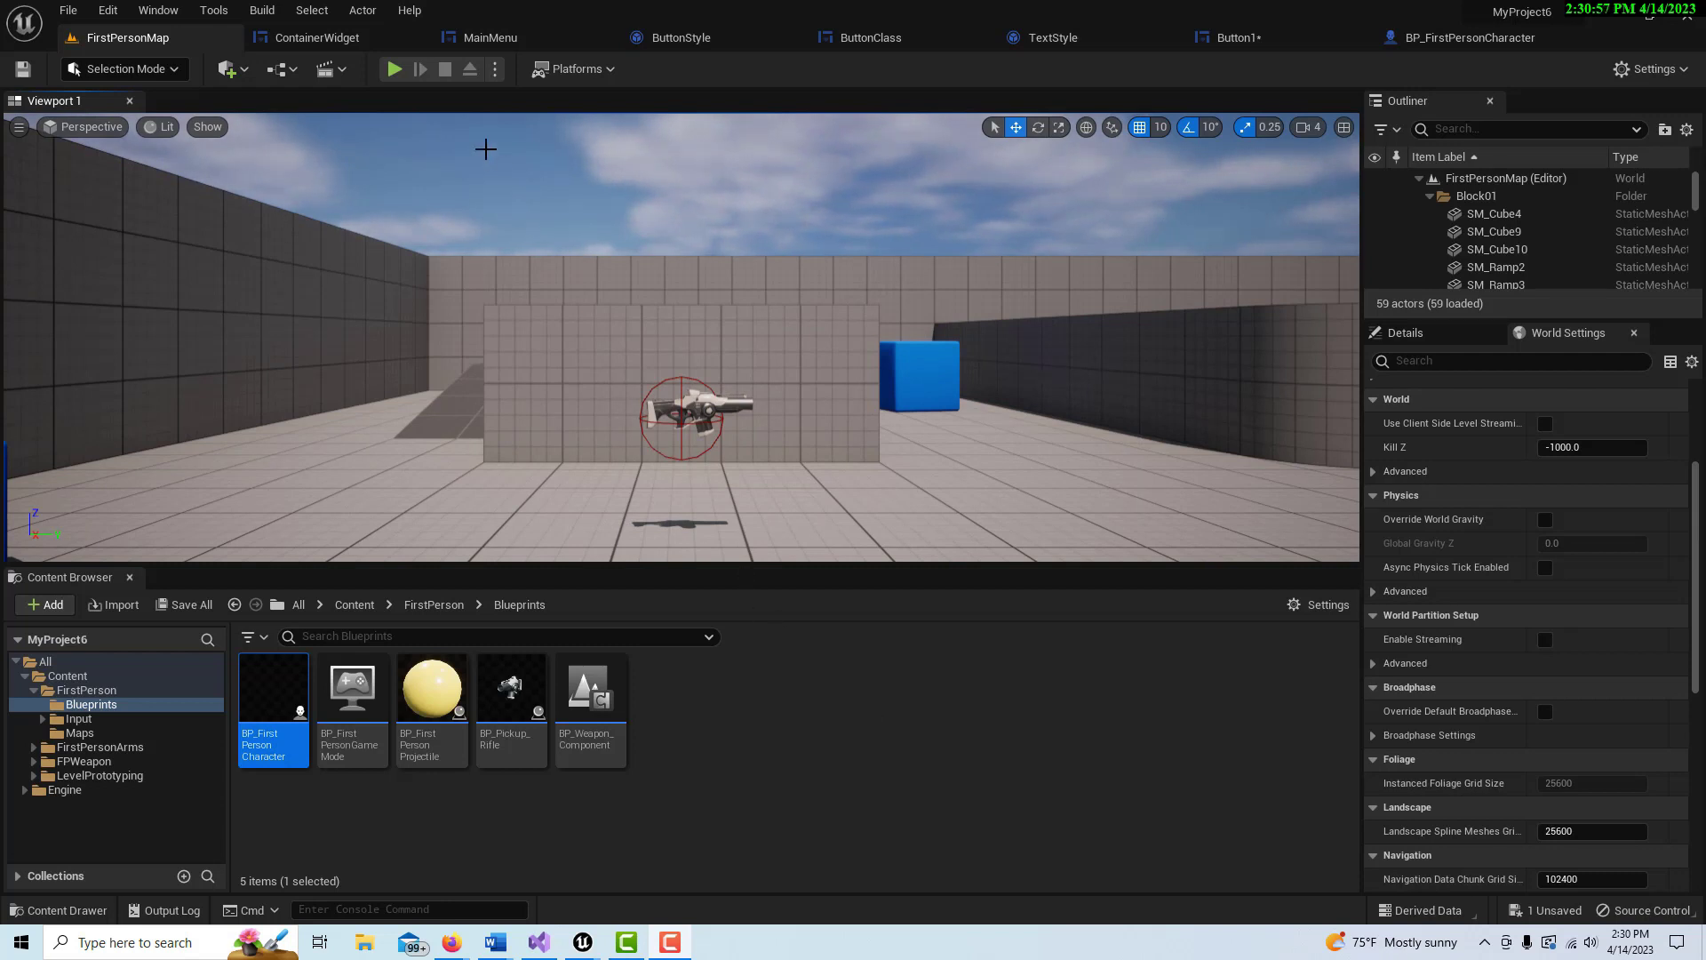
# Step: Play-test the level and try the Quit option in the in-game main menu
pyautogui.click(394, 68)
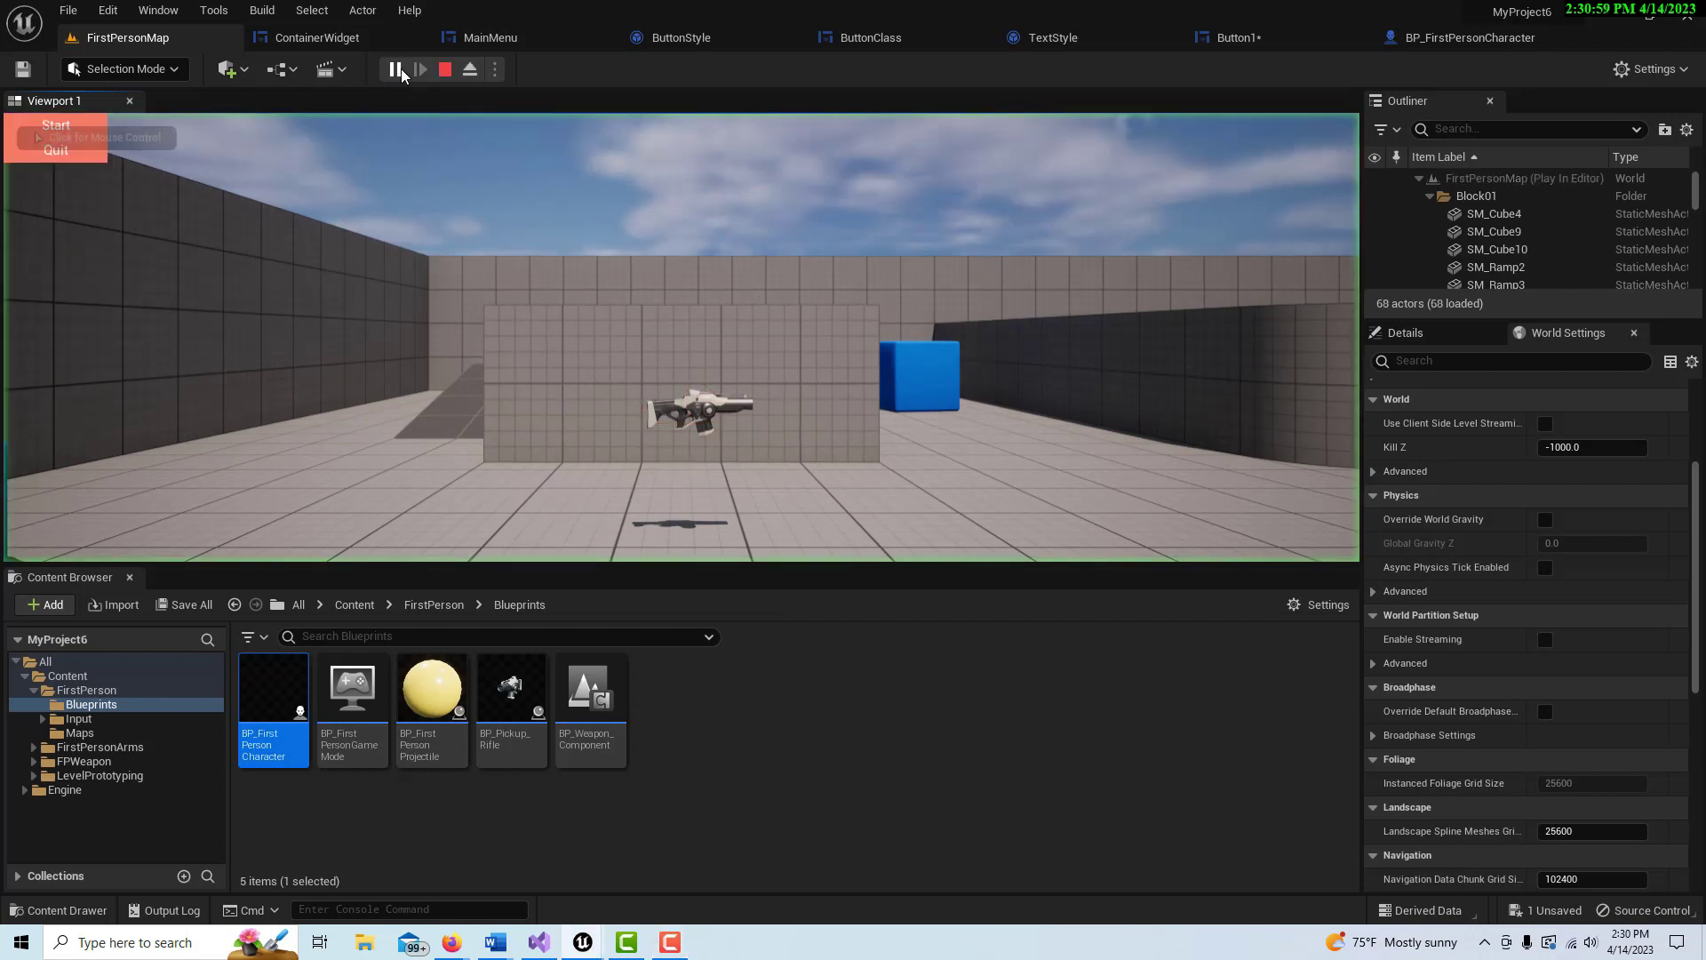
pyautogui.click(58, 153)
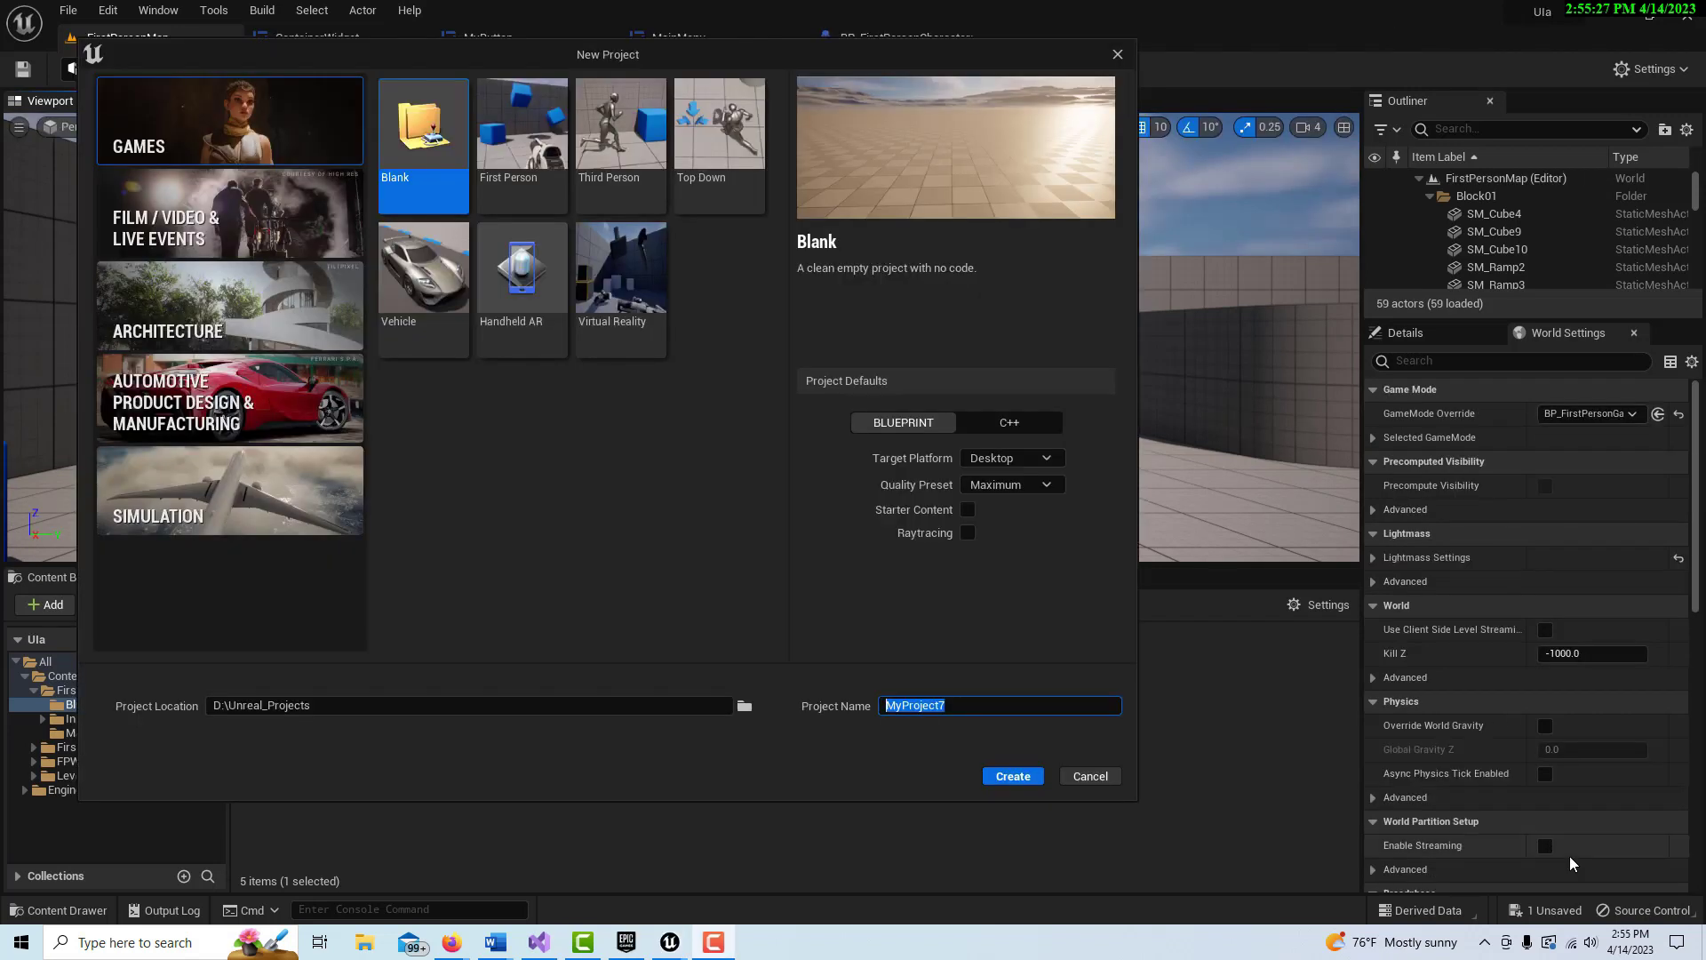
# Step: Create a First Person project named UI_Exploration, discarding the old project's unsaved changes
pyautogui.click(534, 164)
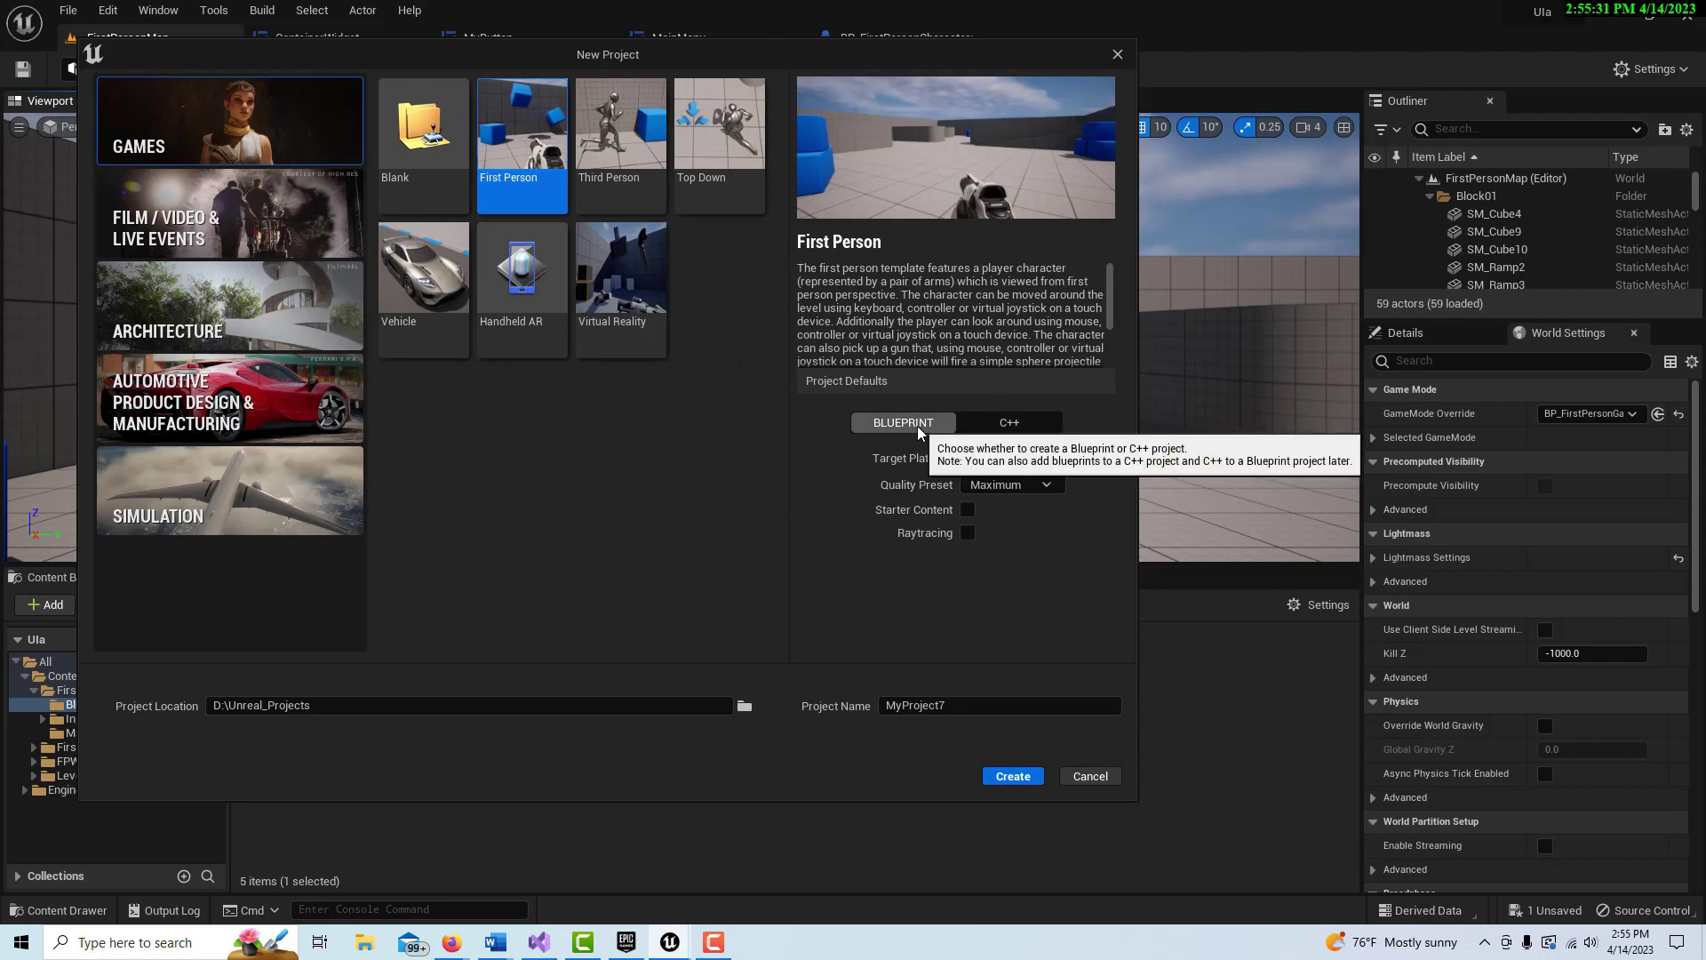
pyautogui.click(916, 705)
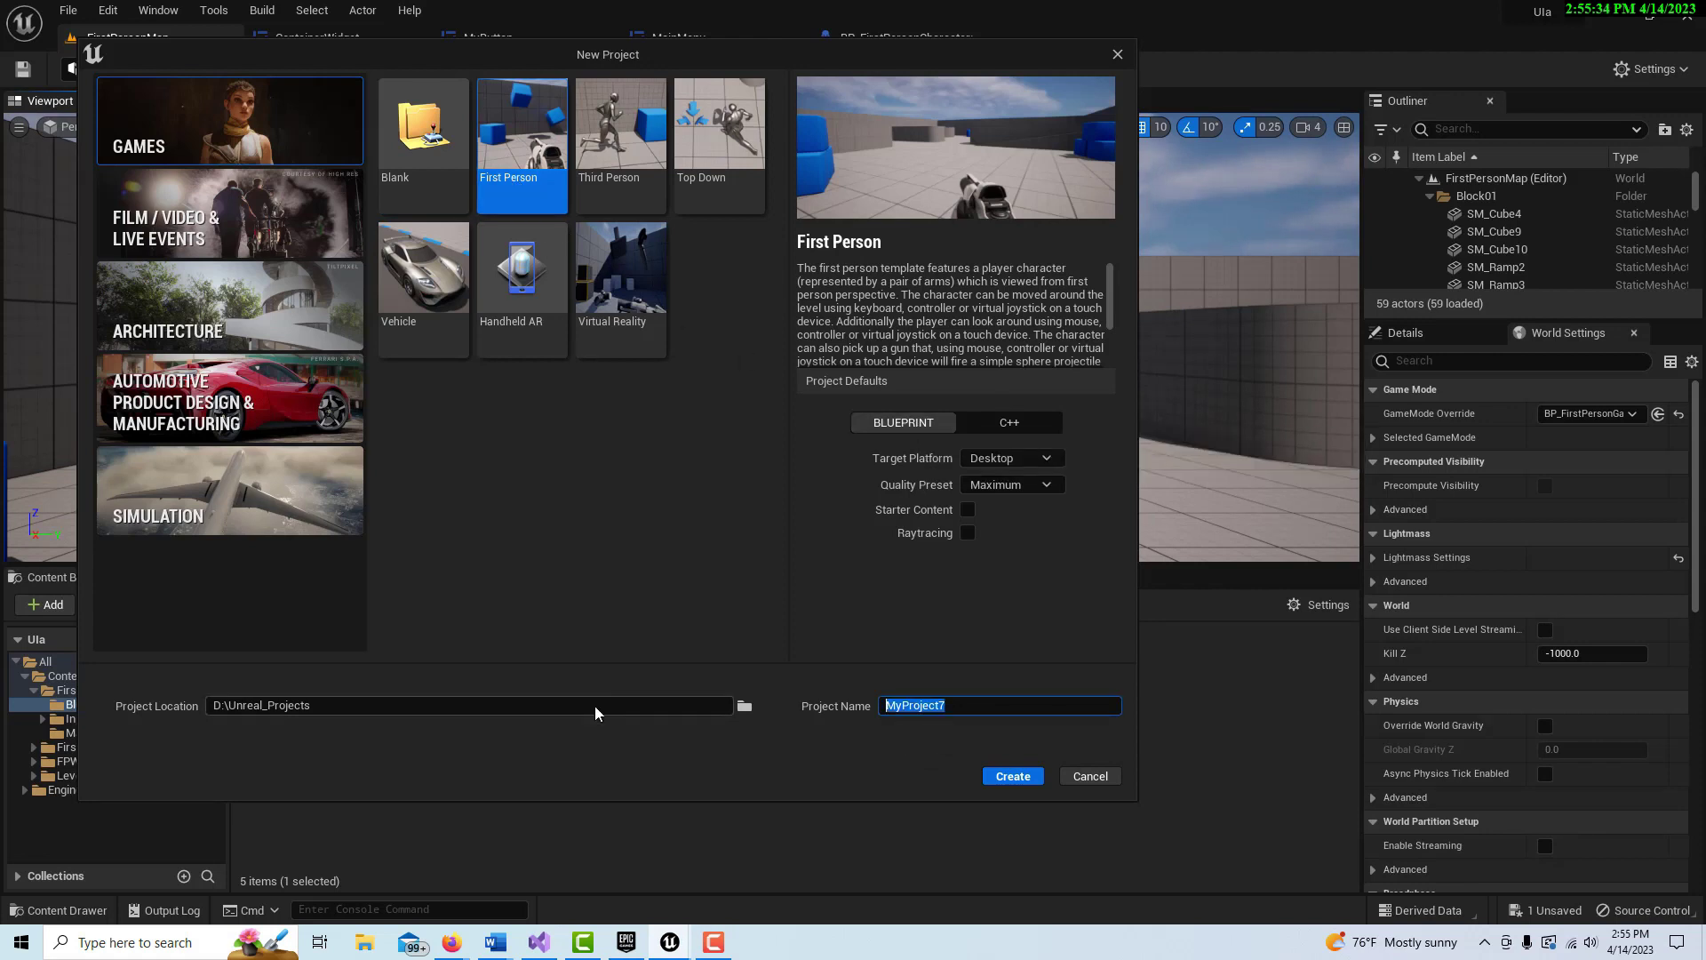
pyautogui.press('BackSpace')
pyautogui.write('UI_Exploration')
pyautogui.click(1003, 776)
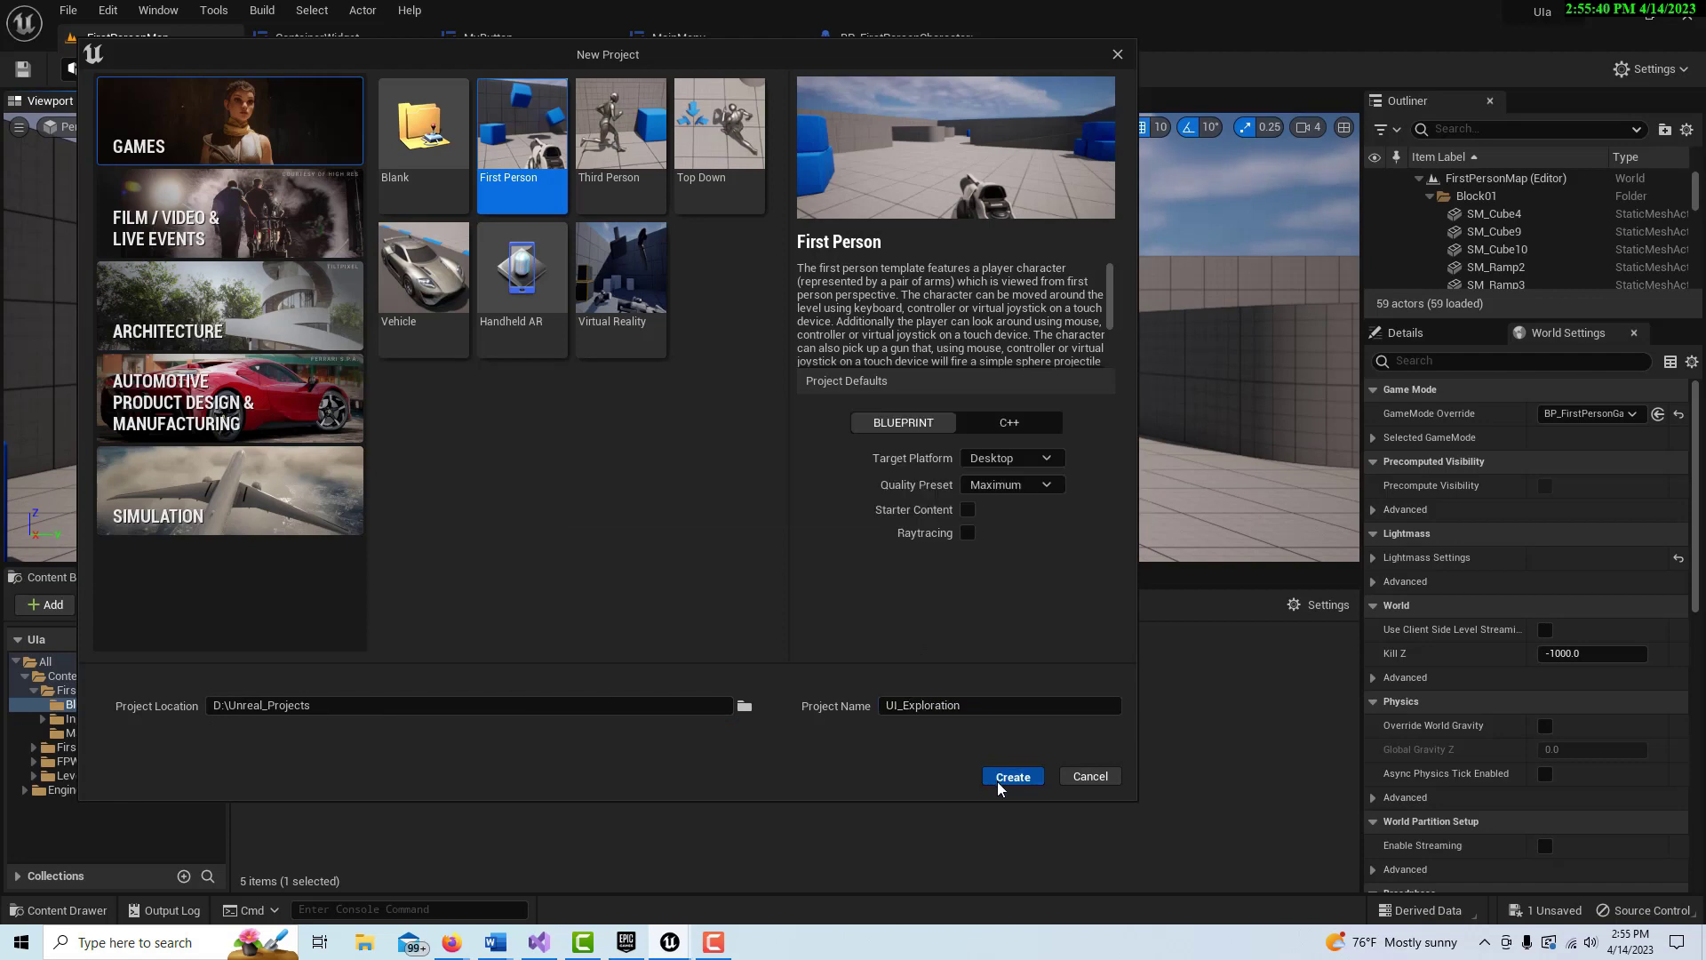
pyautogui.click(1022, 674)
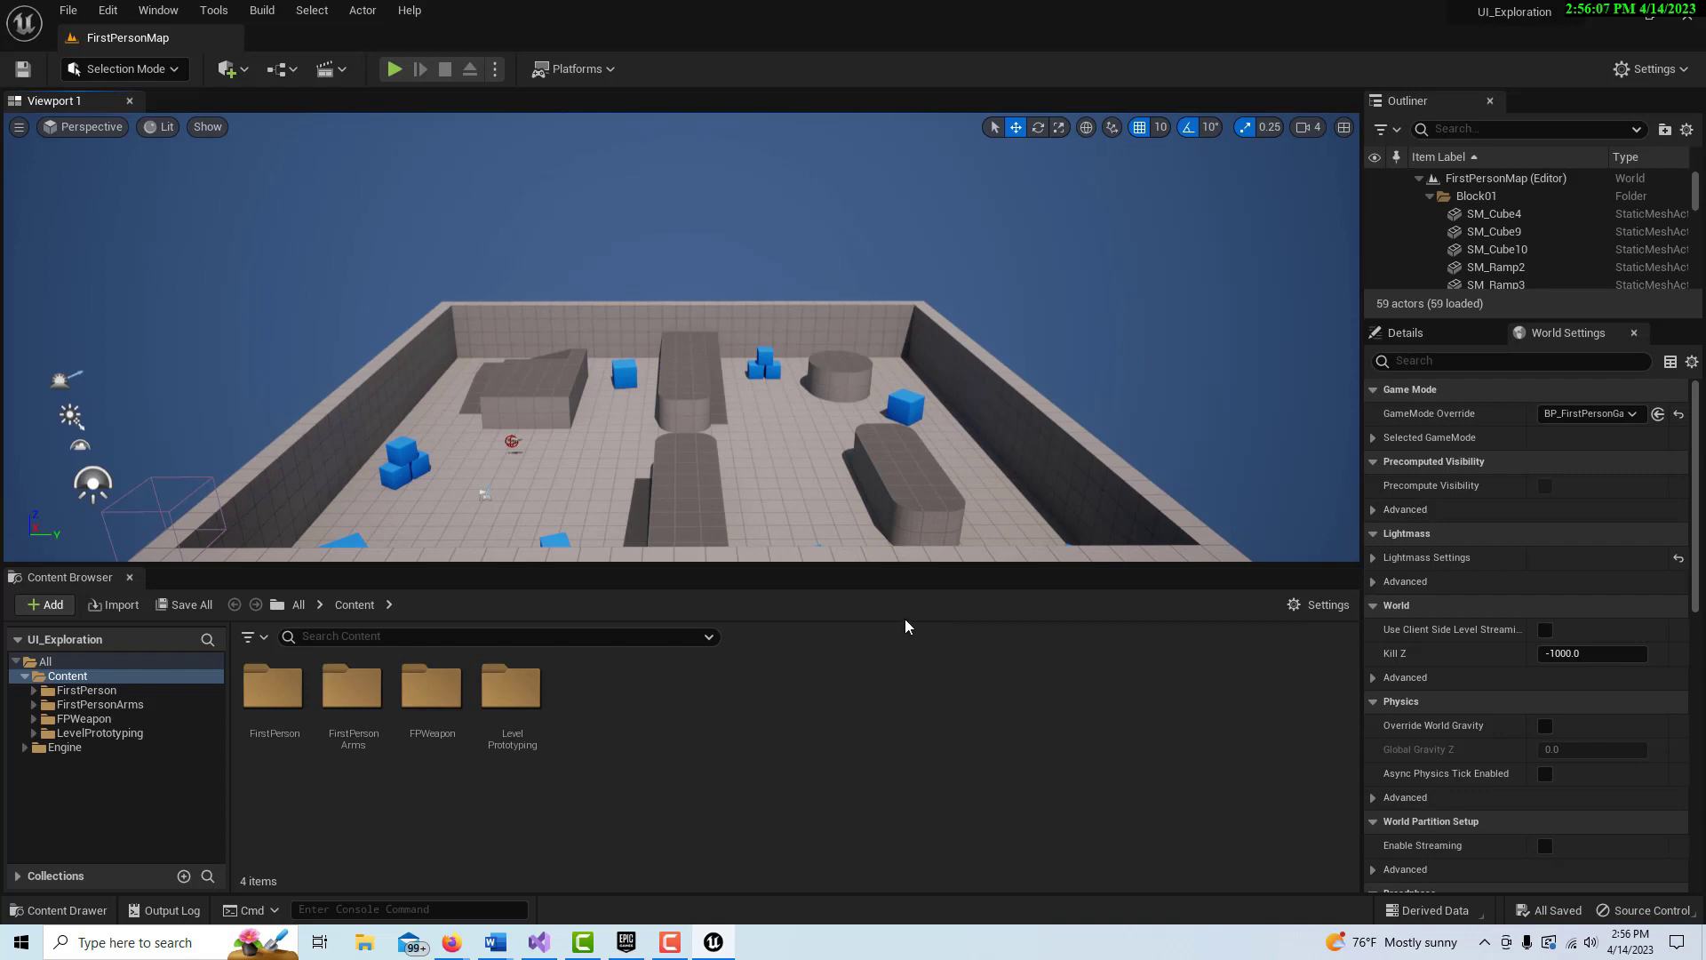
# Step: Enable Common UI Plugin via a 'common' search in Plugins, restart, and dismiss the error
pyautogui.click(117, 13)
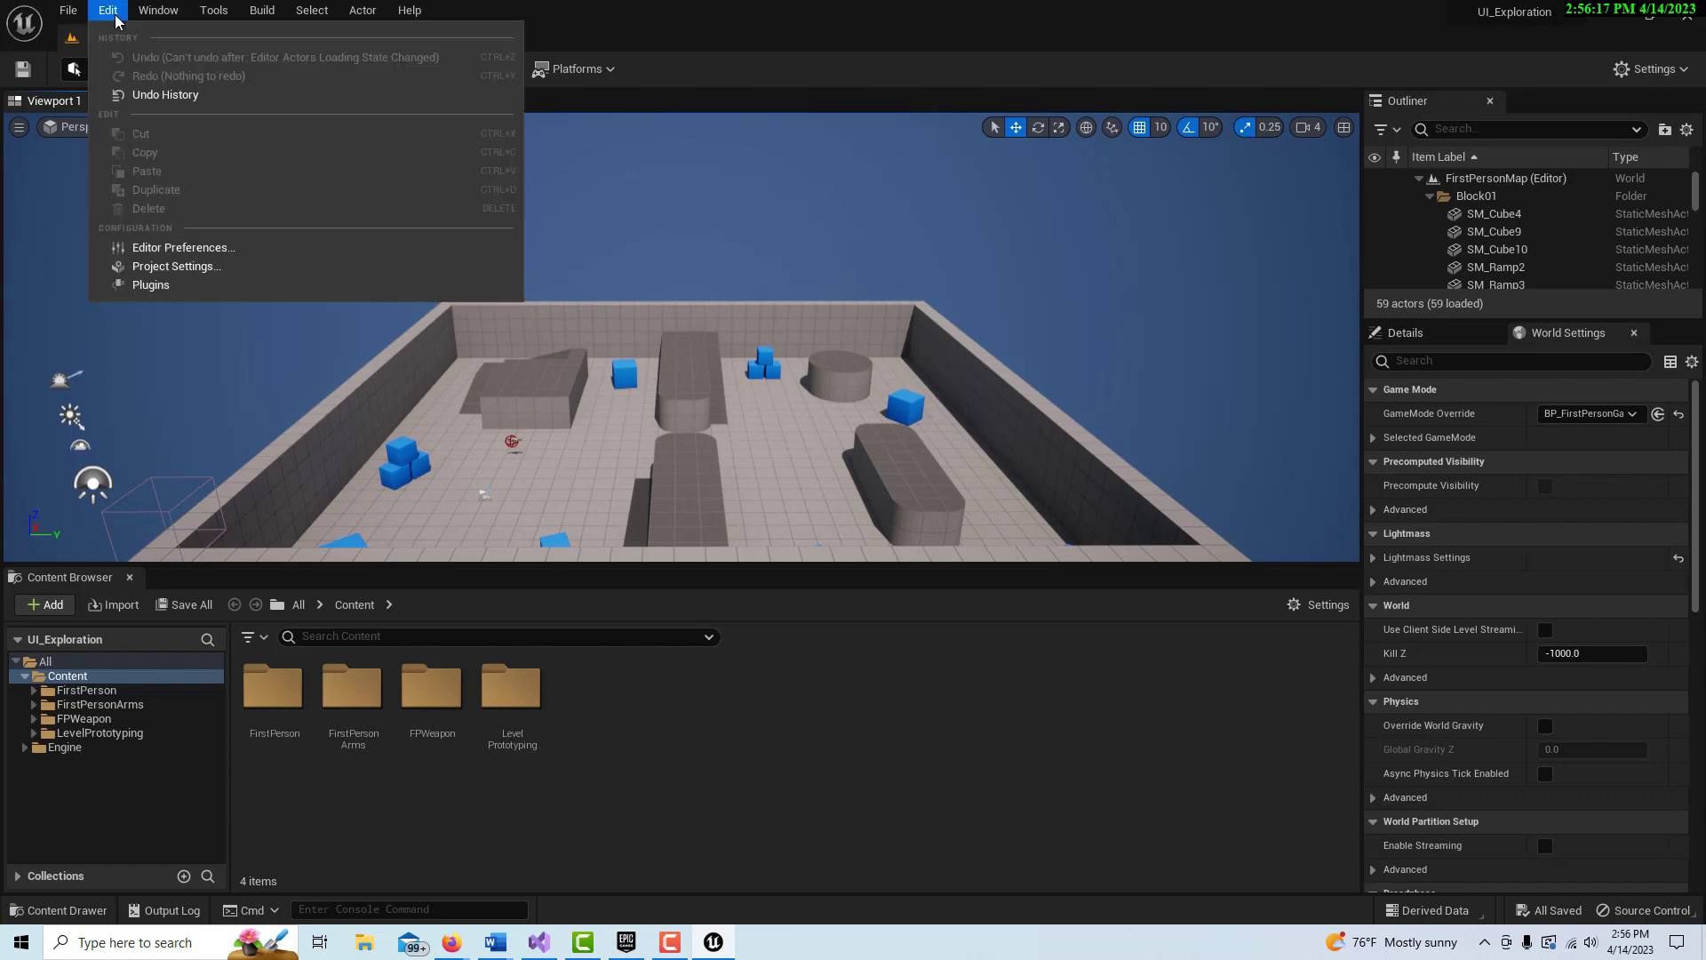
pyautogui.click(180, 290)
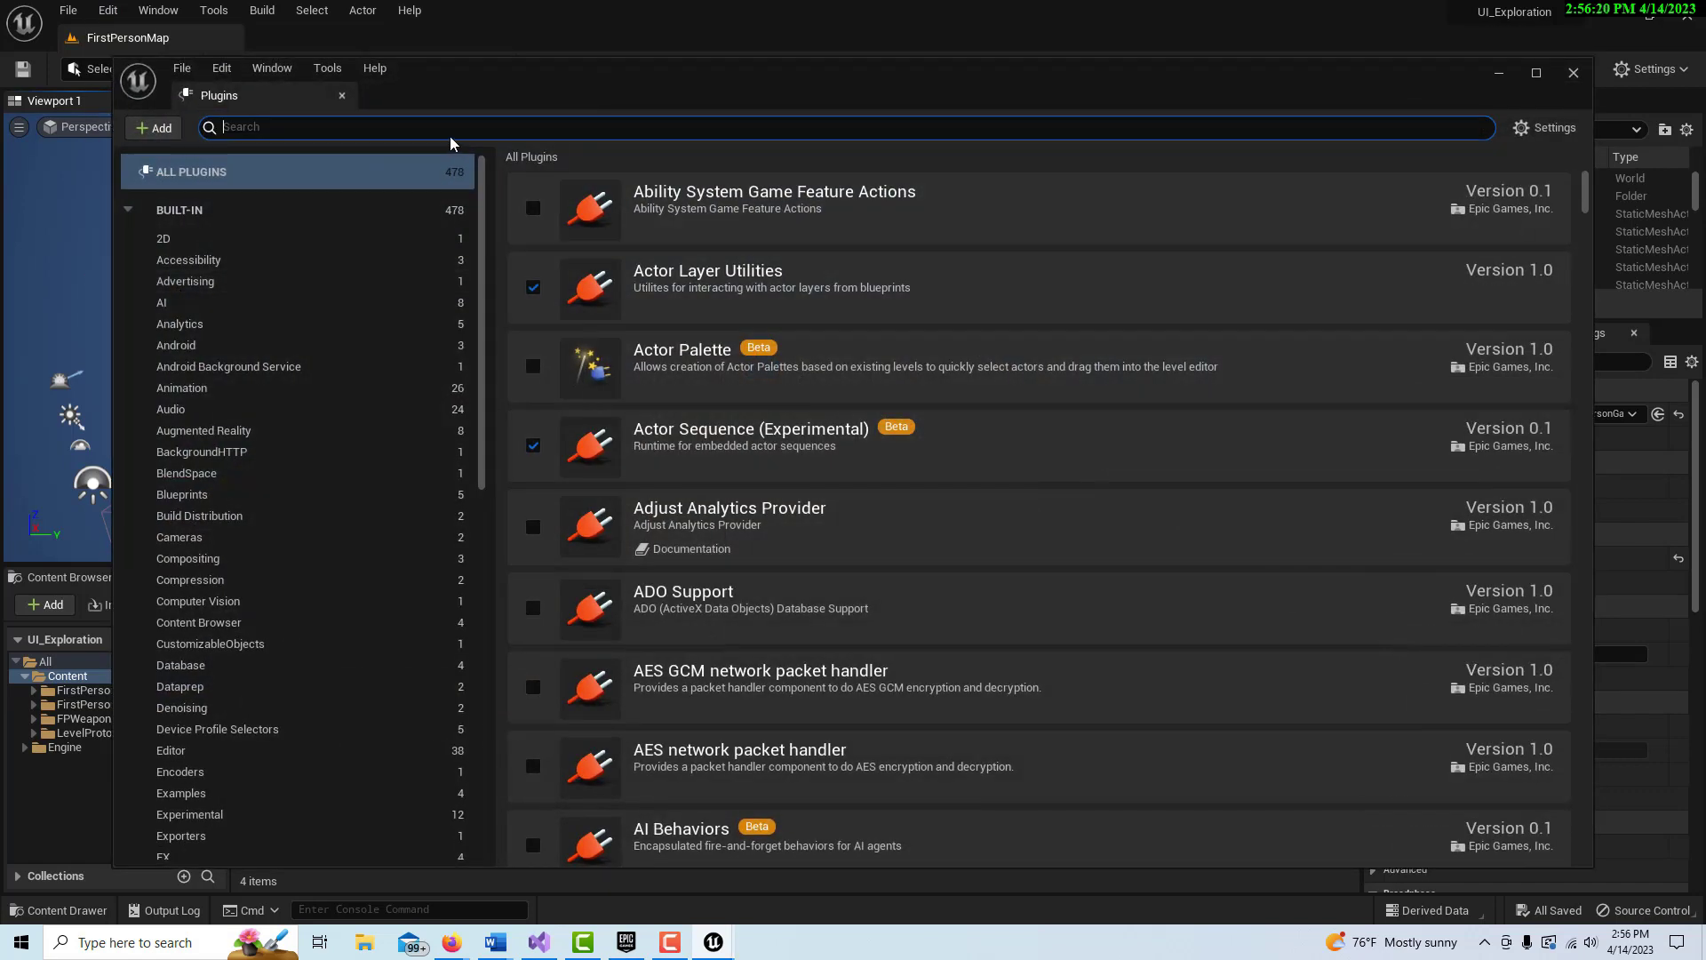
pyautogui.write('common')
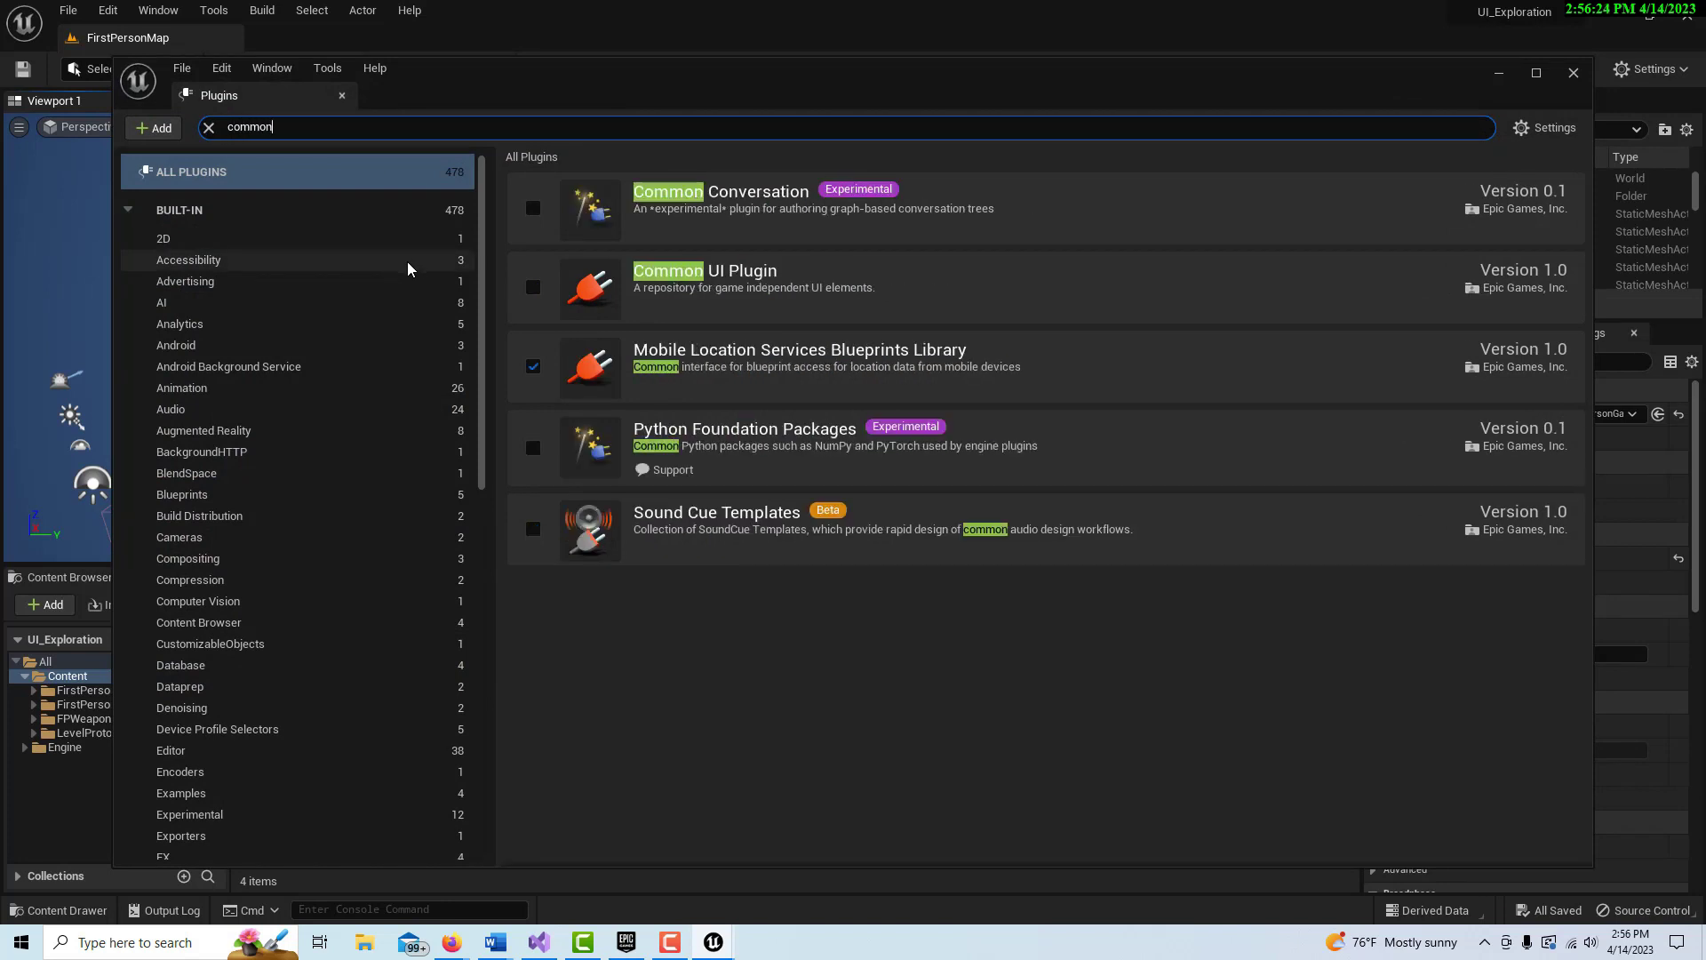
pyautogui.click(533, 287)
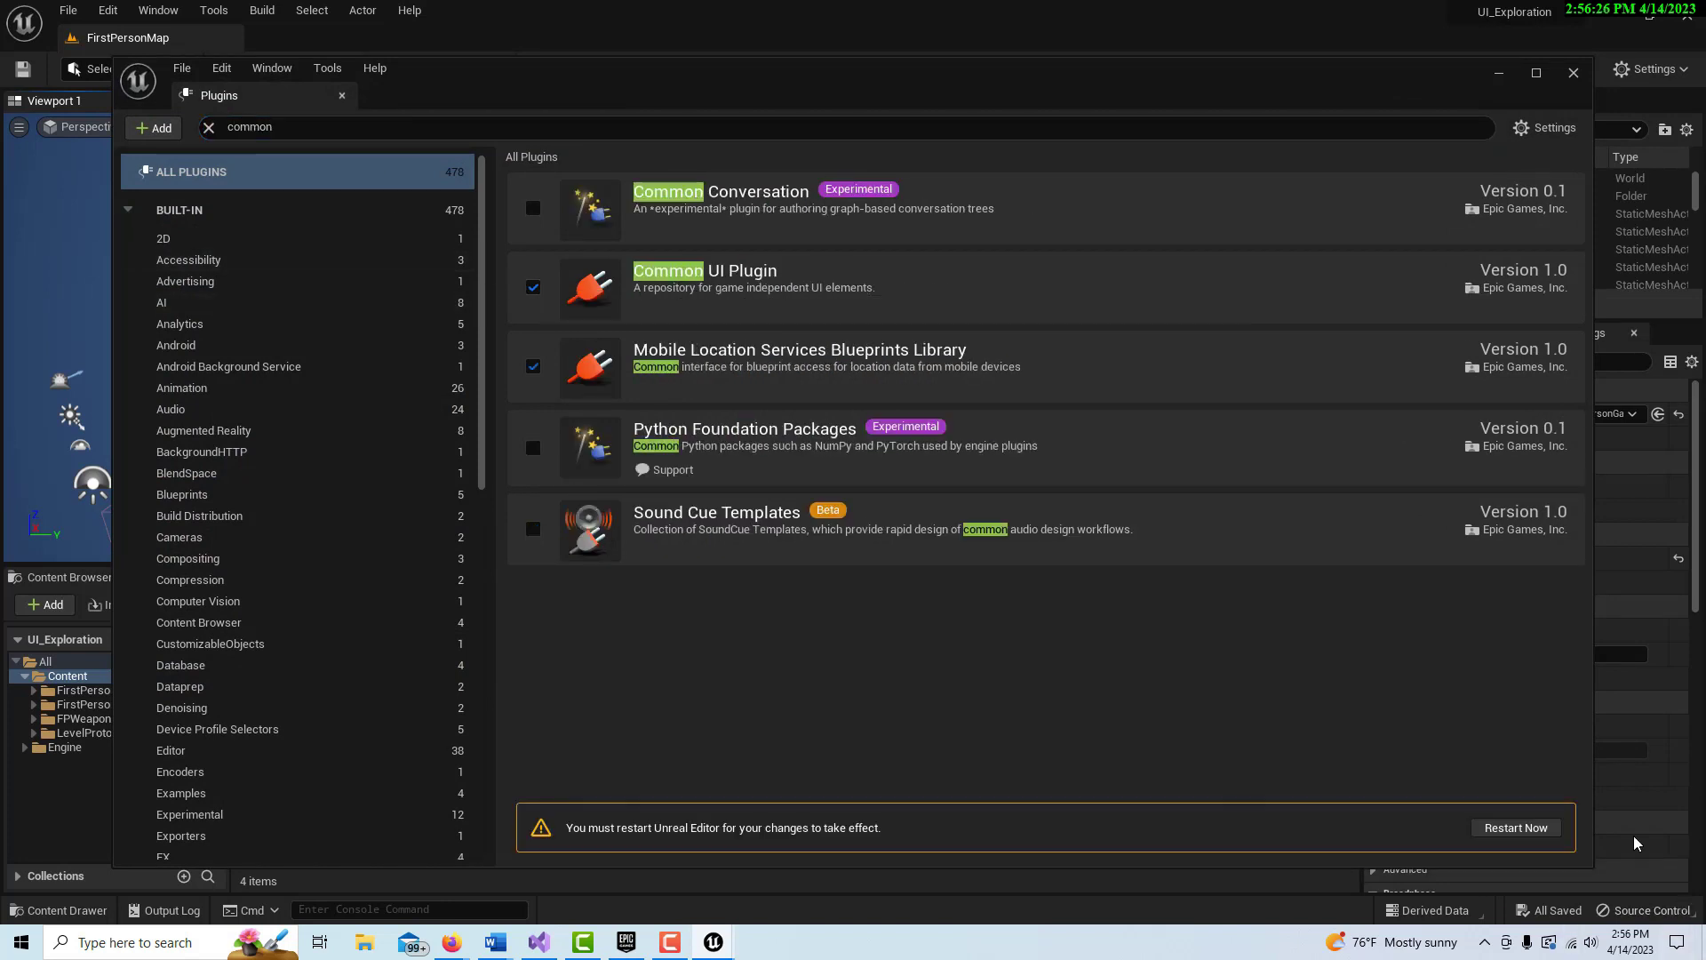
pyautogui.click(1536, 832)
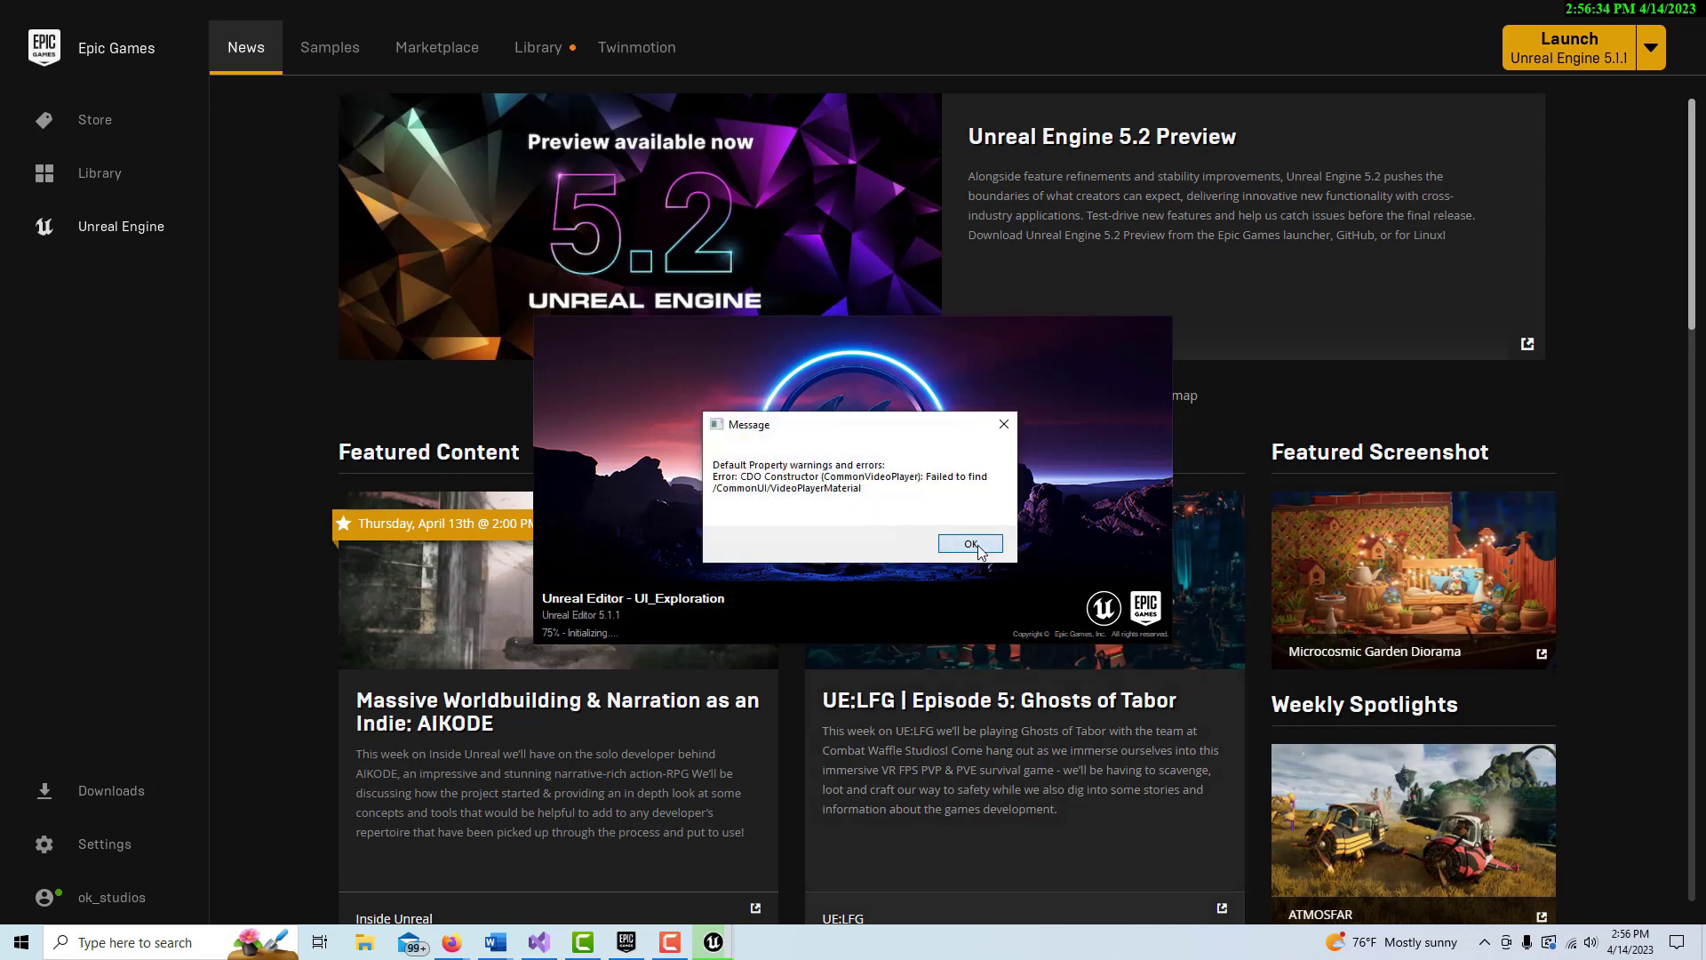
pyautogui.click(970, 543)
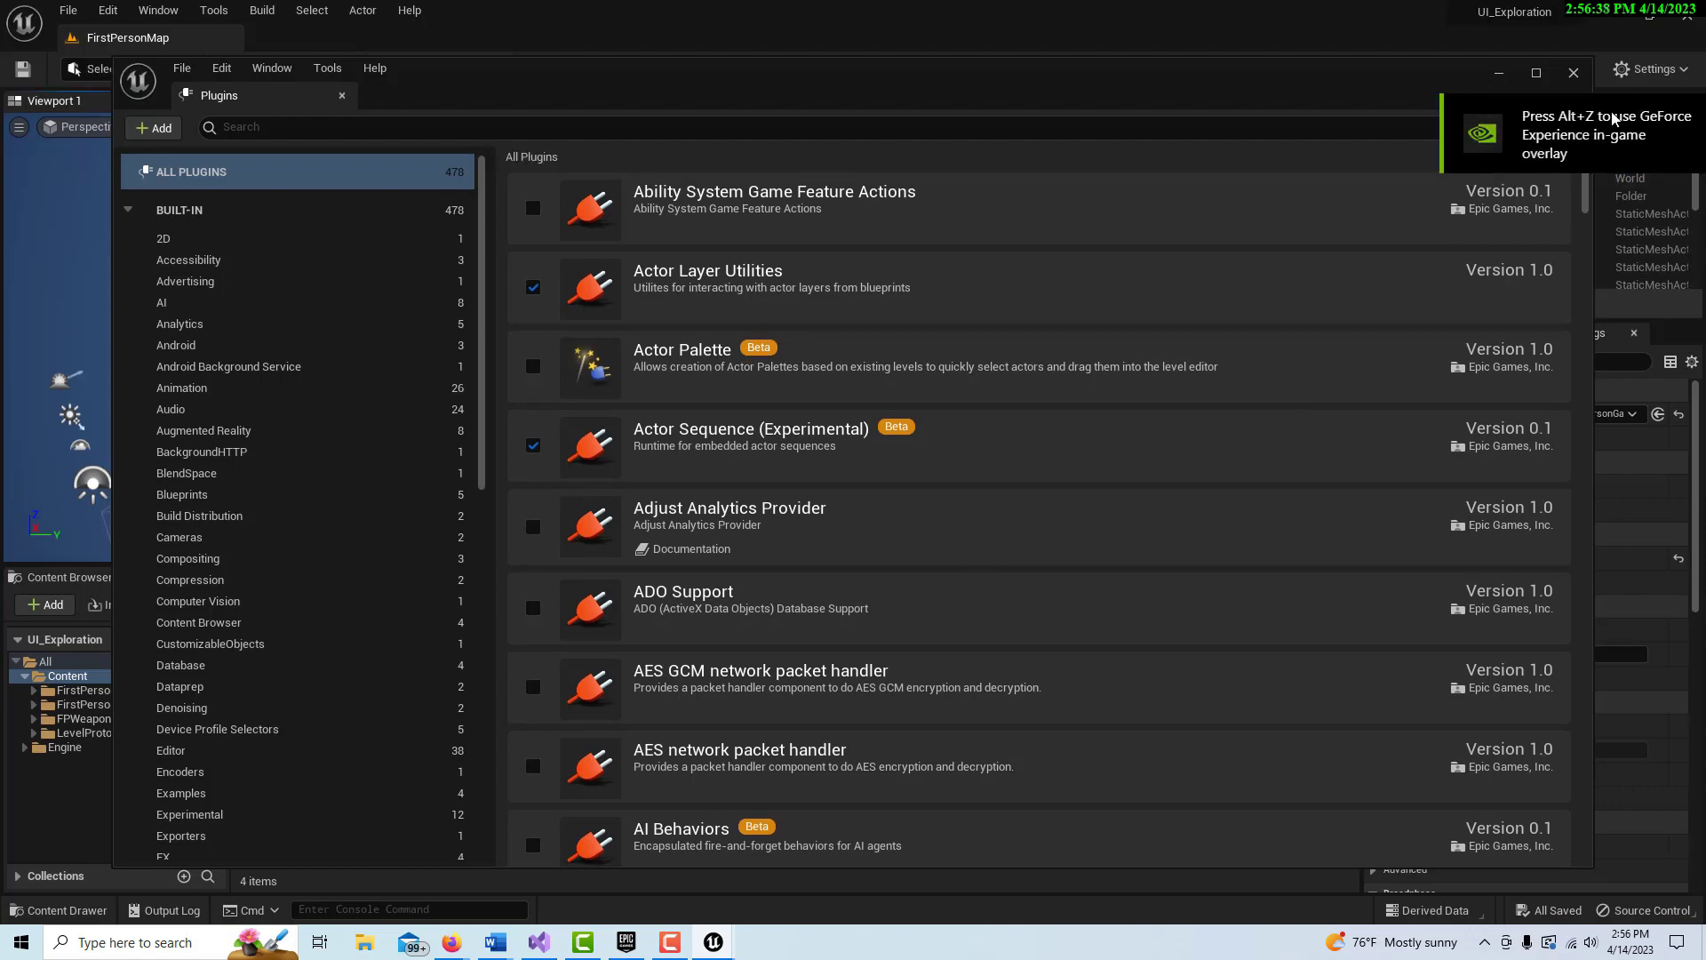
pyautogui.click(1574, 73)
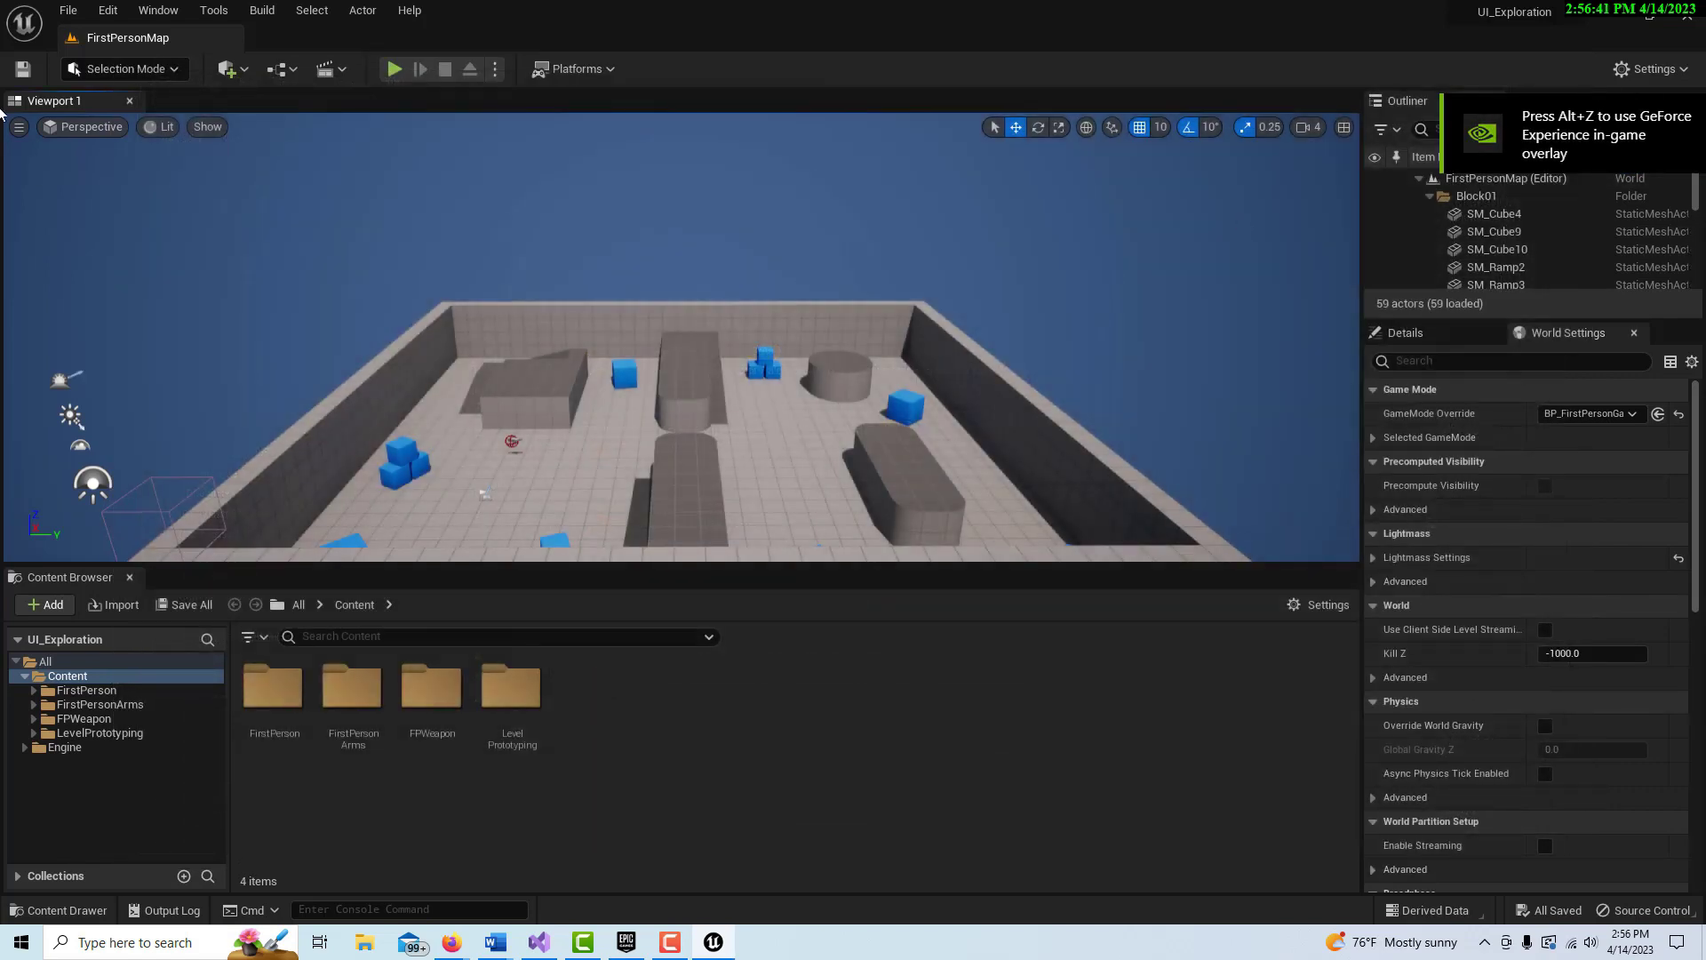
# Step: Set Game Viewport Client Class to CommonGameViewportClient in Project Settings, then restart the editor
pyautogui.click(114, 12)
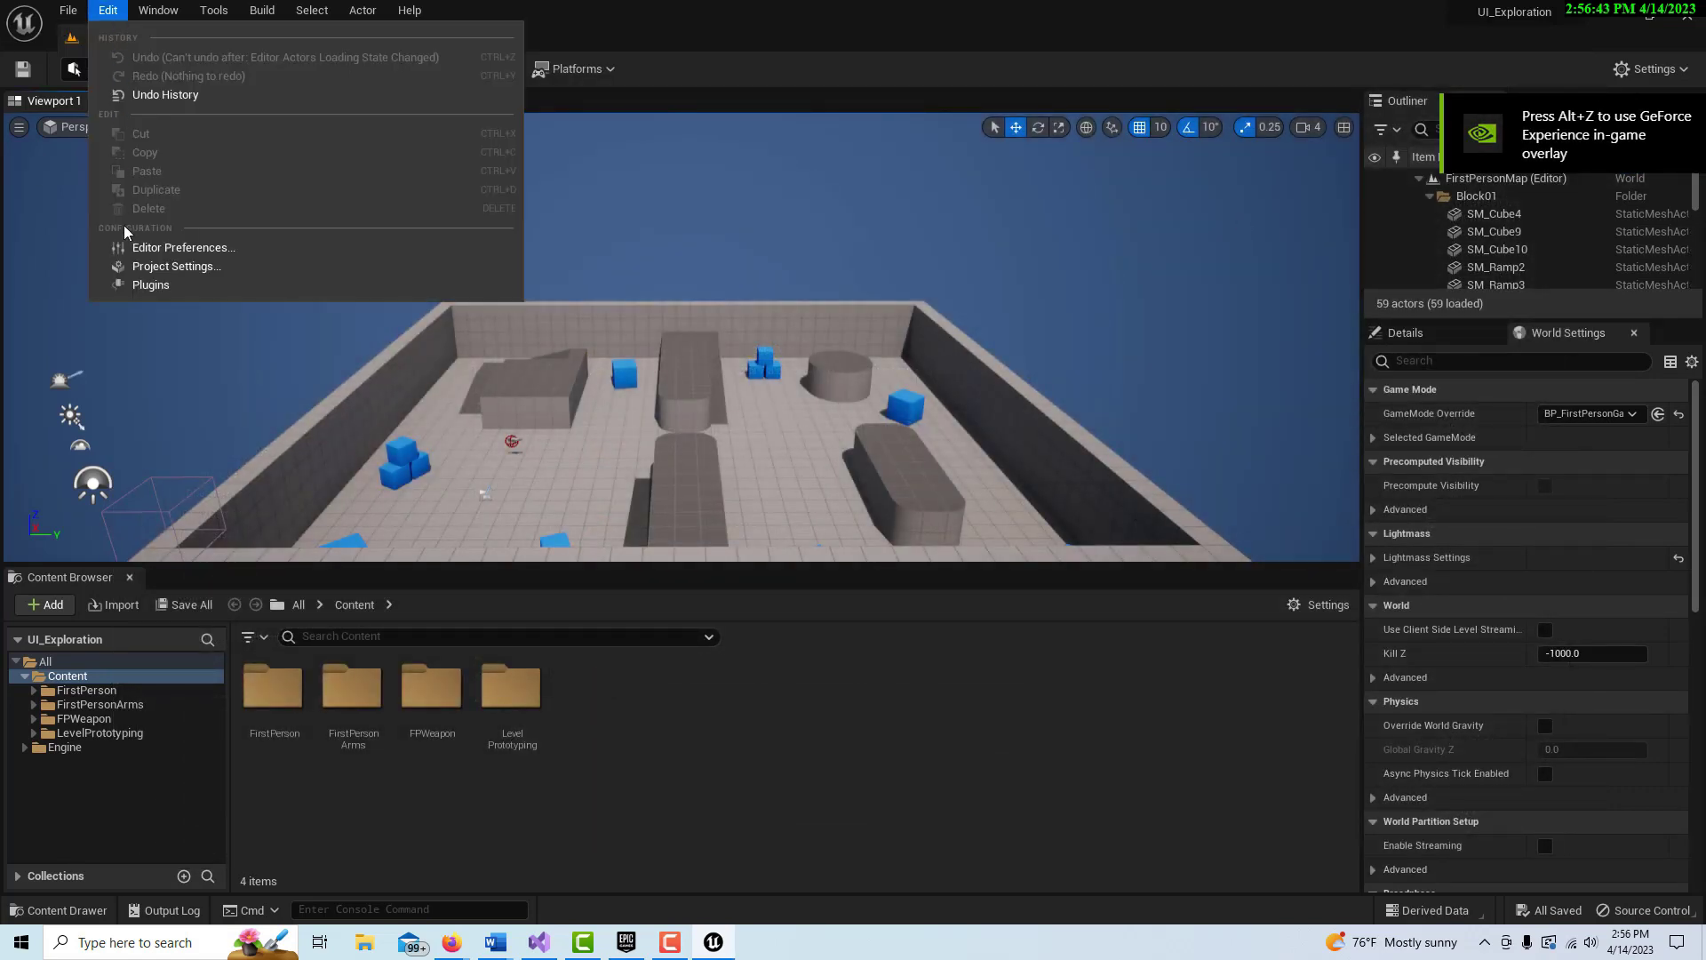
pyautogui.click(276, 267)
pyautogui.write('view')
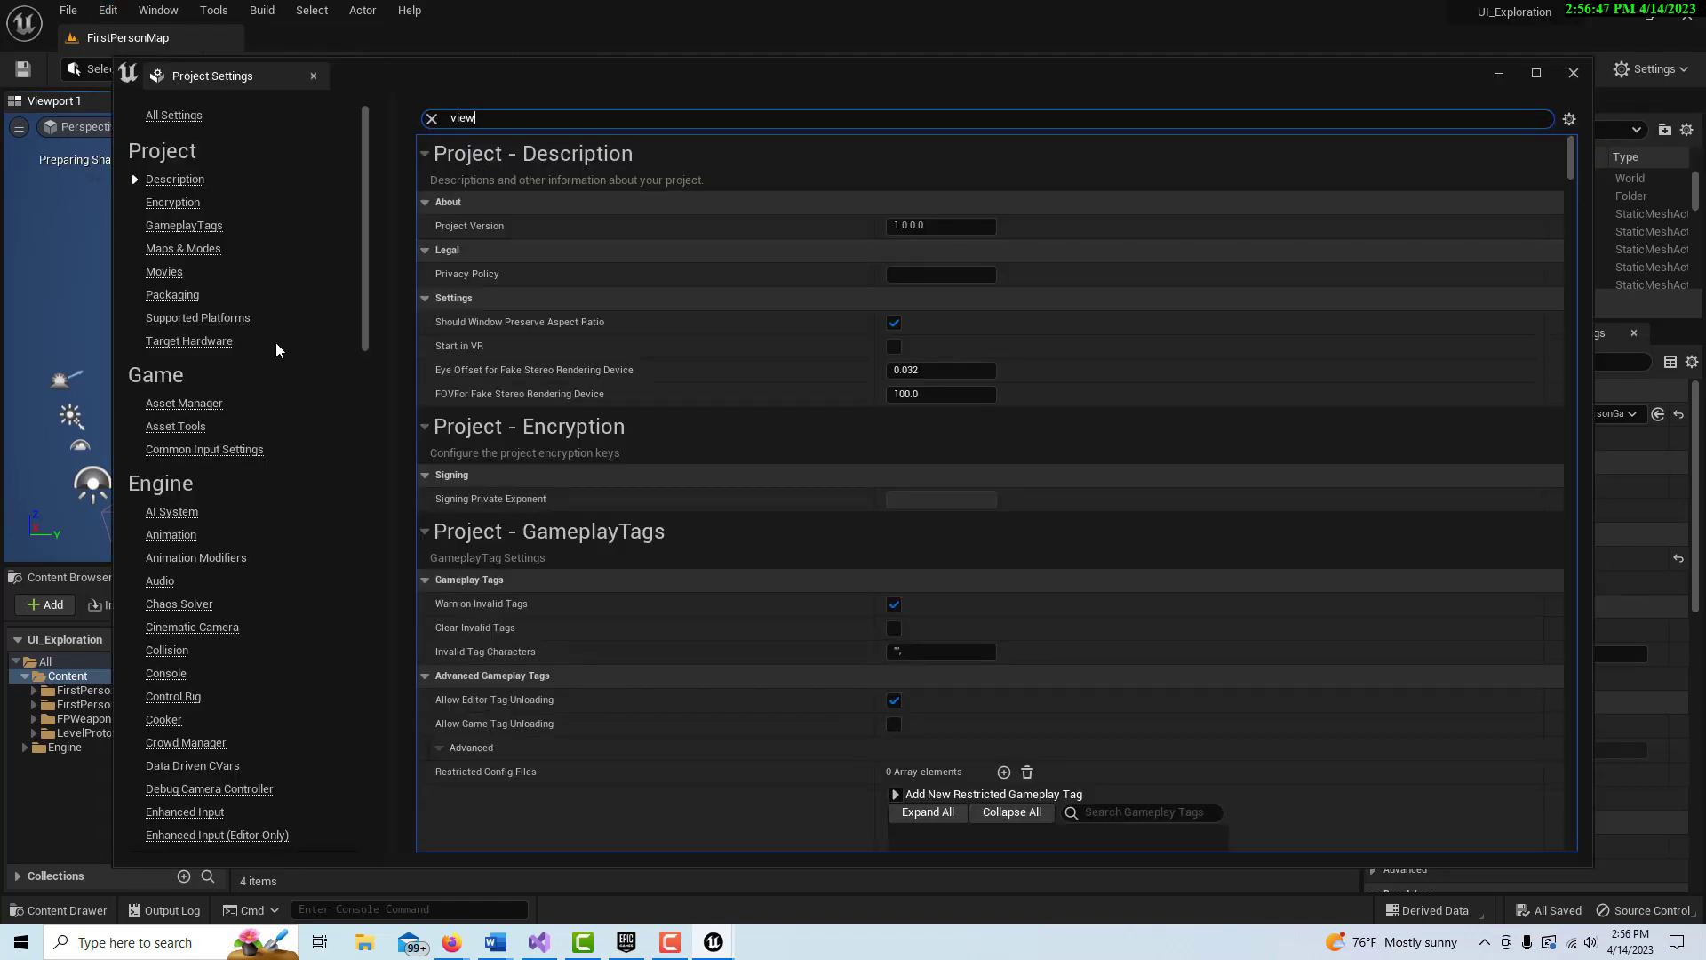
pyautogui.write('port')
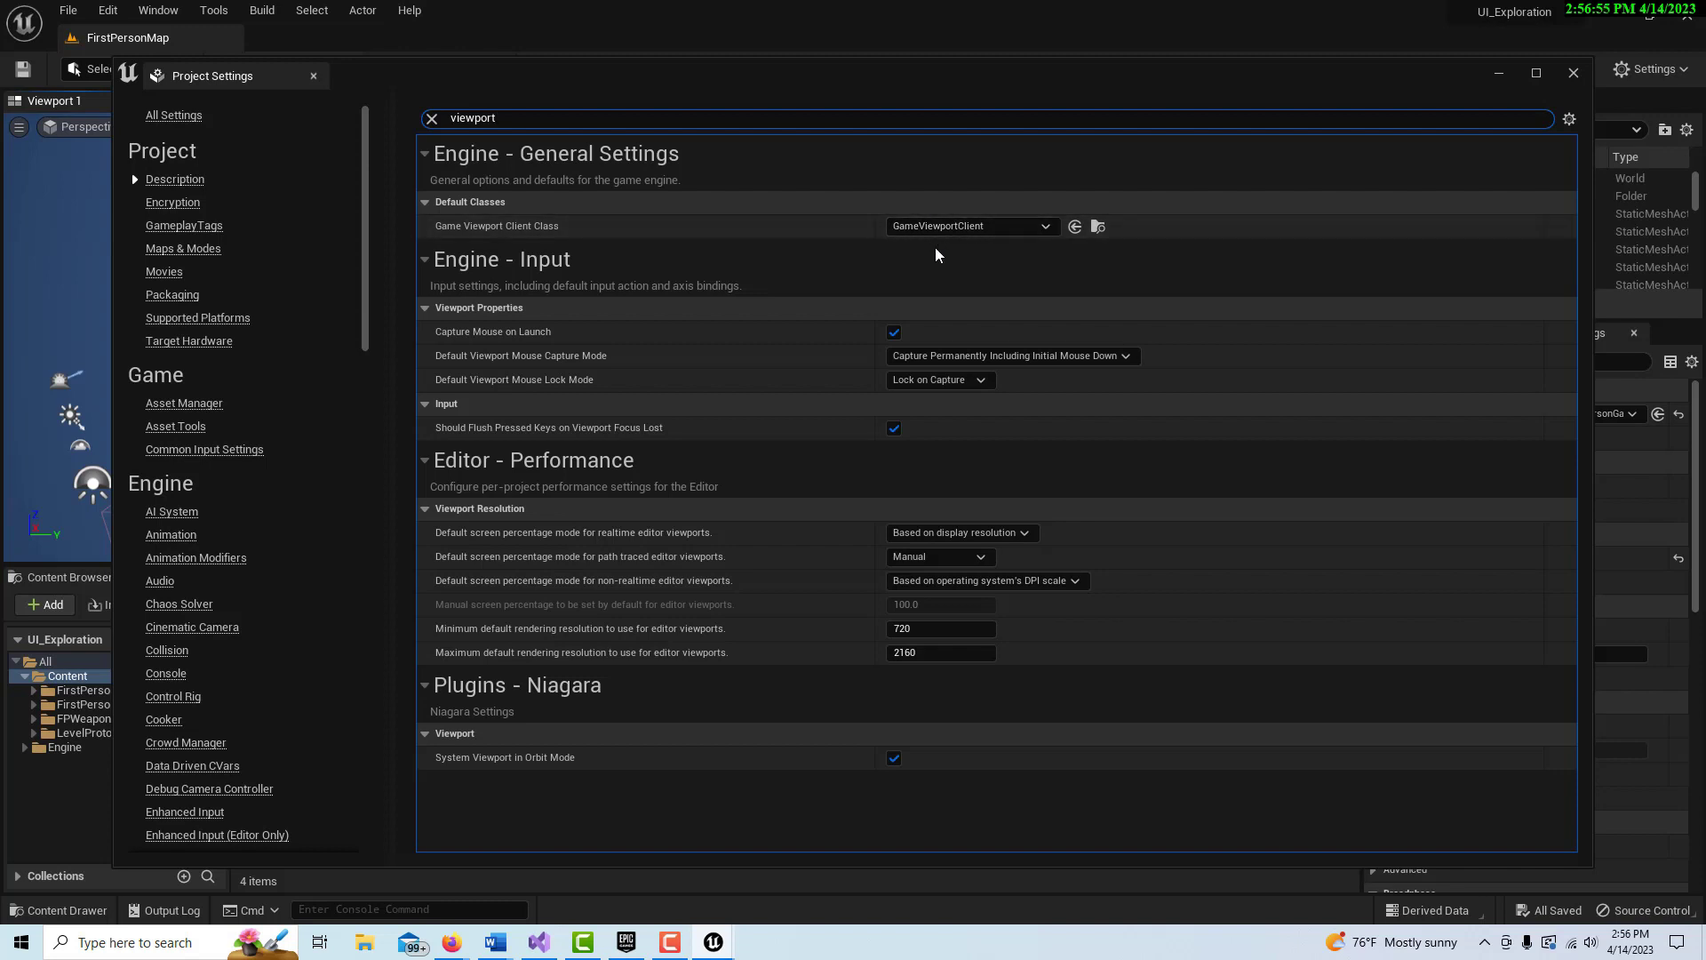
pyautogui.click(1046, 228)
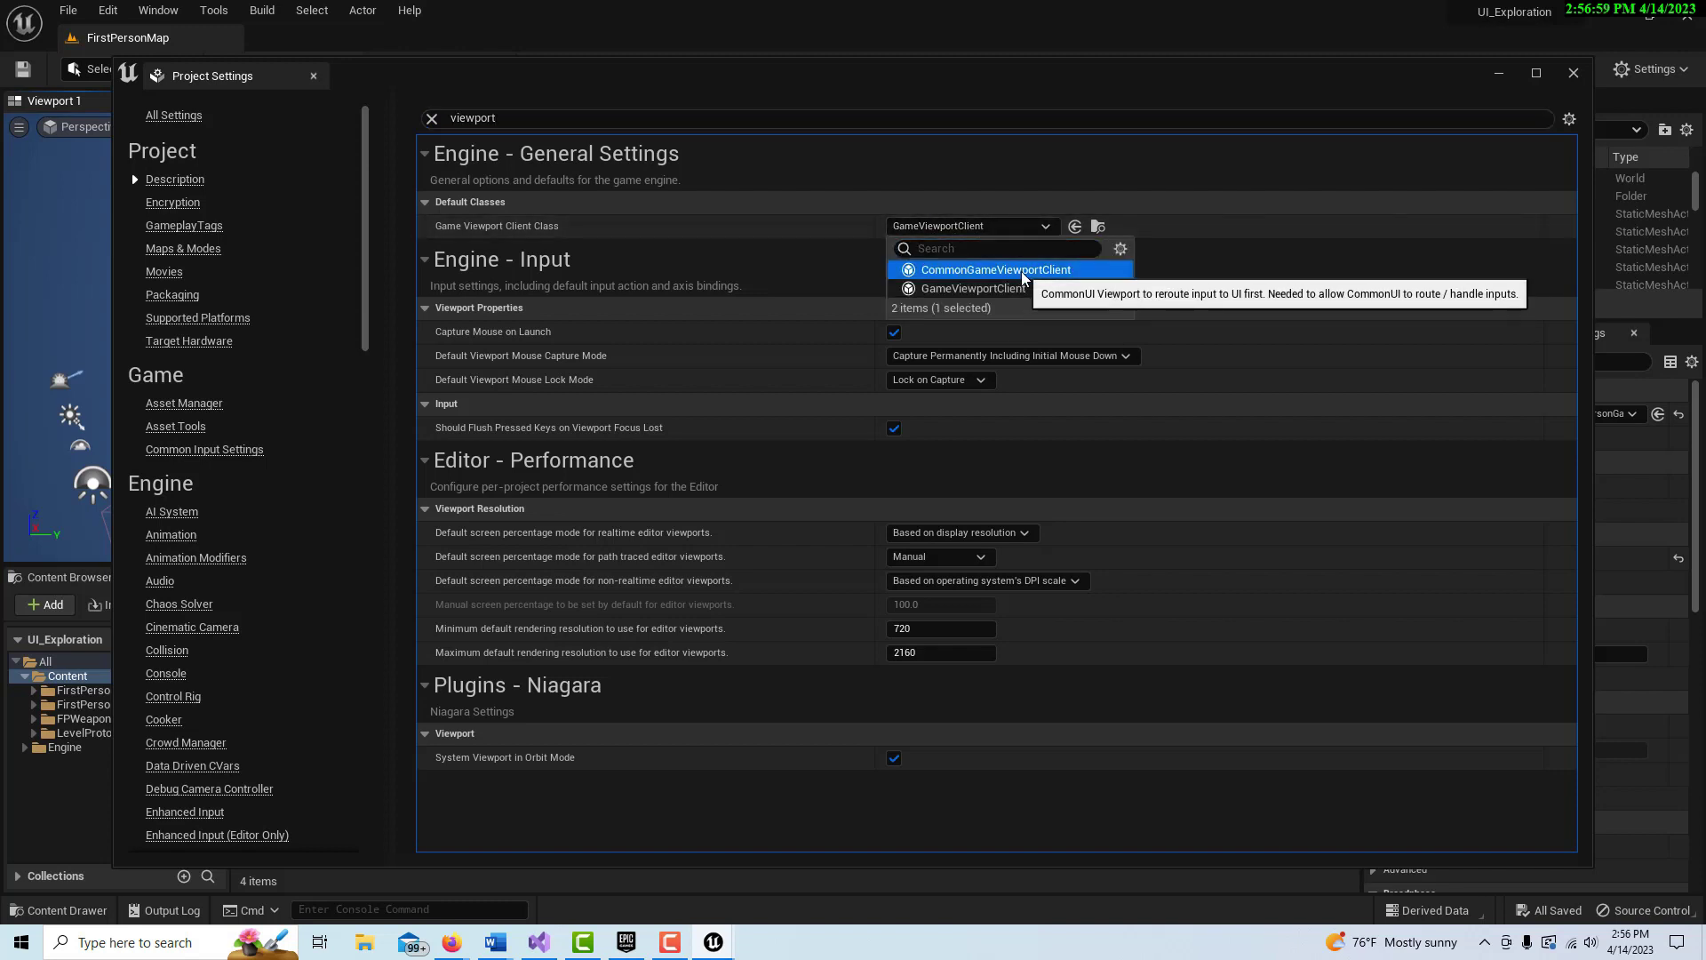
pyautogui.click(1021, 270)
pyautogui.click(1531, 863)
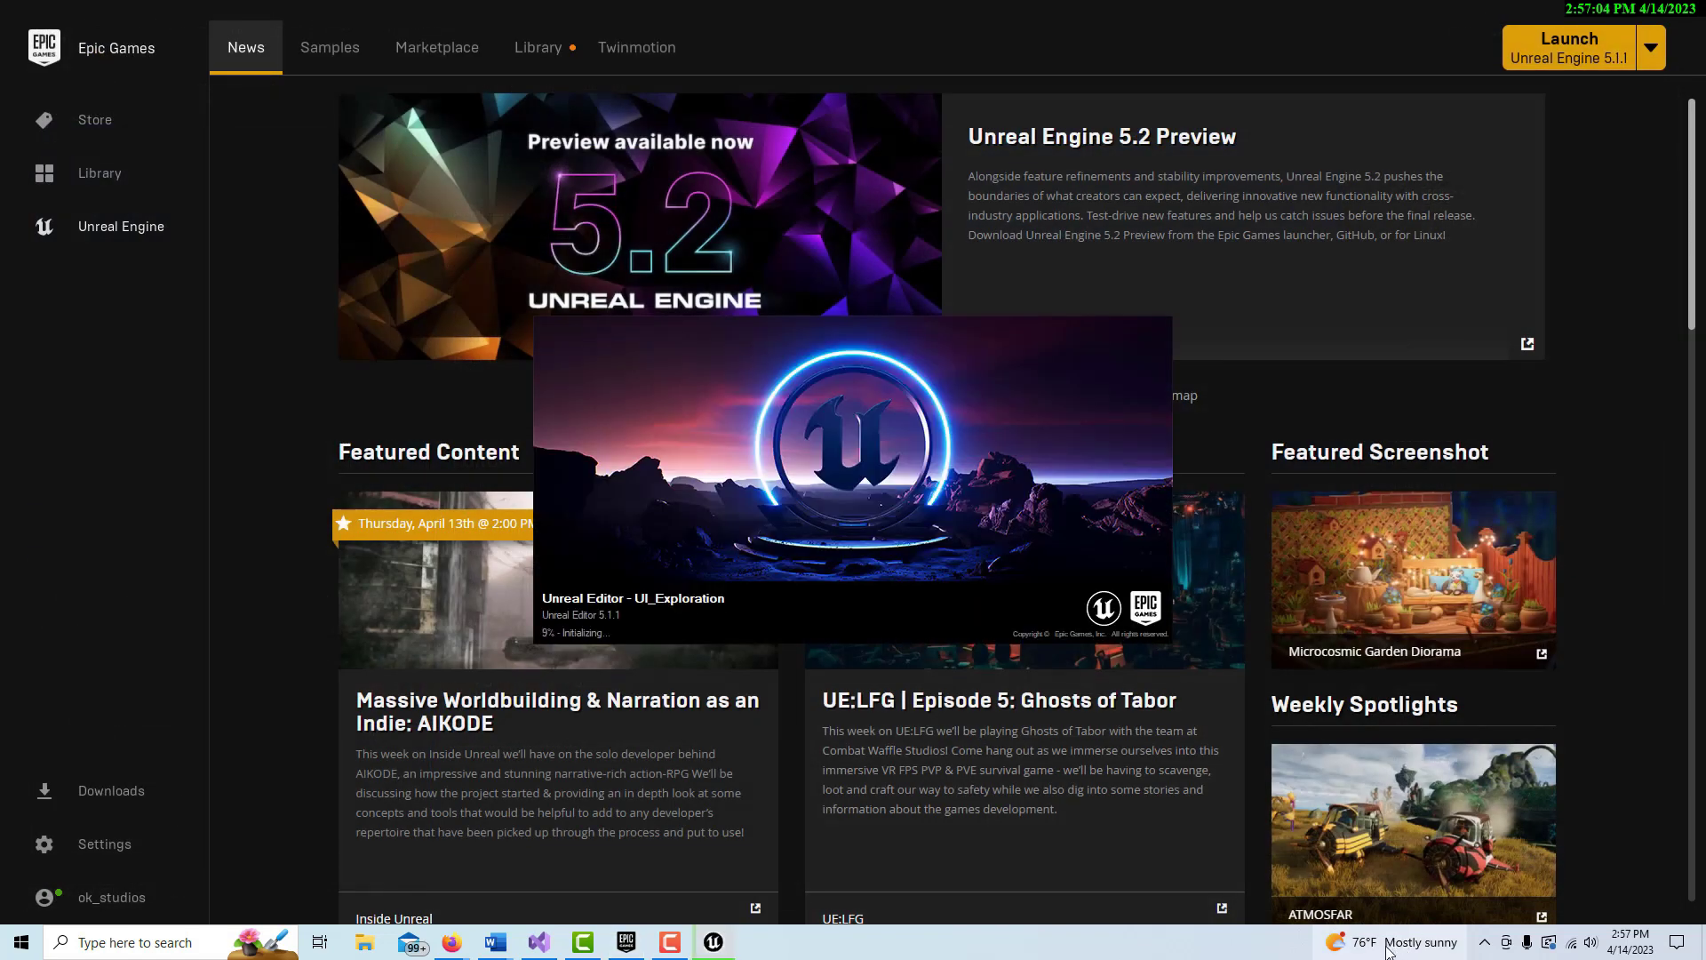
pyautogui.moveTo(1376, 956)
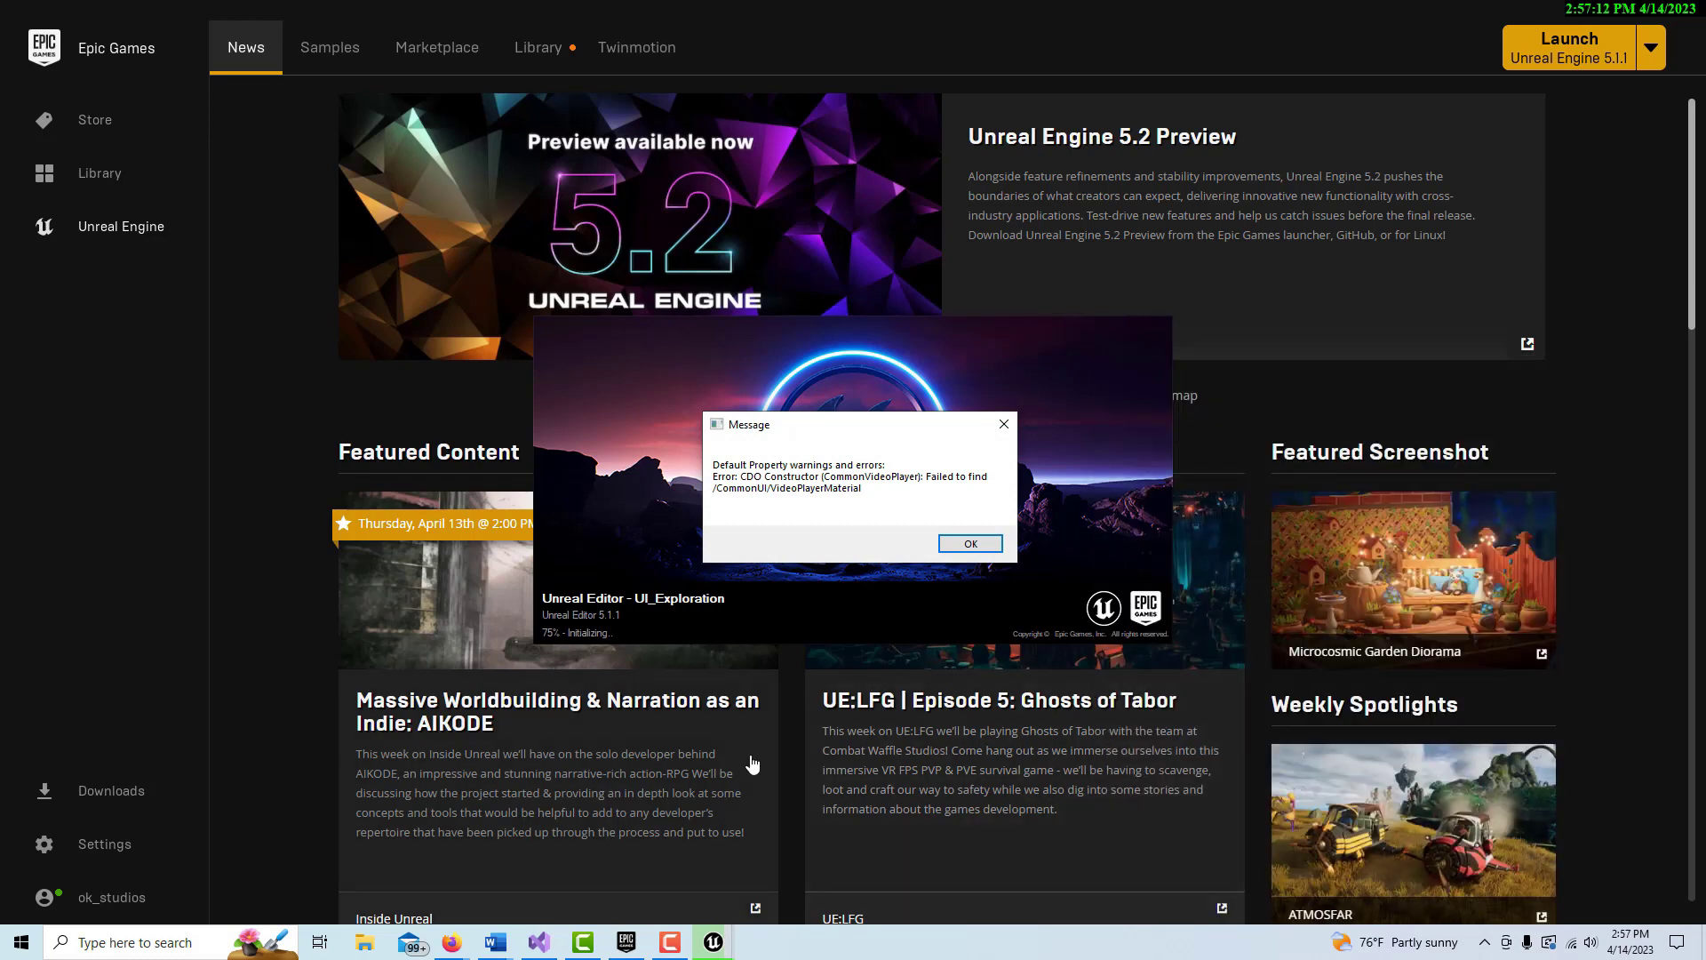
pyautogui.click(958, 544)
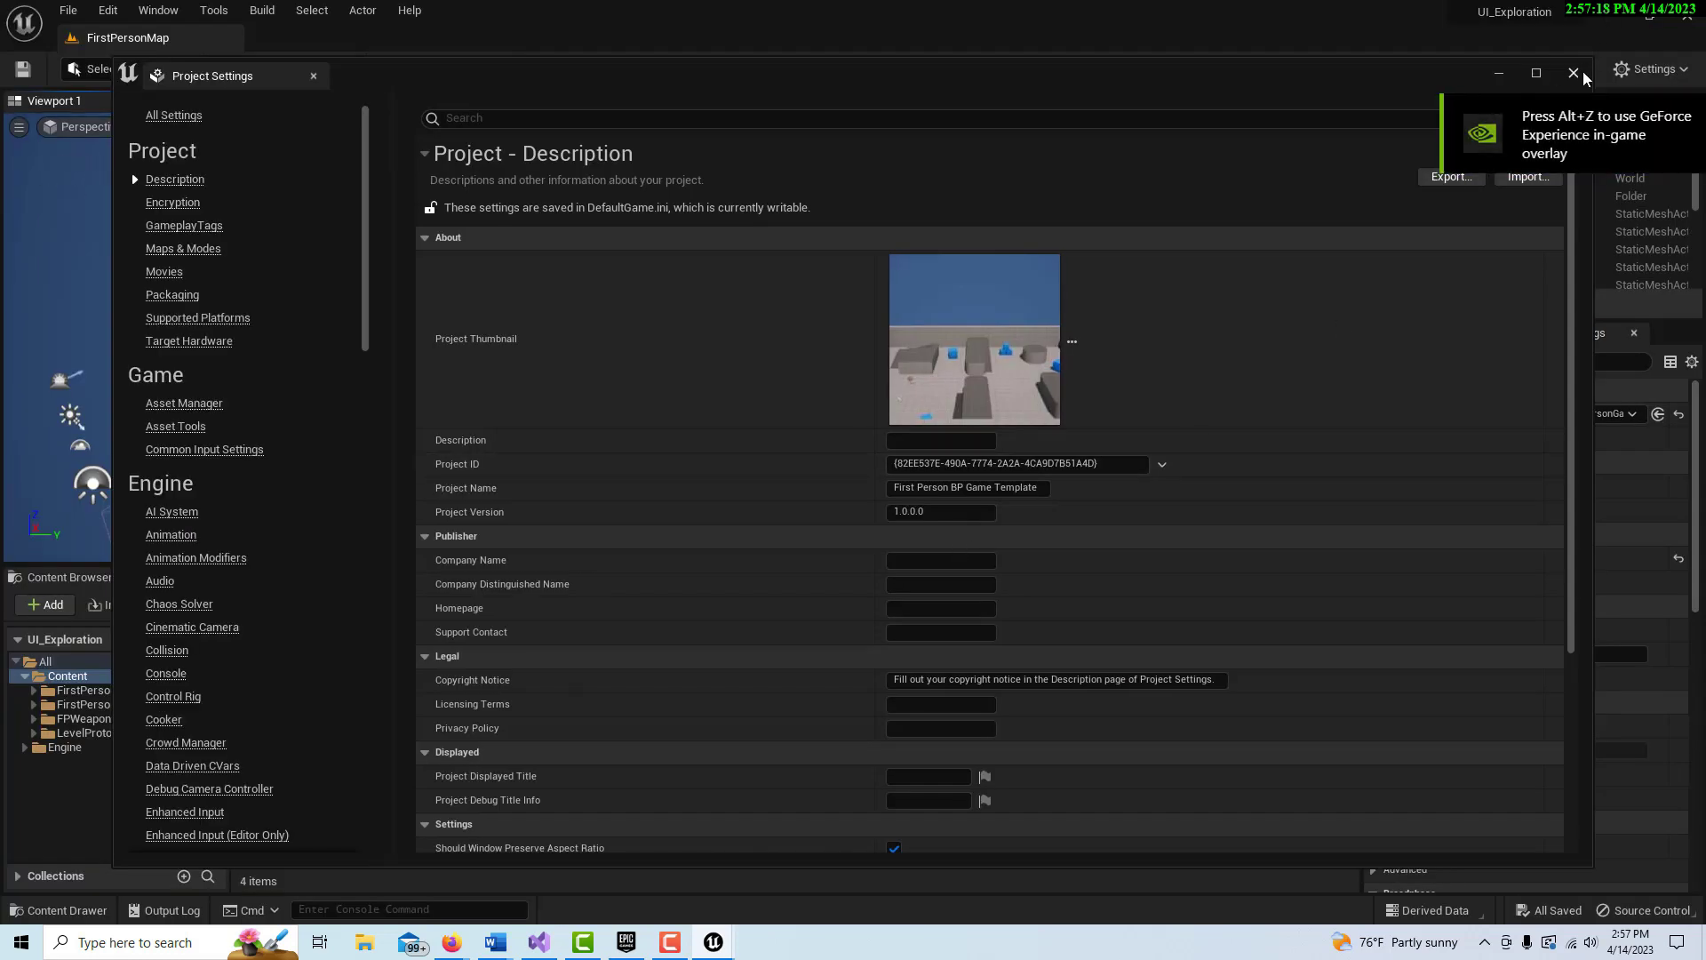
pyautogui.click(1580, 71)
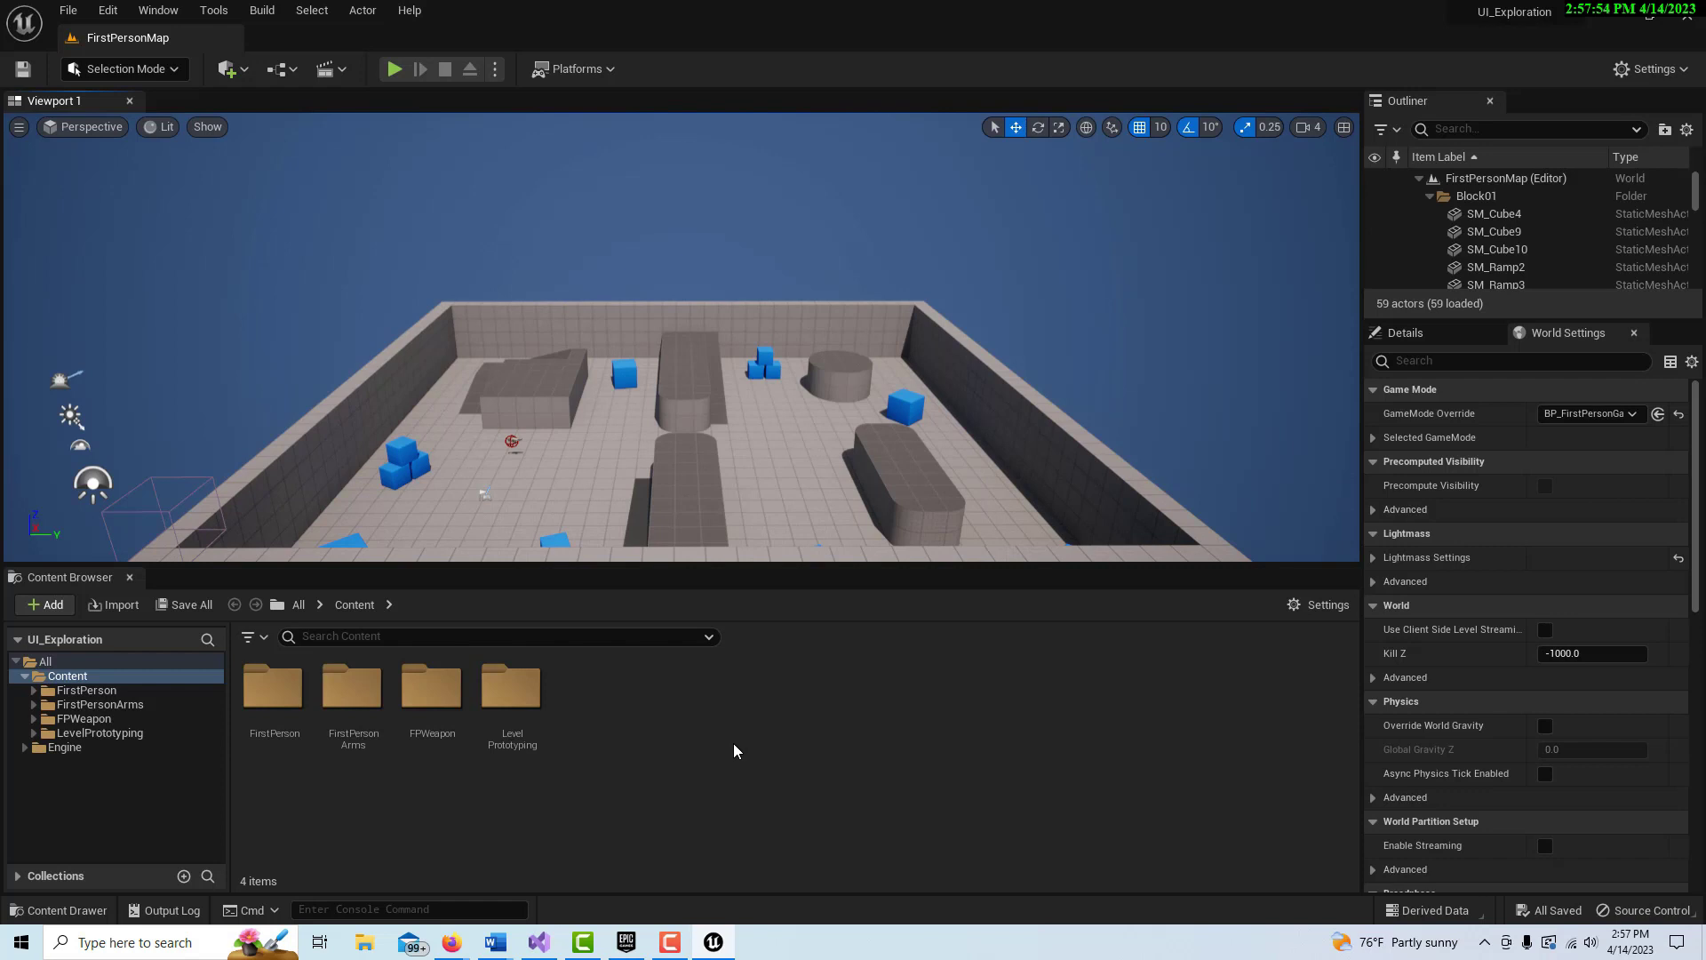
# Step: Create a Blueprint class derived from CommonButtonStyle and name it ButtonStyle
pyautogui.rightClick(685, 710)
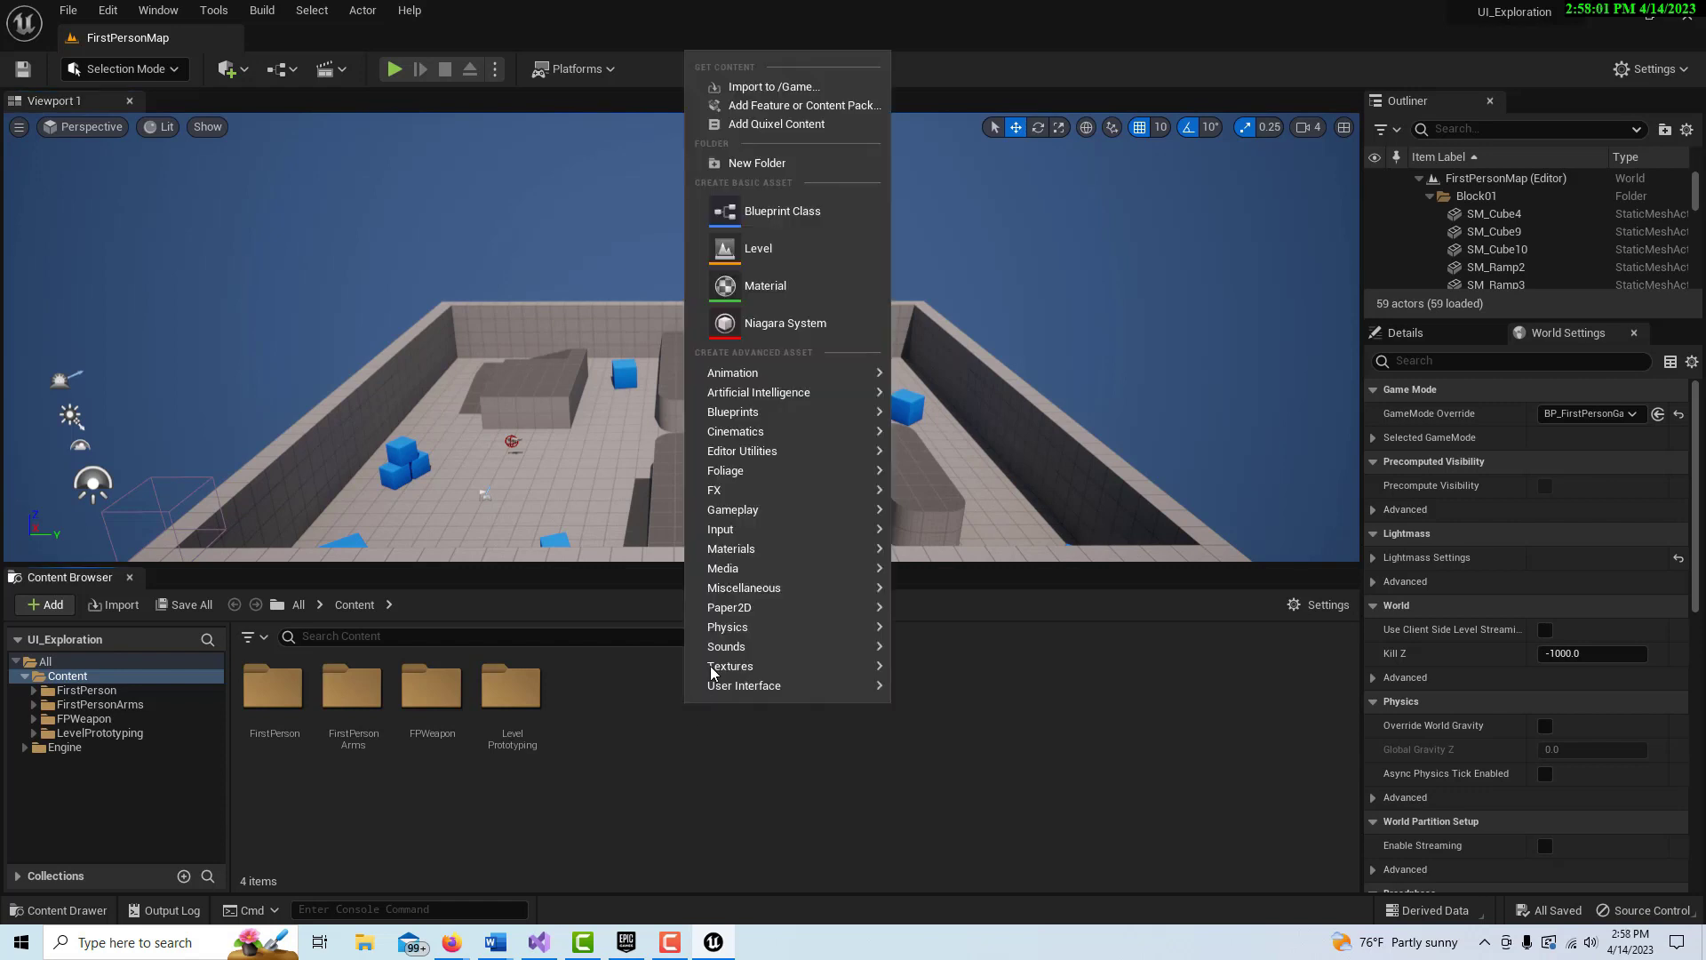
pyautogui.click(802, 210)
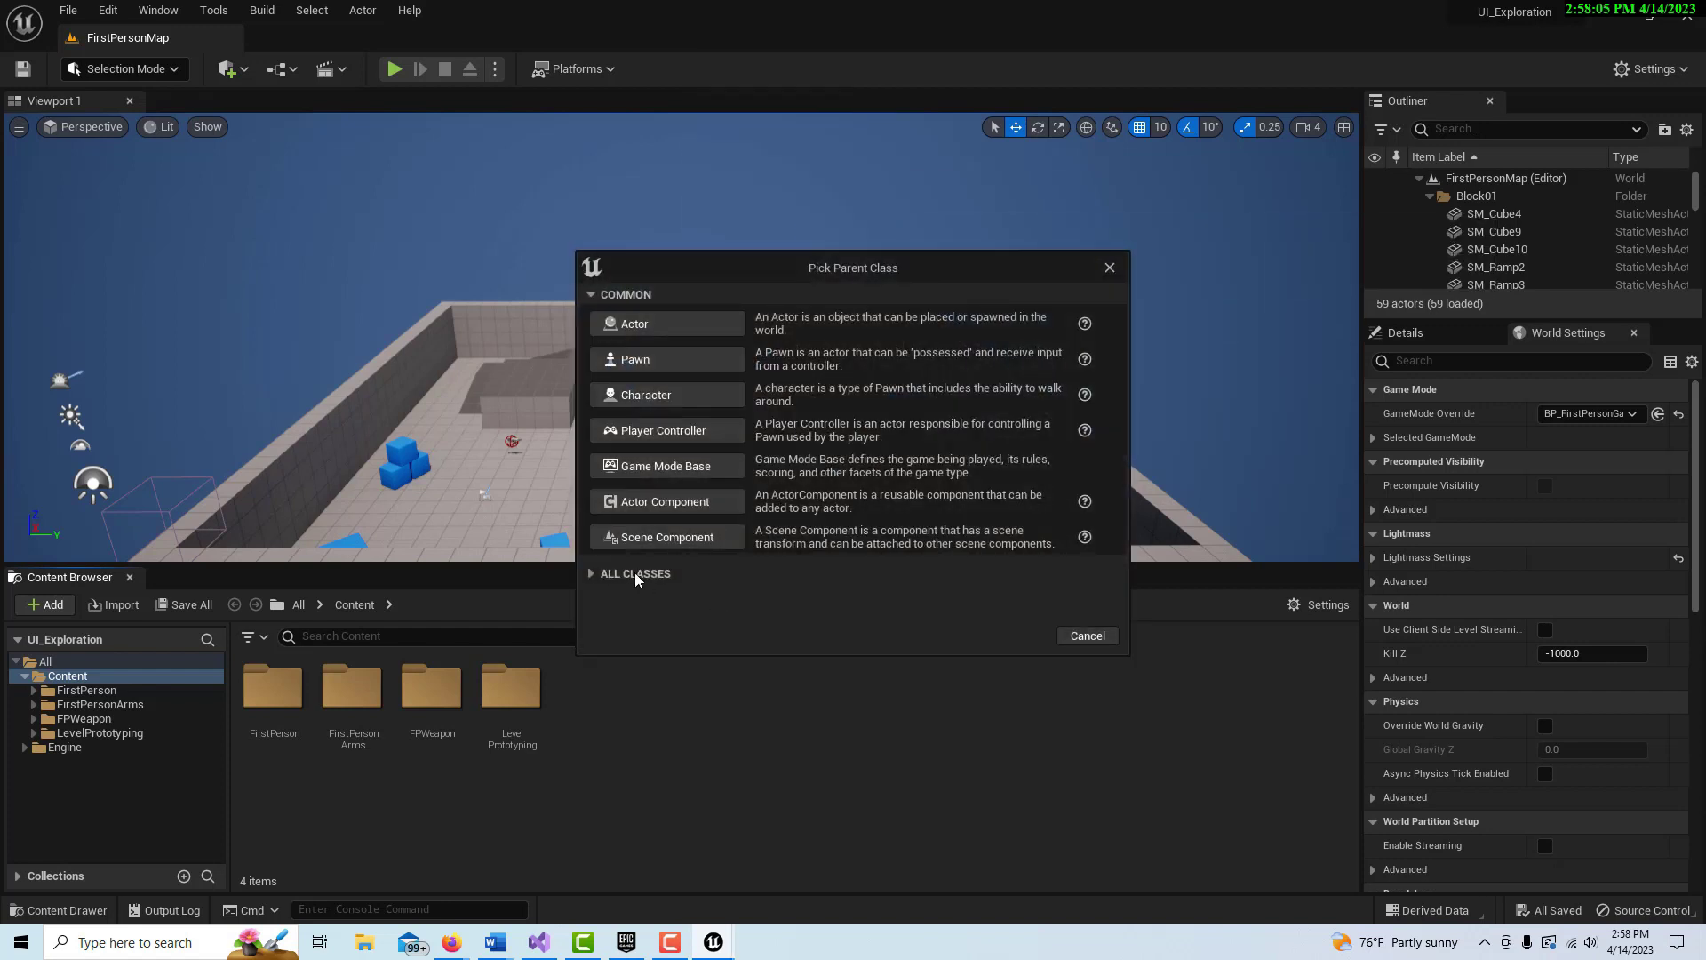
pyautogui.click(635, 574)
pyautogui.write('style')
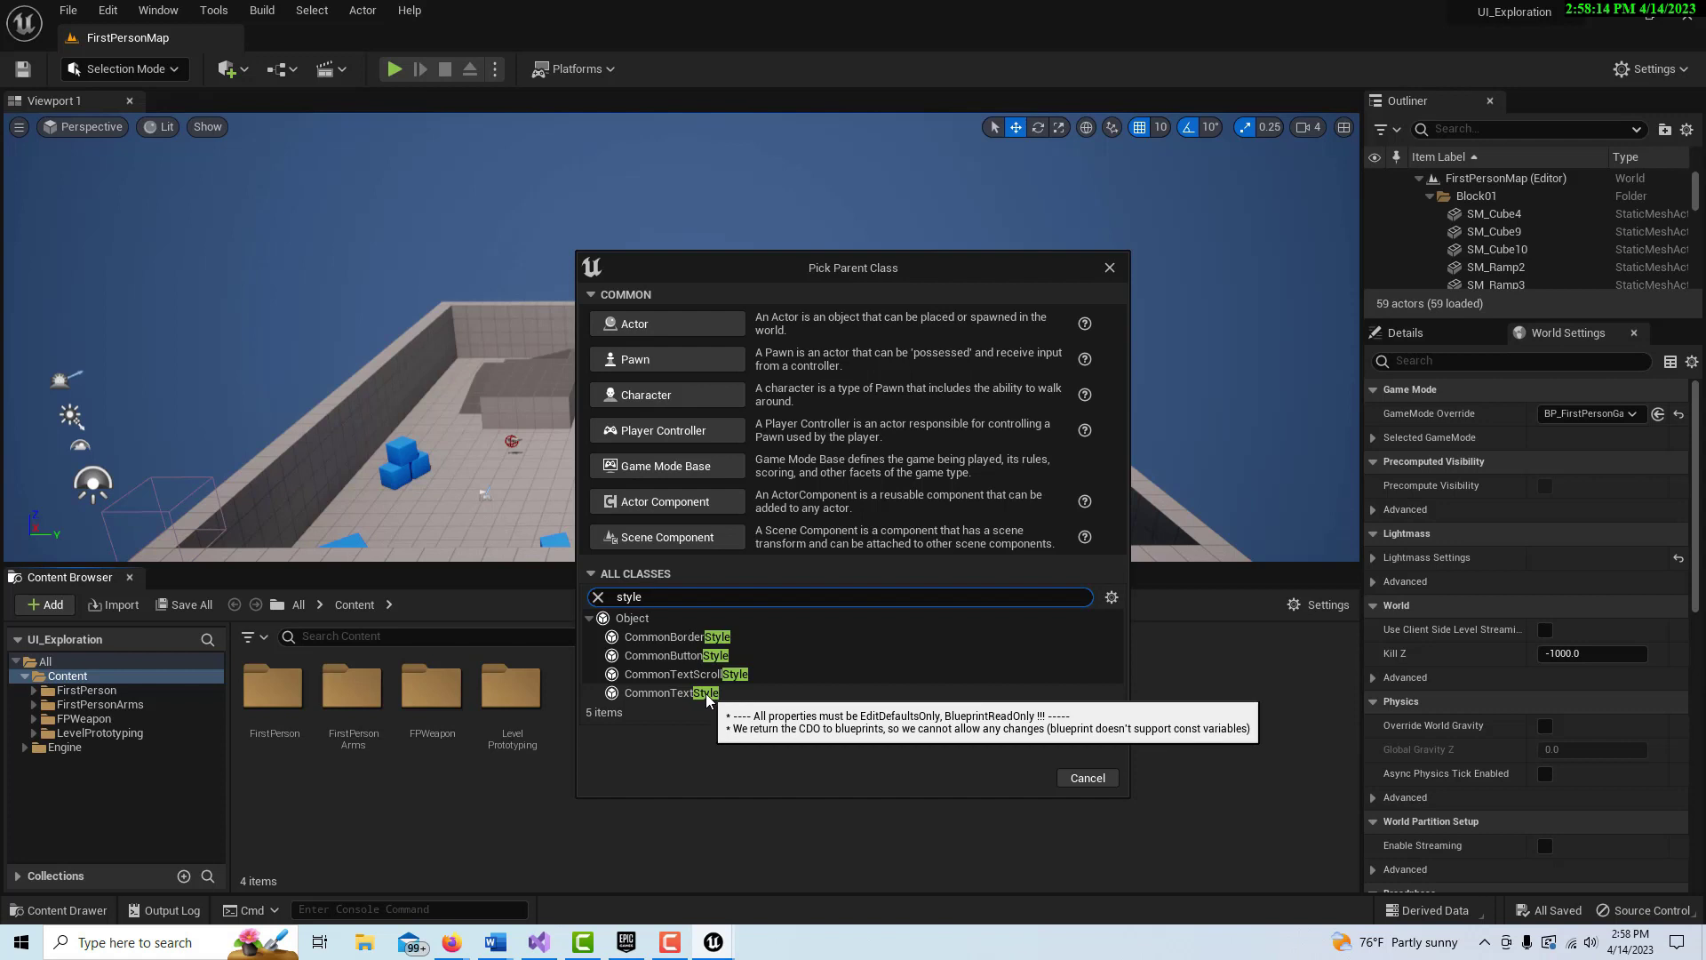
pyautogui.click(670, 657)
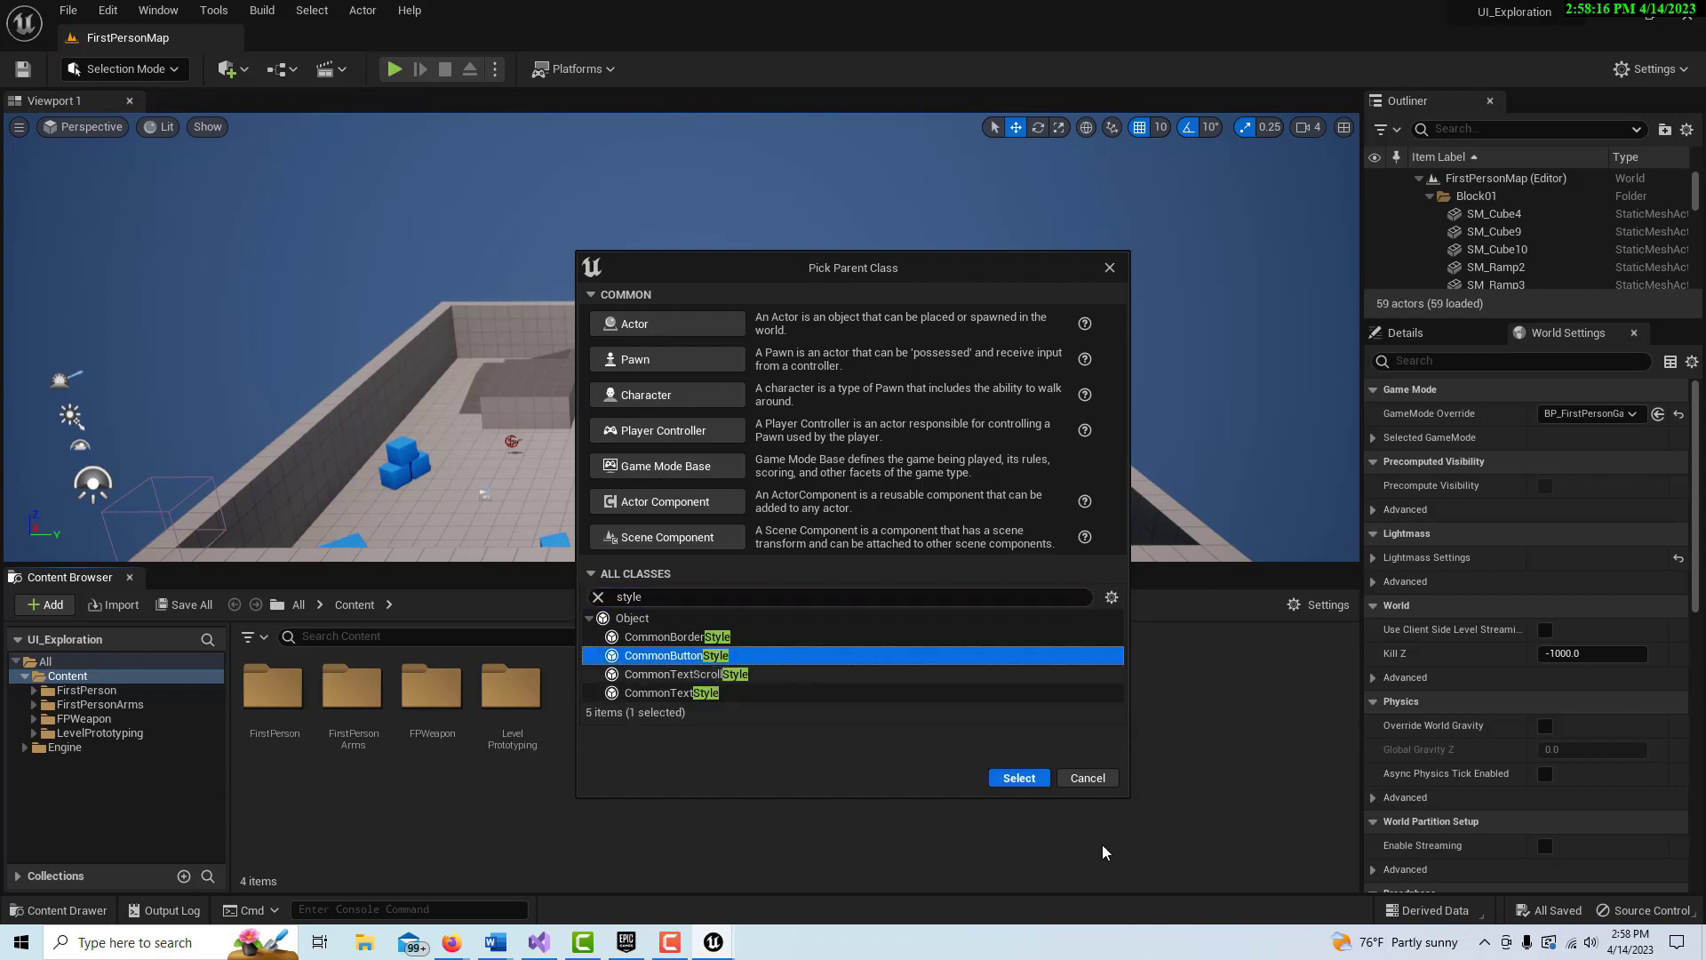
pyautogui.click(1019, 778)
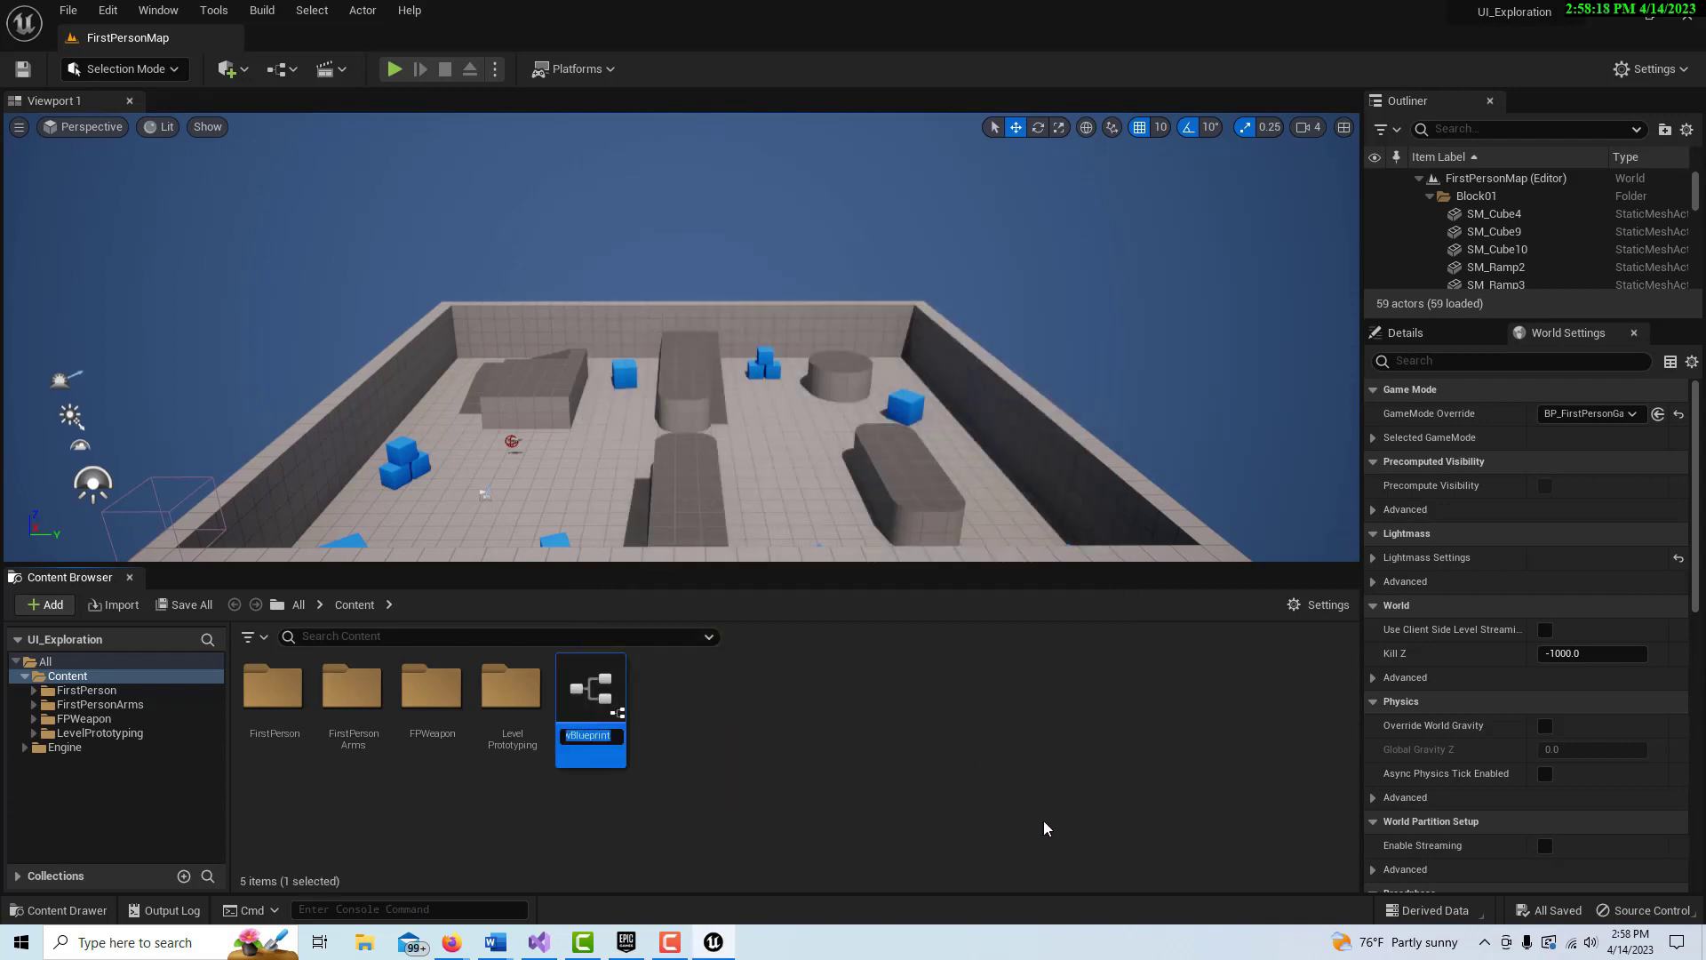
pyautogui.write('But')
pyautogui.write('tonSt')
pyautogui.write('yle')
pyautogui.press('Return')
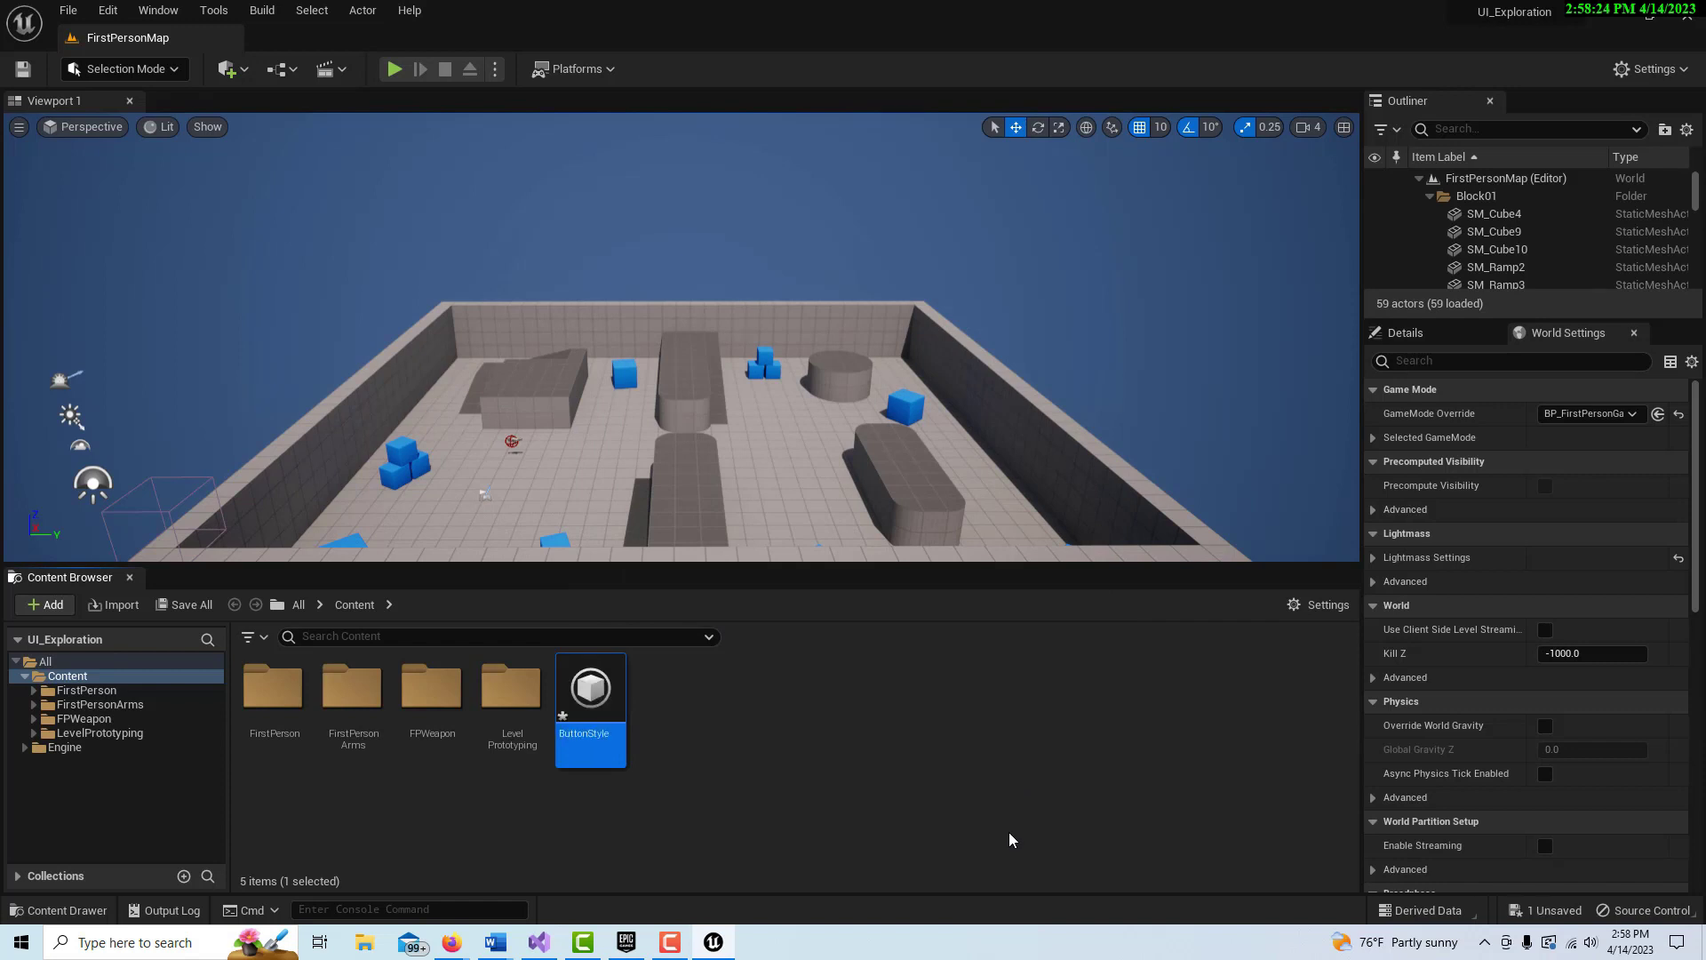
# Step: Create a Blueprint class derived from CommonTextStyle and name it TextStyle
pyautogui.rightClick(802, 727)
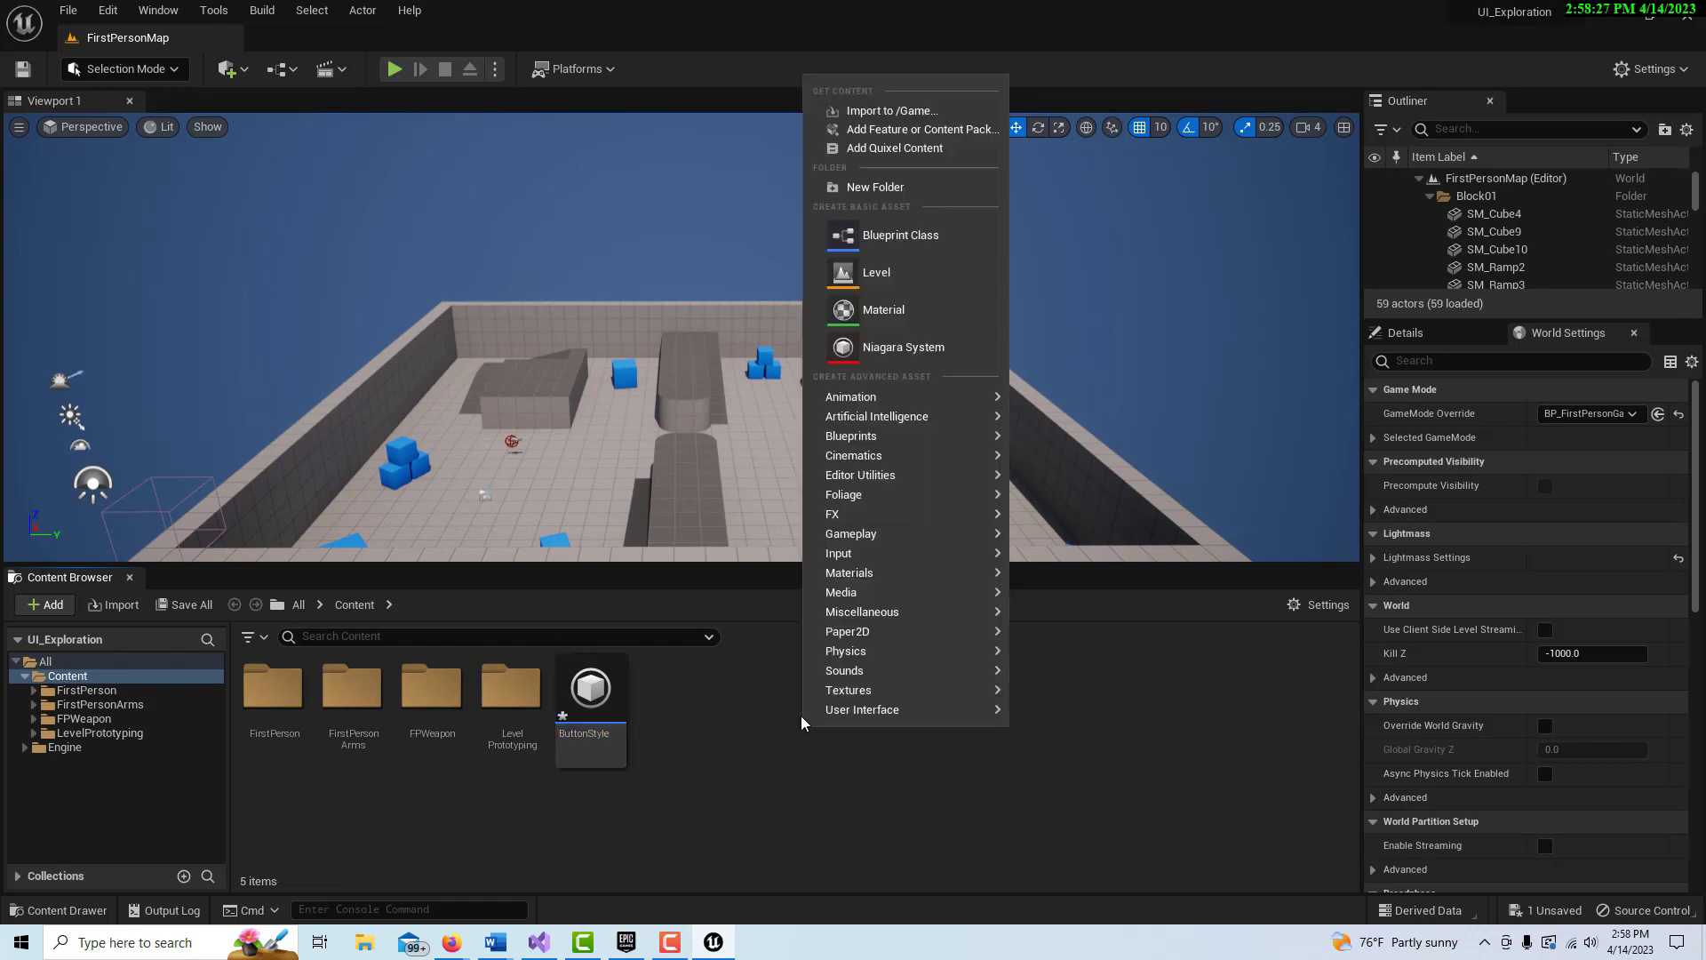
pyautogui.click(893, 235)
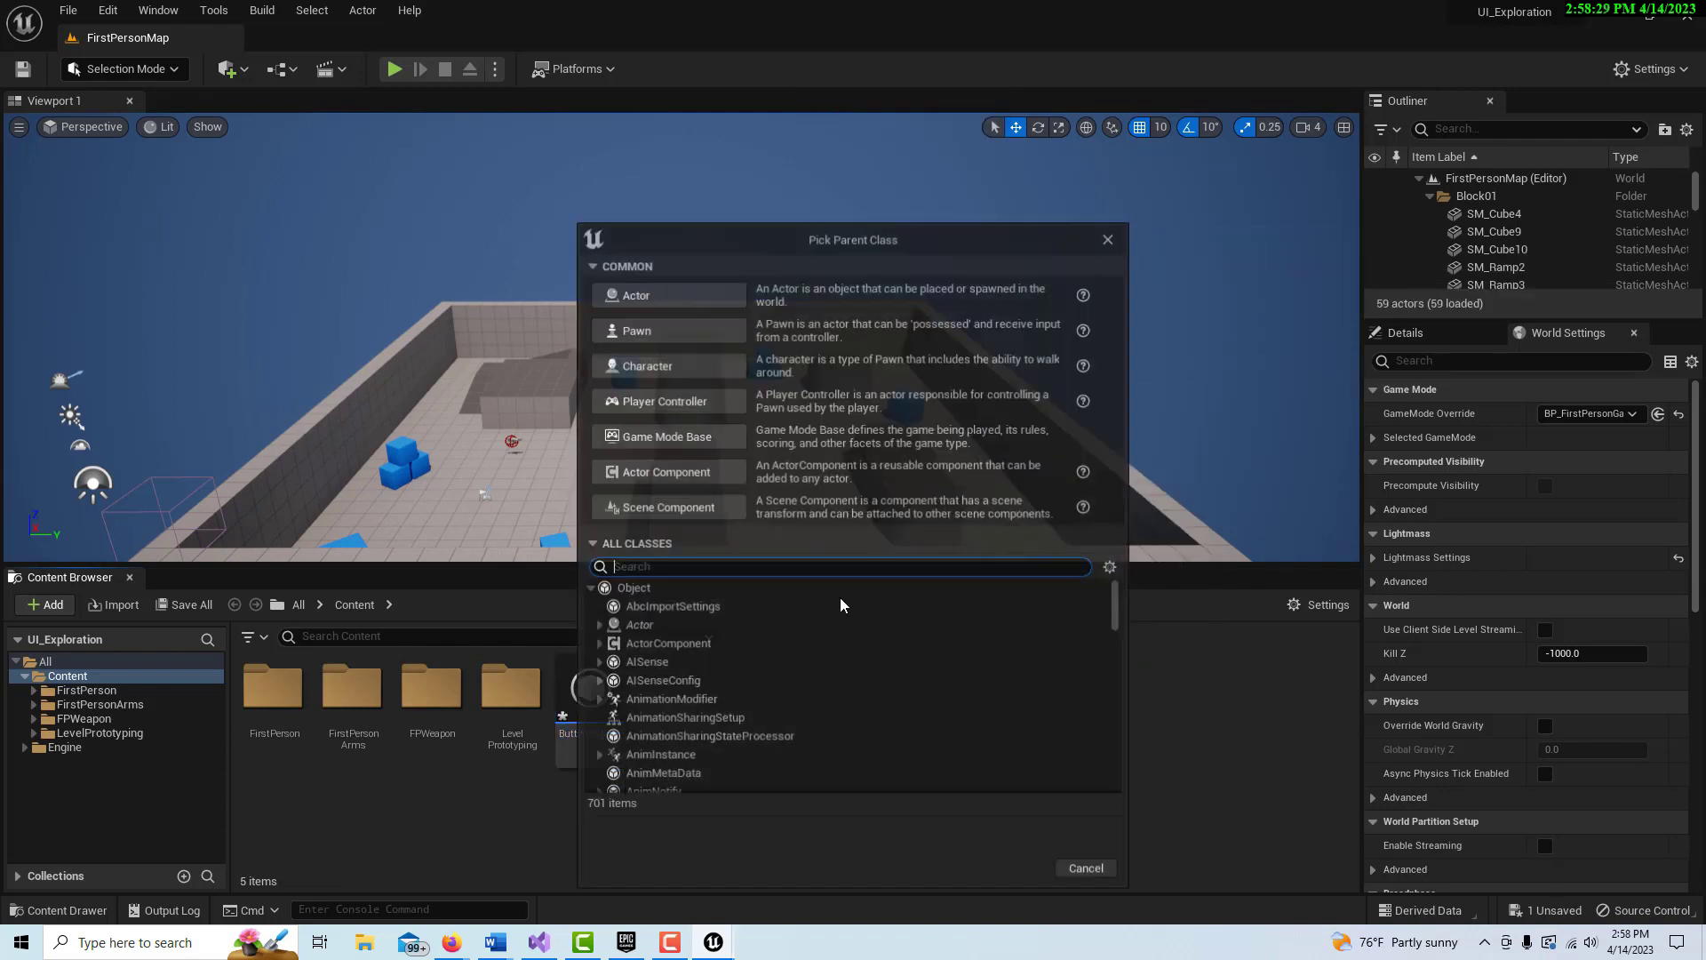
pyautogui.write('style')
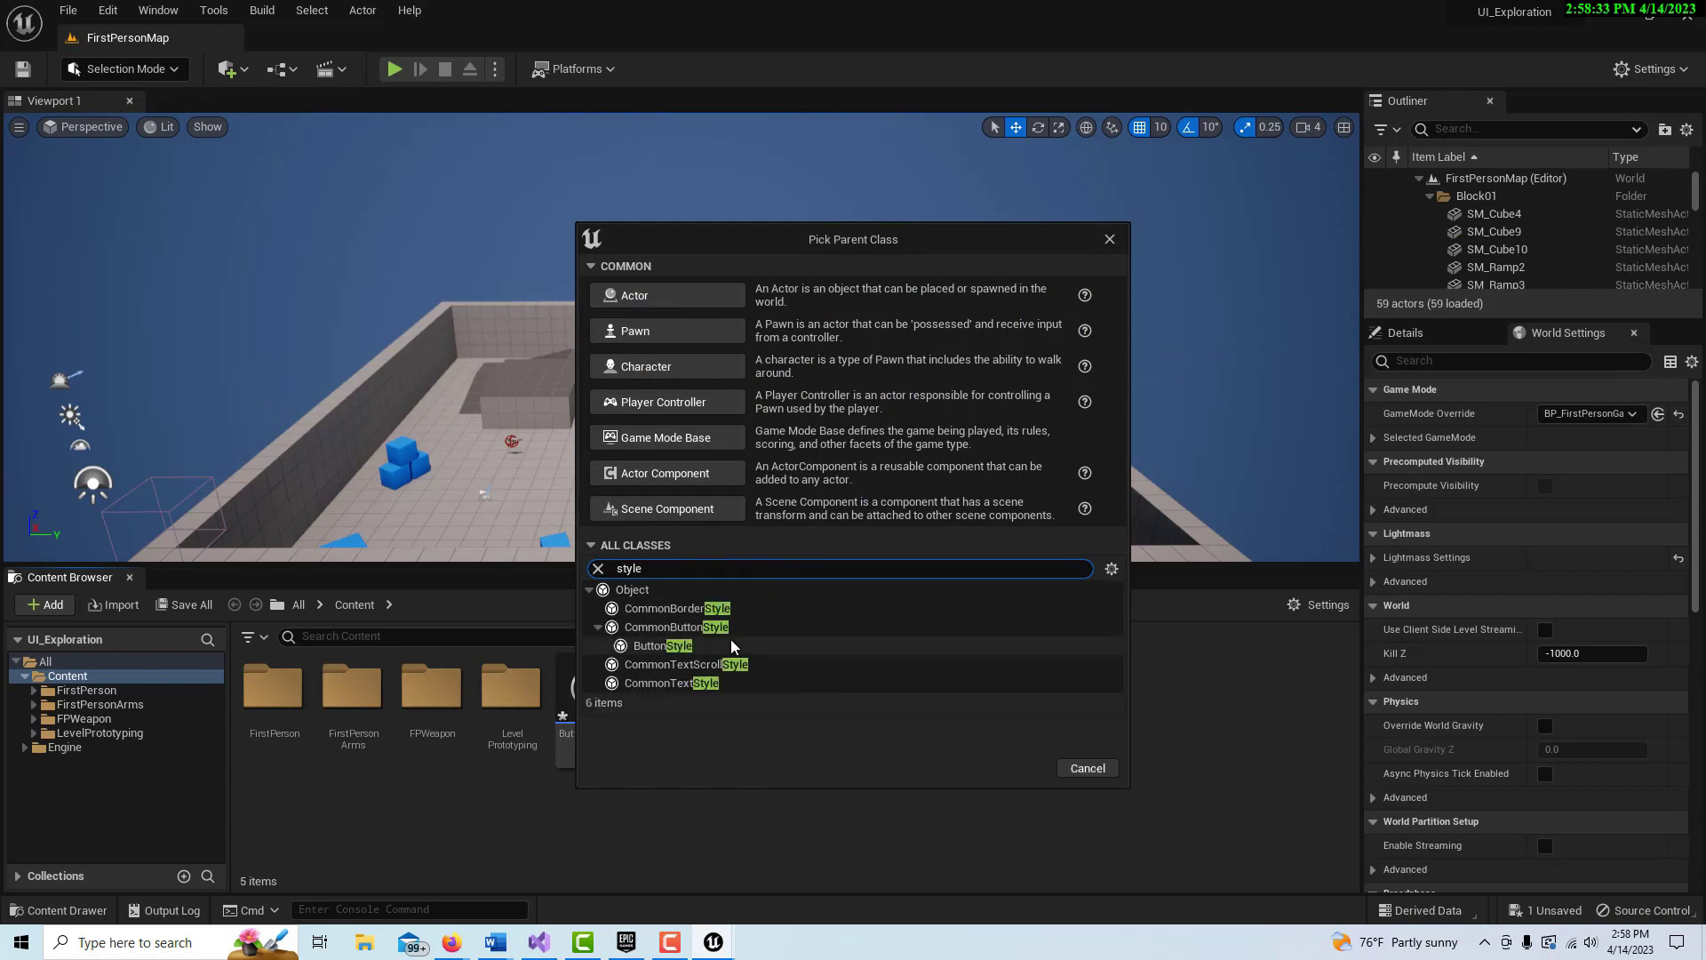
pyautogui.click(702, 682)
pyautogui.click(1013, 768)
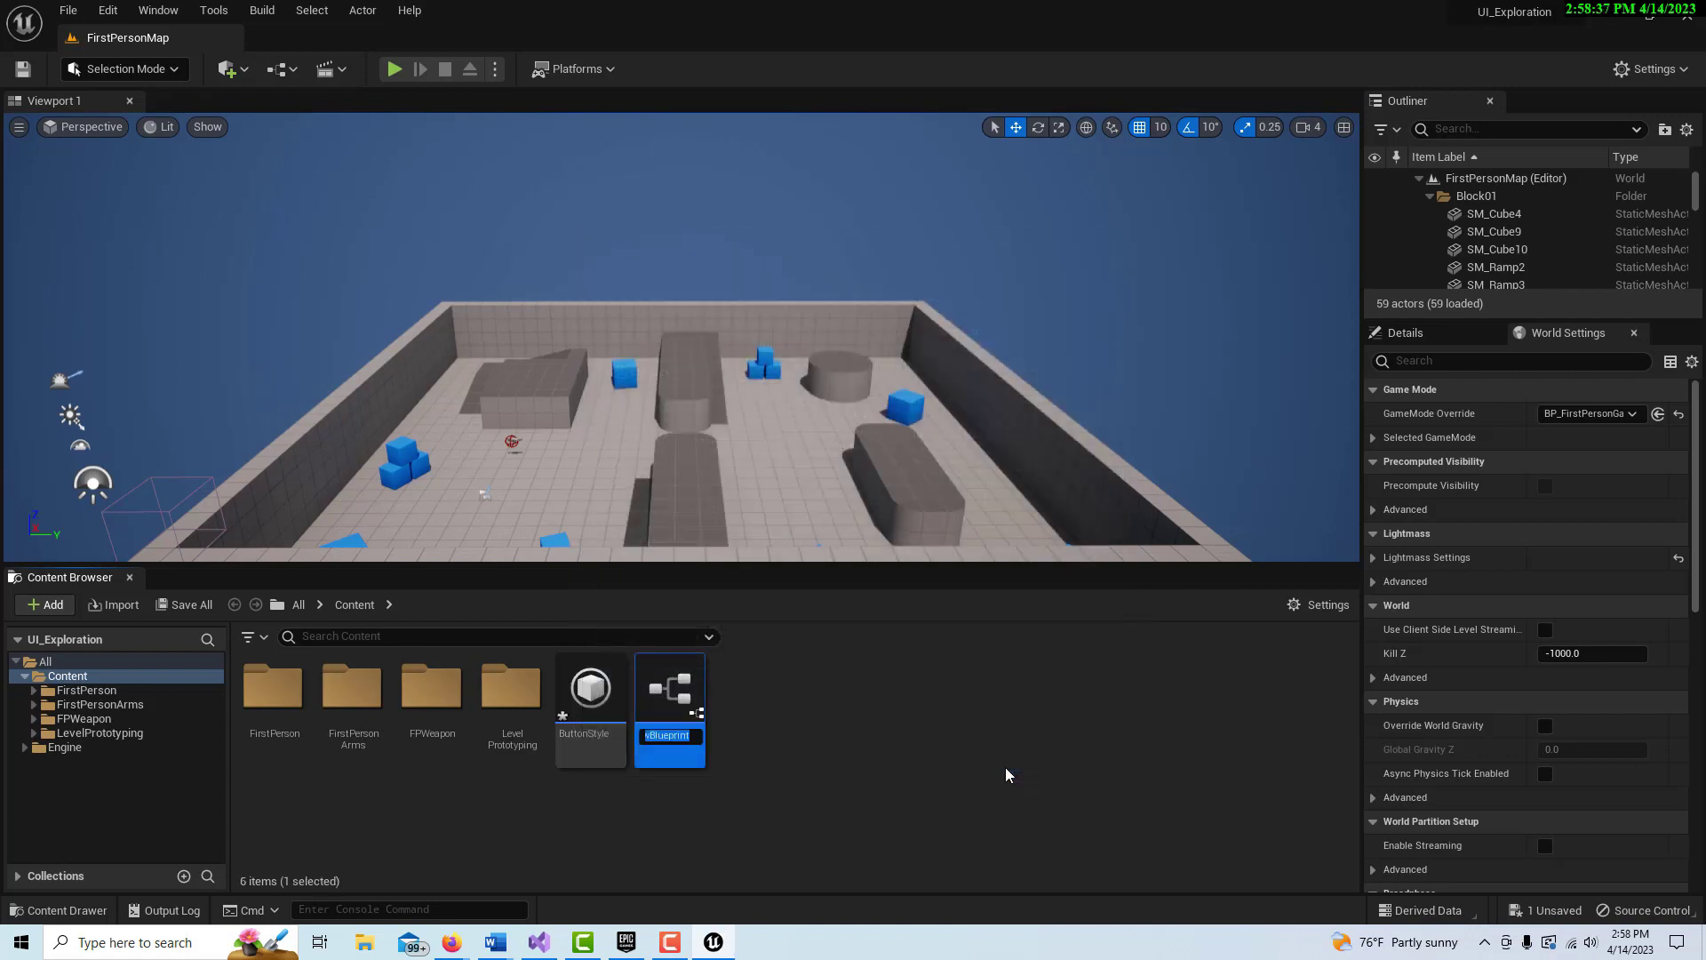
pyautogui.write('TextStyle')
pyautogui.press('Return')
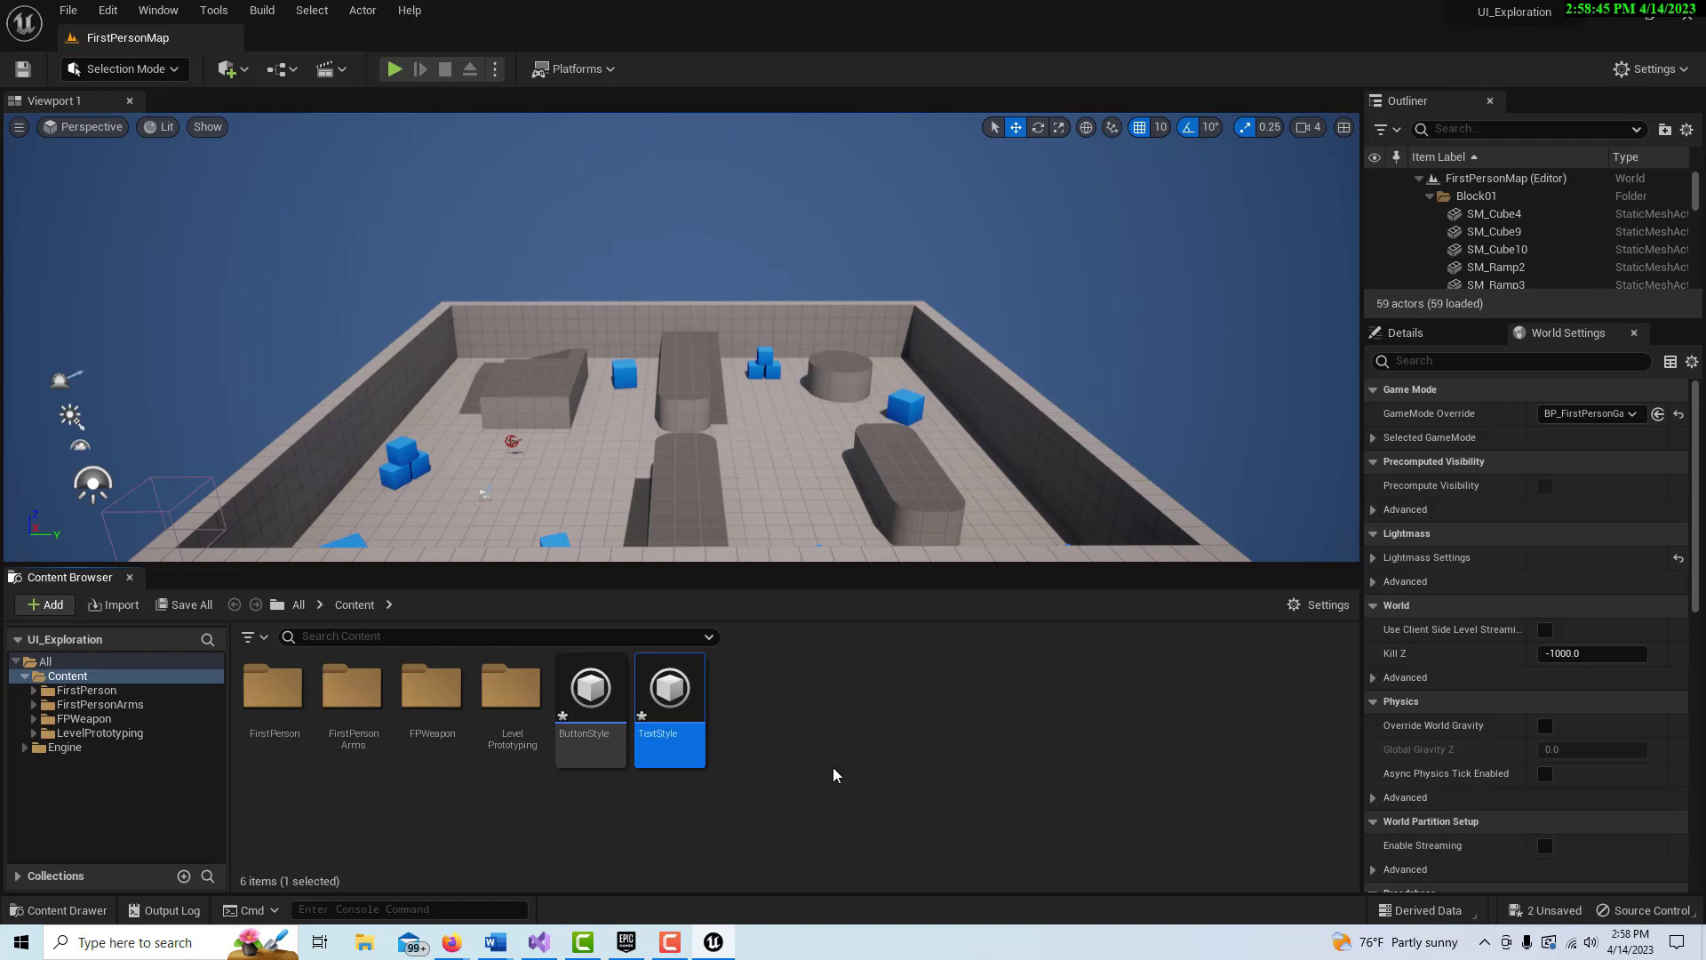
pyautogui.click(595, 691)
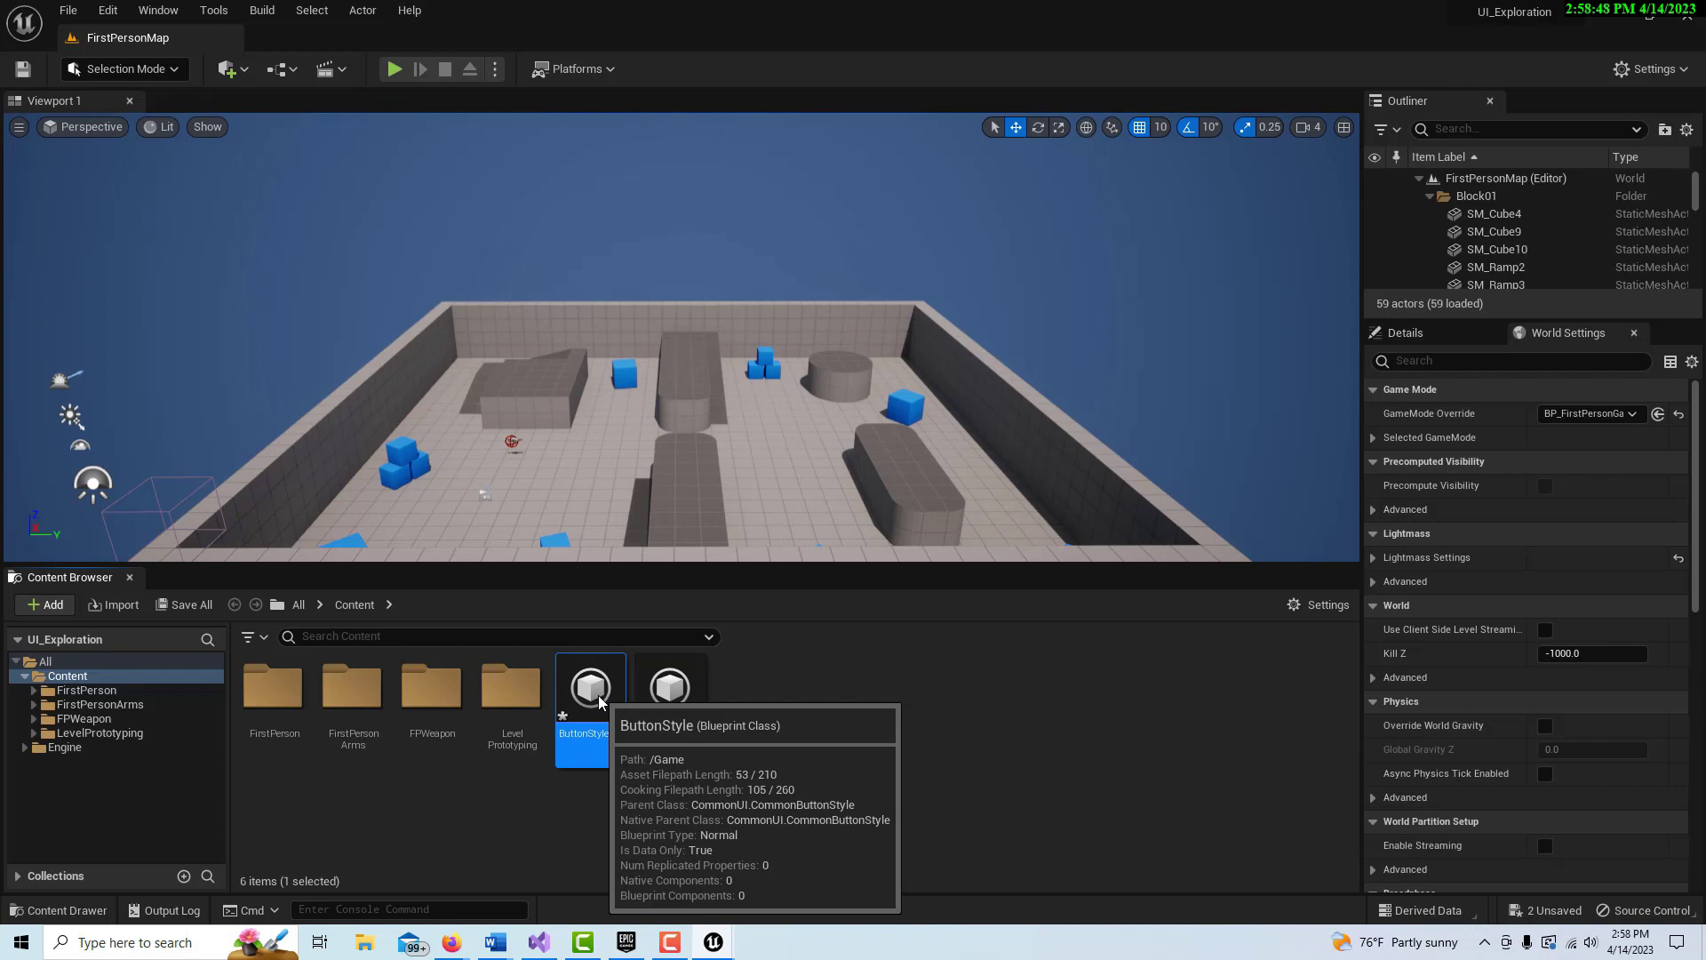
# Step: Open ButtonStyle's class defaults and tint the Normal Base brush red
pyautogui.doubleClick(599, 695)
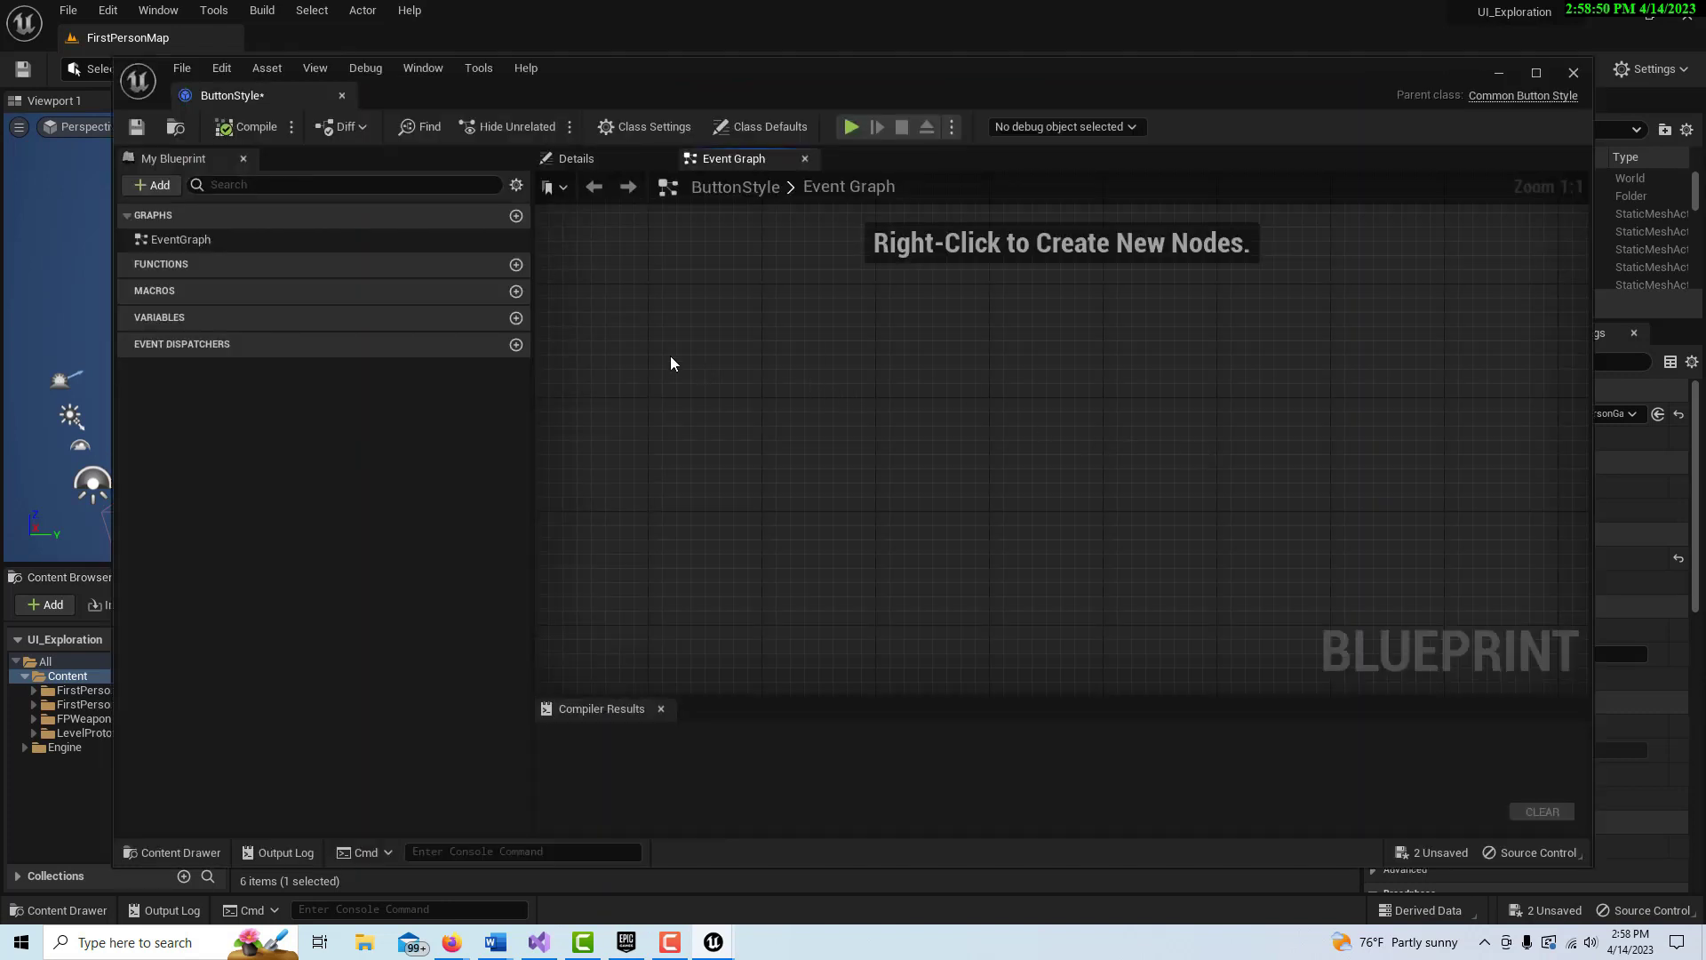
pyautogui.click(622, 166)
pyautogui.moveTo(275, 89); pyautogui.dragTo(329, 38)
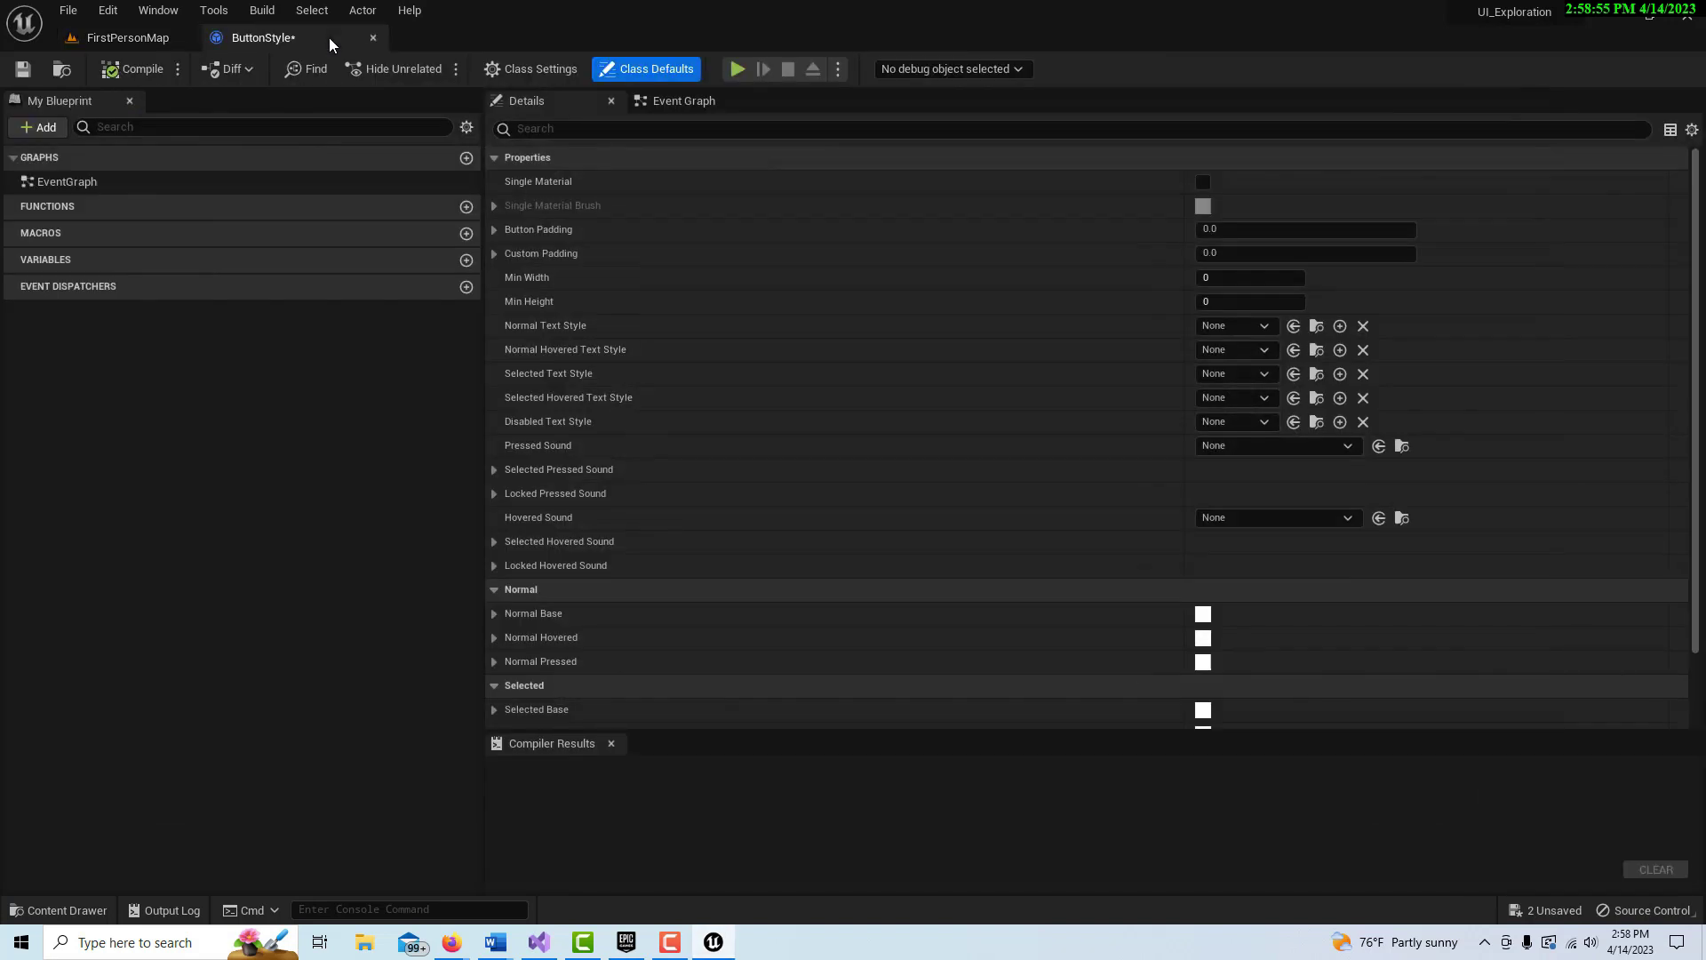
pyautogui.scroll(-2, 1146, 489)
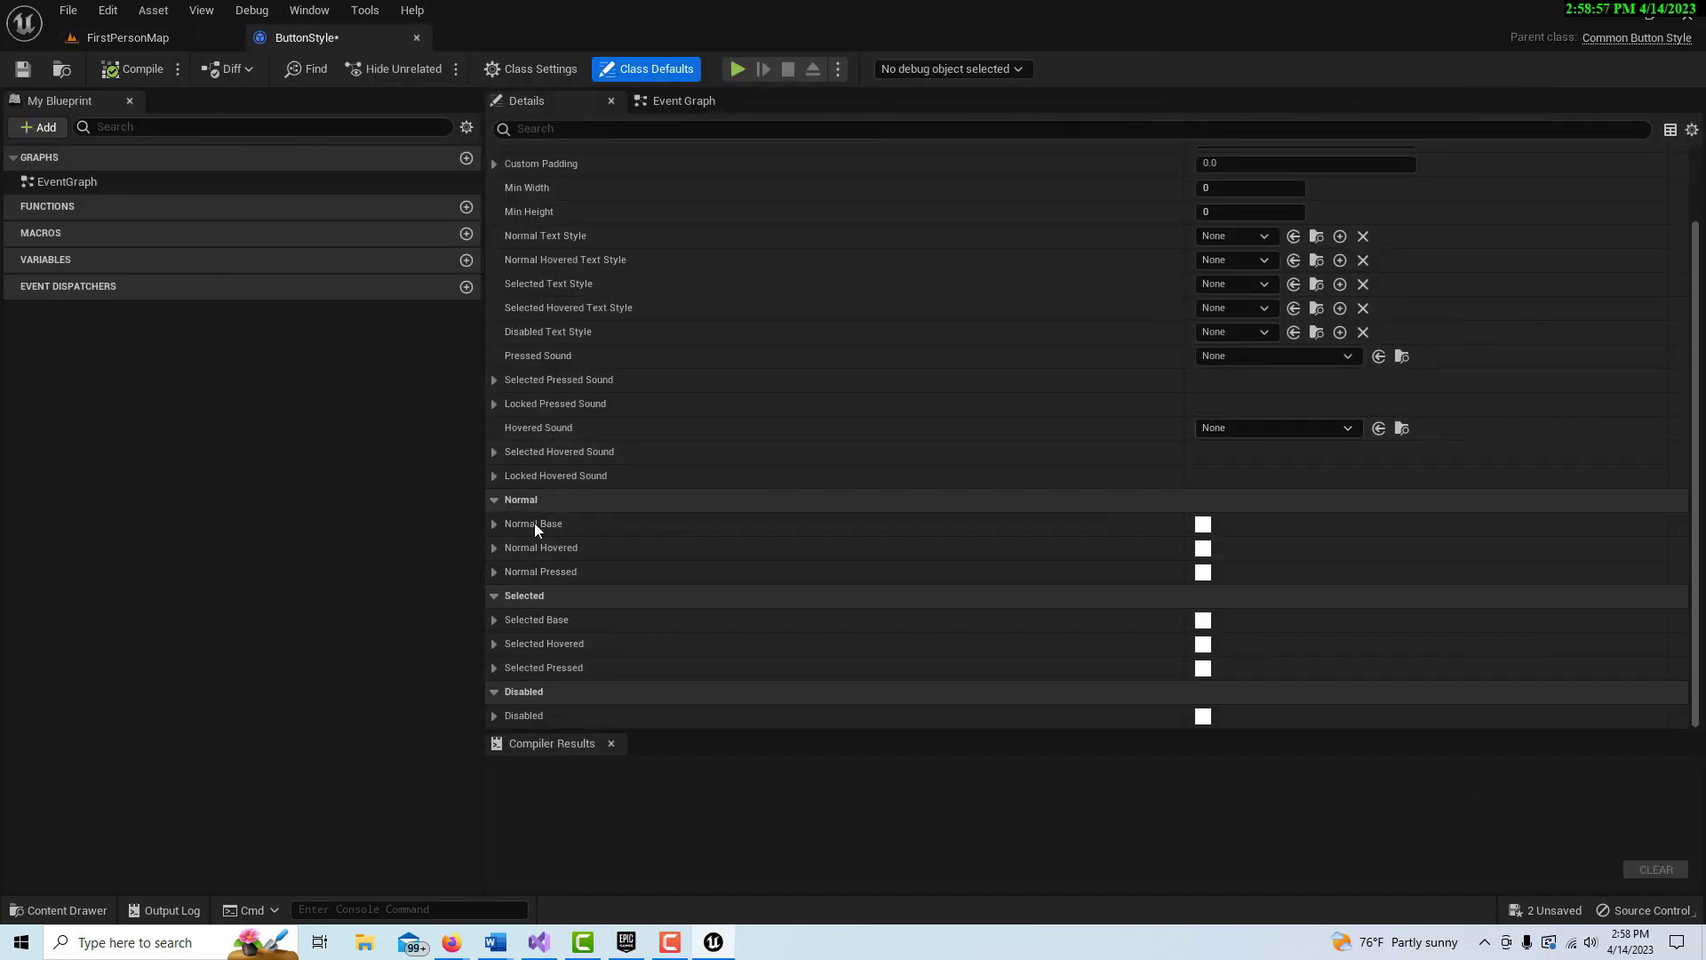
pyautogui.click(493, 526)
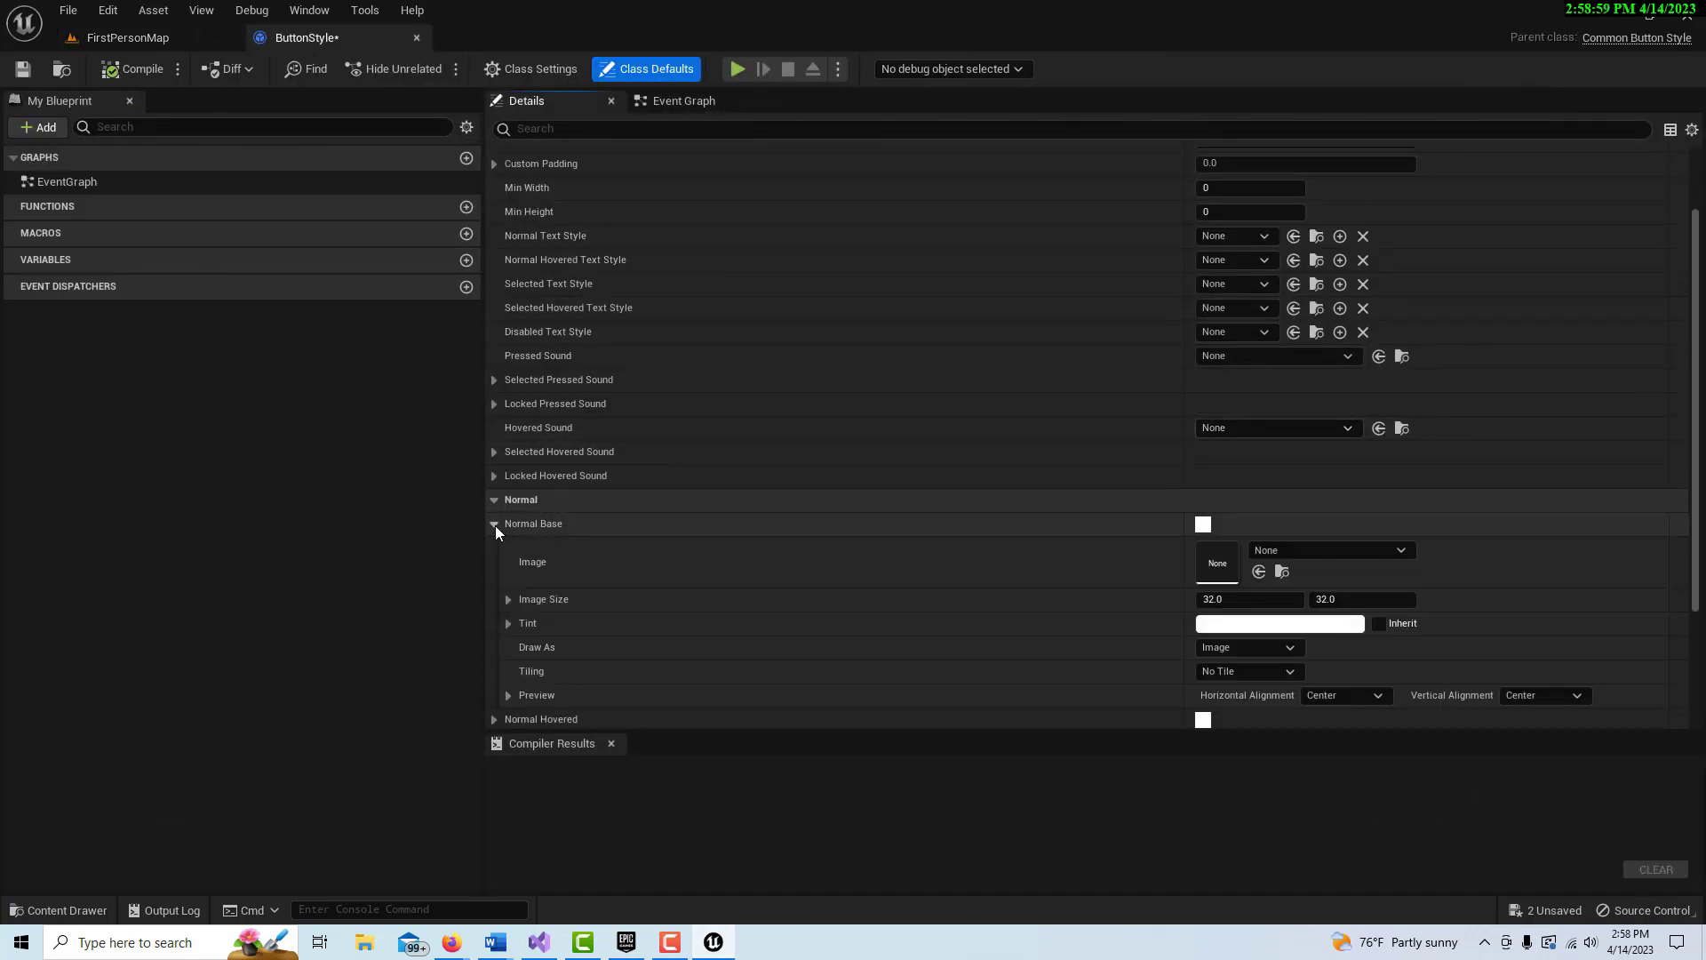
pyautogui.click(1281, 623)
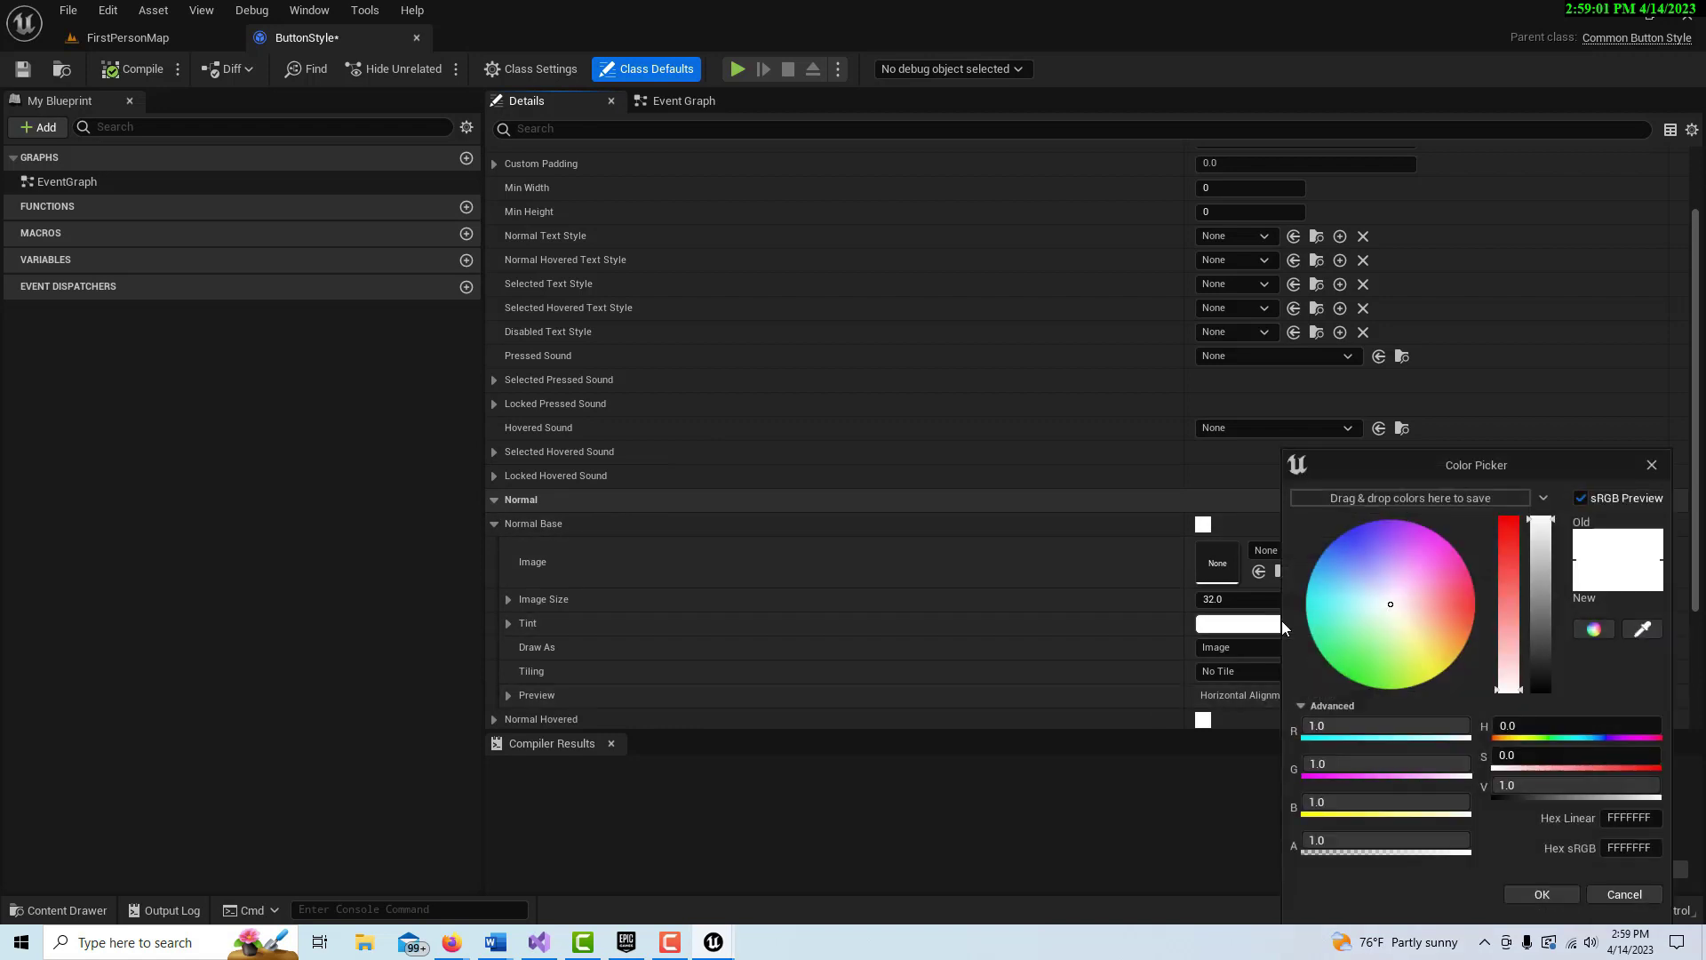
pyautogui.click(1474, 599)
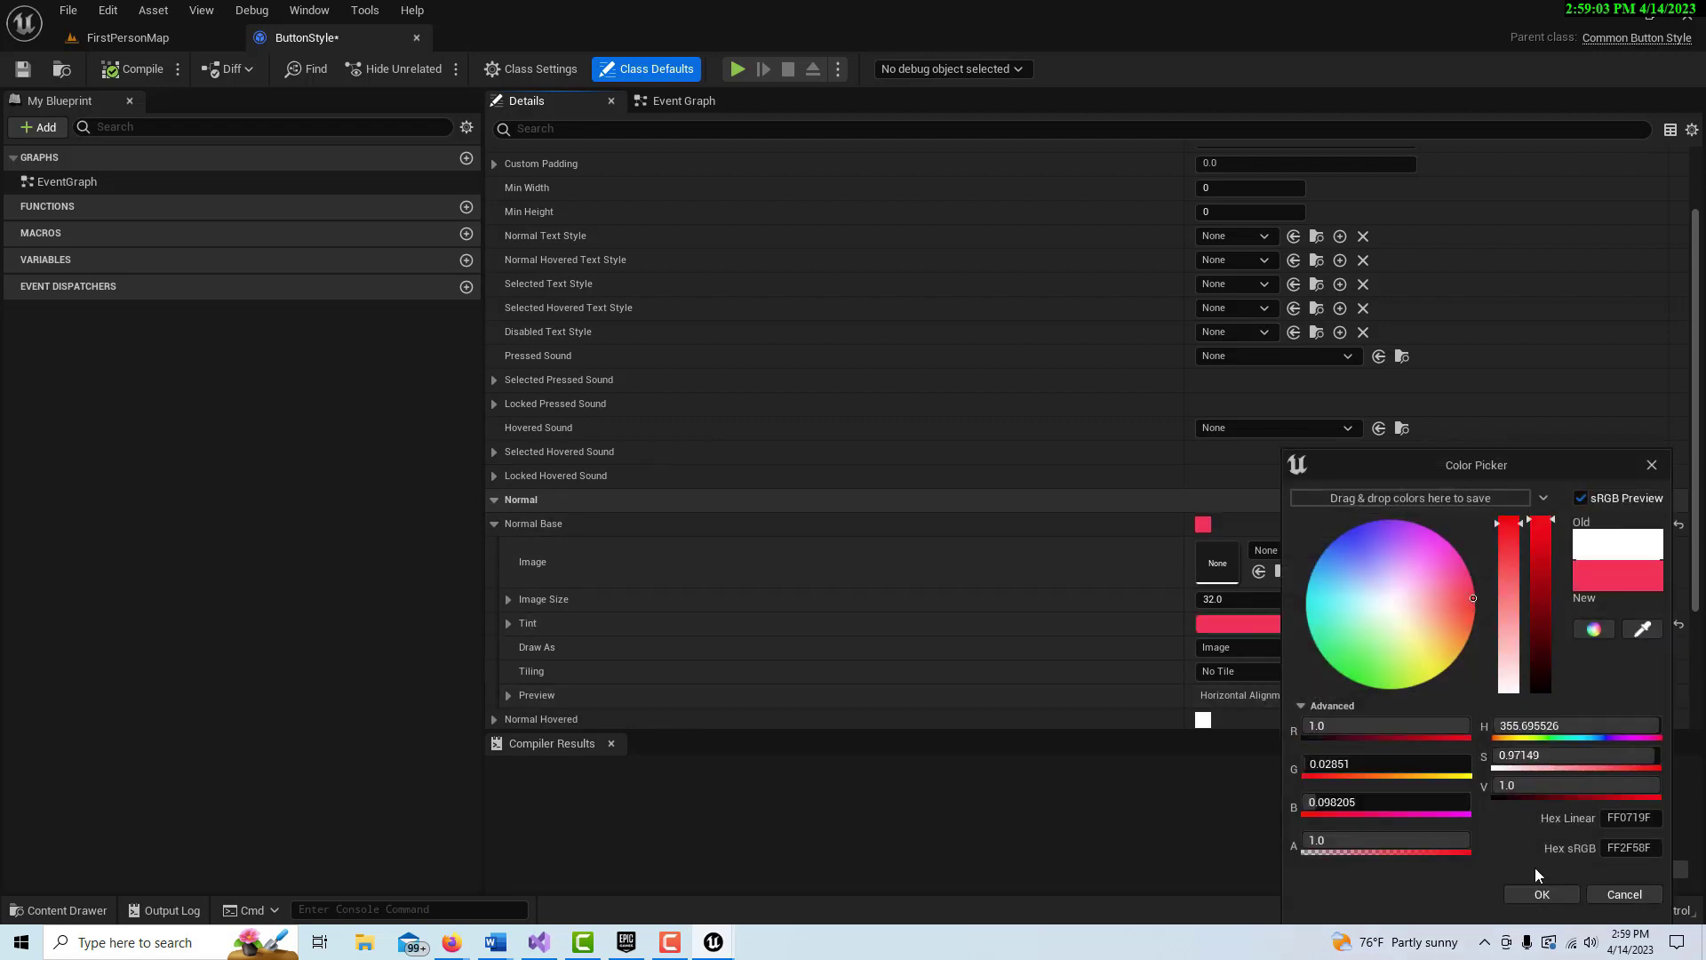
pyautogui.click(1542, 894)
# Step: Tint the Normal Hovered brush blue and the Normal Pressed brush green
pyautogui.scroll(-3, 1042, 519)
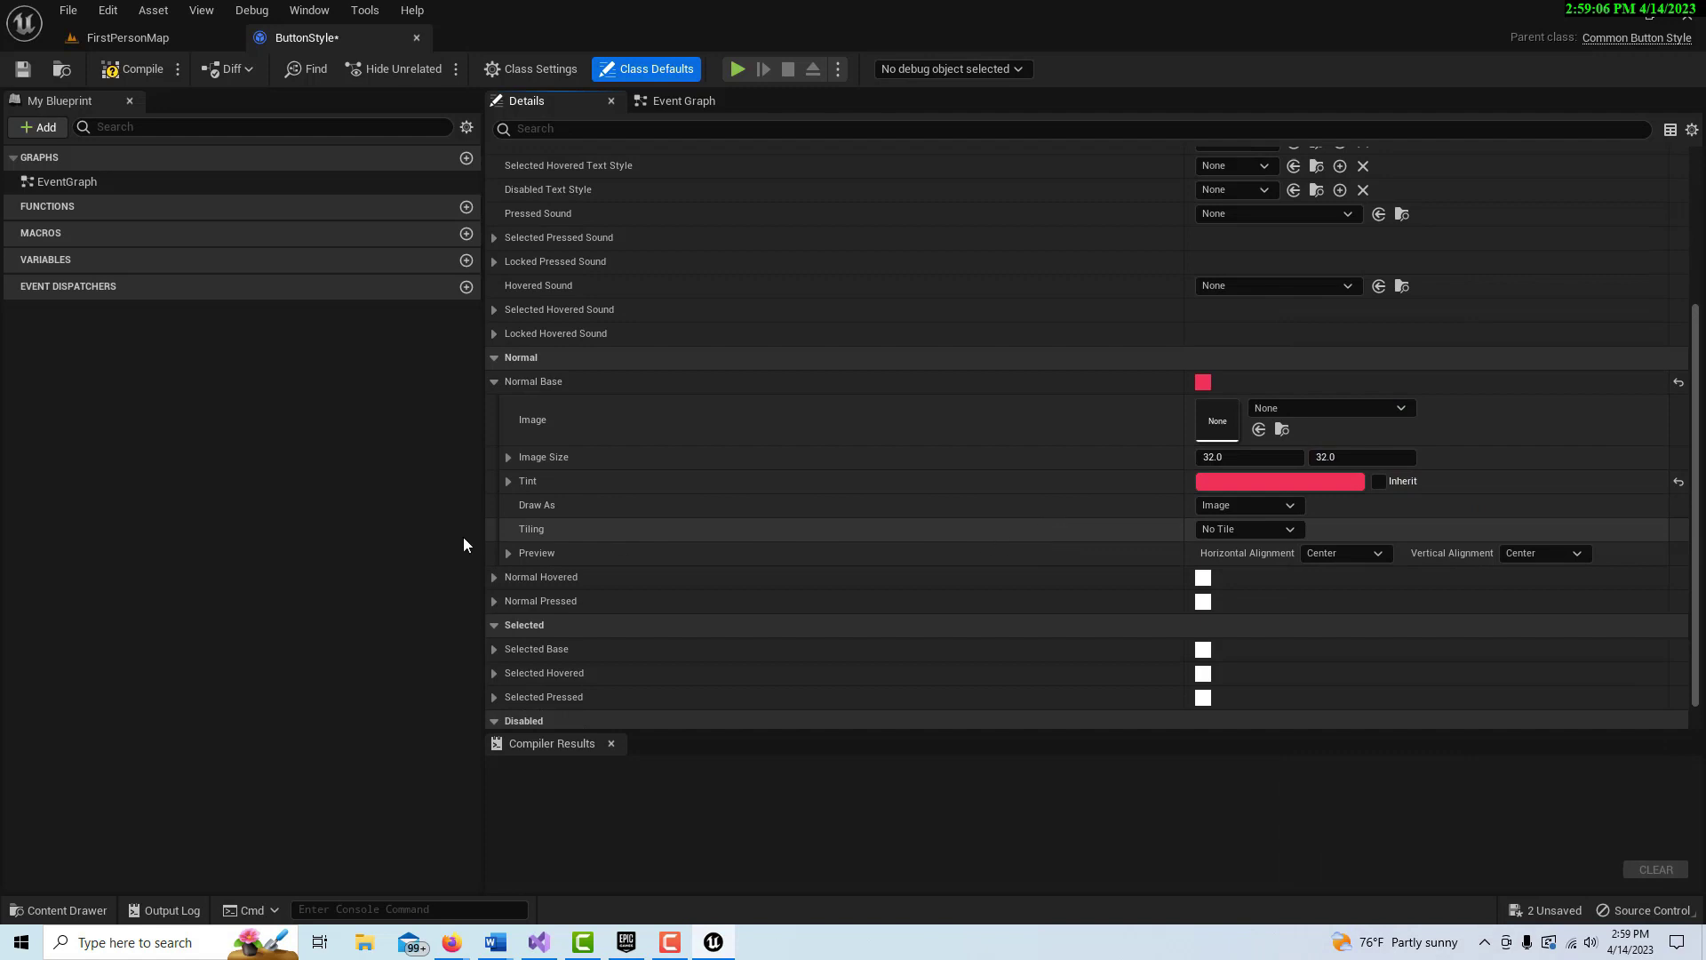
pyautogui.click(489, 580)
pyautogui.click(1274, 678)
pyautogui.click(1324, 553)
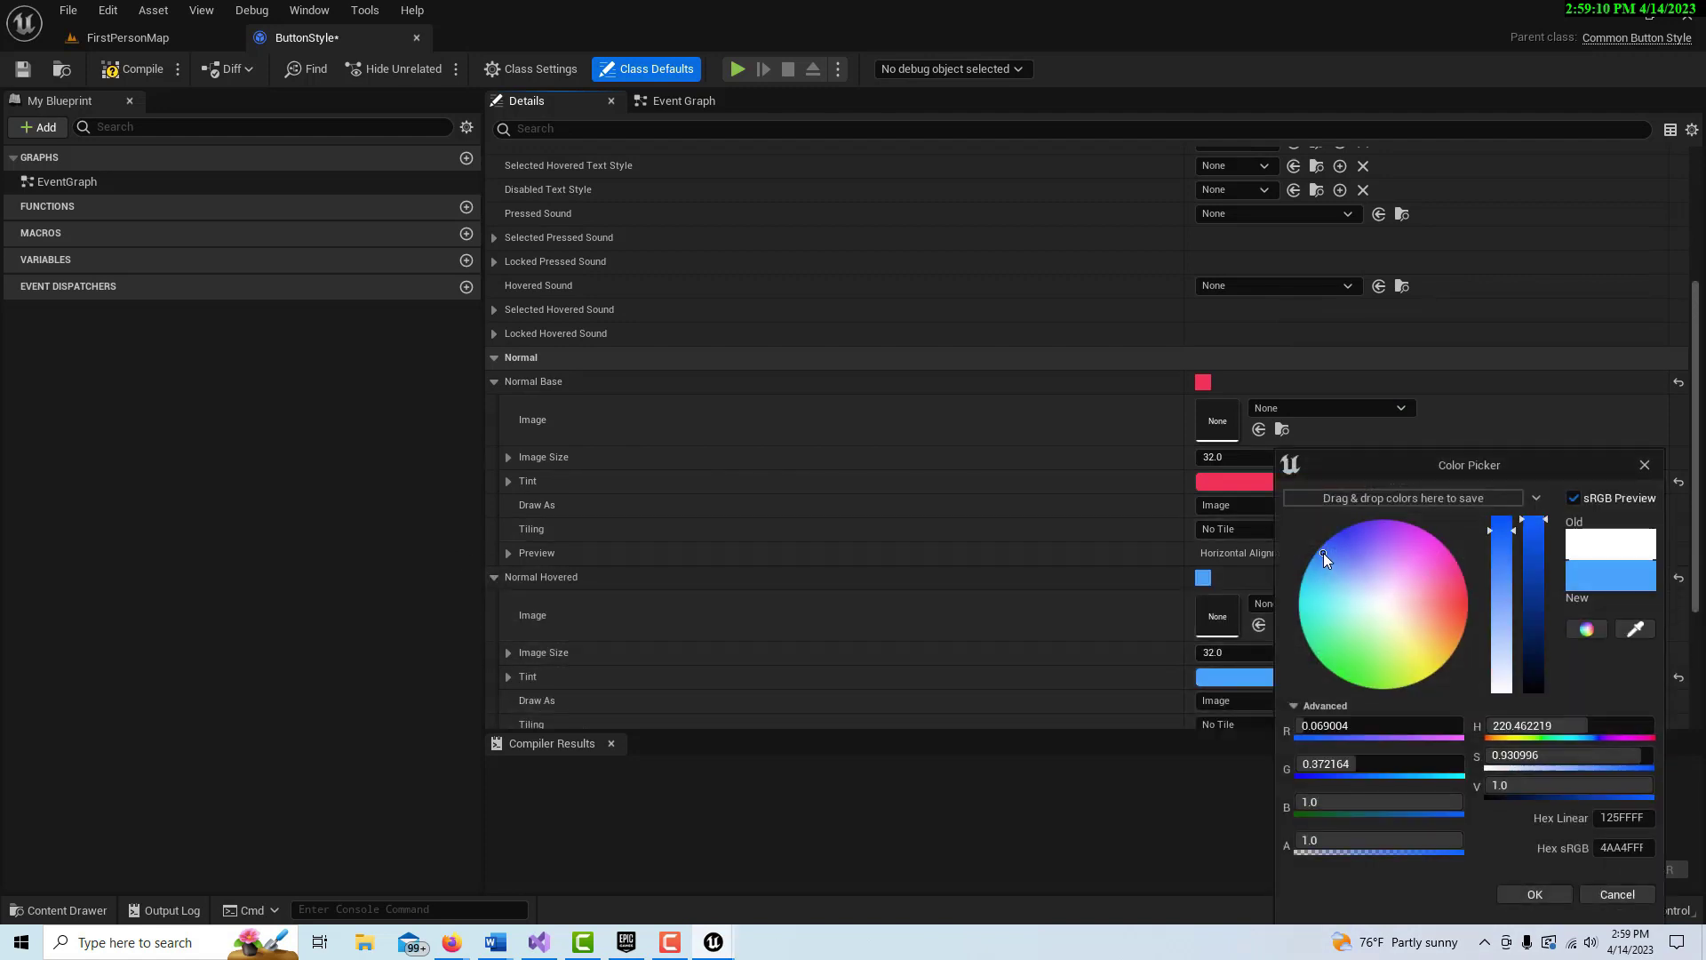
pyautogui.click(1544, 892)
pyautogui.scroll(-3, 1047, 530)
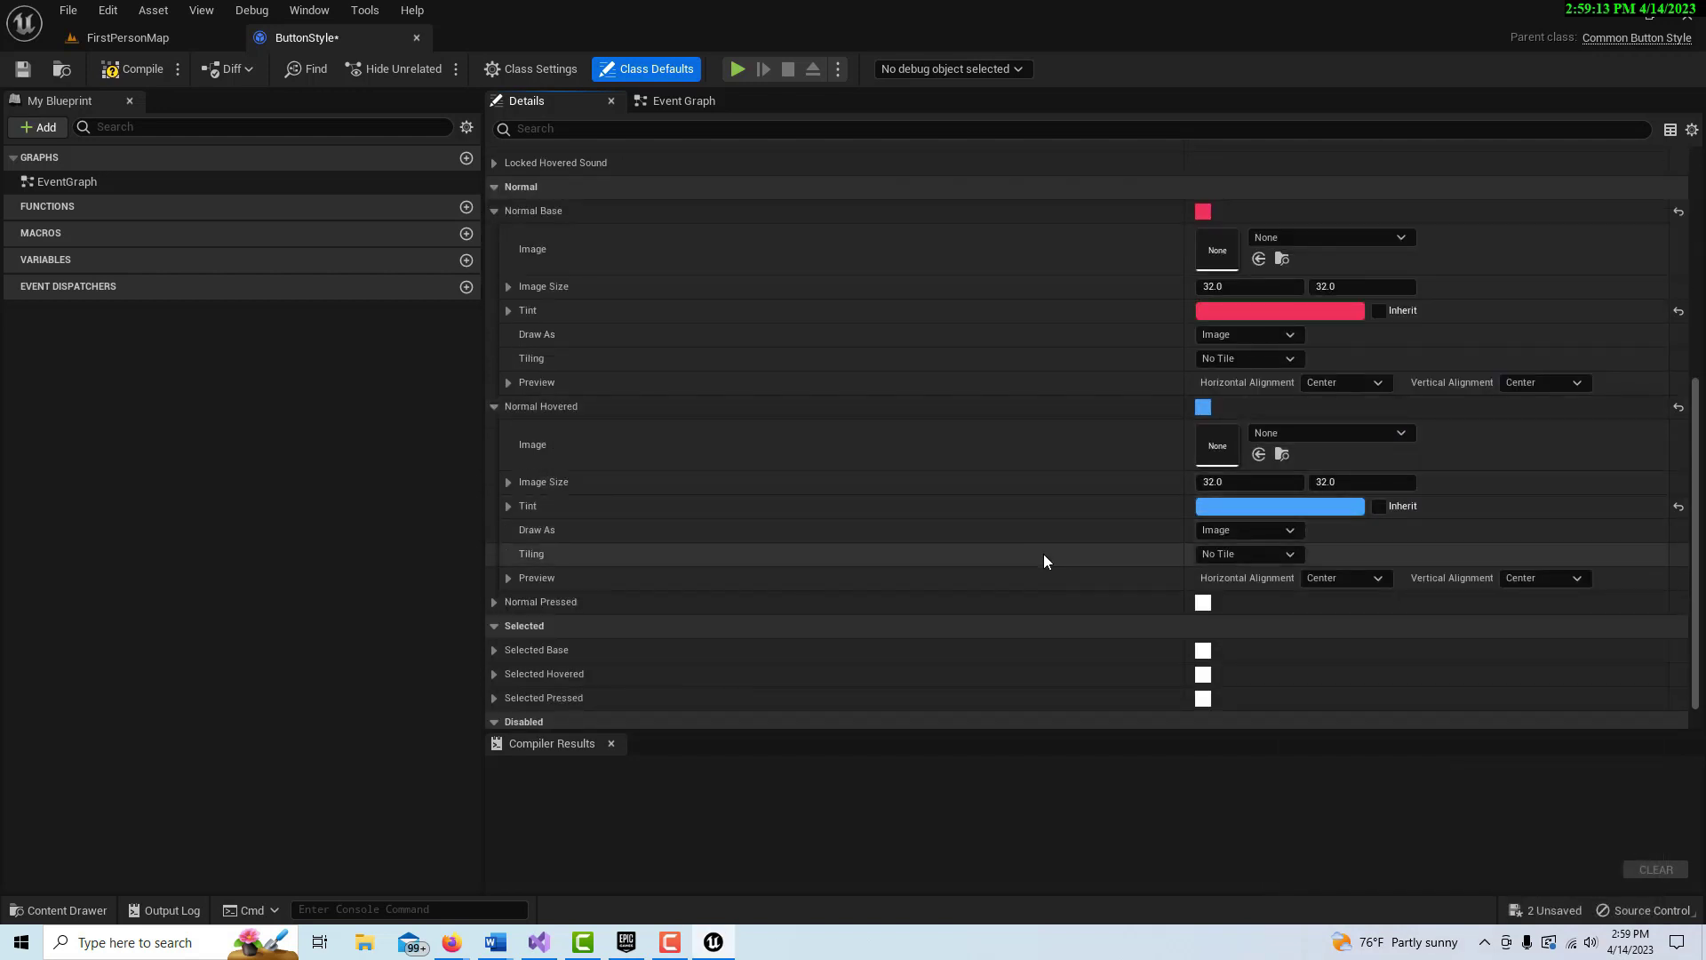
pyautogui.click(494, 602)
pyautogui.click(1273, 702)
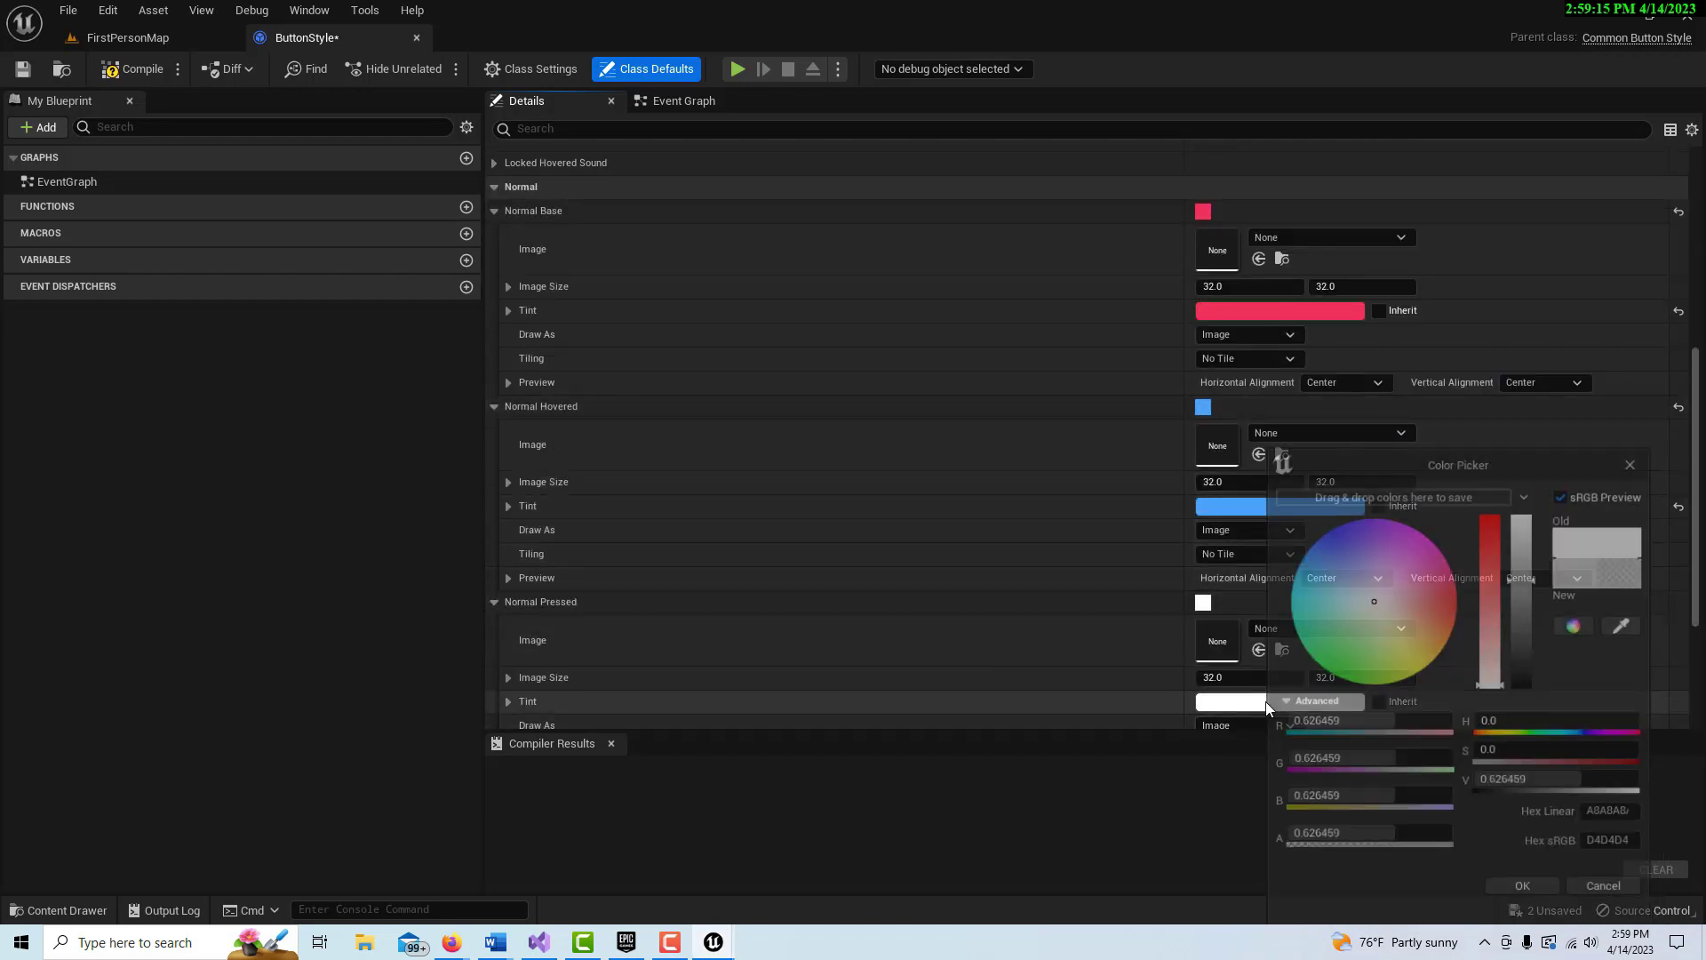
pyautogui.click(1335, 670)
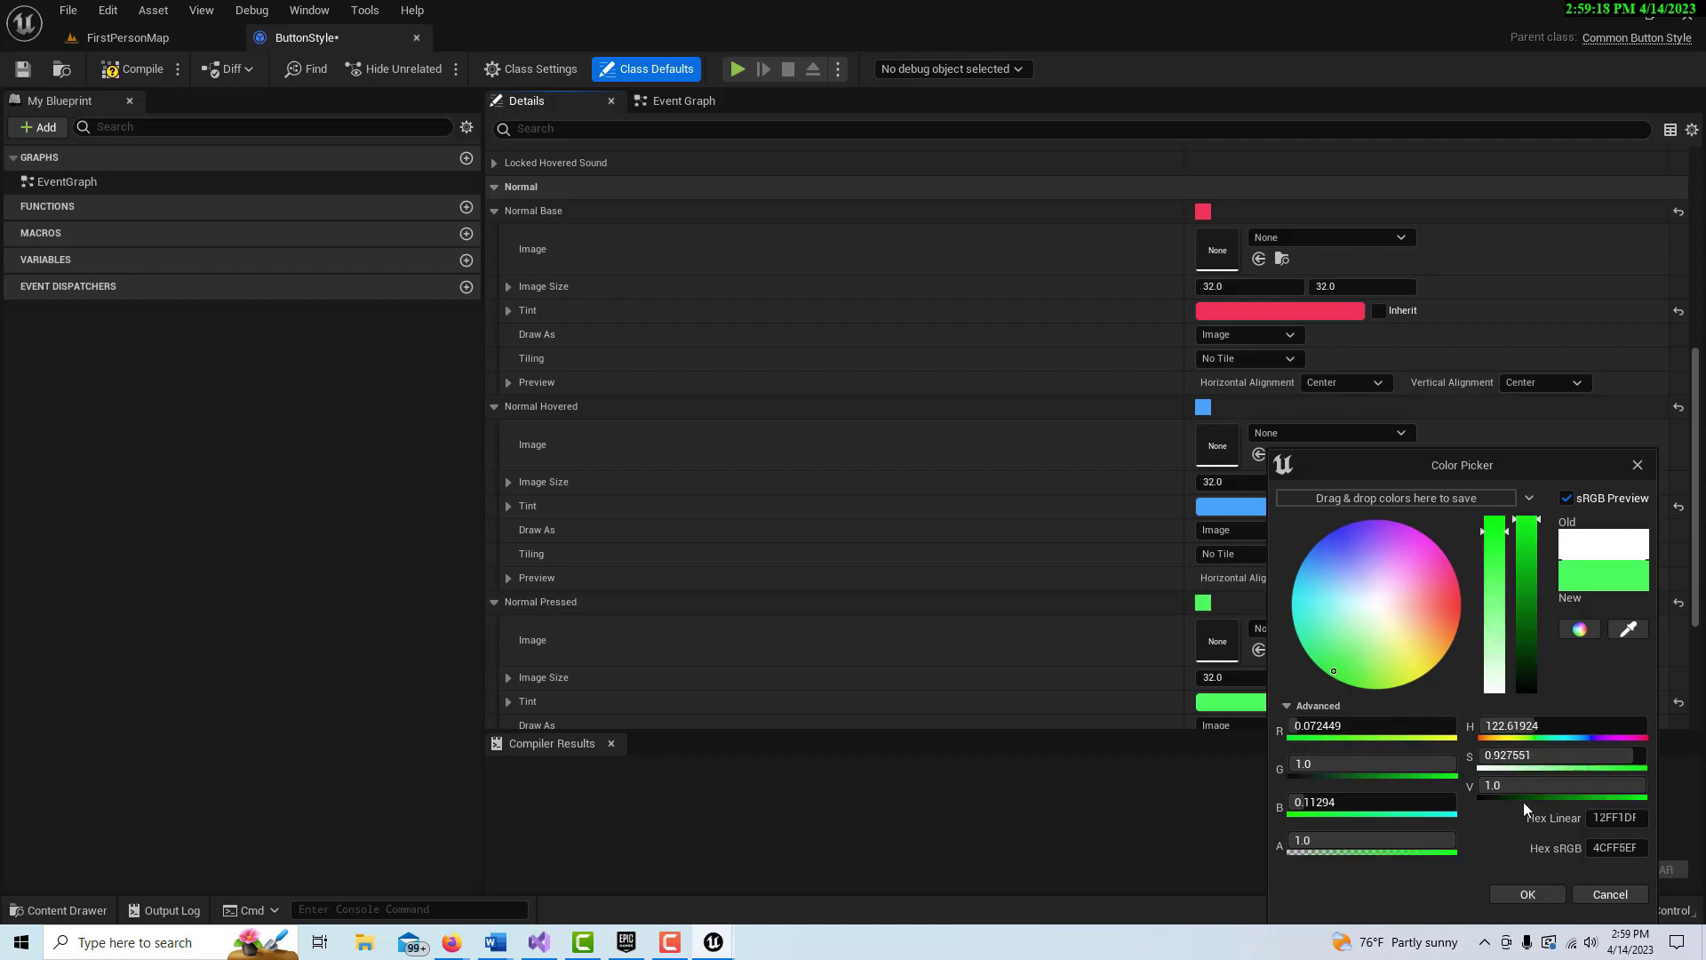
pyautogui.click(1532, 896)
# Step: Tint the Disabled brush yellow, then compile and close ButtonStyle
pyautogui.scroll(-4, 1048, 507)
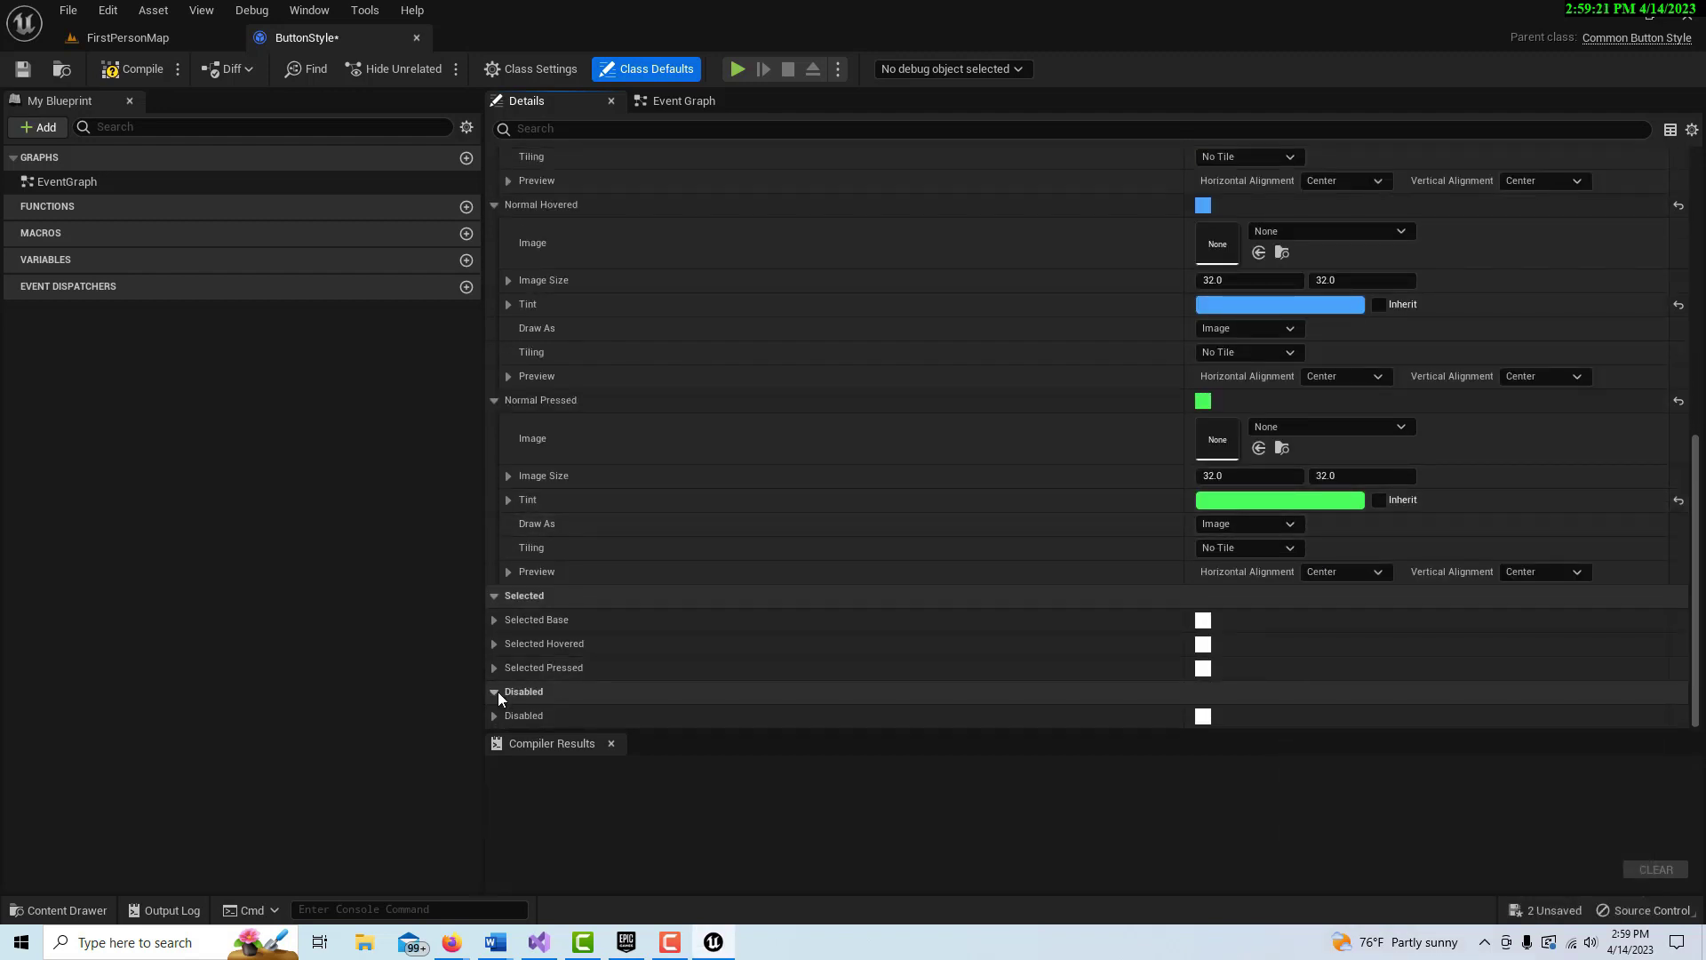
pyautogui.click(494, 715)
pyautogui.scroll(-3, 1346, 654)
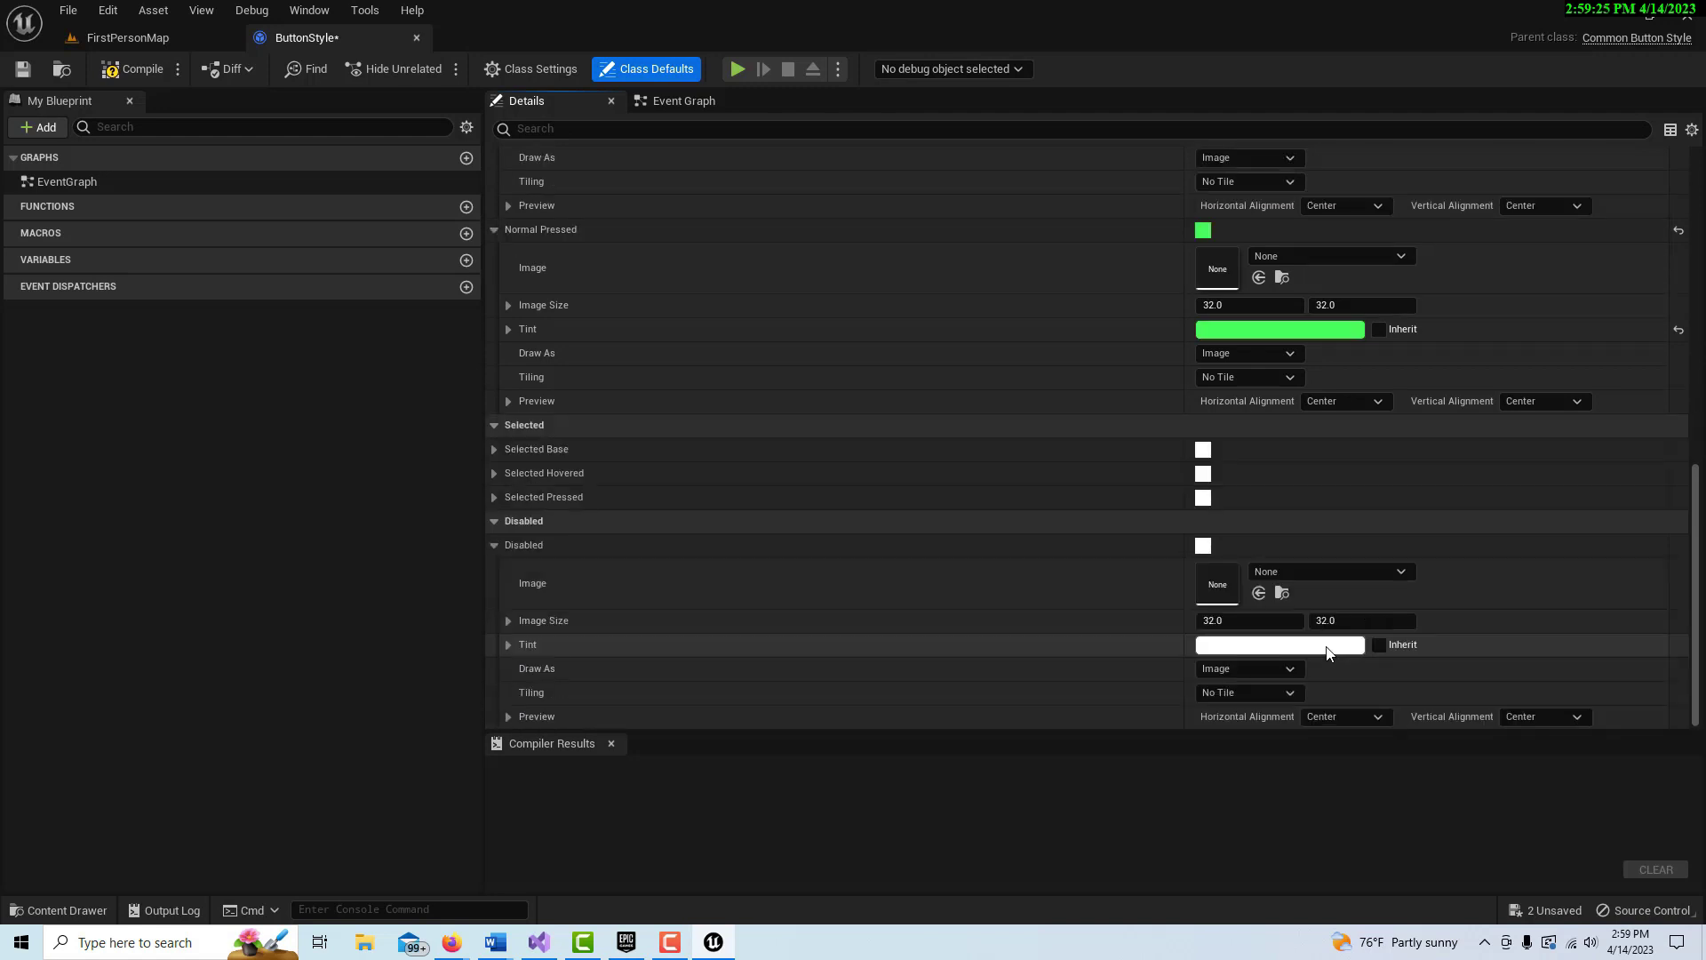
pyautogui.click(1329, 646)
pyautogui.click(1107, 659)
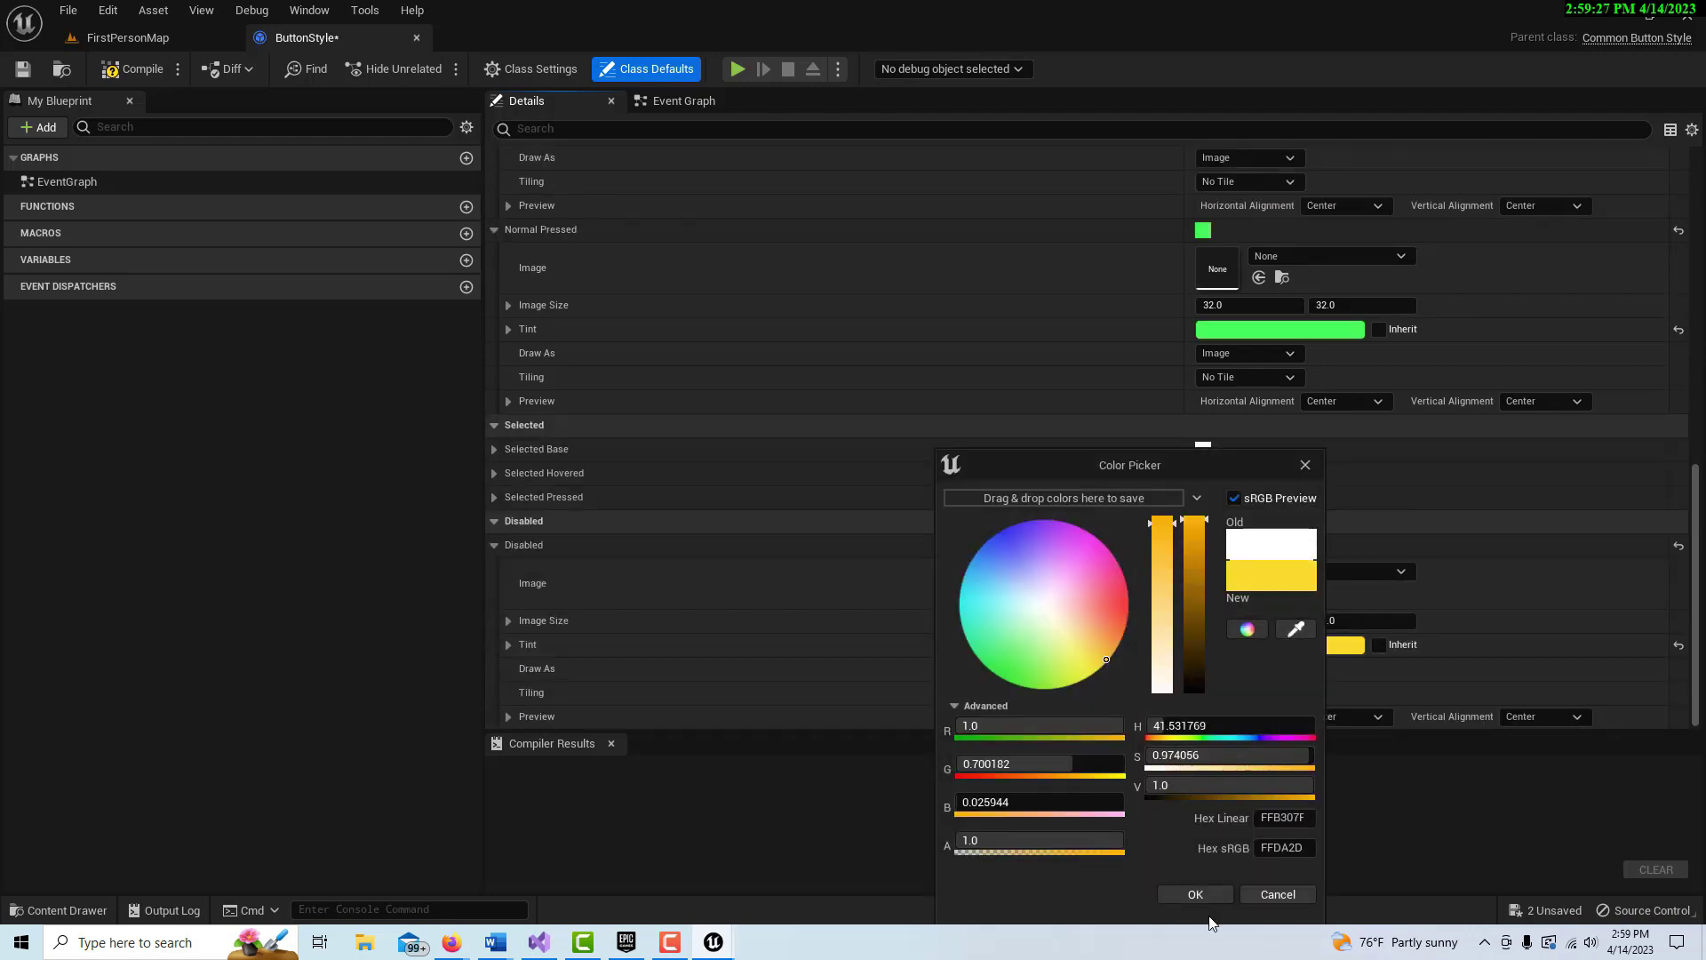
pyautogui.click(1195, 894)
pyautogui.scroll(6, 1600, 453)
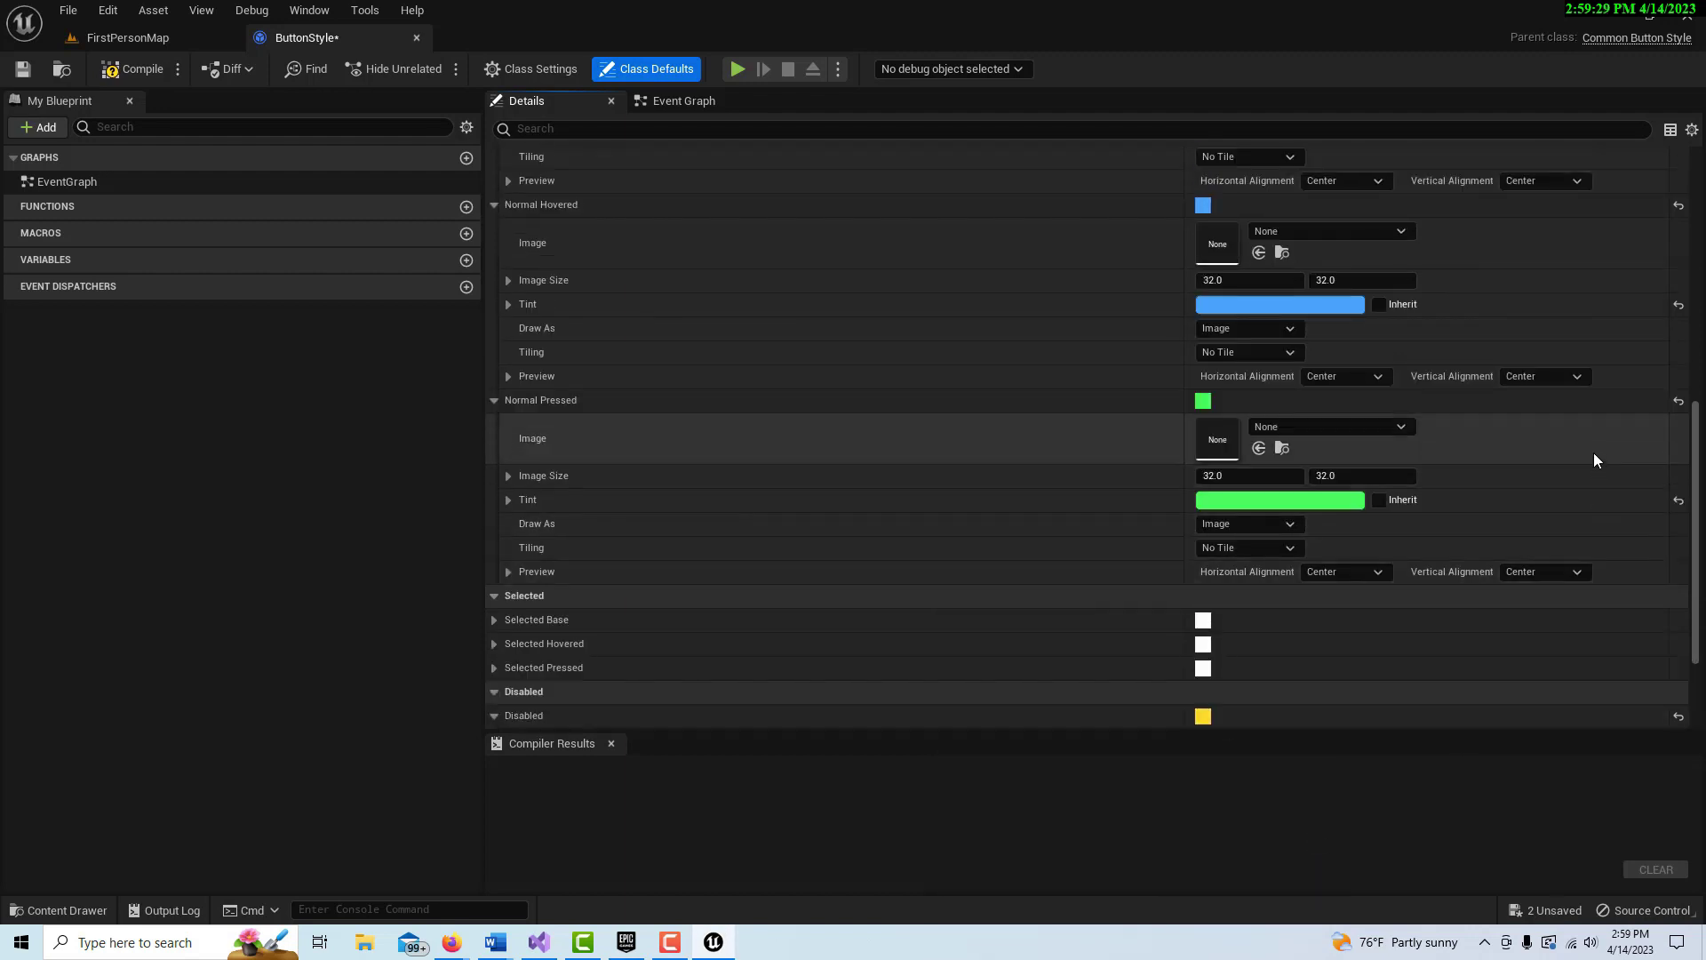
pyautogui.scroll(4, 1591, 452)
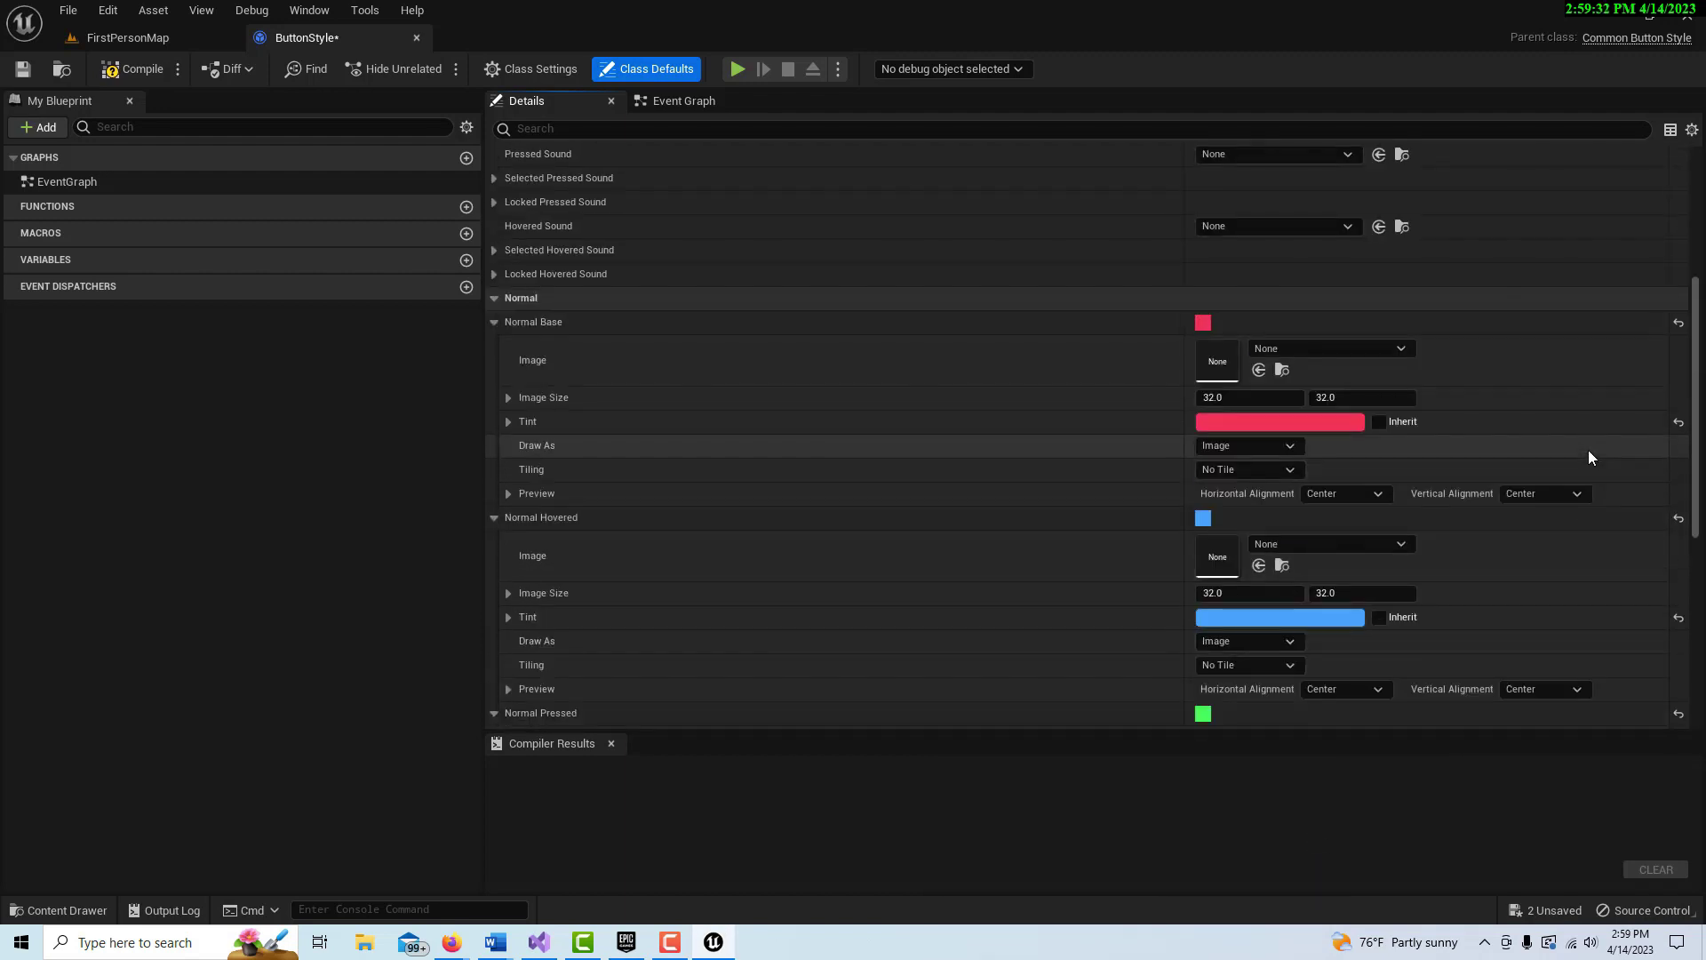
pyautogui.click(133, 68)
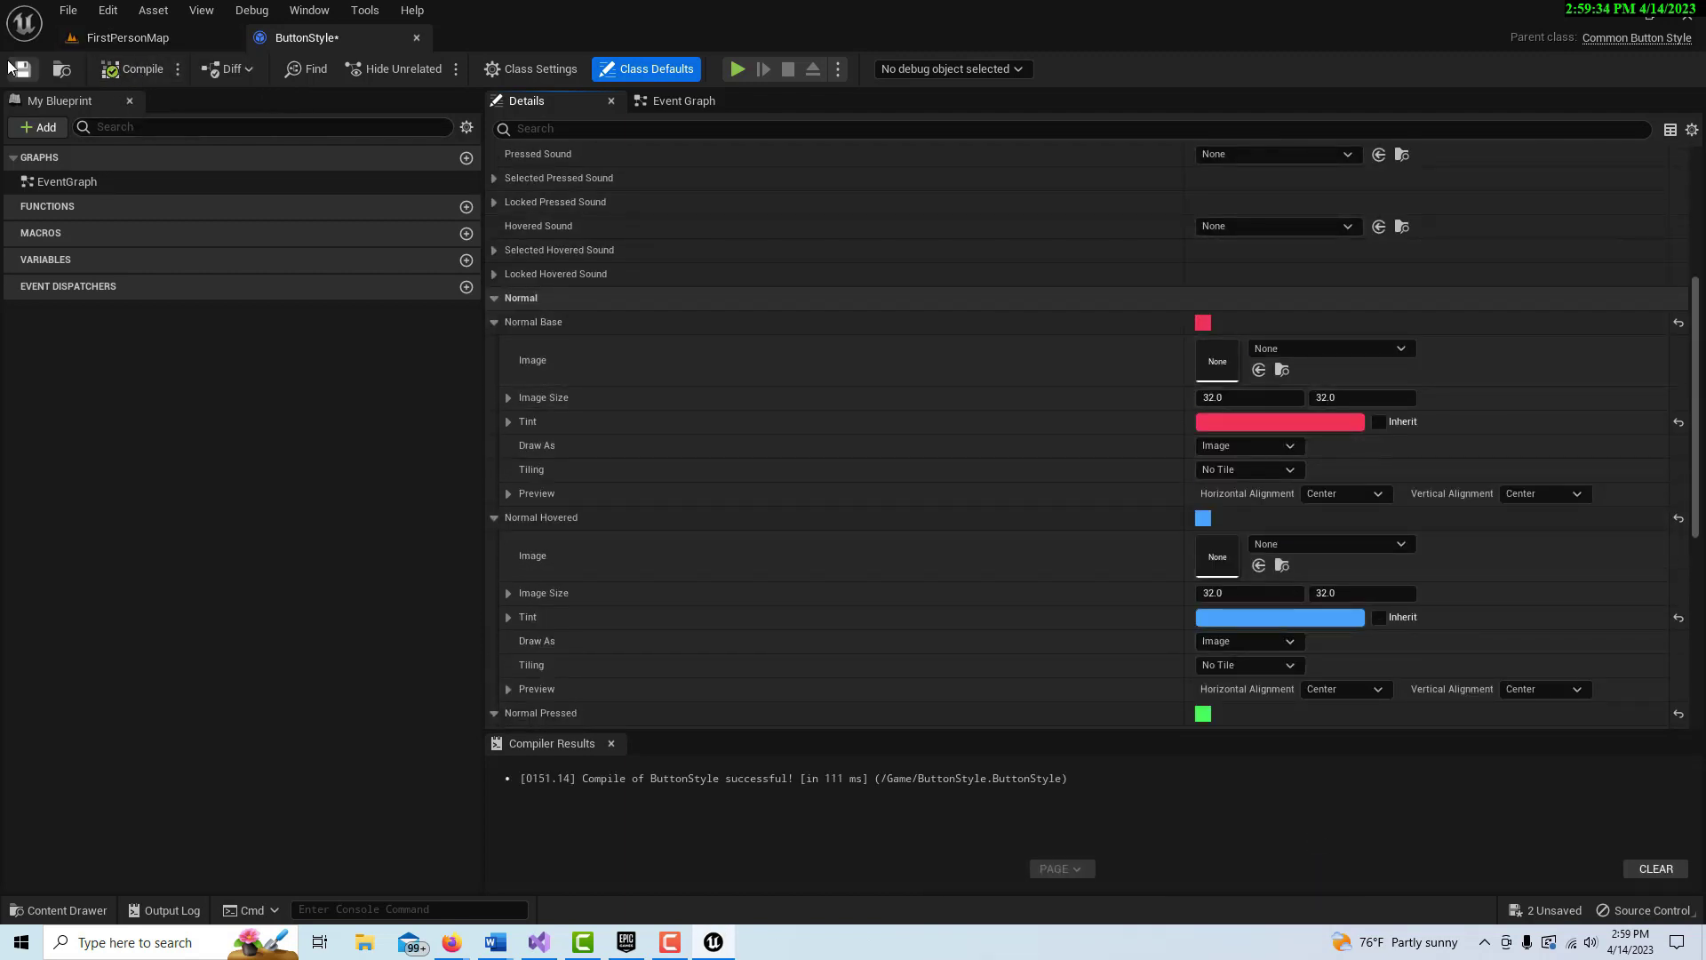
pyautogui.click(417, 37)
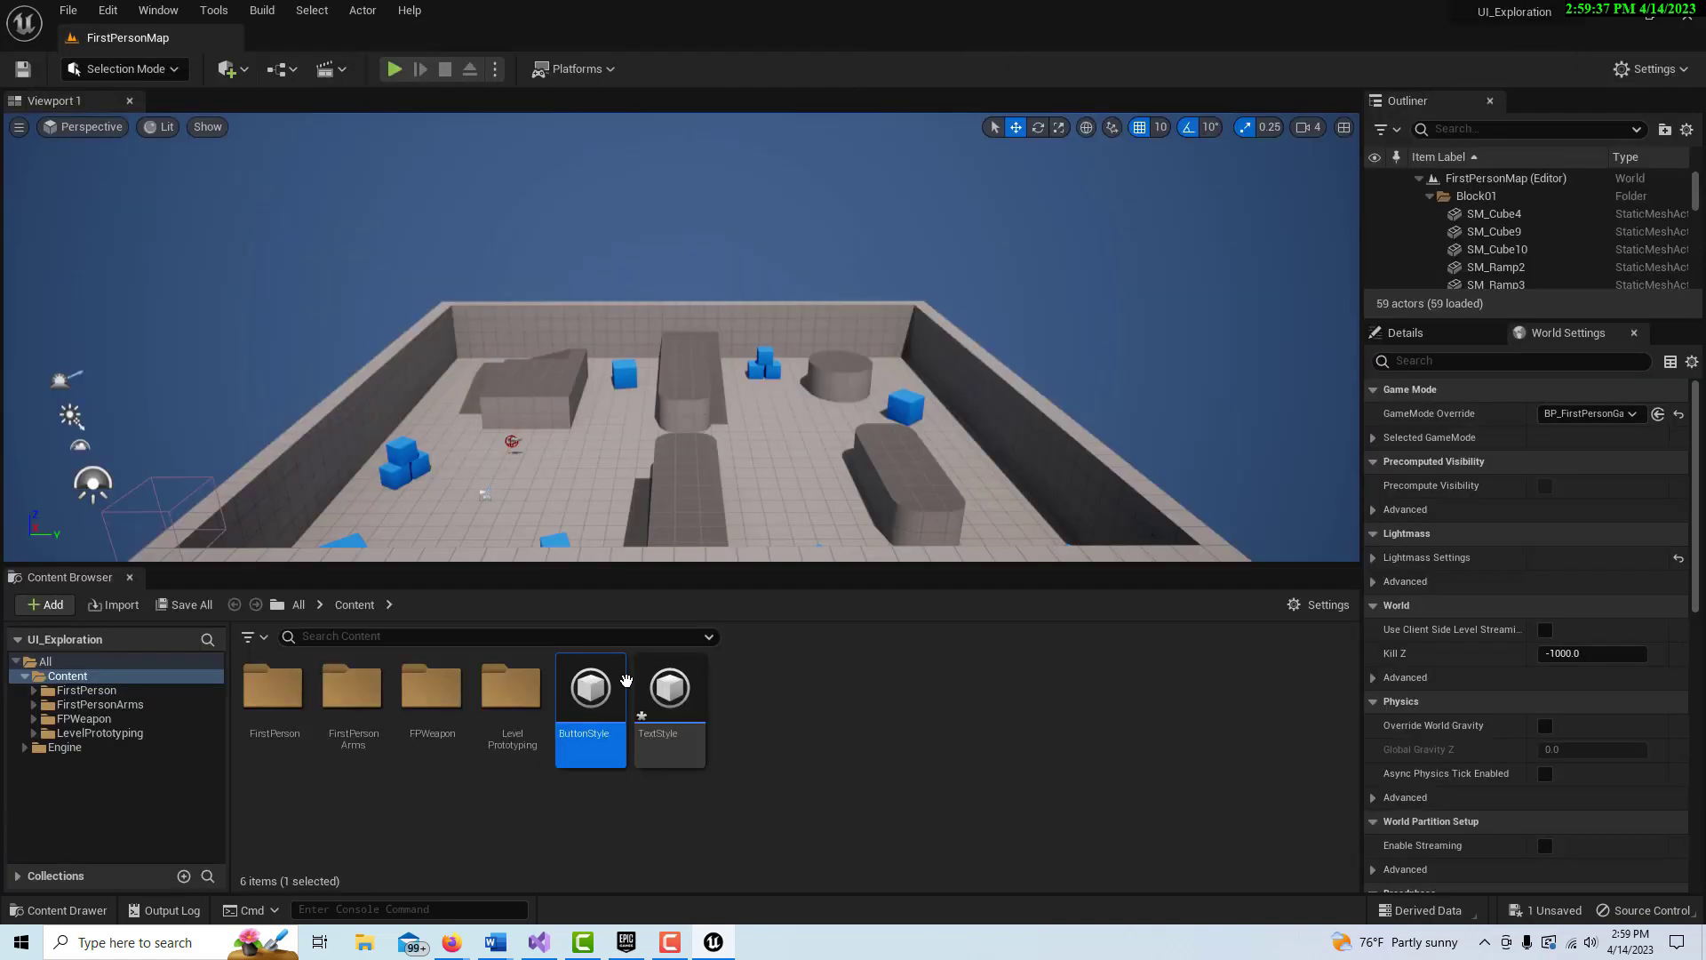
# Step: Open TextStyle's class defaults and set the font family to Roboto
pyautogui.doubleClick(688, 709)
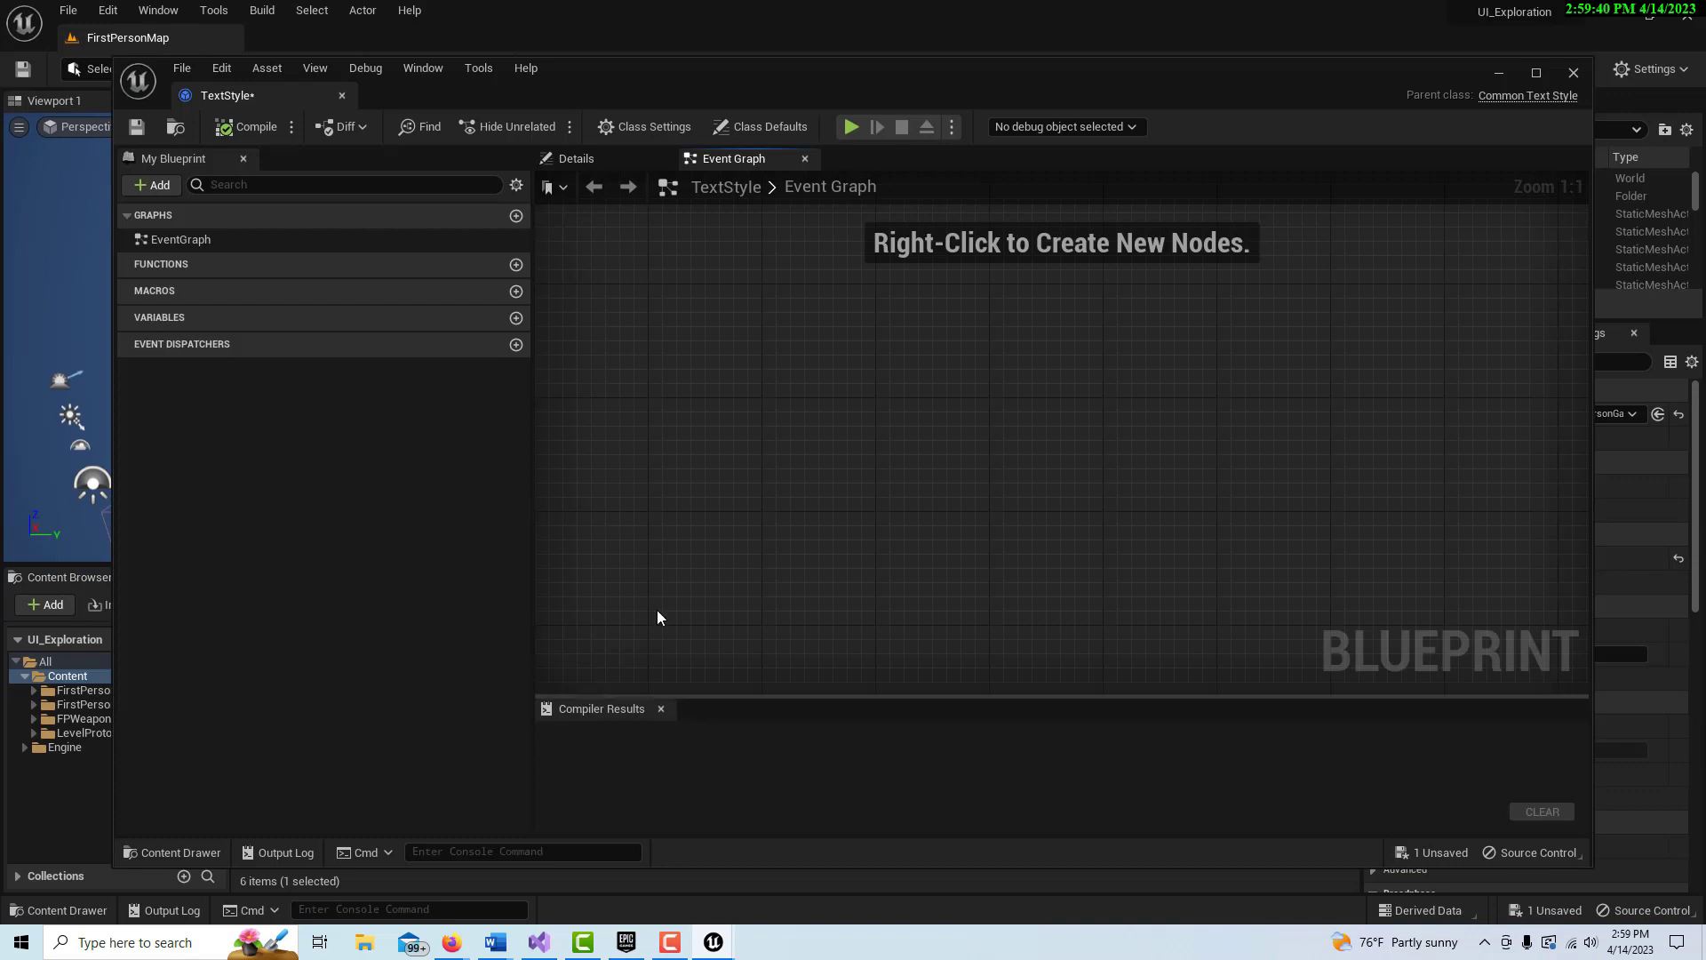
pyautogui.click(600, 156)
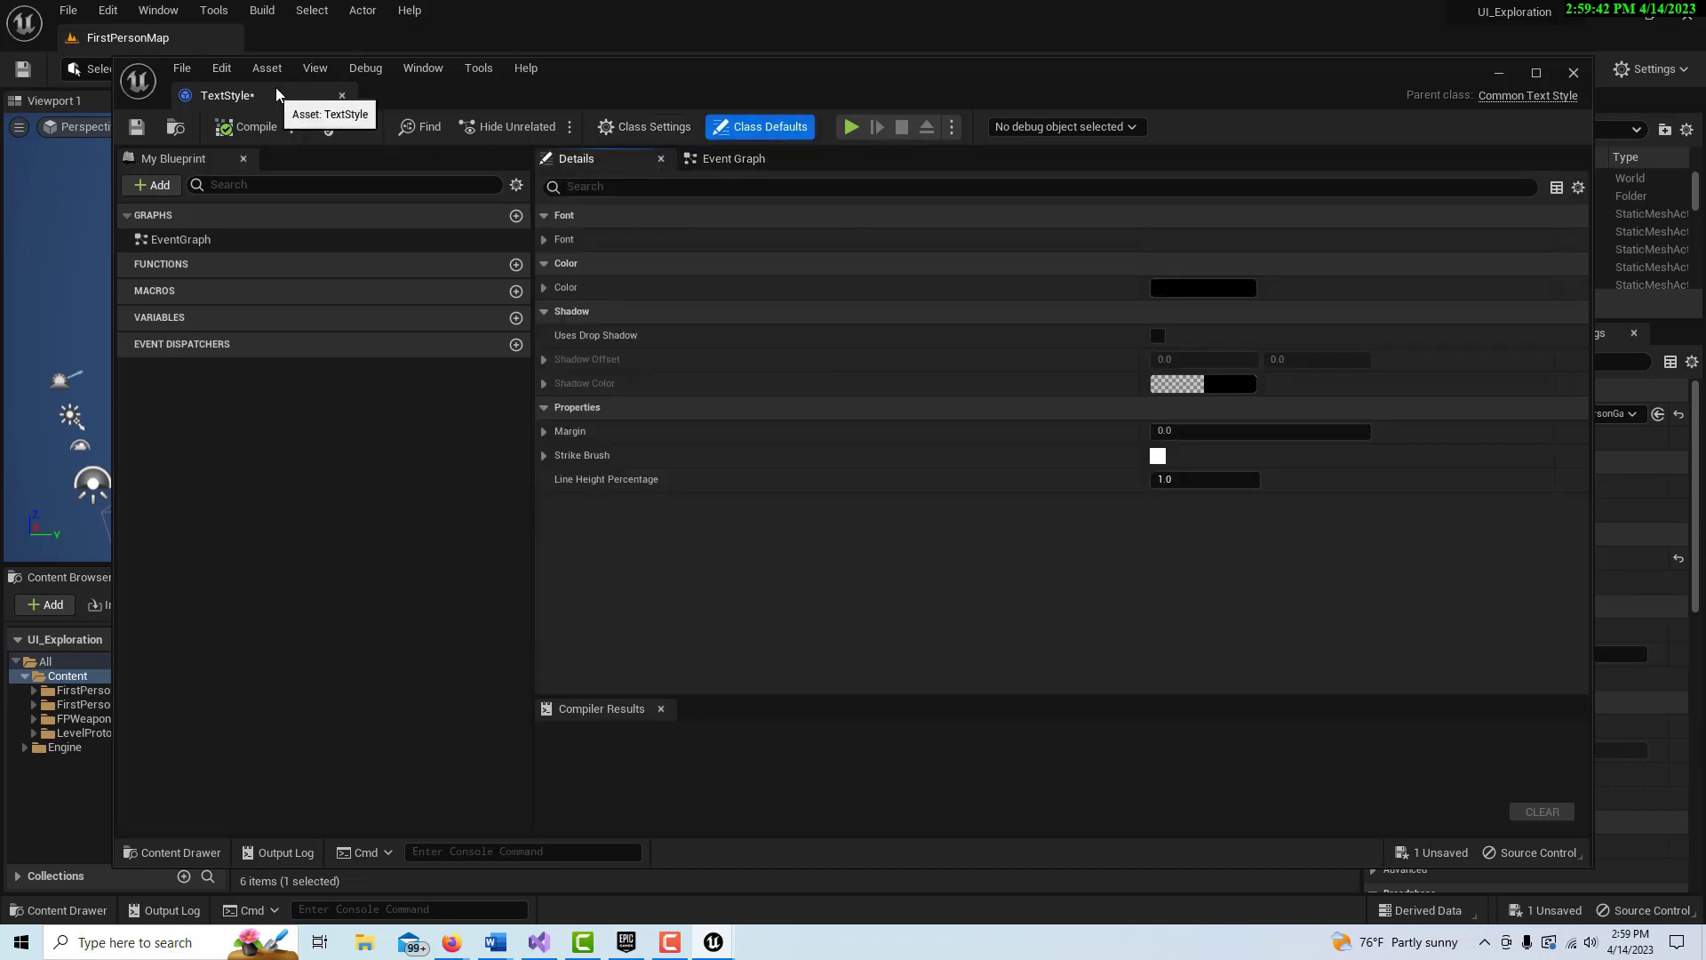
pyautogui.moveTo(276, 87); pyautogui.dragTo(303, 37)
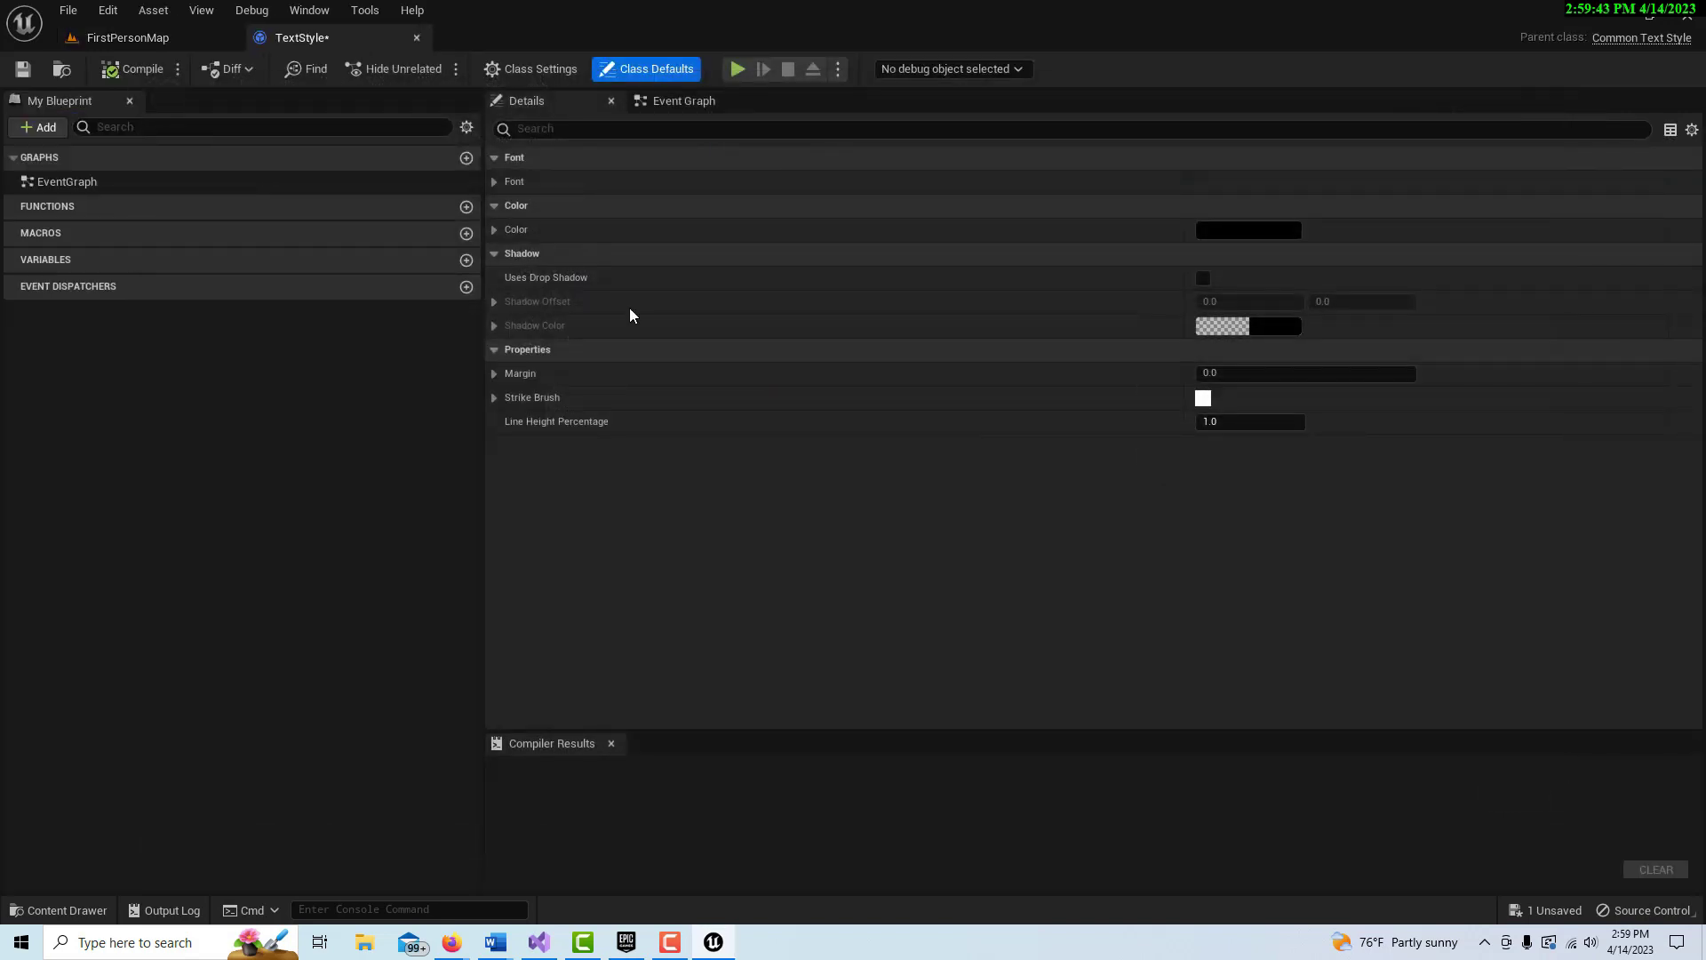
pyautogui.click(494, 181)
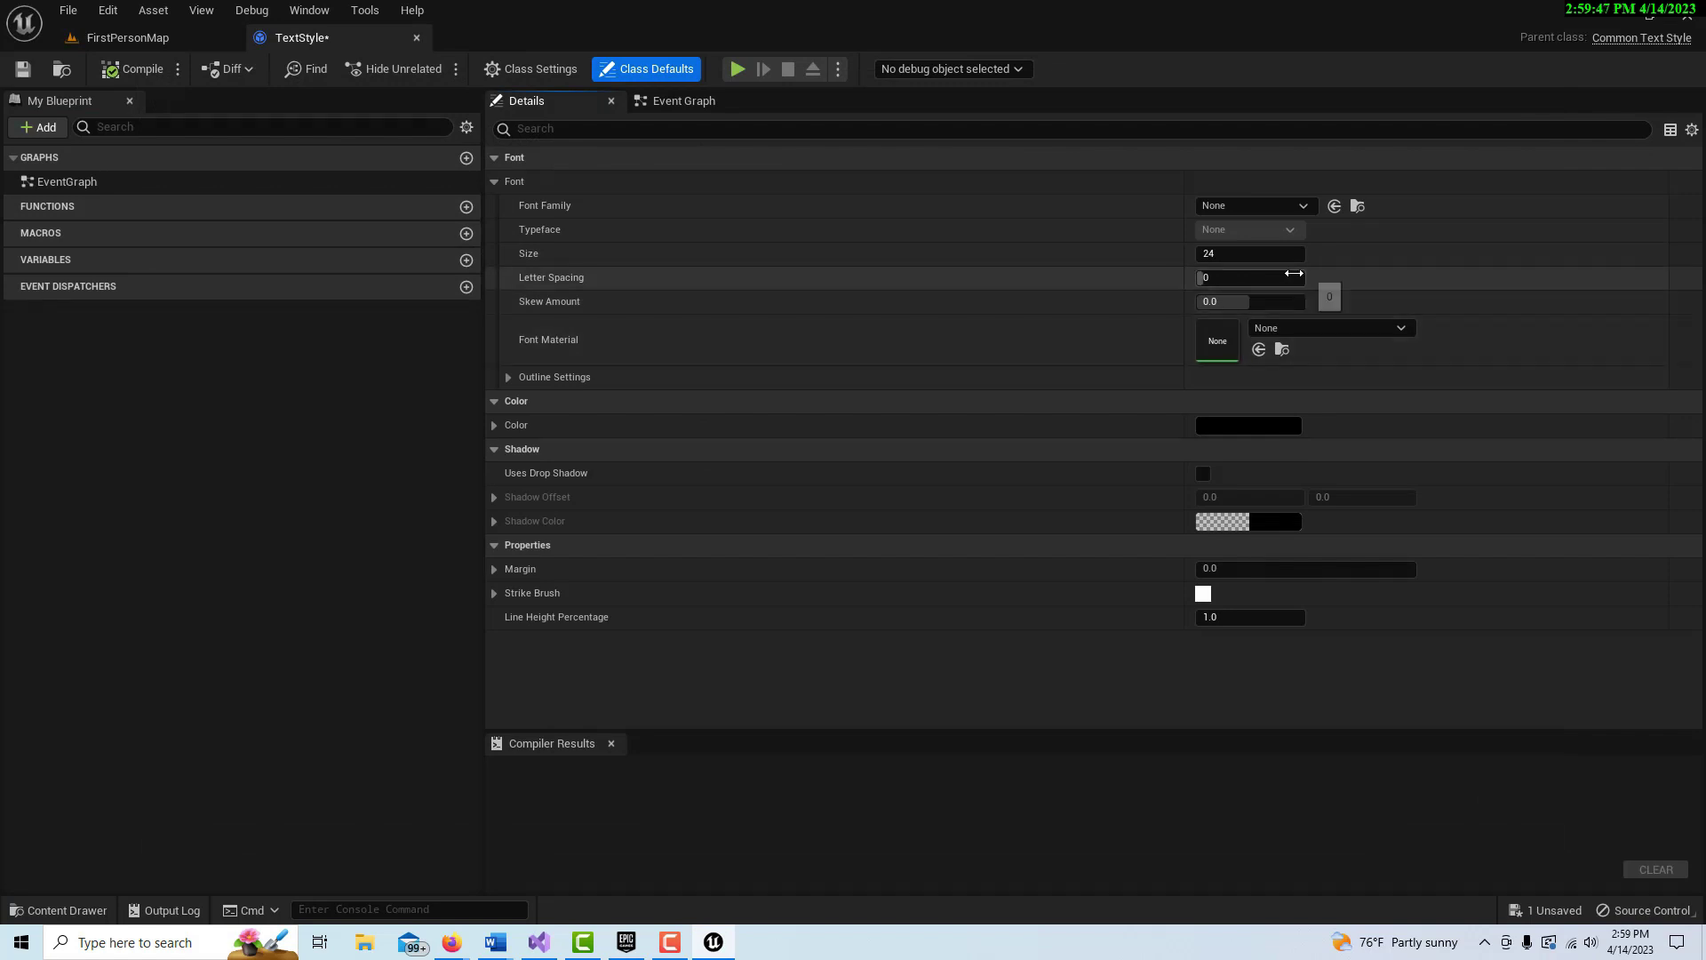
pyautogui.click(1302, 207)
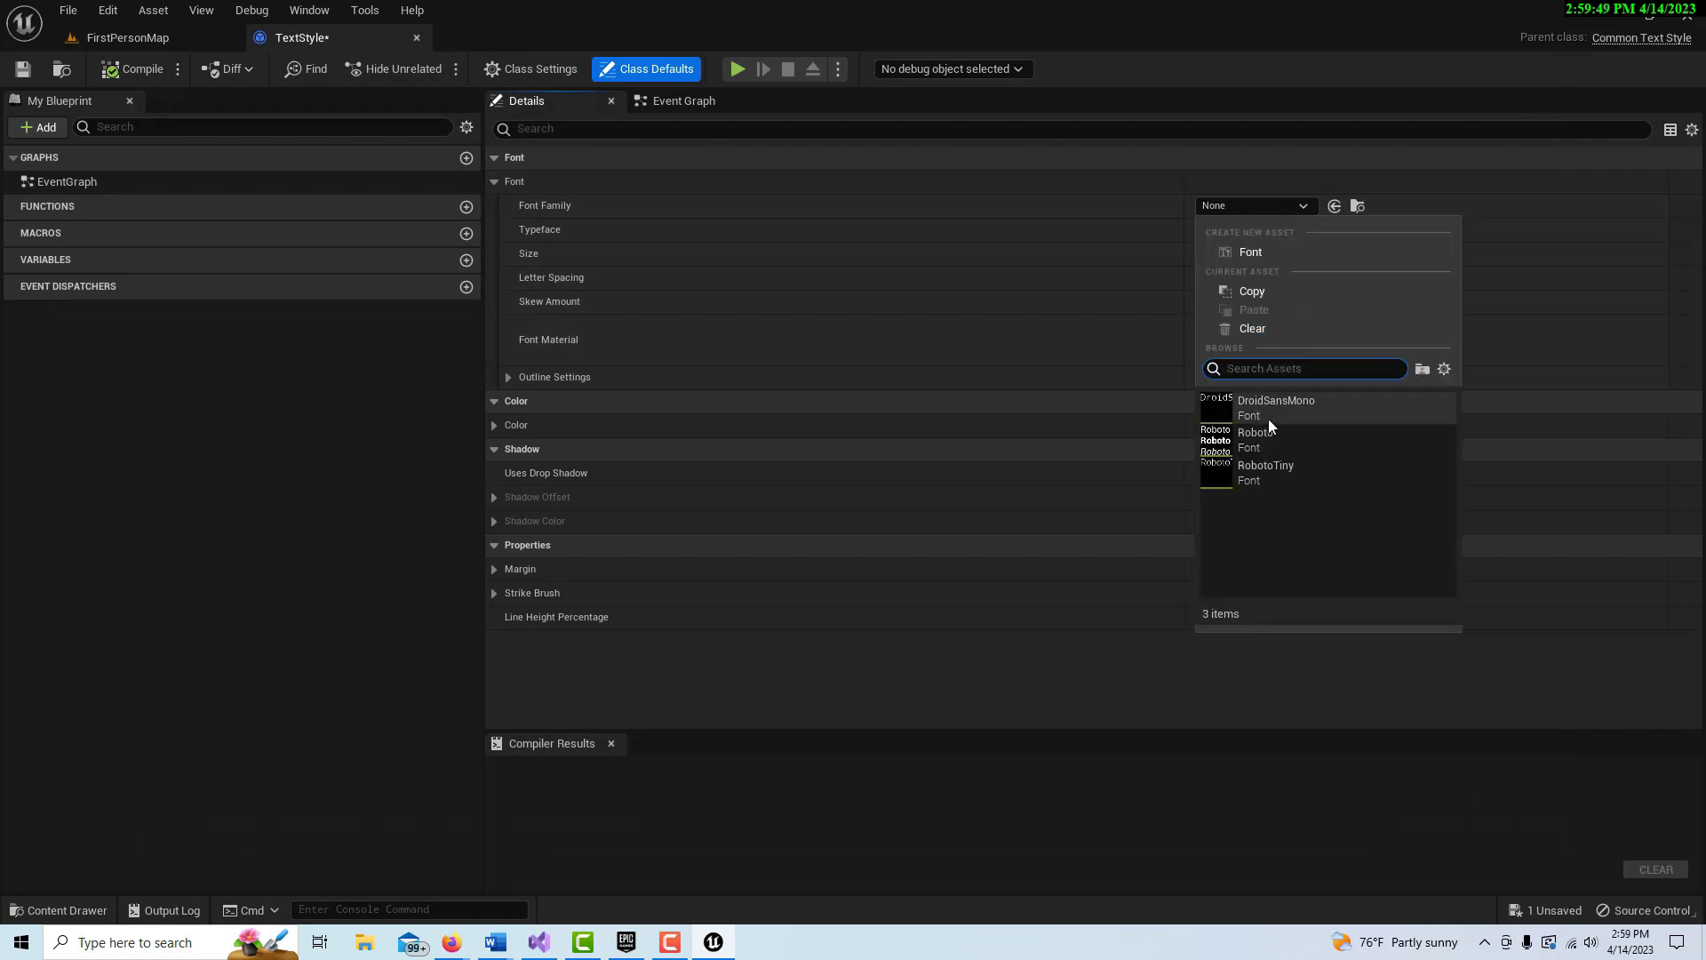
pyautogui.click(1276, 442)
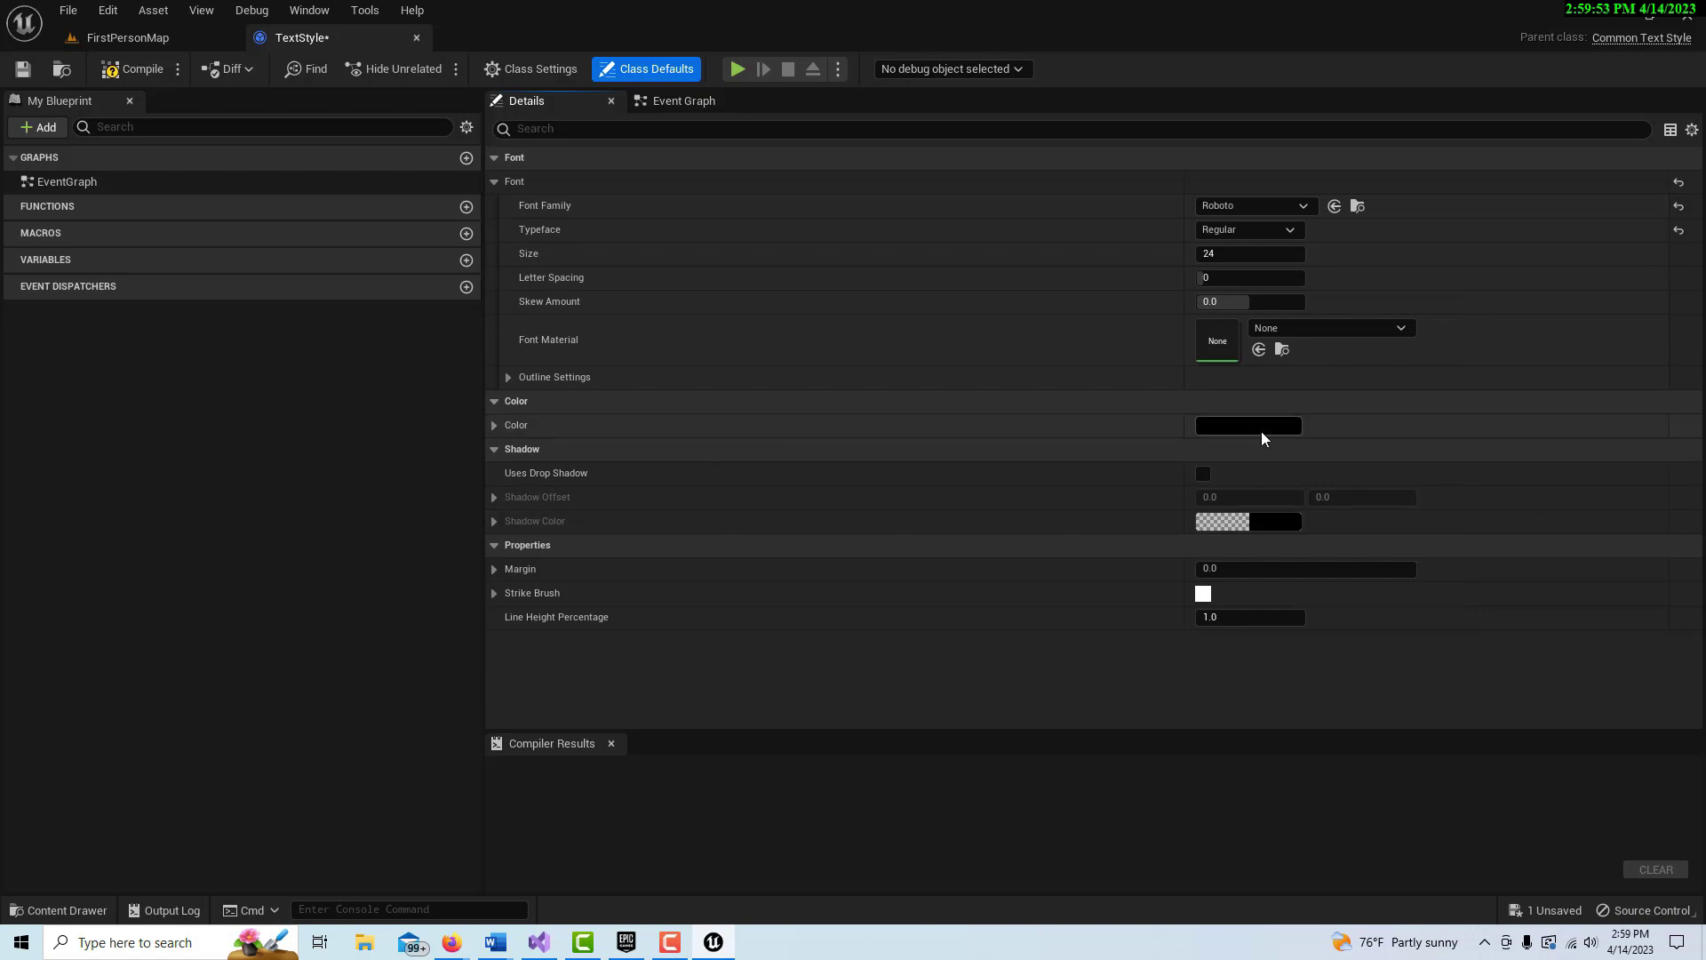
# Step: Set the TextStyle text colour to white (R 1, G 1, B 1)
pyautogui.click(1261, 429)
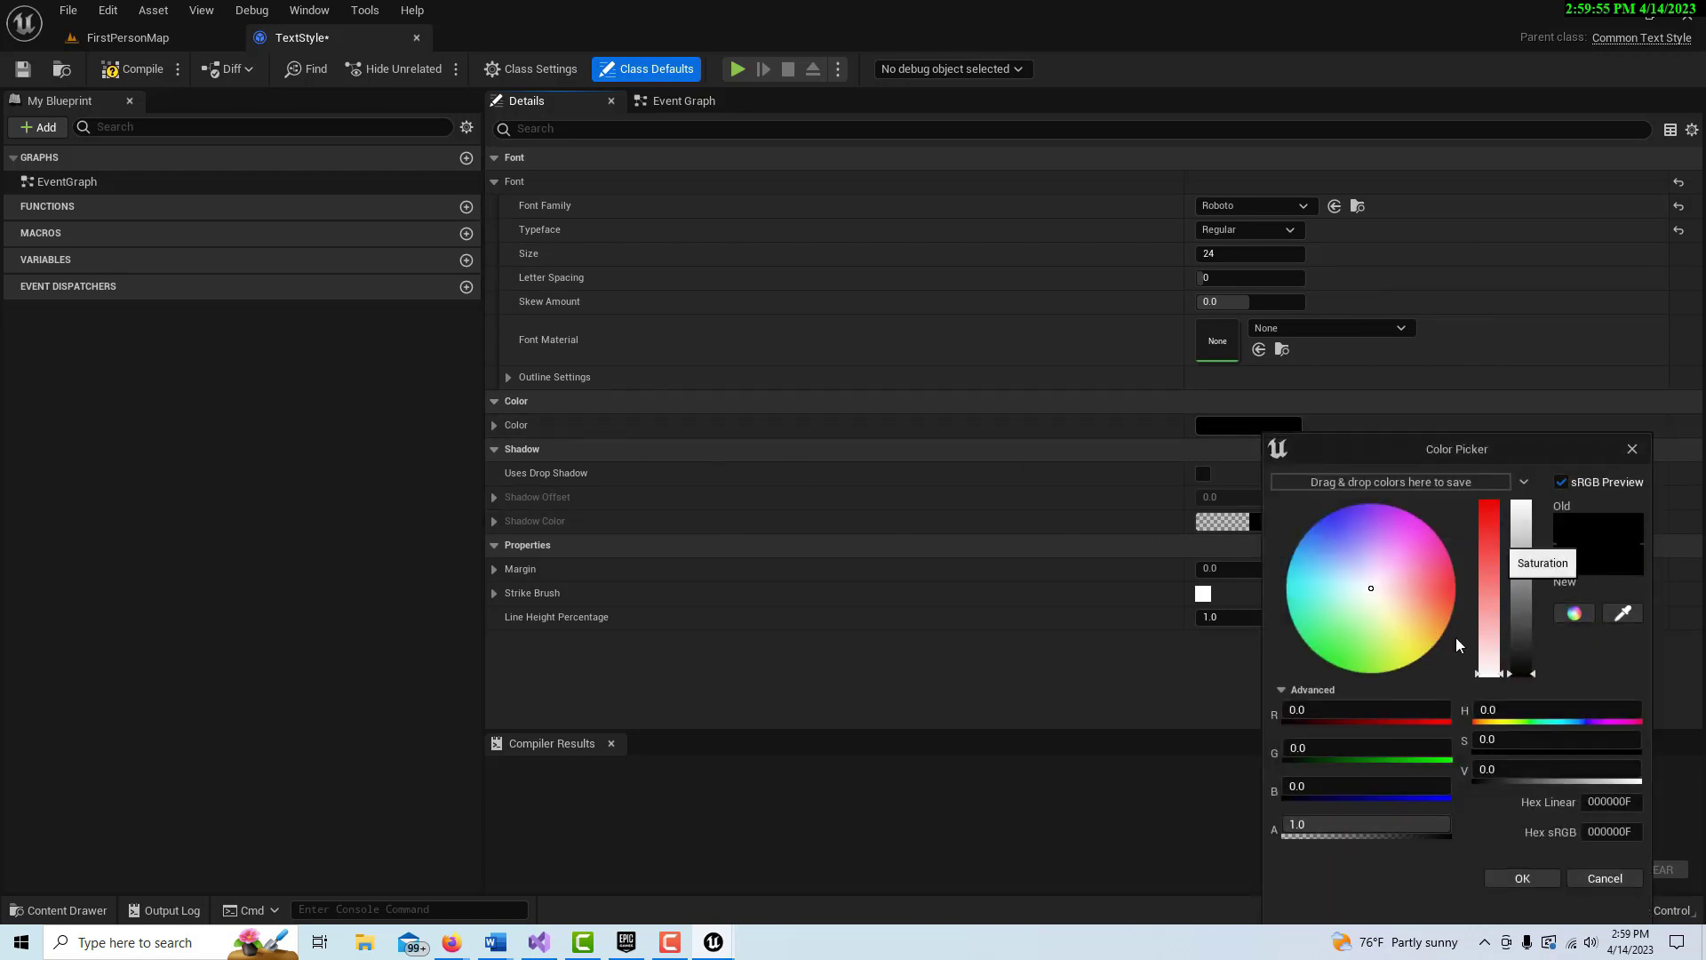
pyautogui.click(1315, 710)
pyautogui.write('1')
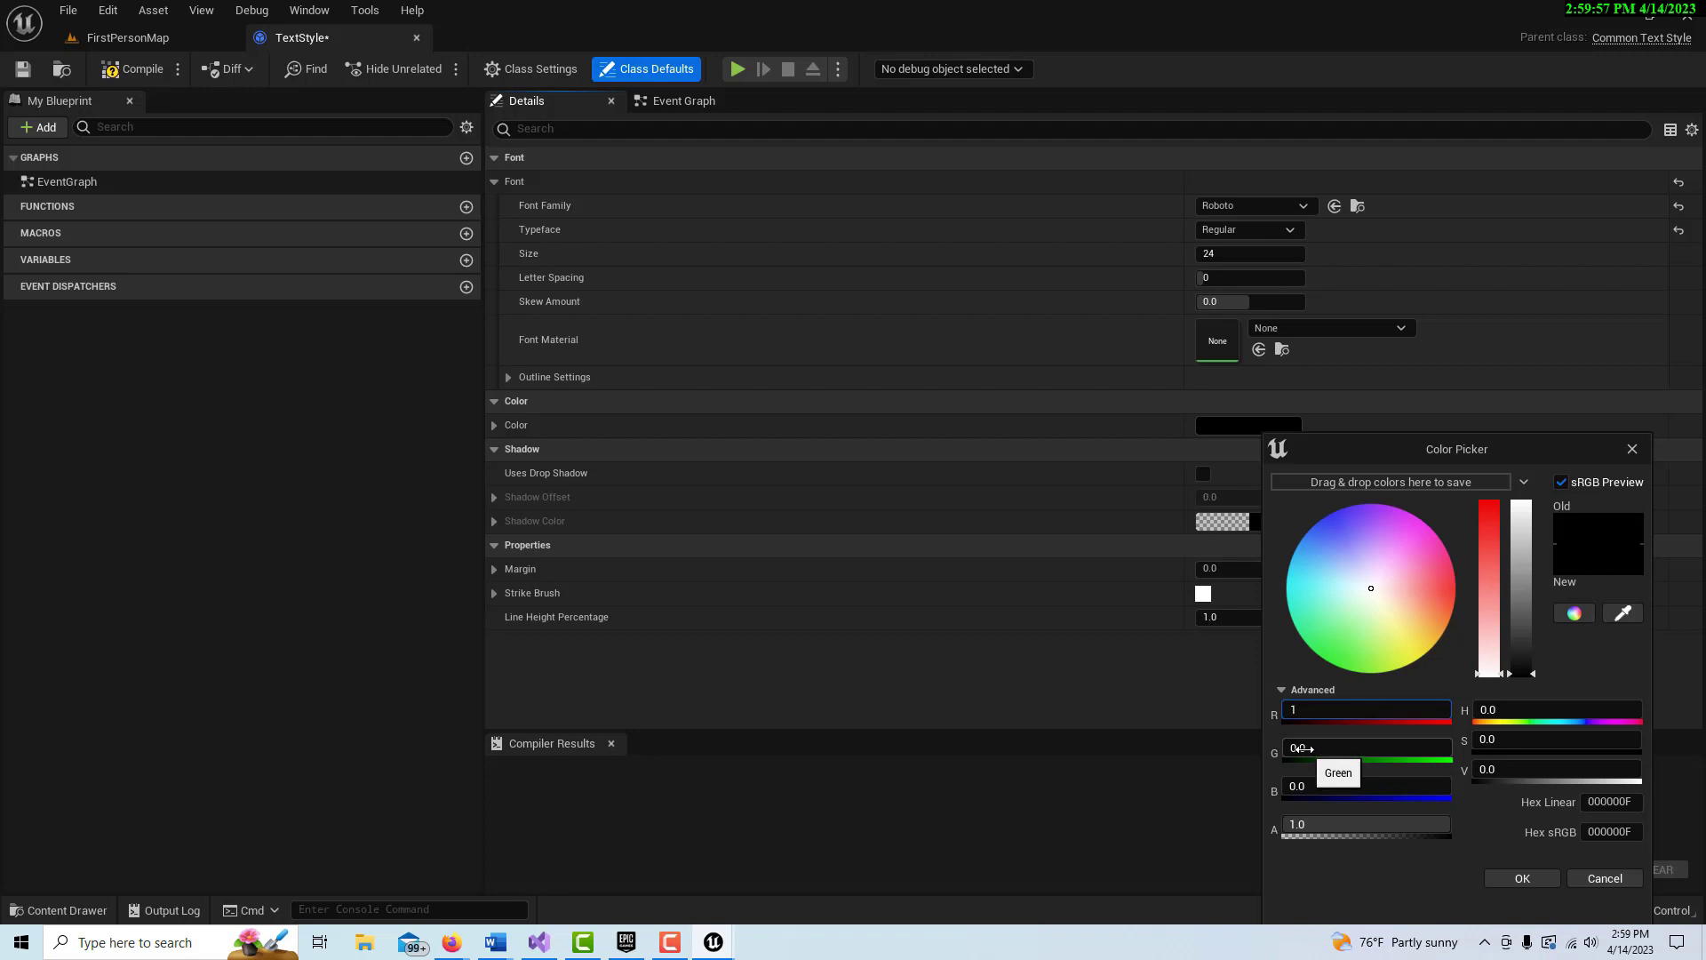
pyautogui.press('Tab')
pyautogui.write('1')
pyautogui.press('Tab')
pyautogui.write('1')
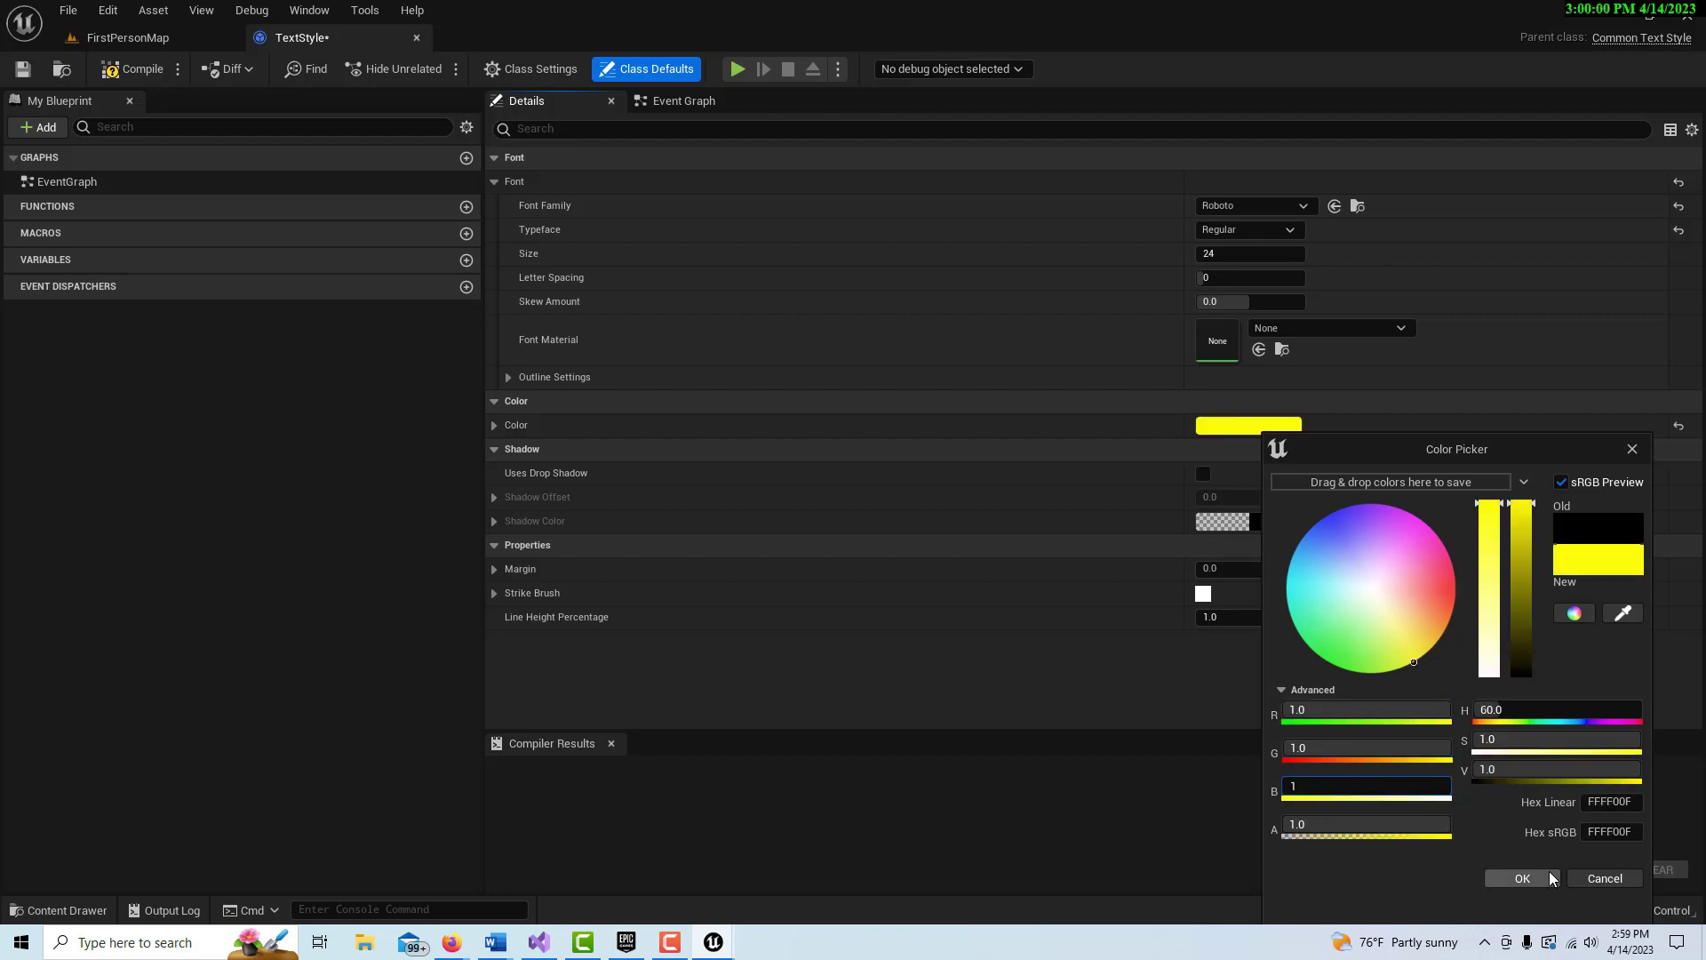
pyautogui.click(1525, 878)
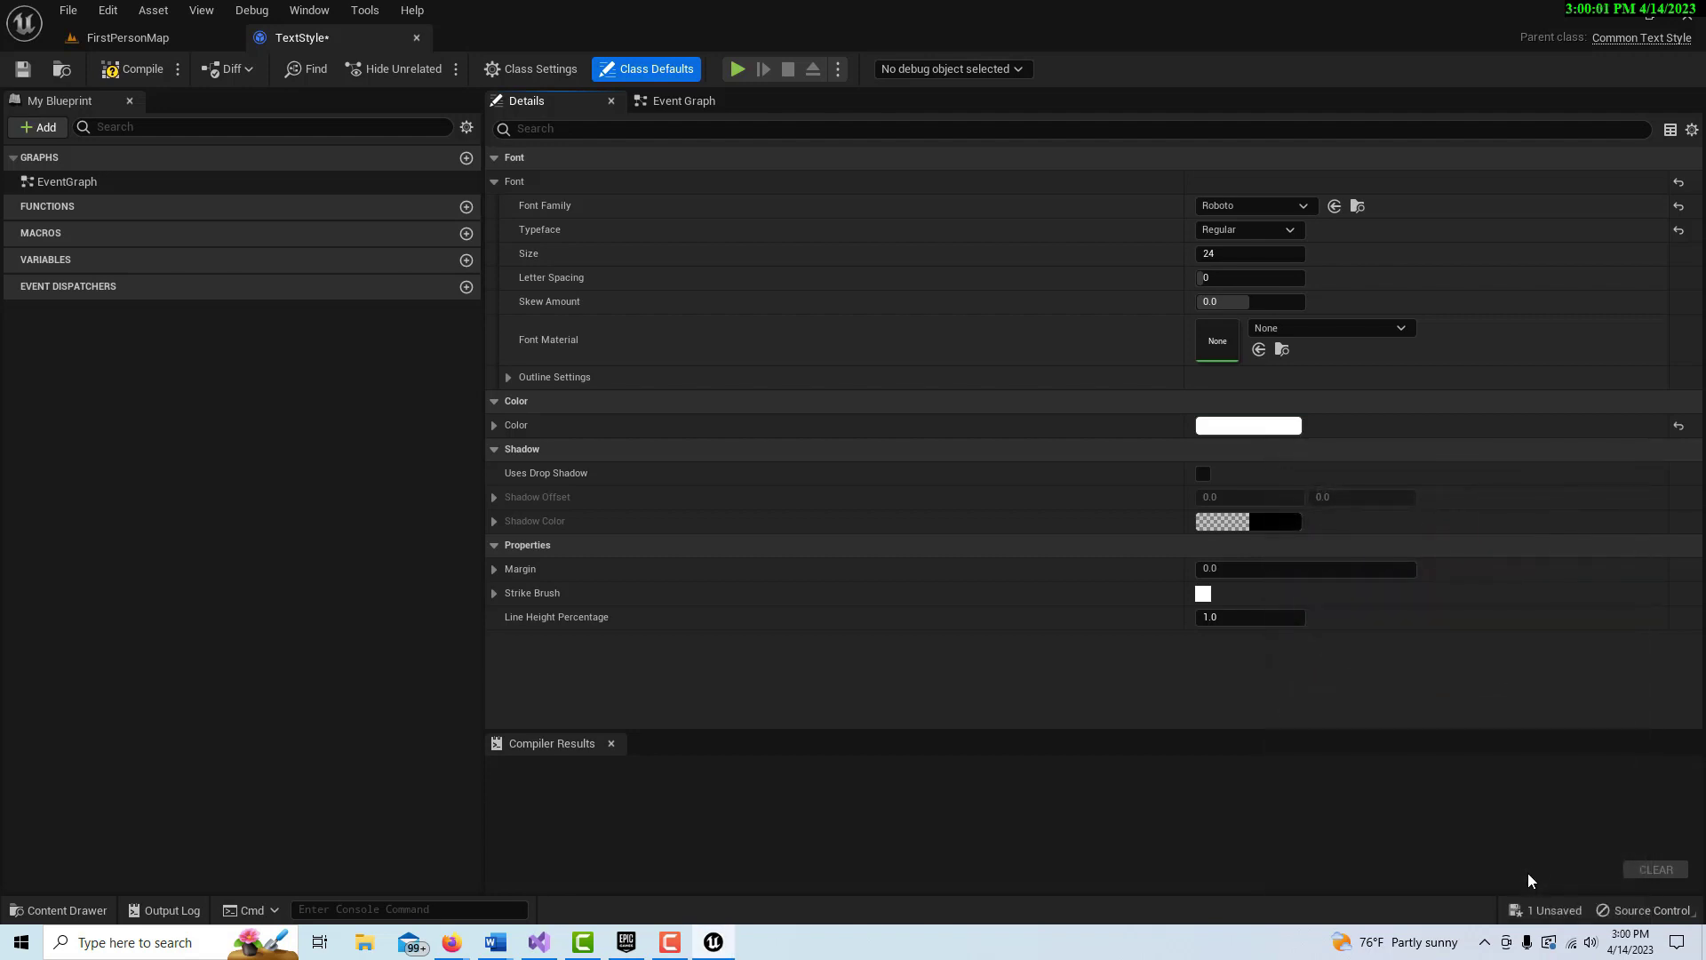
# Step: Set font size 36 with Bold Italic typeface, then compile and close TextStyle
pyautogui.click(1239, 254)
pyautogui.write('36')
pyautogui.press('Return')
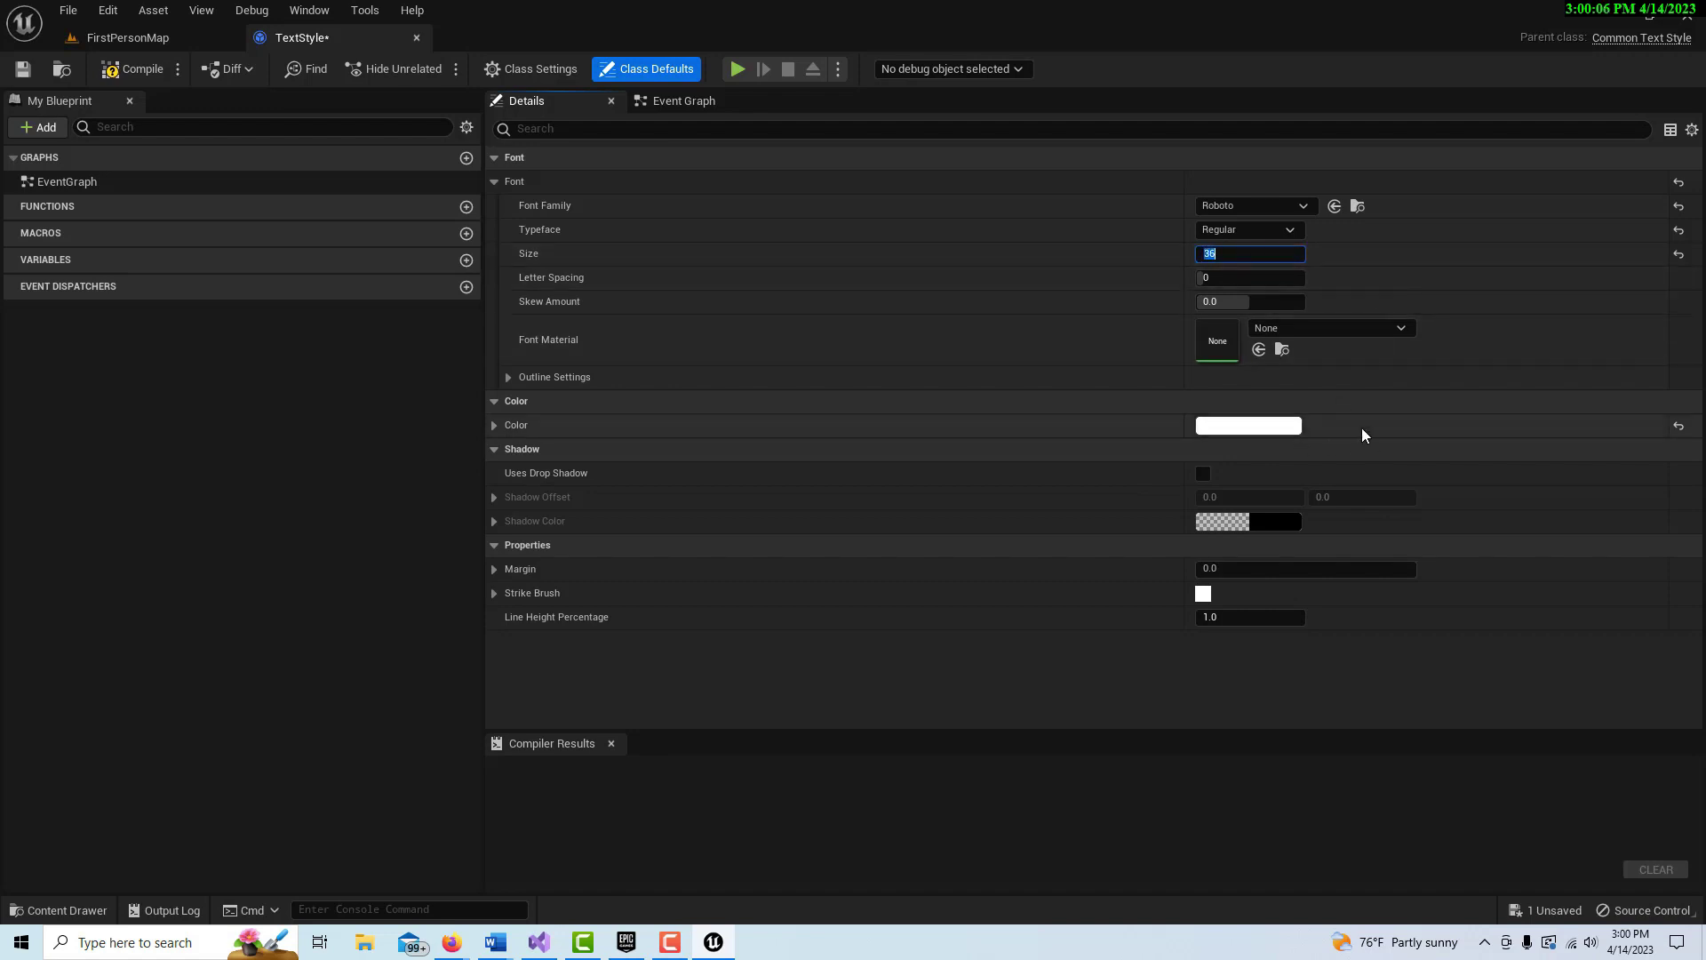
pyautogui.click(1285, 232)
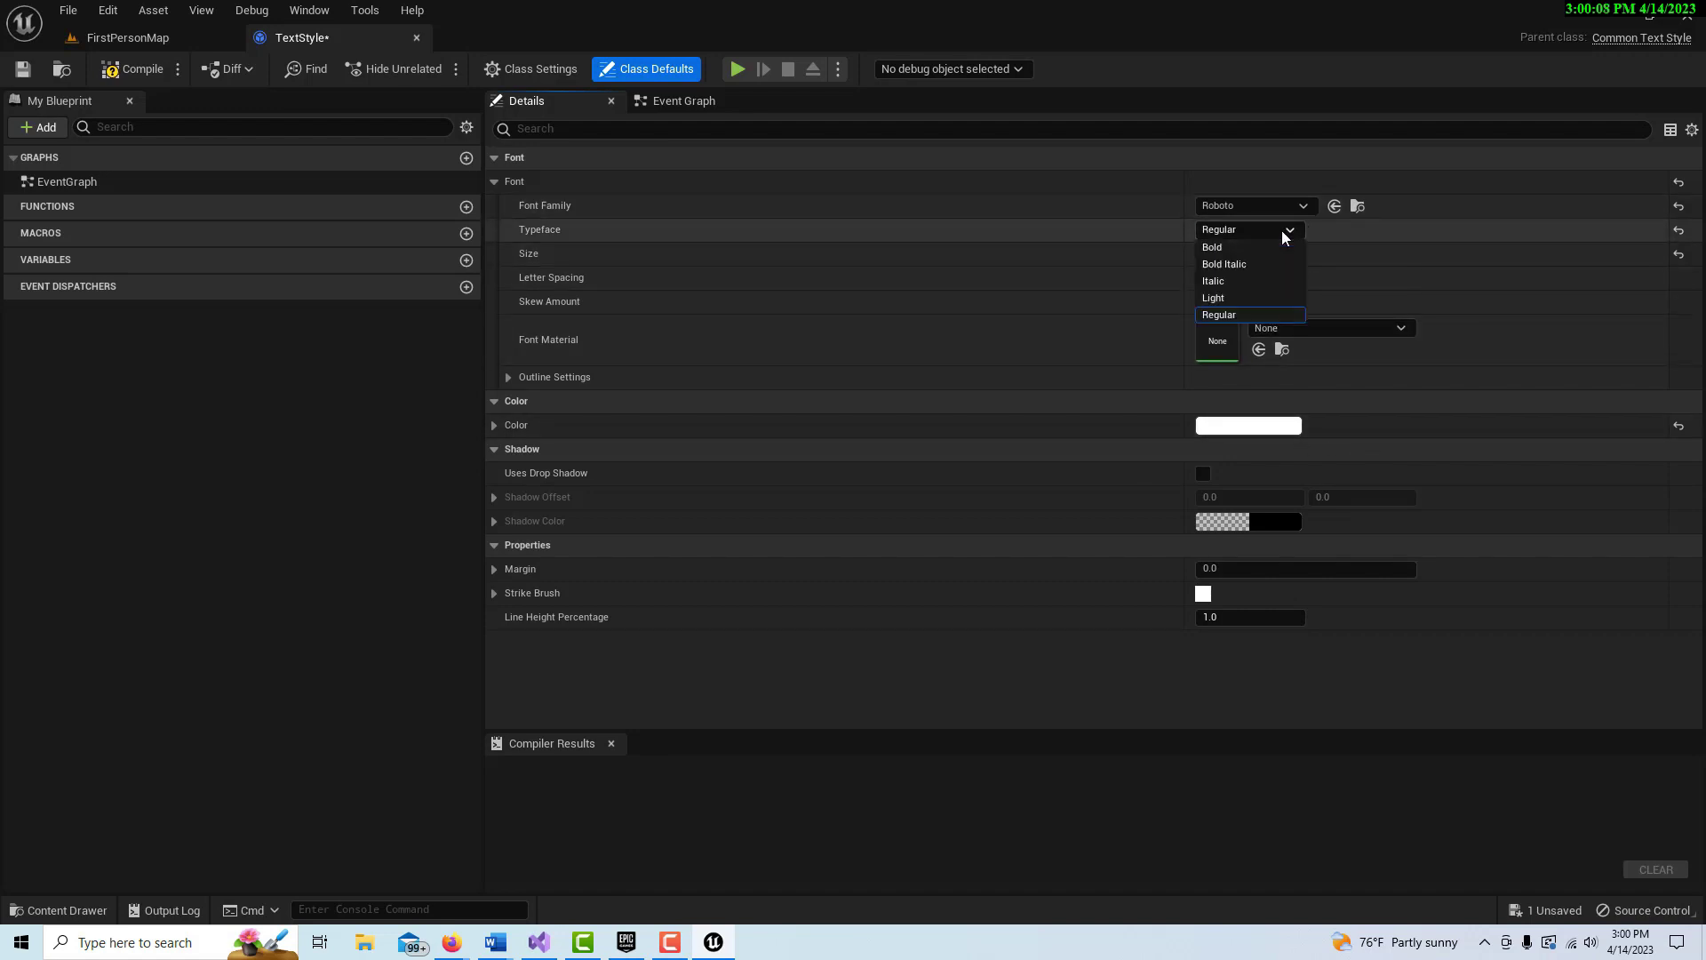
pyautogui.click(1249, 264)
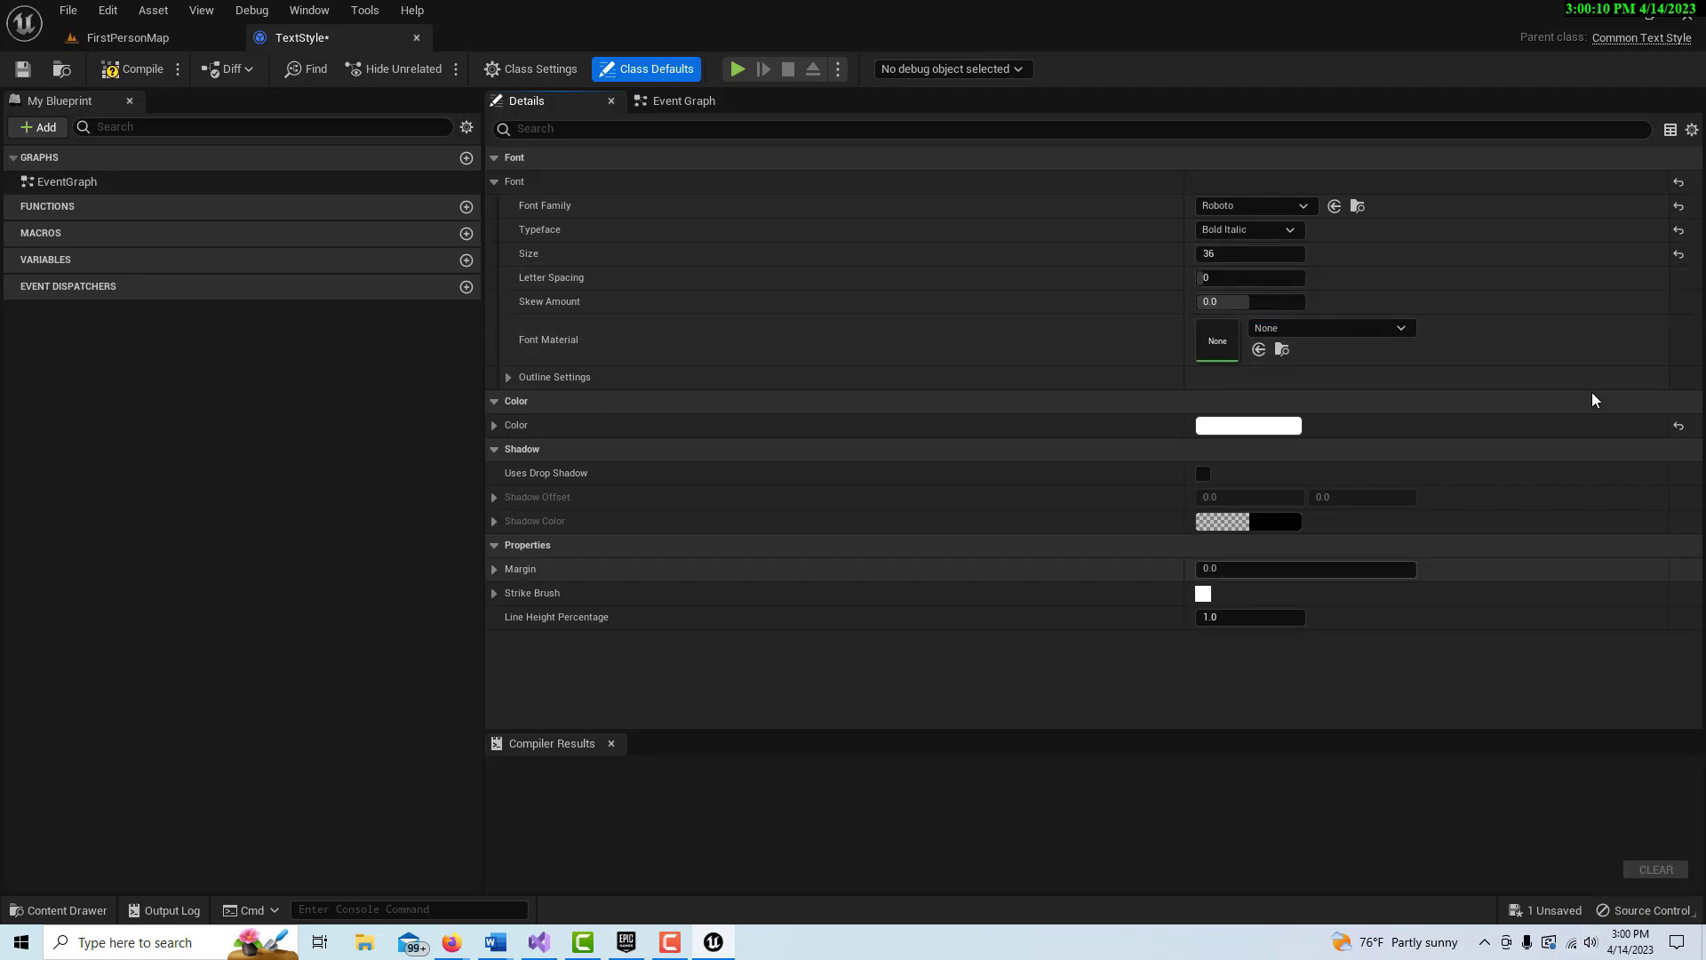
pyautogui.click(142, 69)
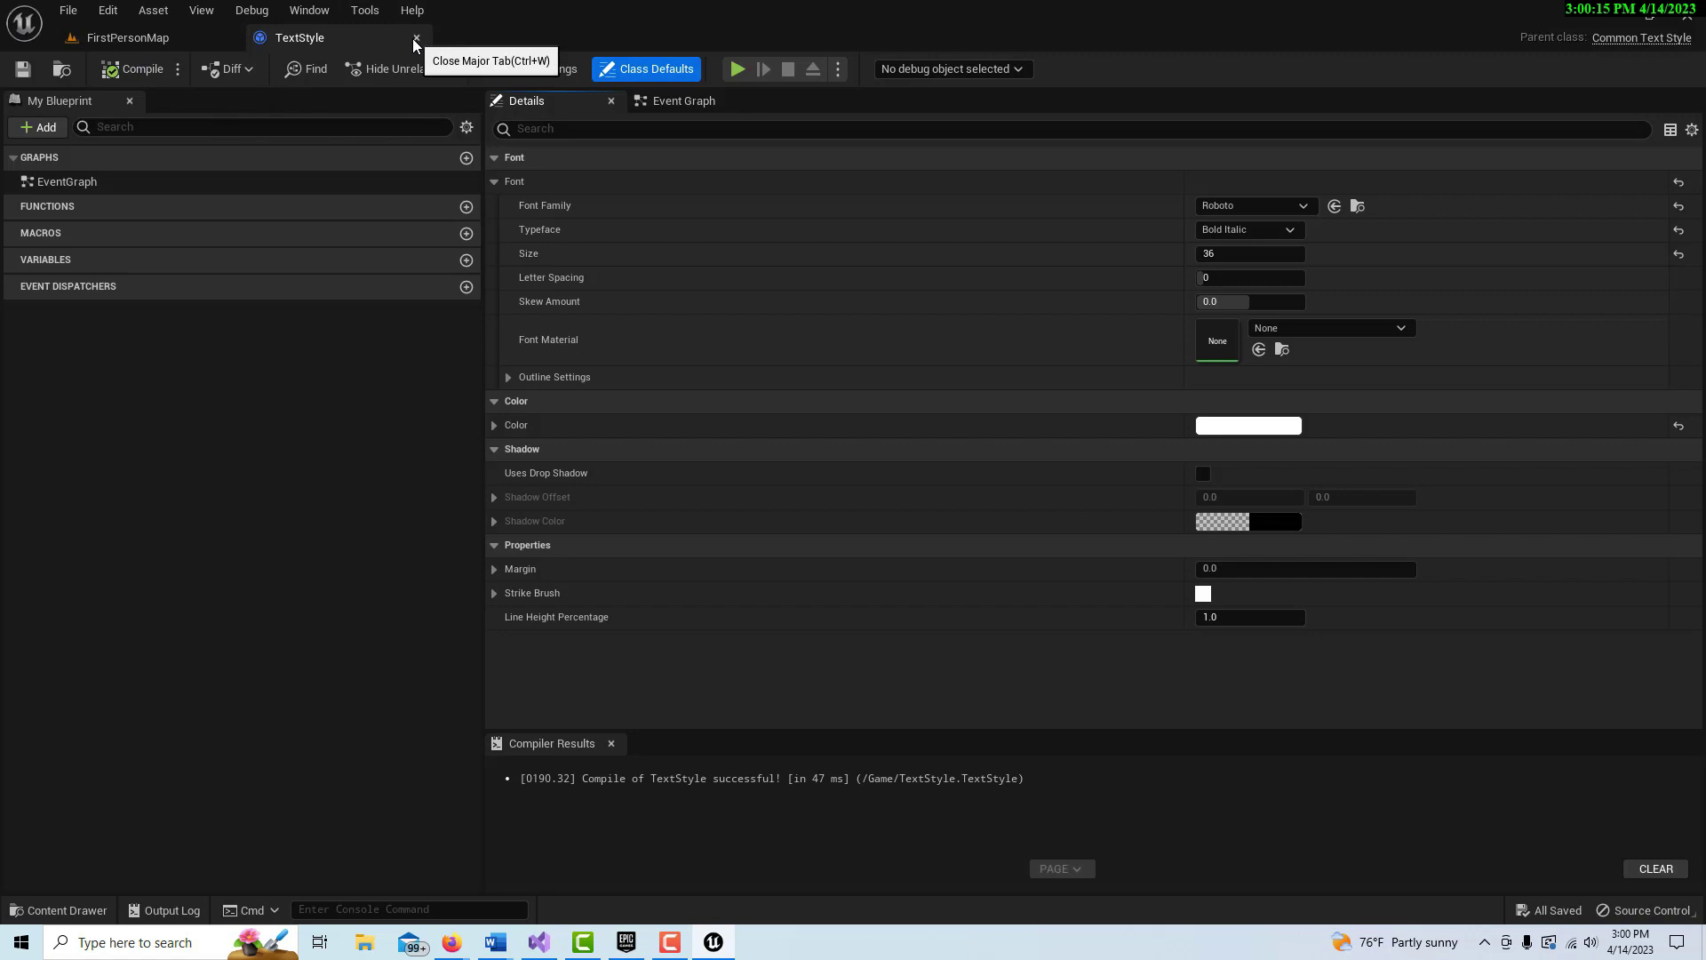
pyautogui.click(416, 37)
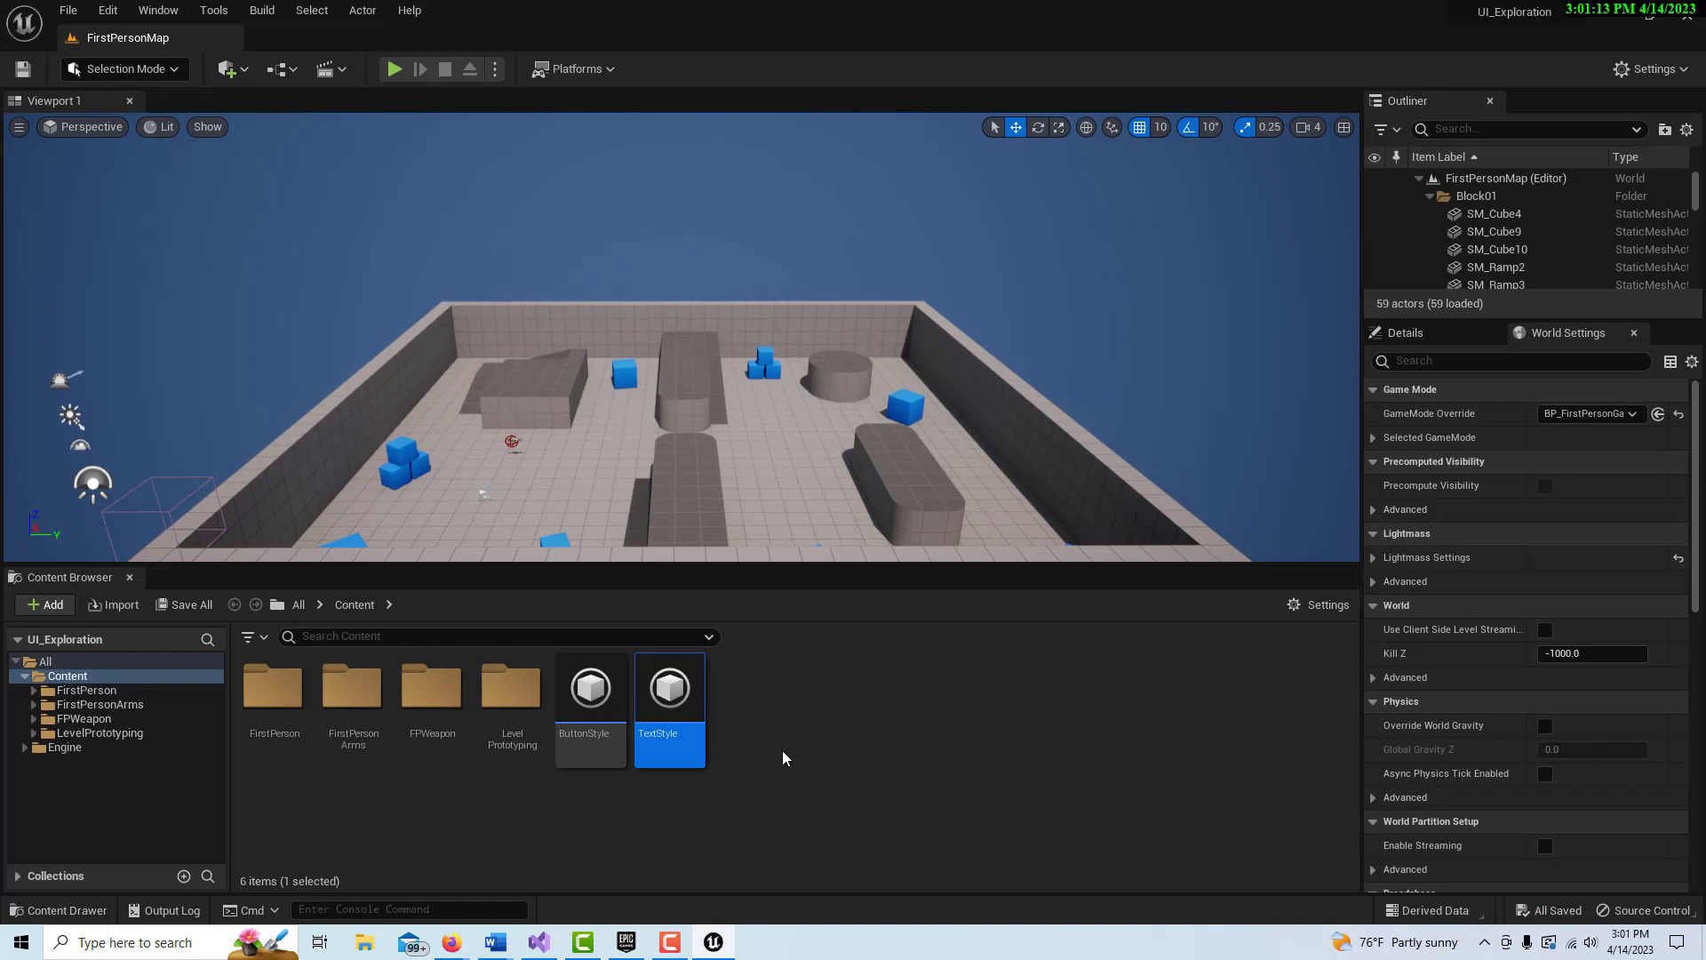
# Step: Create a Blueprint based on CommonActivatableWidget named ContainerWidget
pyautogui.rightClick(786, 736)
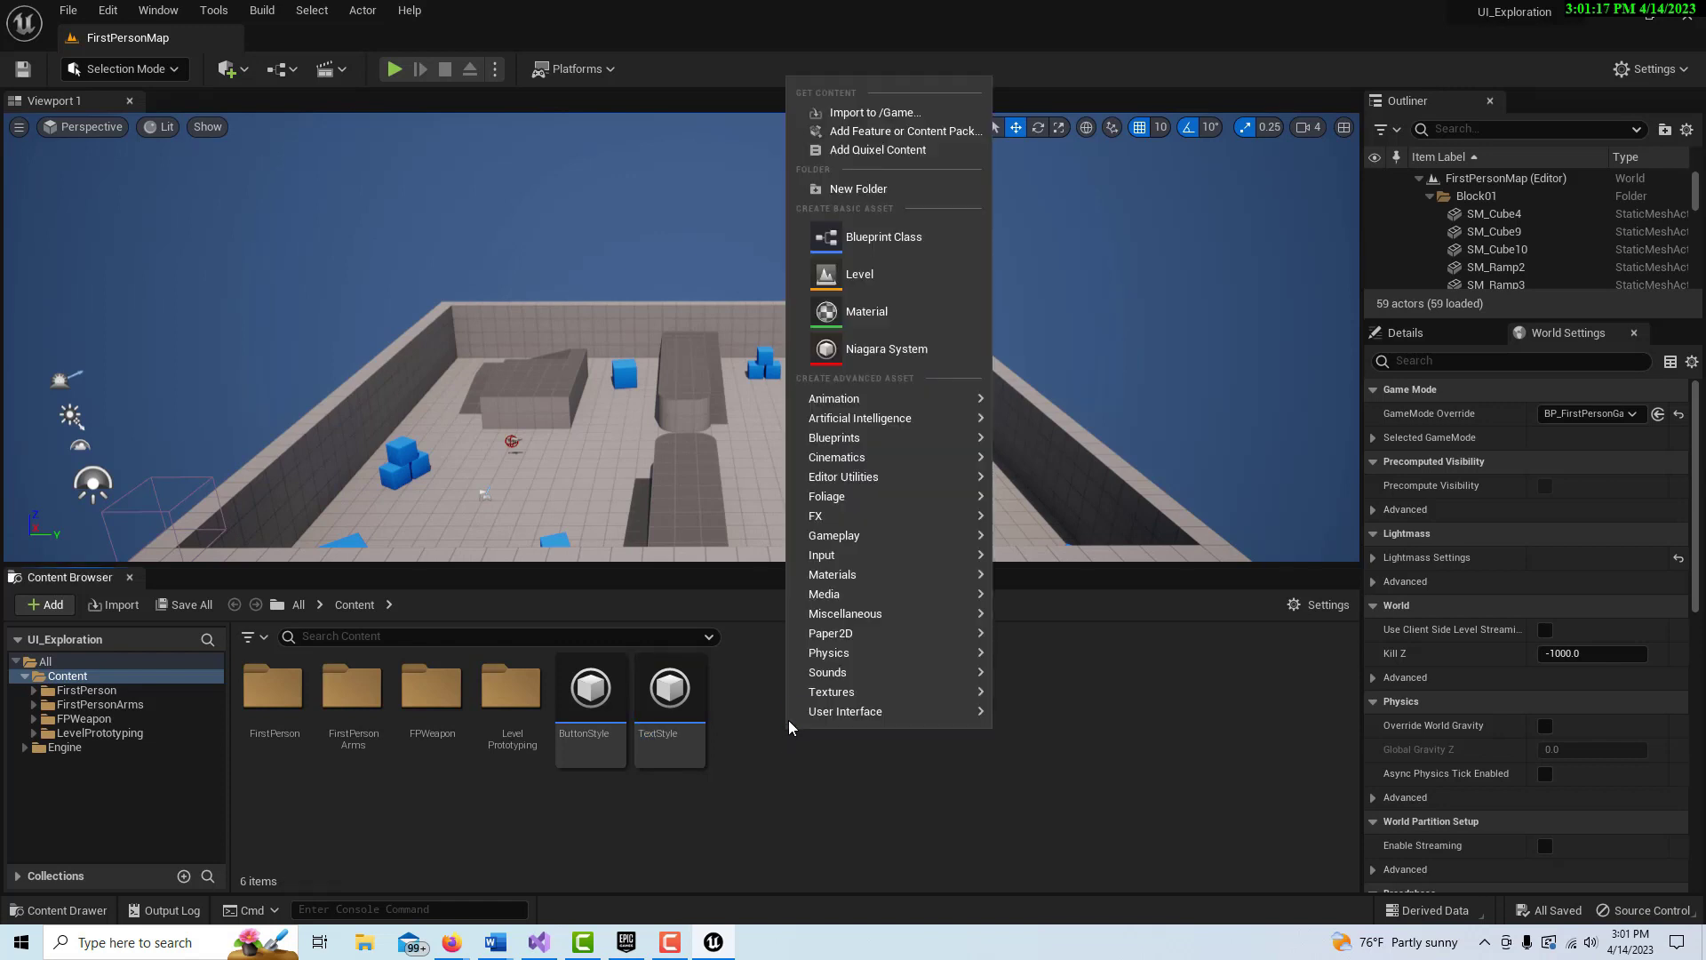
pyautogui.click(916, 250)
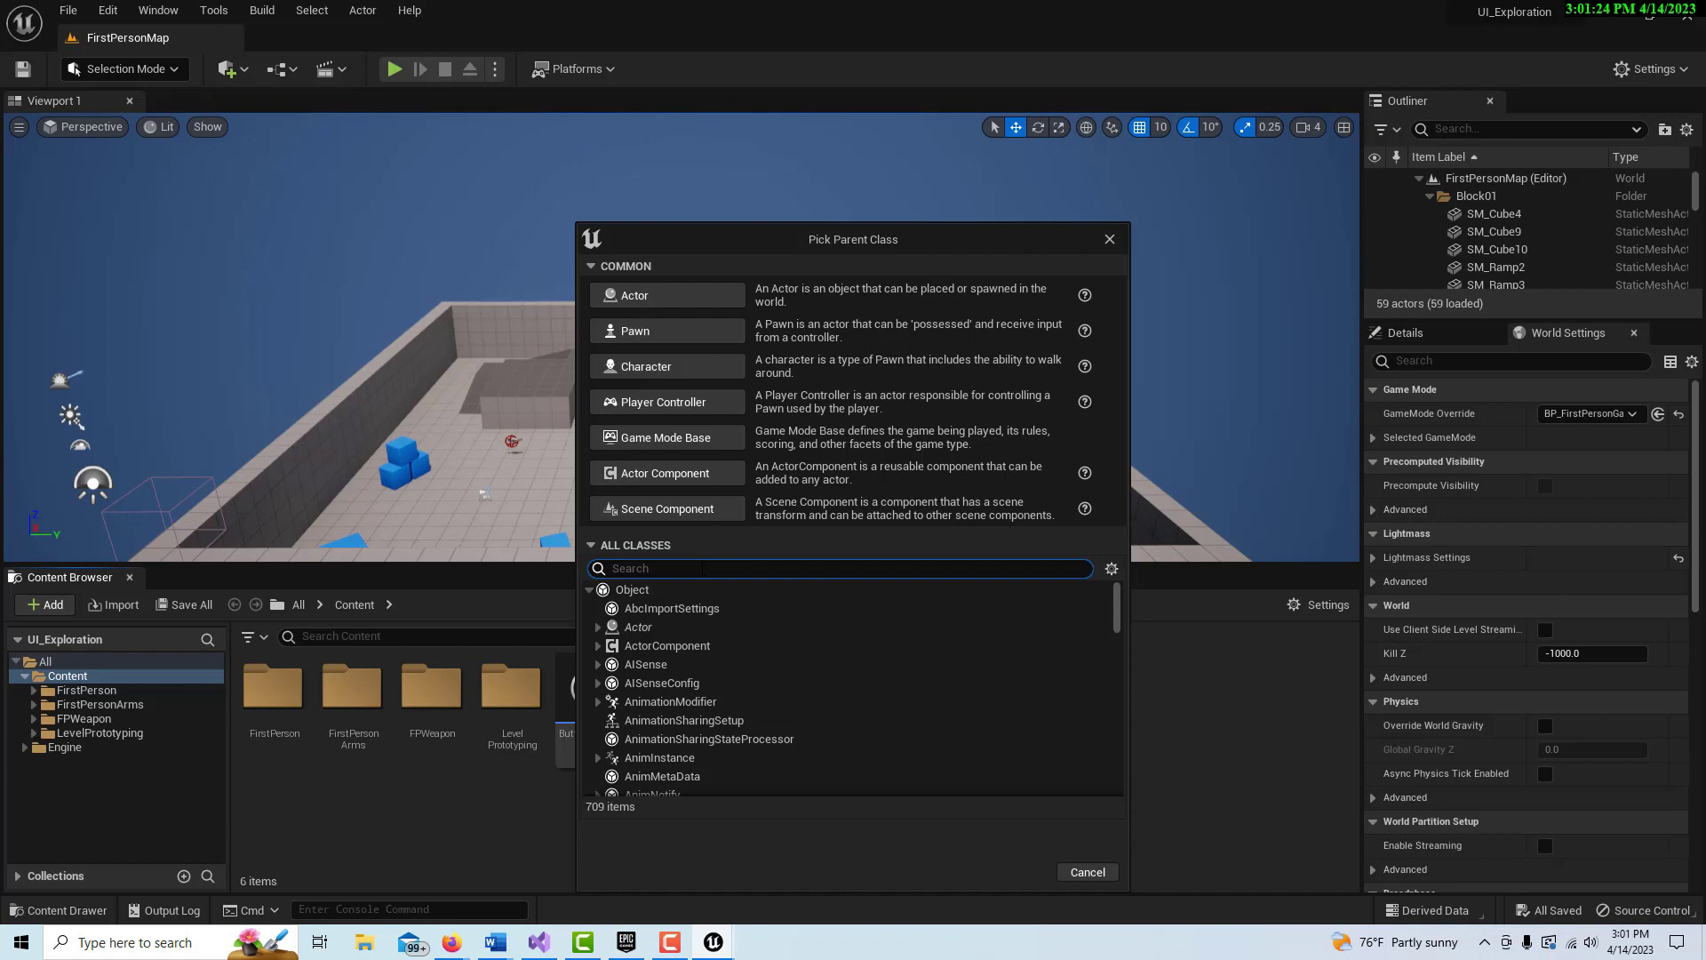
pyautogui.write('co')
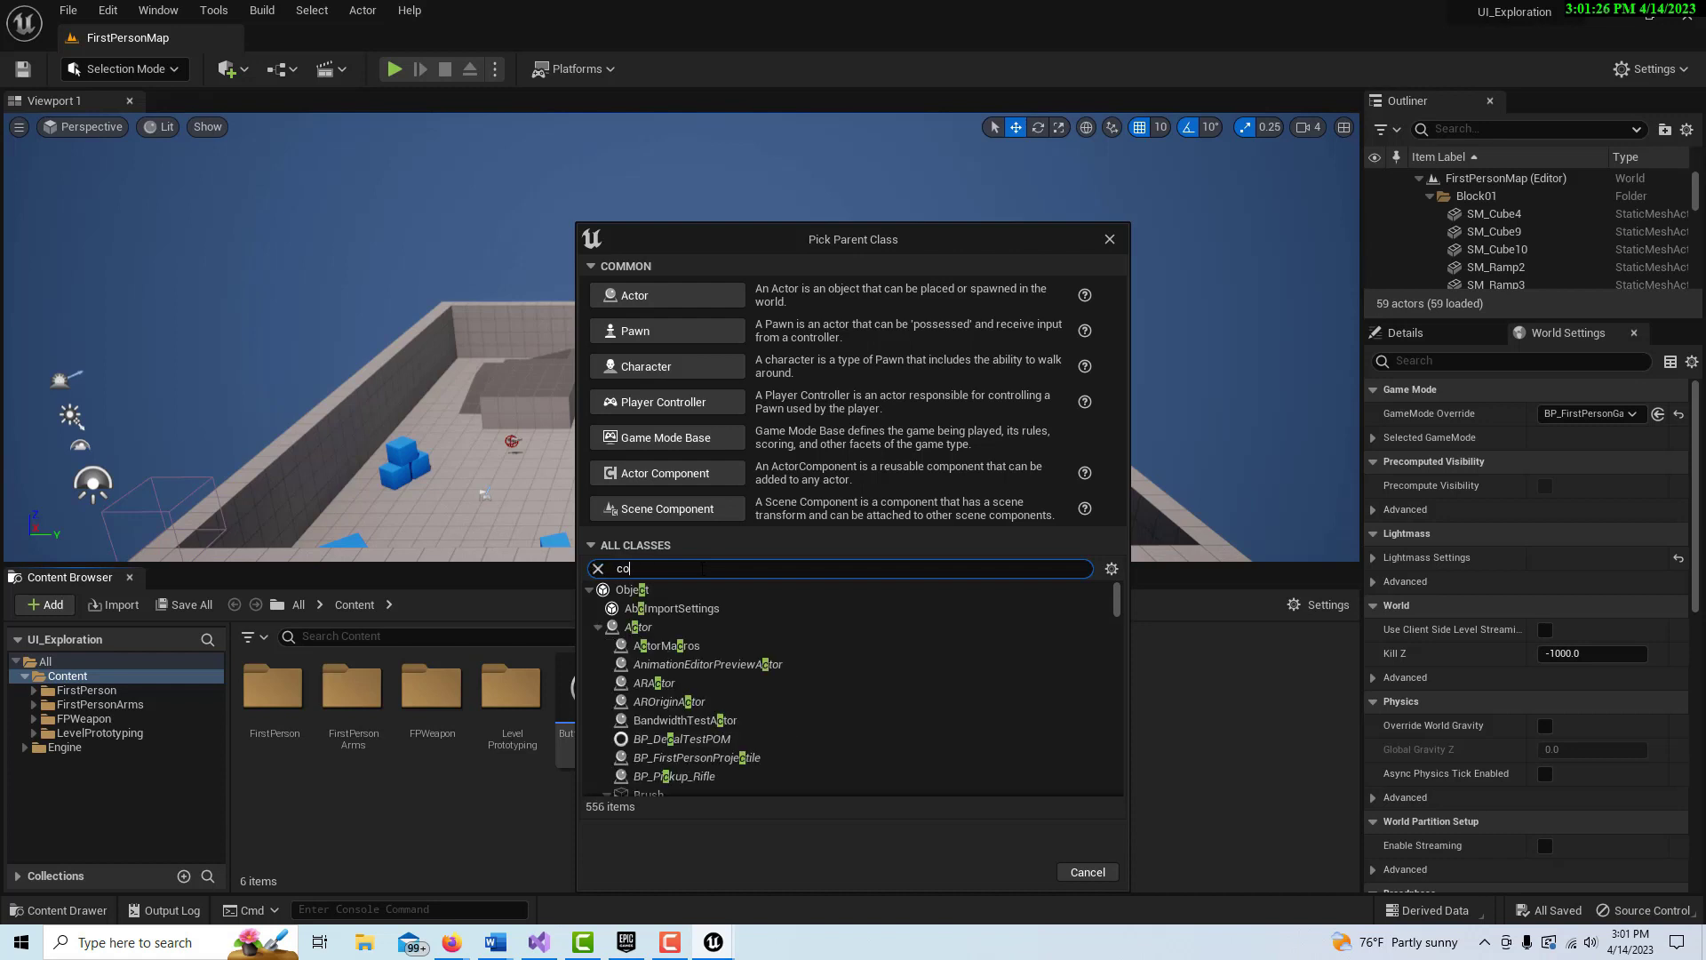
pyautogui.write('mmon acti')
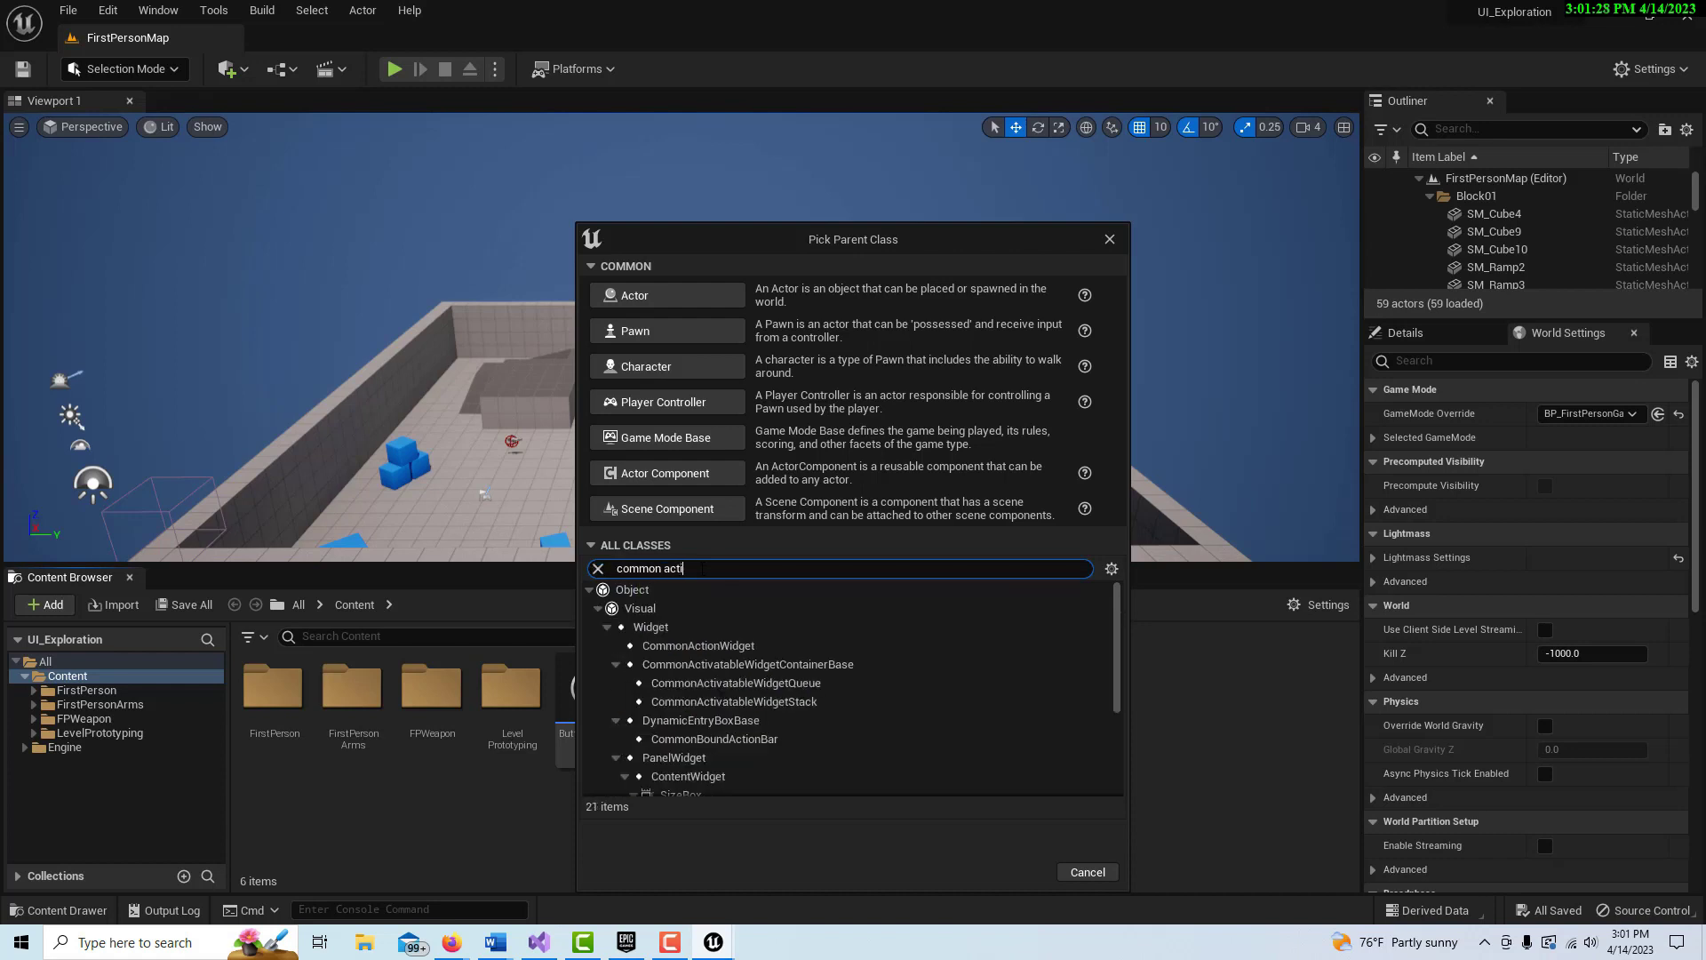
pyautogui.scroll(-3, 812, 715)
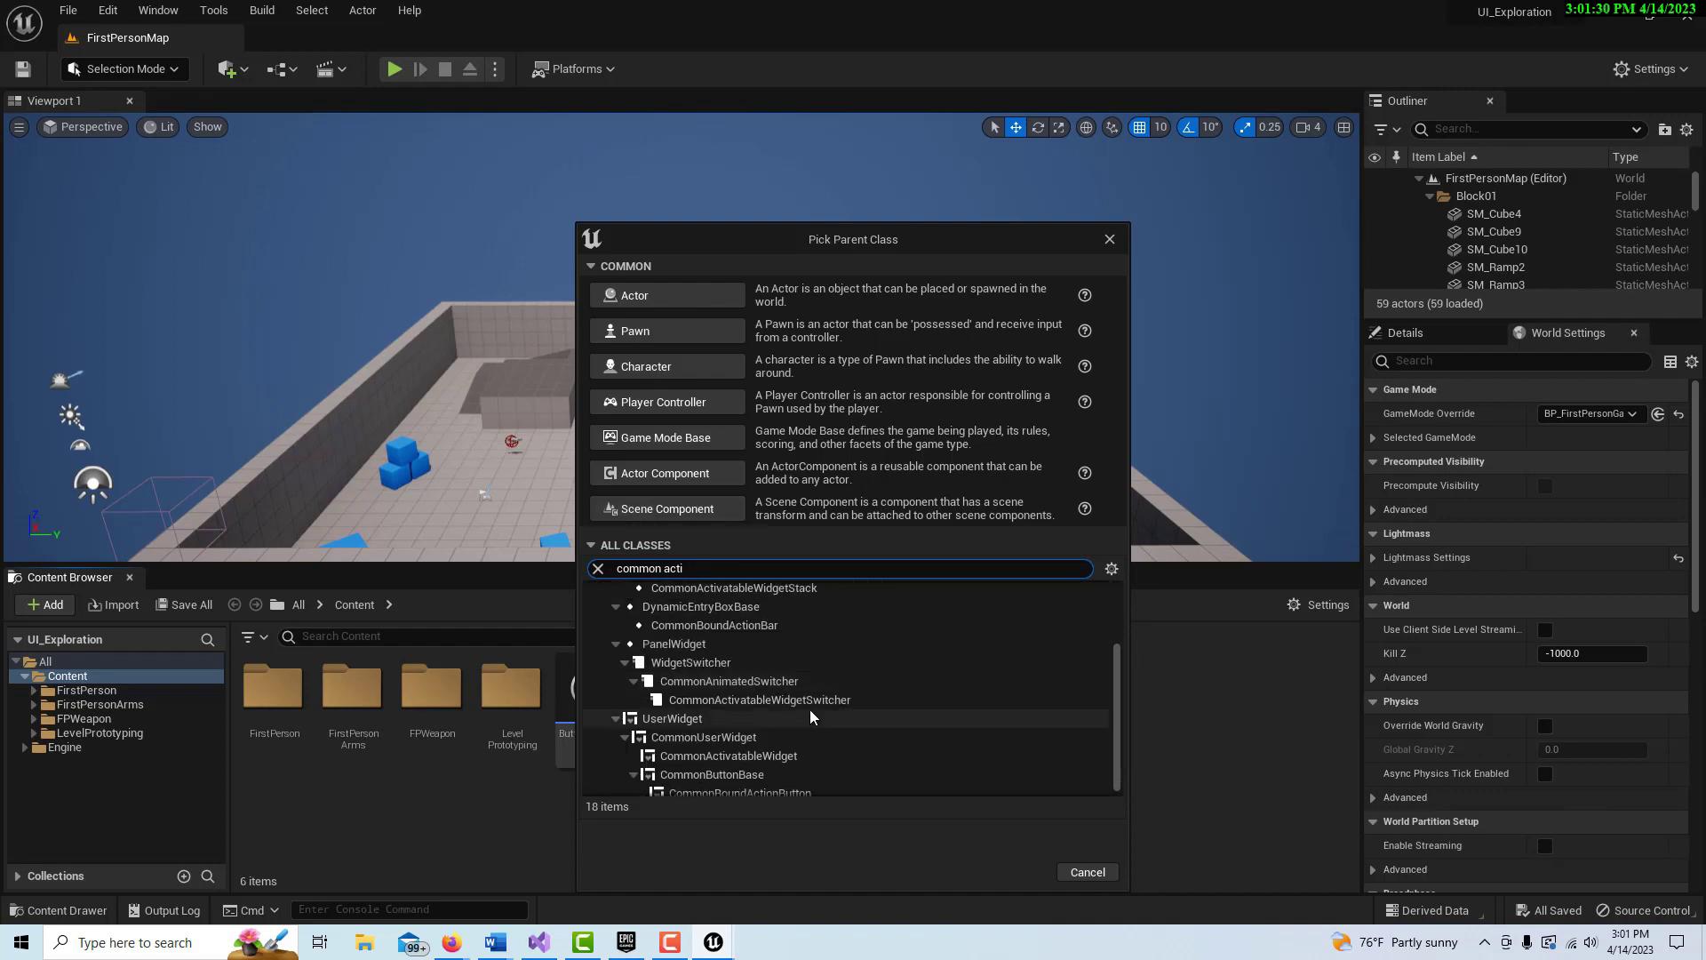
pyautogui.click(788, 749)
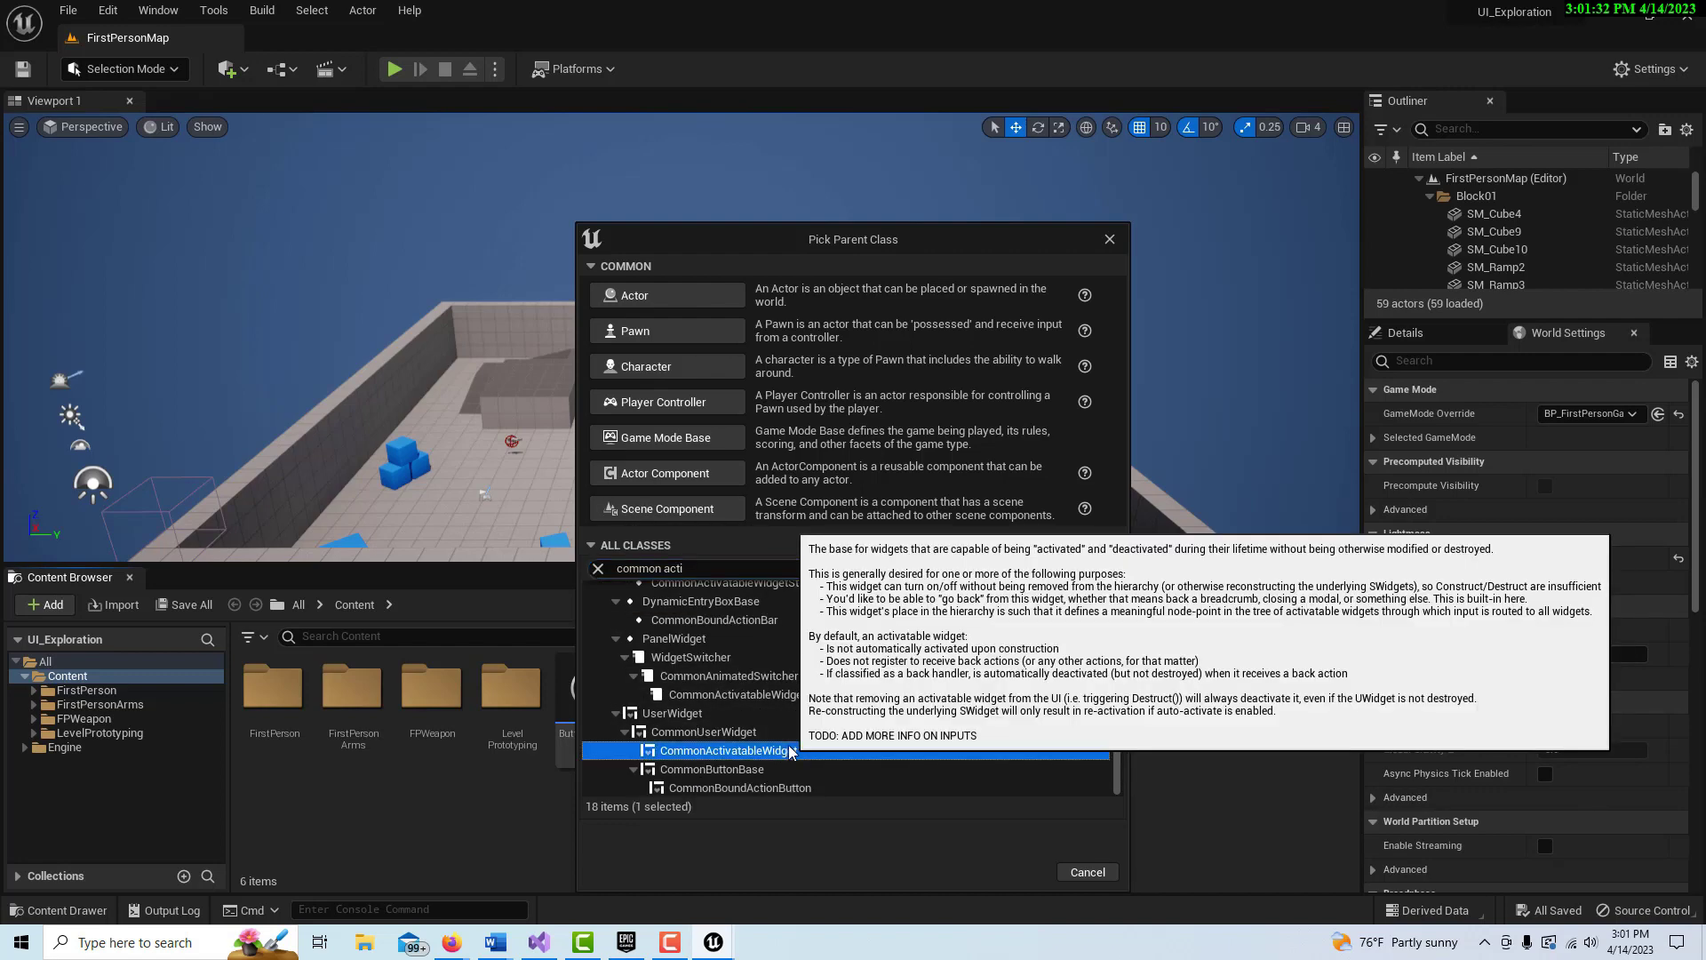
pyautogui.click(1019, 873)
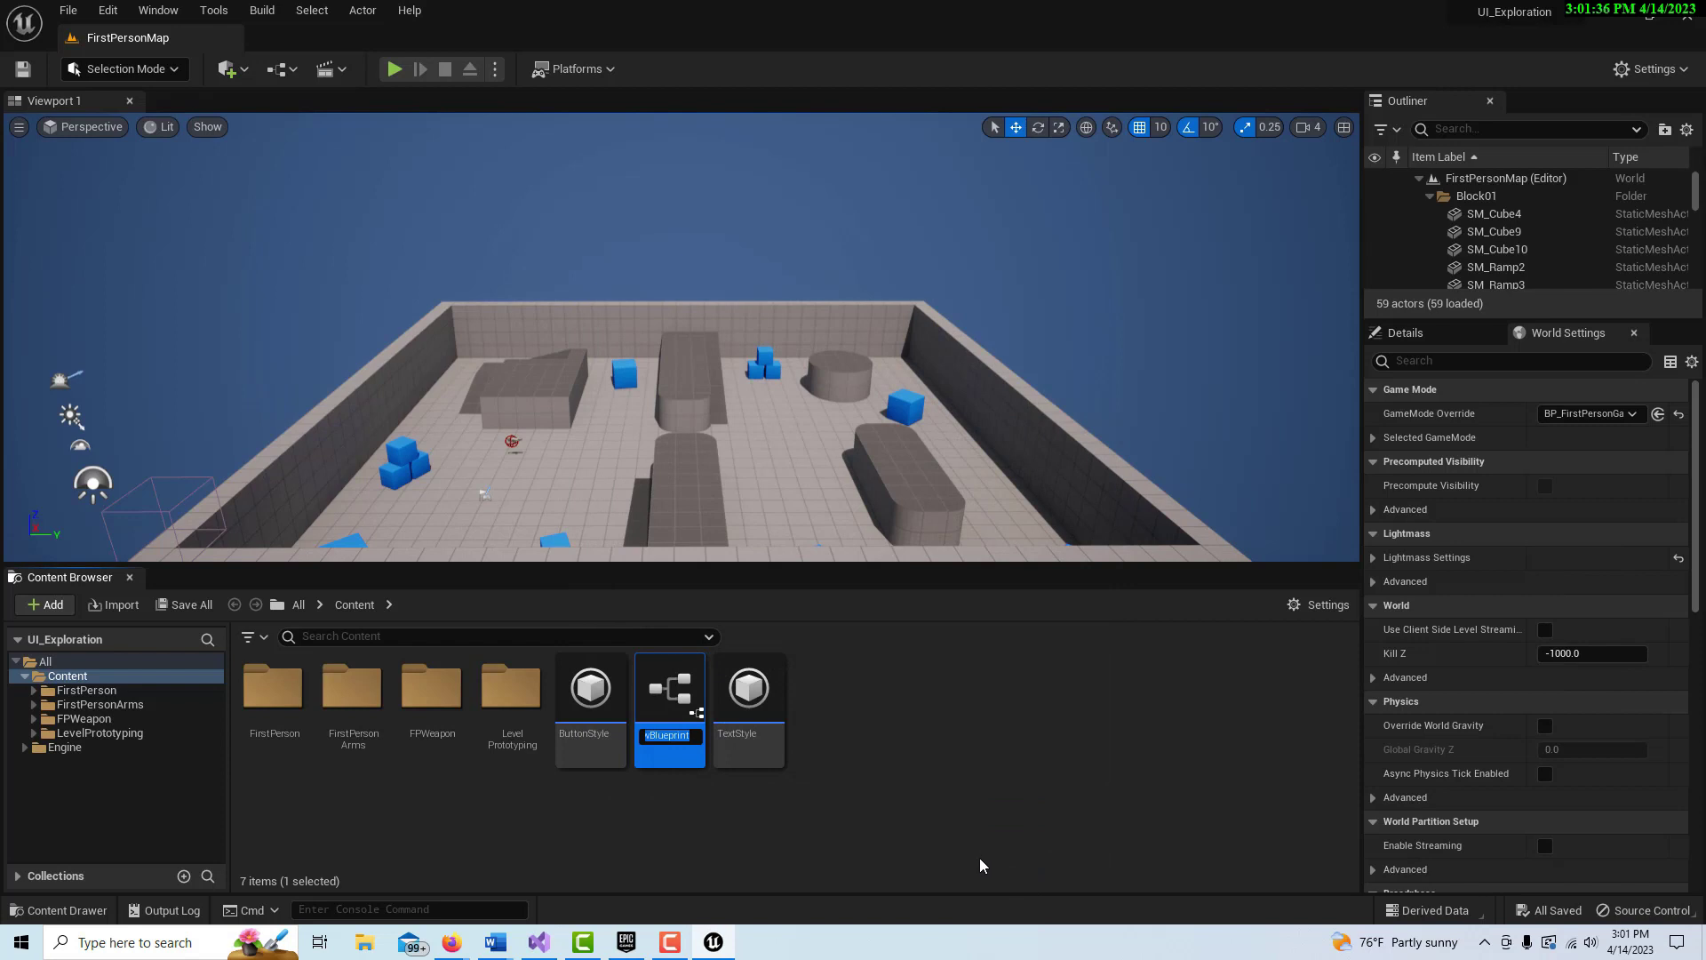
pyautogui.write('Contain')
pyautogui.write('erWidget')
pyautogui.press('Return')
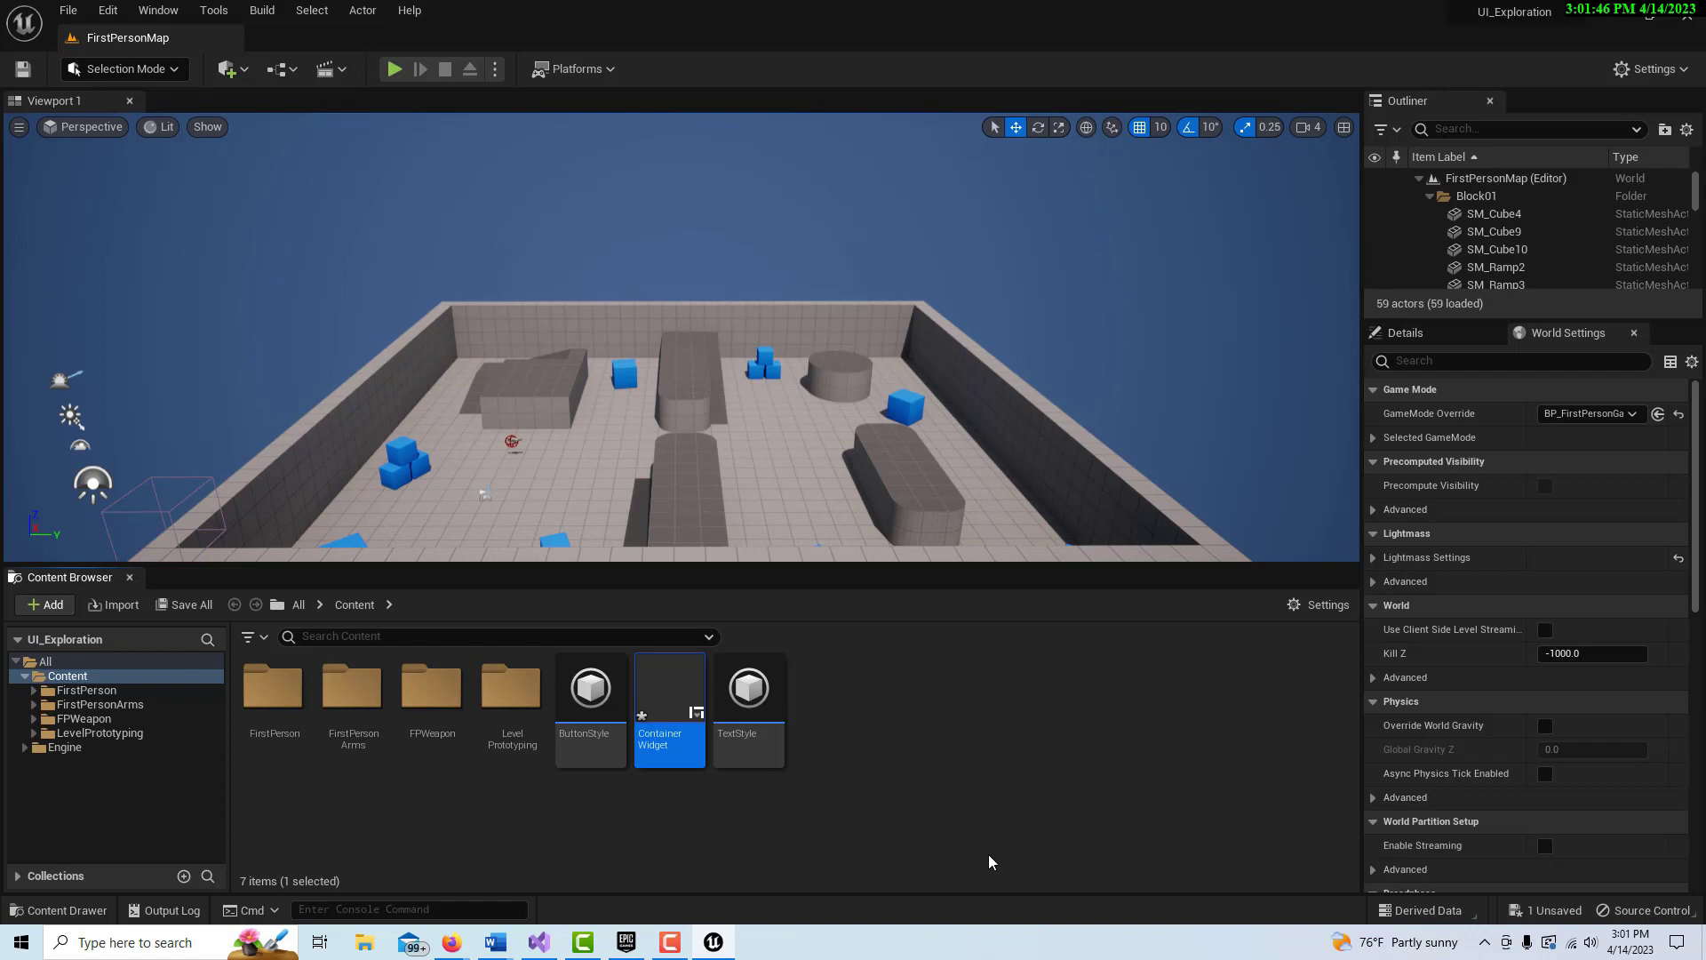
# Step: Duplicate ContainerWidget with Ctrl+D and name the copy MainMenu
pyautogui.moveTo(657, 702)
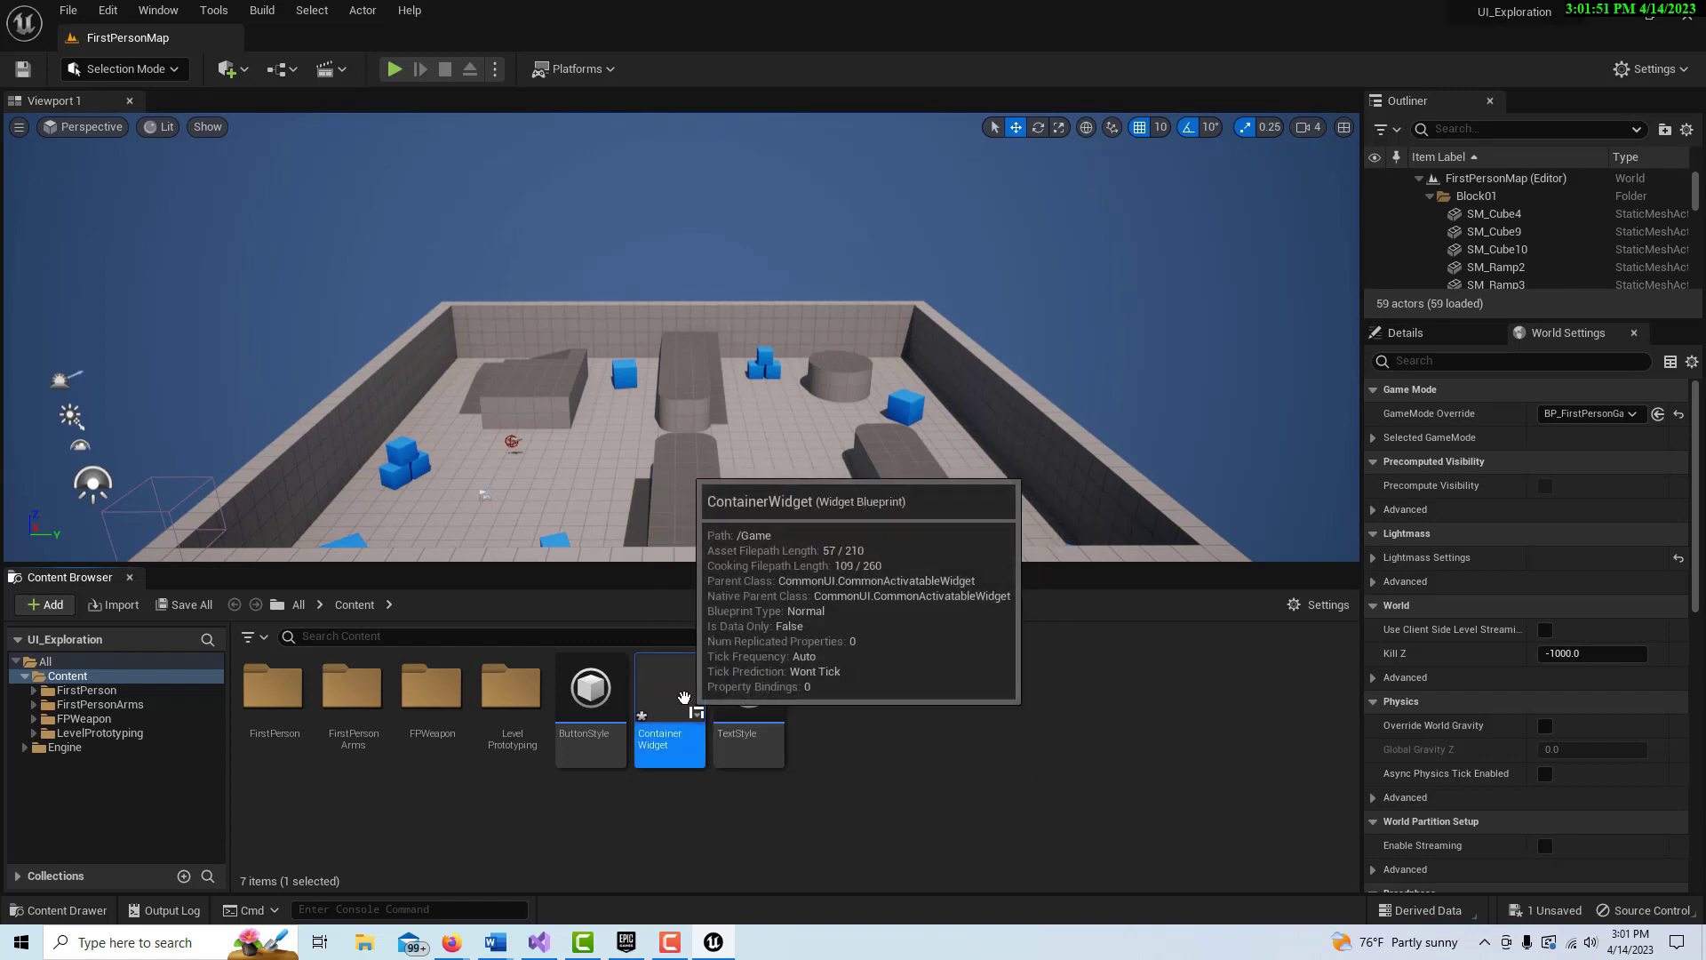
pyautogui.hotkey('ctrl', 'd')
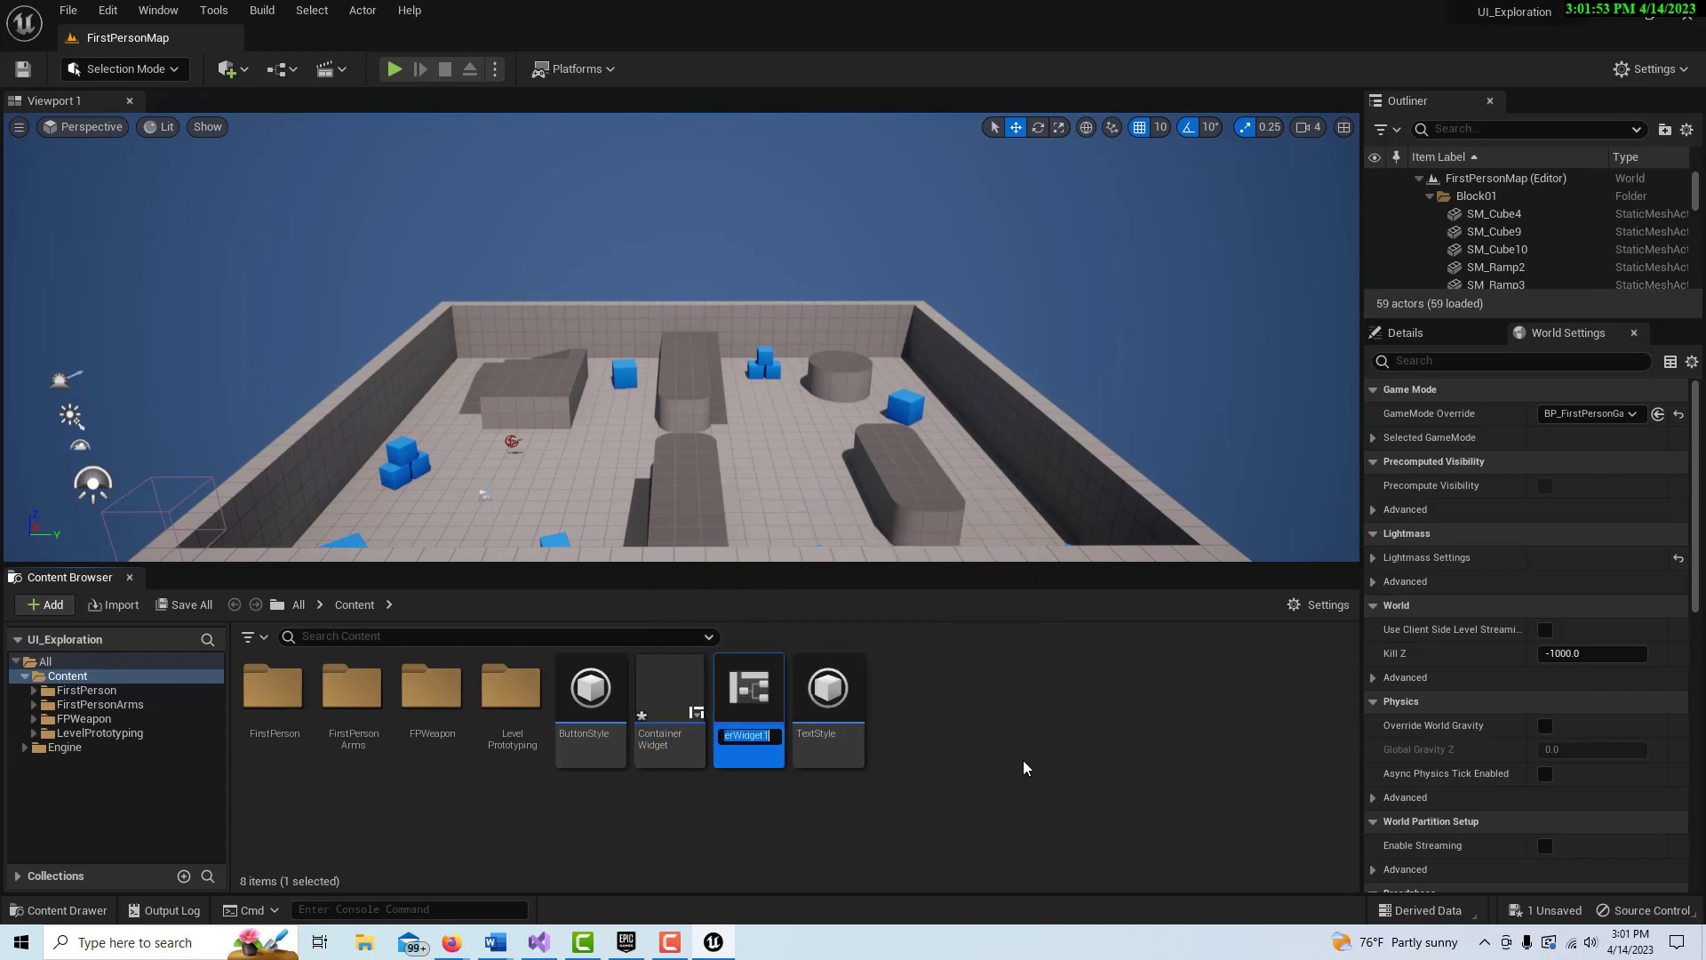
pyautogui.write('MainMenu')
pyautogui.press('Return')
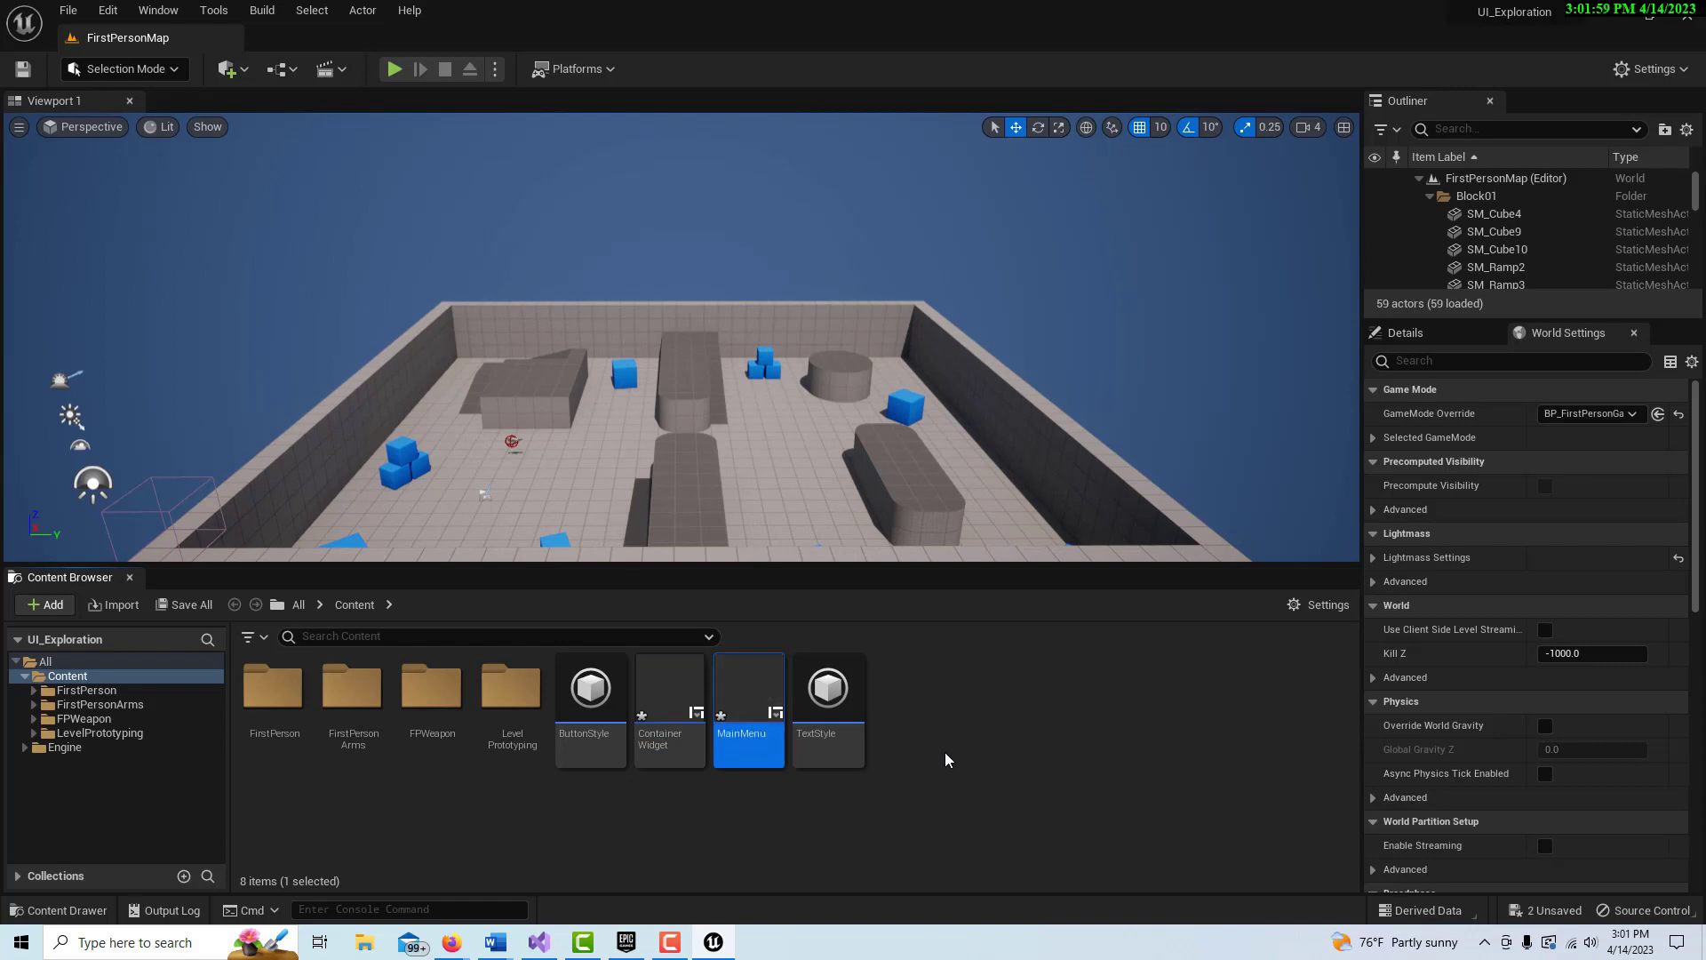
# Step: Open and dock ContainerWidget, then drag an Overlay from the Palette into its hierarchy
pyautogui.doubleClick(681, 692)
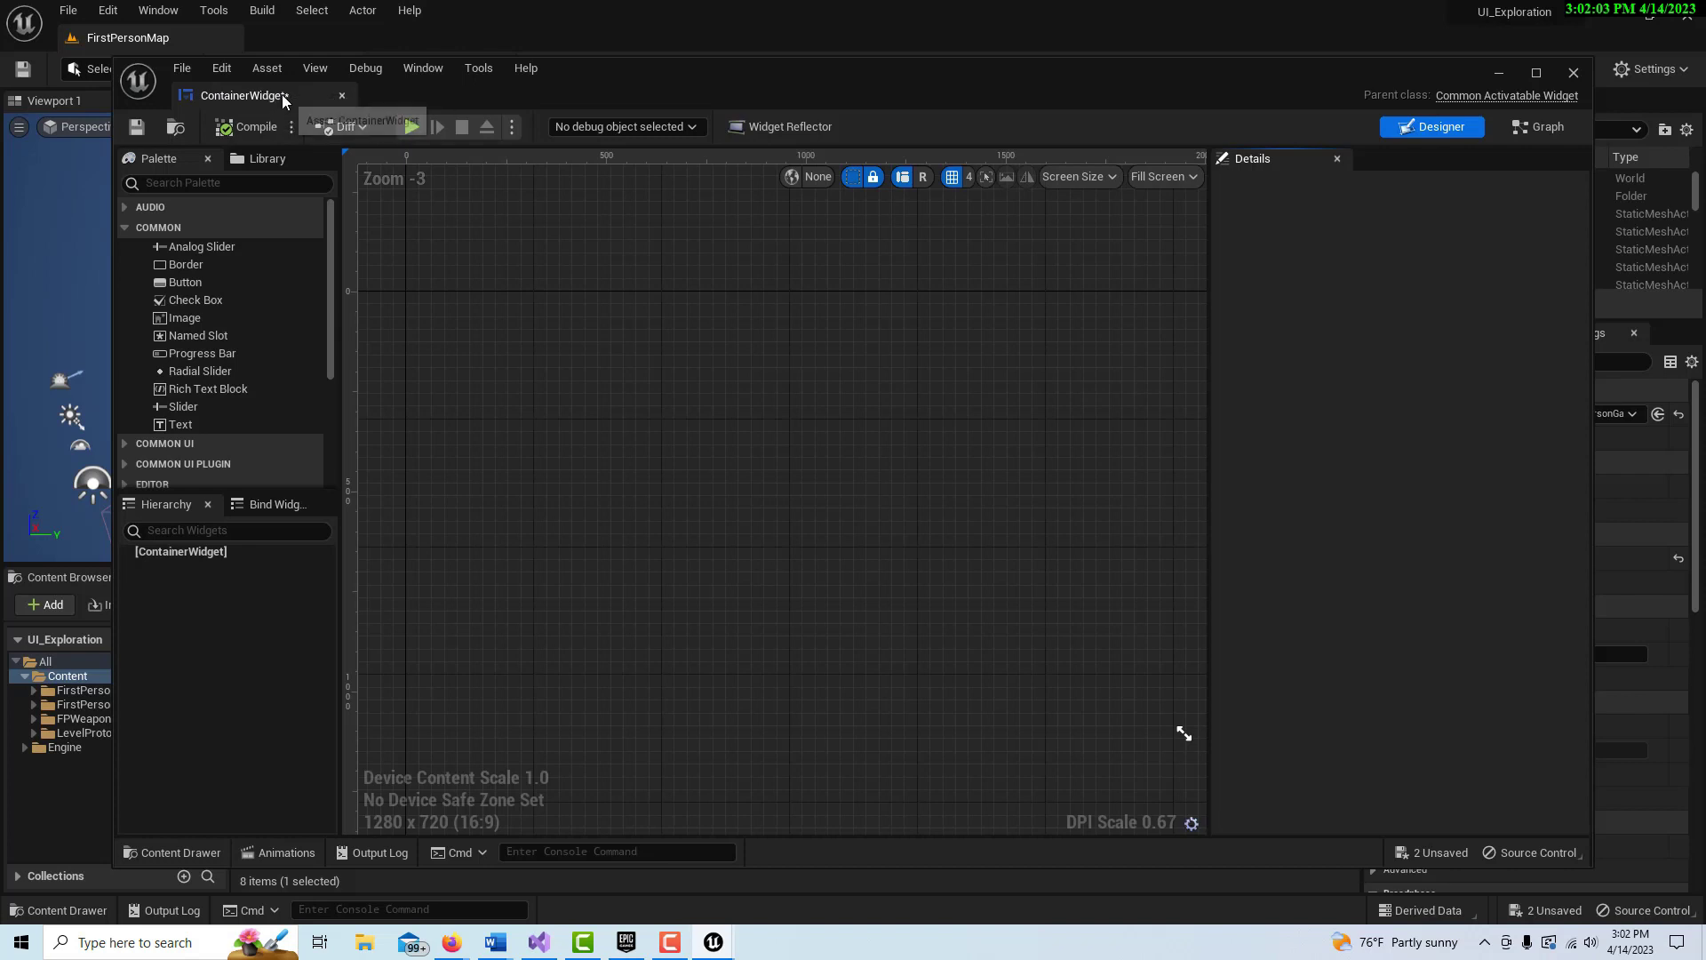
pyautogui.moveTo(283, 101); pyautogui.dragTo(319, 38)
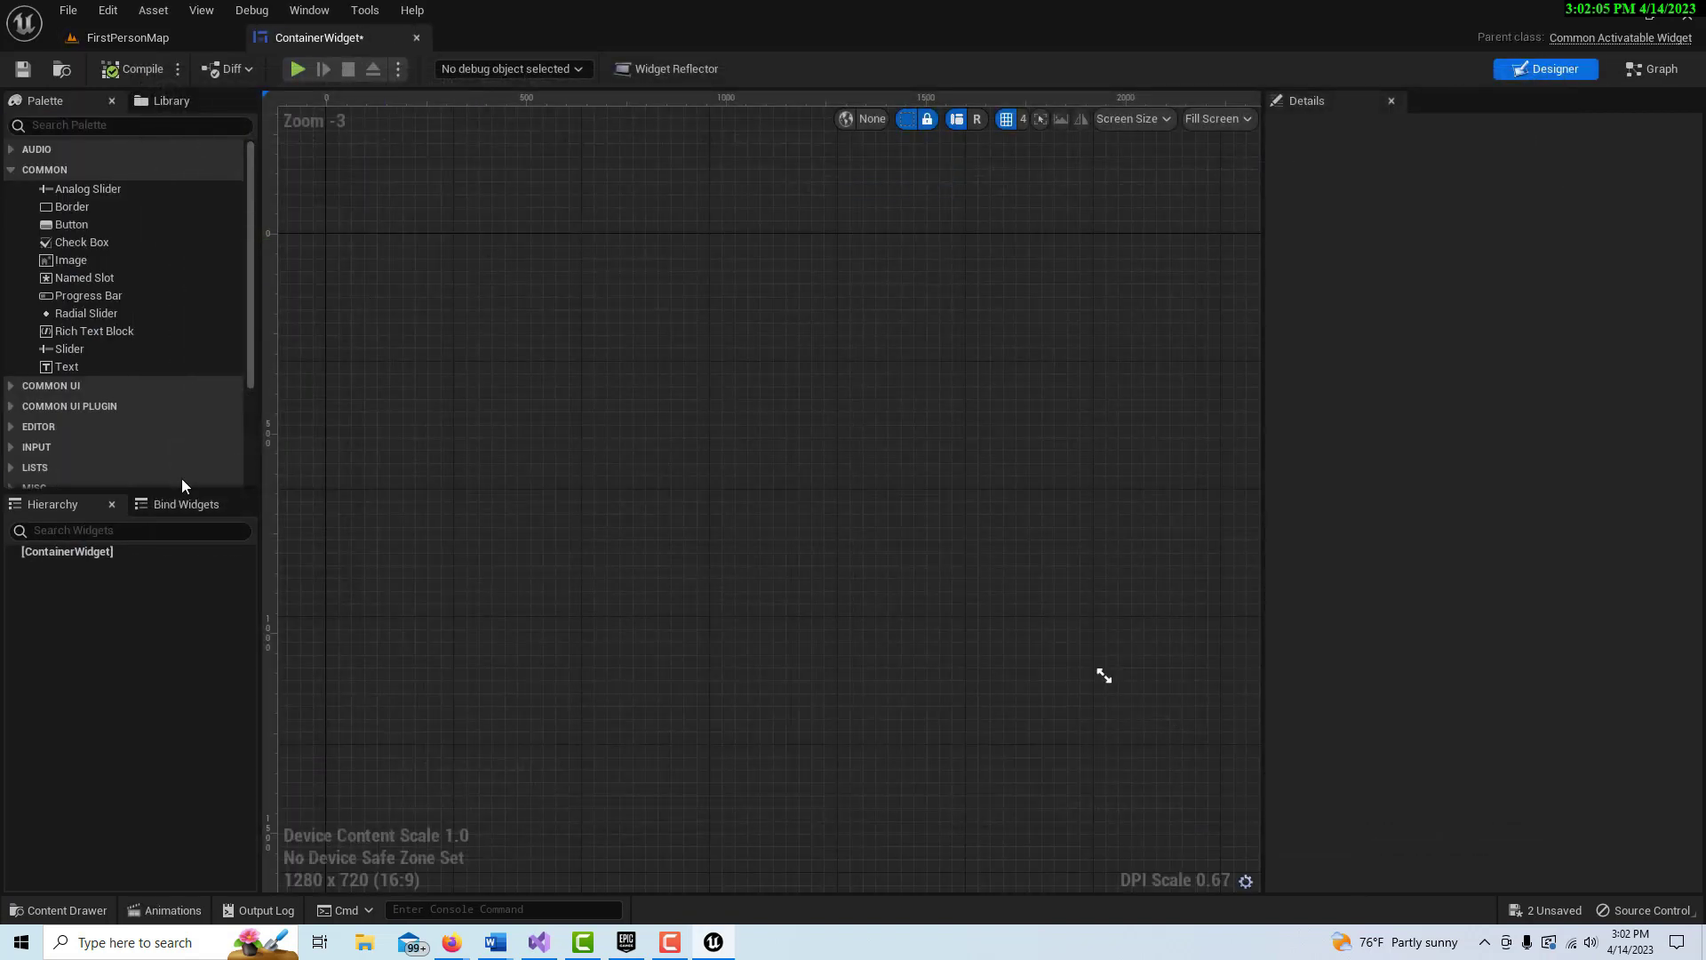
pyautogui.click(83, 128)
pyautogui.write('overlay')
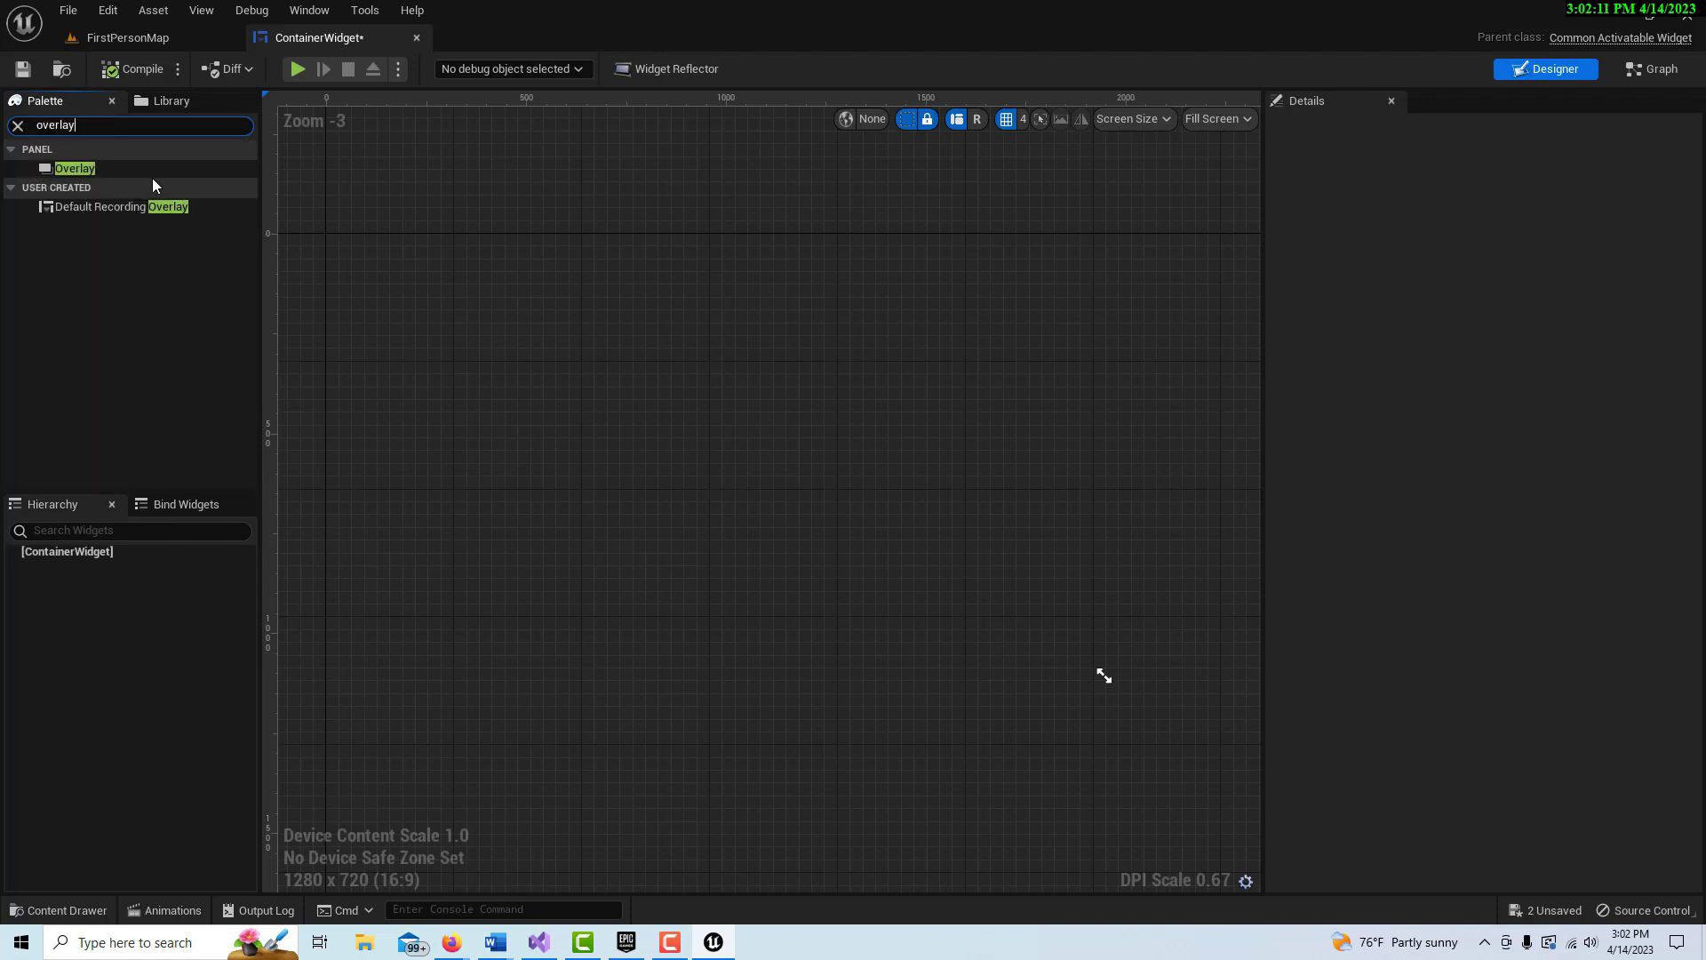
pyautogui.moveTo(71, 169); pyautogui.dragTo(96, 560)
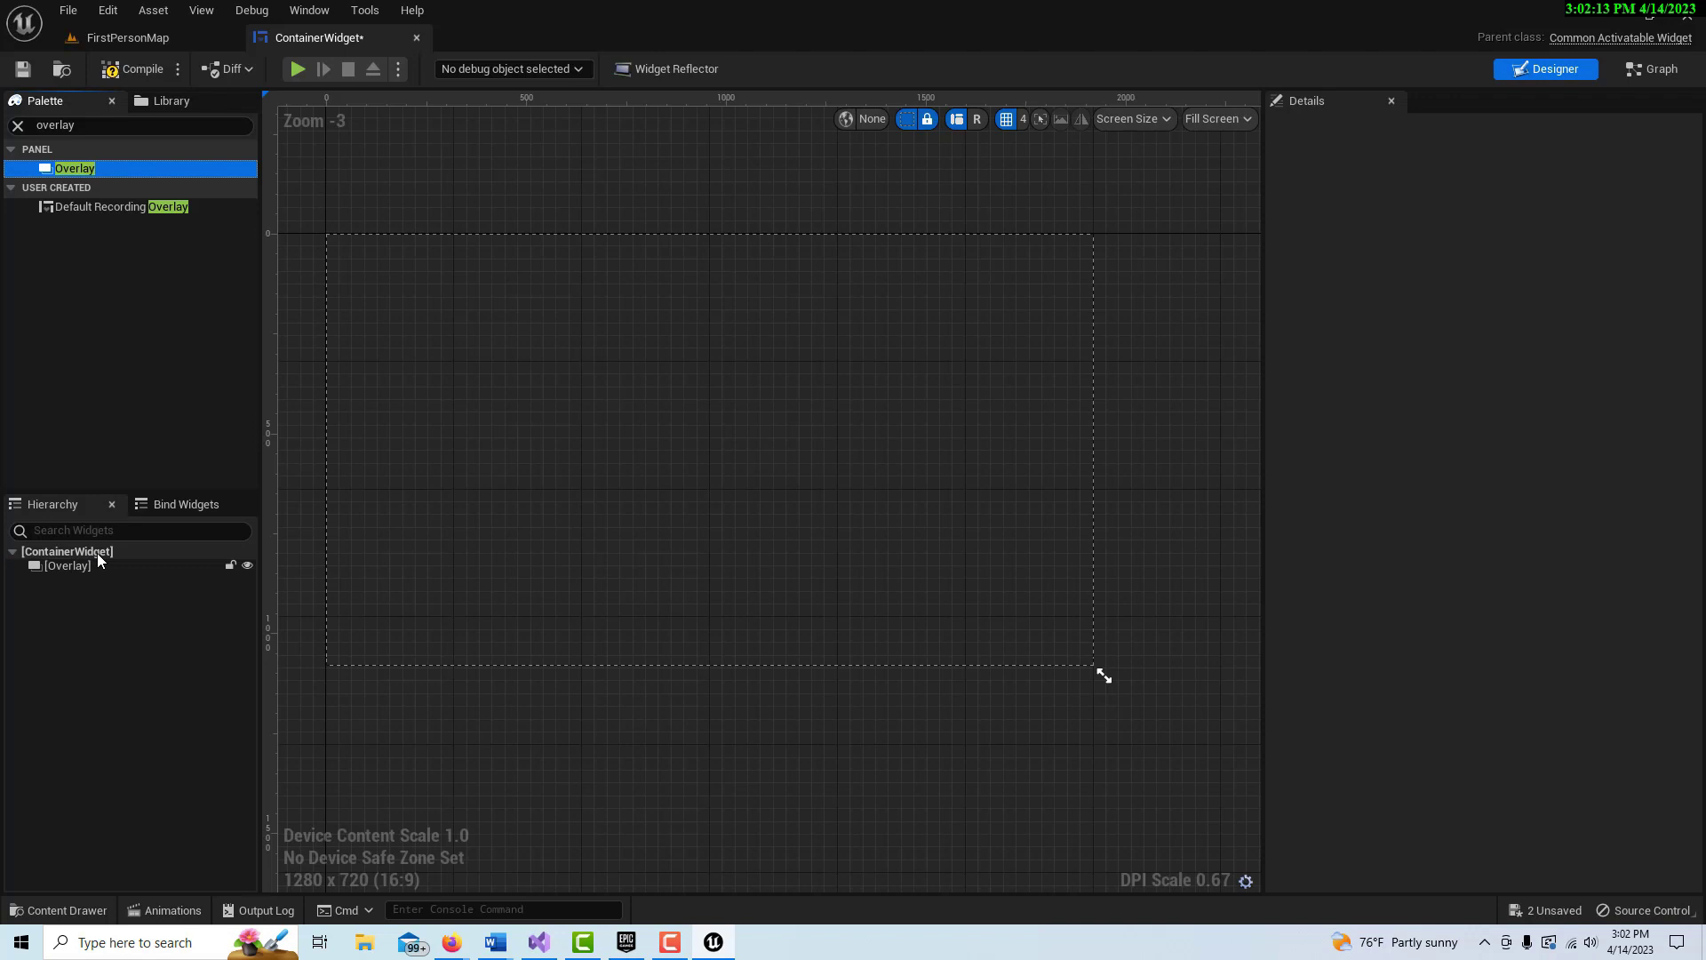
pyautogui.click(109, 133)
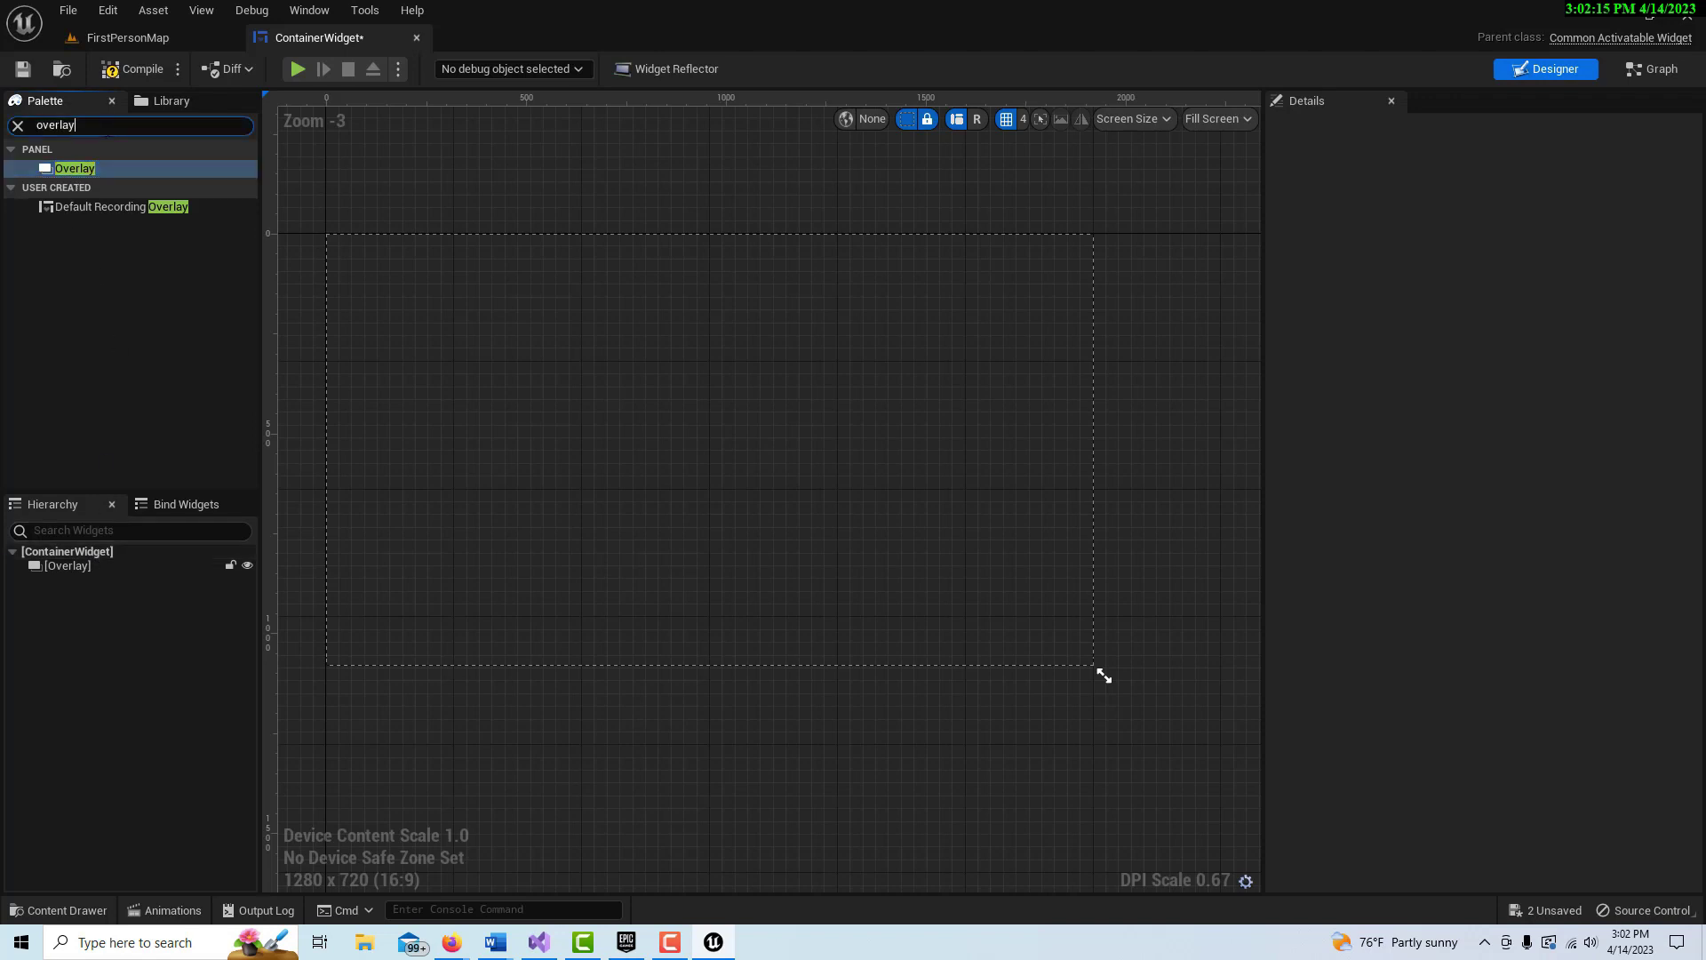
pyautogui.hotkey('ctrl', 'a')
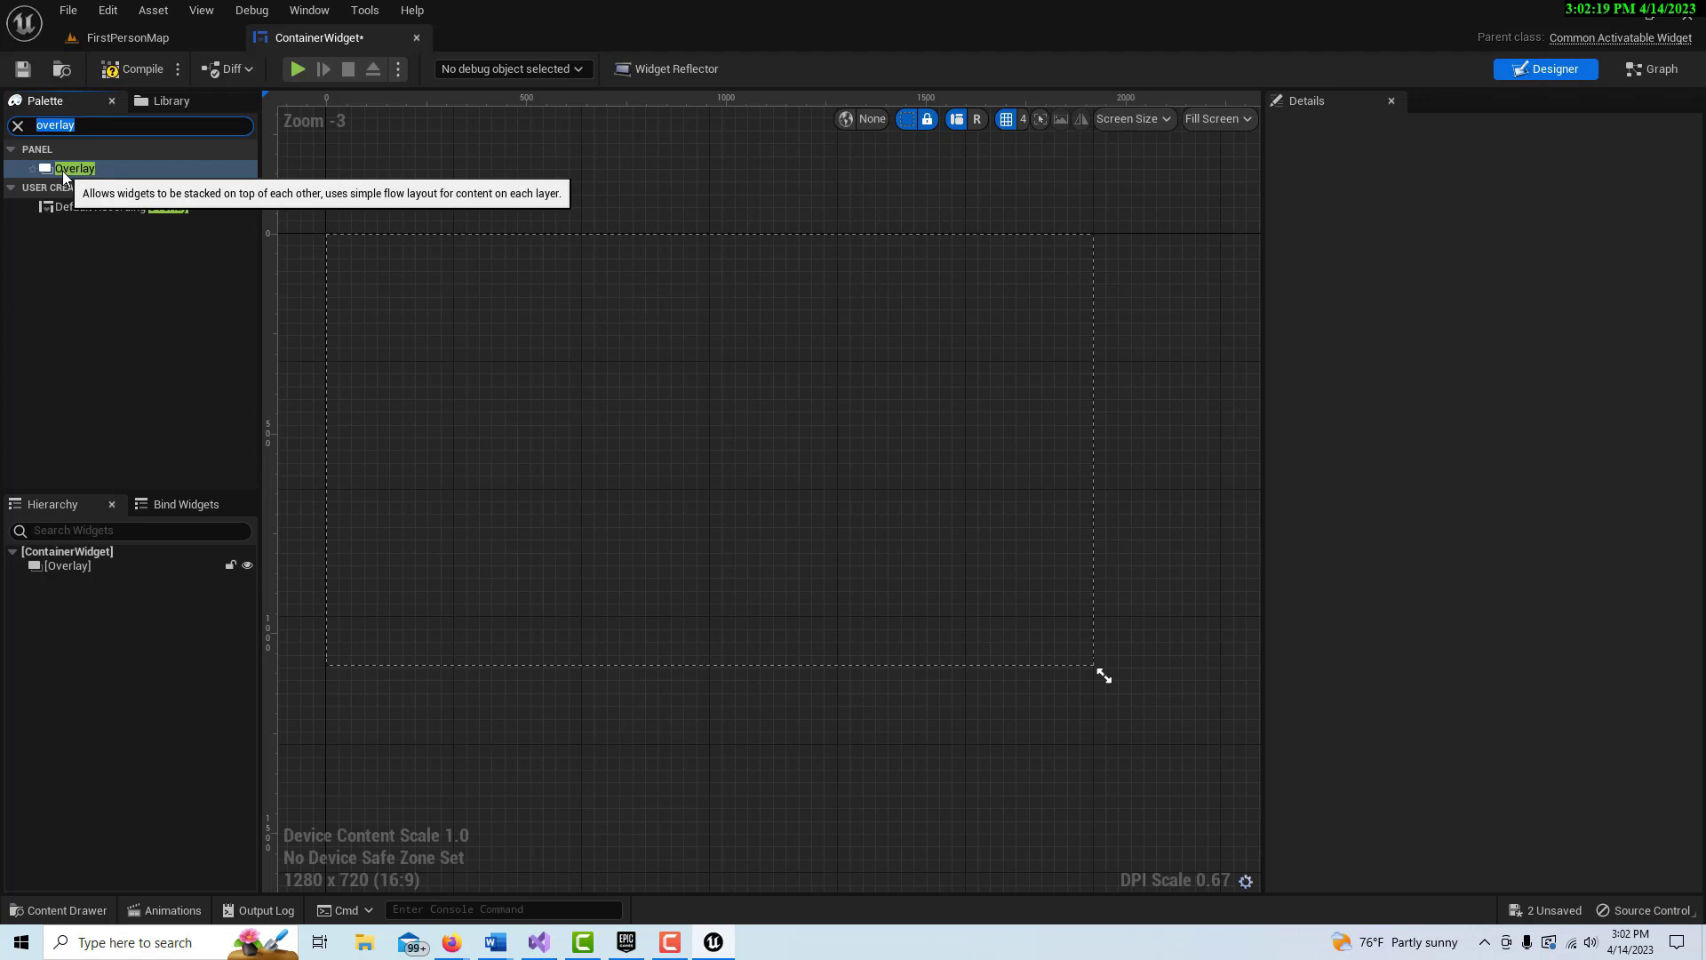
# Step: Drop a Common Activatable Widget Stack into the Overlay and set both alignments to Fill
pyautogui.press('BackSpace')
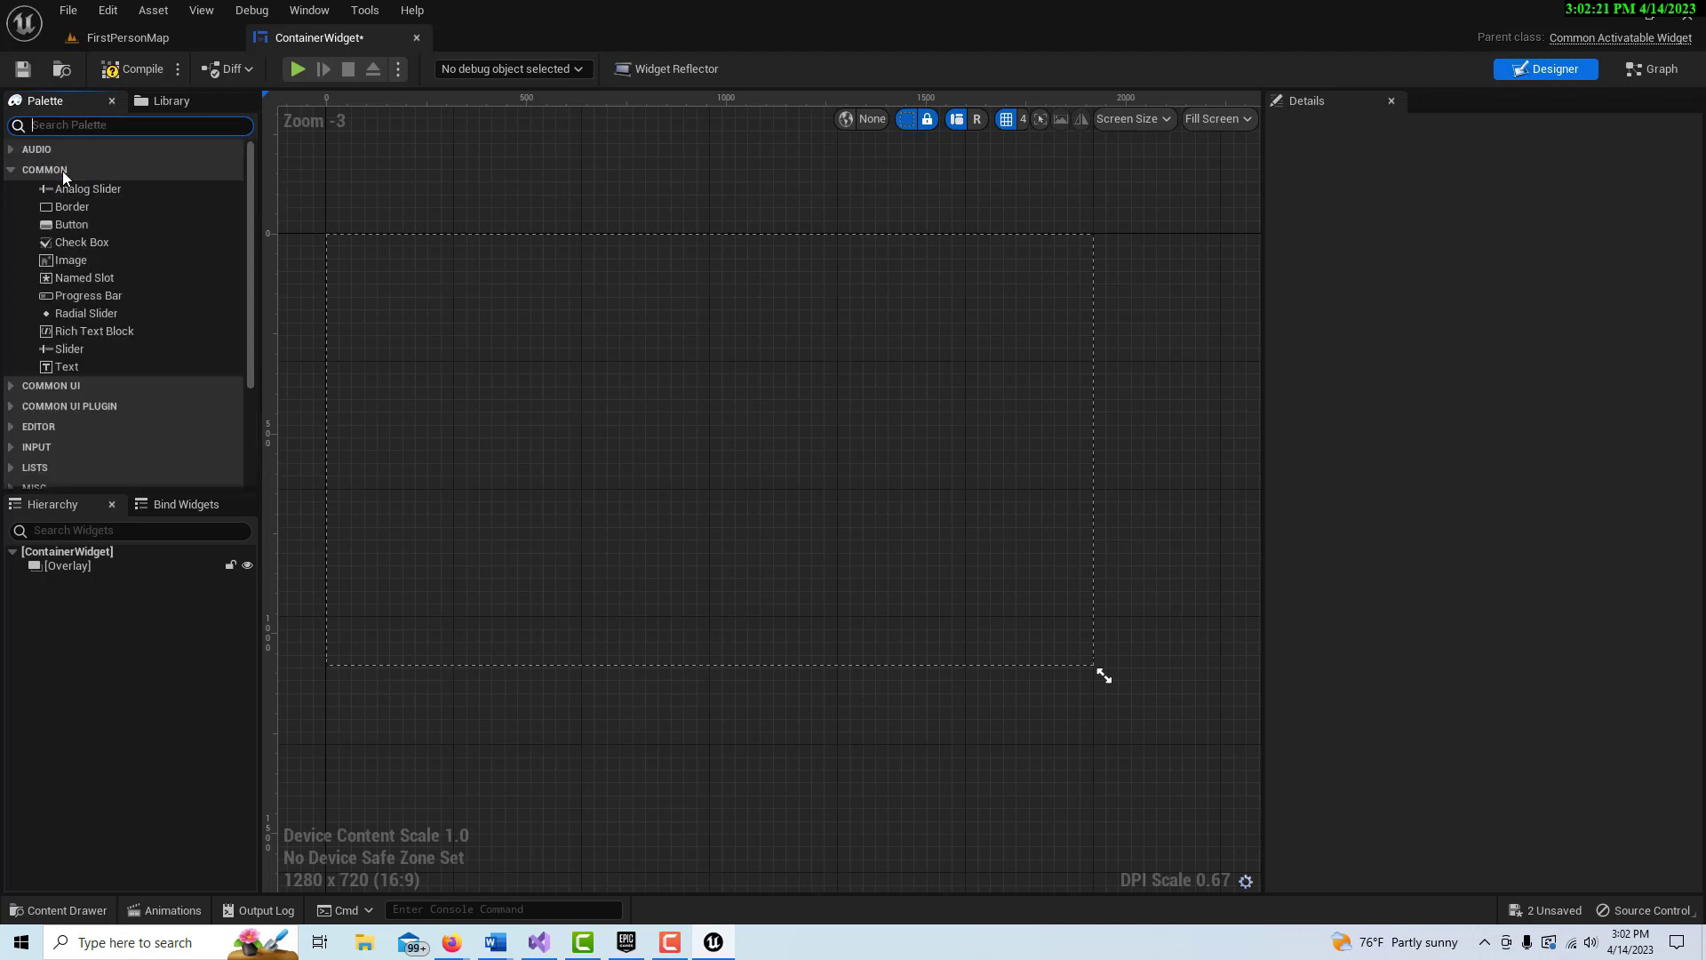
pyautogui.write('common activable wi')
pyautogui.press('BackSpace')
pyautogui.press('BackSpace')
pyautogui.press('BackSpace')
pyautogui.press('BackSpace')
pyautogui.press('BackSpace')
pyautogui.press('BackSpace')
pyautogui.press('BackSpace')
pyautogui.press('BackSpace')
pyautogui.press('BackSpace')
pyautogui.press('BackSpace')
pyautogui.press('BackSpace')
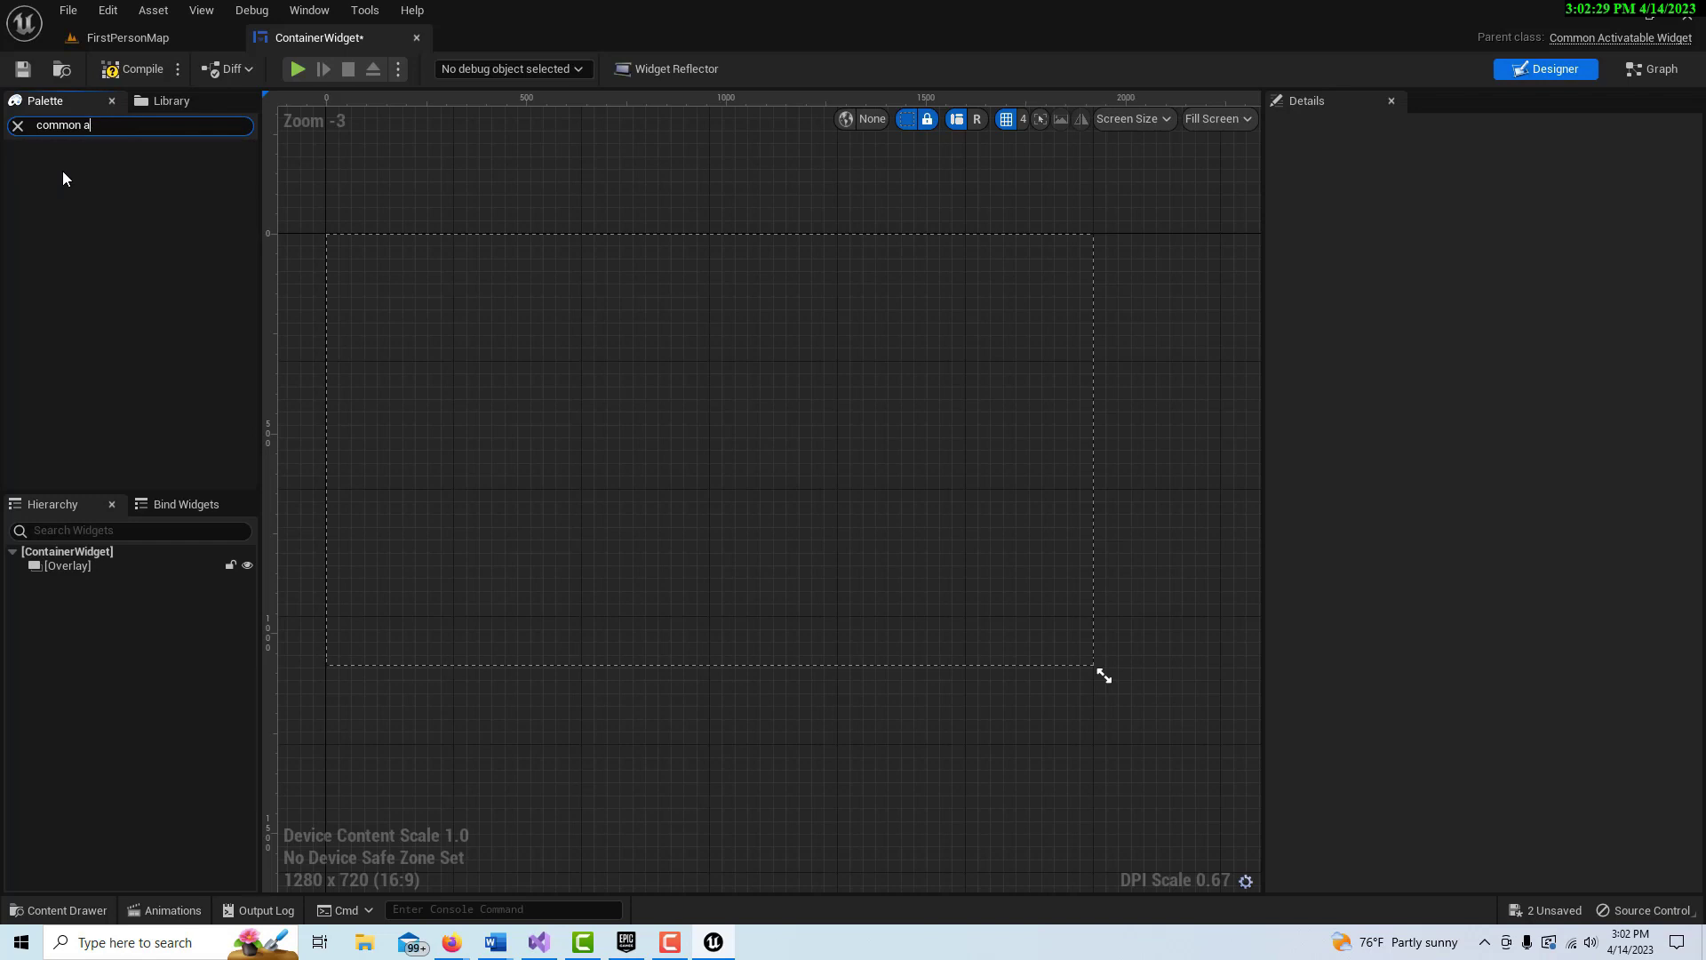
pyautogui.write('widget')
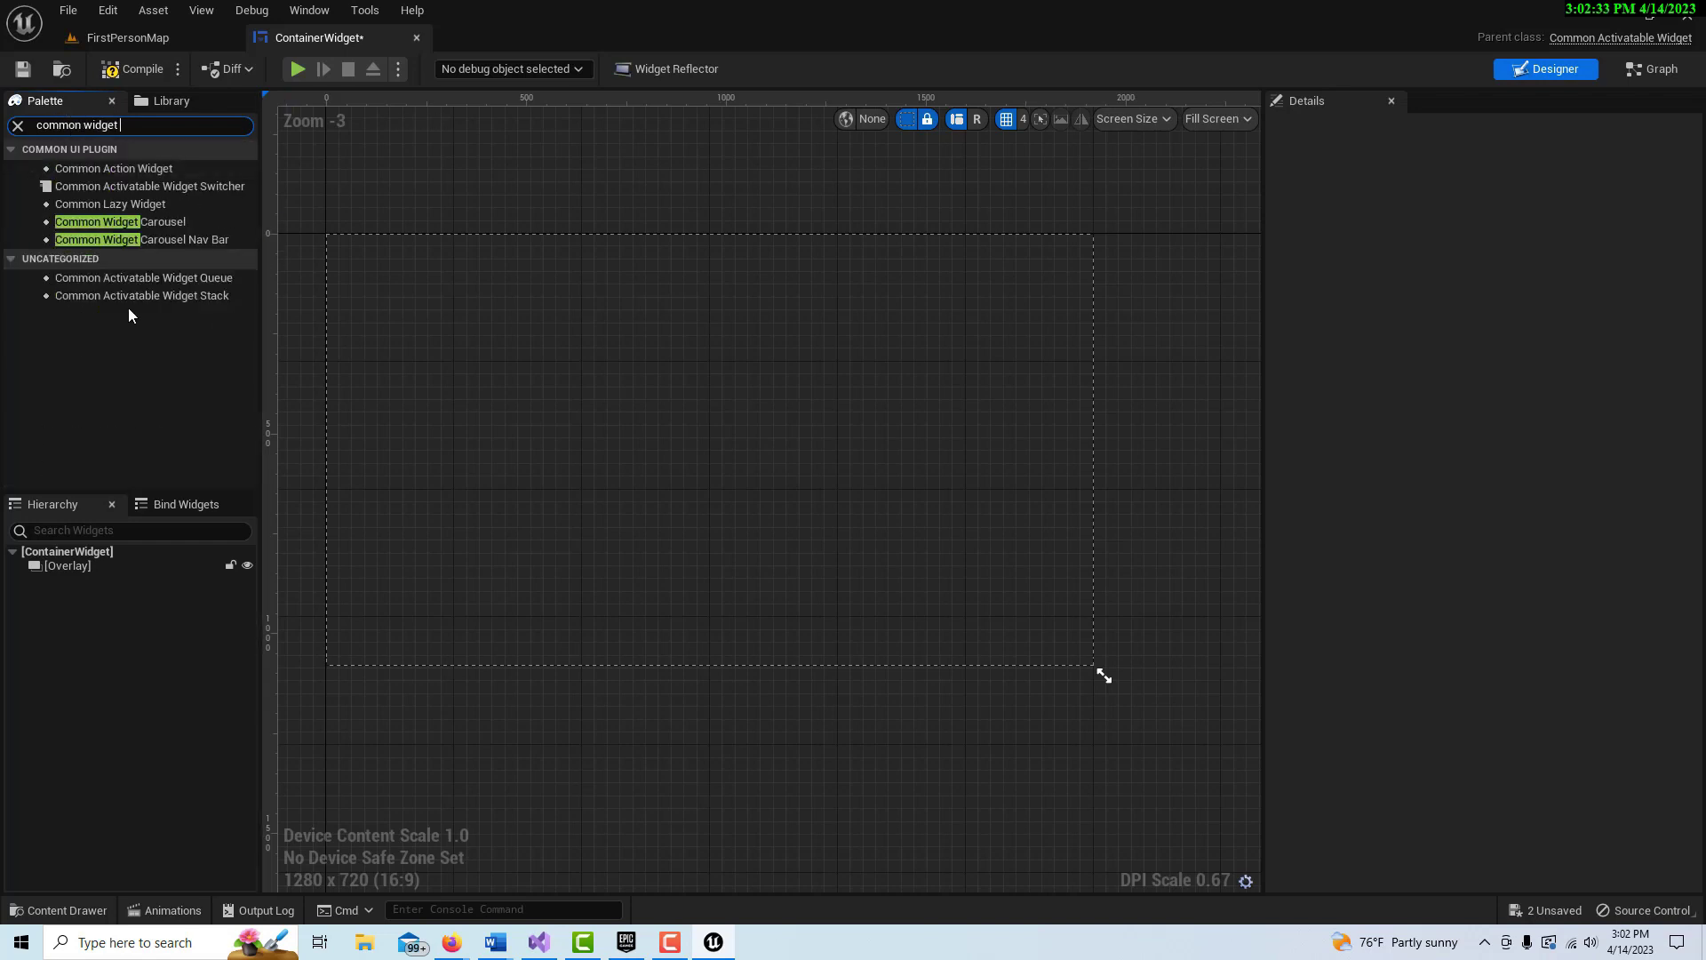
pyautogui.moveTo(154, 303)
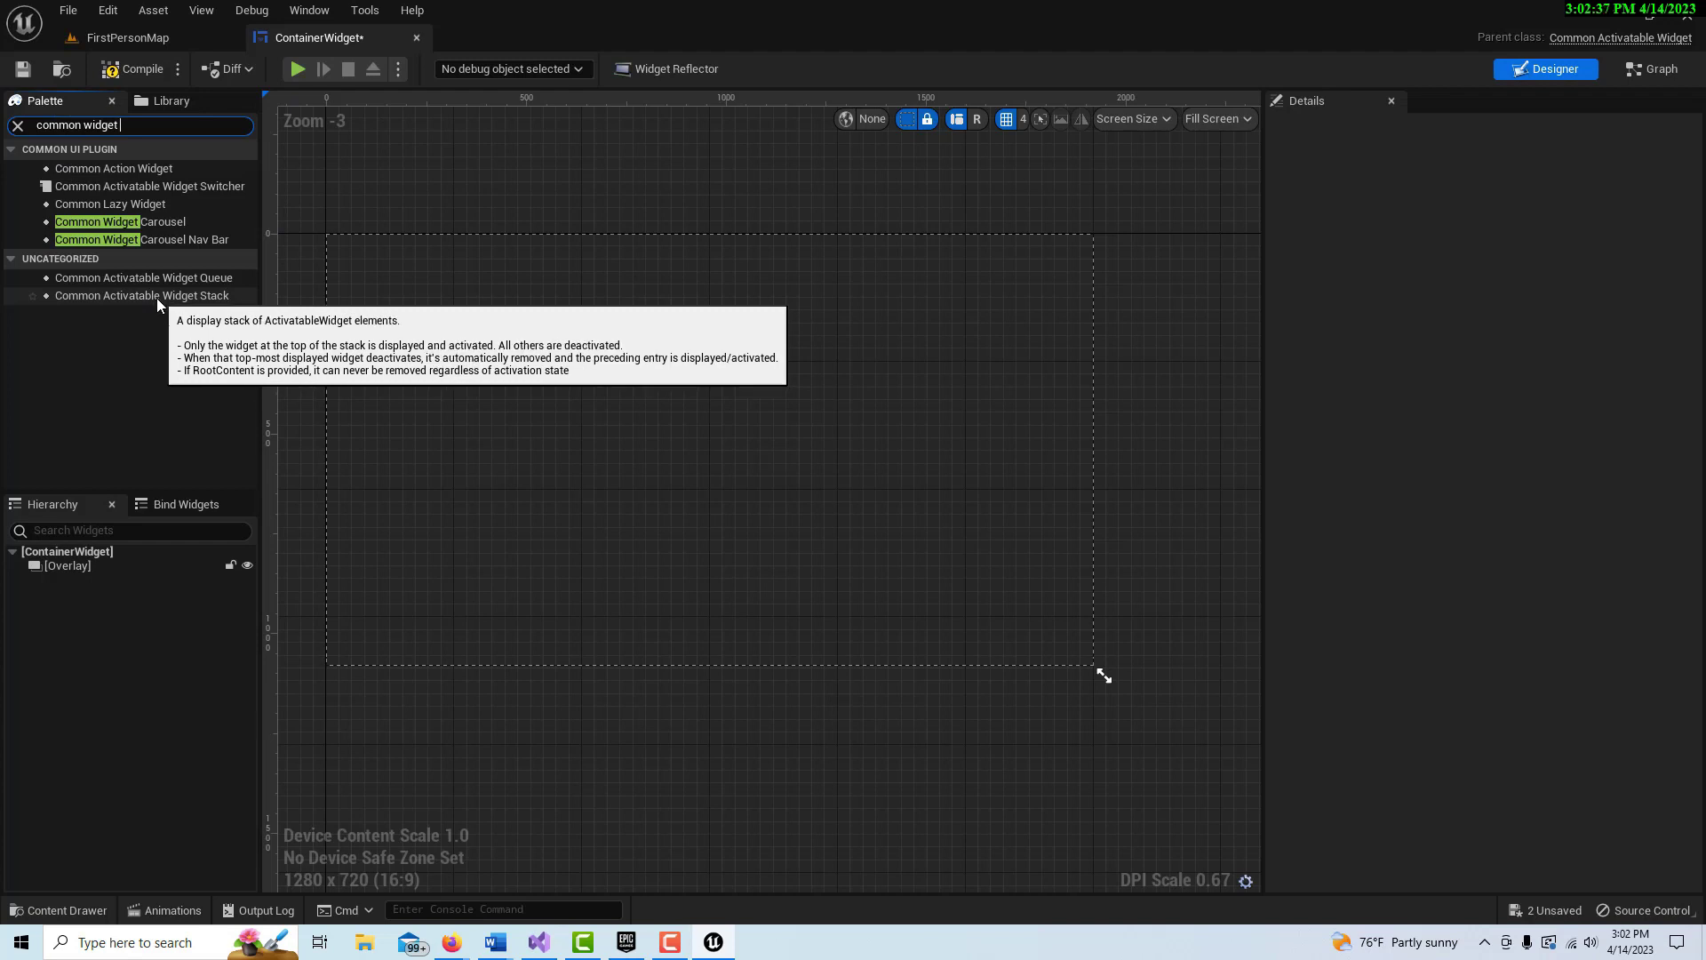
pyautogui.moveTo(156, 296); pyautogui.dragTo(89, 564)
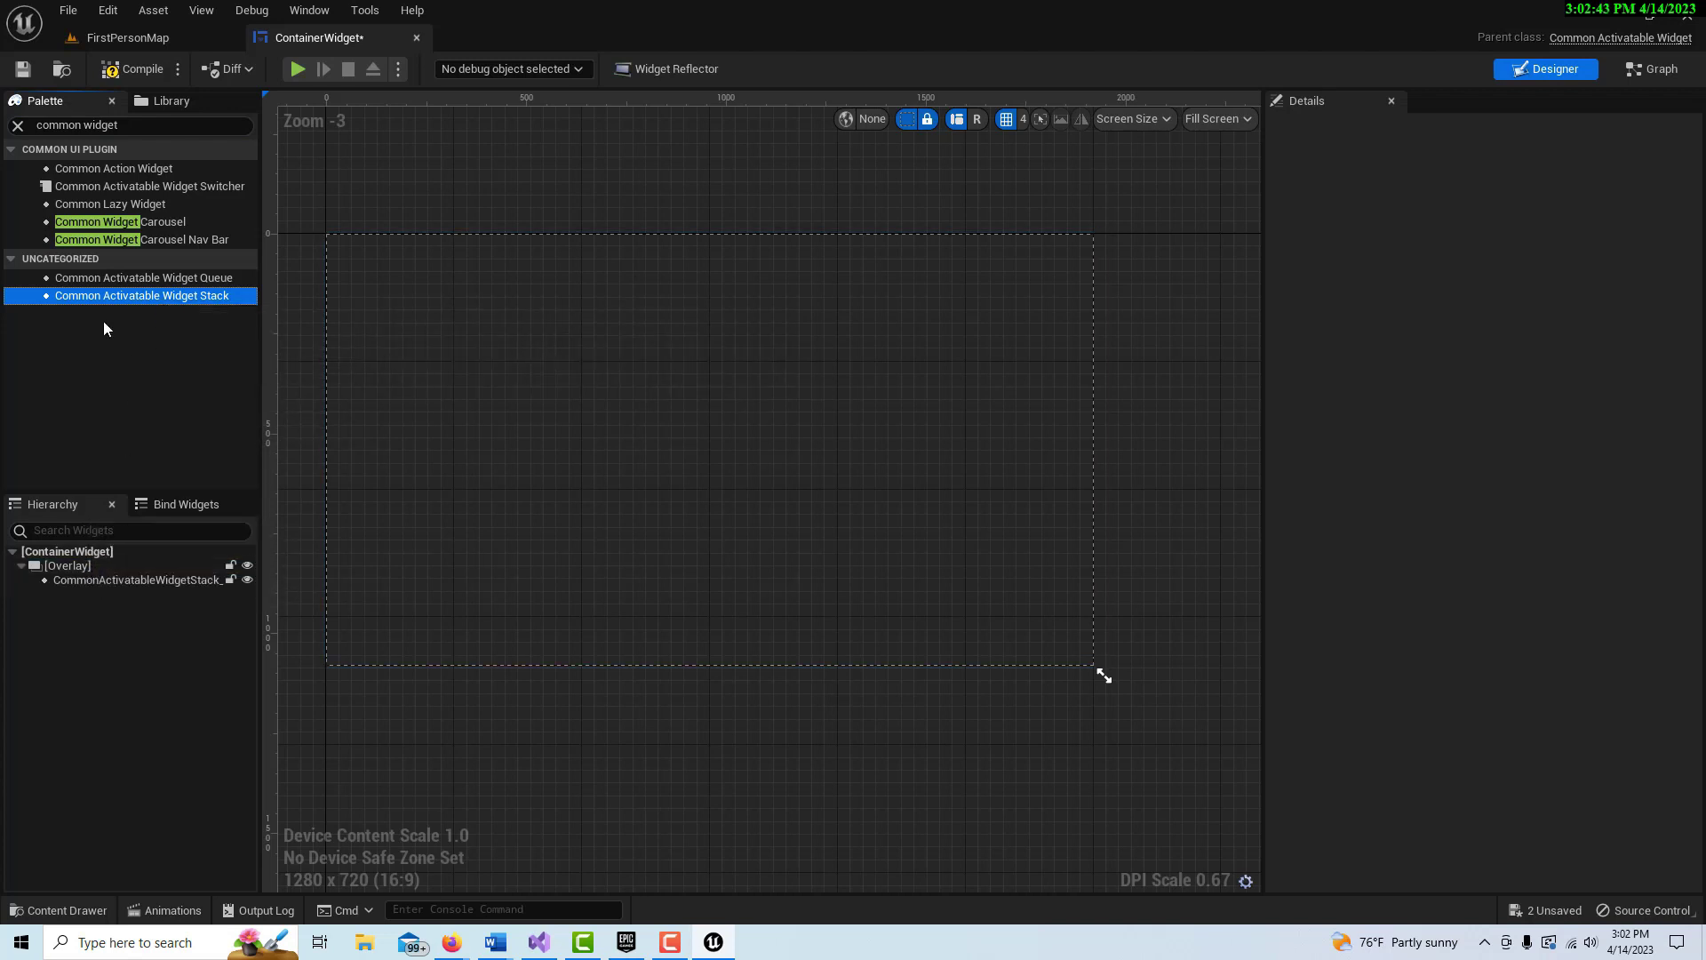
pyautogui.click(114, 579)
pyautogui.click(1548, 239)
pyautogui.click(1549, 264)
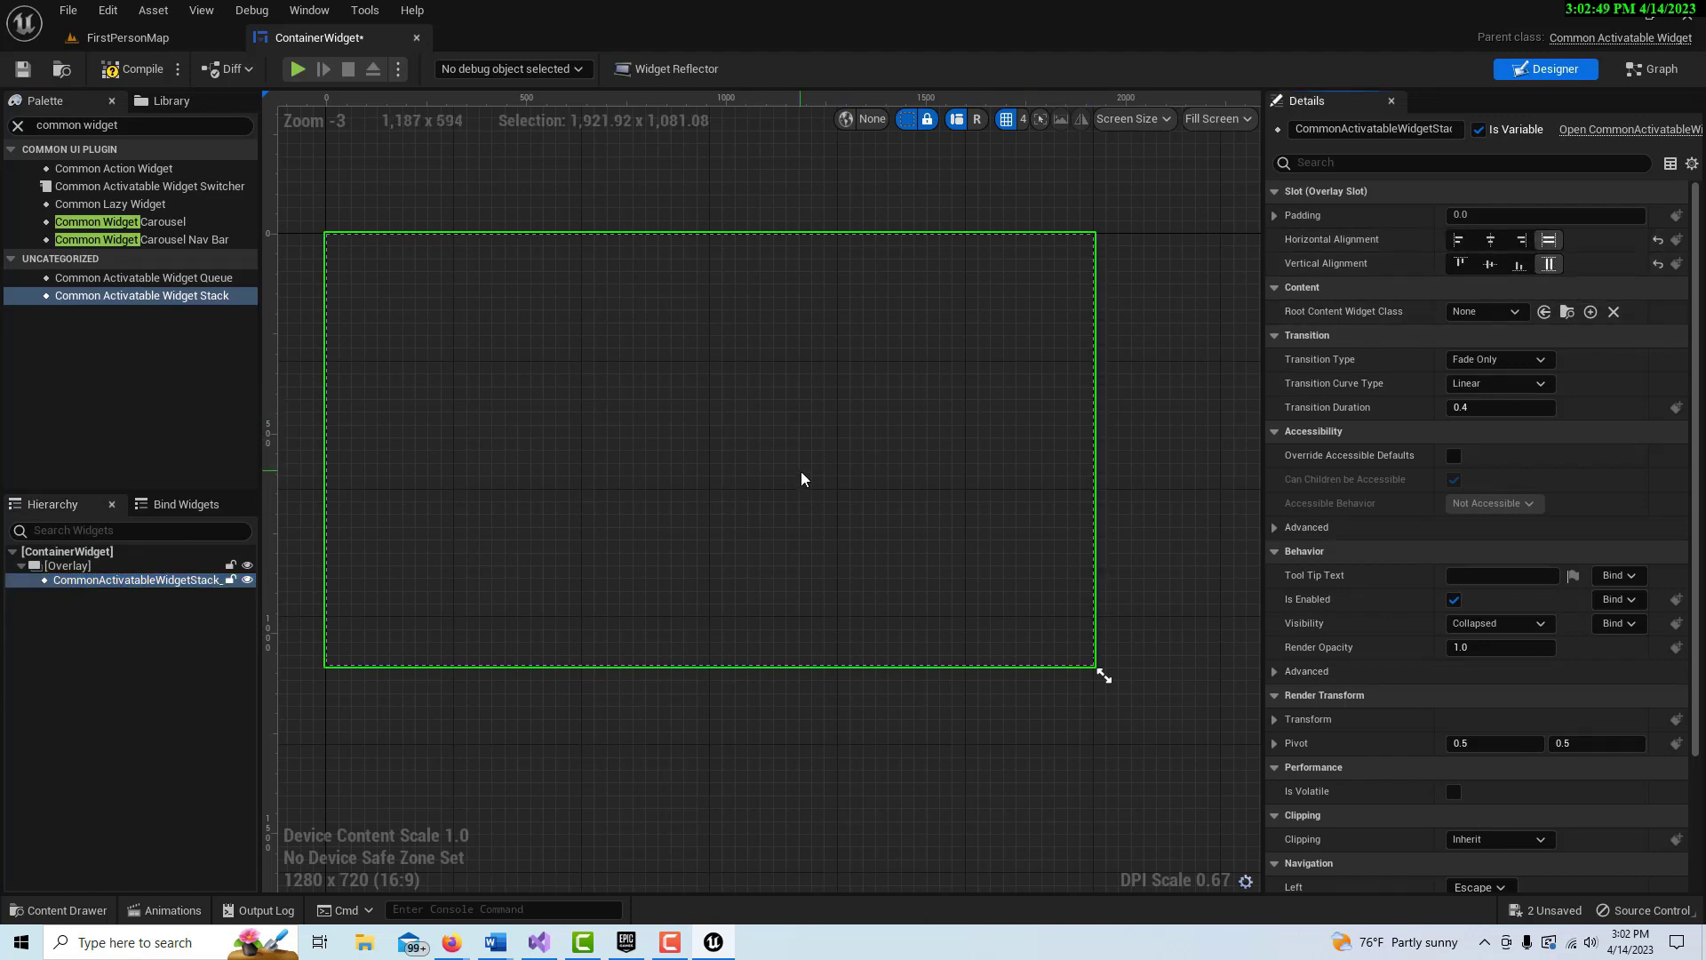
# Step: Rename the widget stack to MainMenu in the Details panel
pyautogui.click(1655, 76)
pyautogui.moveTo(1464, 343); pyautogui.dragTo(1191, 370, button='right')
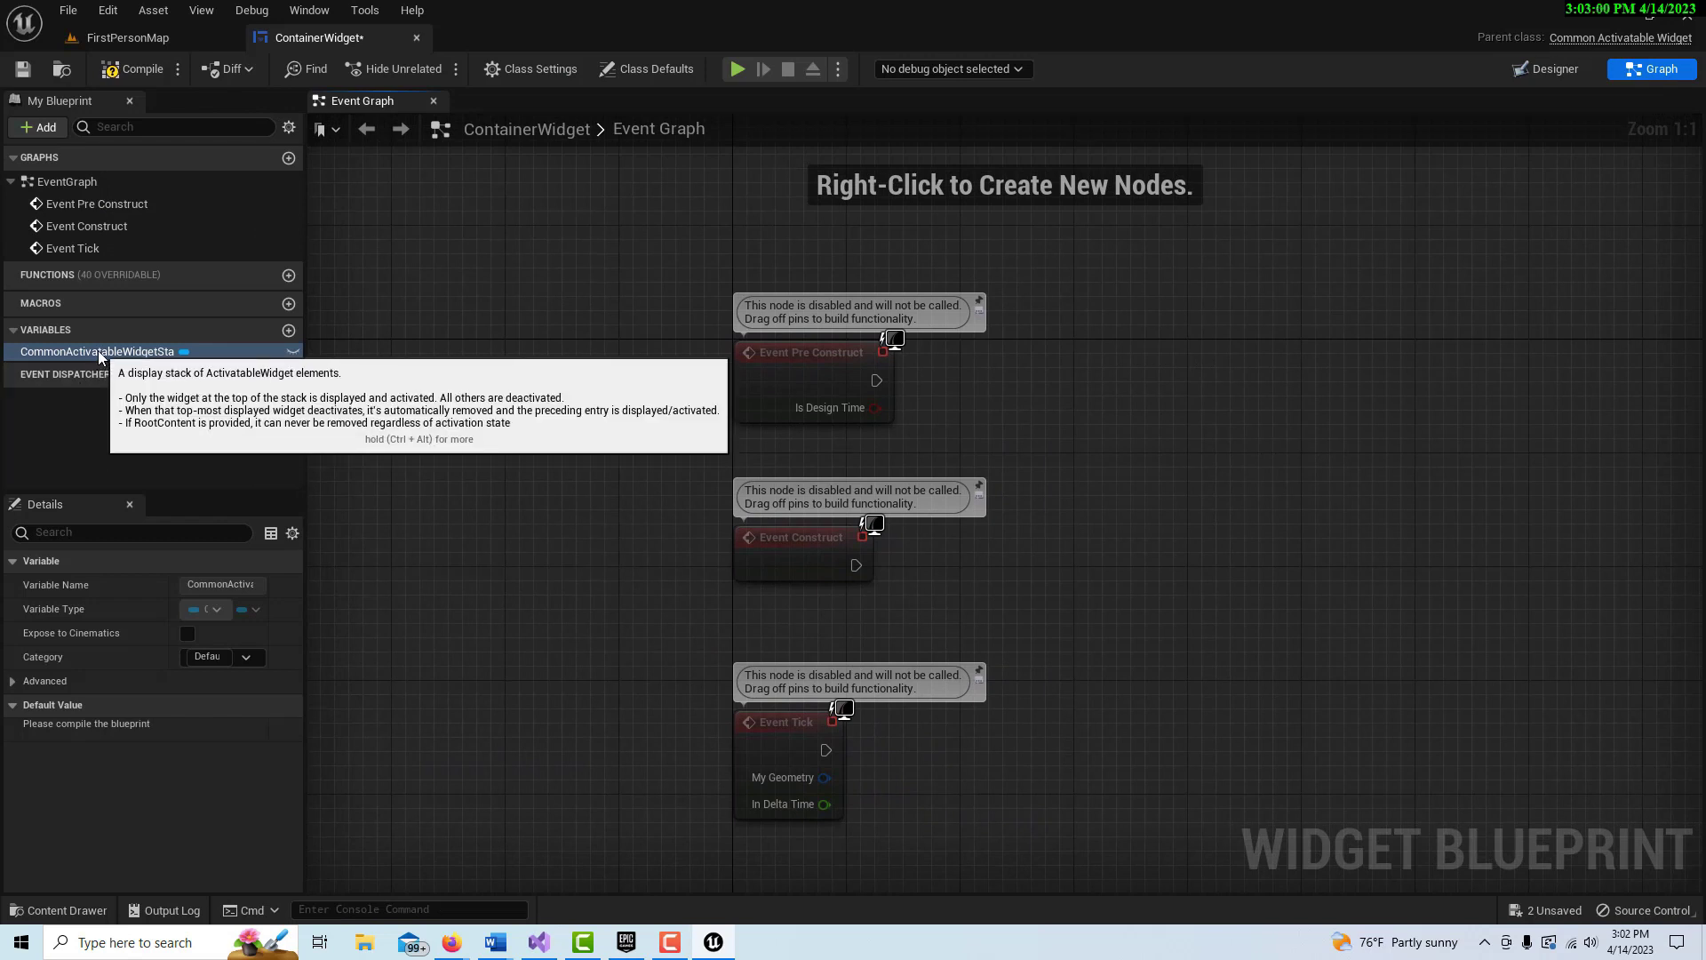
pyautogui.click(1564, 70)
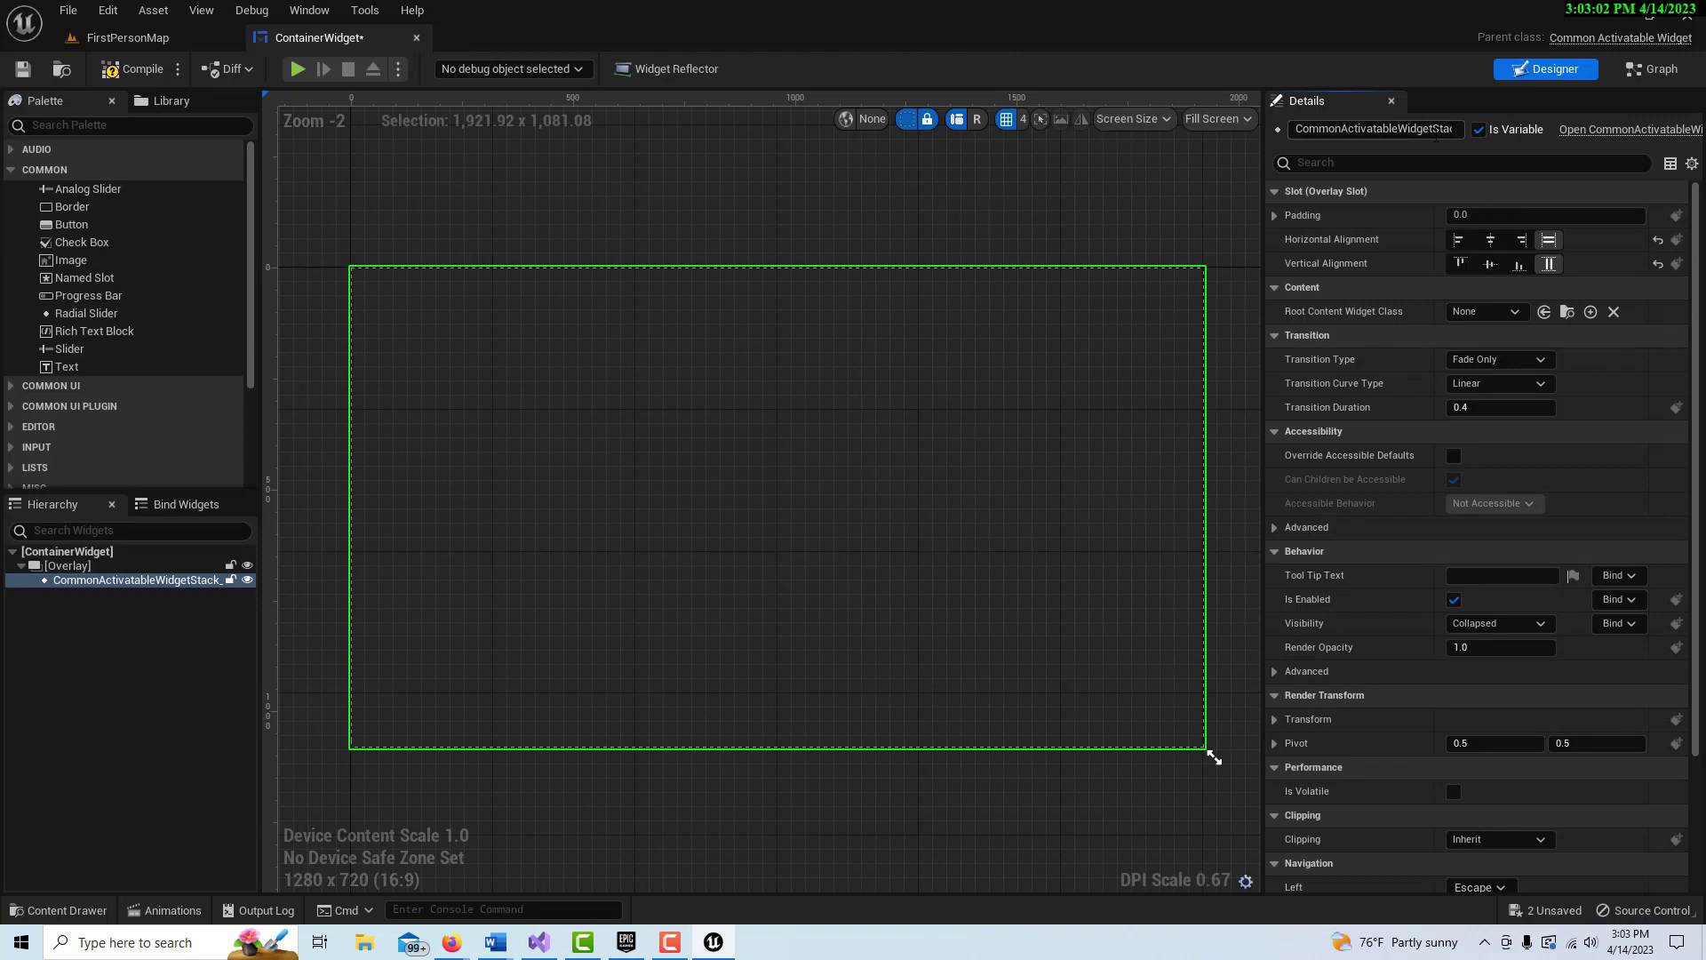
pyautogui.click(1293, 131)
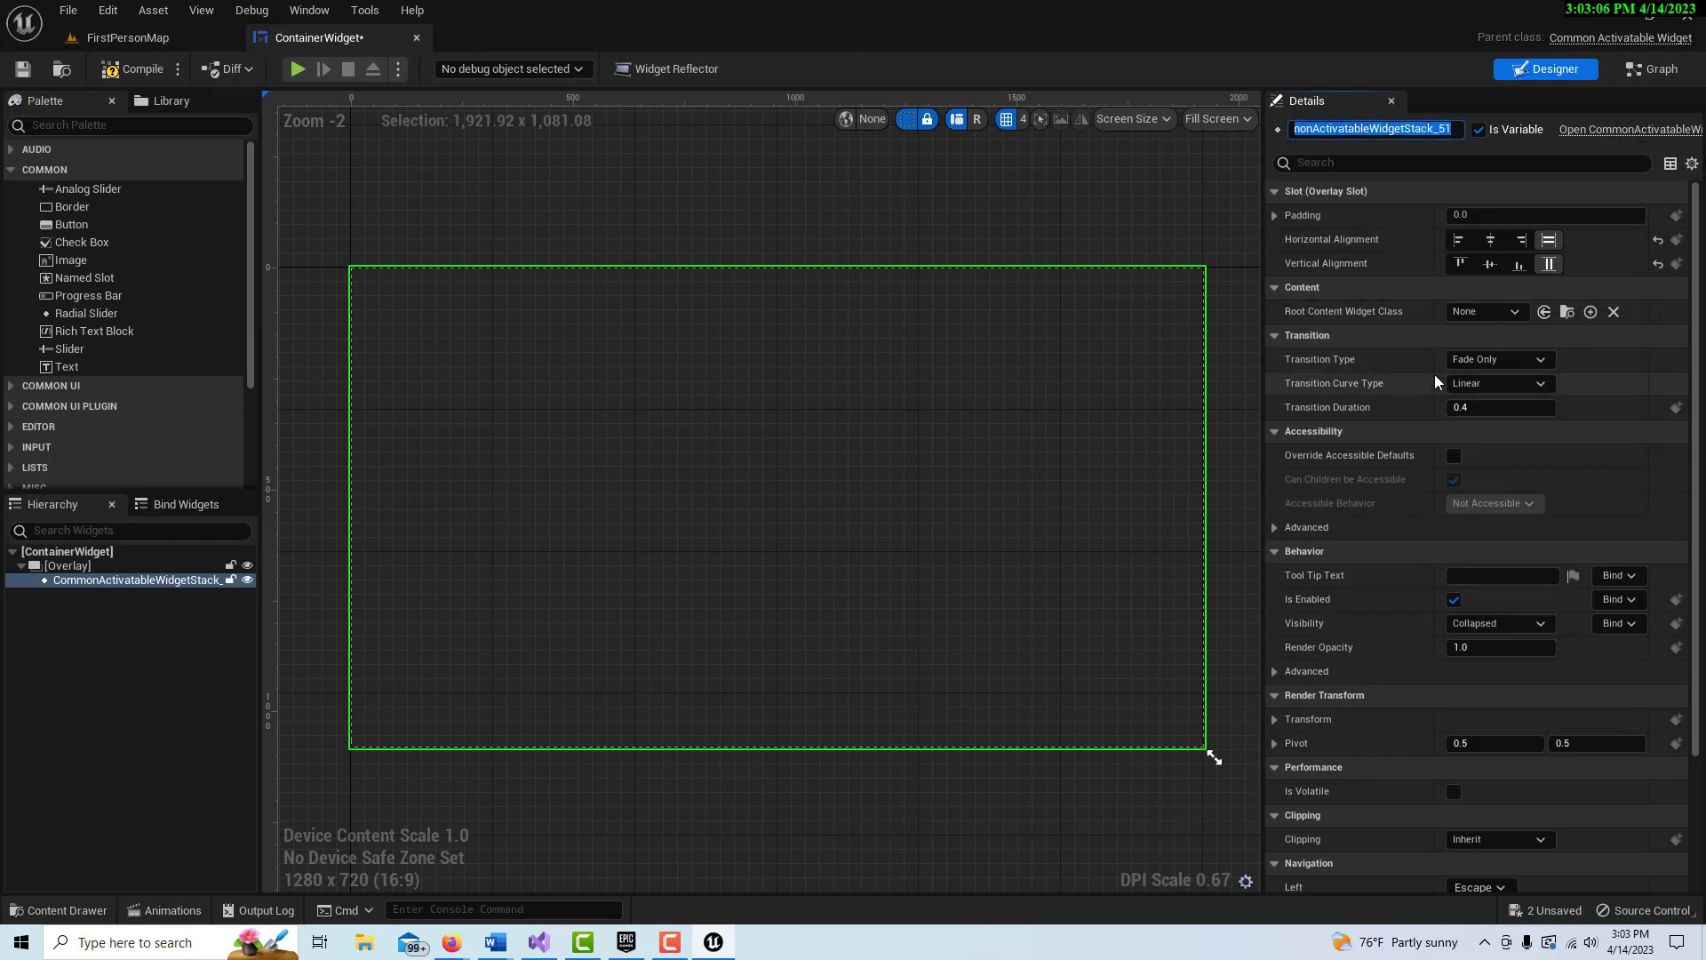
pyautogui.write('MainMe')
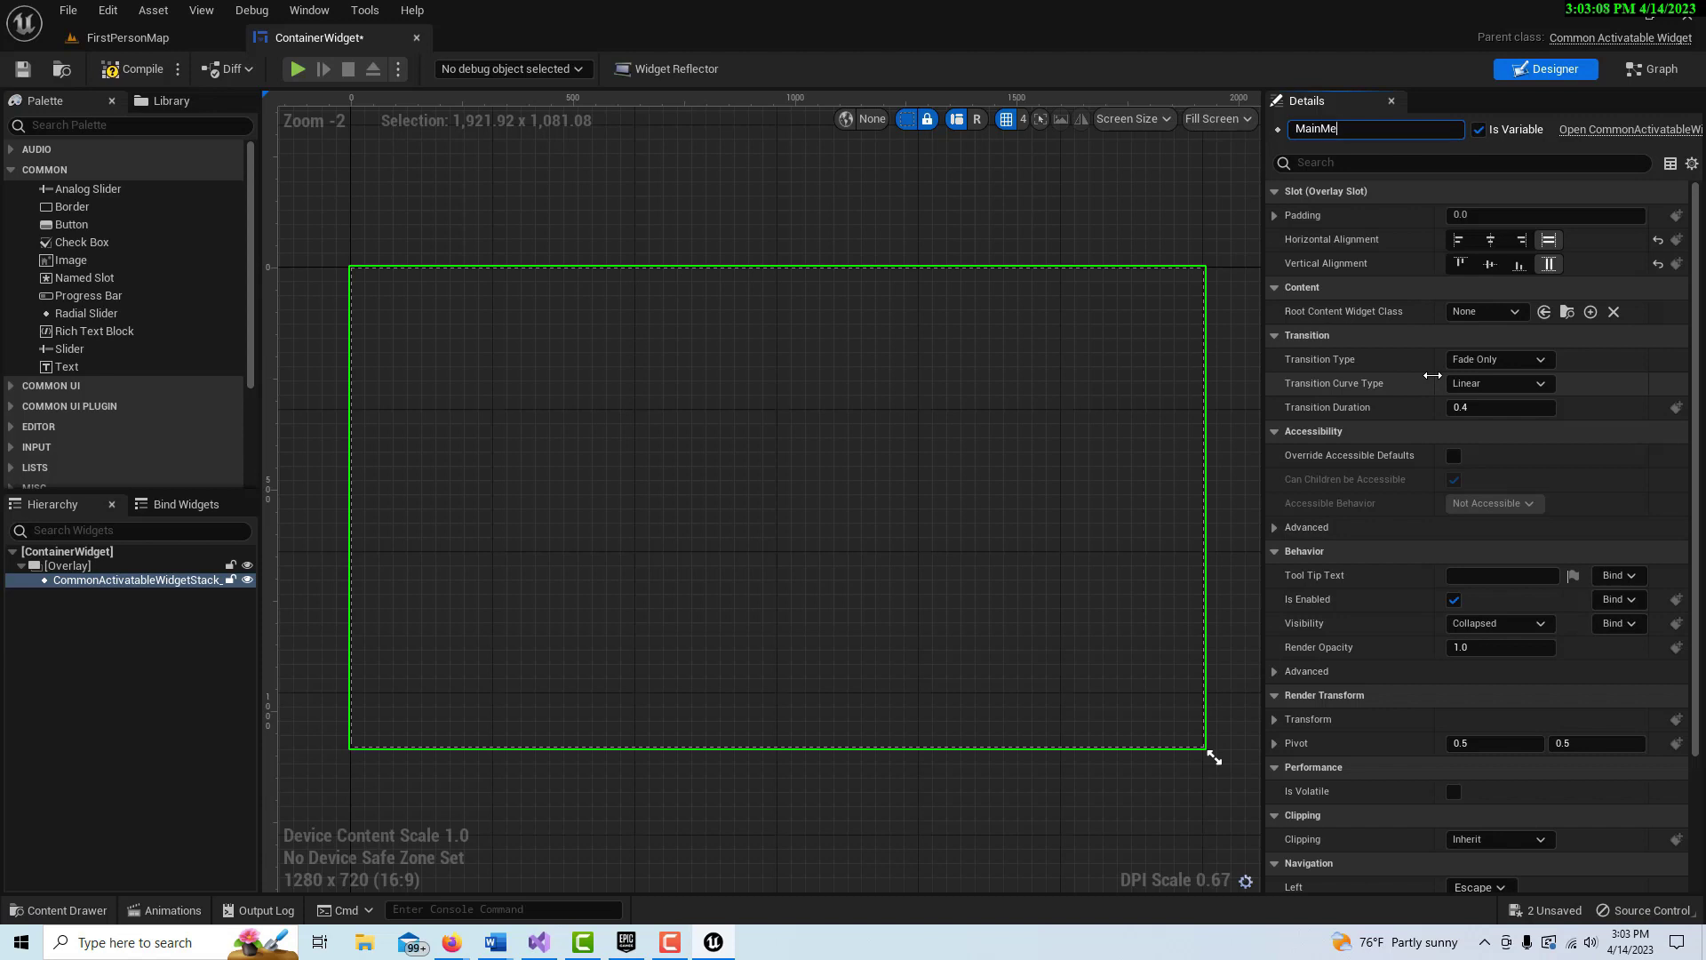
pyautogui.write('nu')
pyautogui.press('Return')
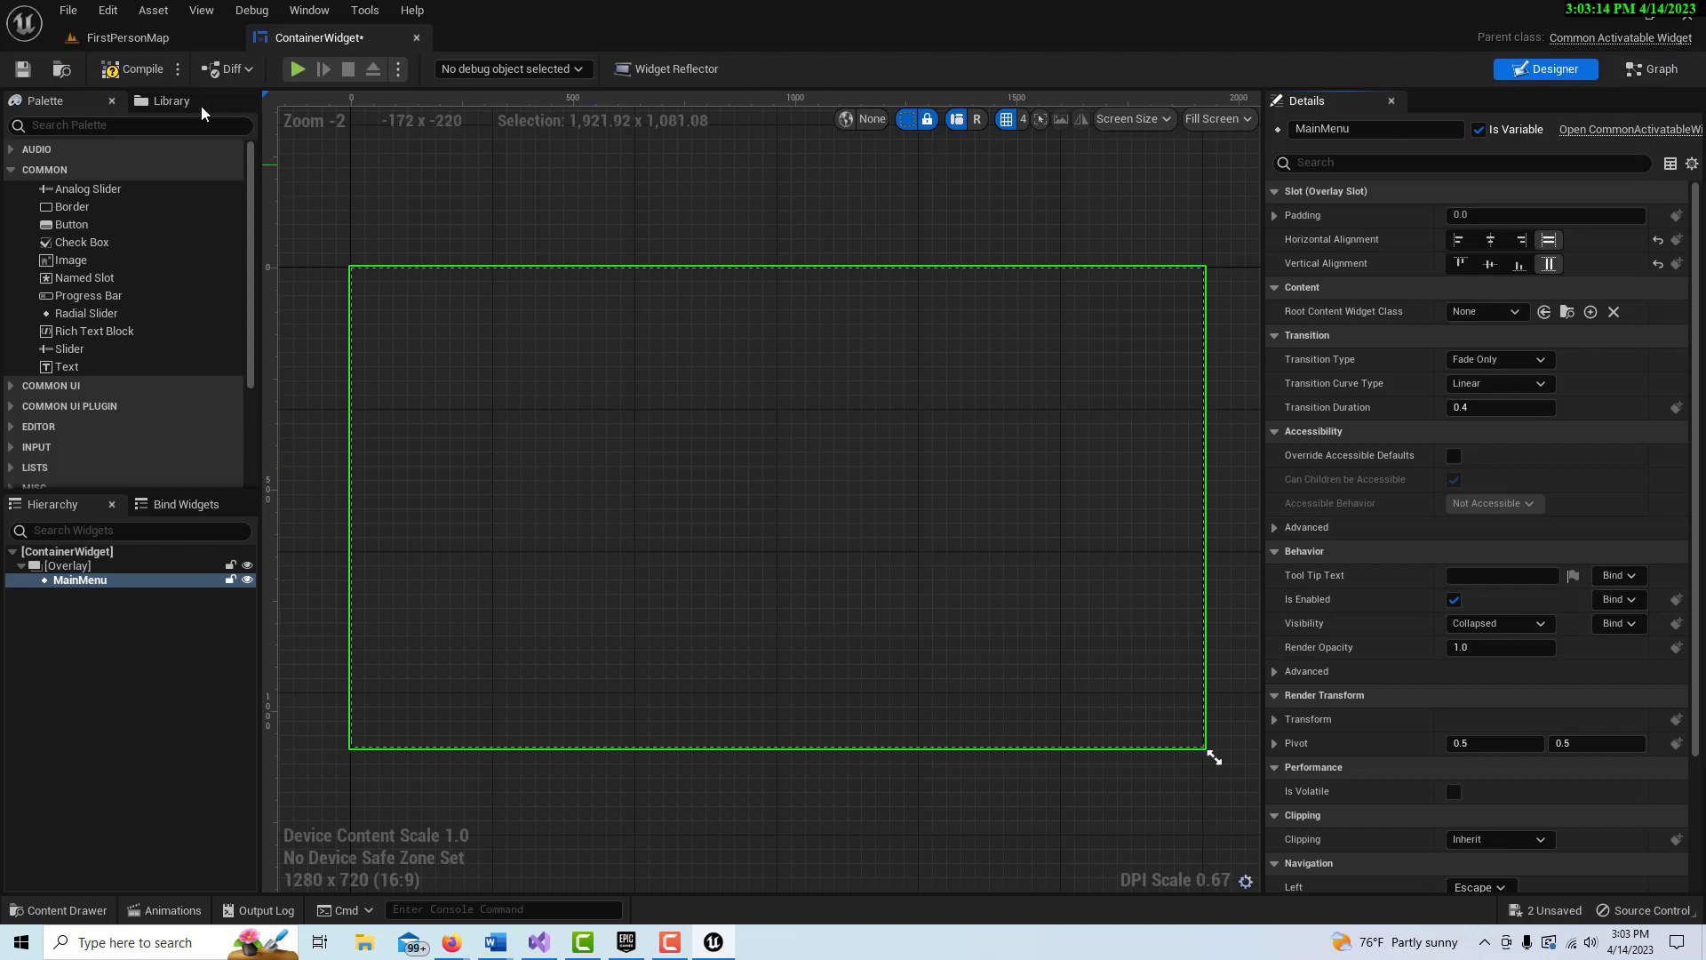
# Step: Compile and save ContainerWidget, then view its Event Graph
pyautogui.click(133, 69)
pyautogui.click(23, 70)
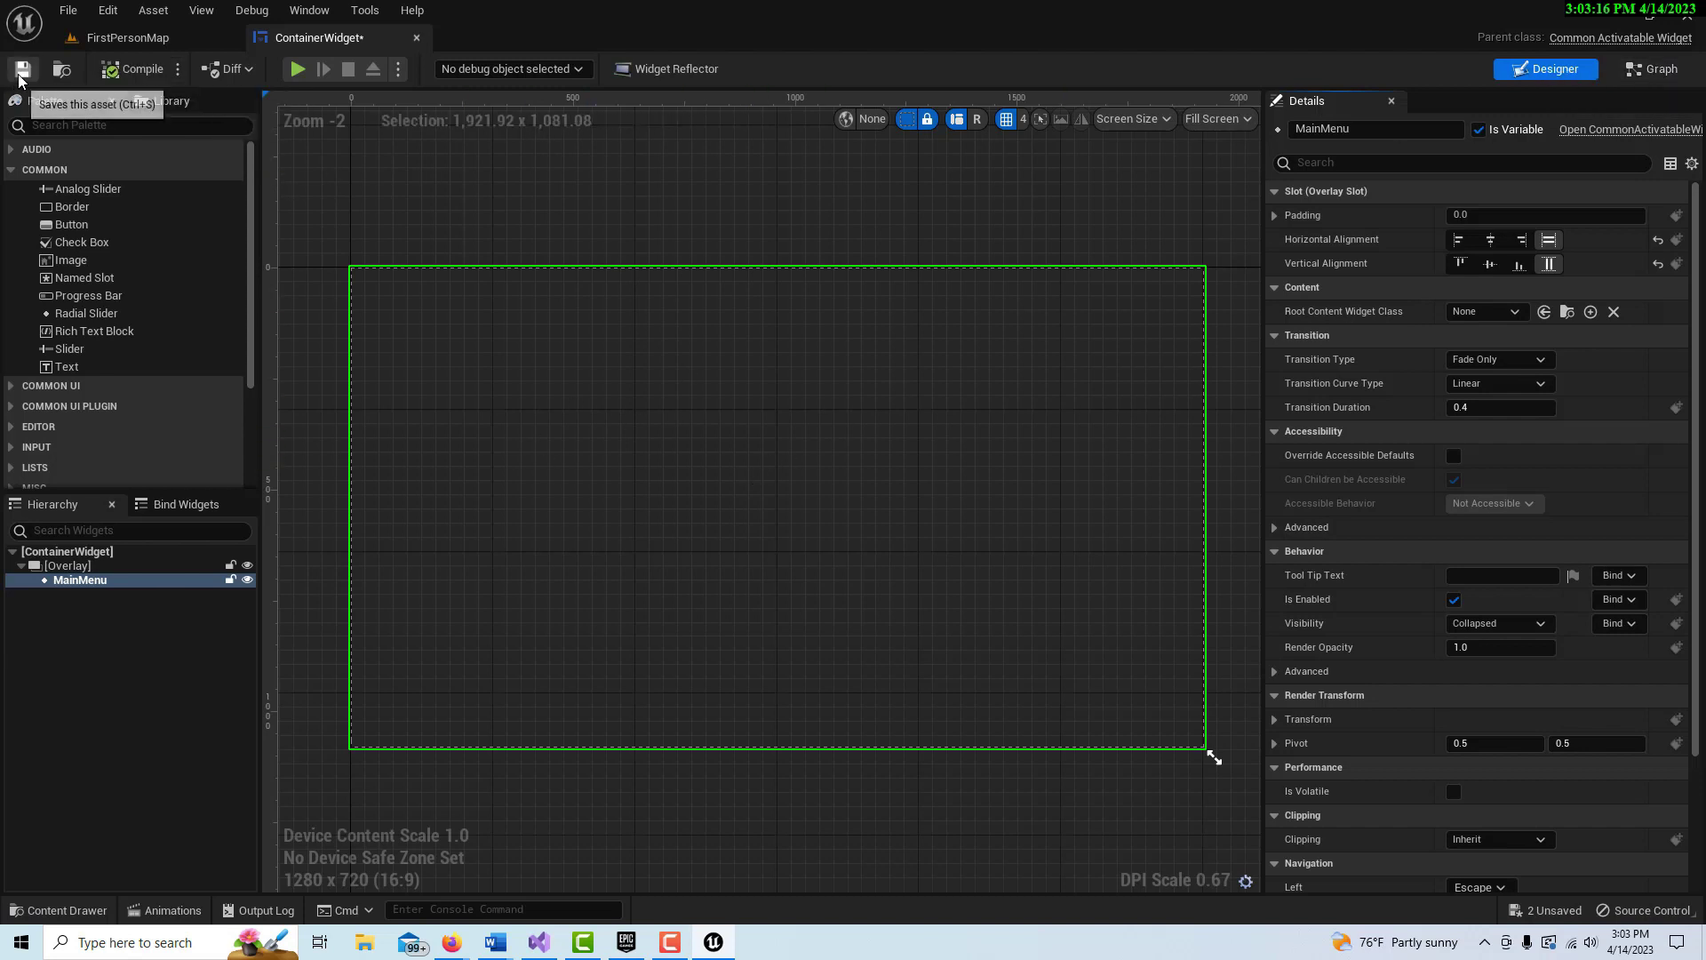
pyautogui.click(1646, 71)
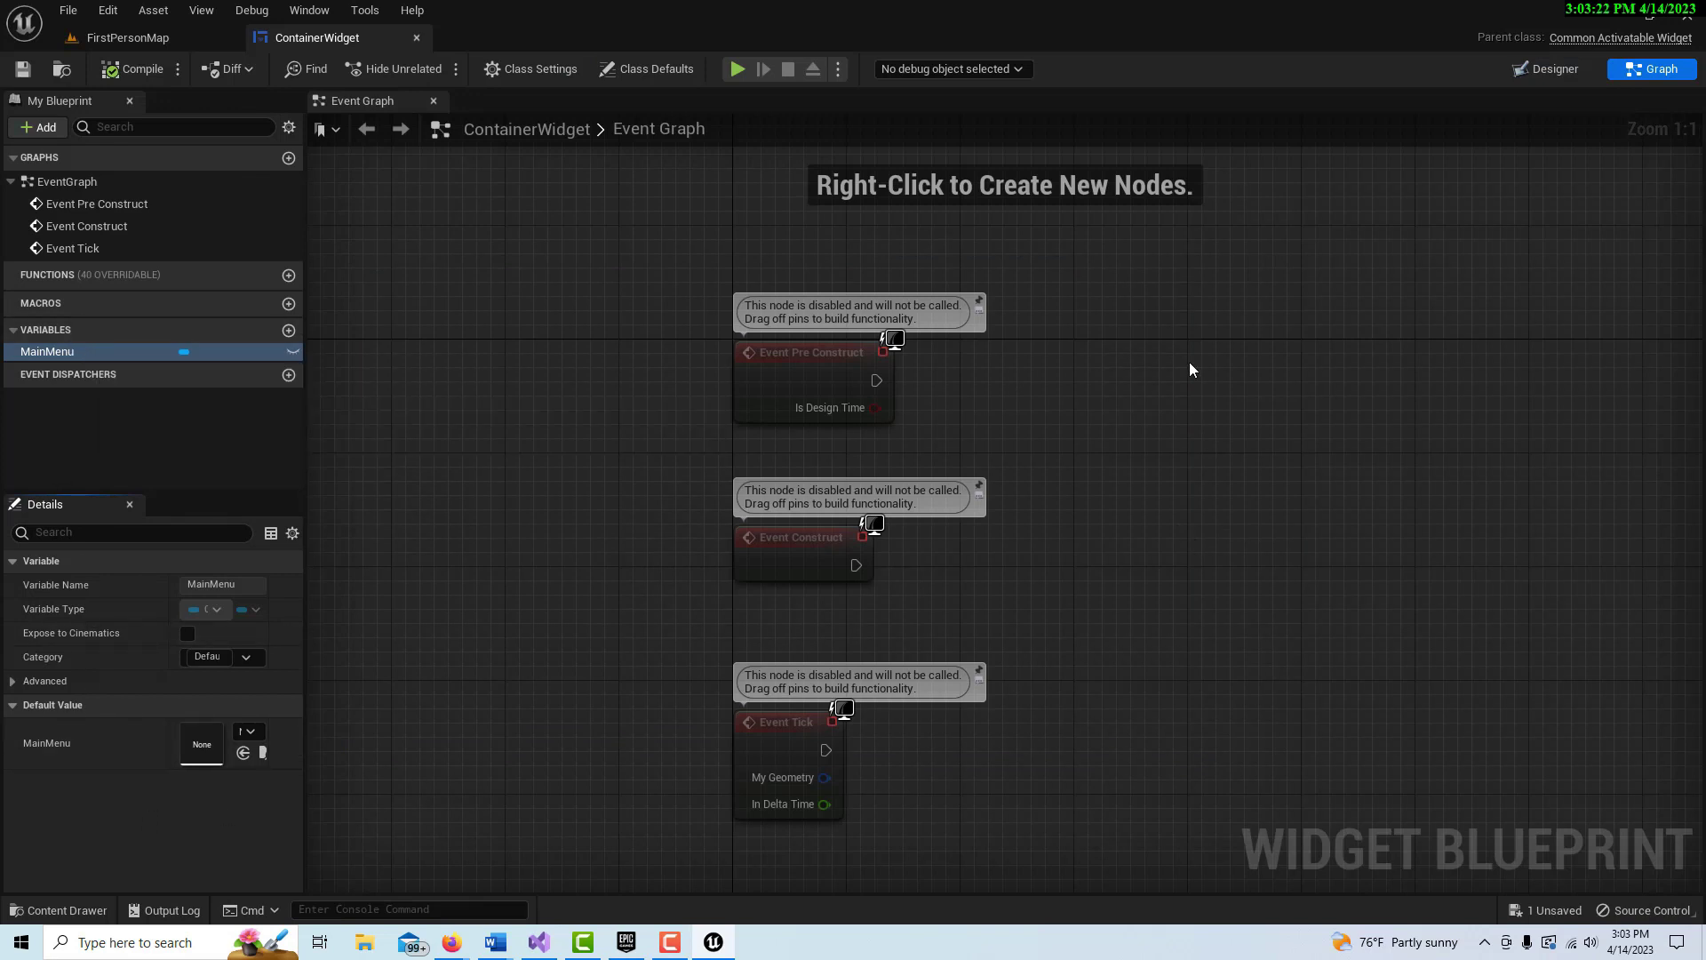
# Step: Add a custom event named PushMainMenu to the graph
pyautogui.rightClick(1131, 367)
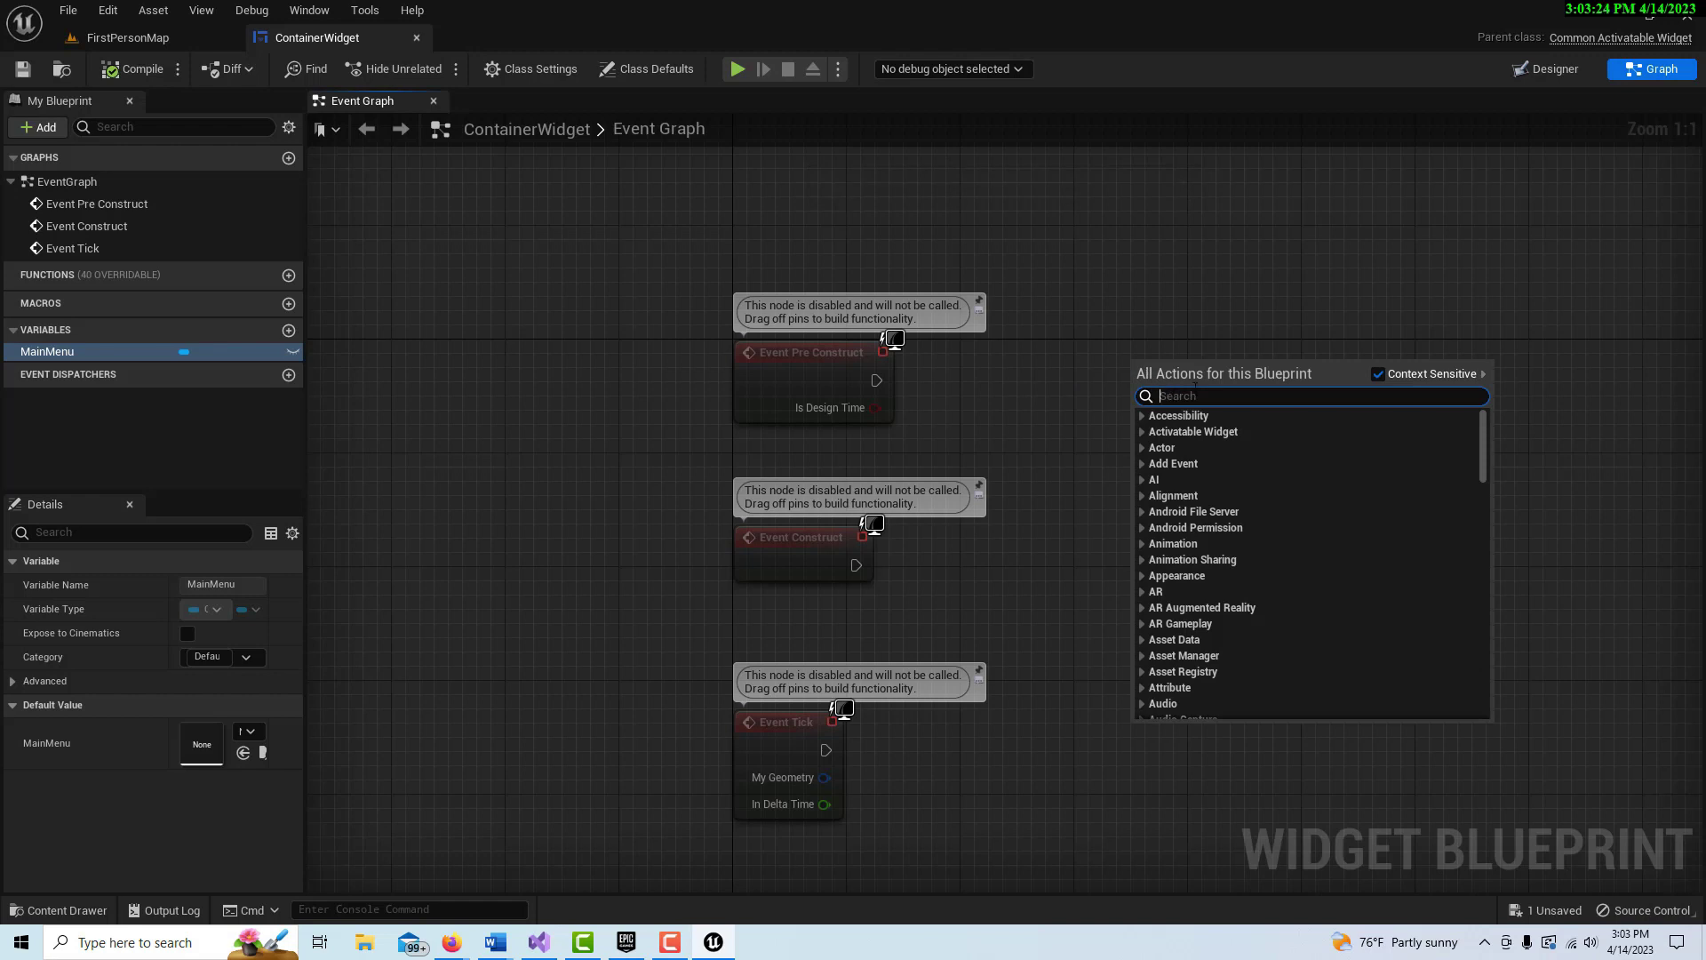
pyautogui.write('custom')
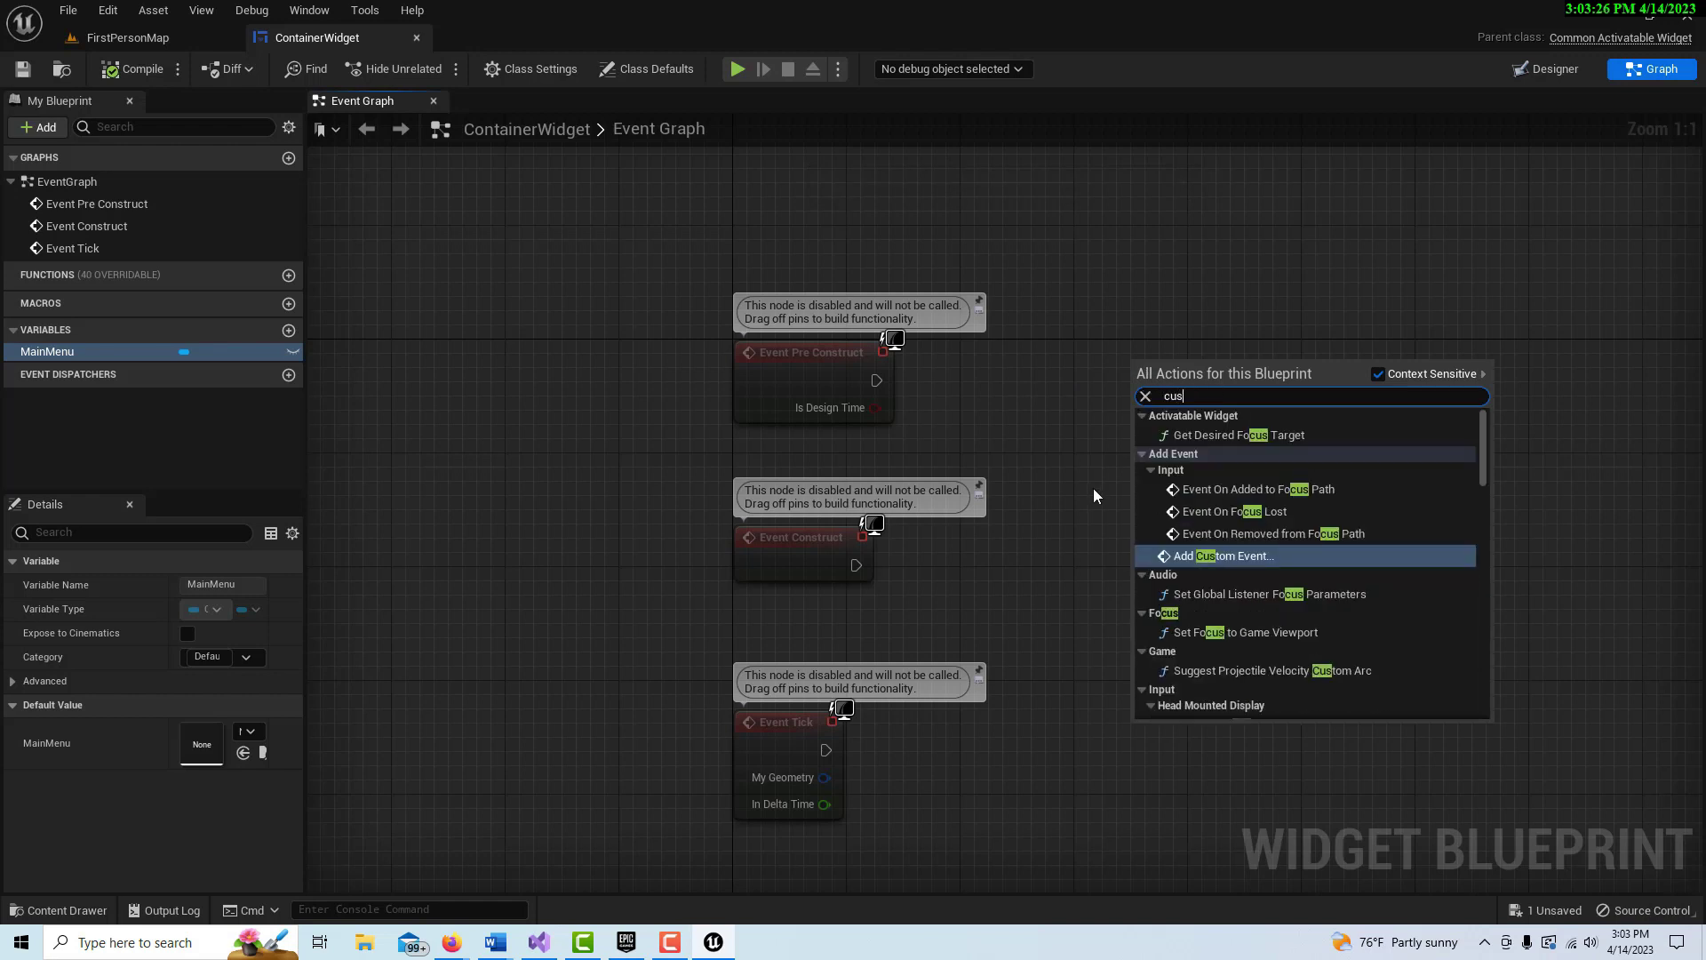
pyautogui.click(1282, 432)
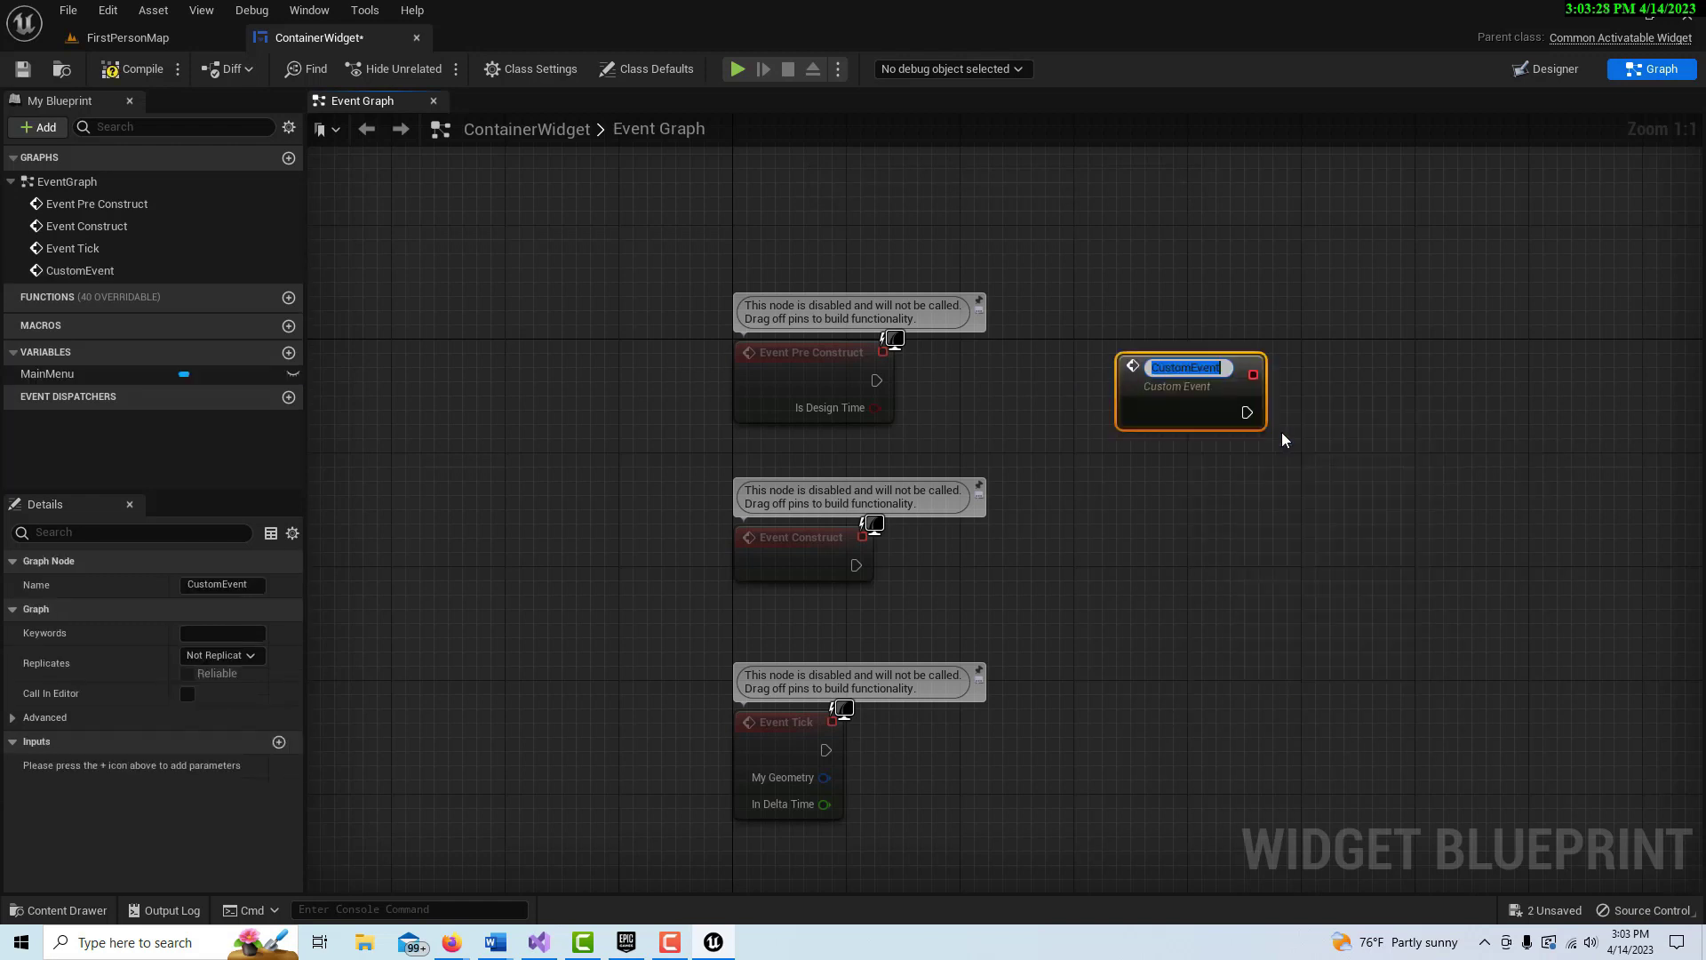
pyautogui.write('Push')
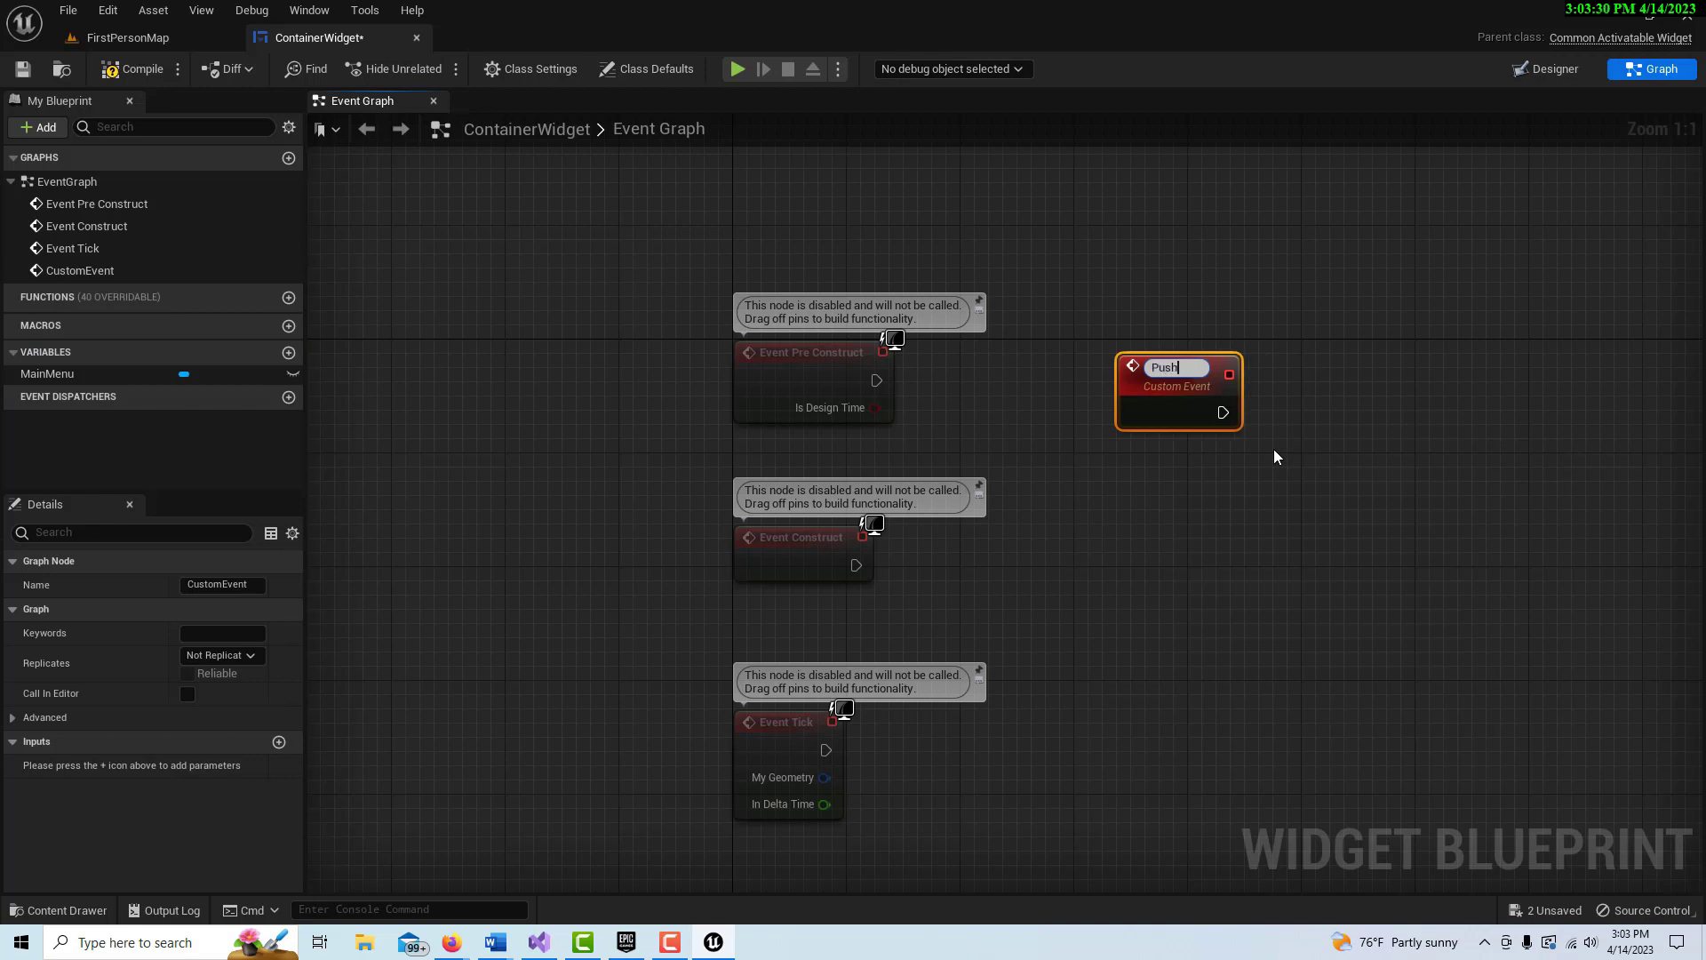
pyautogui.write('ManiM')
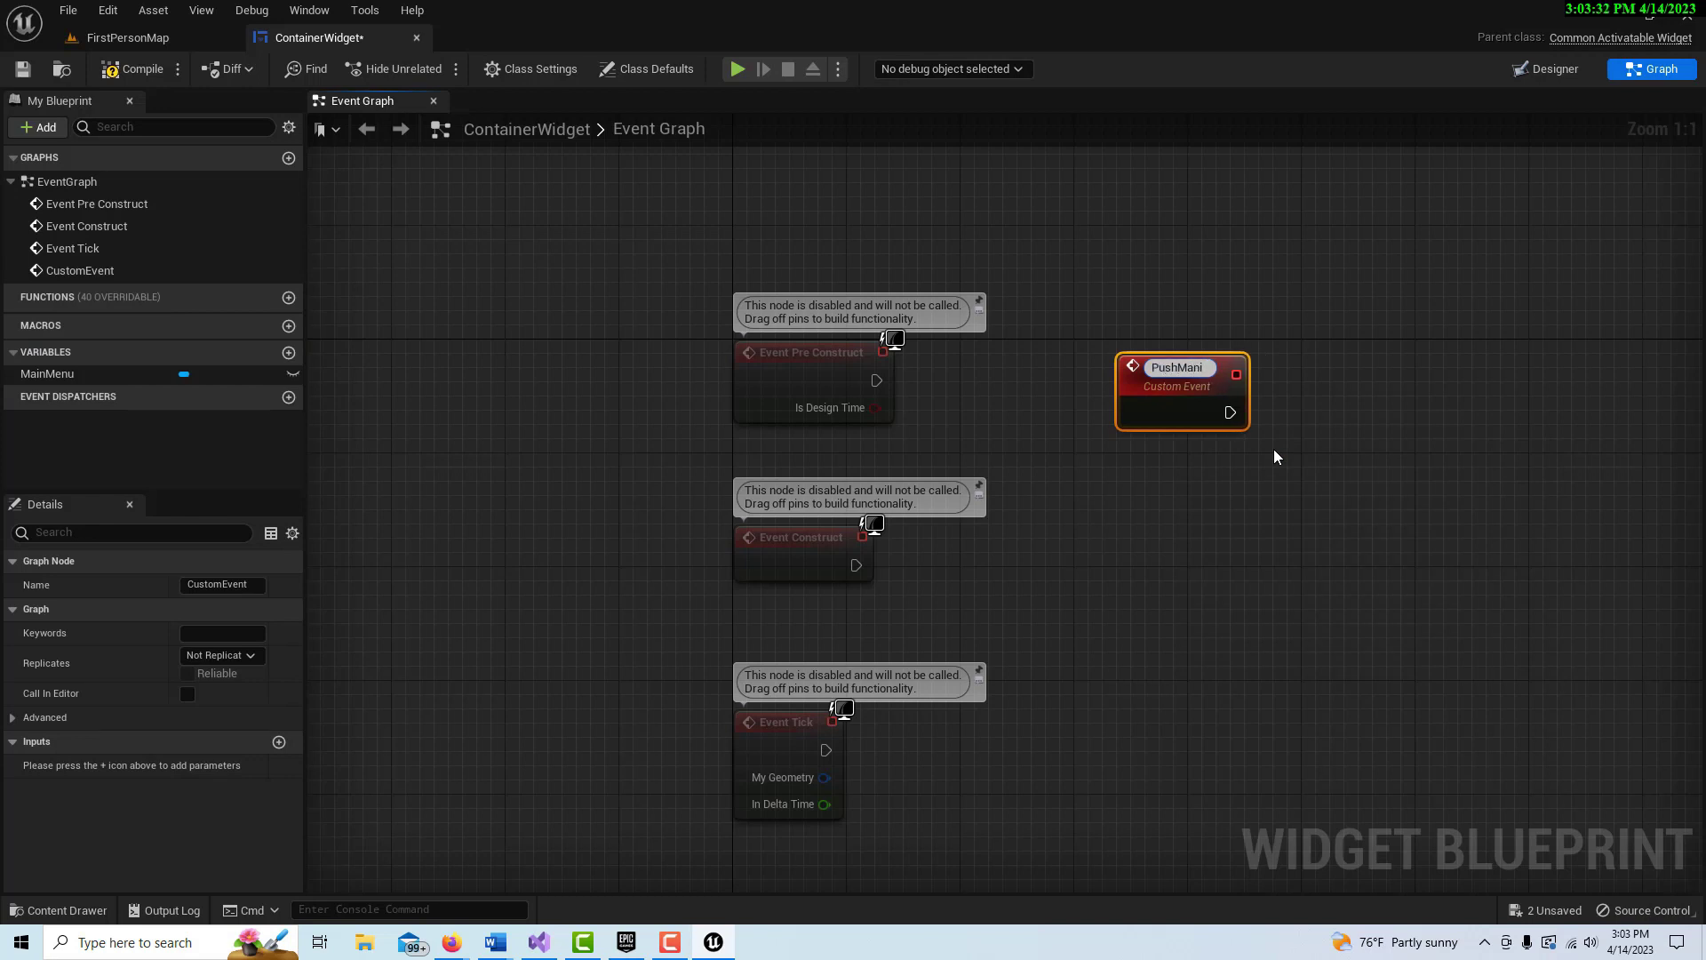
pyautogui.press('BackSpace')
pyautogui.press('BackSpace')
pyautogui.press('BackSpace')
pyautogui.write('inMenu')
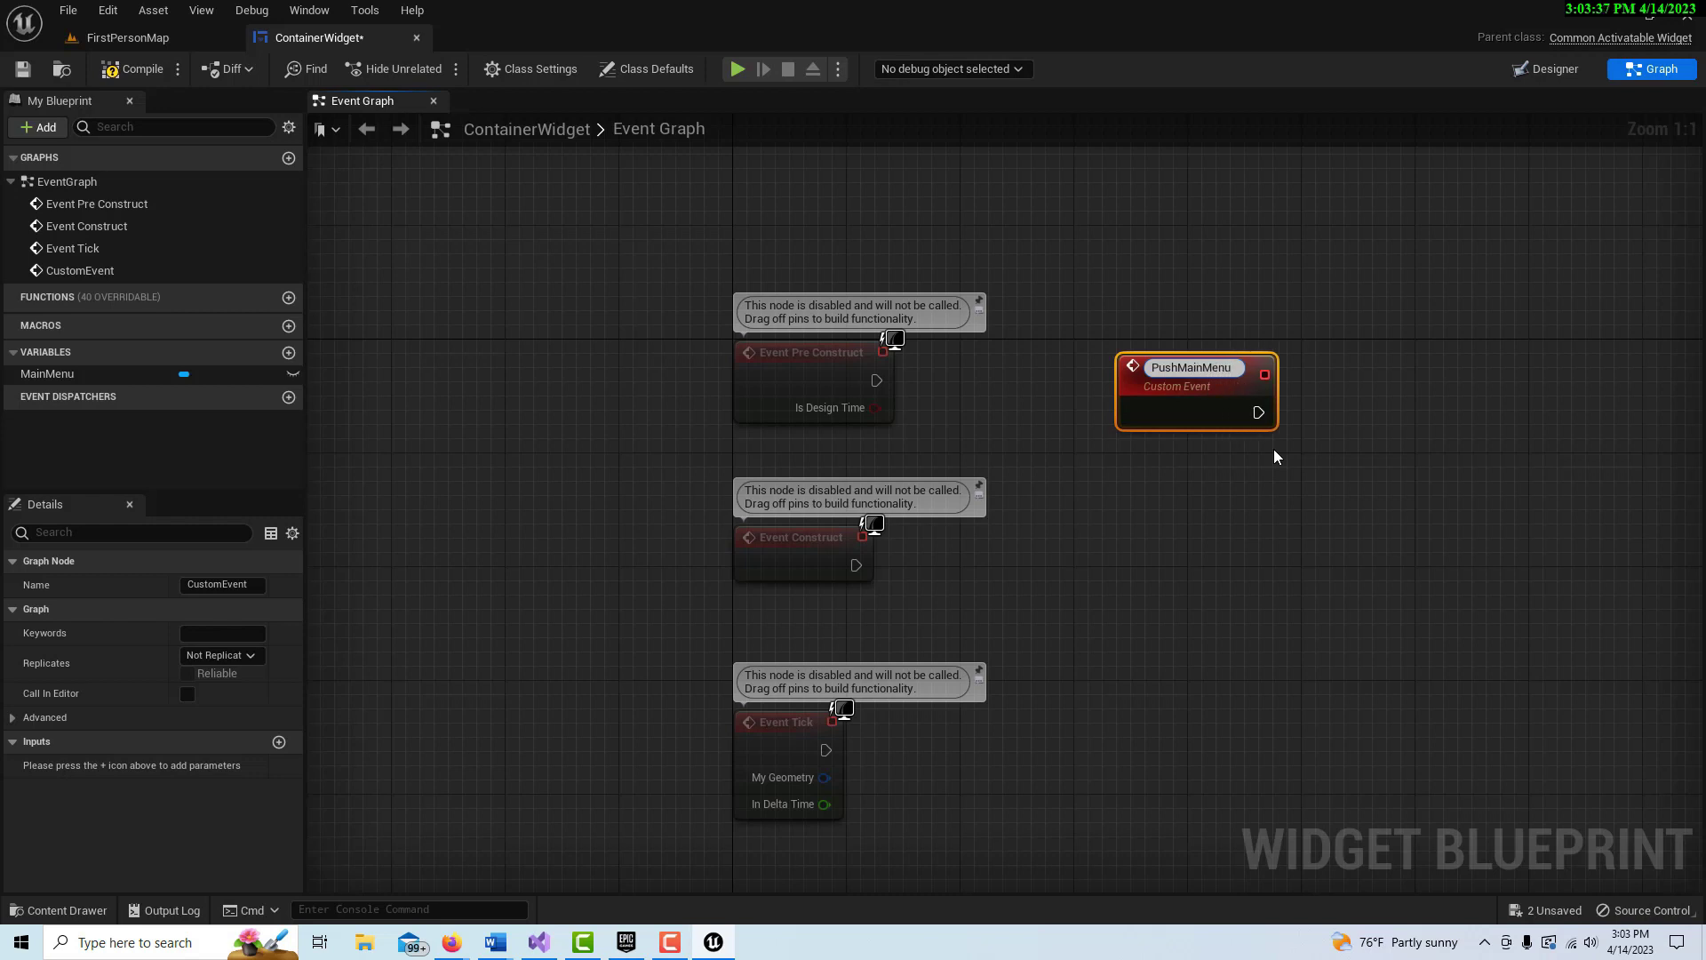
pyautogui.press('Return')
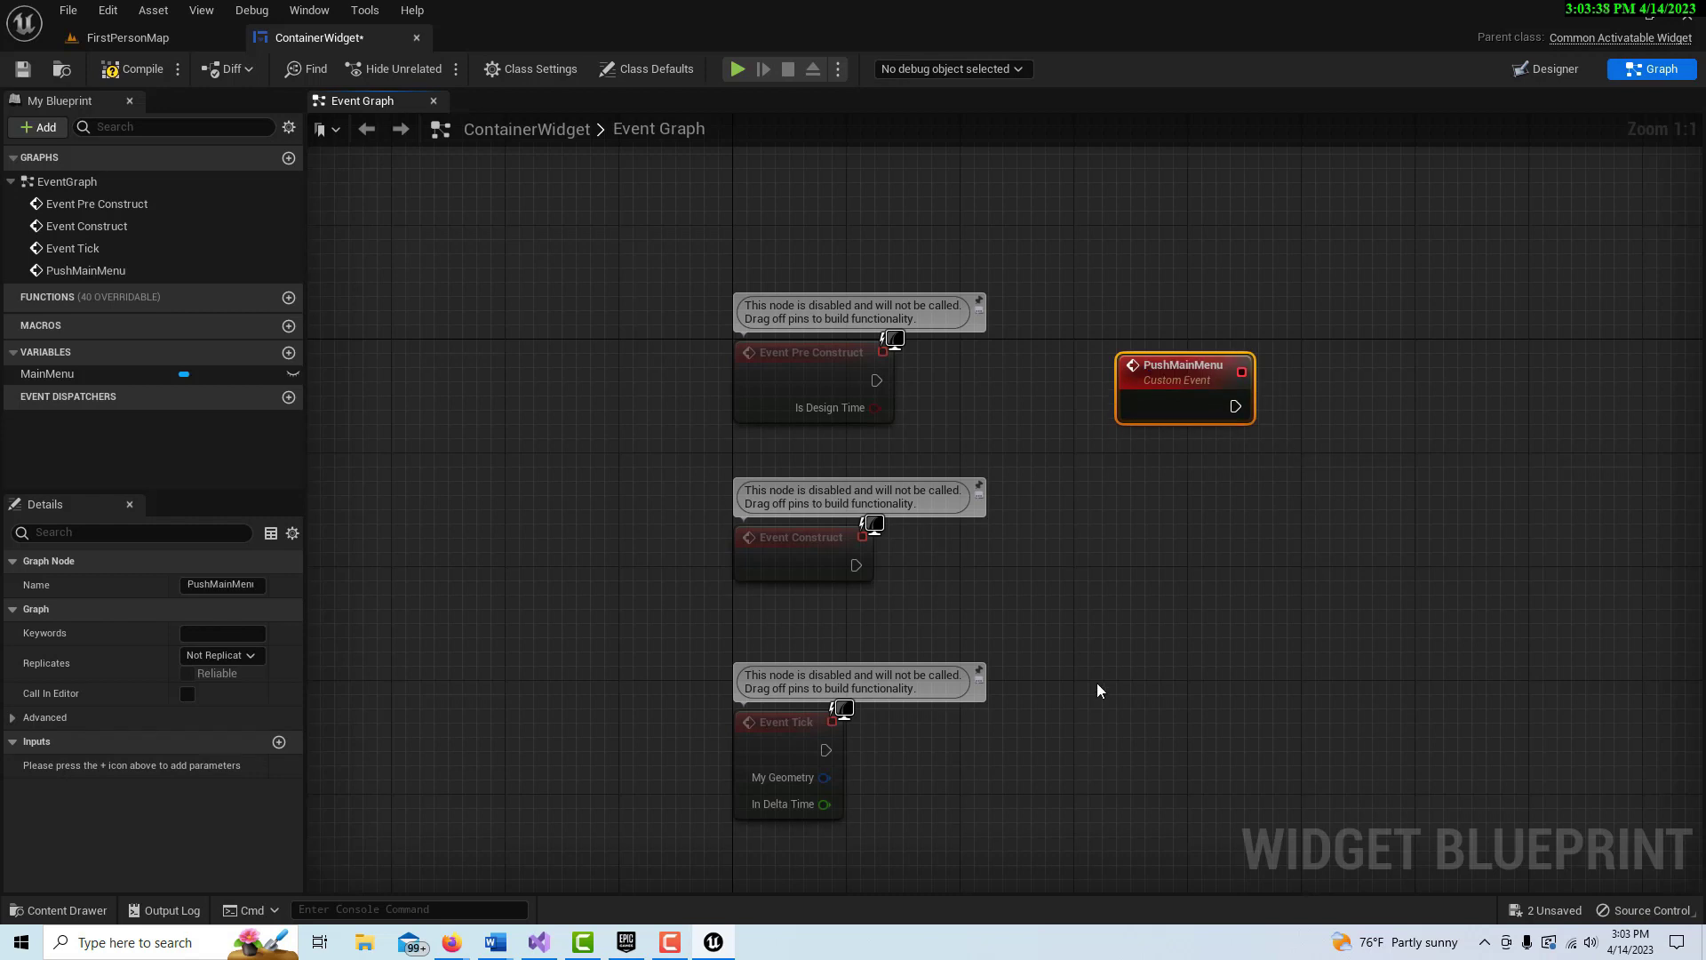
# Step: Call Push Widget on MainMenu from PushMainMenu, exposing the widget class as input, then compile and save
pyautogui.moveTo(80, 384); pyautogui.dragTo(1481, 419)
pyautogui.click(1205, 526)
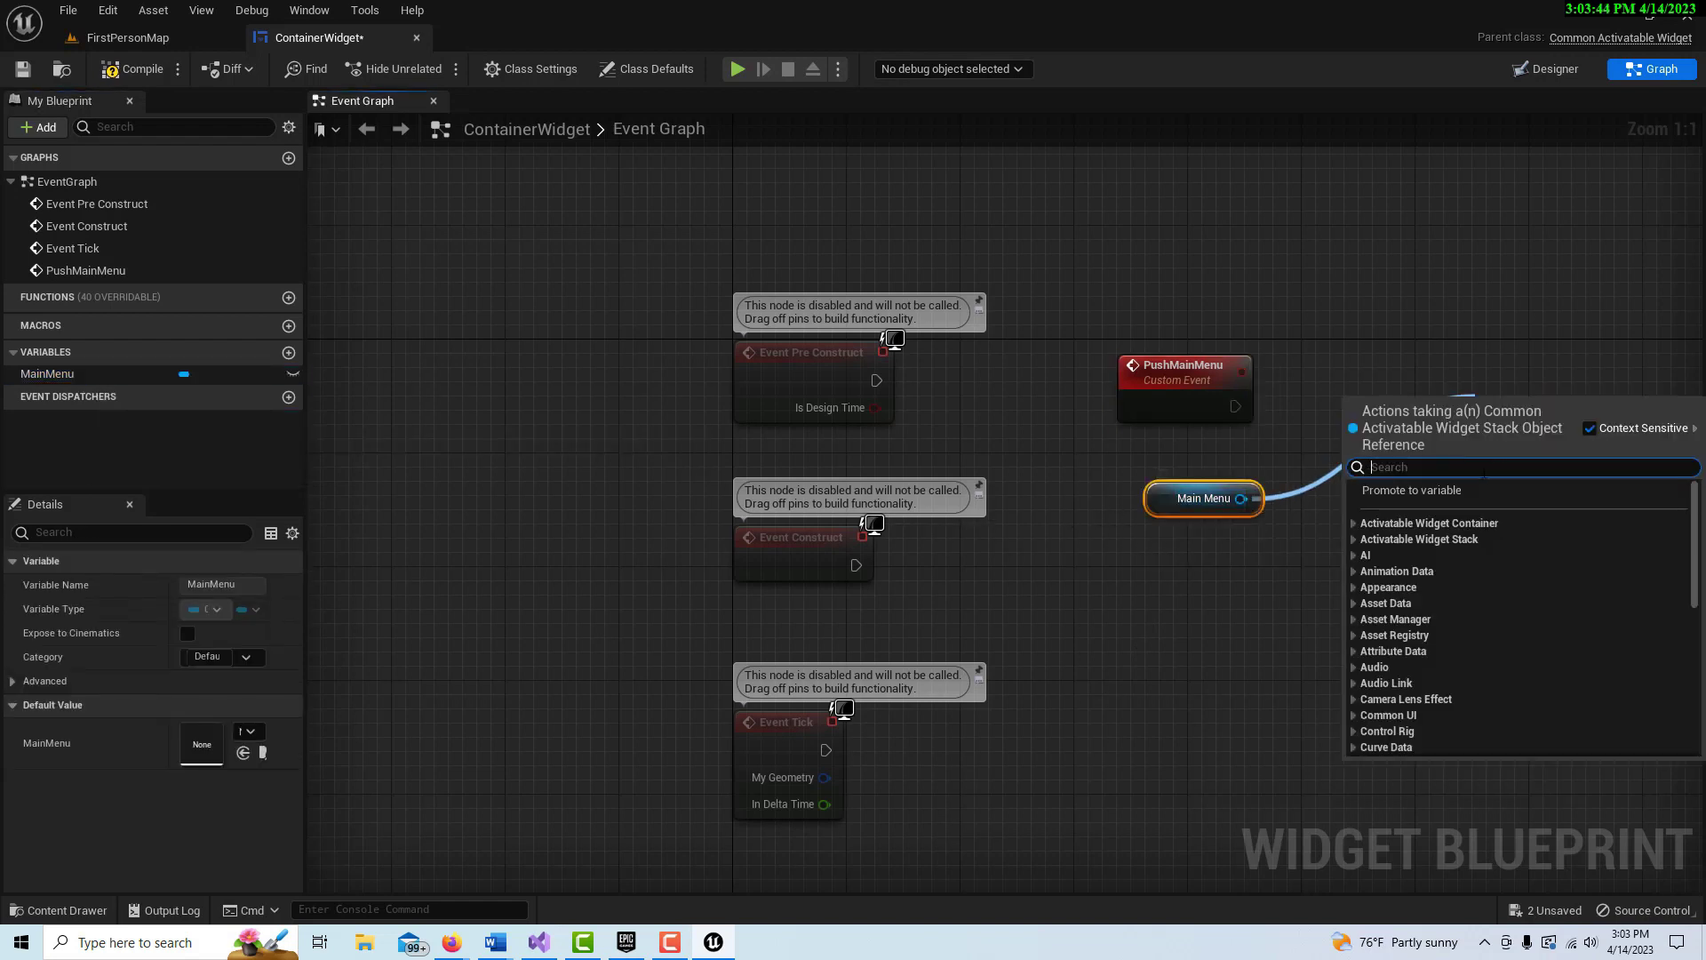
pyautogui.write('push')
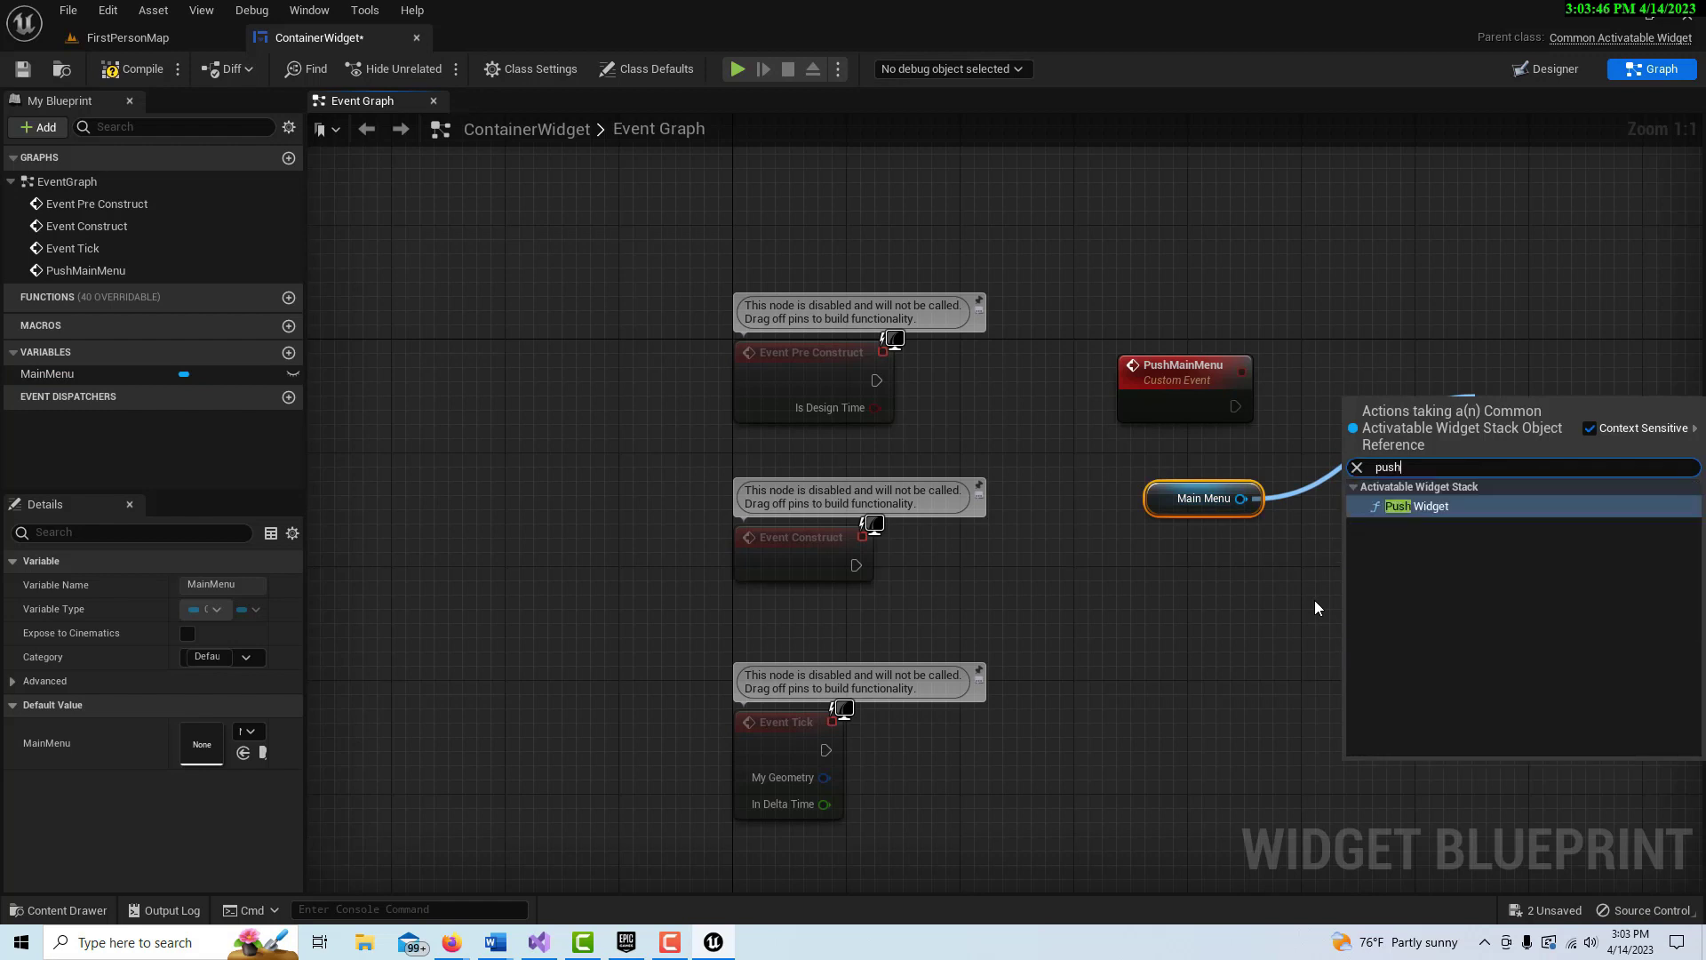
pyautogui.click(1427, 506)
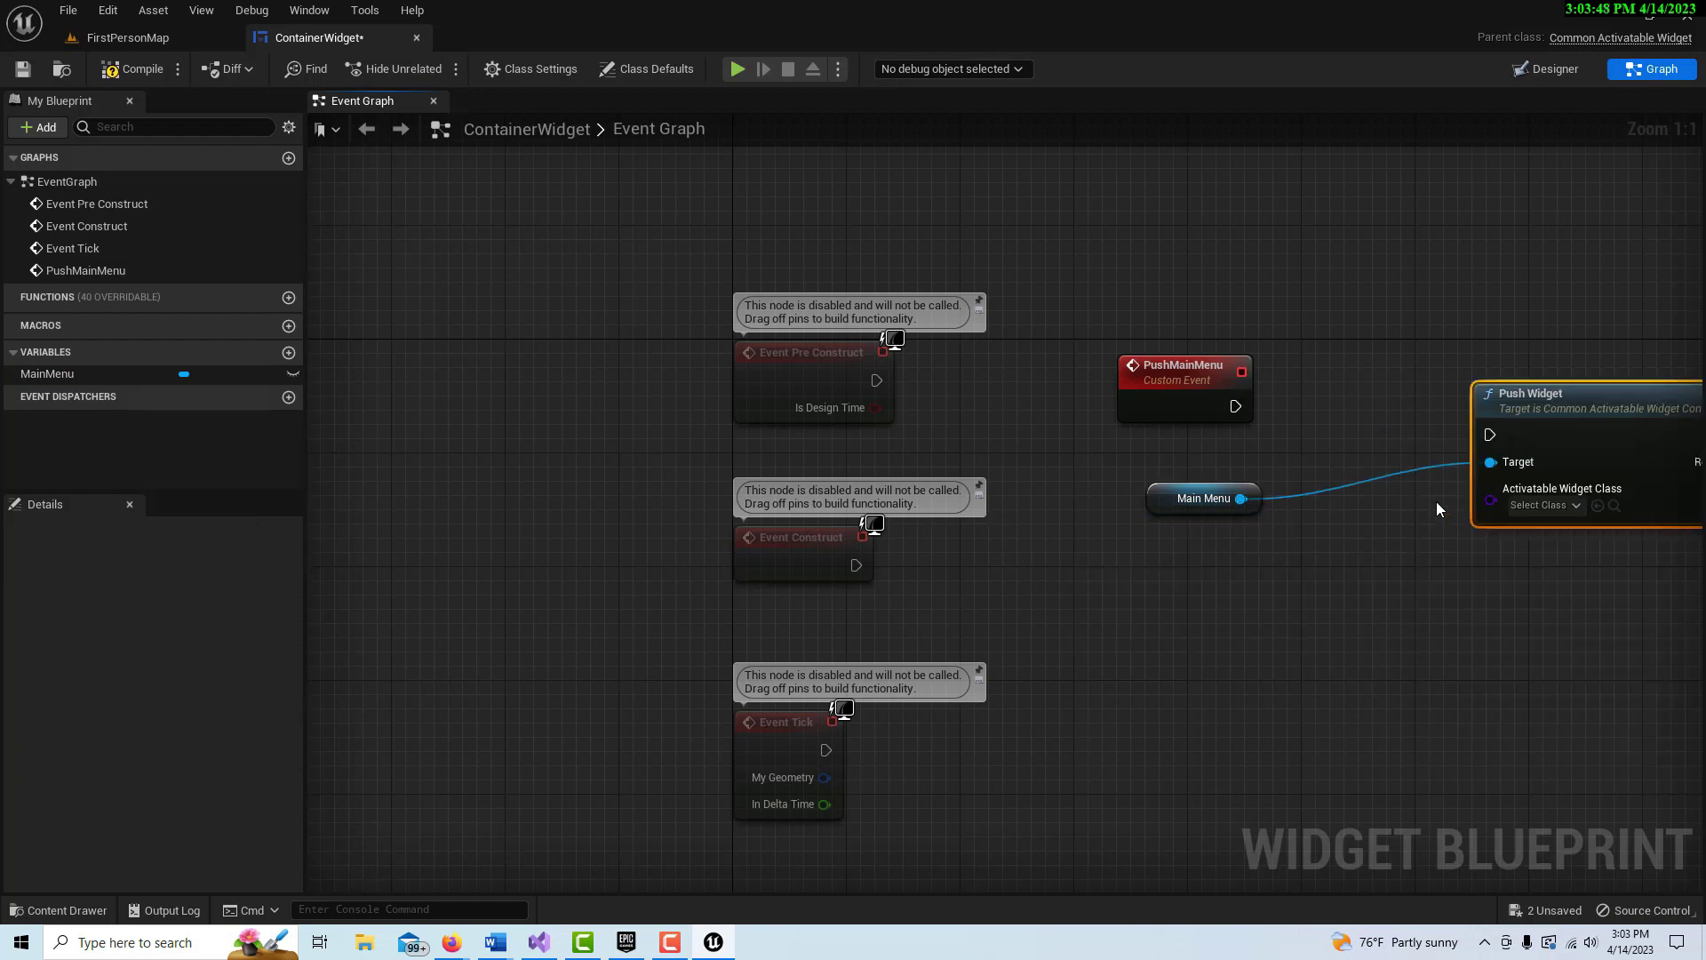
pyautogui.moveTo(1547, 397); pyautogui.dragTo(1468, 344)
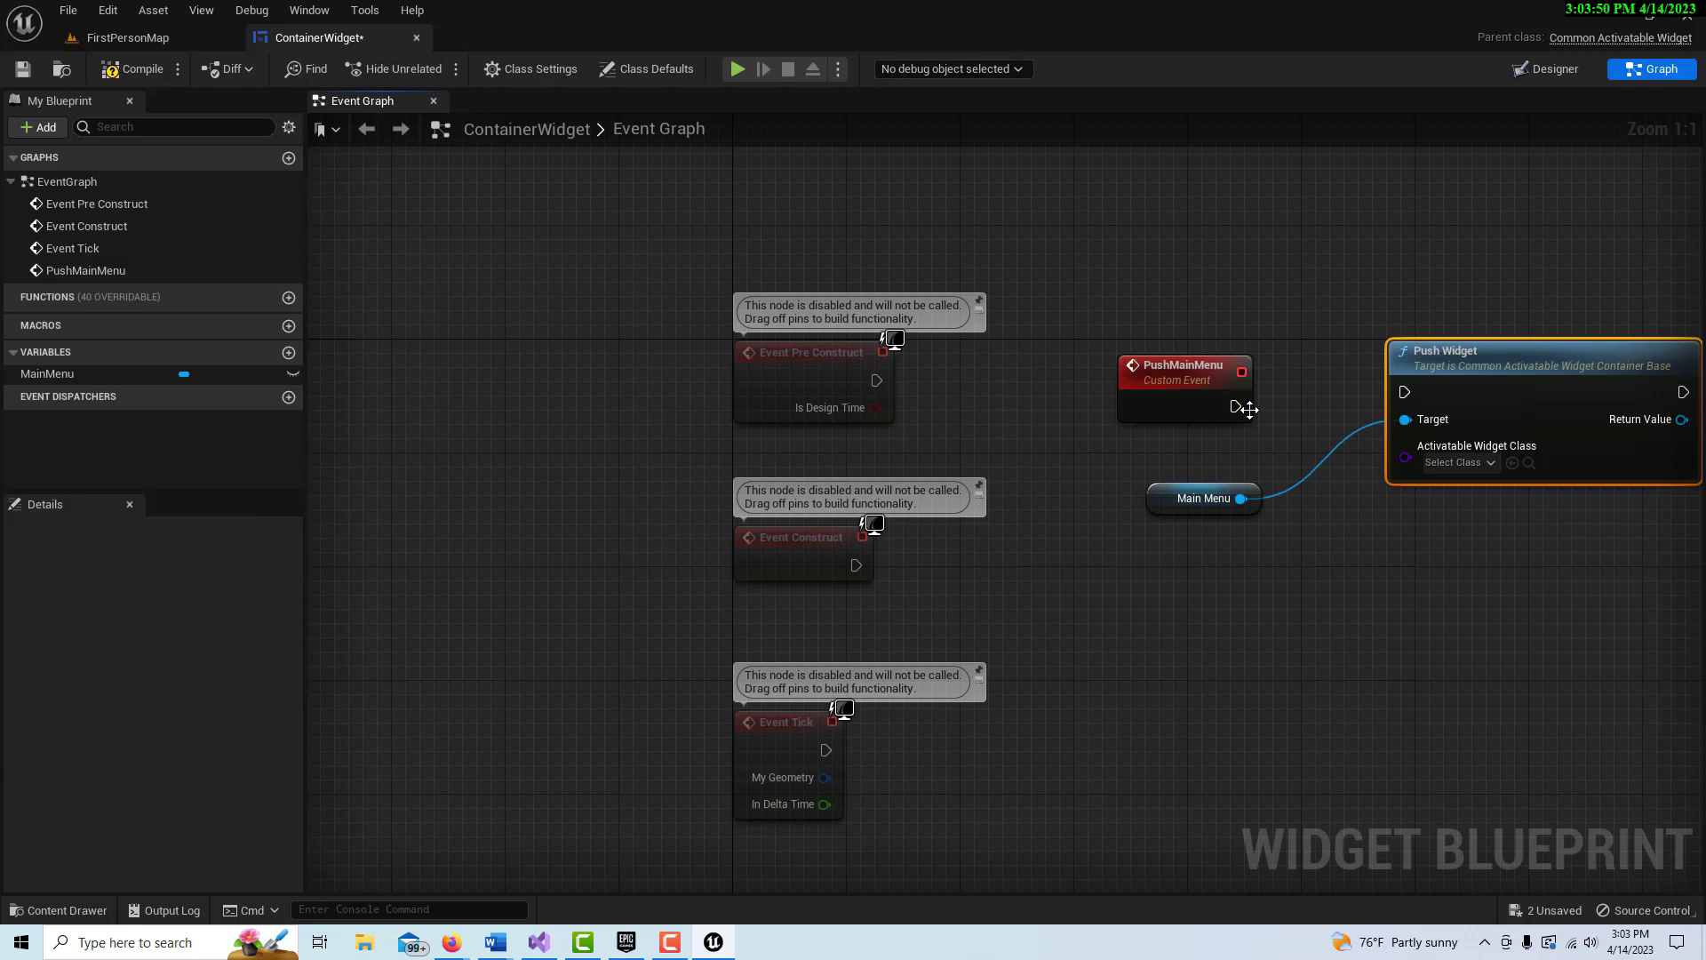
pyautogui.moveTo(1237, 406); pyautogui.dragTo(1405, 392)
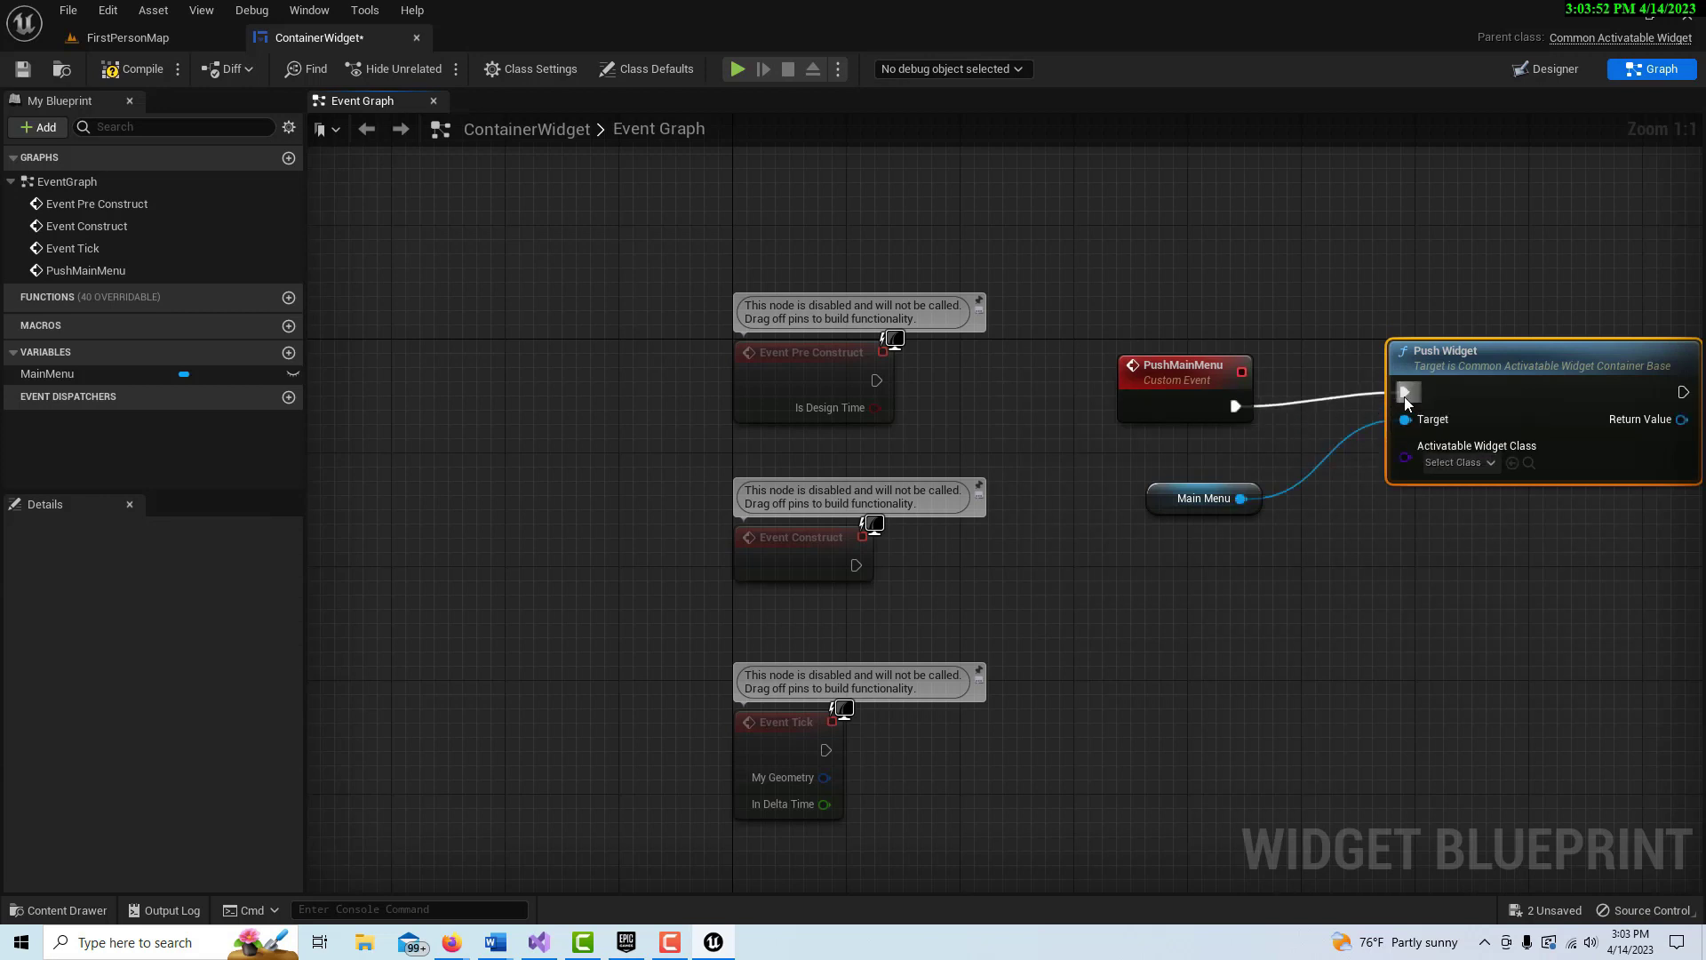
pyautogui.moveTo(1405, 461); pyautogui.dragTo(1222, 429)
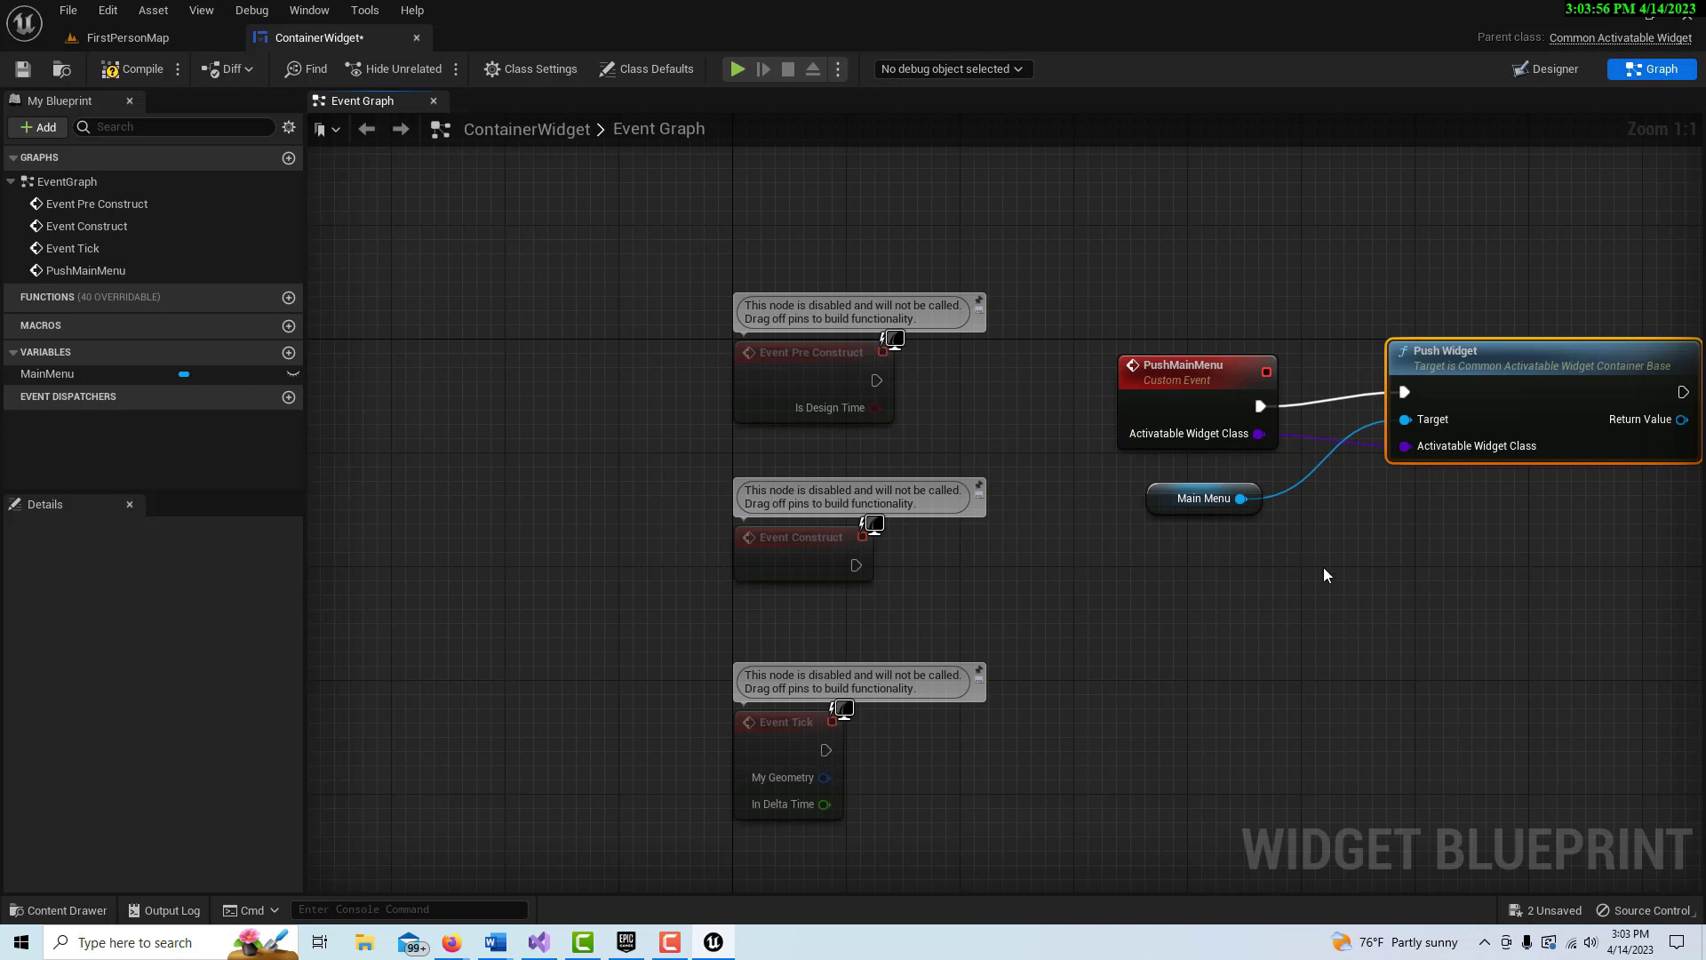
pyautogui.moveTo(1325, 575); pyautogui.dragTo(1106, 580, button='right')
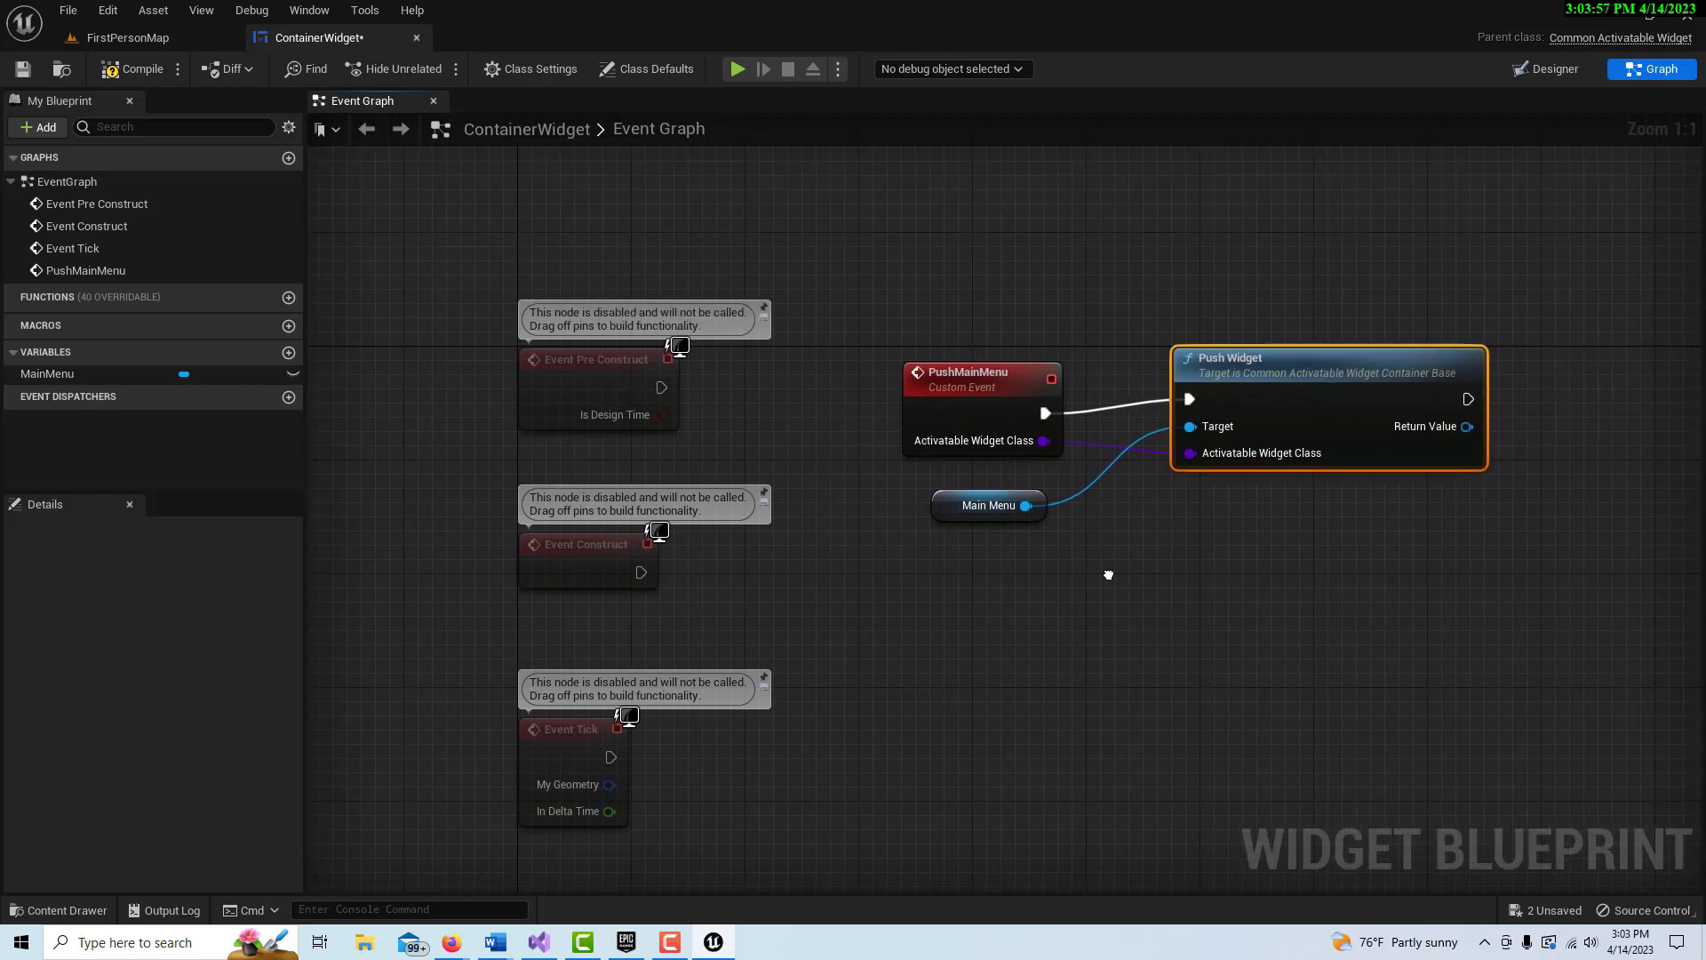
pyautogui.click(129, 70)
pyautogui.click(22, 68)
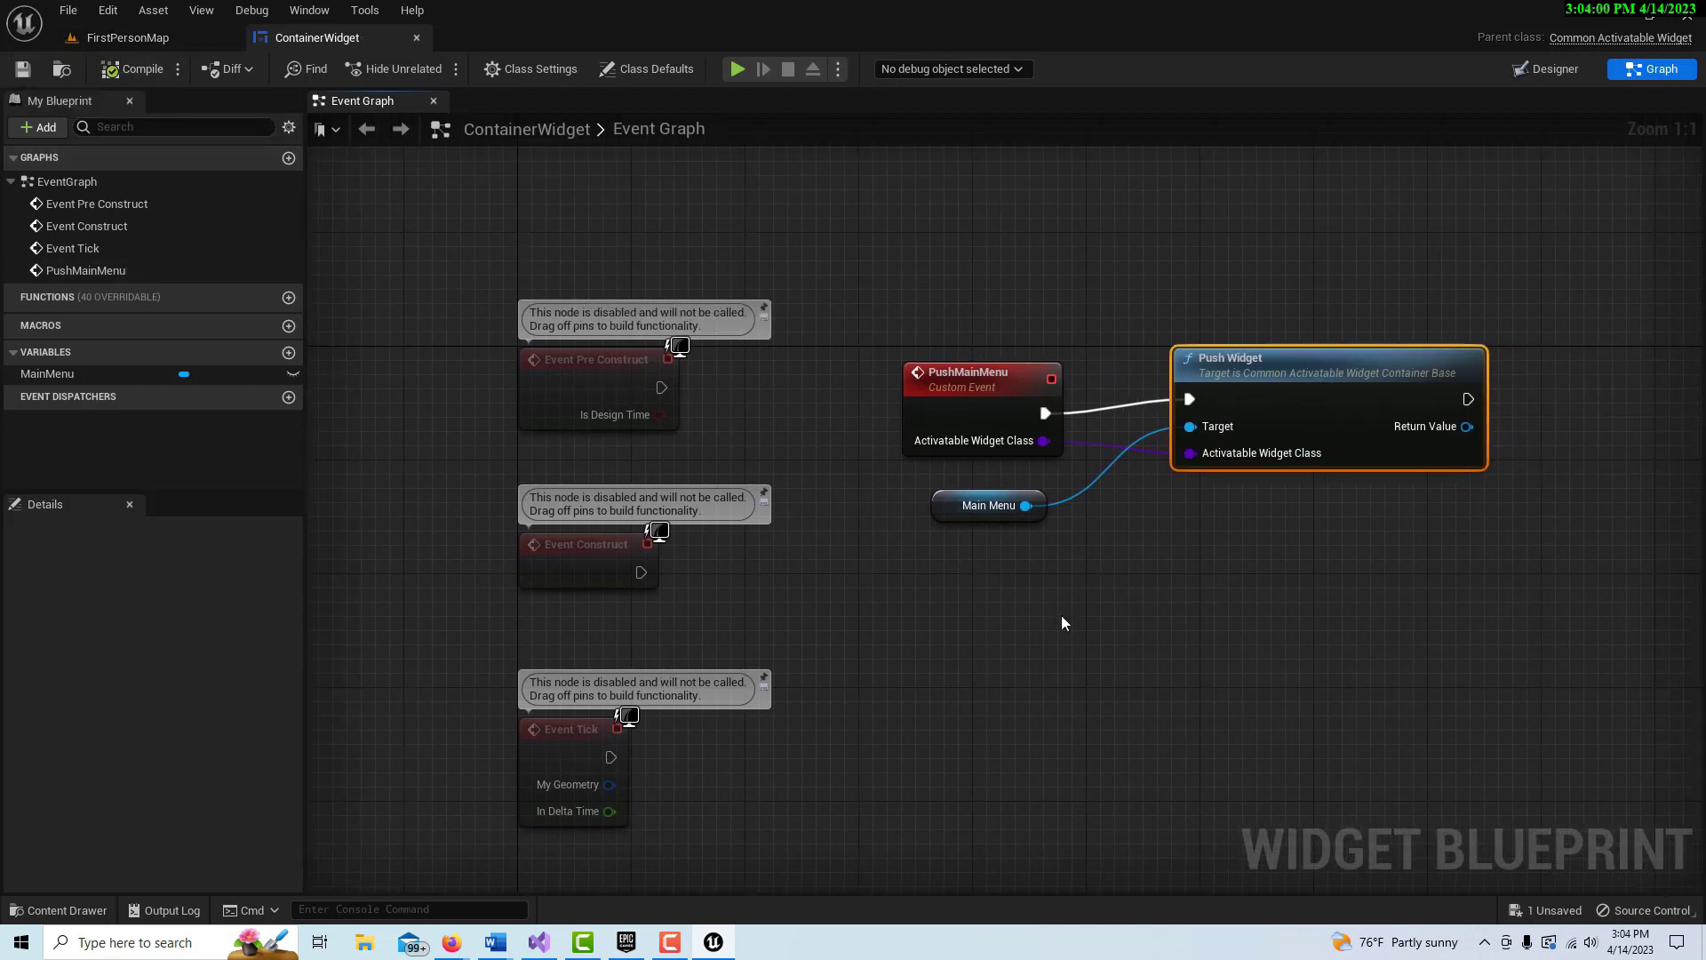
# Step: Return to FirstPersonMap and open the MainMenu widget blueprint from the Content Browser
pyautogui.click(163, 39)
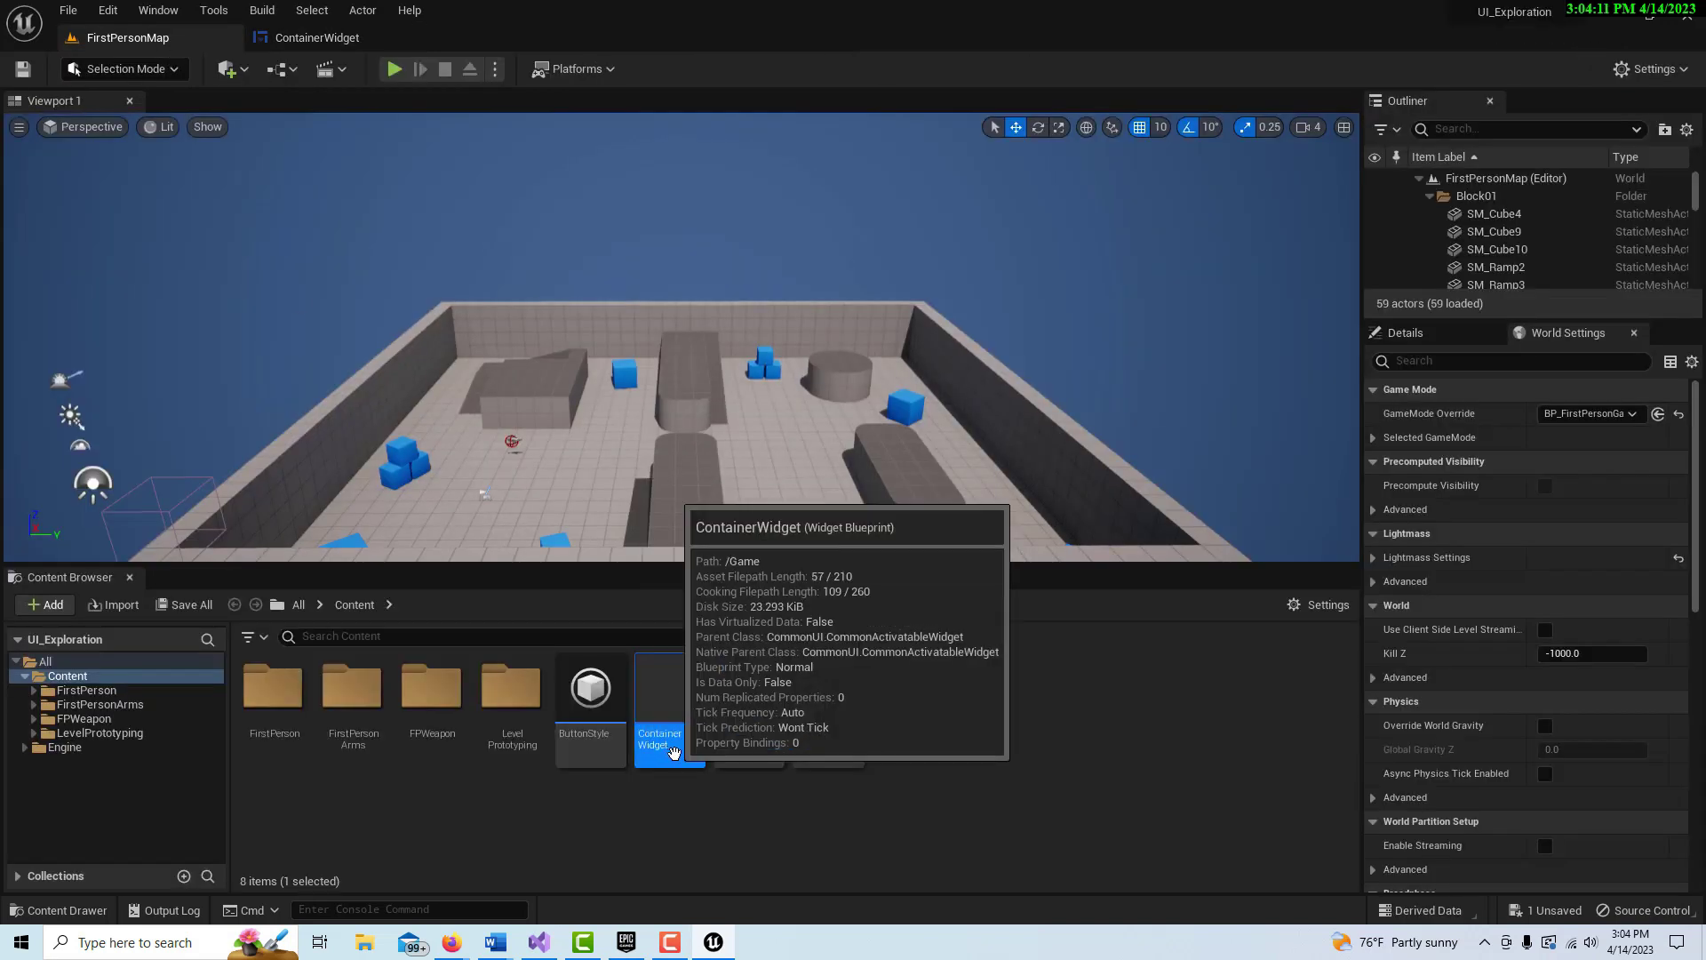
pyautogui.moveTo(756, 706)
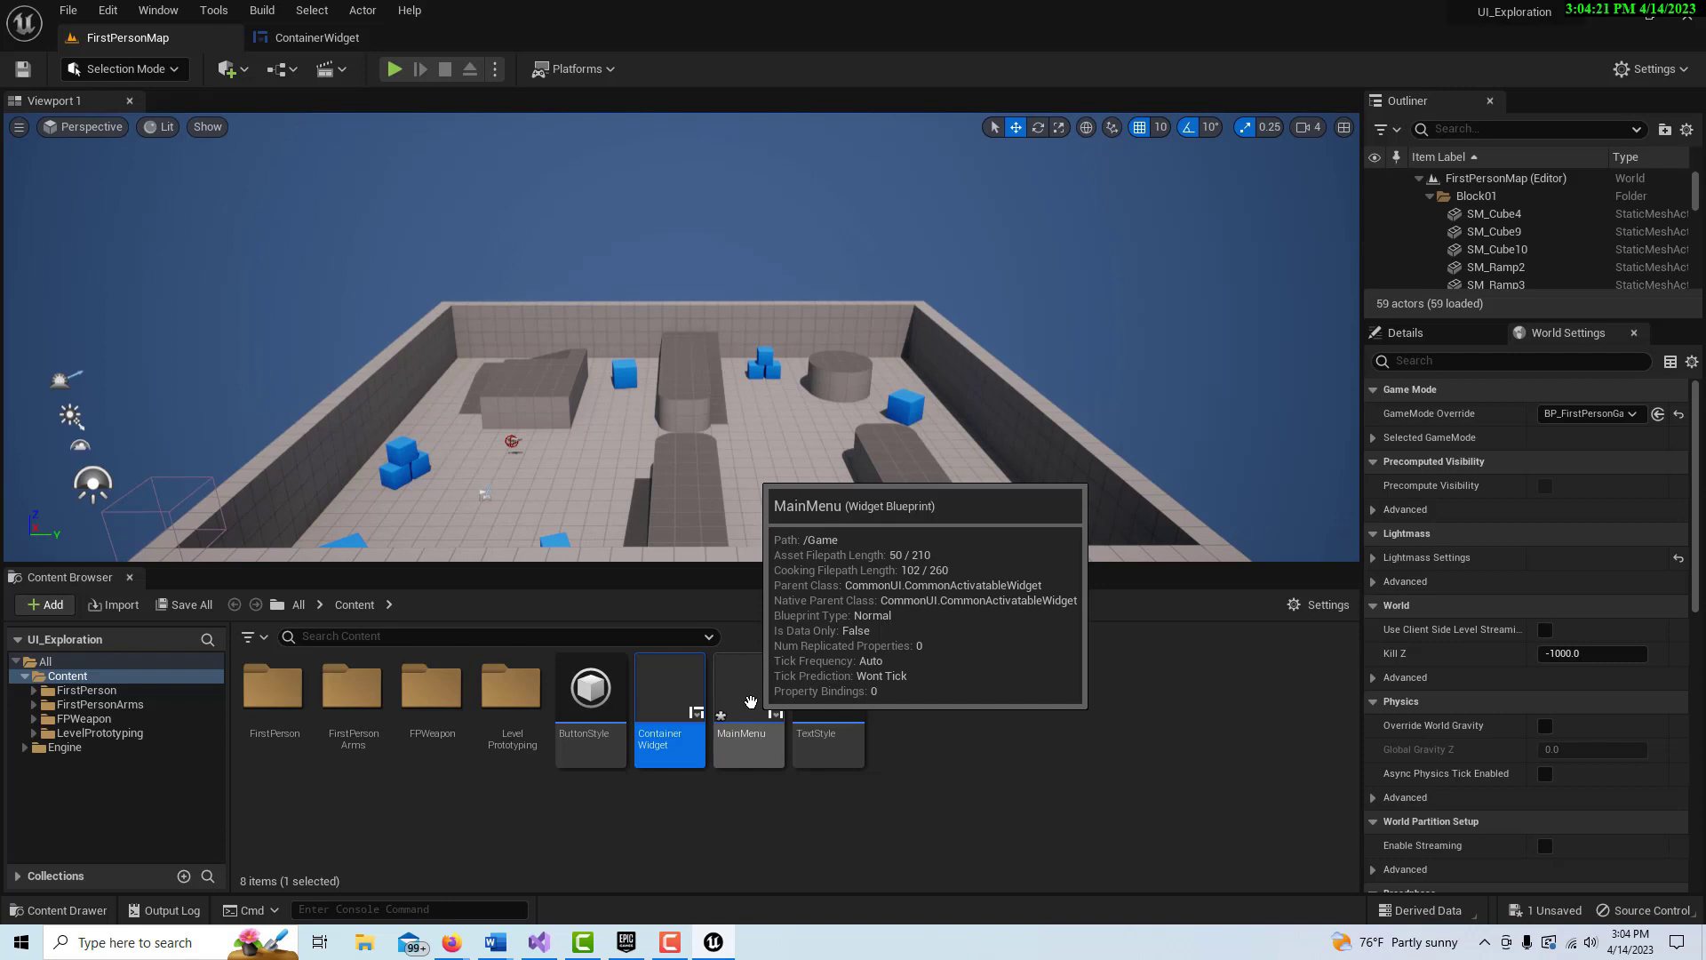
pyautogui.doubleClick(751, 702)
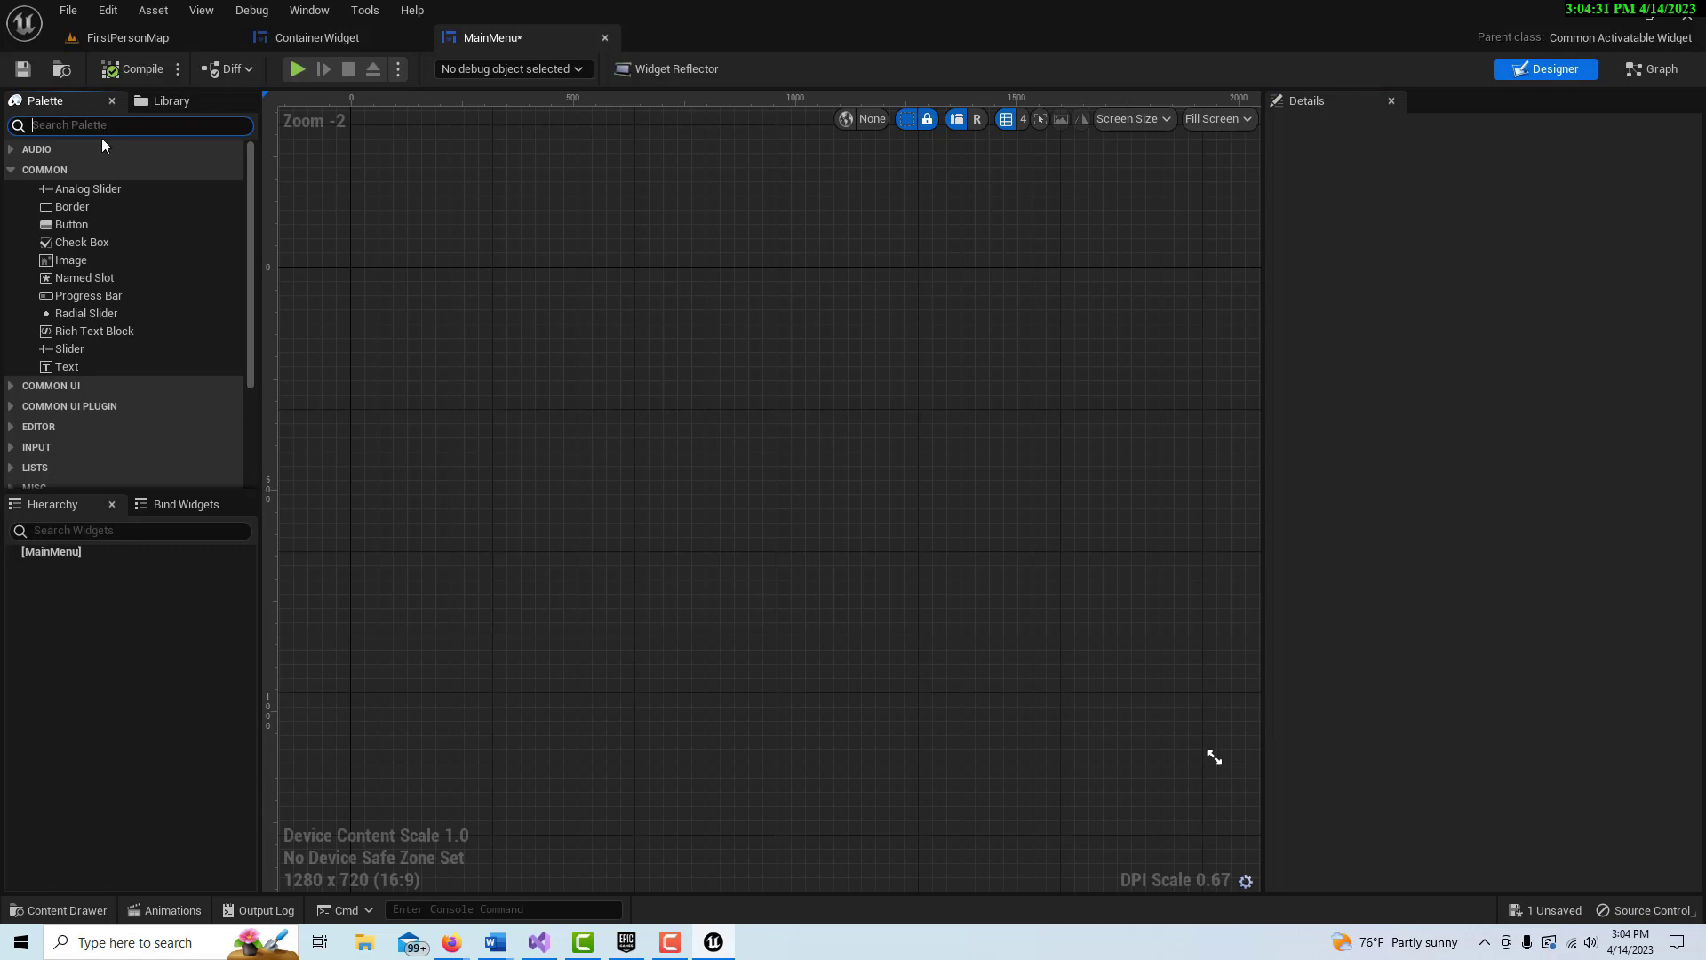
# Step: Add an Overlay as MainMenu's root, search the Palette for button, and return to FirstPersonMap
pyautogui.write('overl')
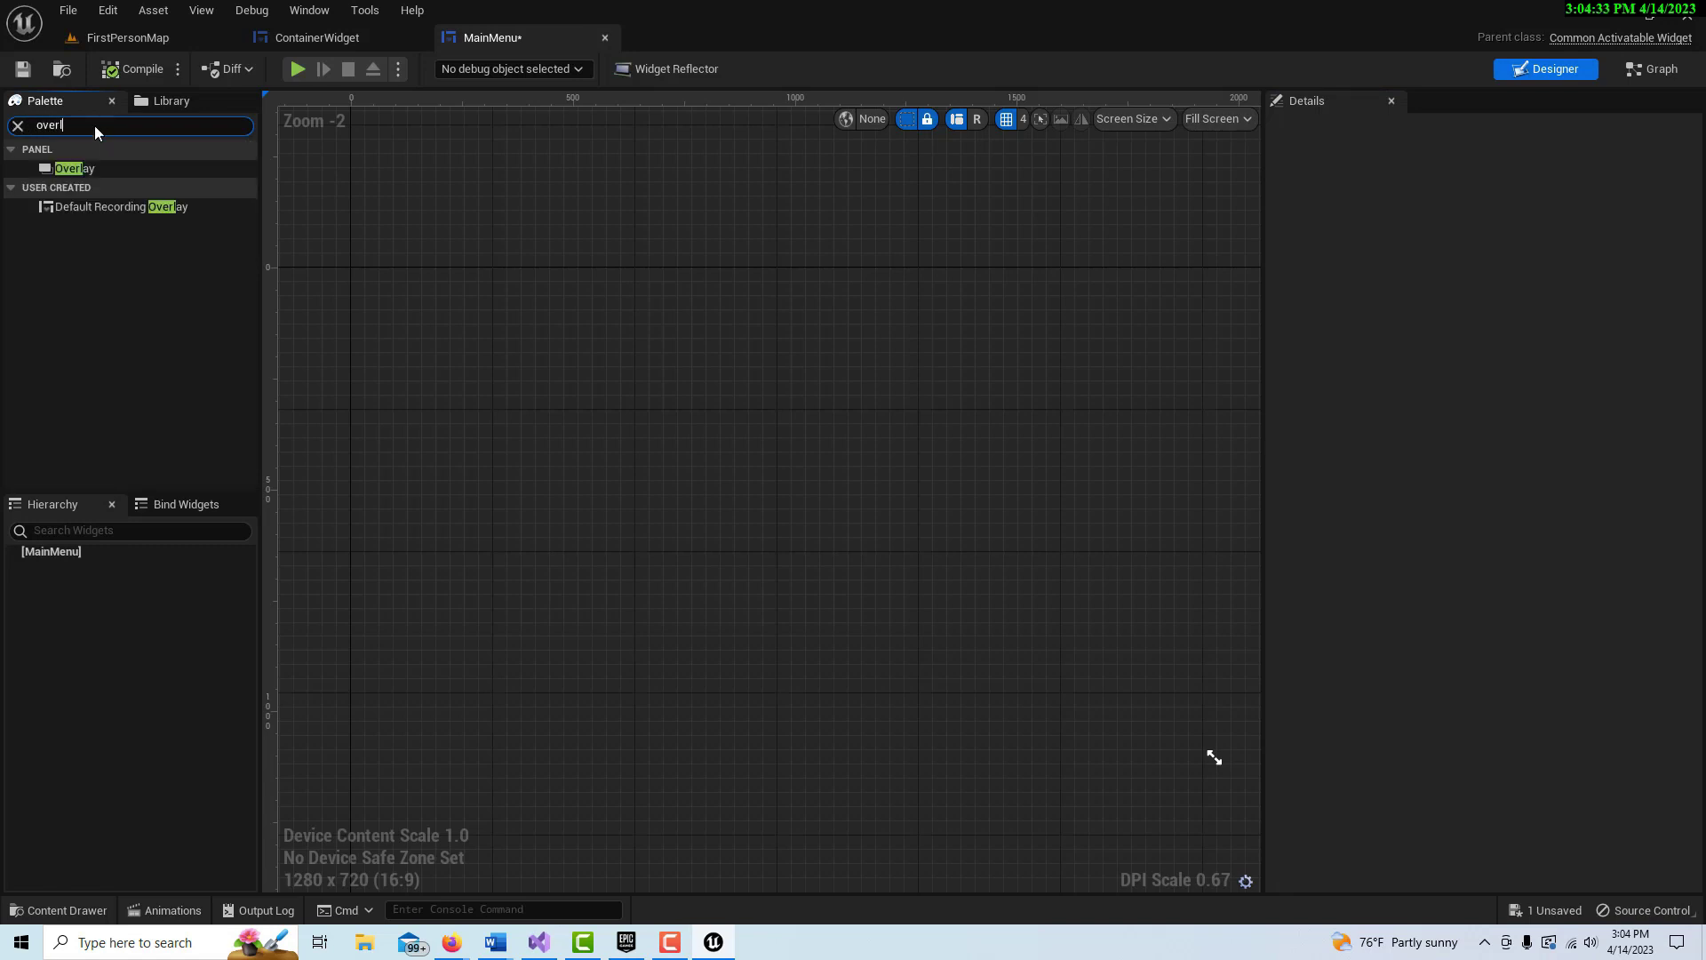
pyautogui.moveTo(88, 169); pyautogui.dragTo(392, 226)
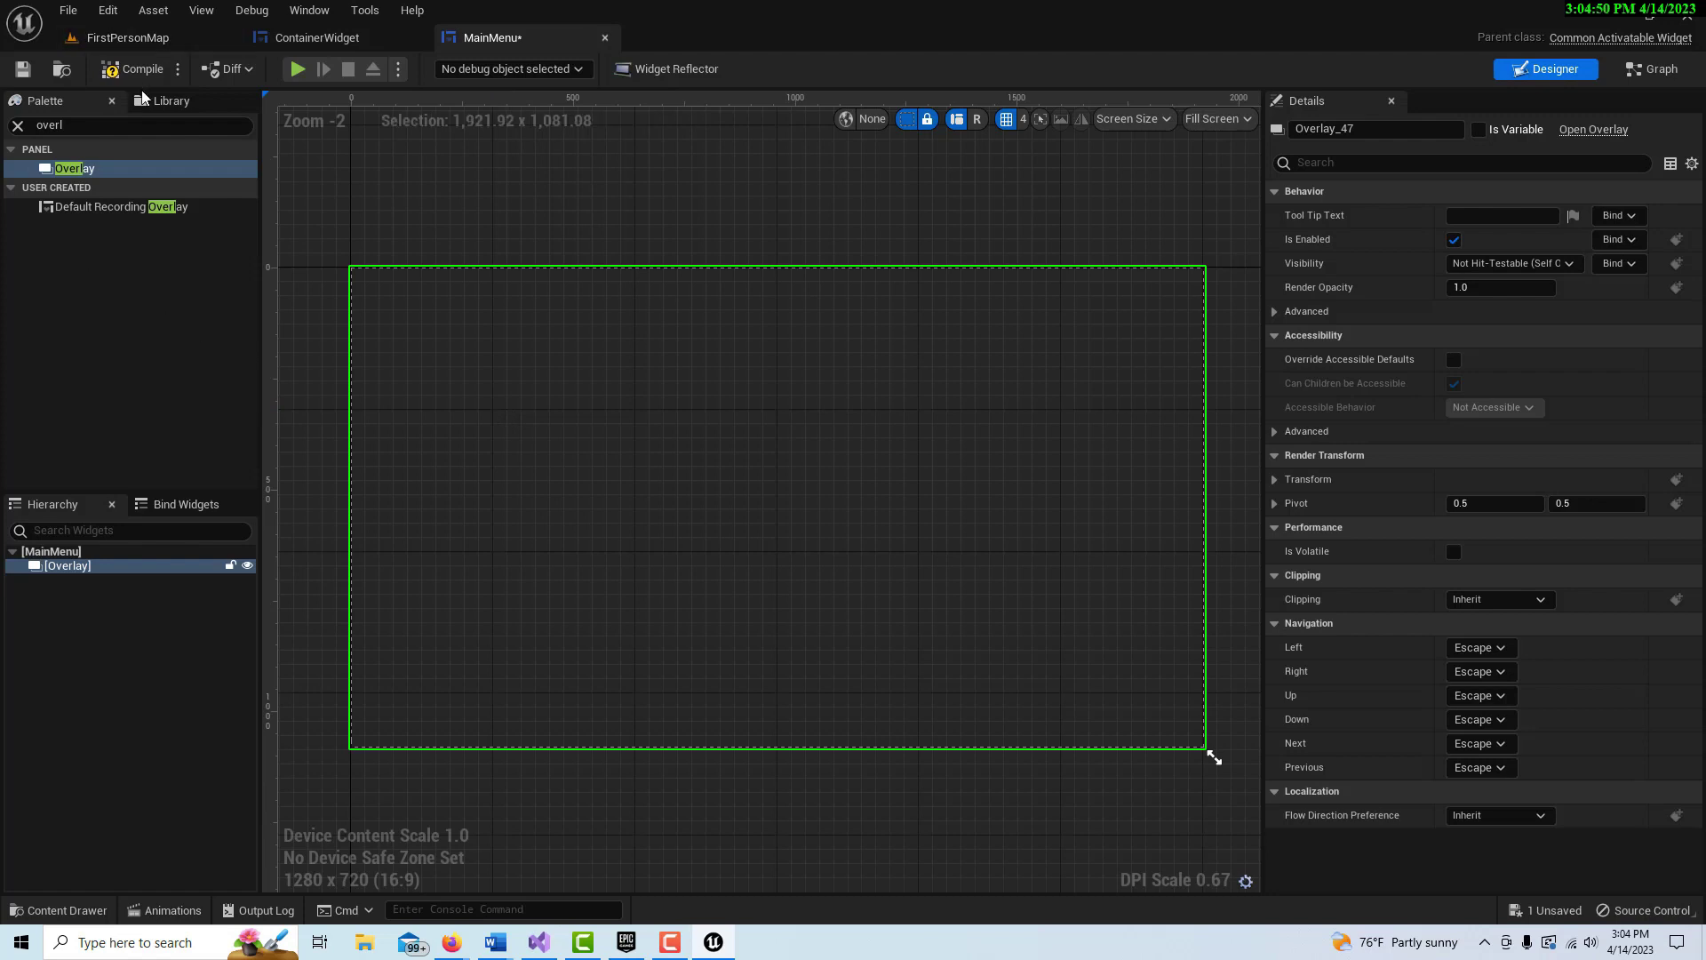
pyautogui.click(107, 125)
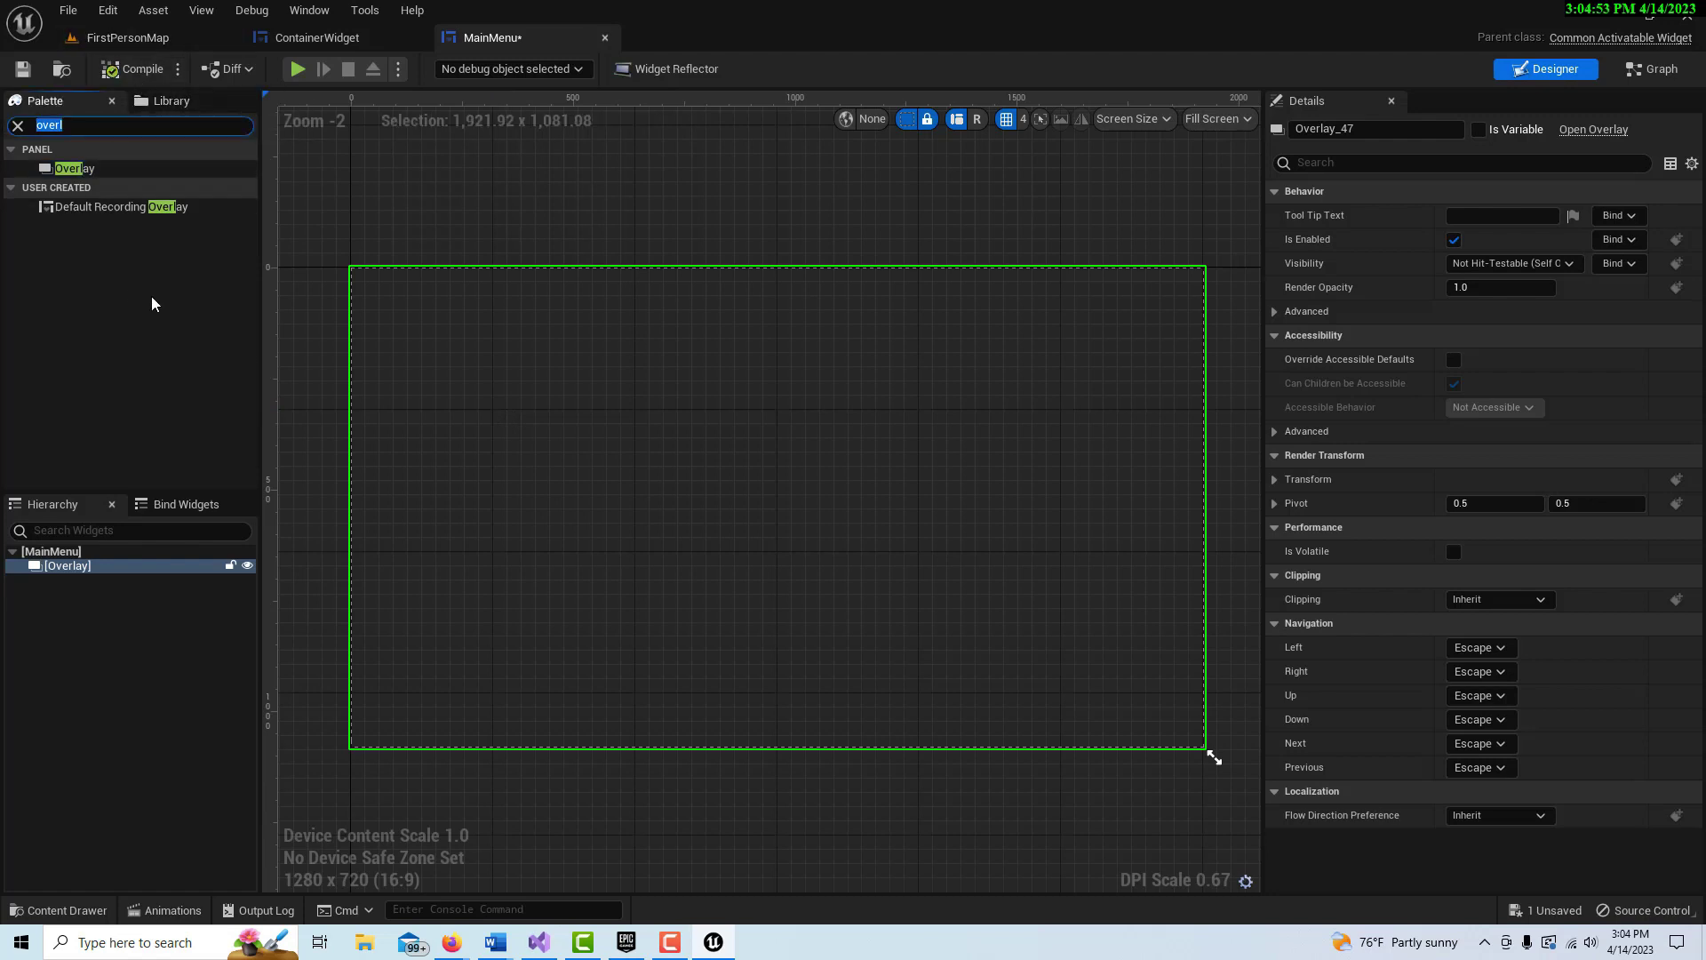
pyautogui.write('button')
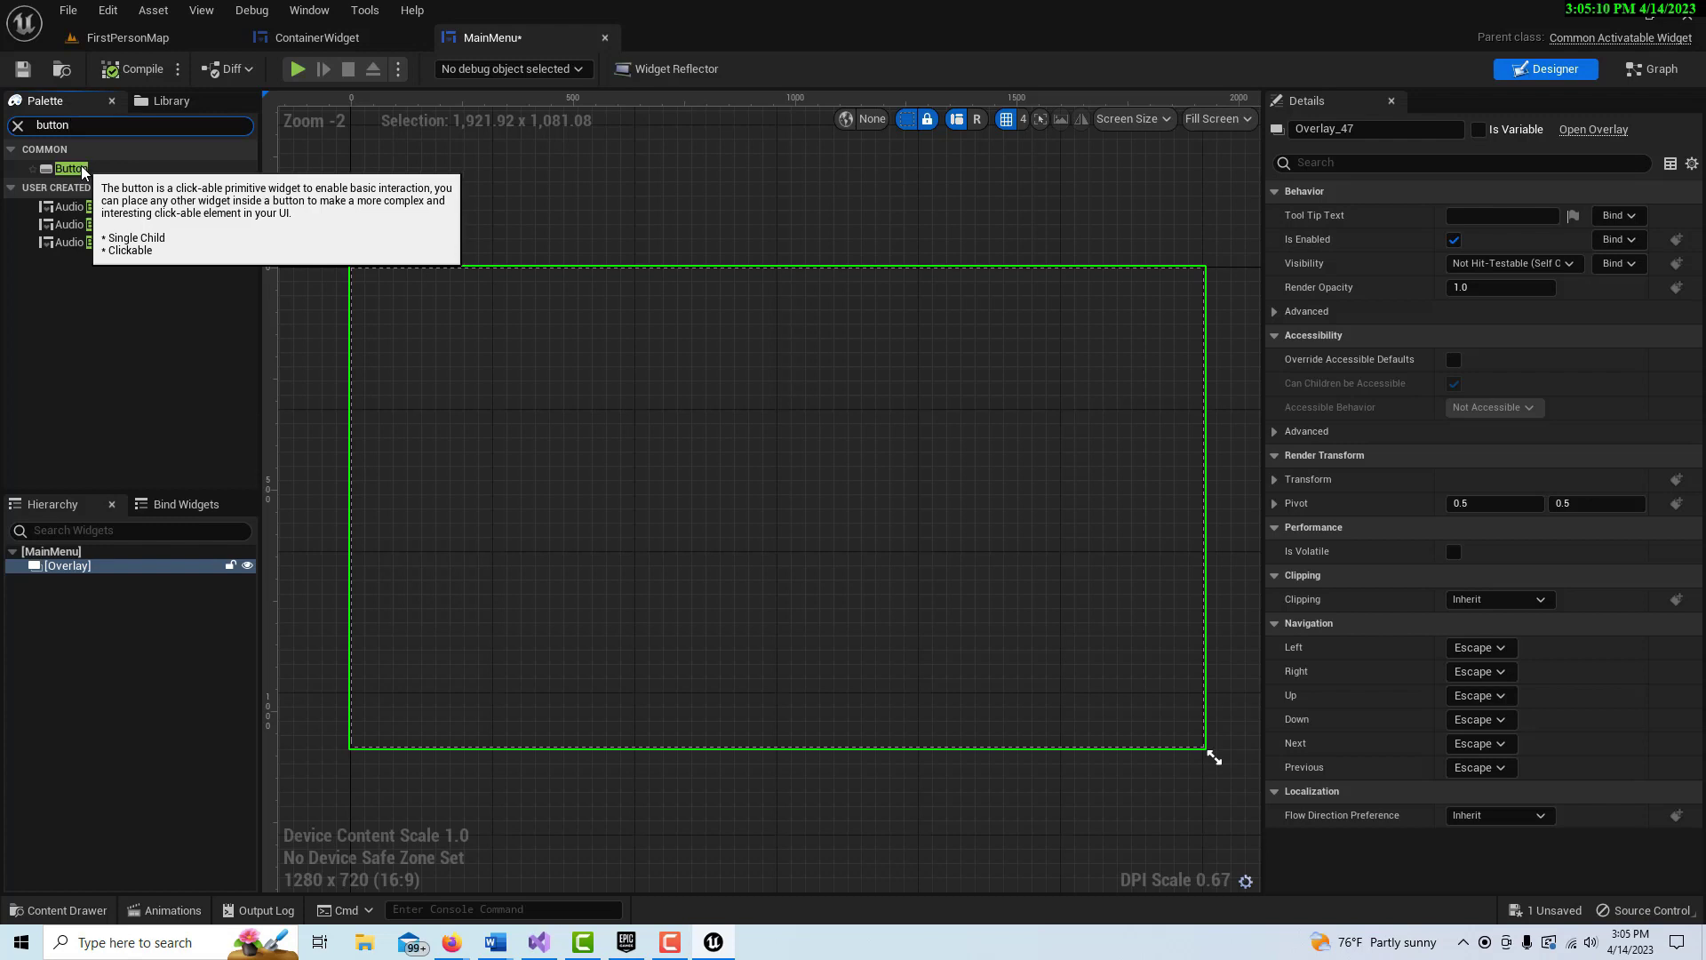
pyautogui.click(133, 36)
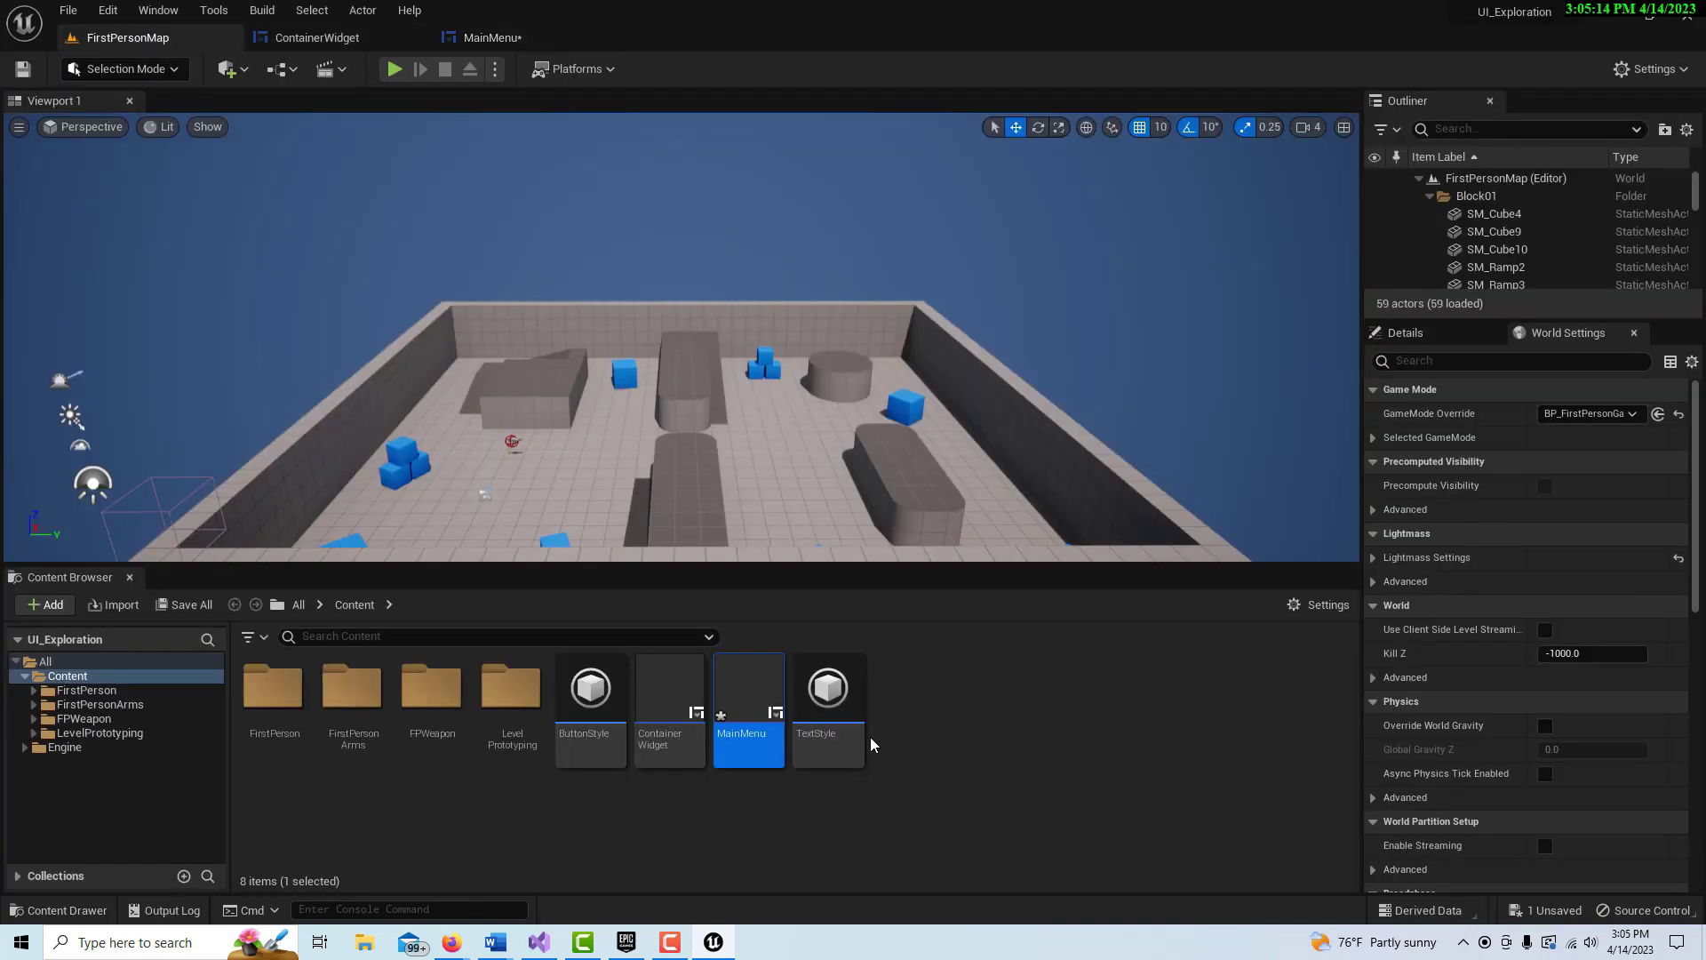
# Step: Create a CommonButtonBase blueprint named MyButton and open it in the widget editor
pyautogui.rightClick(920, 717)
pyautogui.moveTo(946, 703)
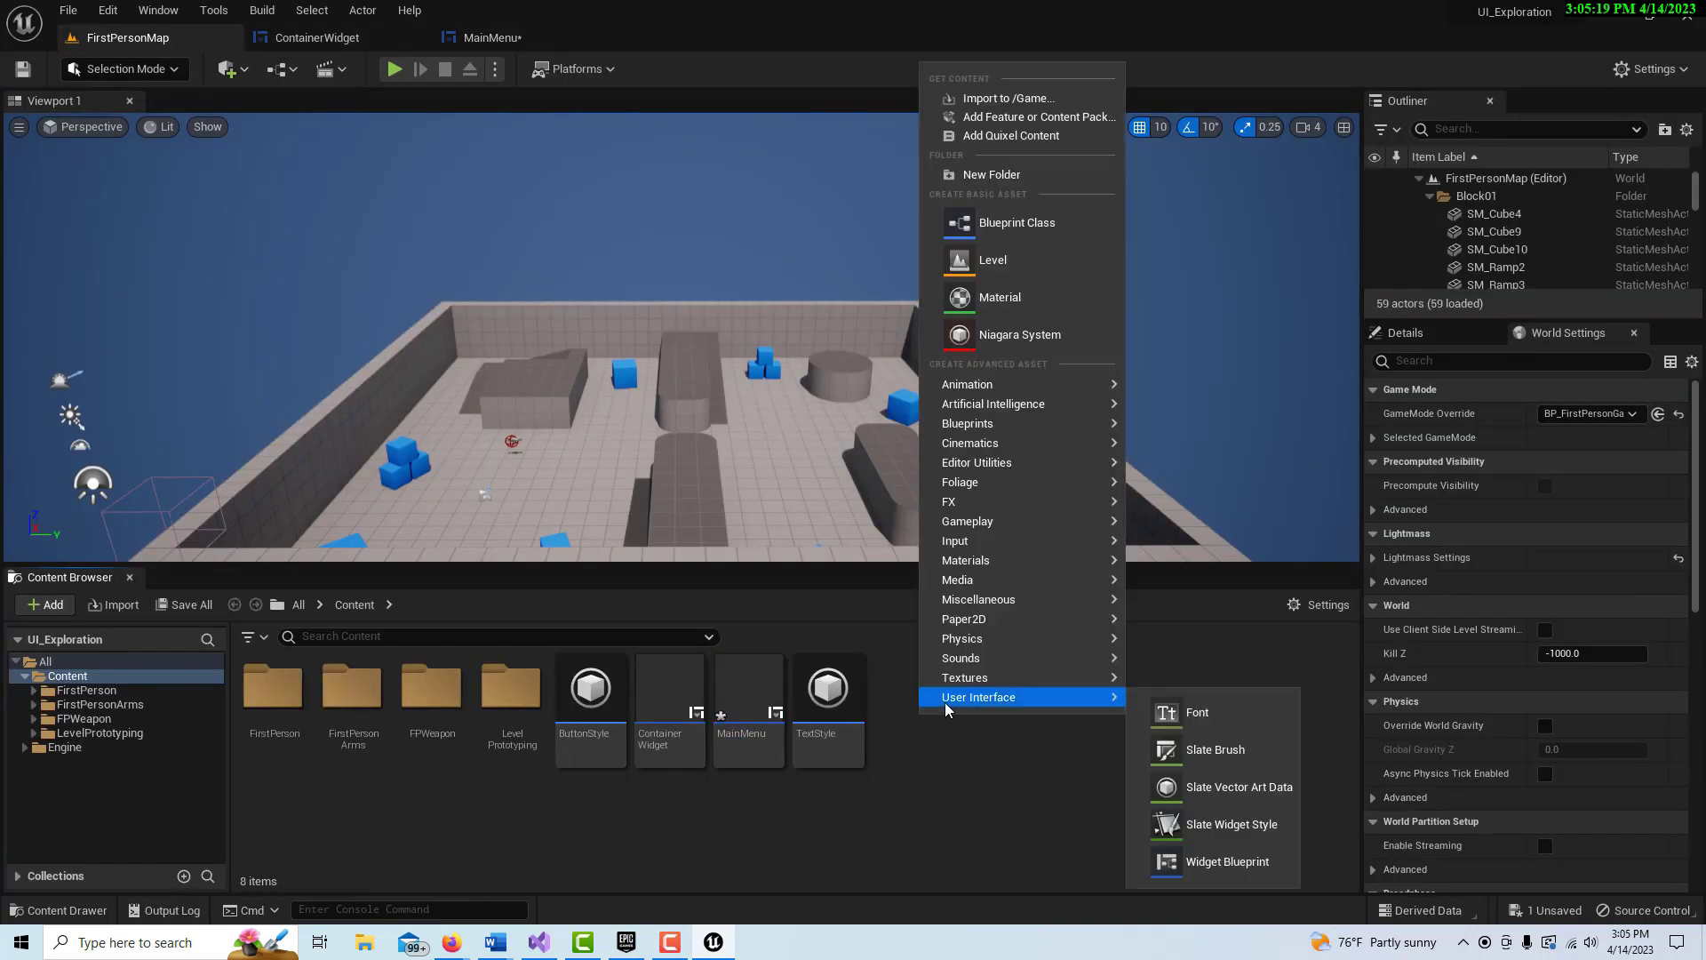
pyautogui.click(1005, 223)
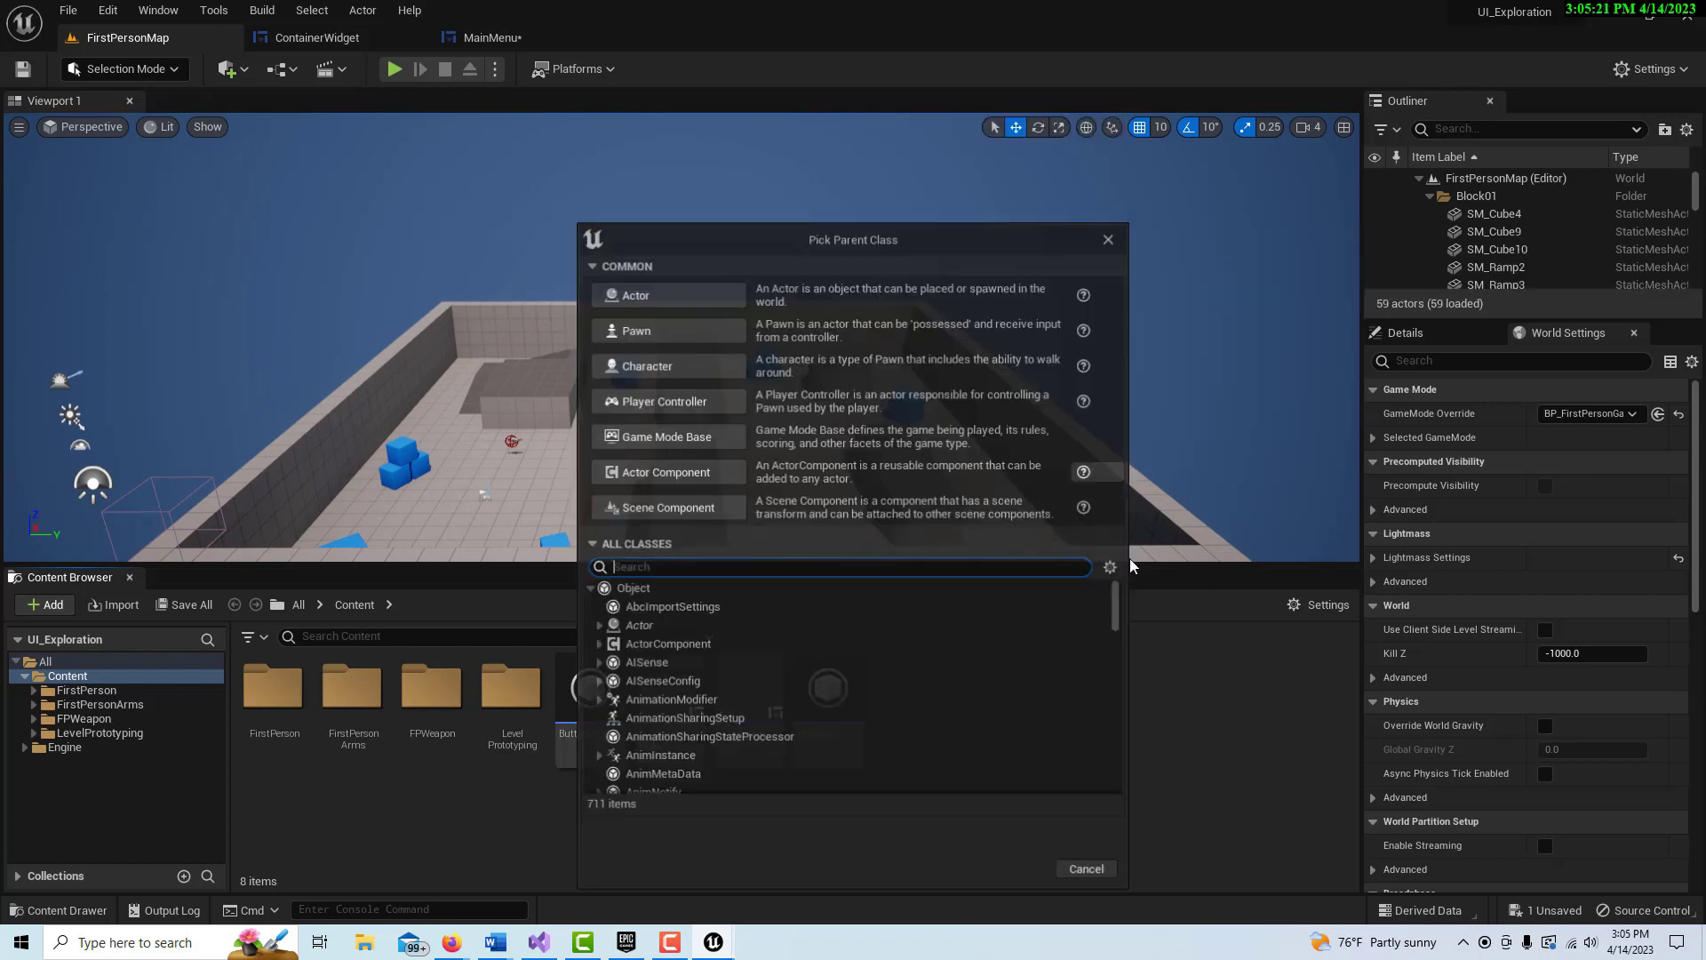
pyautogui.write('button')
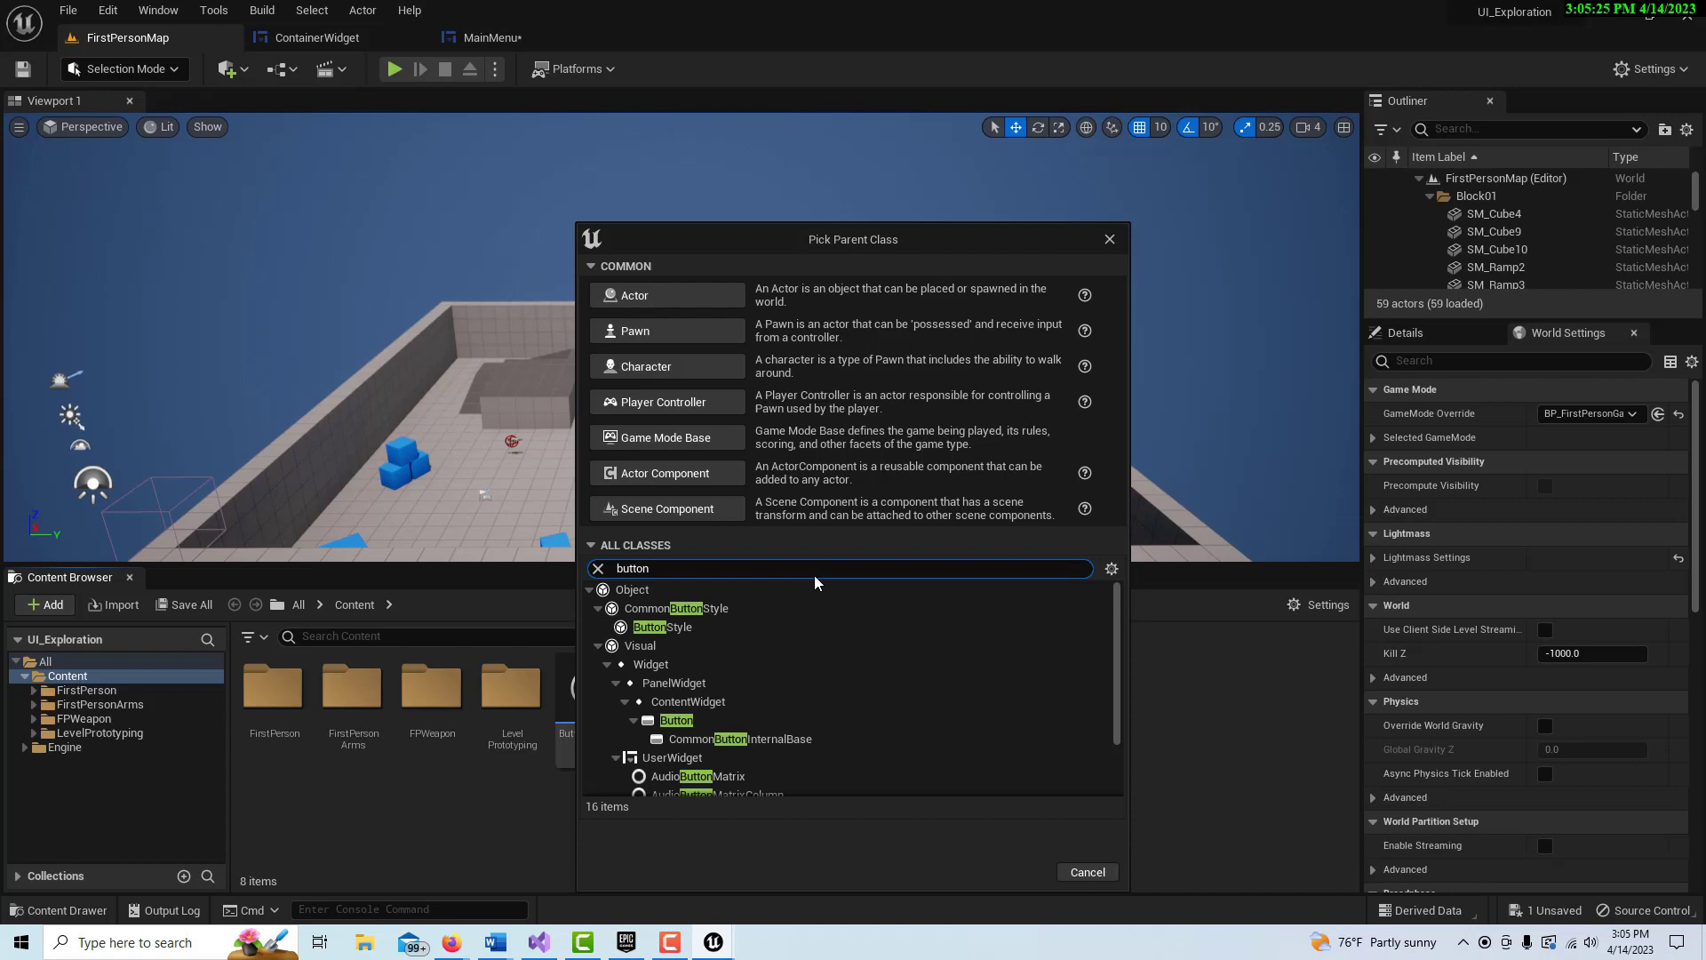
pyautogui.scroll(-3, 818, 657)
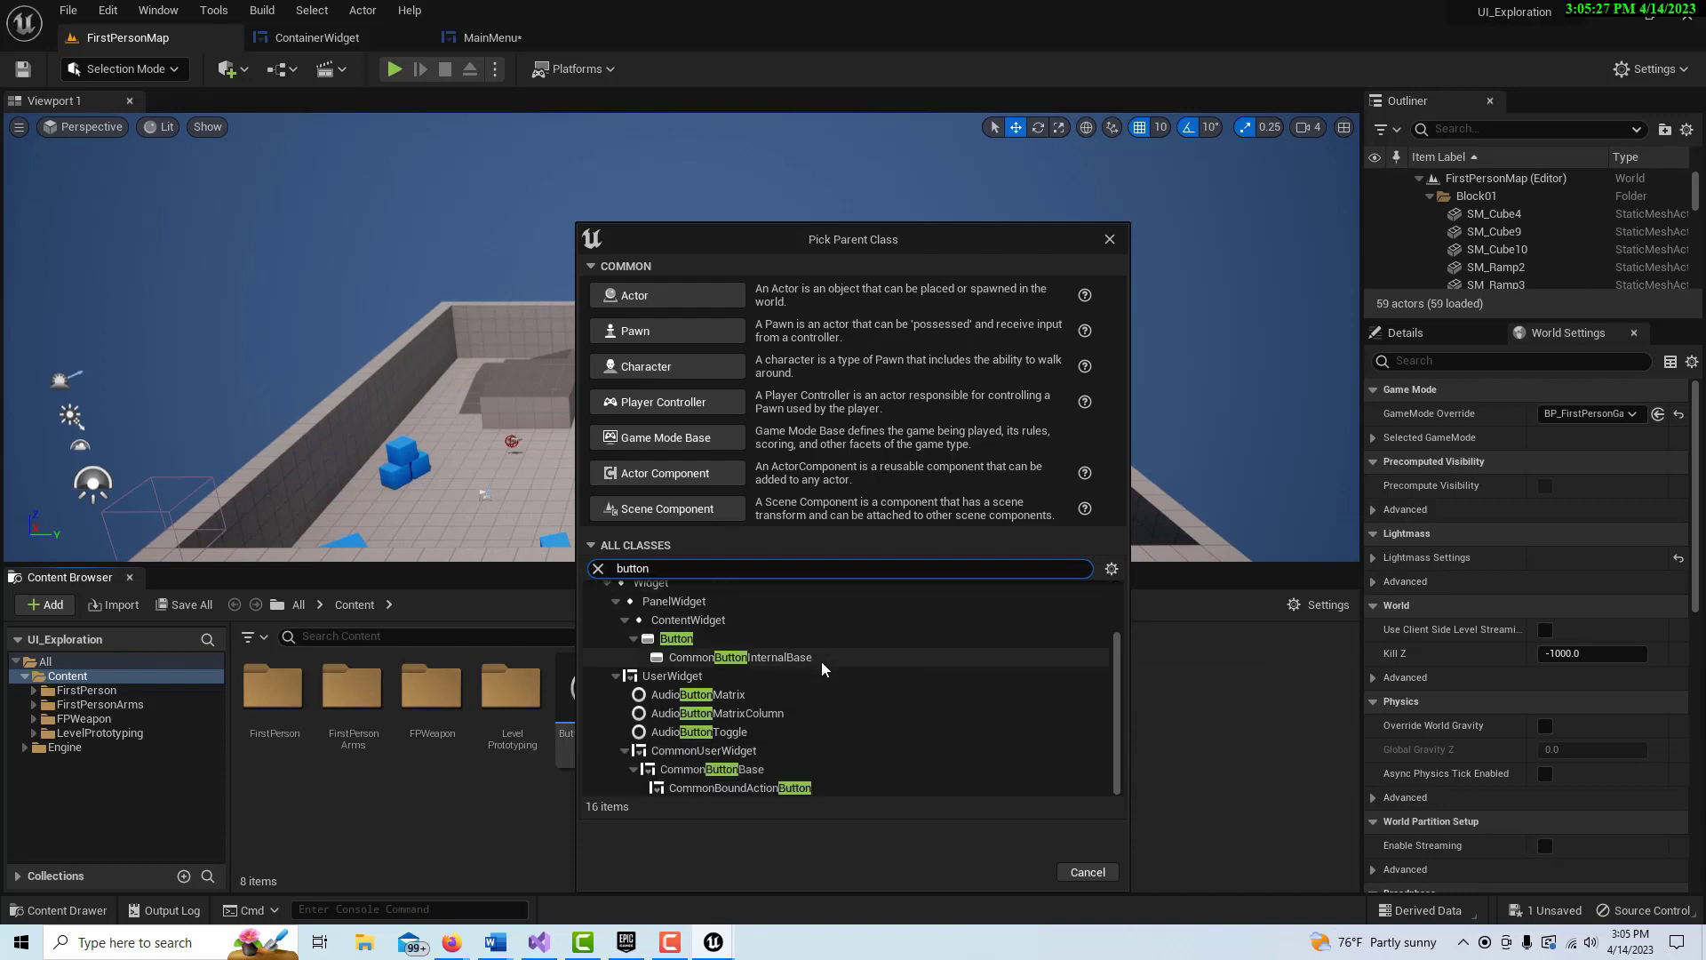
pyautogui.click(755, 769)
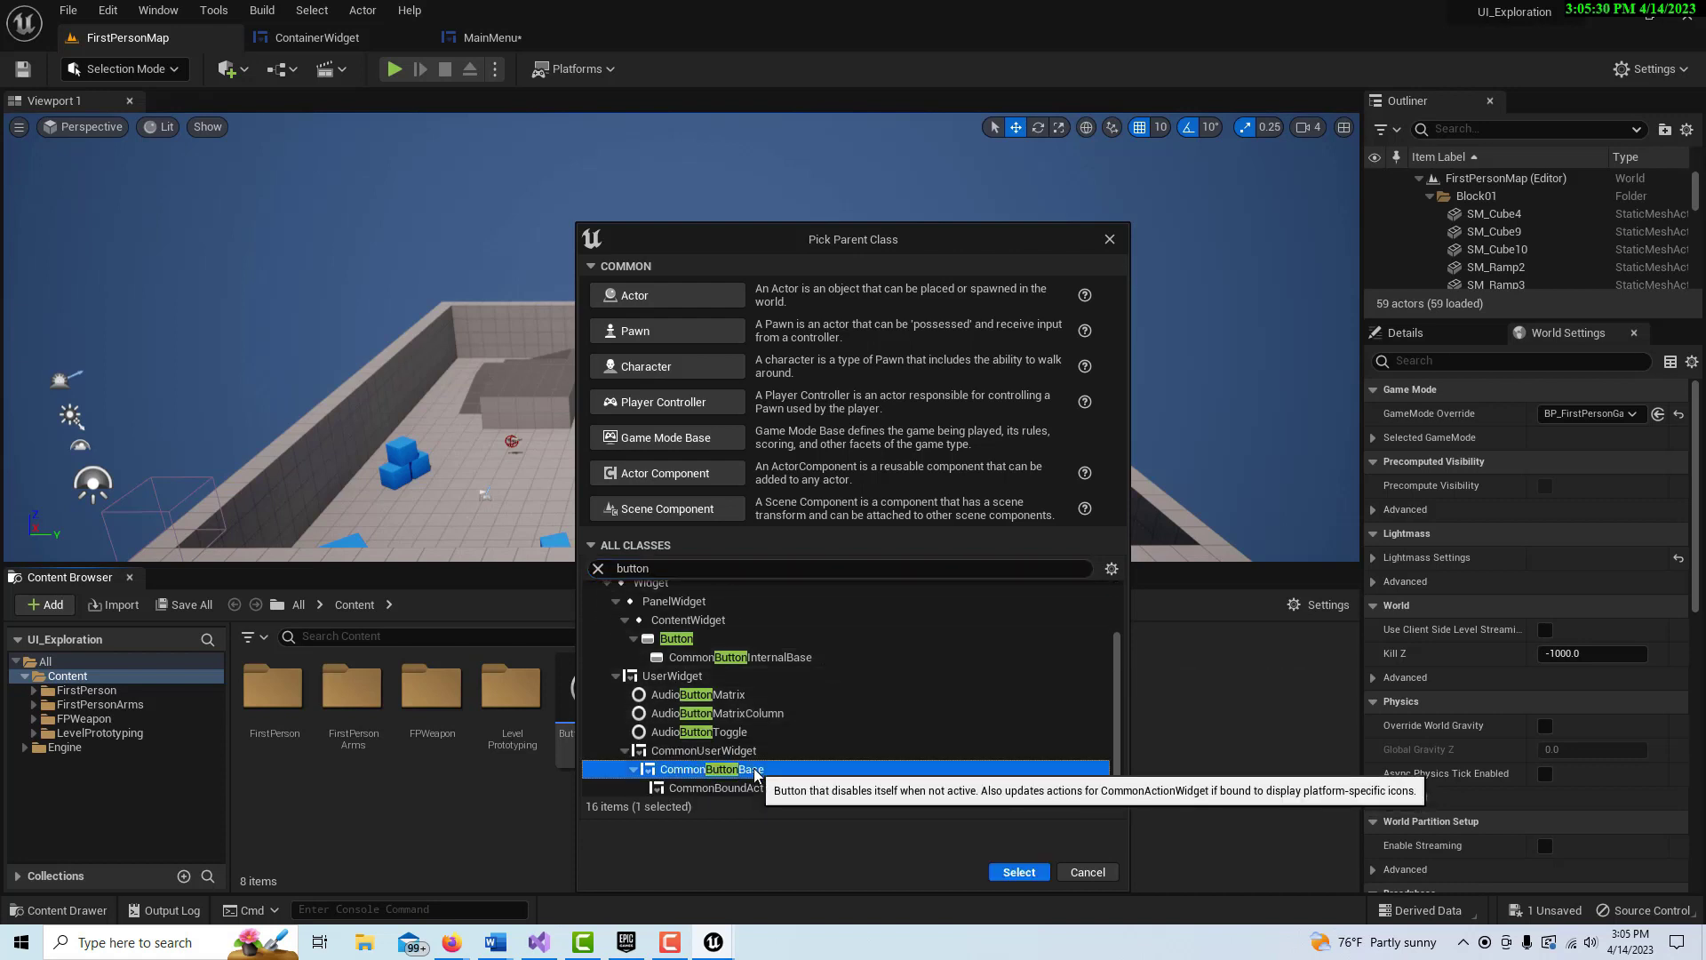
pyautogui.click(1019, 871)
pyautogui.write('MyBu')
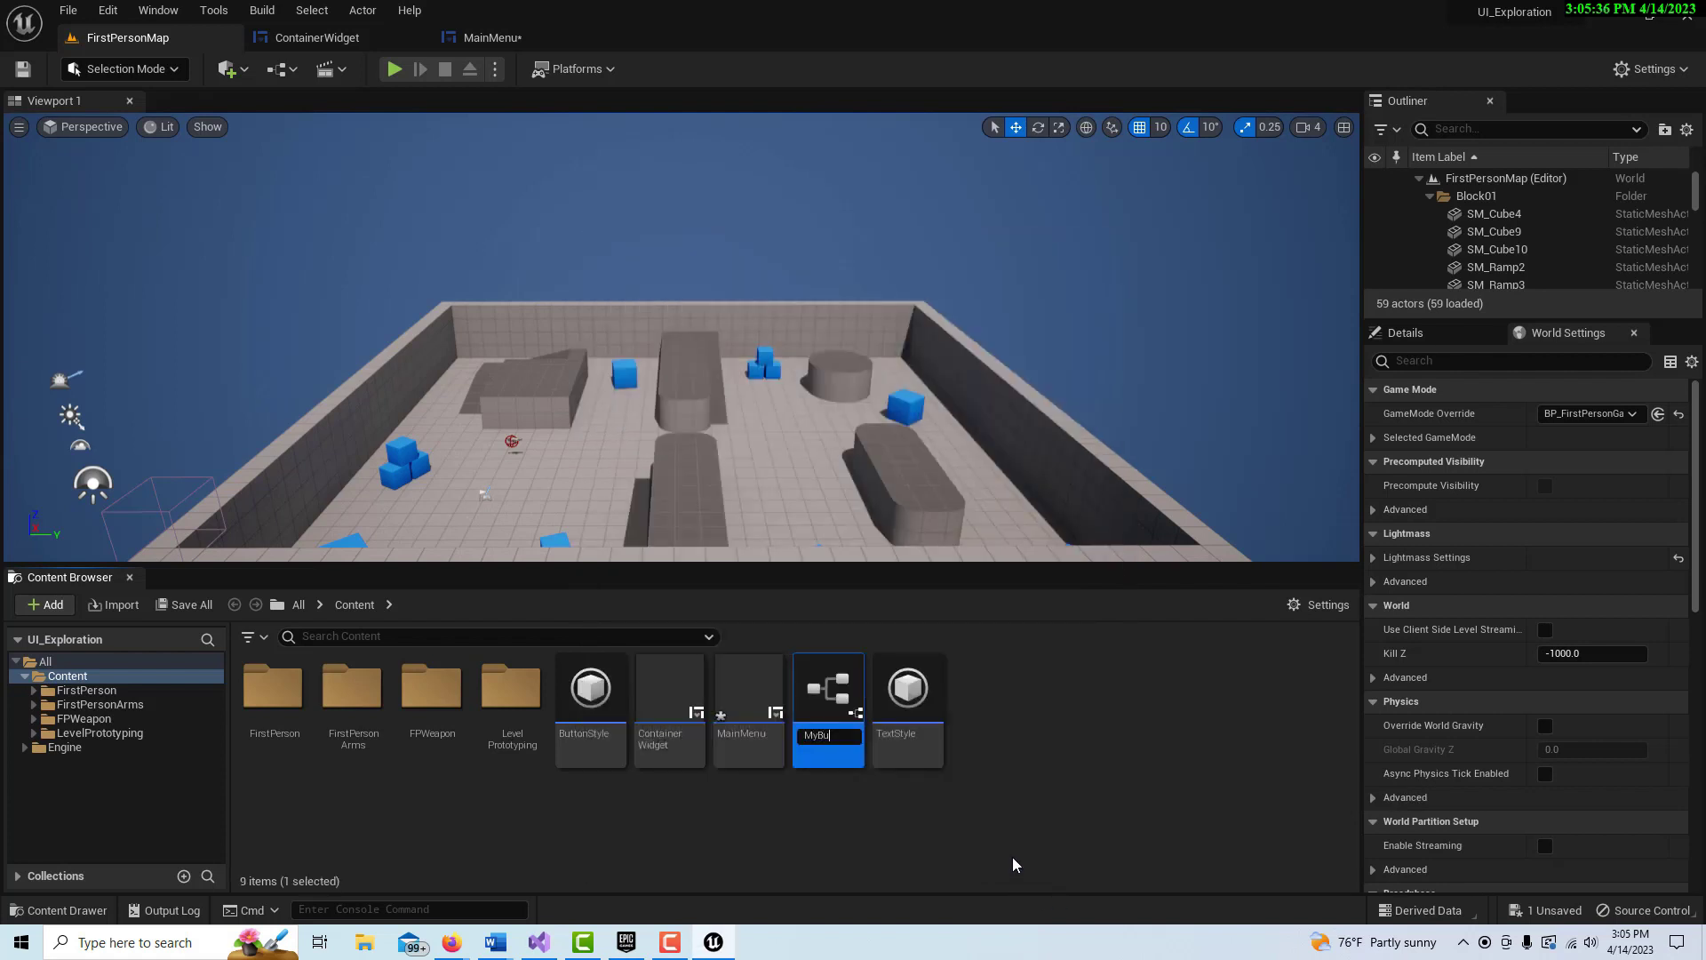
pyautogui.write('tton')
pyautogui.press('Return')
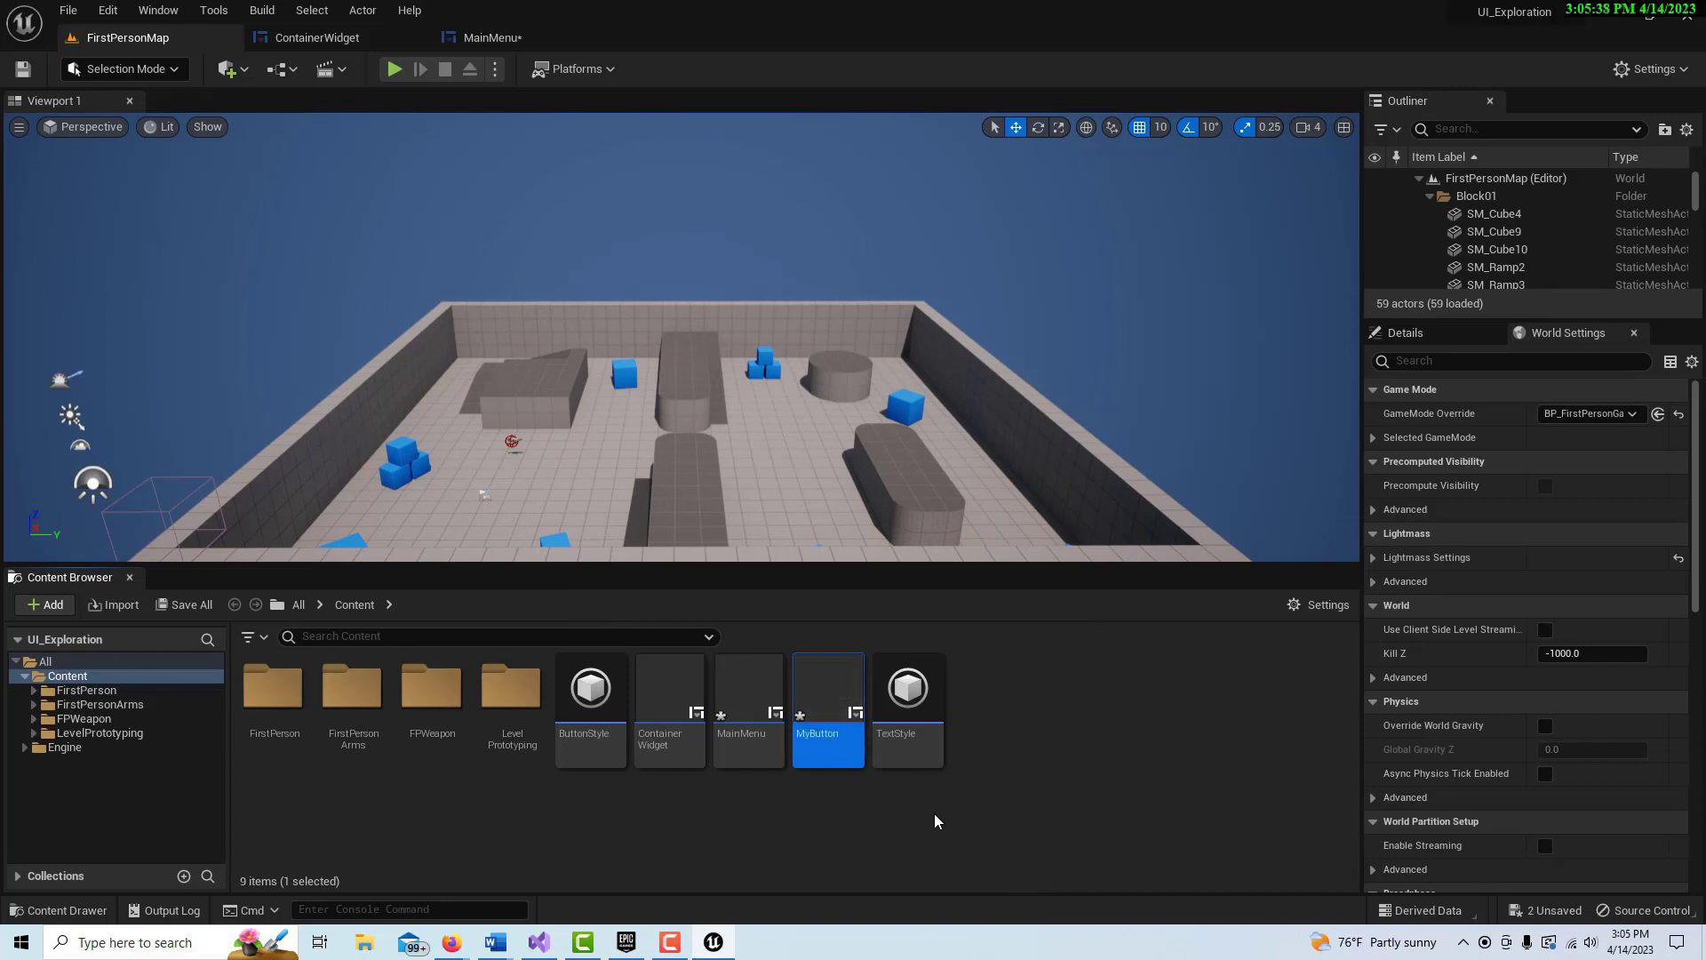
pyautogui.doubleClick(823, 696)
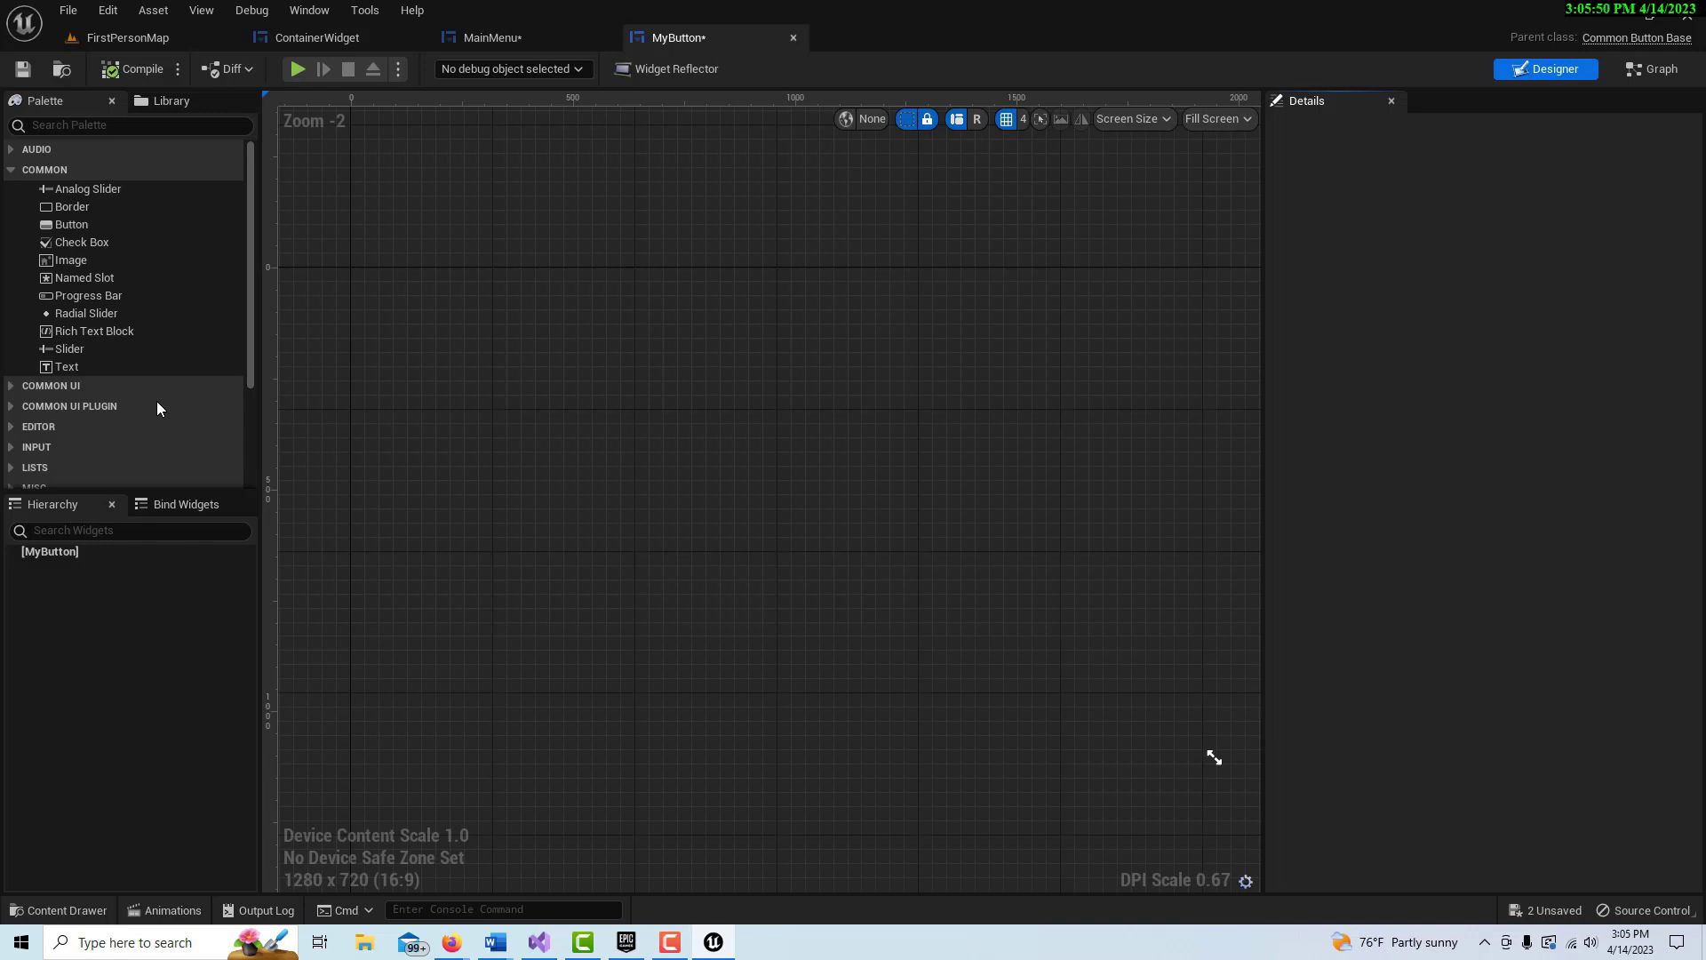
pyautogui.hotkey('ctrl', 'f')
# Step: Add an Overlay inside MyButton and select the MyButton root
pyautogui.write('overl')
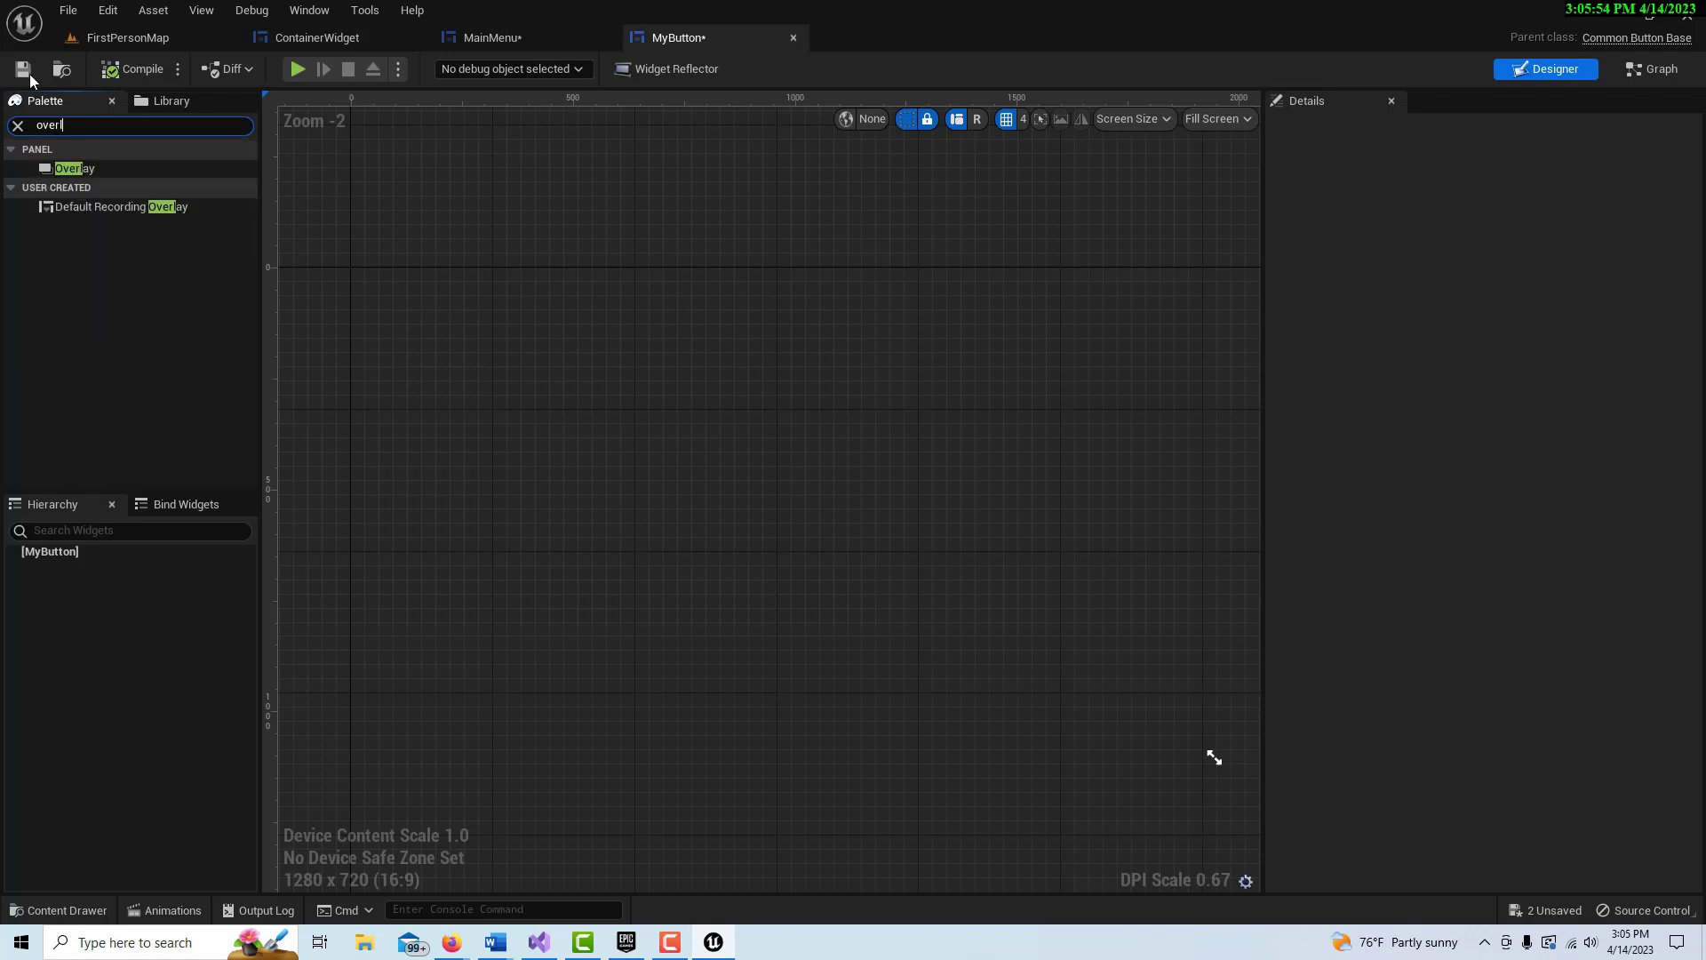
pyautogui.click(78, 168)
pyautogui.moveTo(61, 538); pyautogui.dragTo(62, 552)
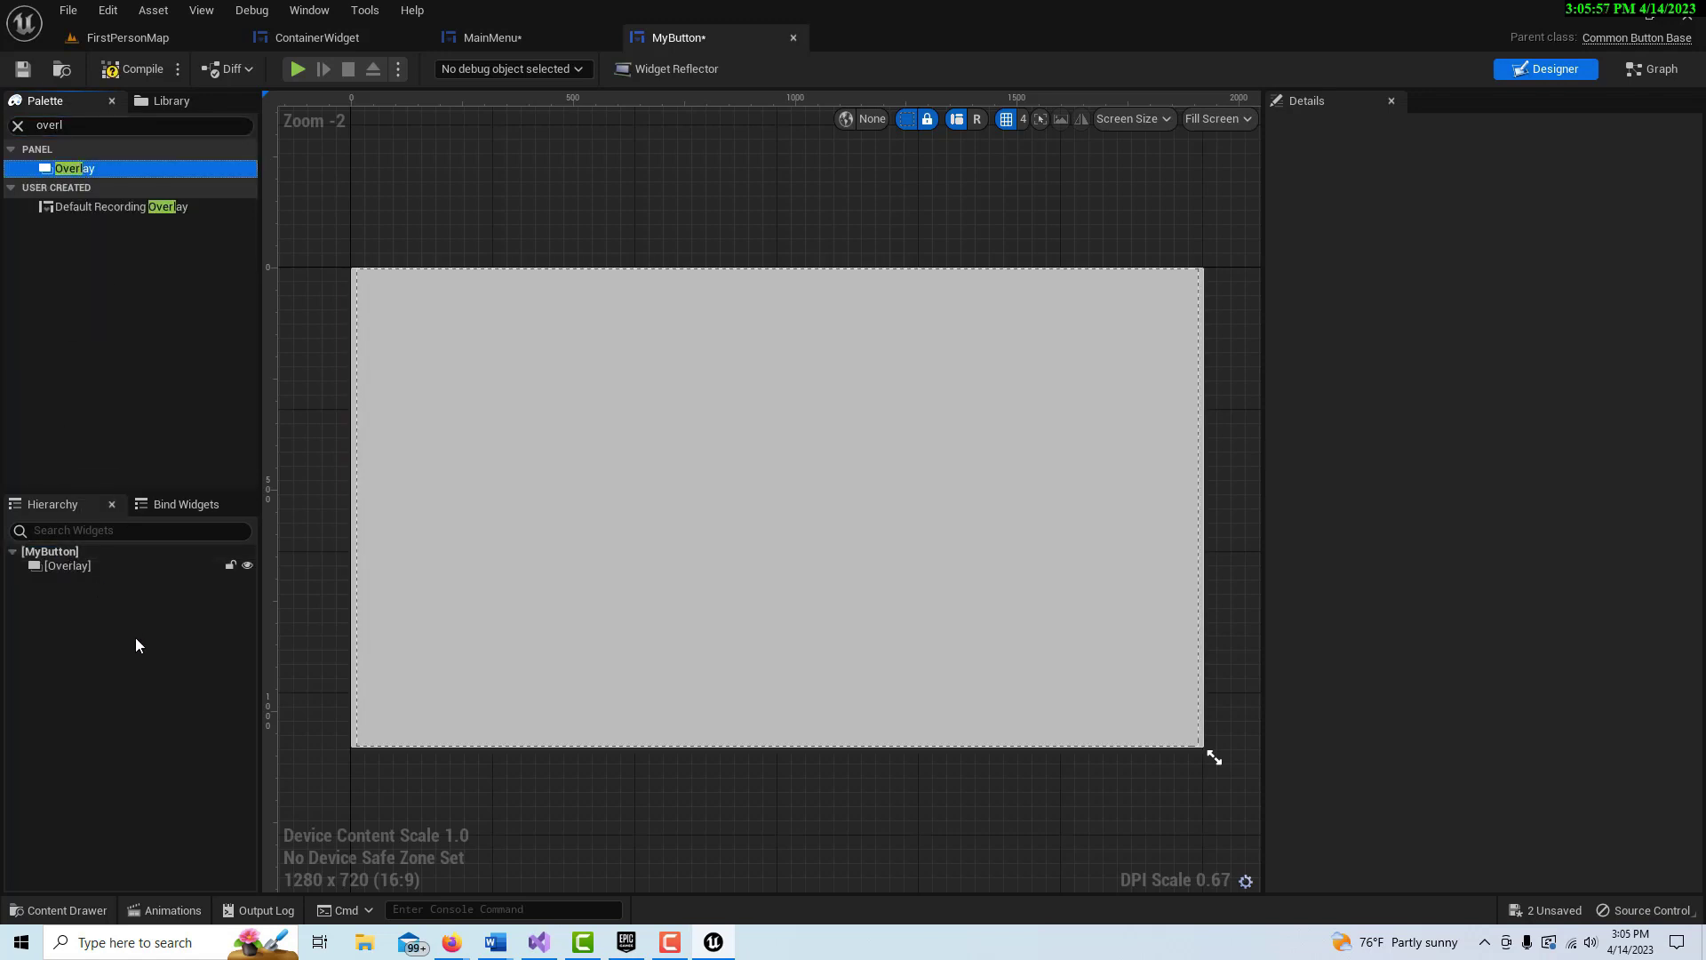
pyautogui.click(88, 566)
pyautogui.click(72, 550)
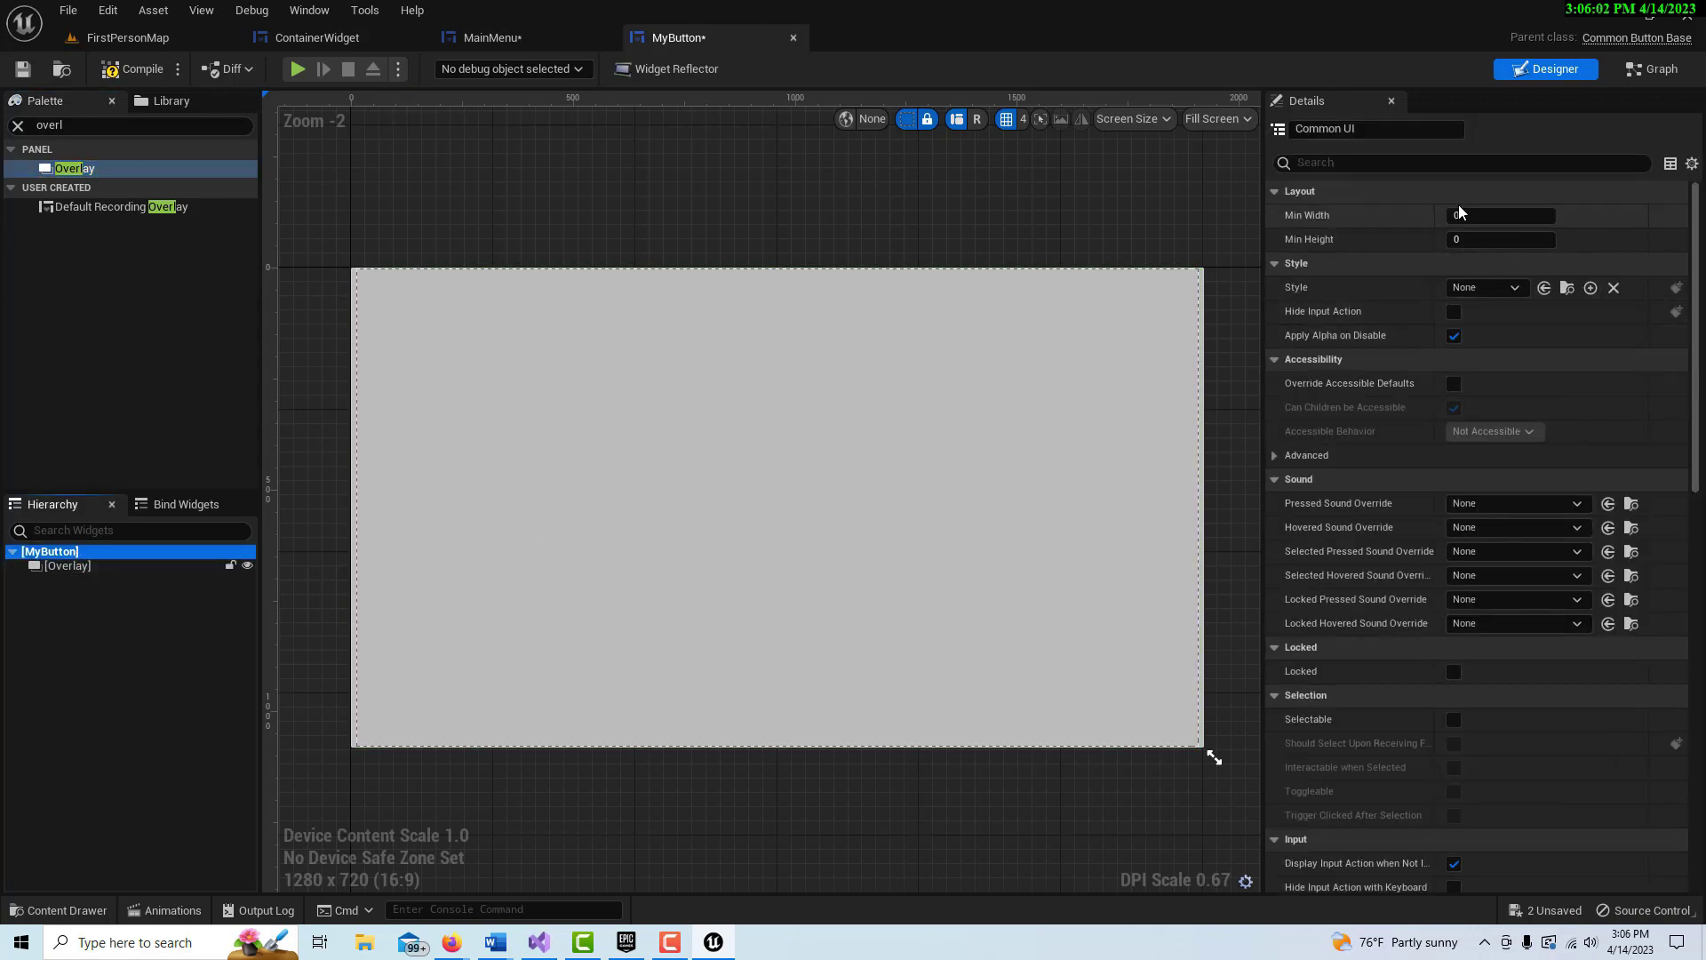
# Step: Set MyButton's minimum width to 270 and minimum height to 50
pyautogui.click(1460, 216)
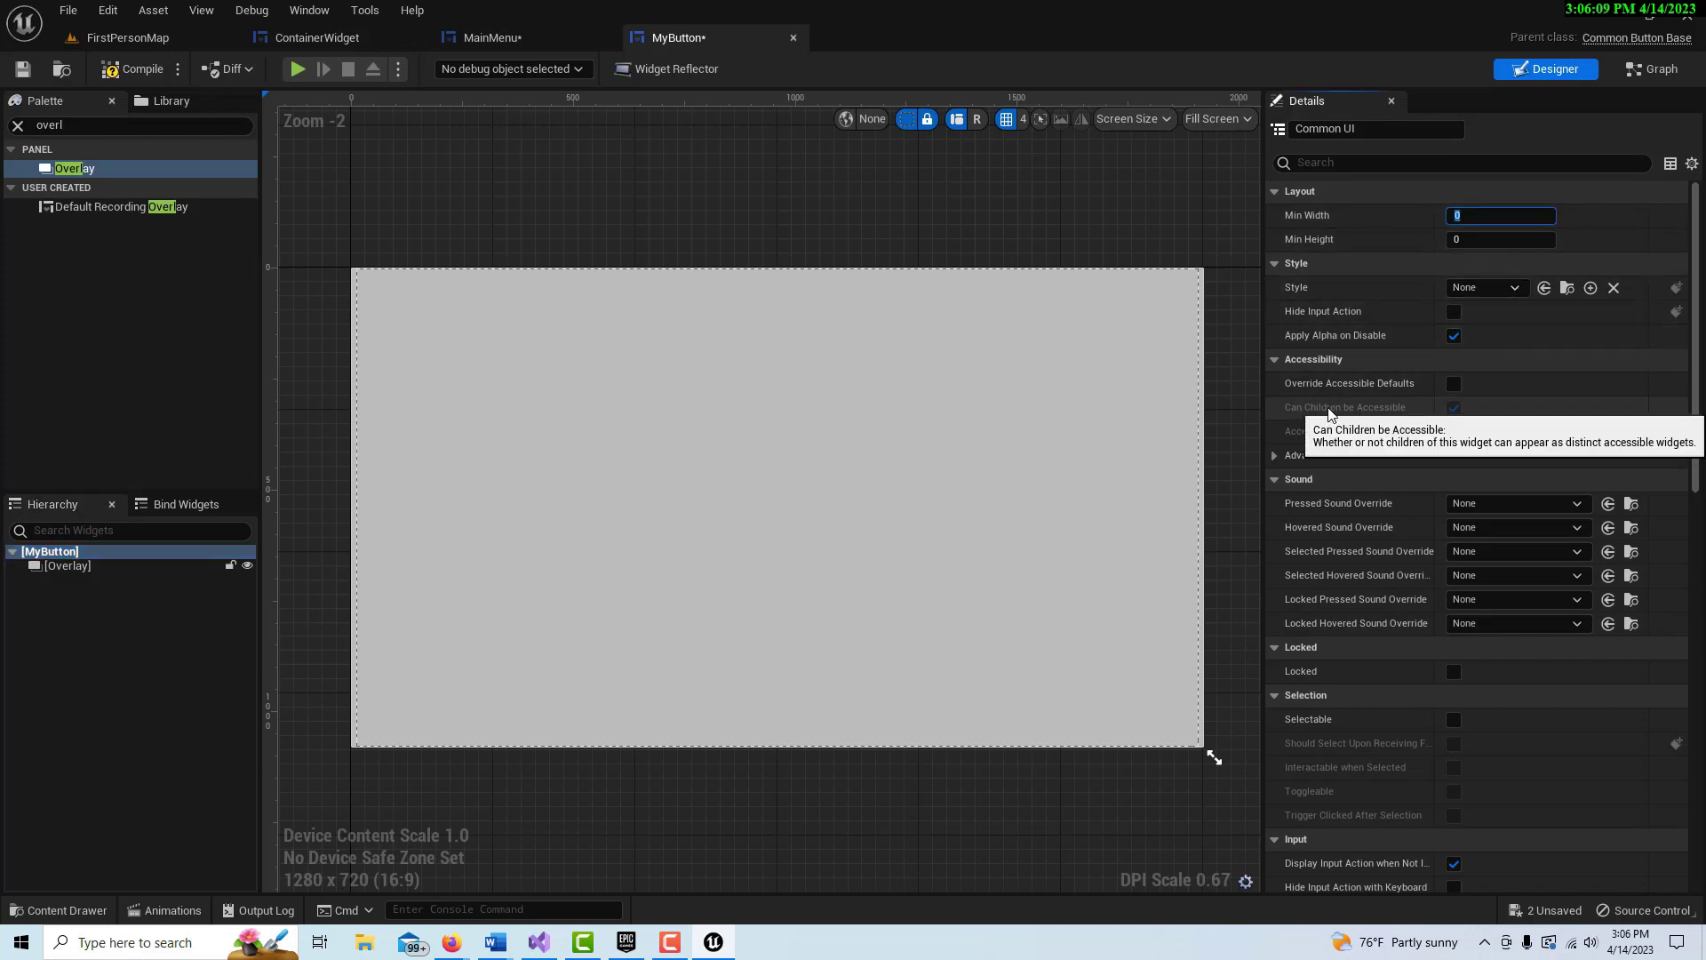
pyautogui.write('270')
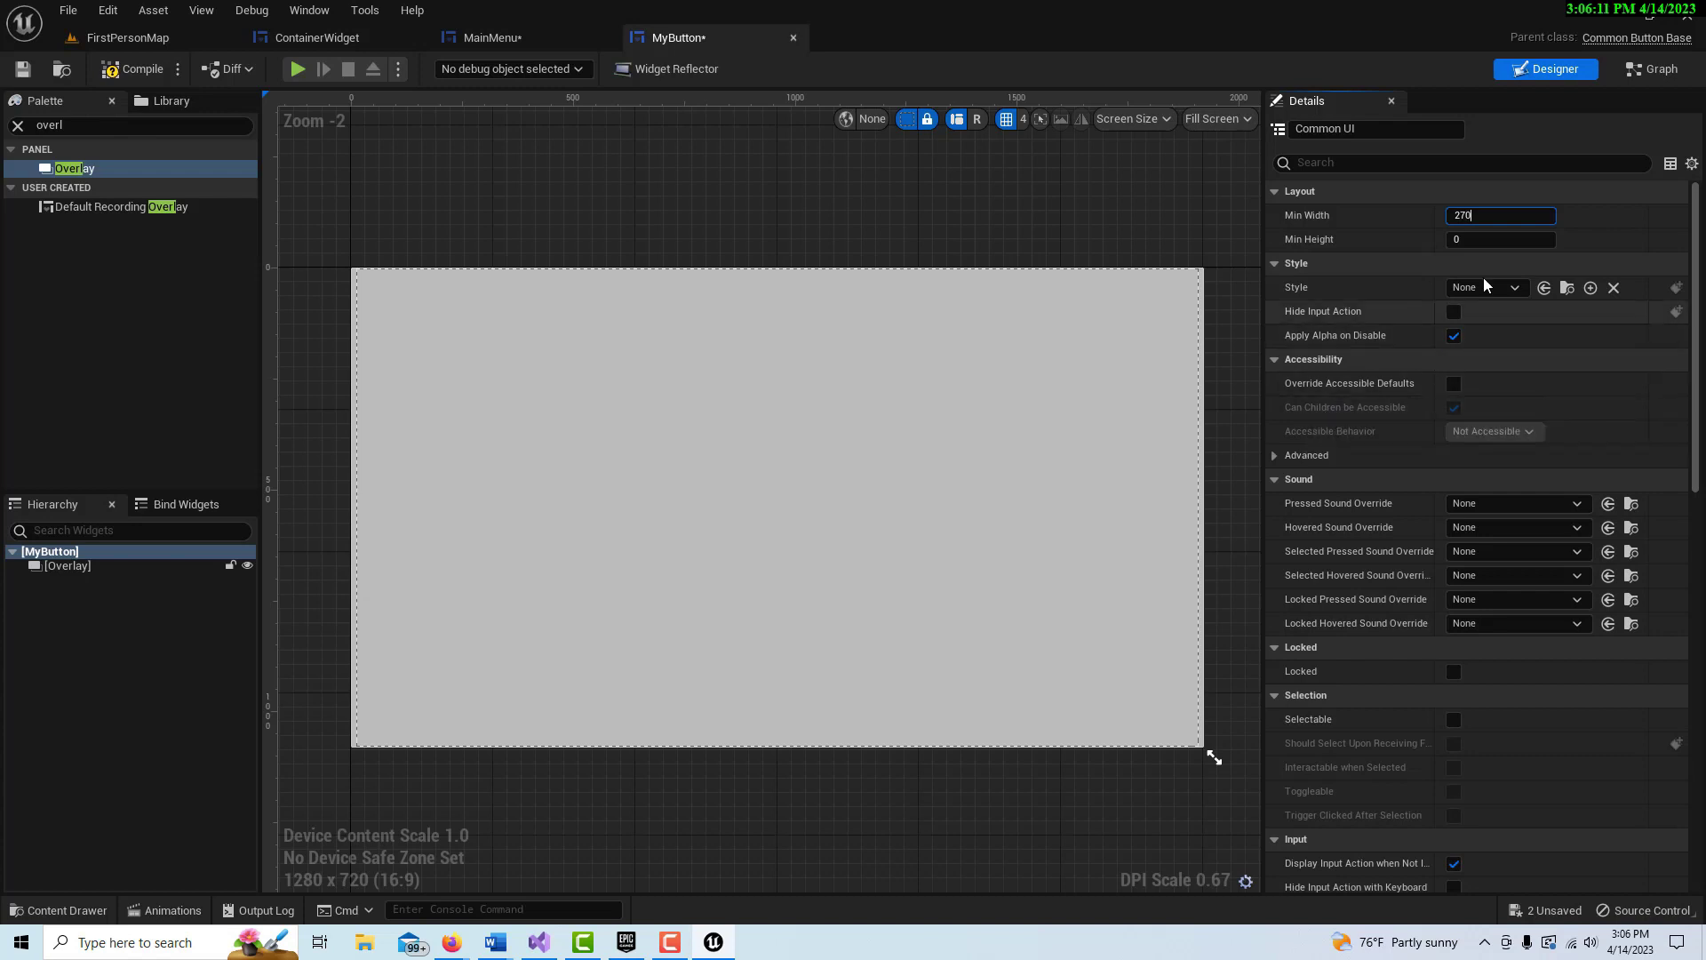
pyautogui.click(1471, 239)
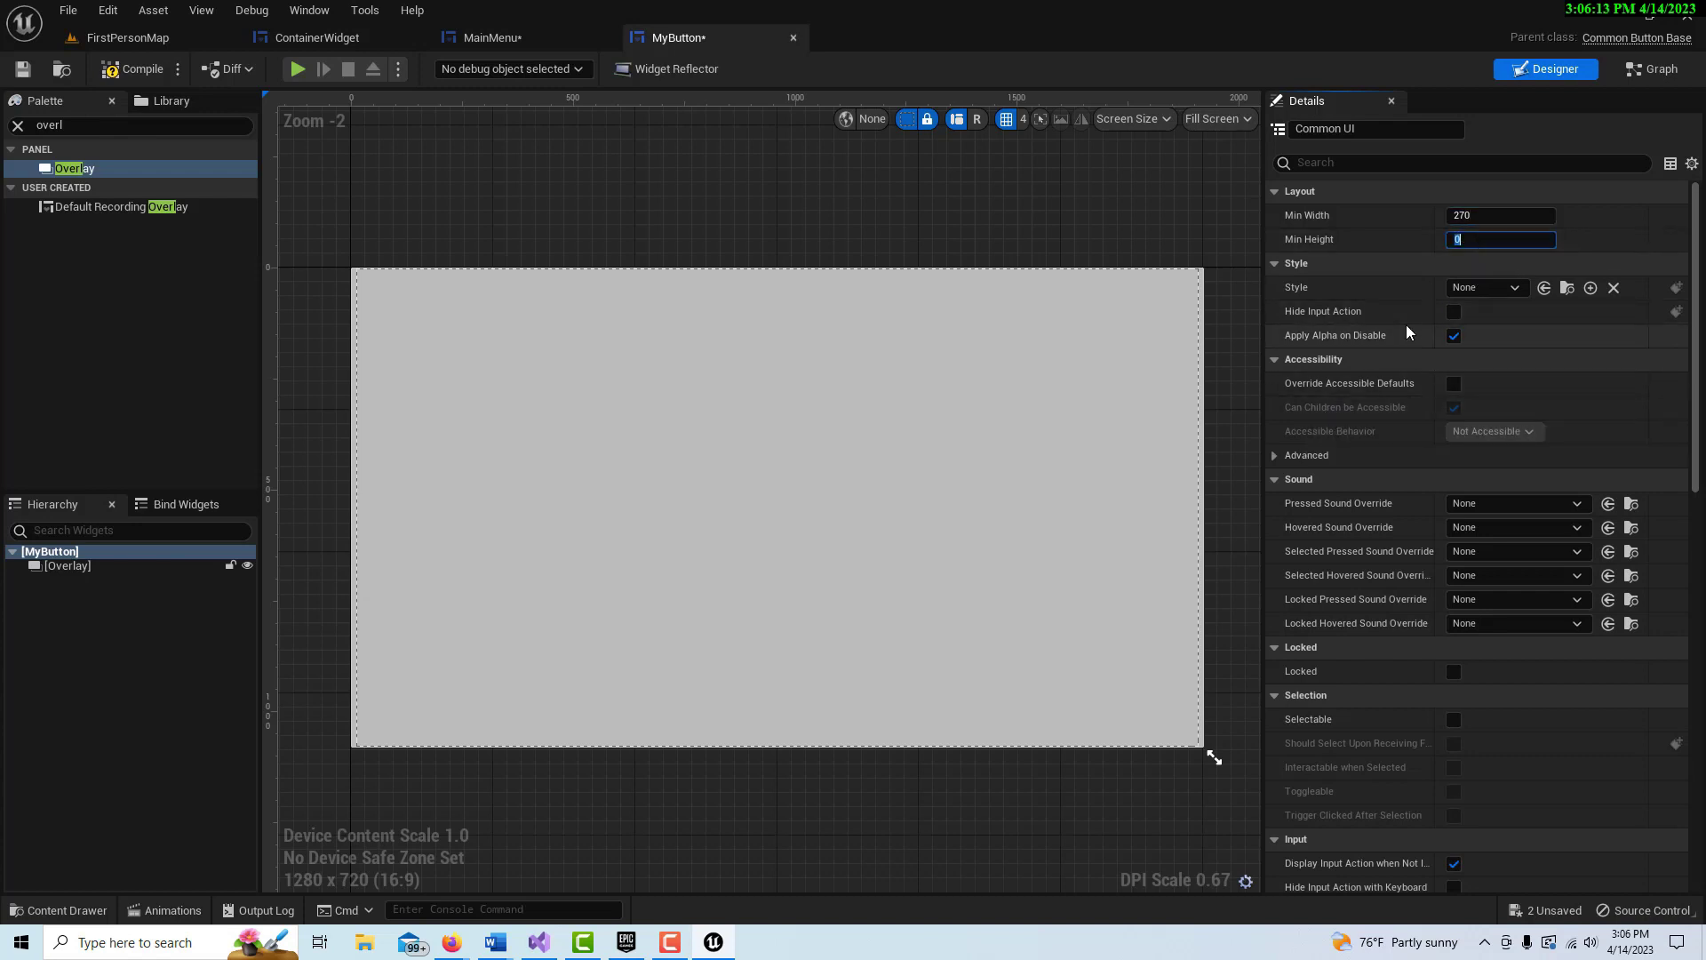
pyautogui.write('50')
pyautogui.press('Return')
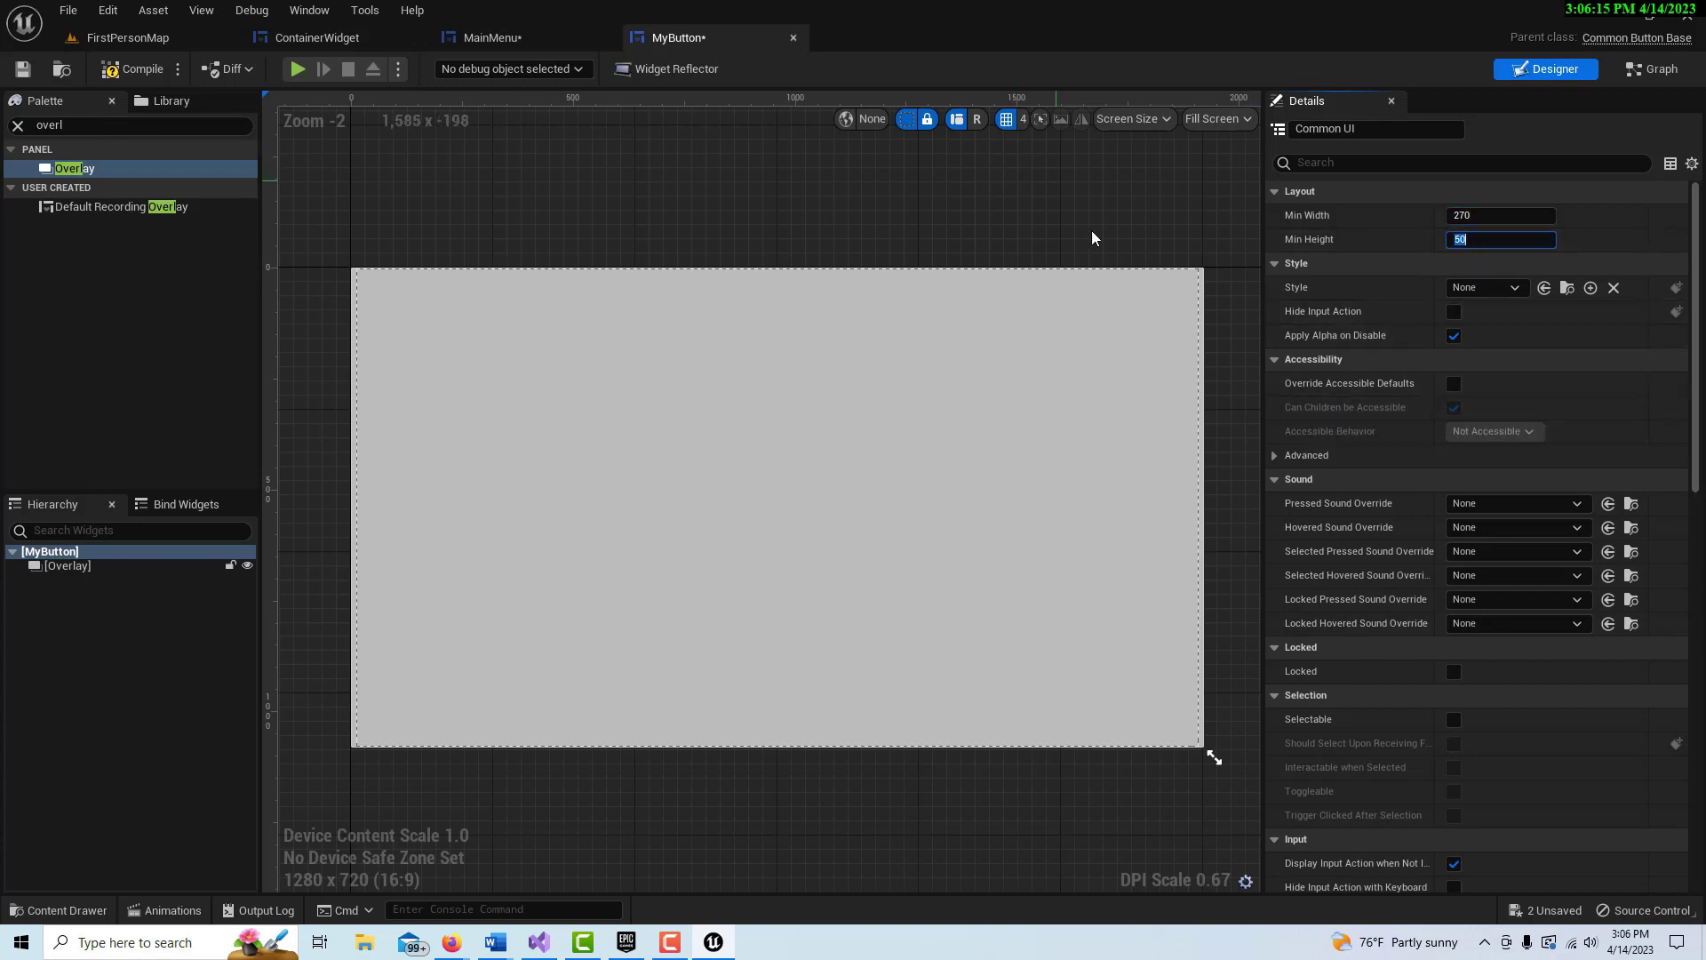
# Step: Apply ButtonStyle as MyButton's style and reselect the Overlay
pyautogui.click(1514, 288)
pyautogui.click(1517, 355)
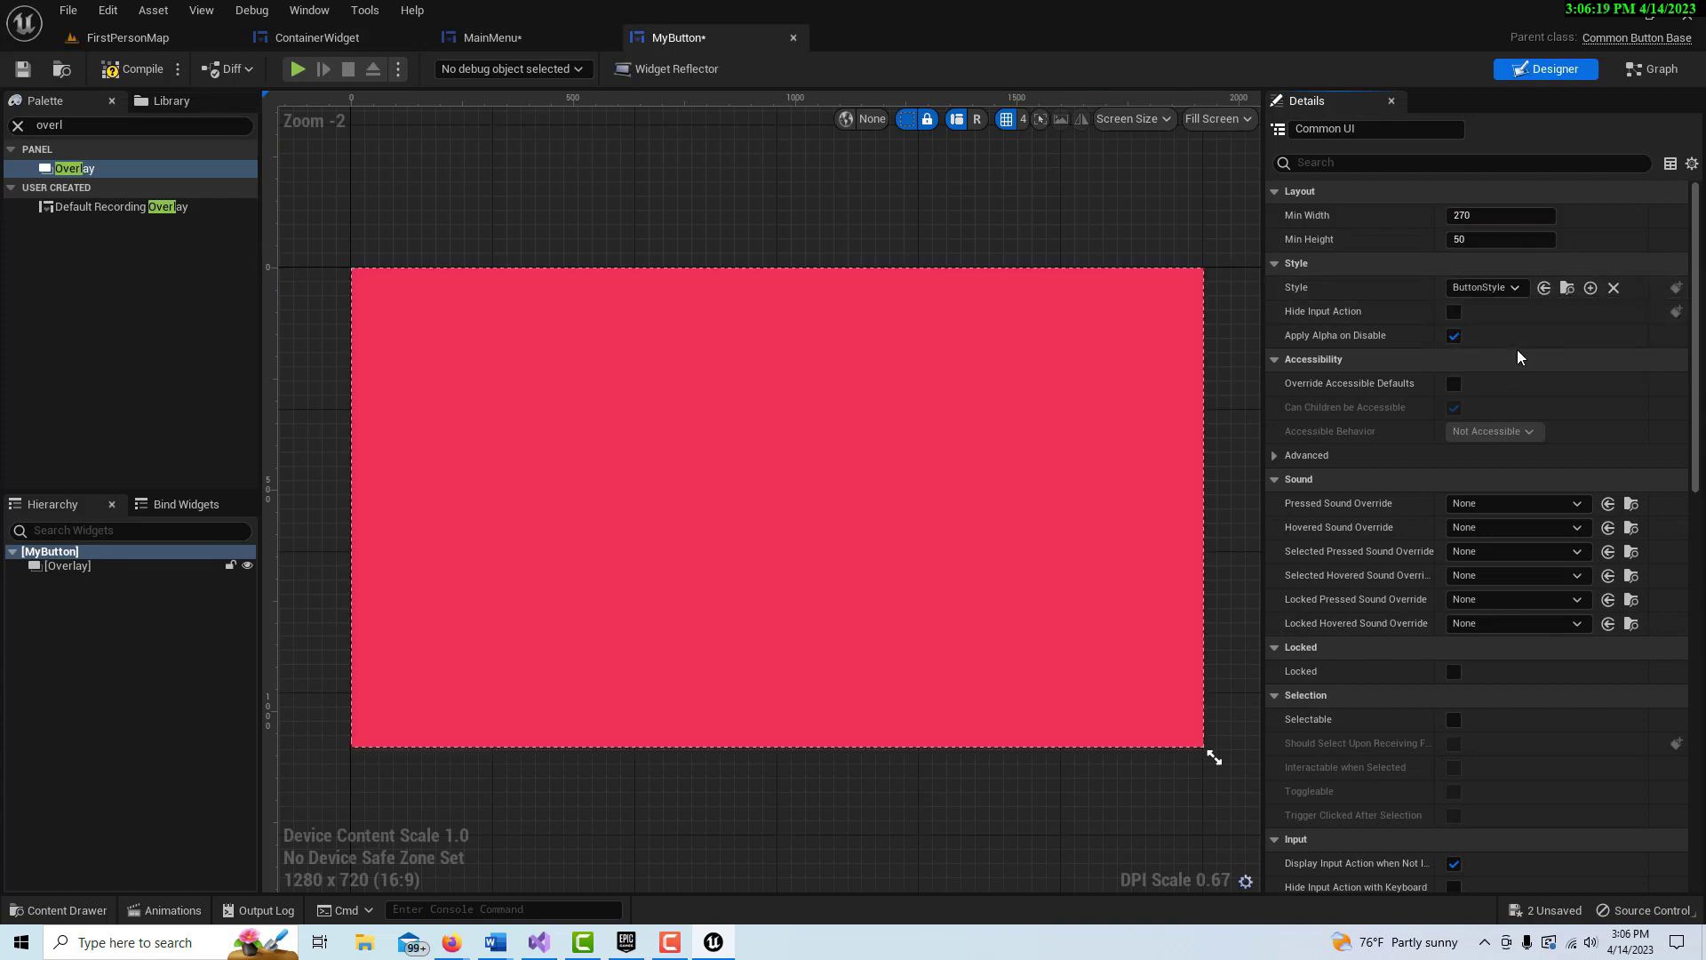
pyautogui.scroll(-1, 873, 382)
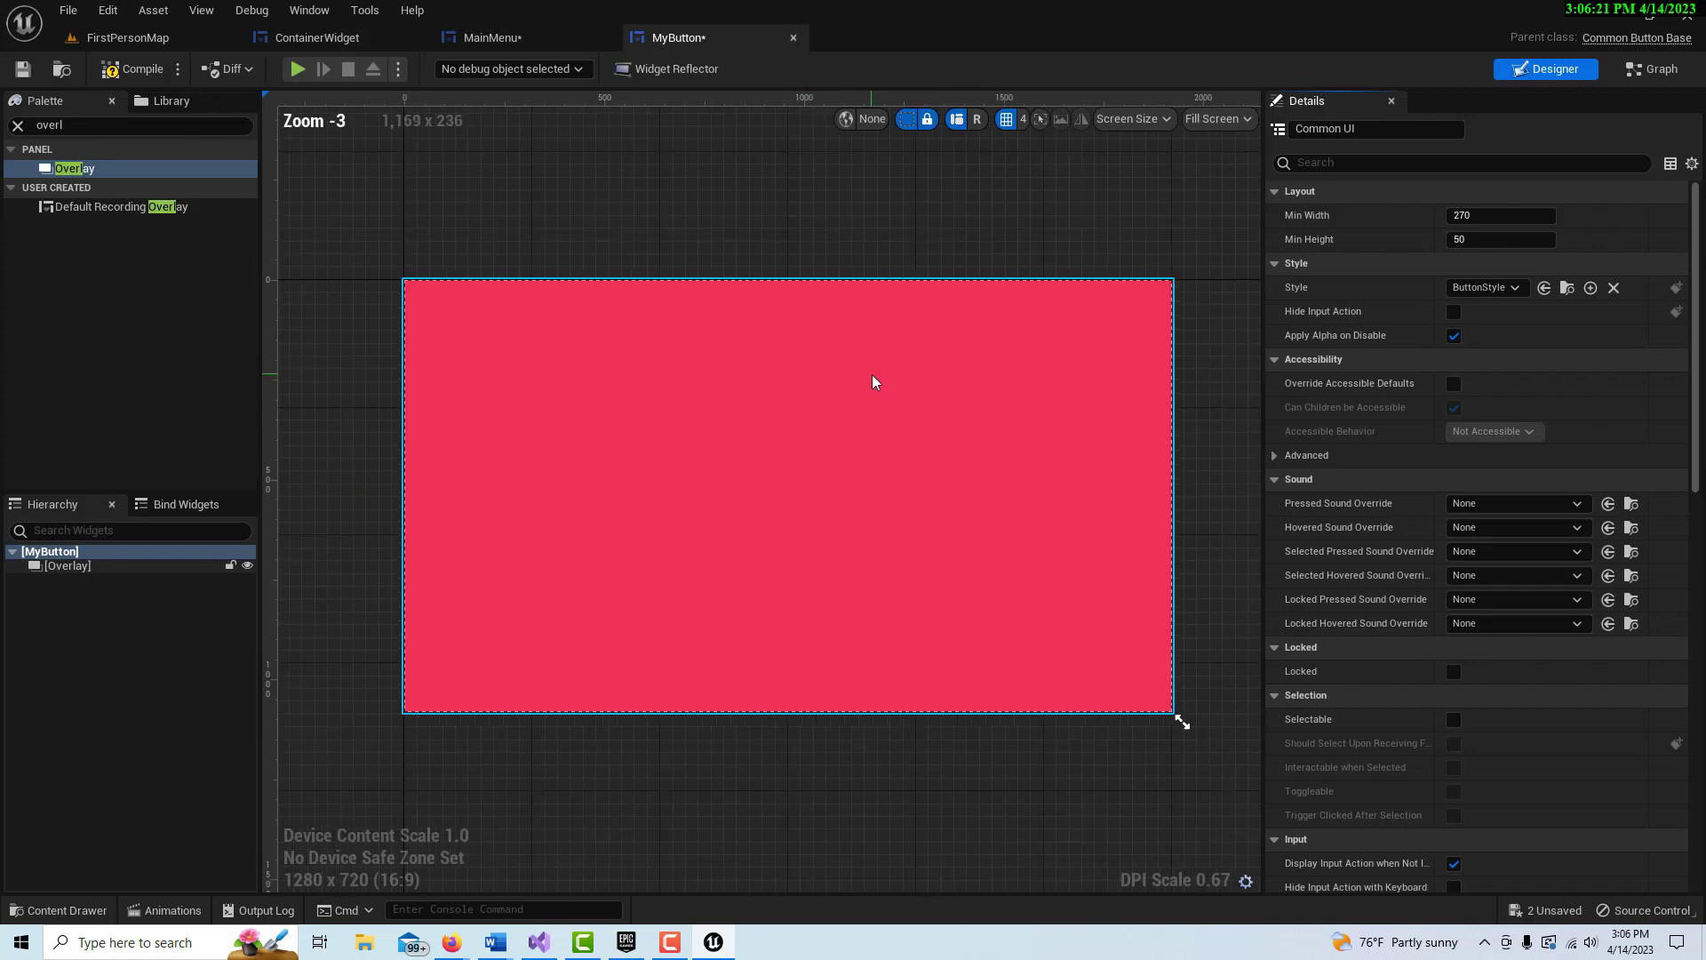
pyautogui.scroll(-1, 873, 382)
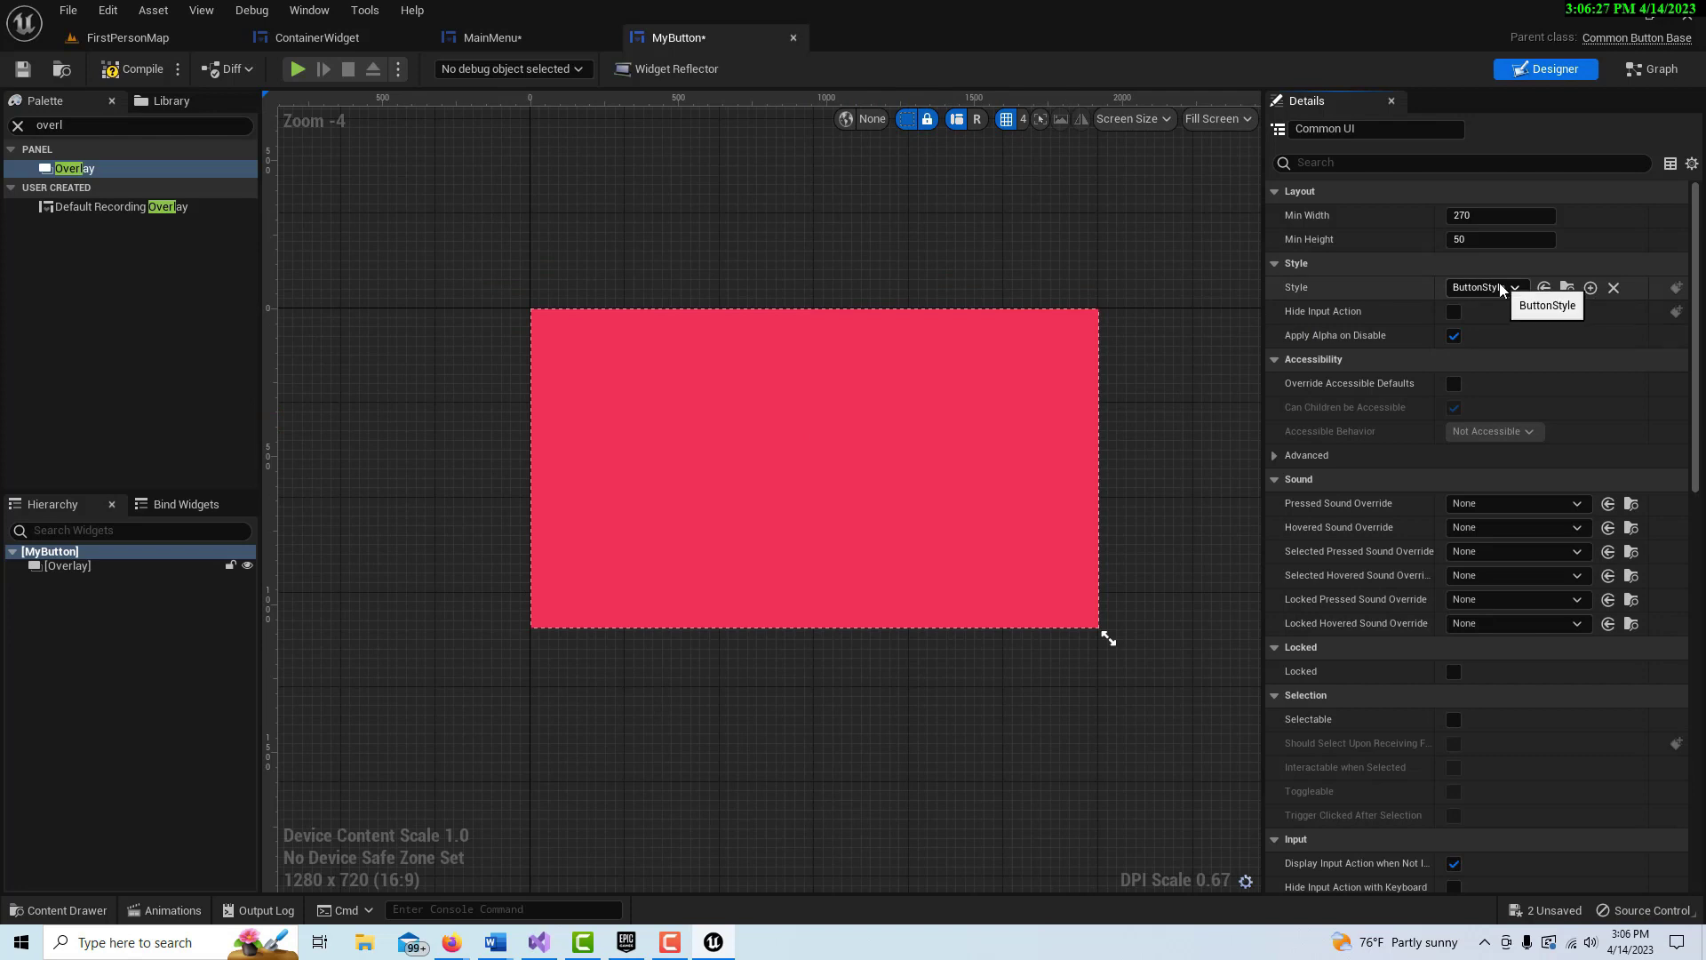
pyautogui.click(77, 569)
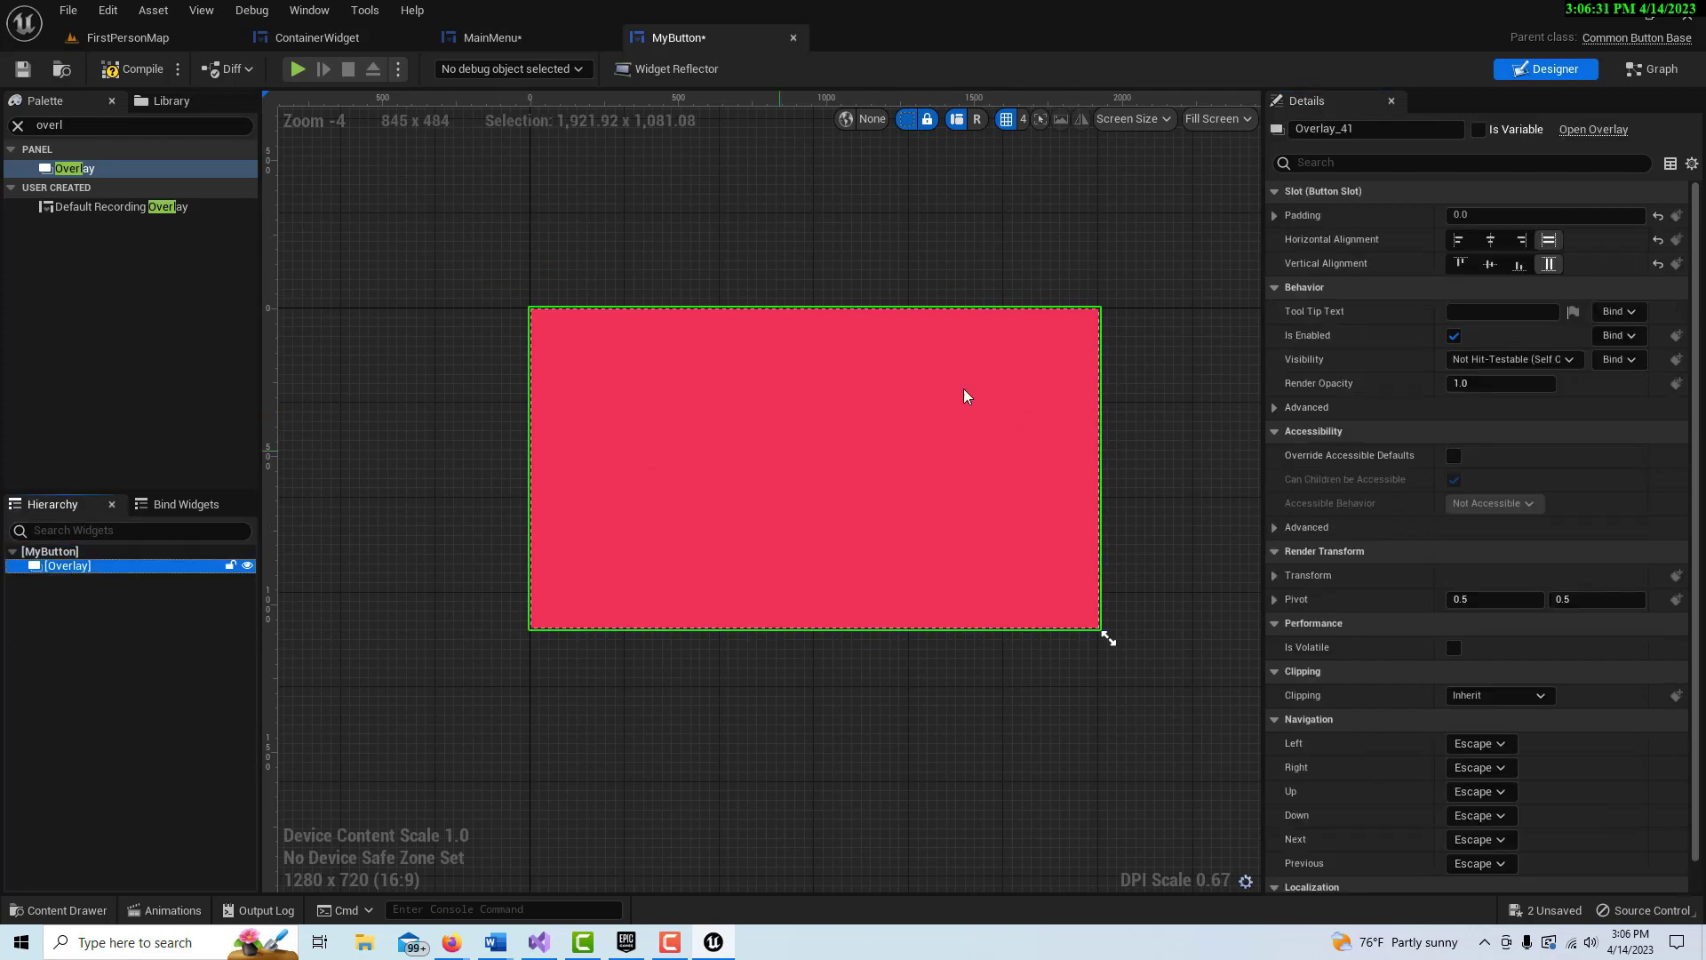
# Step: Switch the designer preview from Fill Screen to Custom at 270 by 50
pyautogui.click(52, 551)
pyautogui.click(62, 566)
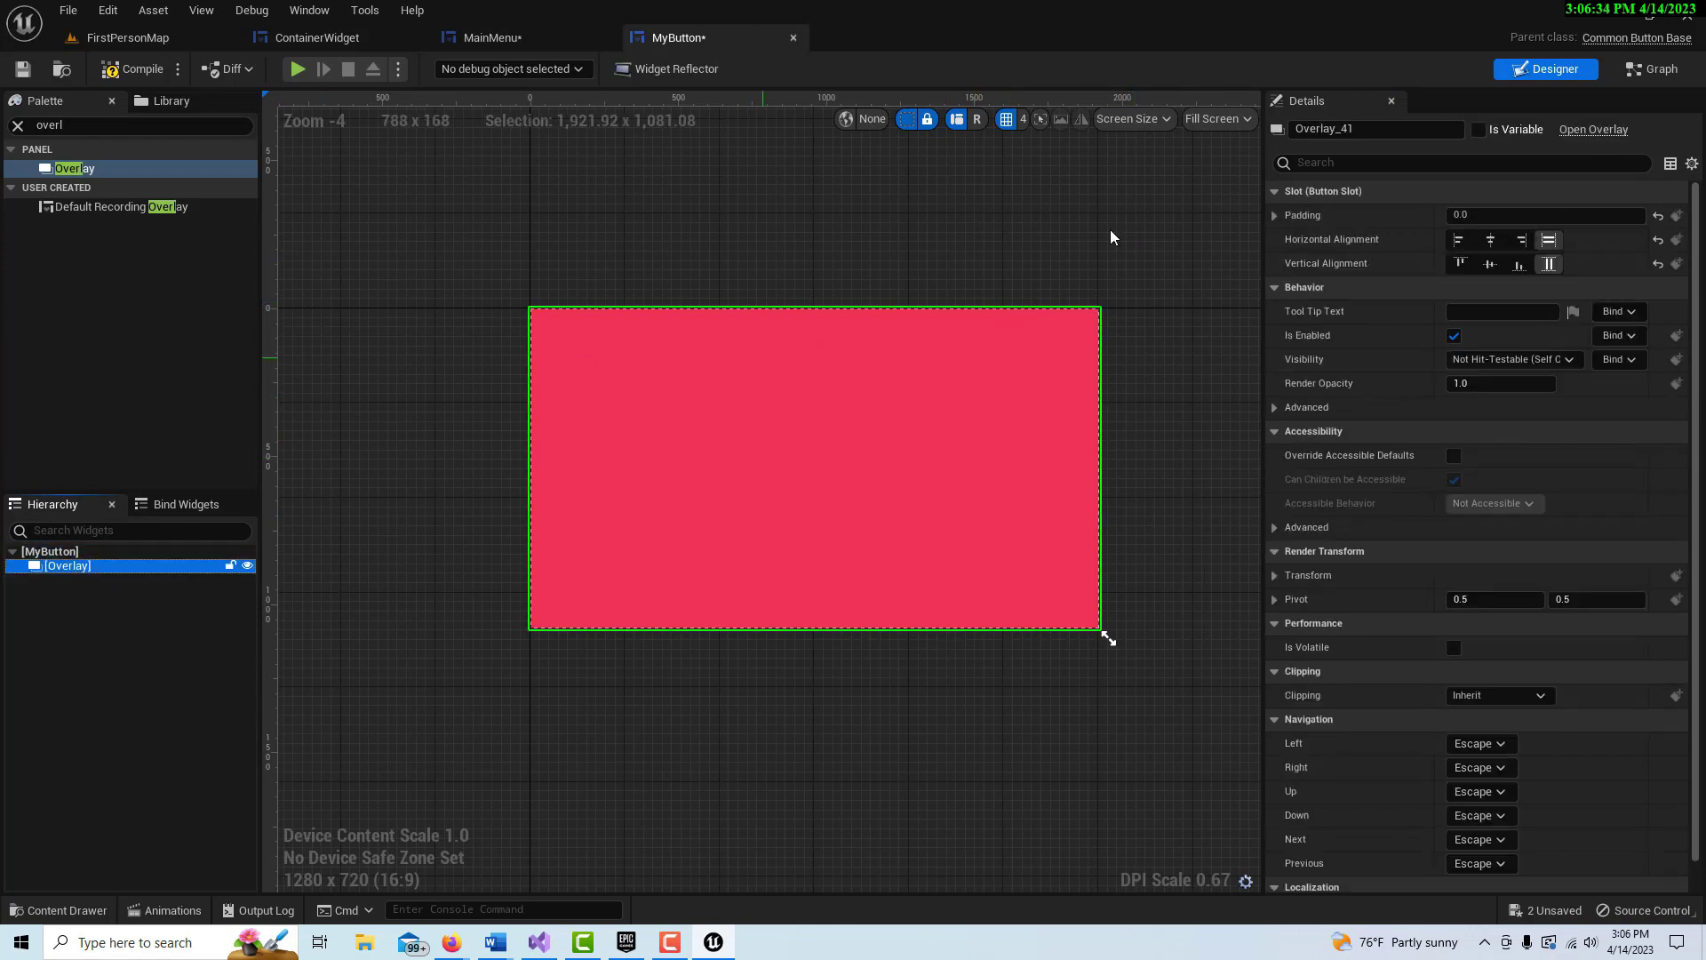
pyautogui.click(1239, 119)
pyautogui.click(1248, 172)
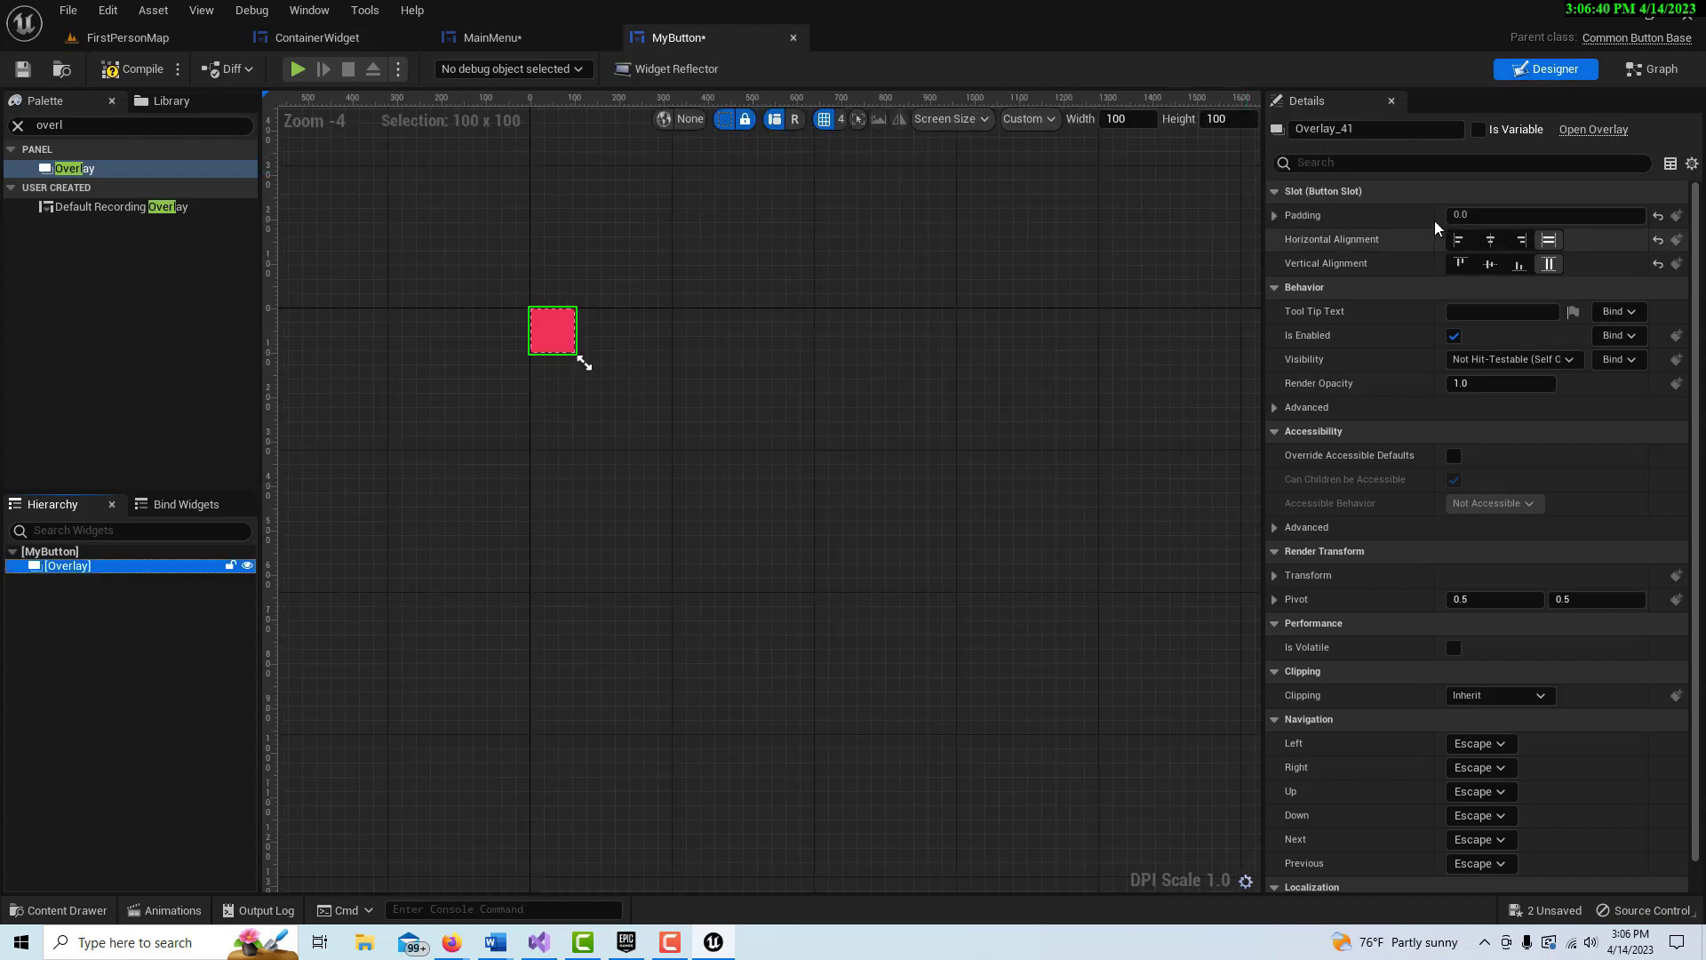
pyautogui.click(1111, 118)
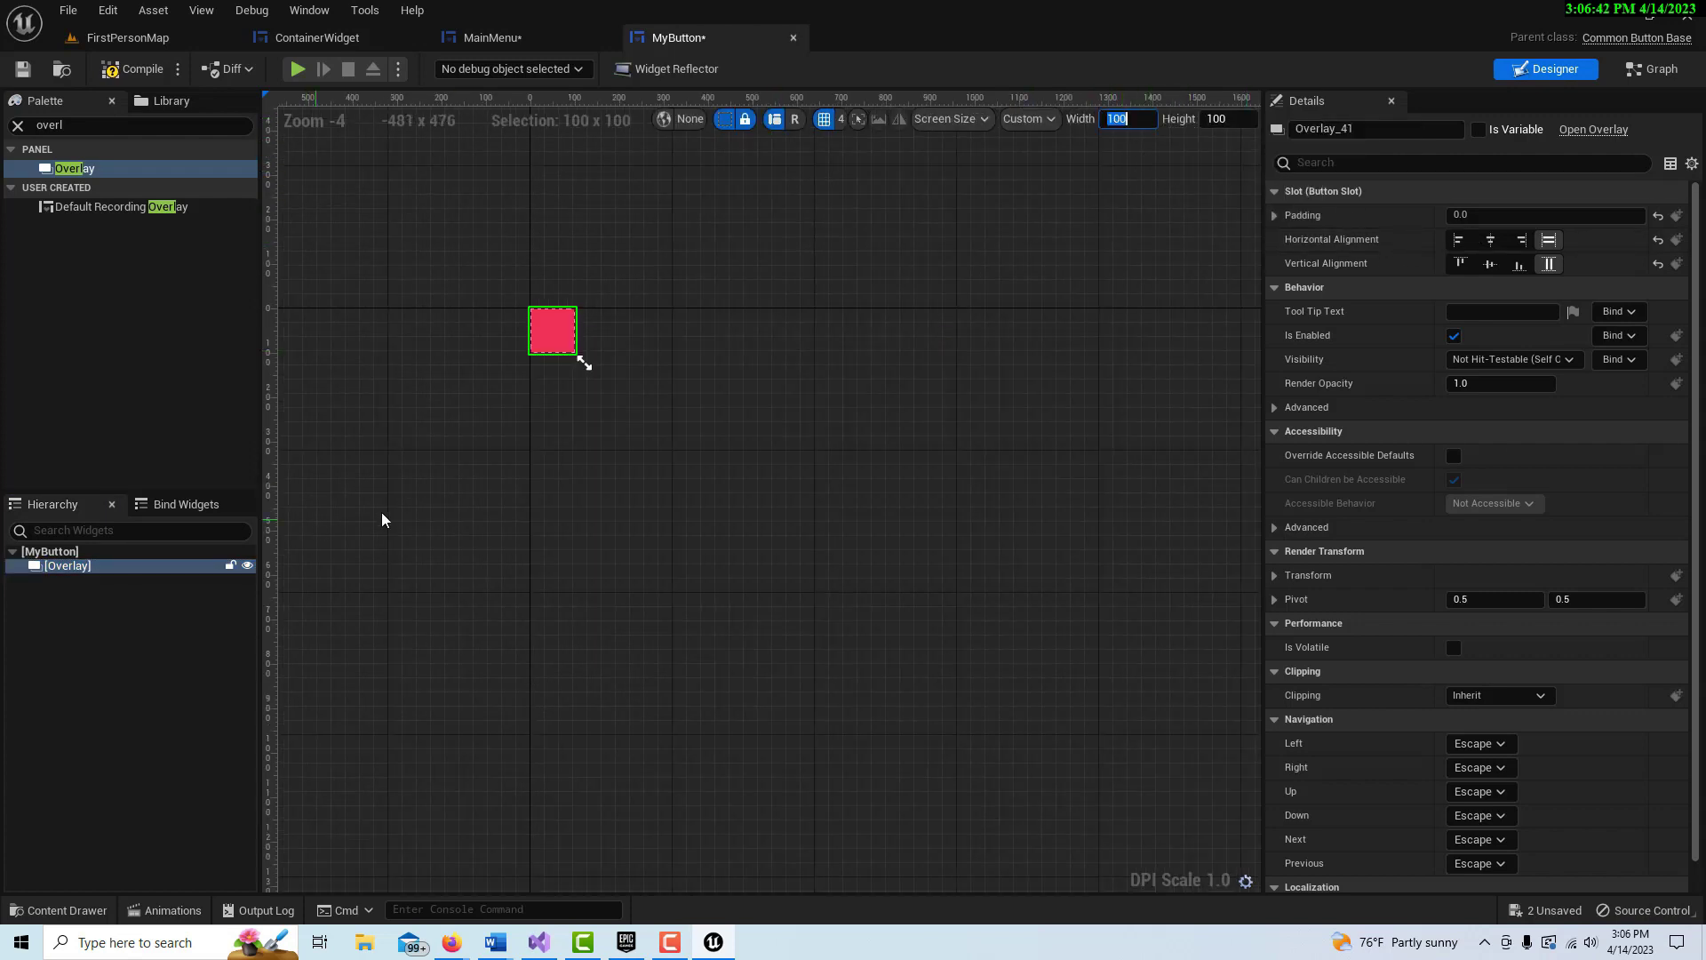
pyautogui.write('270')
pyautogui.press('Return')
pyautogui.click(1240, 124)
pyautogui.write('50')
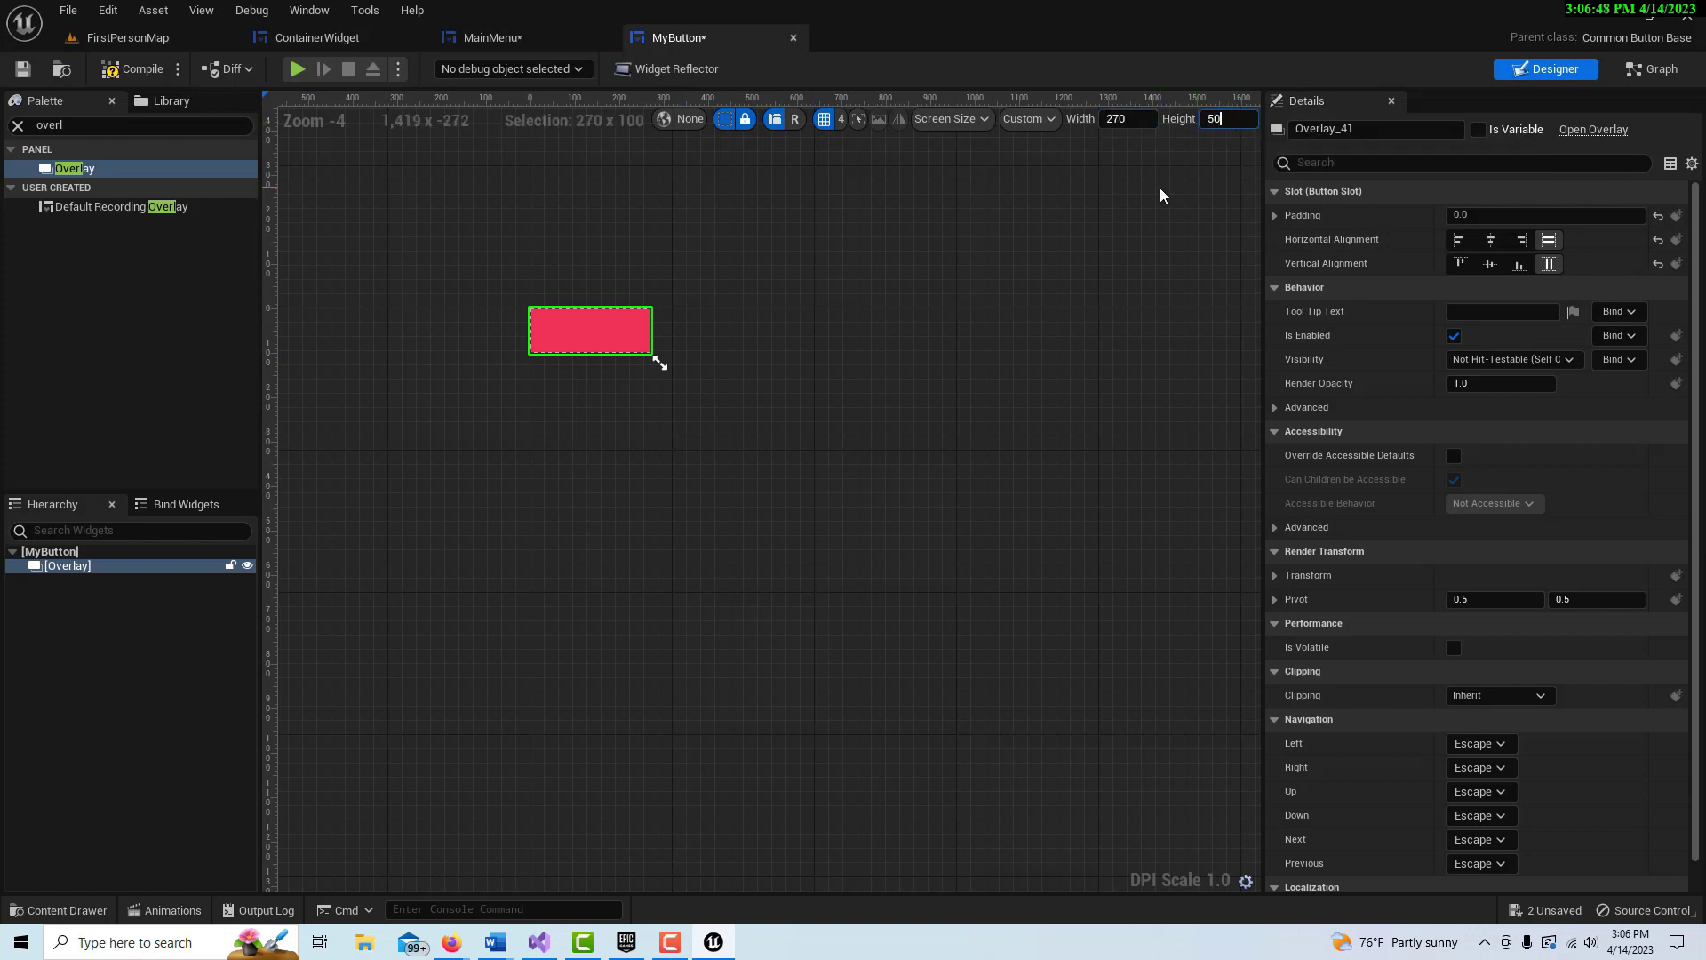
pyautogui.press('Return')
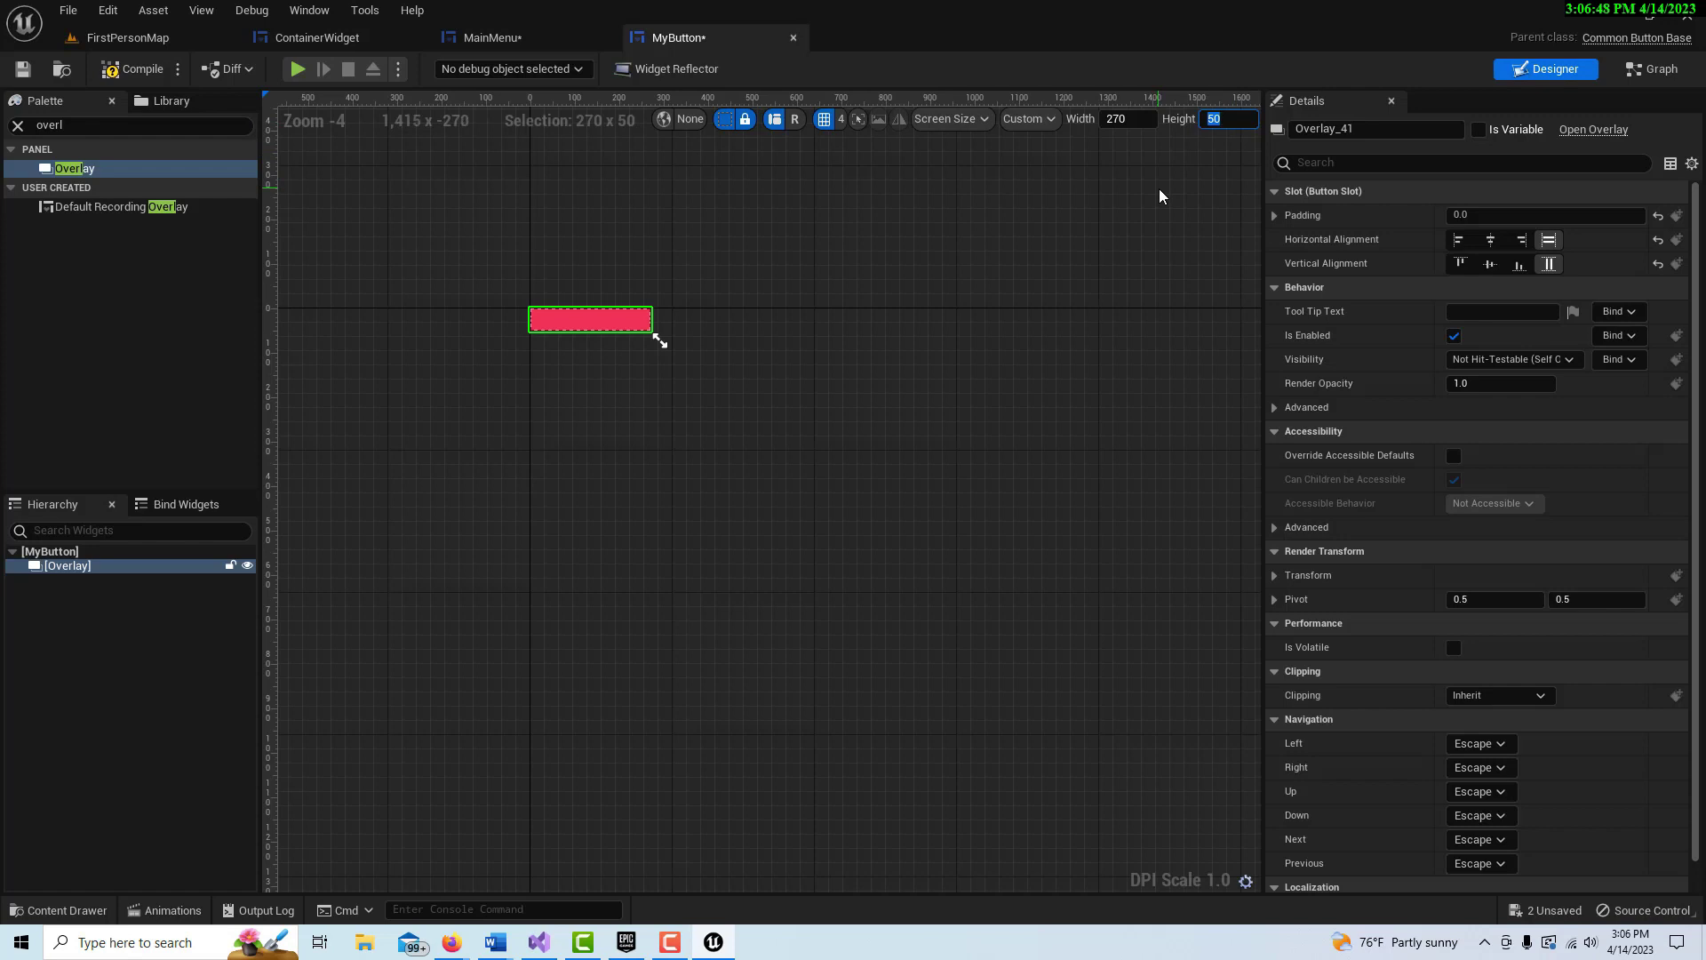
# Step: Select the red Overlay in the preview and clear the Palette search
pyautogui.click(882, 415)
pyautogui.click(625, 327)
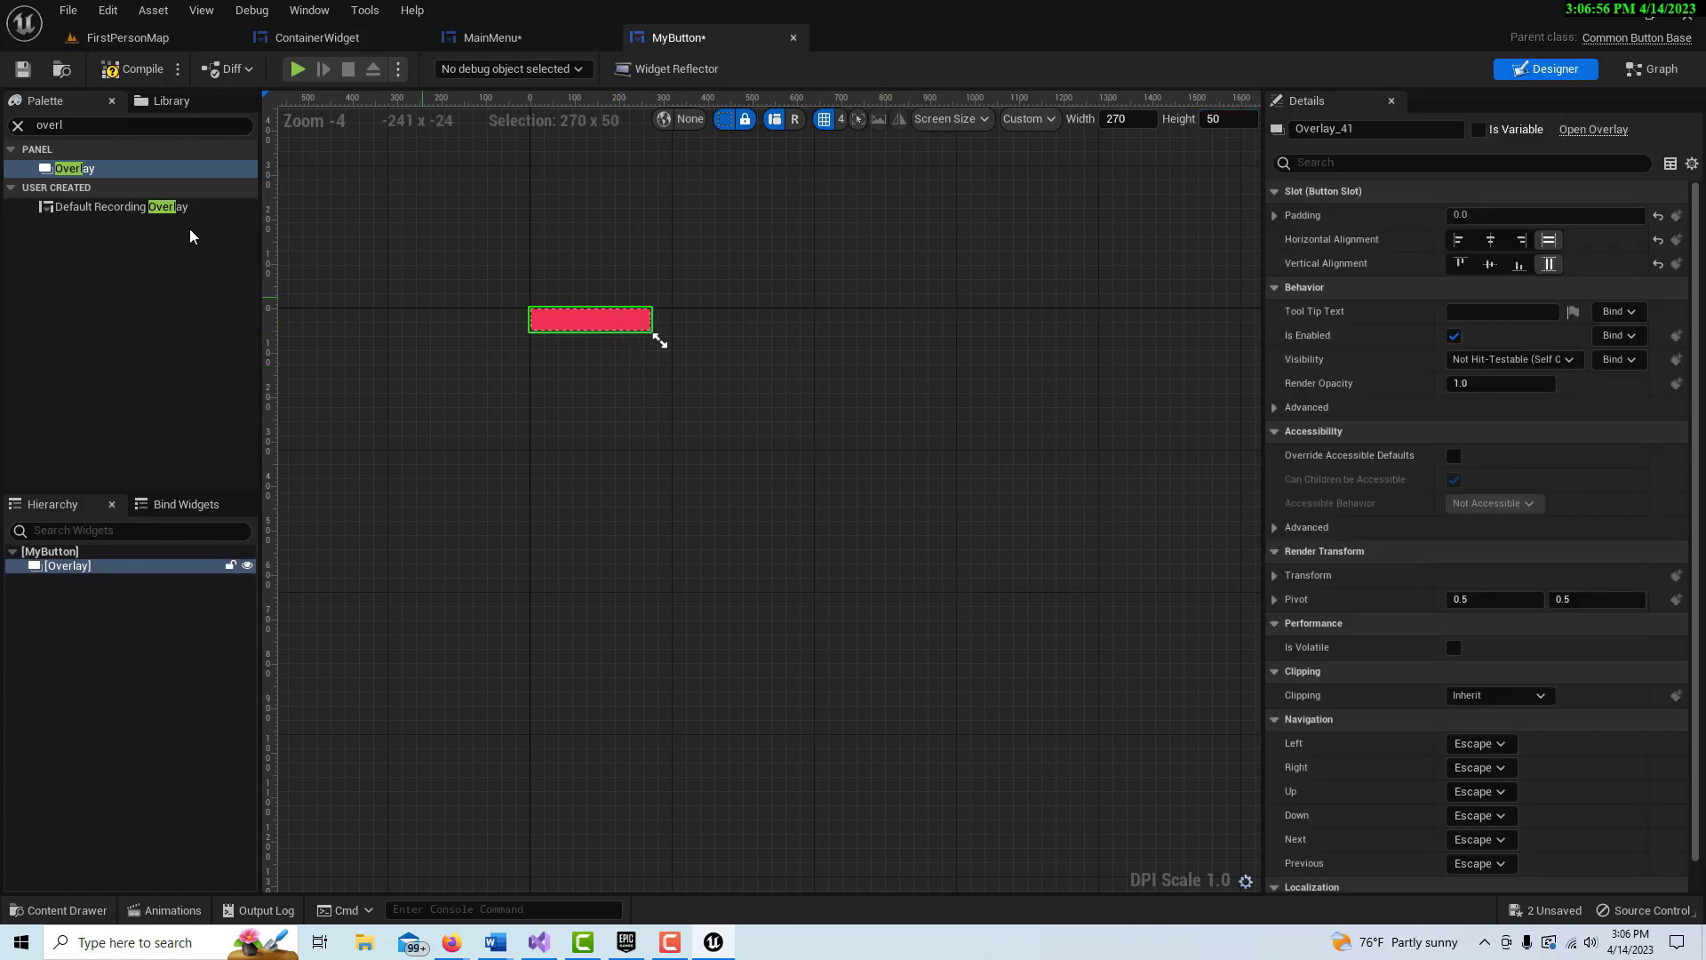
pyautogui.click(119, 117)
# Step: Add a Common Text block inside the Overlay, centred horizontally and vertically
pyautogui.write('co')
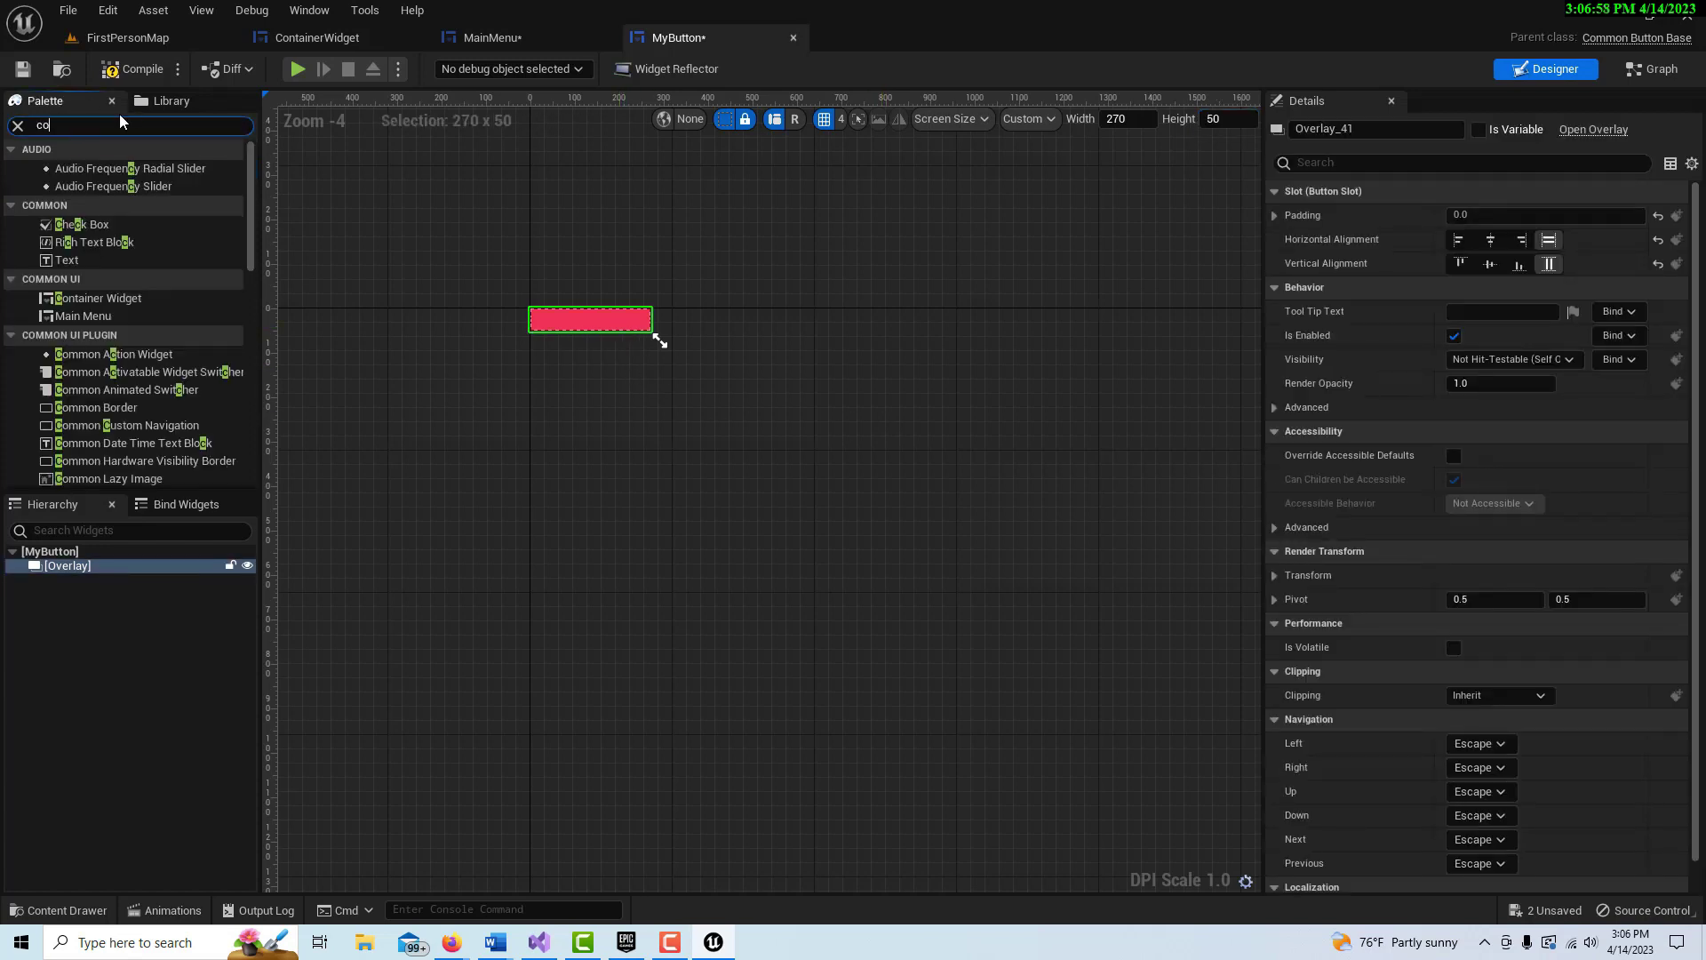
pyautogui.write('mmon text')
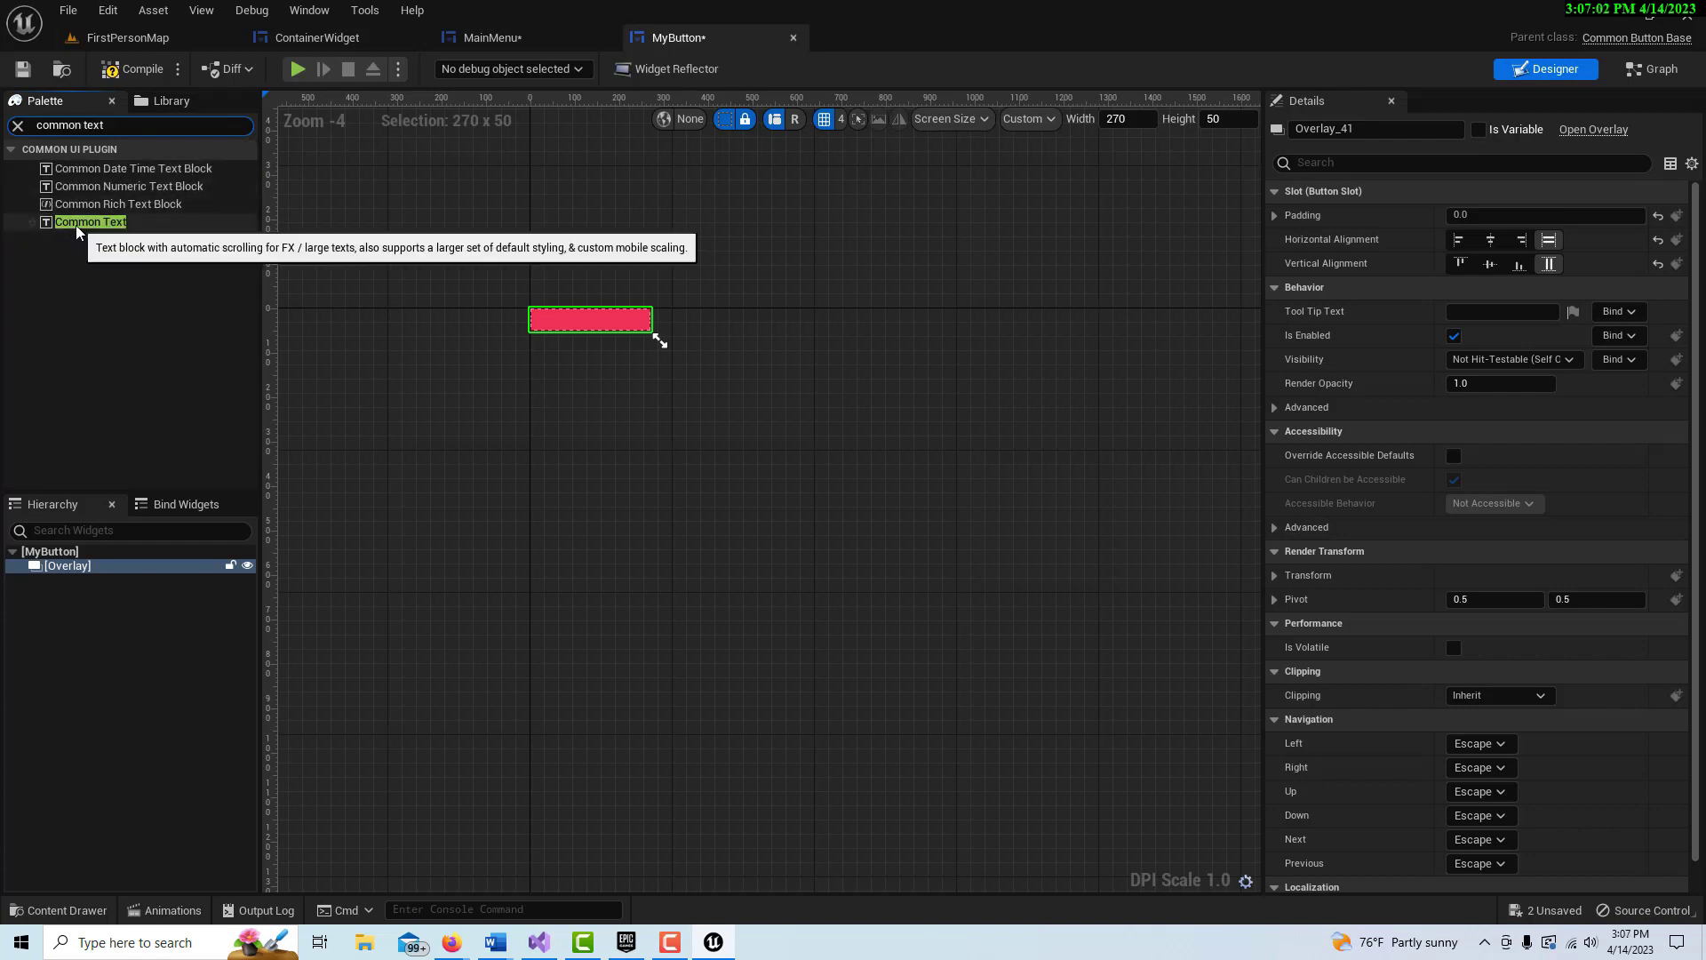
pyautogui.moveTo(77, 226); pyautogui.dragTo(83, 569)
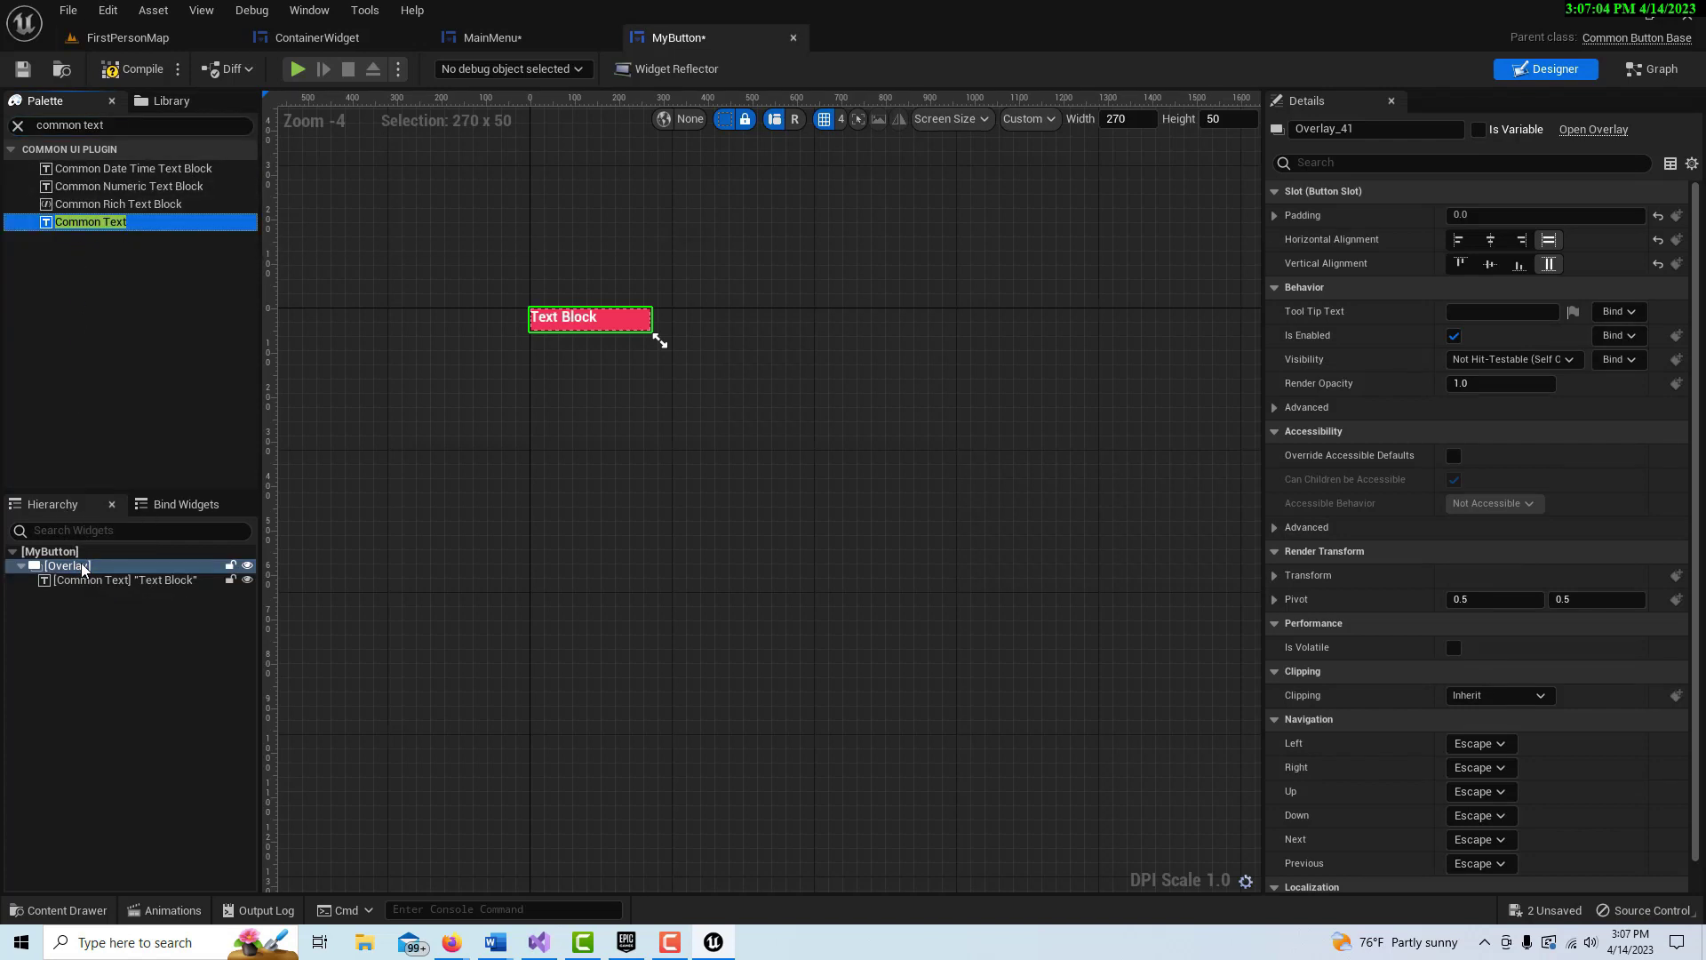
pyautogui.click(1490, 239)
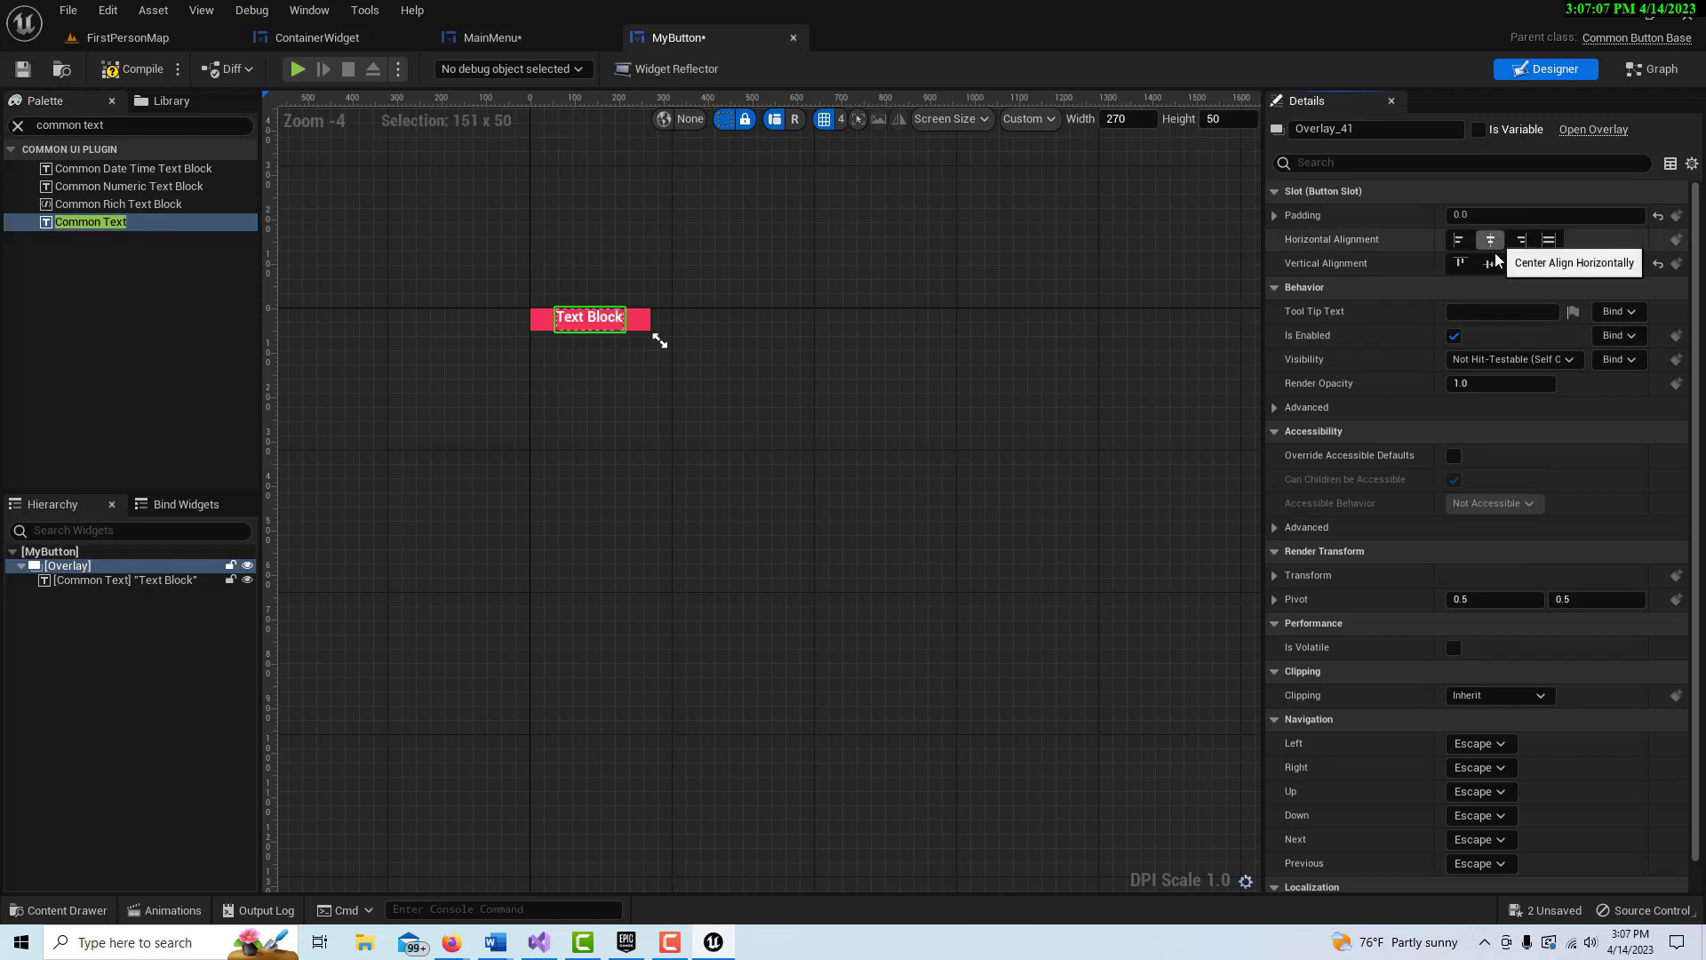
pyautogui.click(1491, 263)
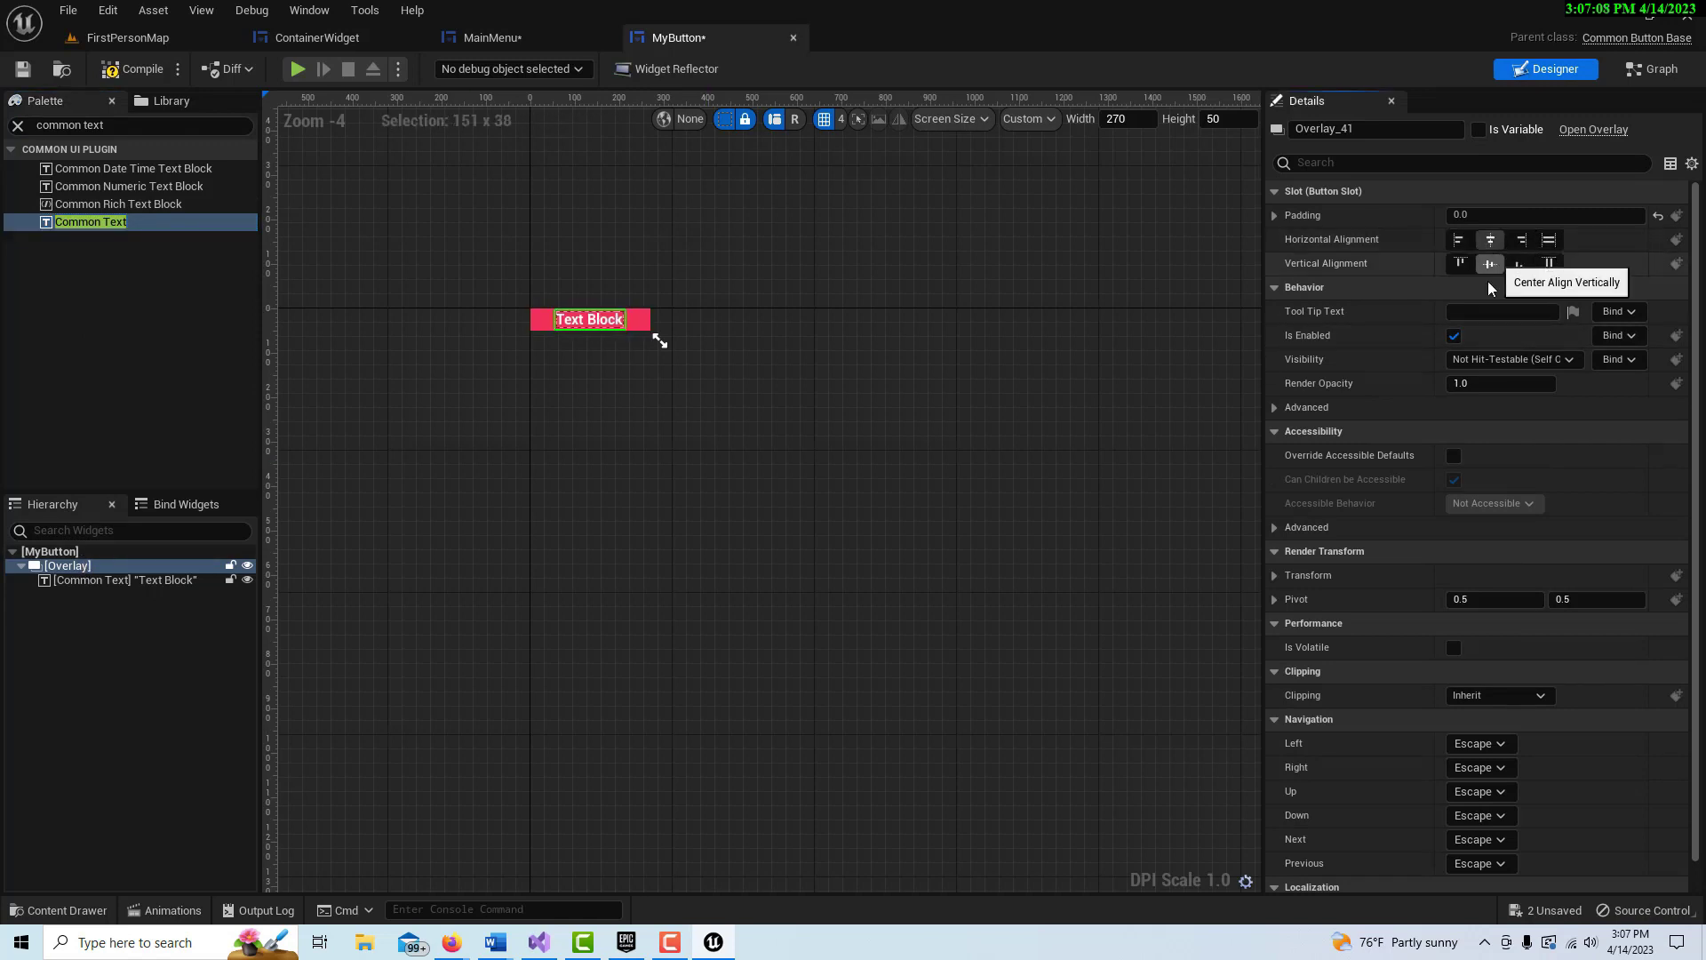
pyautogui.click(1067, 484)
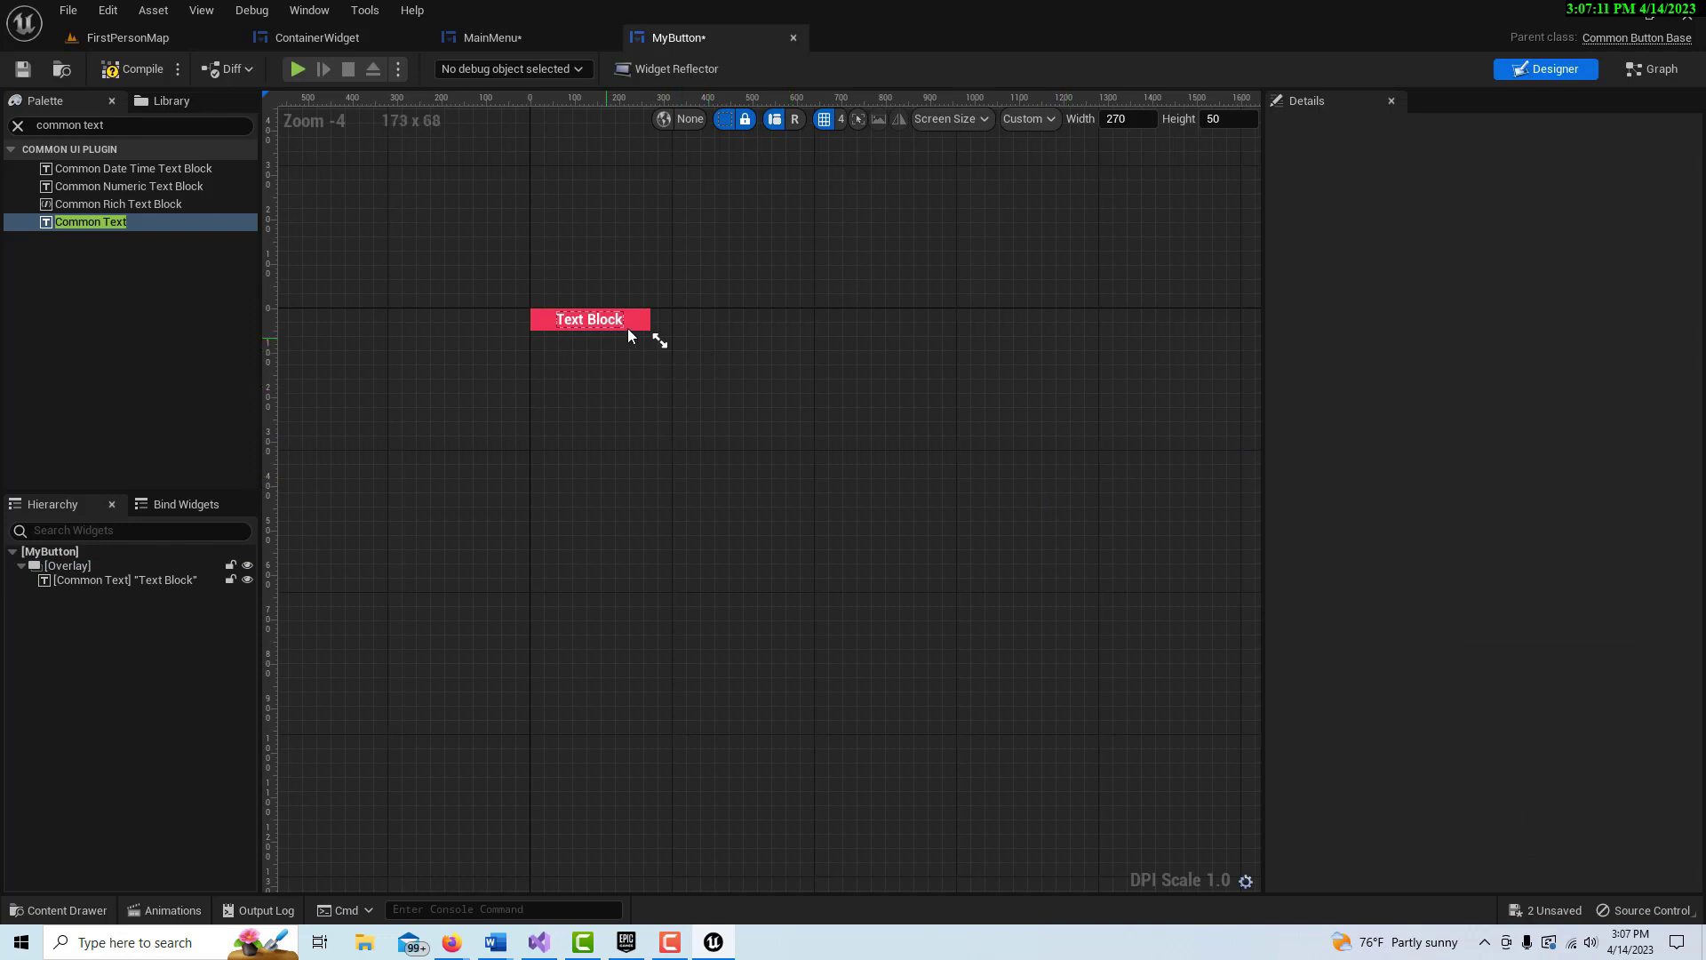
pyautogui.click(590, 321)
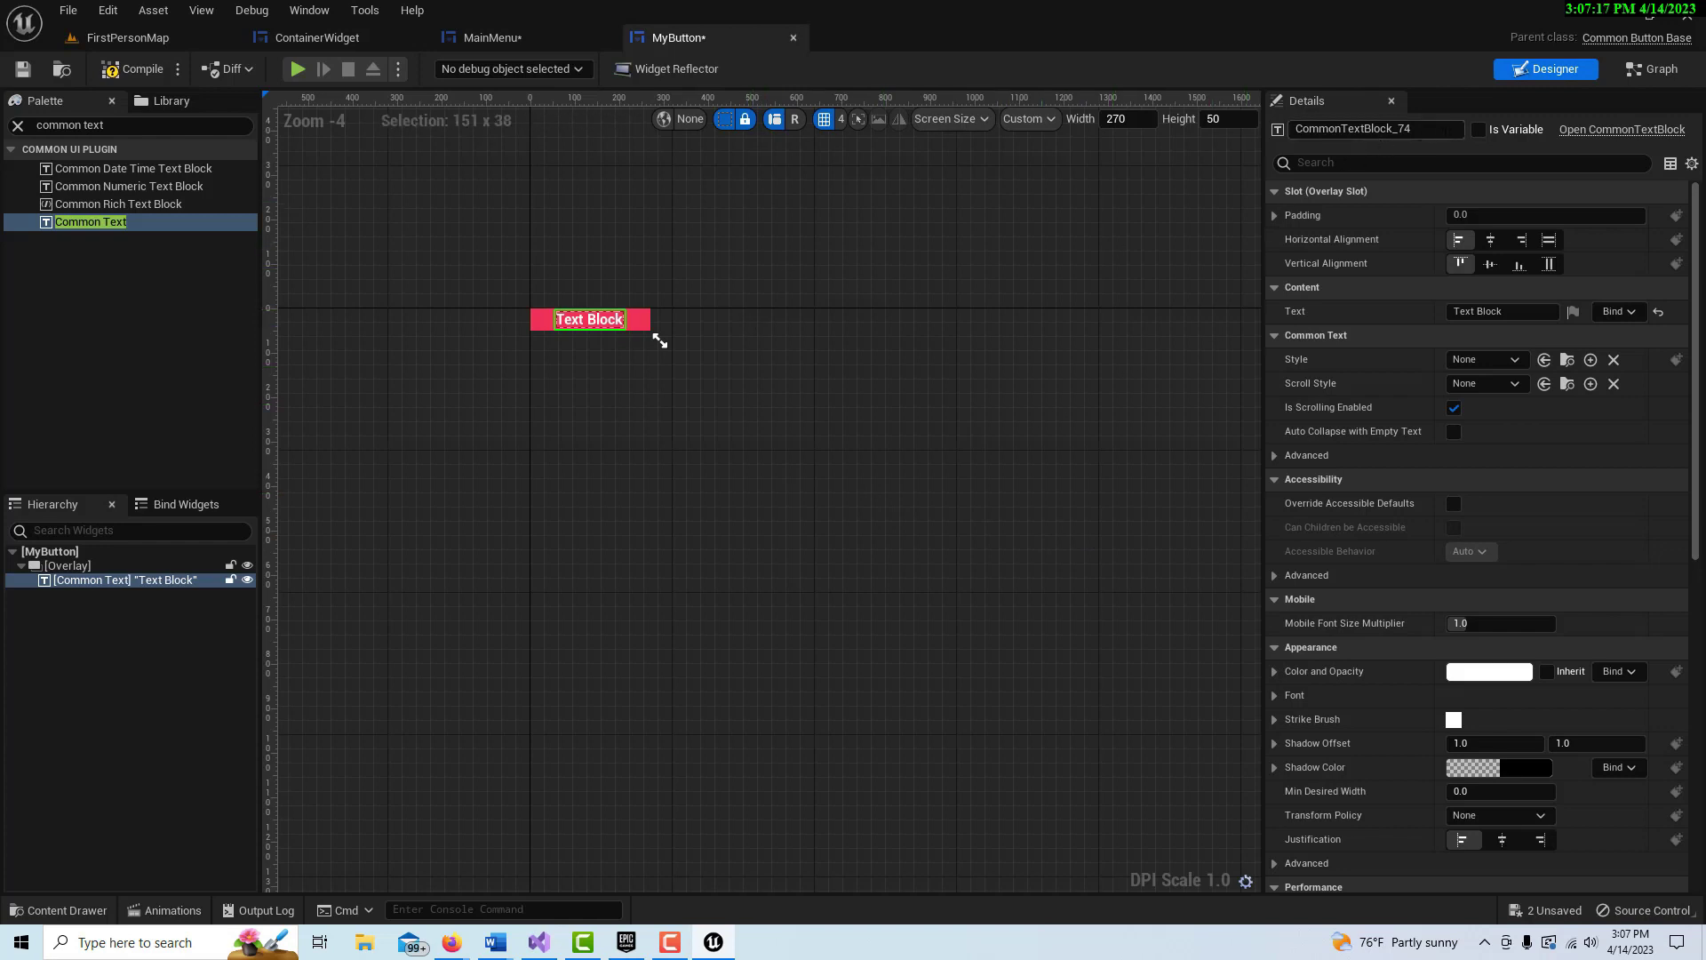
# Step: Rename the text block ButtonText as a variable, compile and save, and recentre it horizontally
pyautogui.click(1352, 129)
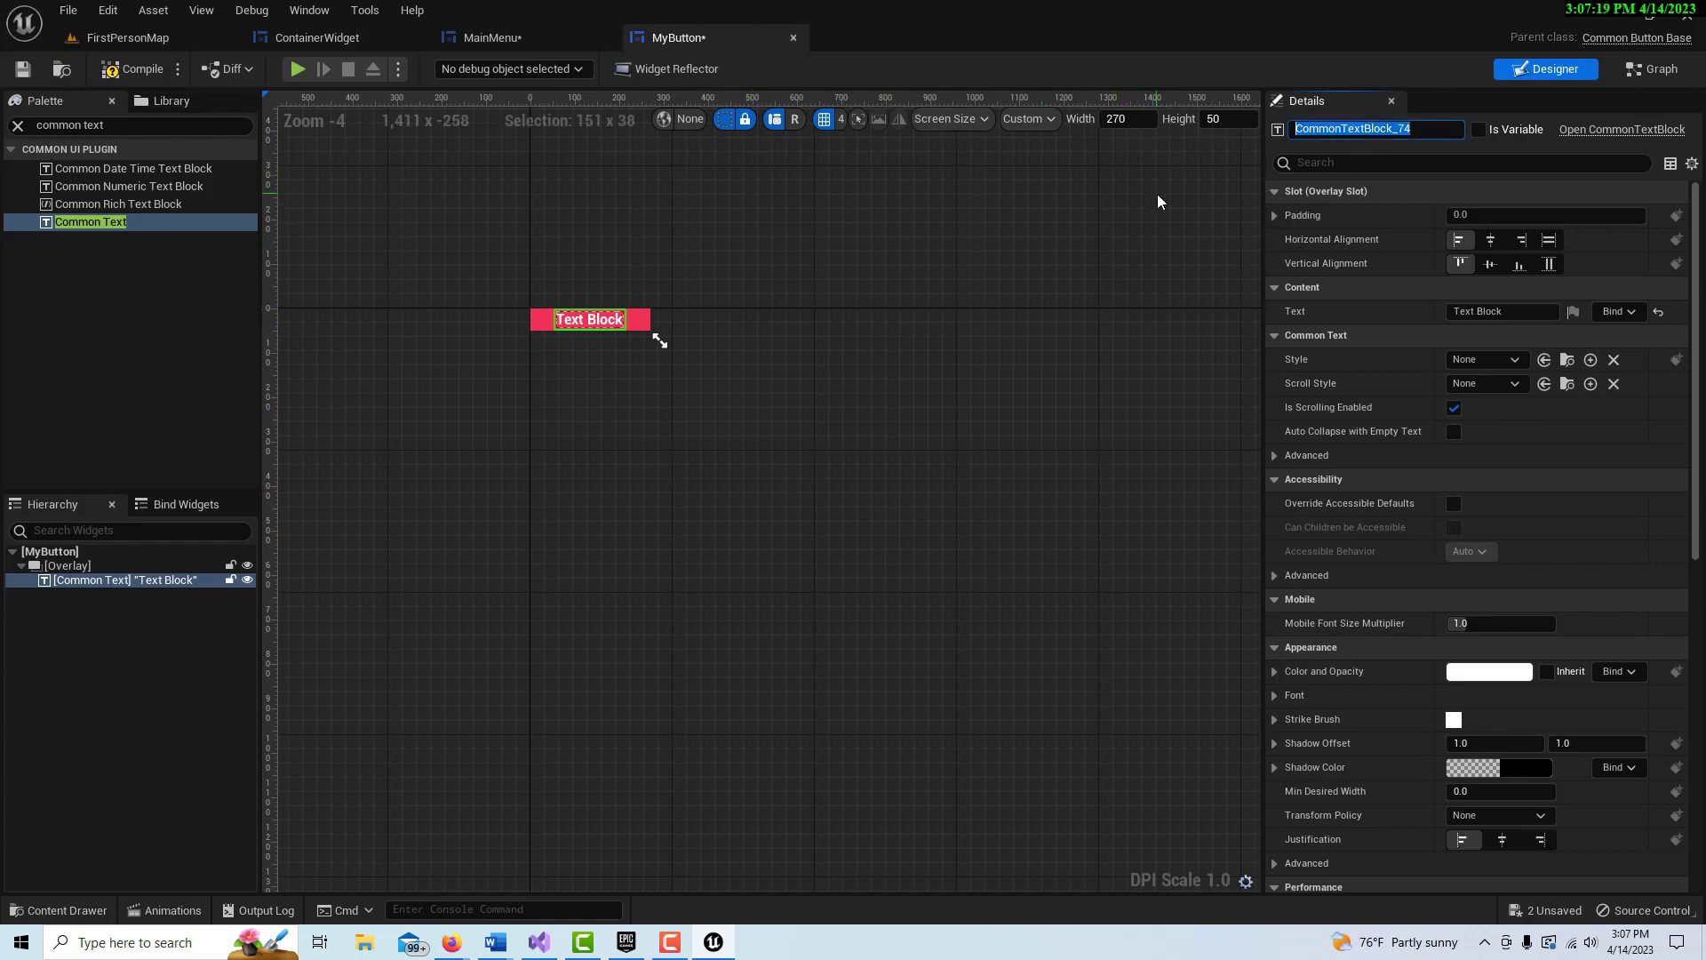
pyautogui.write('ButtonText')
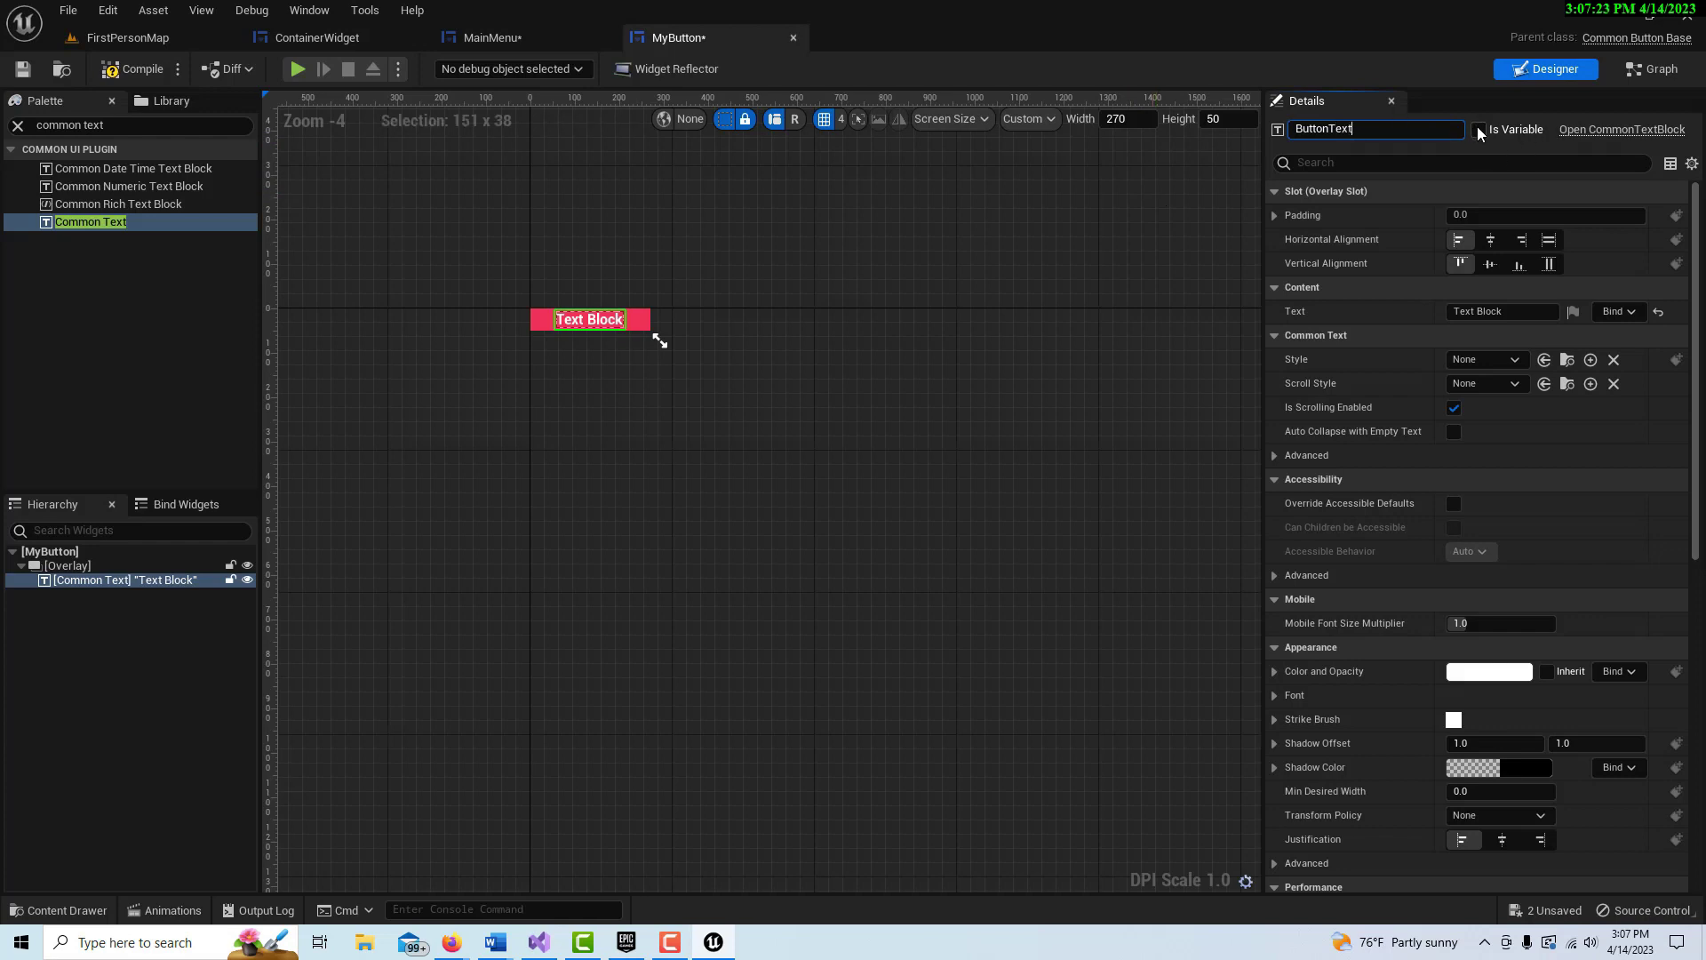
pyautogui.click(1478, 131)
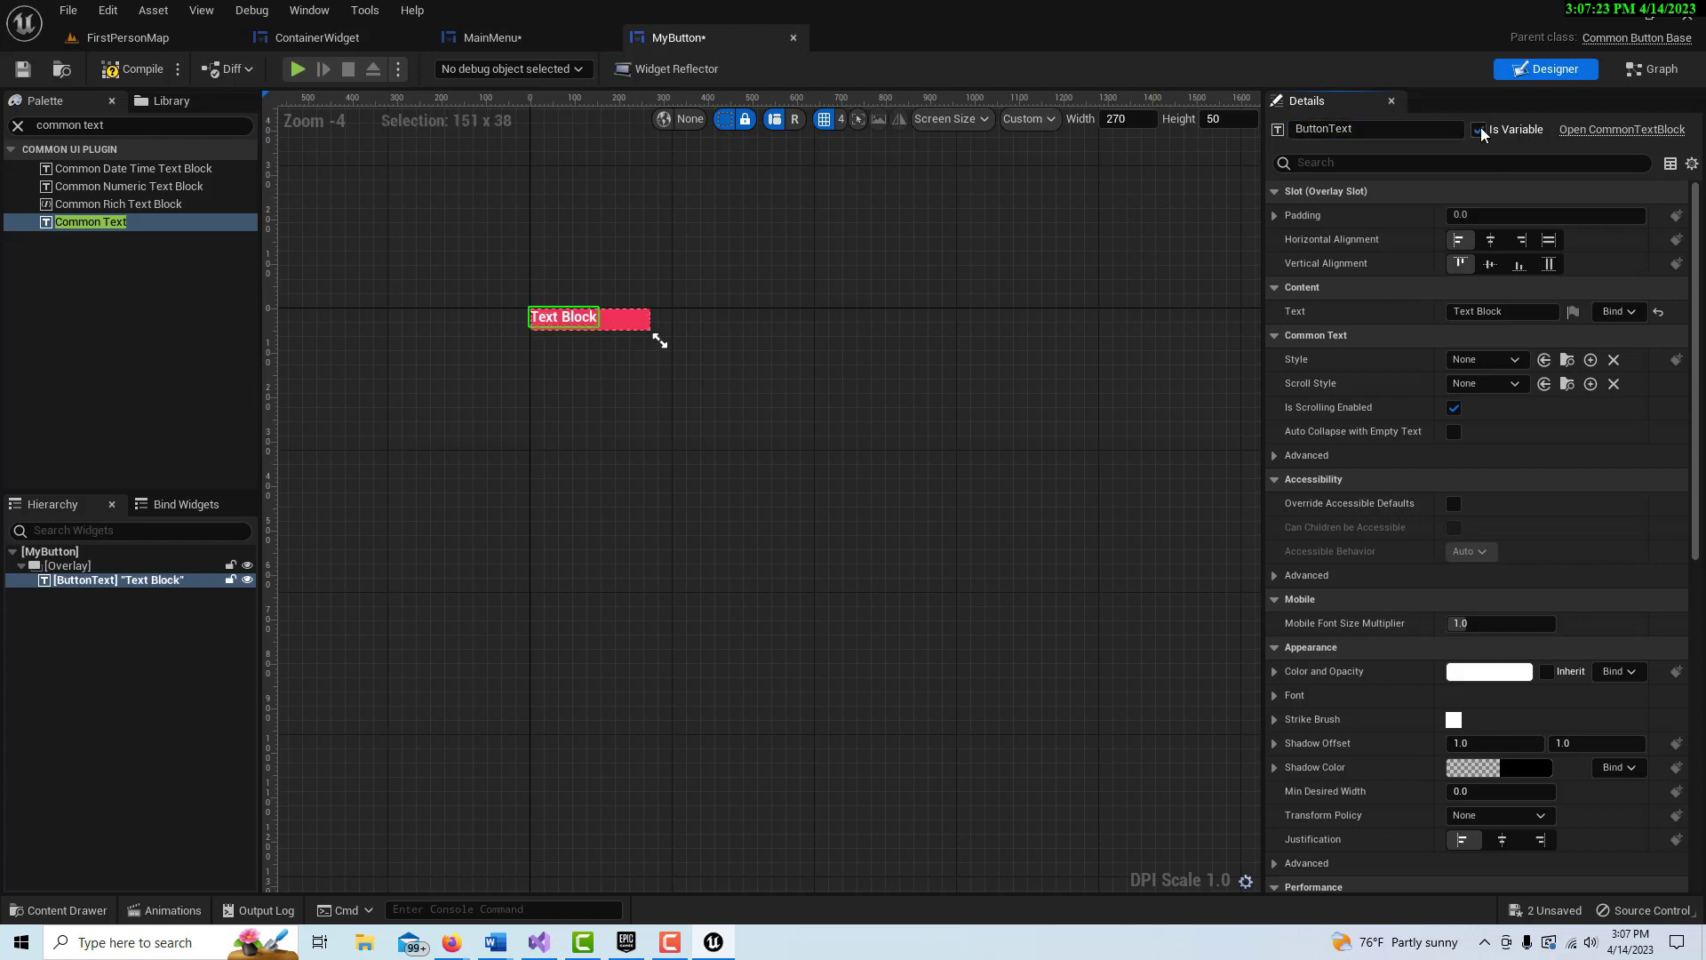
pyautogui.click(133, 69)
pyautogui.click(23, 68)
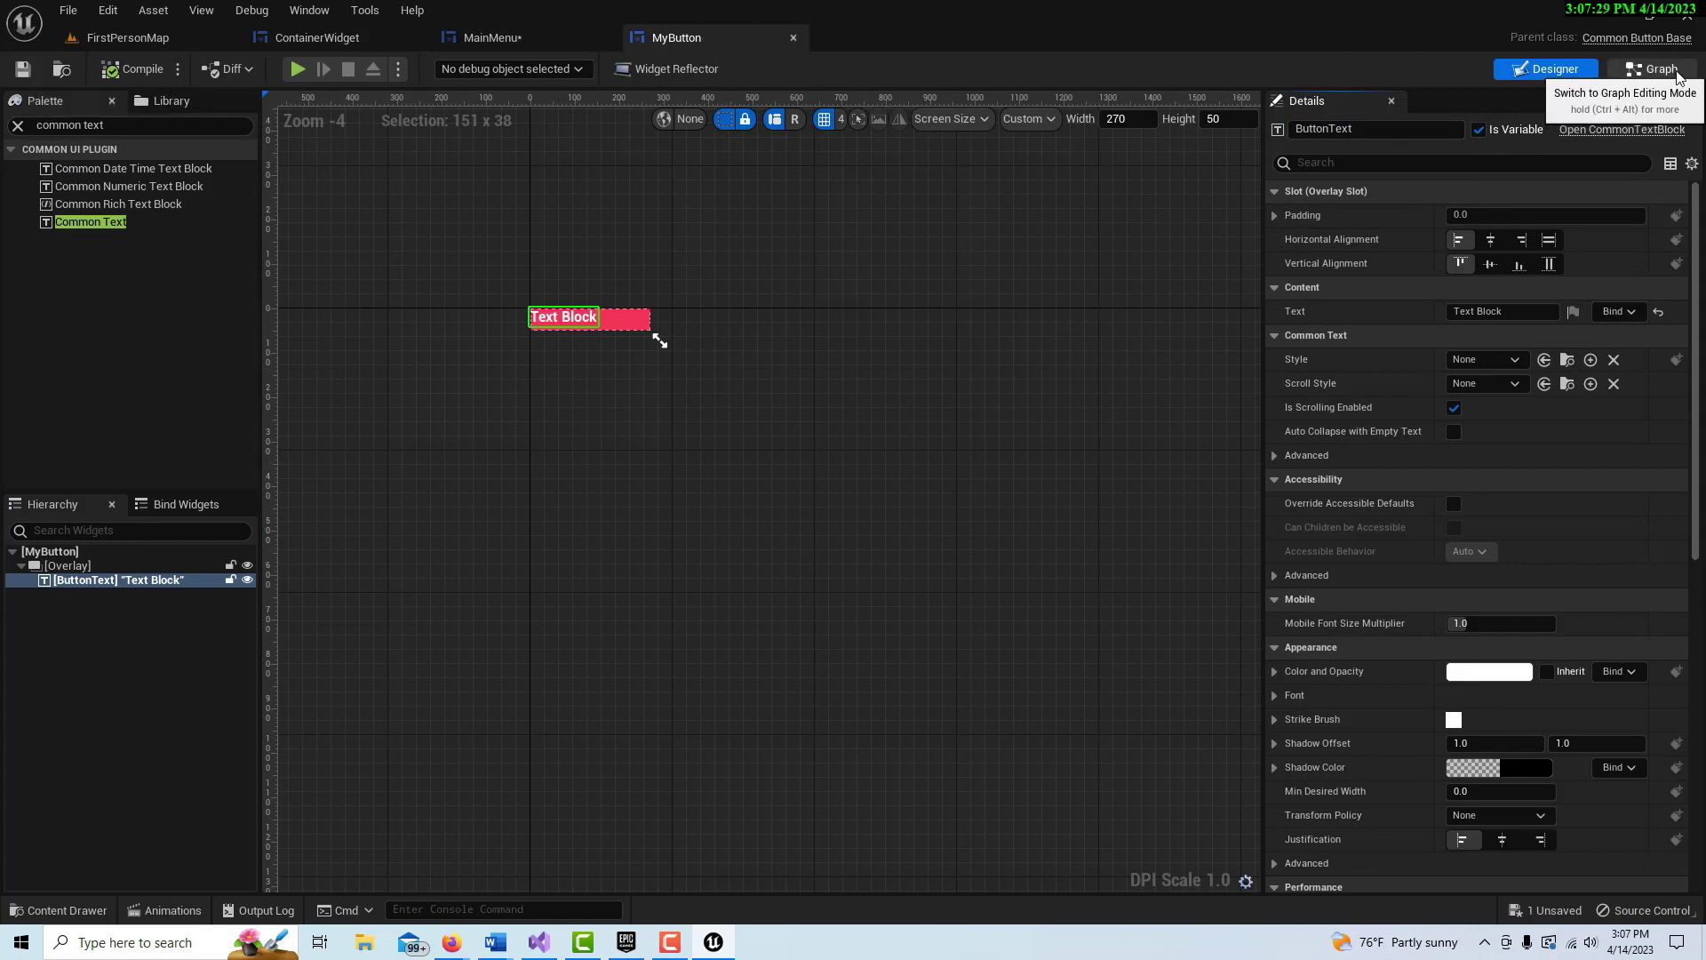
pyautogui.click(1491, 239)
# Step: Centre ButtonText vertically, then compile and save MyButton
pyautogui.click(1491, 265)
pyautogui.click(139, 70)
pyautogui.click(22, 69)
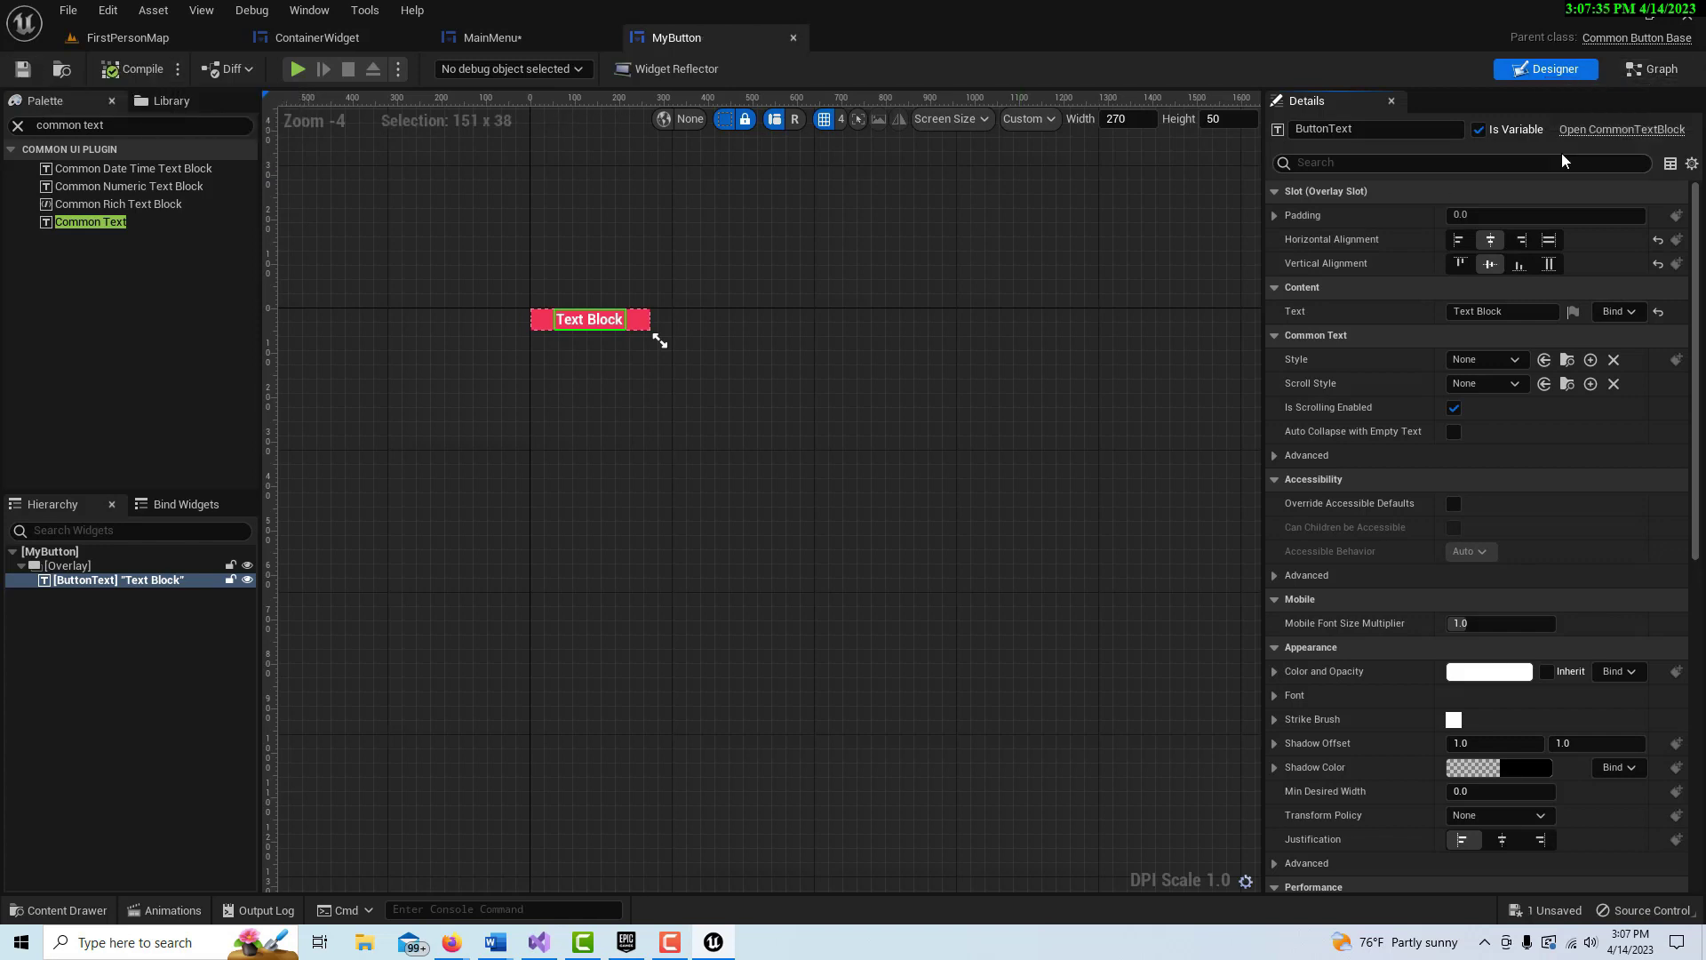
# Step: Add an instance-editable Text variable named InputText in the Event Graph, then compile and save
pyautogui.click(1653, 70)
pyautogui.moveTo(1519, 355); pyautogui.dragTo(1224, 462, button='right')
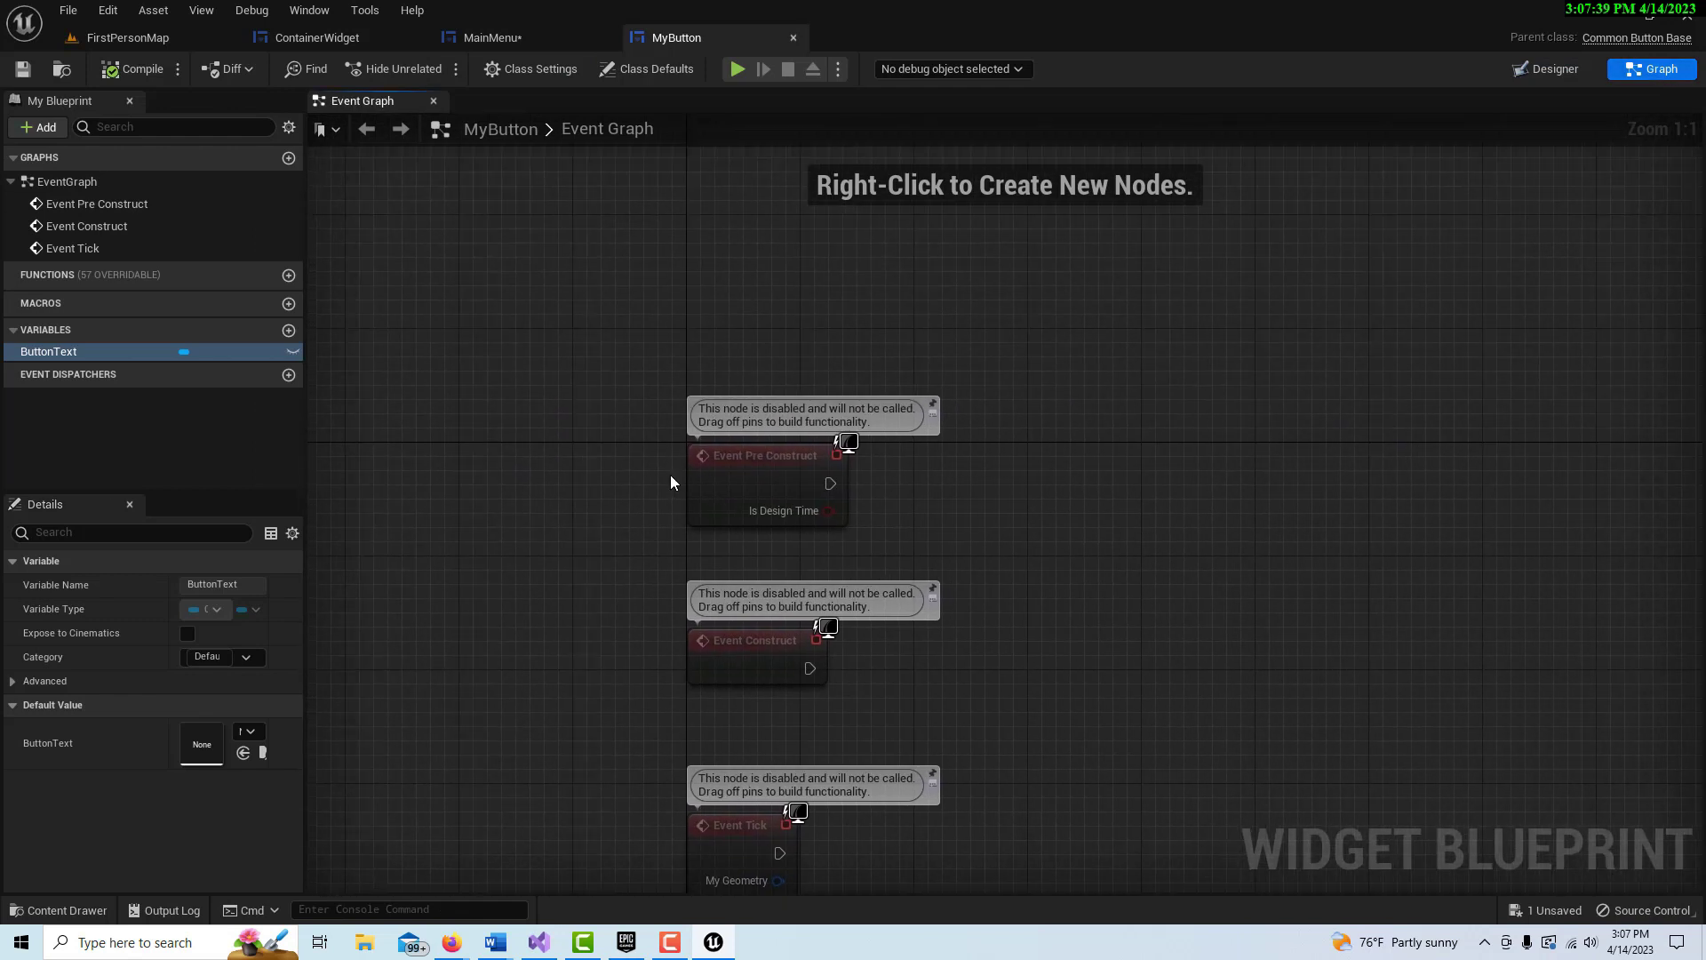
pyautogui.click(727, 468)
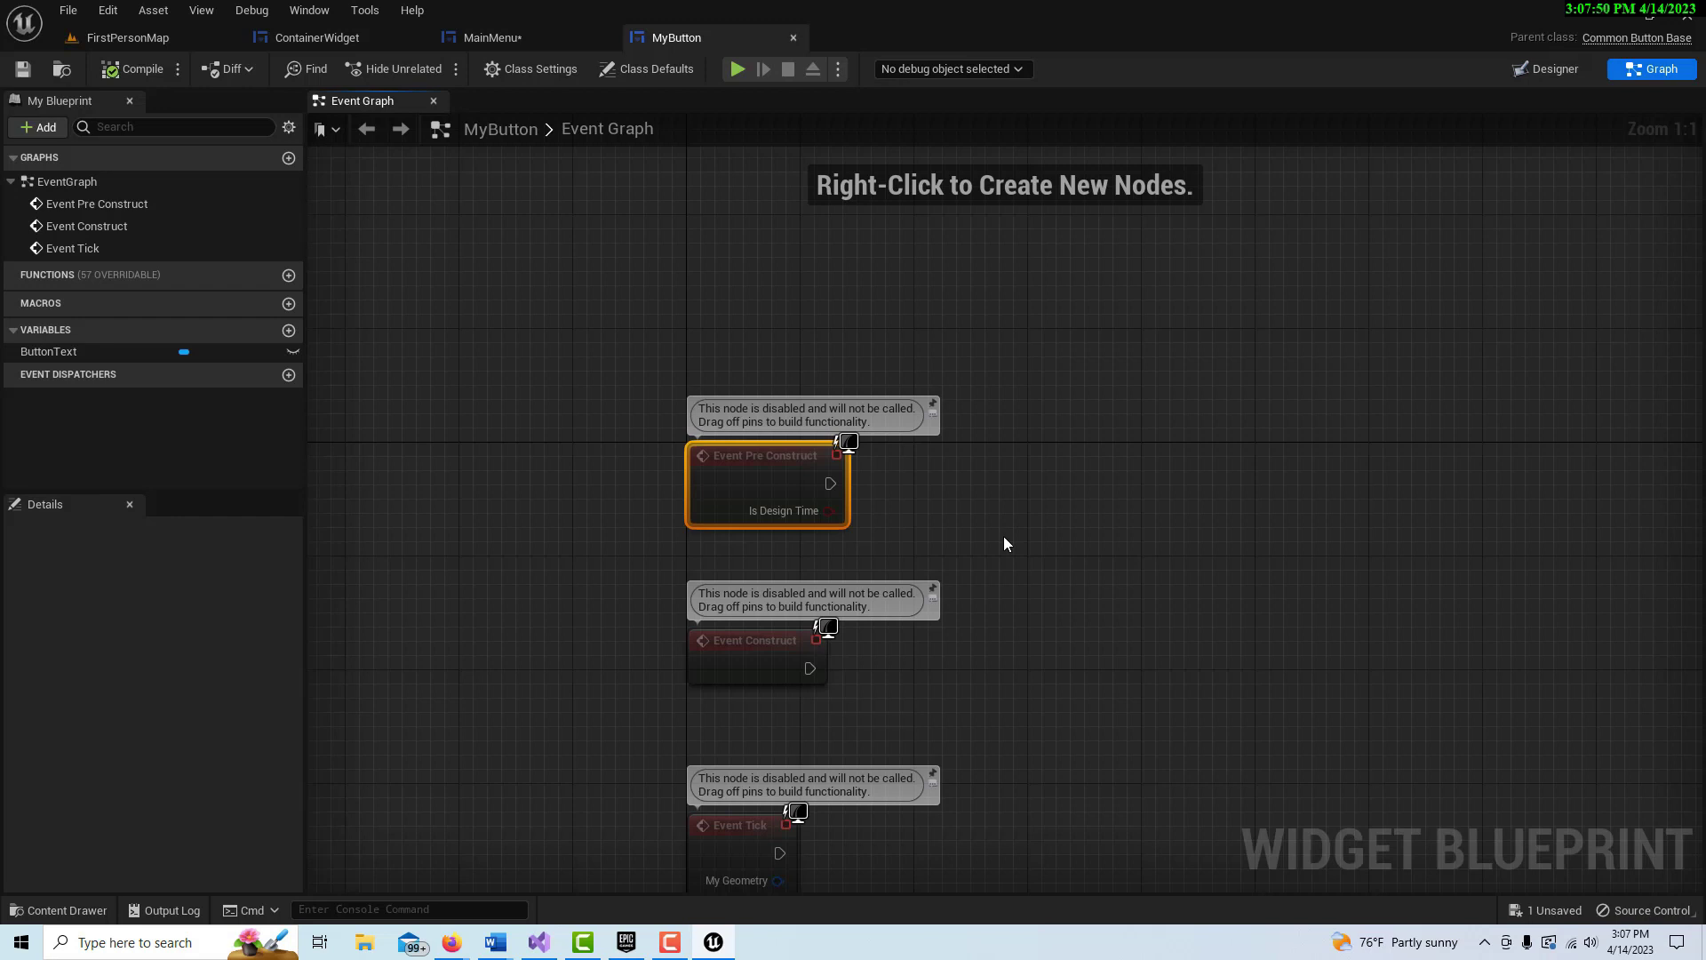
pyautogui.click(288, 330)
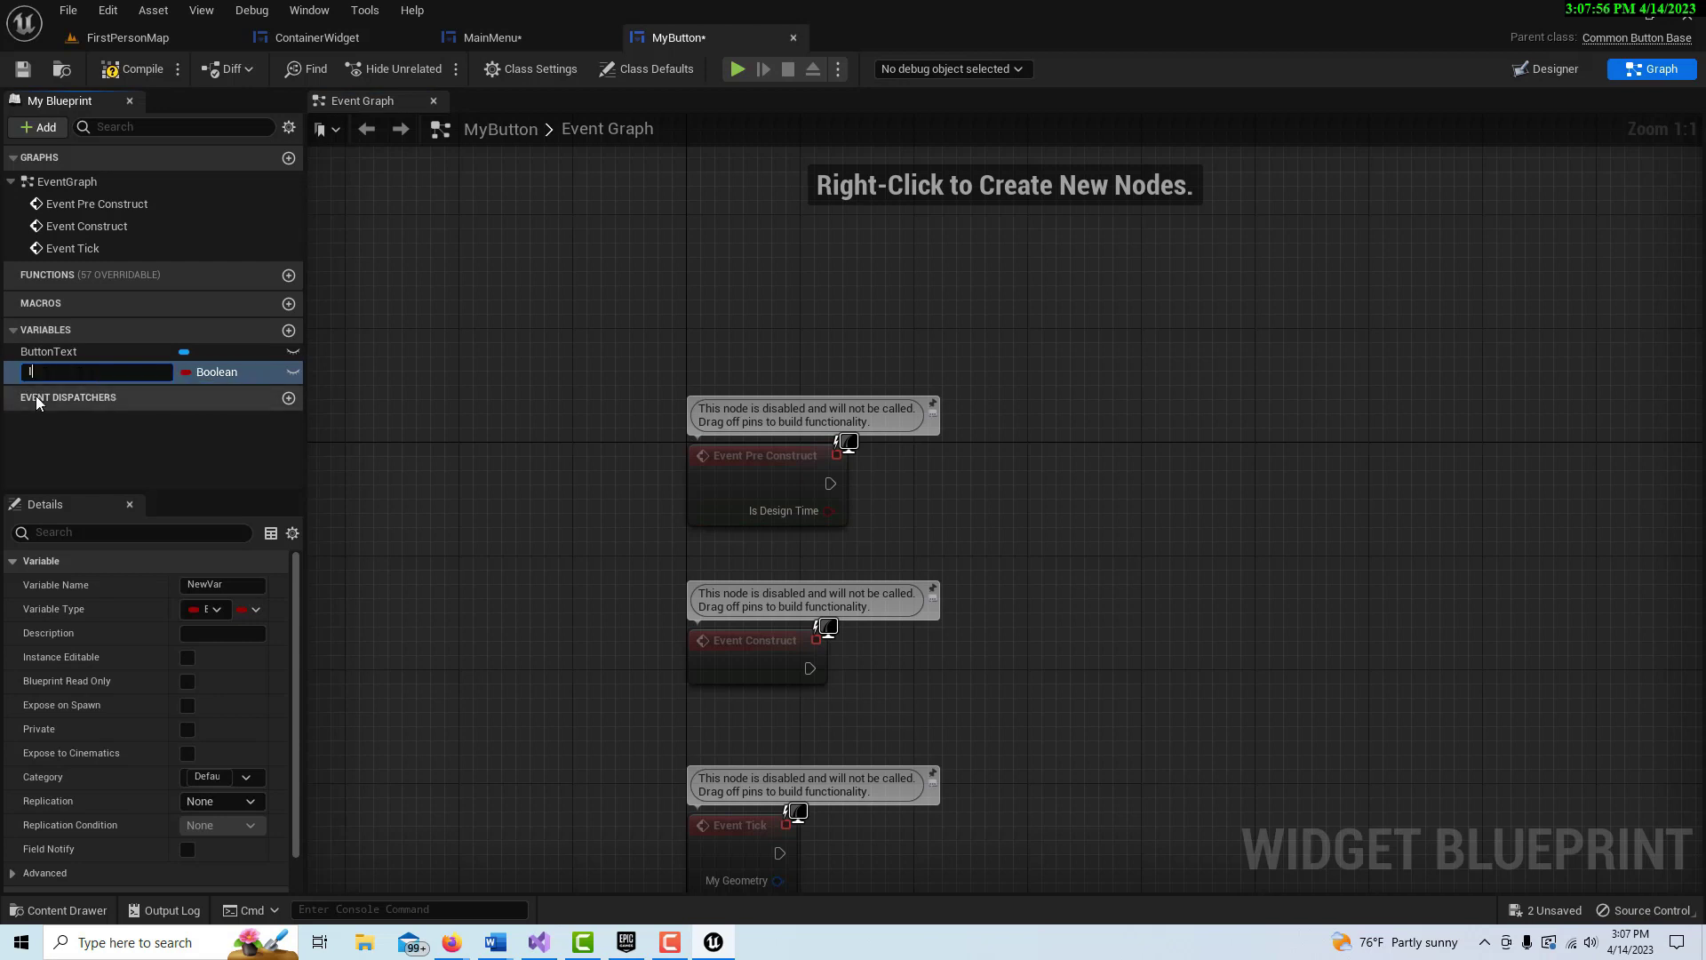
pyautogui.write('InputText')
pyautogui.click(244, 374)
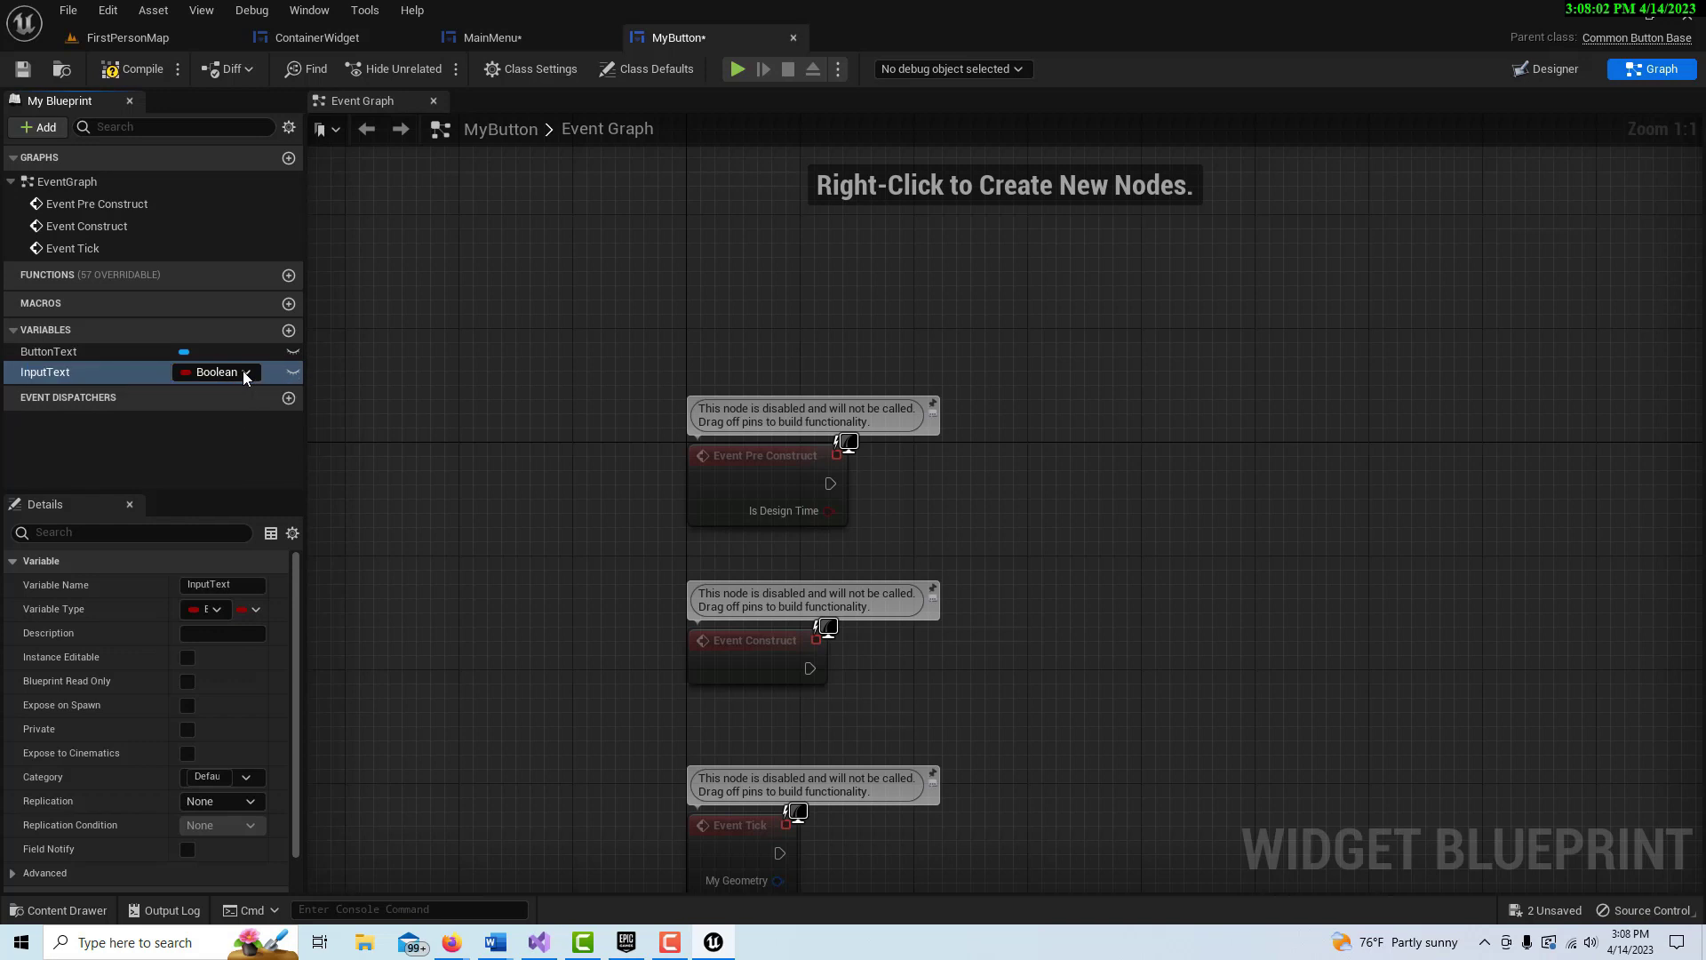
pyautogui.click(245, 374)
pyautogui.click(240, 546)
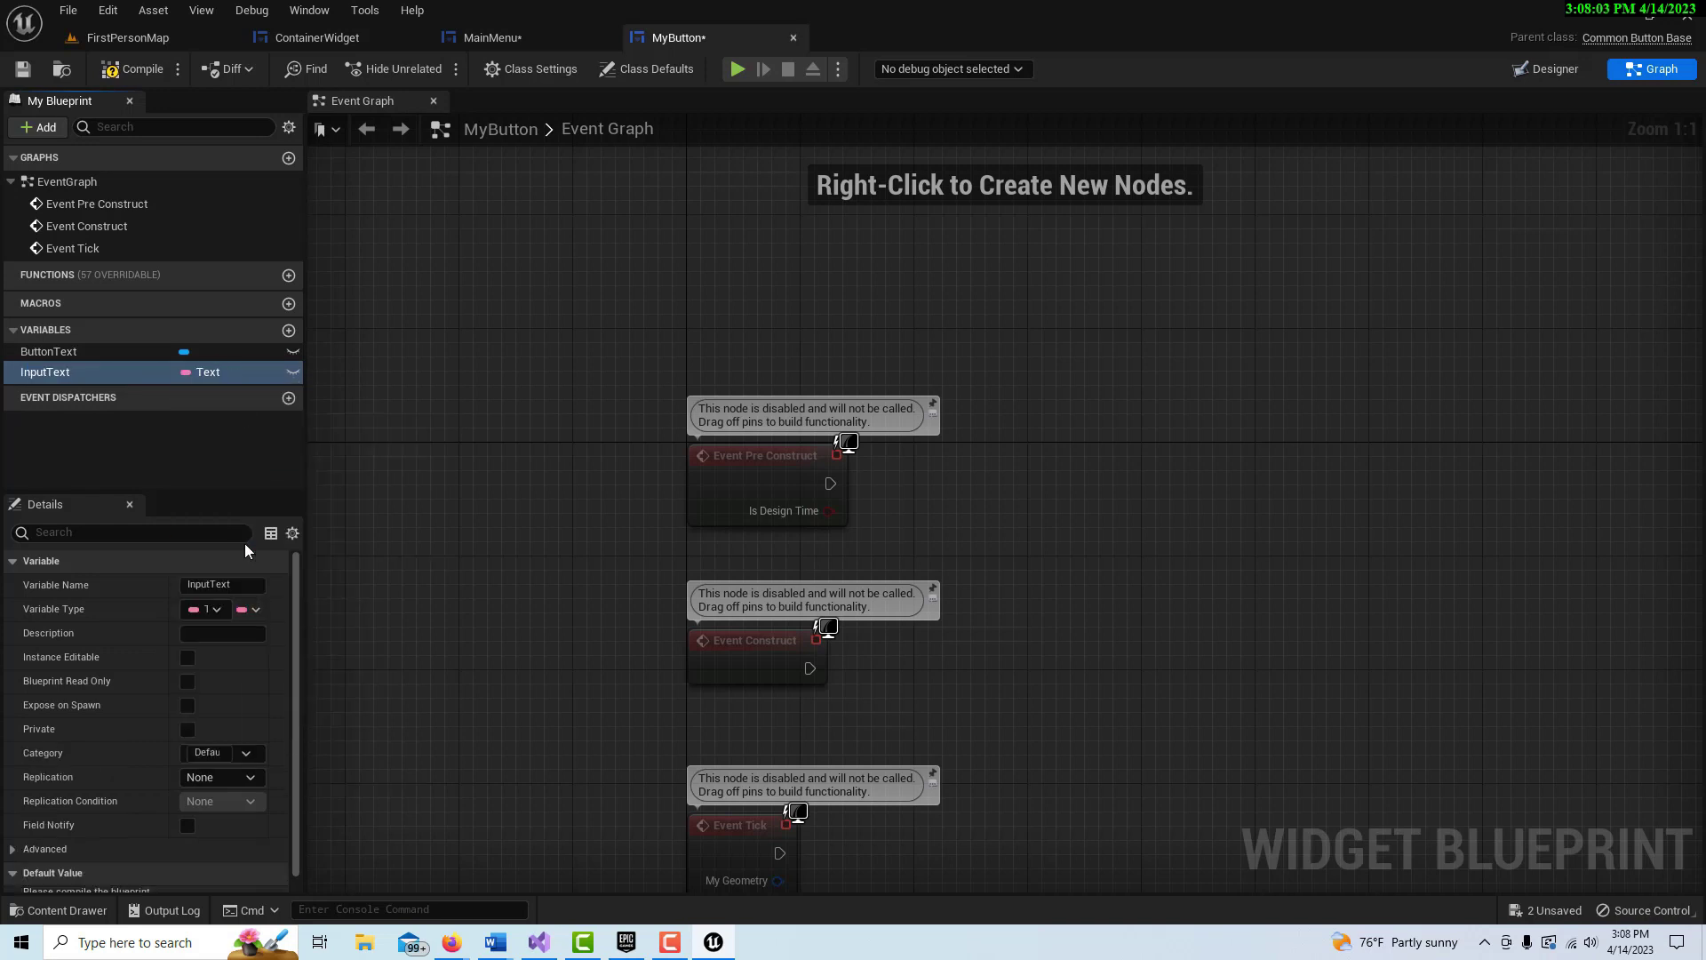
pyautogui.click(294, 373)
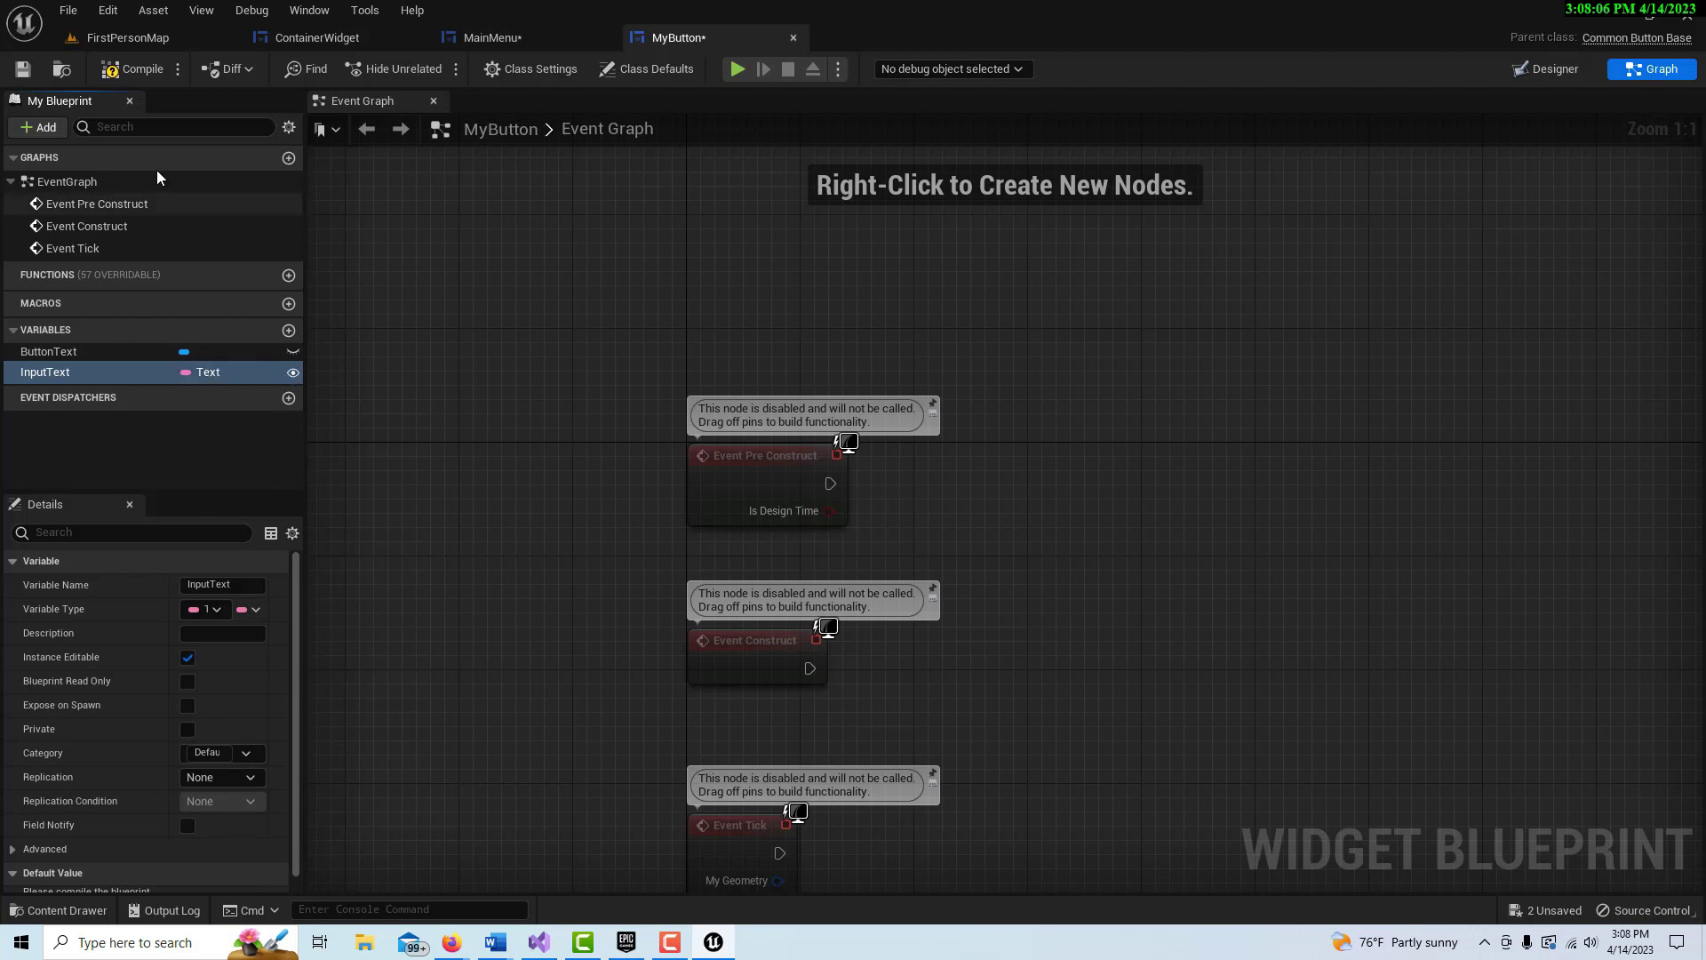
pyautogui.click(129, 68)
pyautogui.click(24, 69)
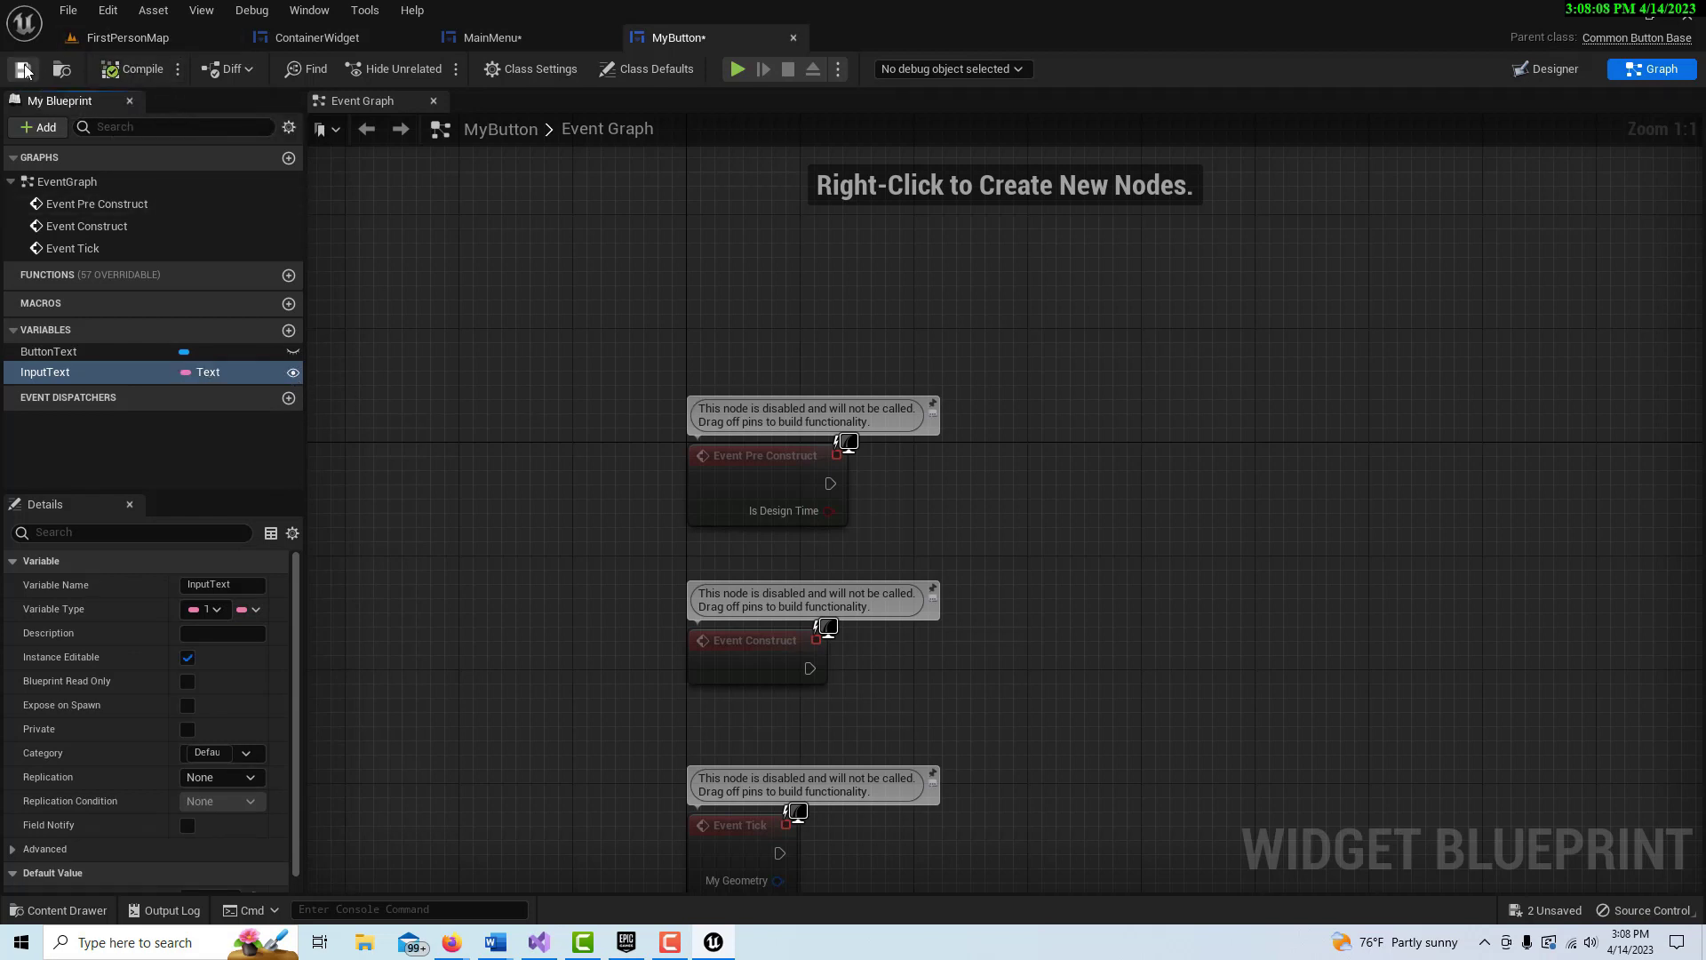
# Step: Add a SetText (Text) node targeting ButtonText and run it from Event Pre Construct
pyautogui.moveTo(49, 352); pyautogui.dragTo(1168, 419)
pyautogui.click(1025, 546)
pyautogui.moveTo(1013, 528); pyautogui.dragTo(1218, 445)
pyautogui.write('set')
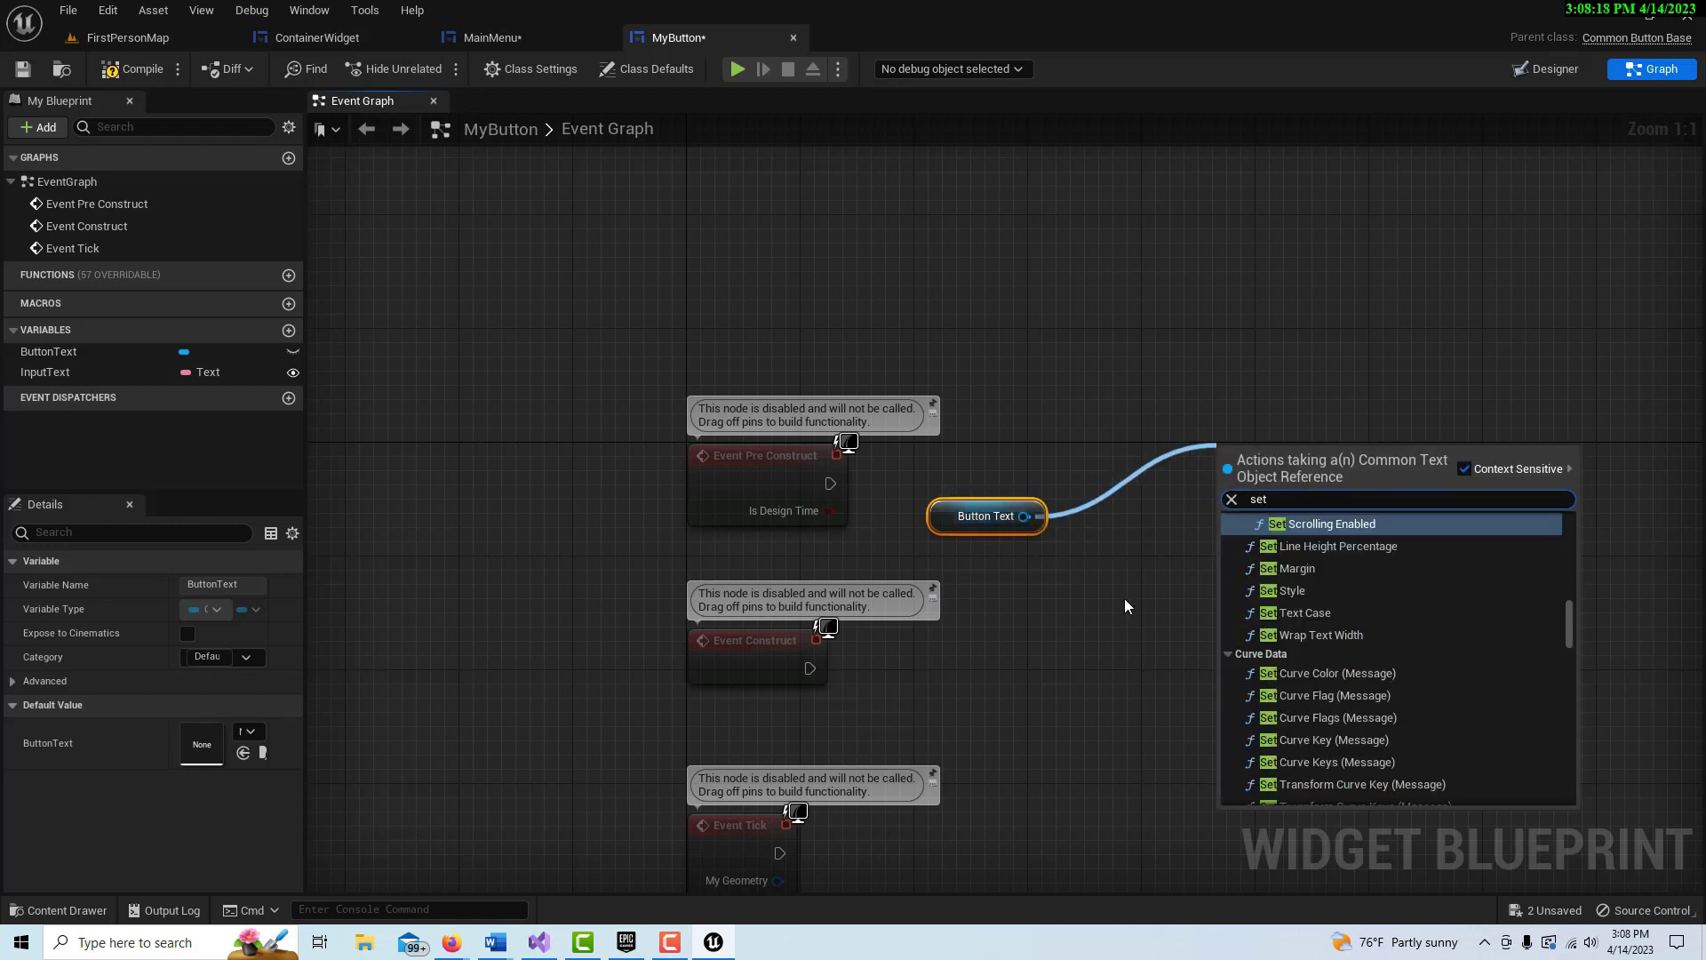
pyautogui.write(' text')
pyautogui.scroll(-4, 1390, 624)
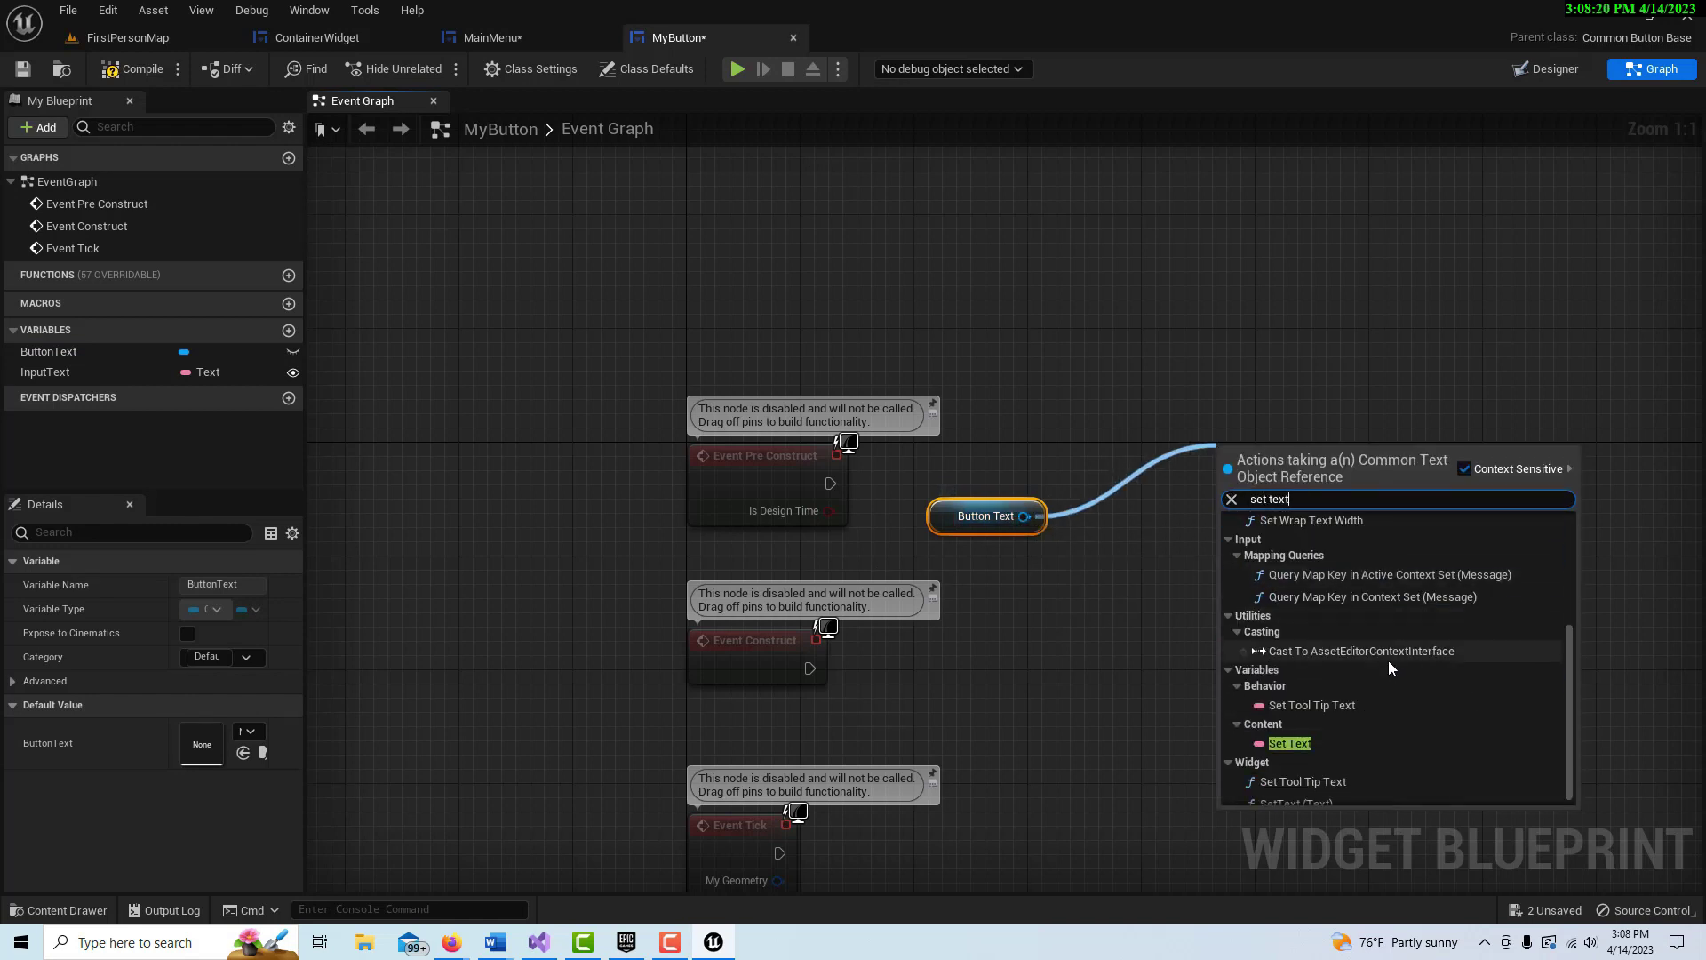
pyautogui.click(1326, 788)
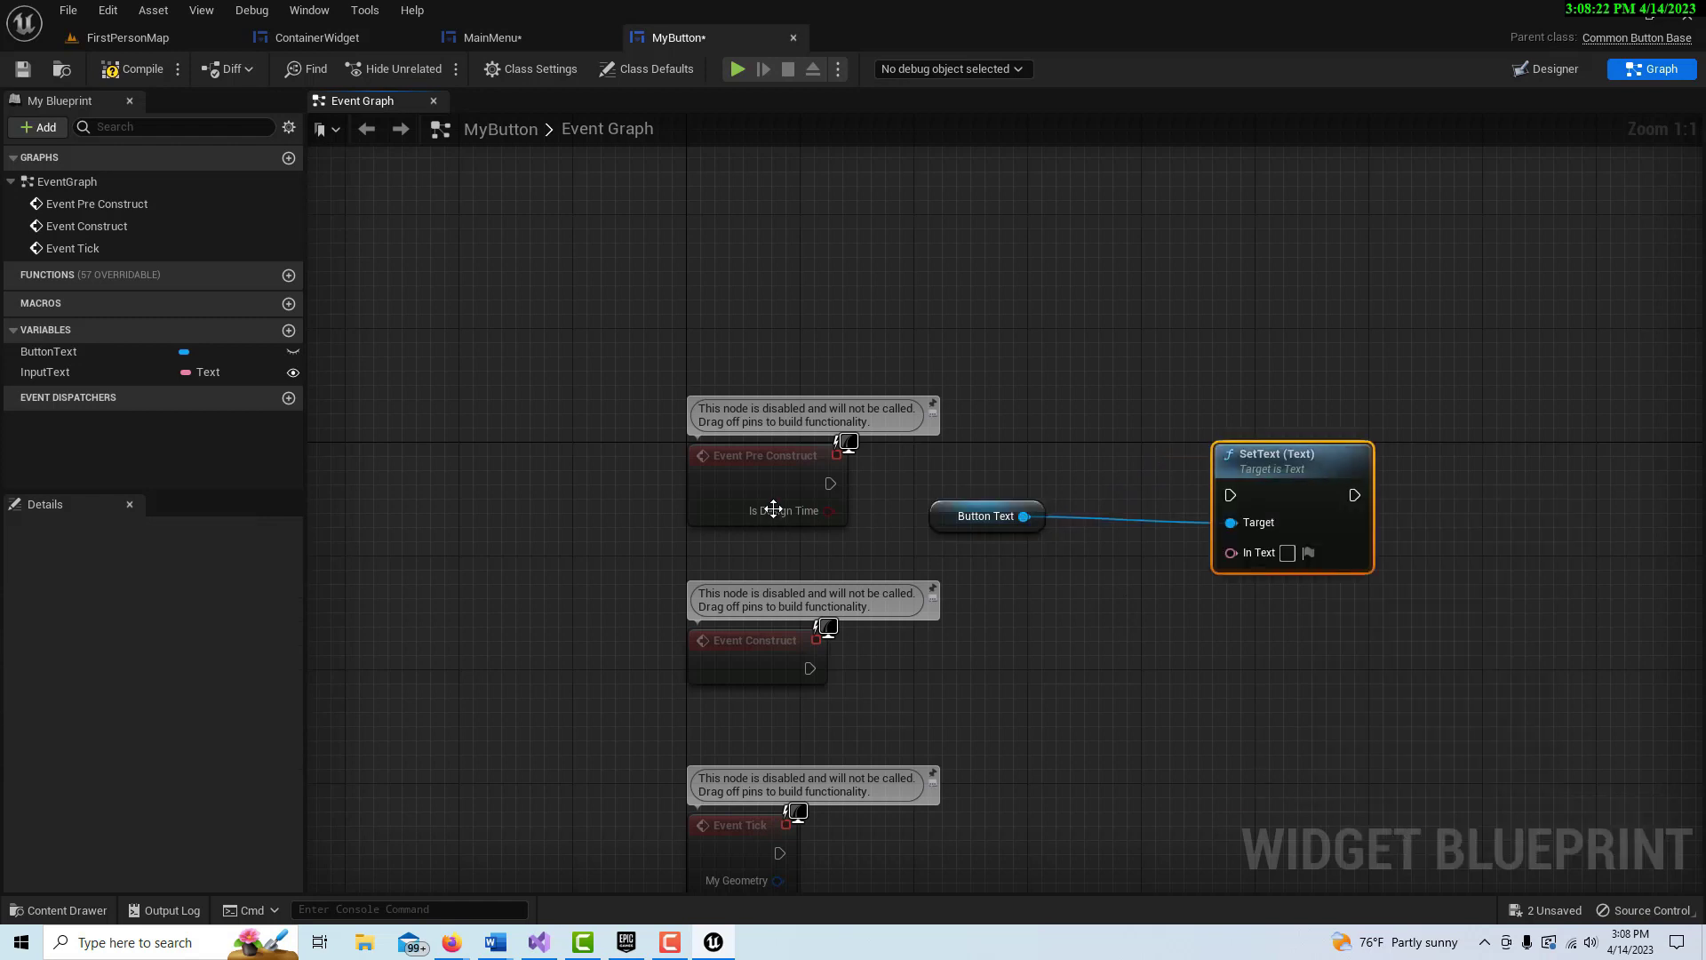
pyautogui.moveTo(831, 483); pyautogui.dragTo(1200, 502)
# Step: Feed the InputText variable into SetText's In Text and save MyButton
pyautogui.moveTo(106, 373); pyautogui.dragTo(1236, 551)
pyautogui.click(1114, 613)
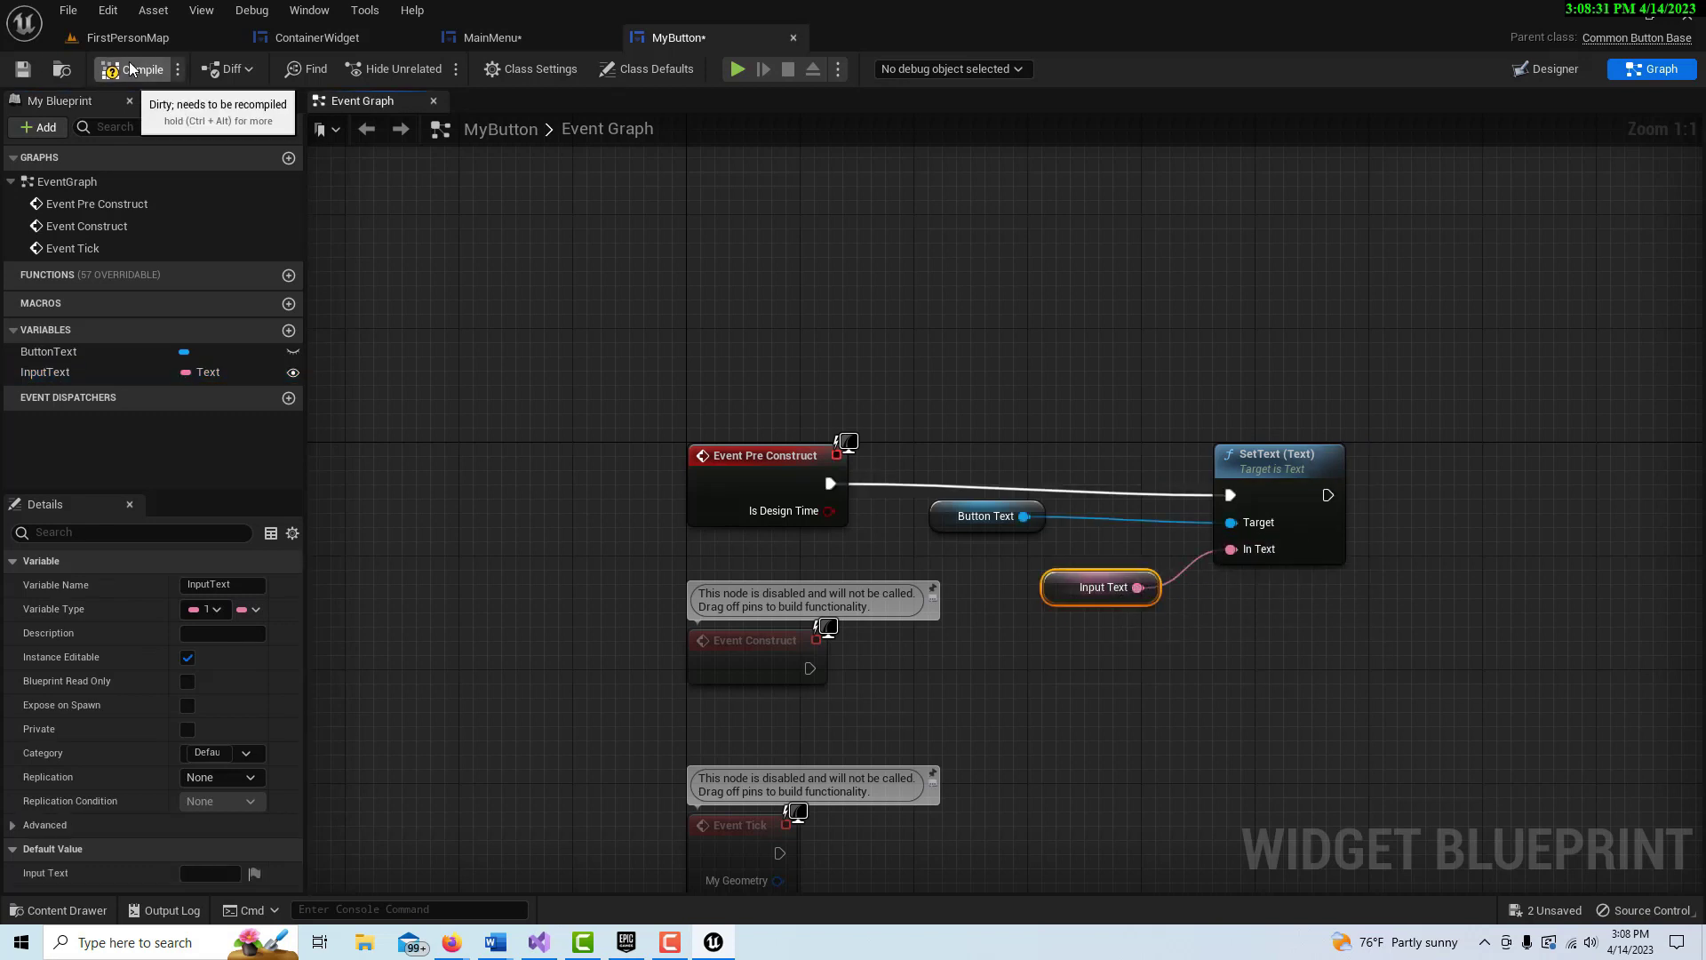
pyautogui.click(20, 70)
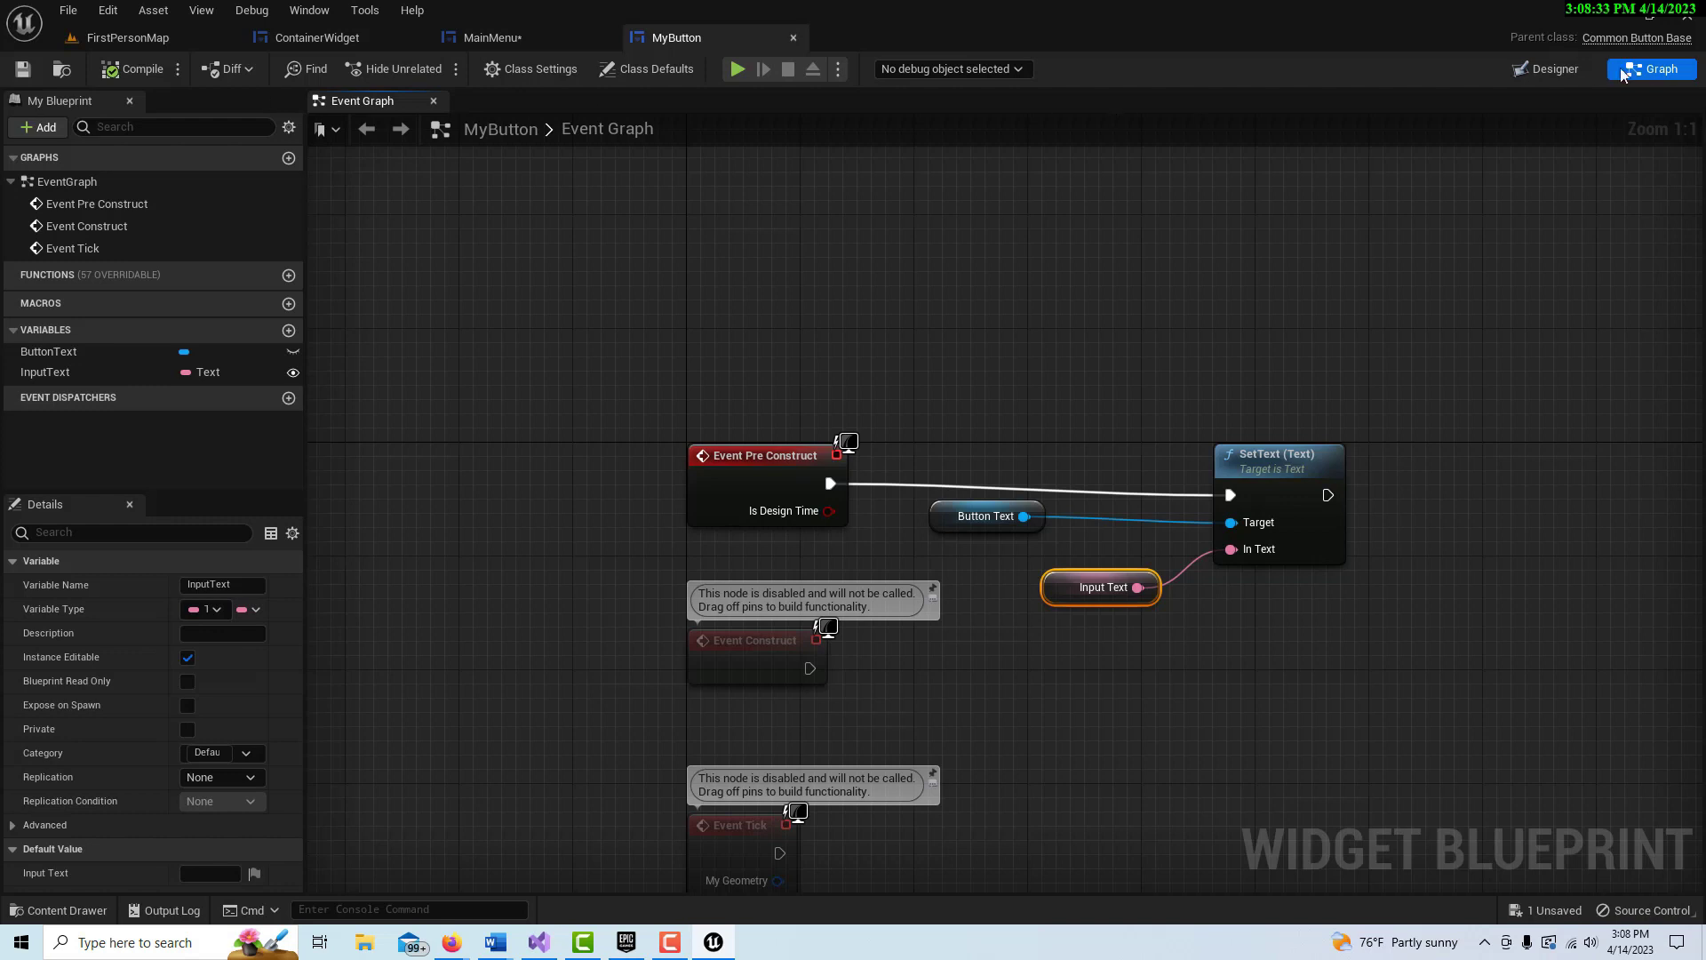
pyautogui.click(1574, 76)
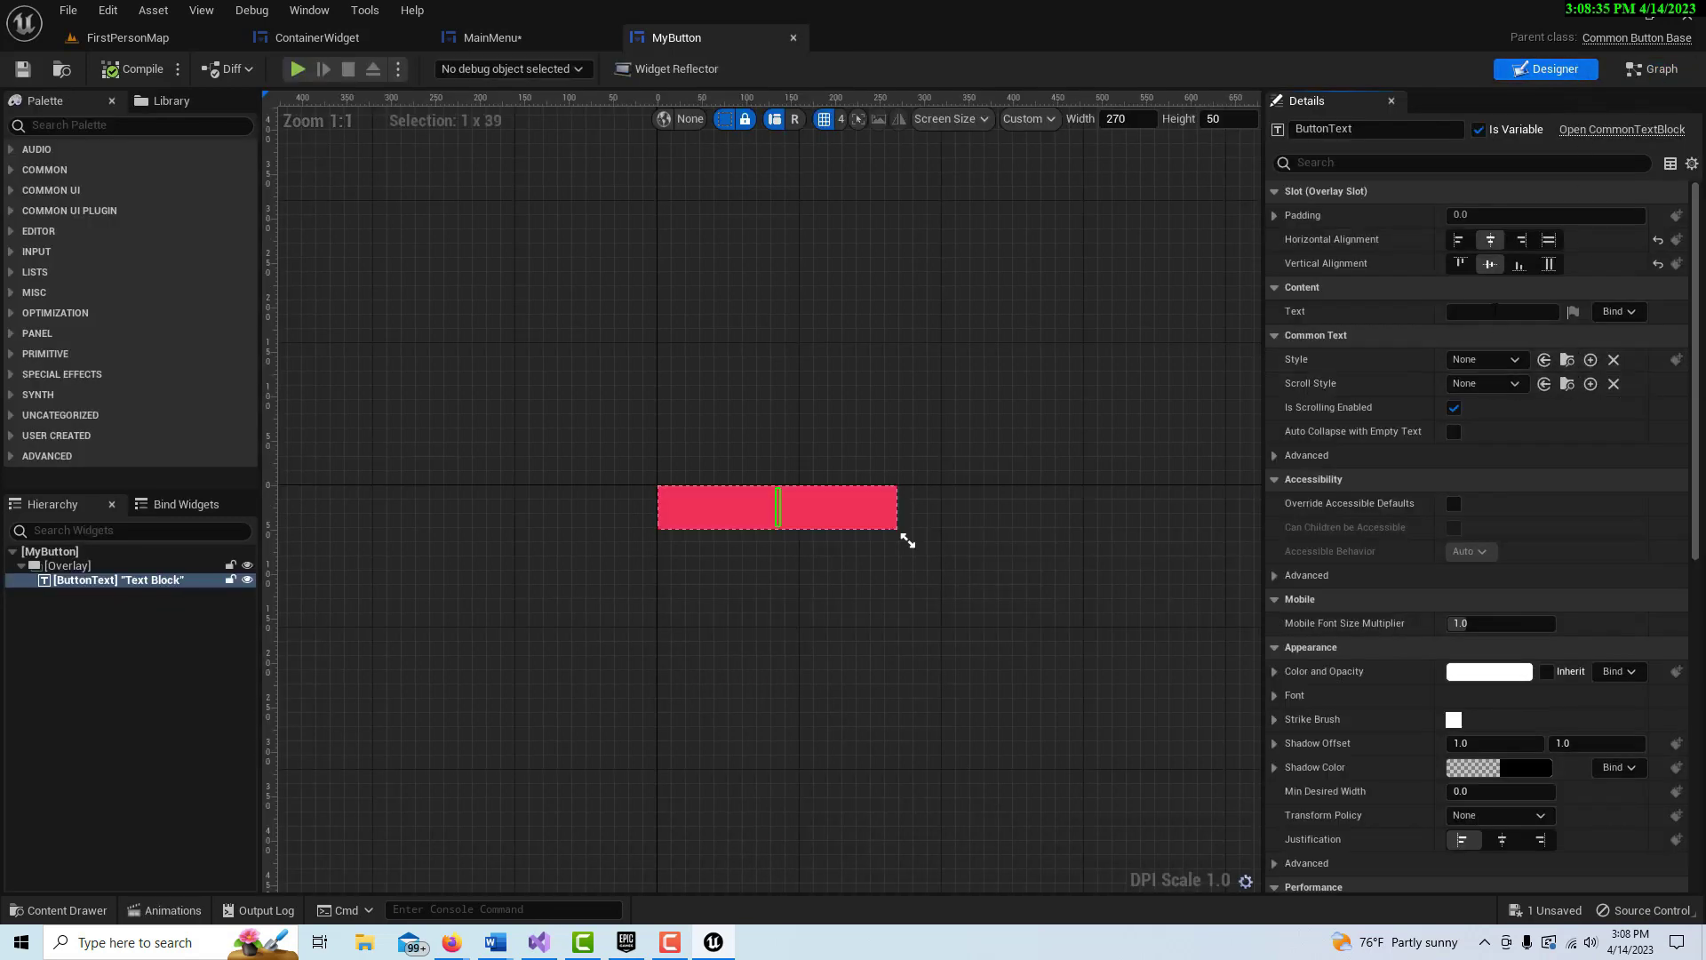
# Step: Give ButtonText preview text 'Start Game' and the TextStyle style, then compile and save MyButton
pyautogui.click(1485, 311)
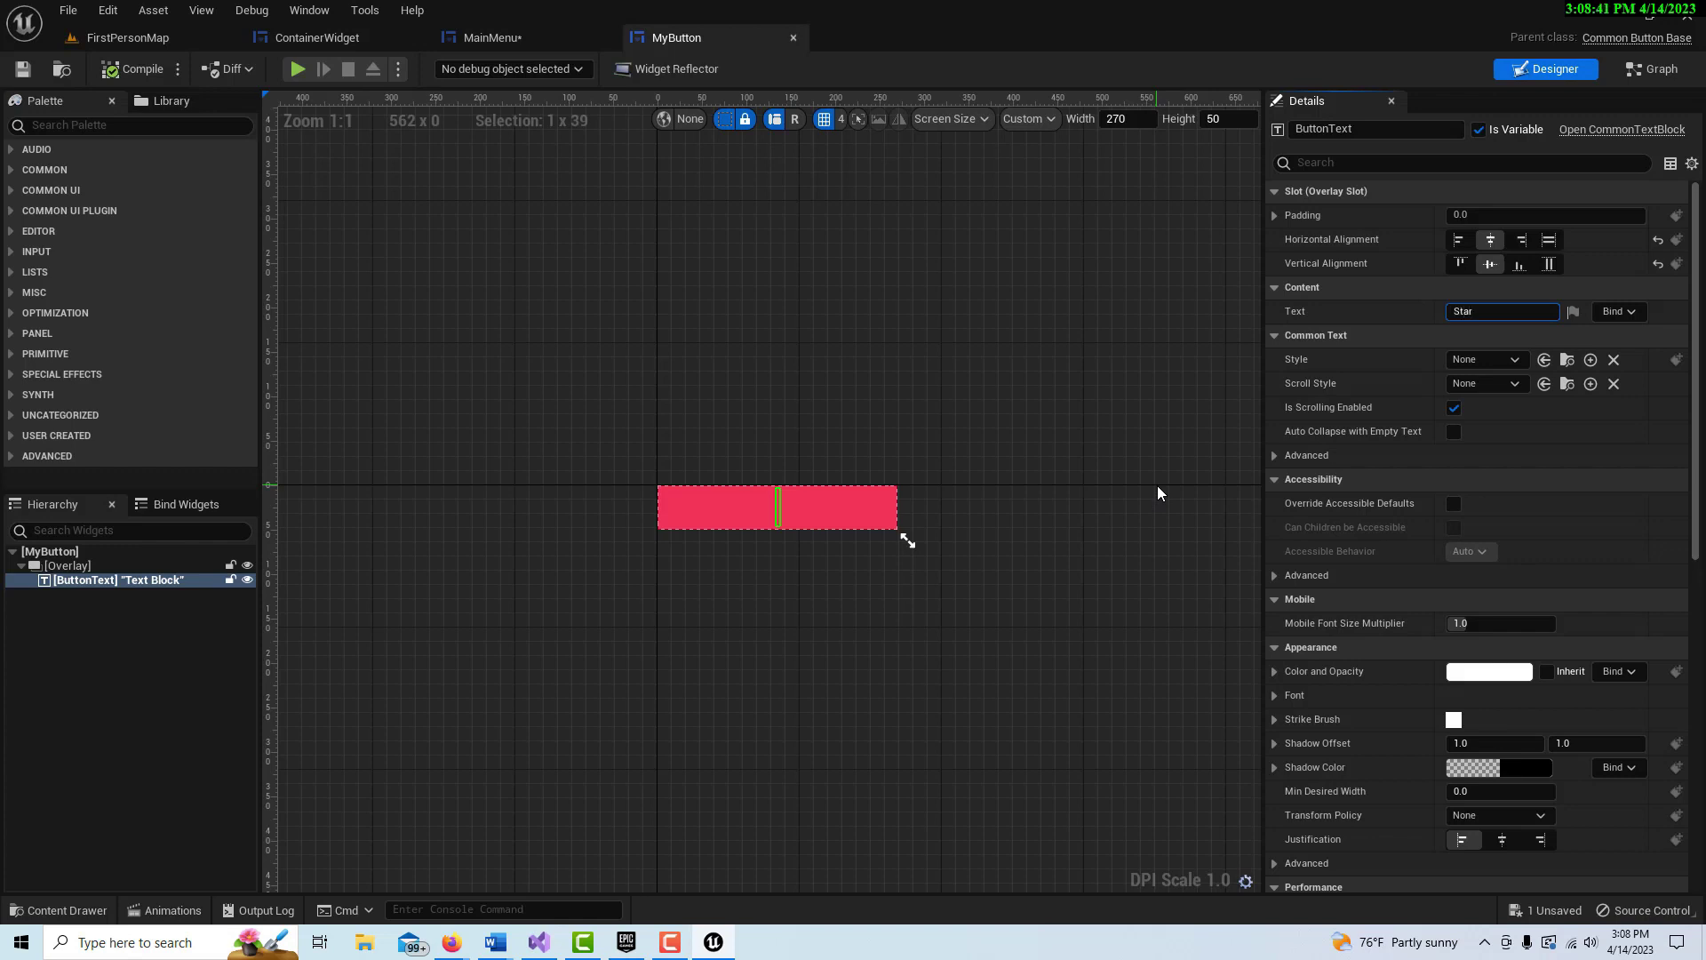
pyautogui.press('Return')
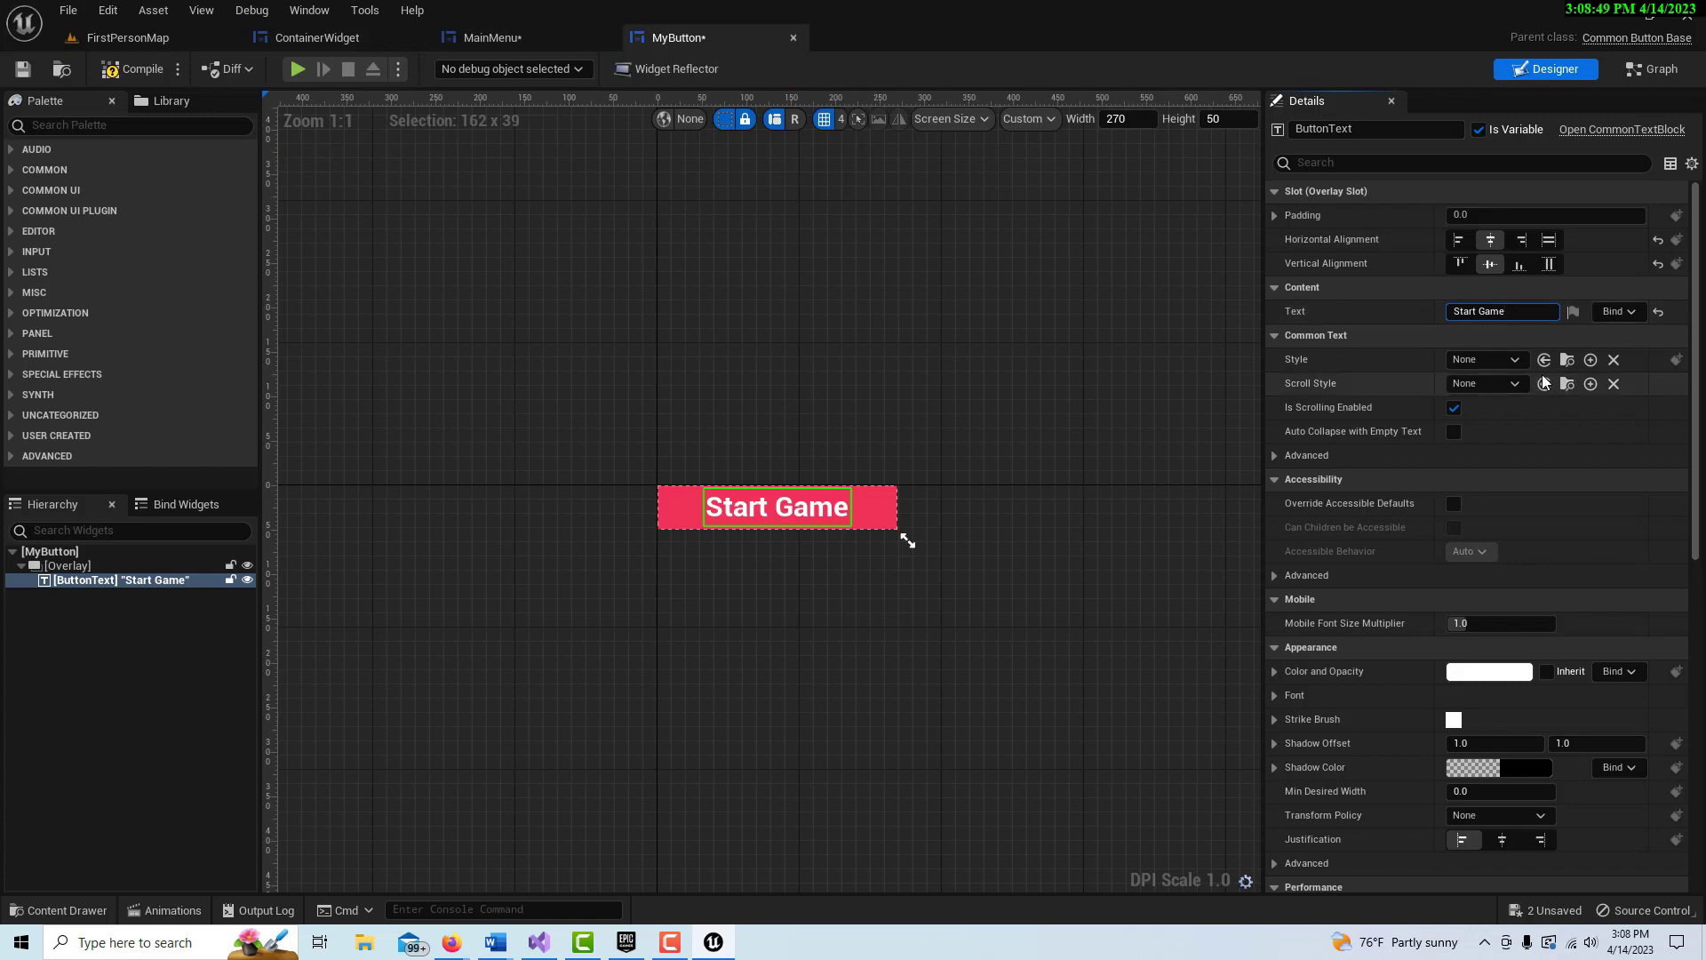
pyautogui.click(1515, 359)
pyautogui.click(1511, 422)
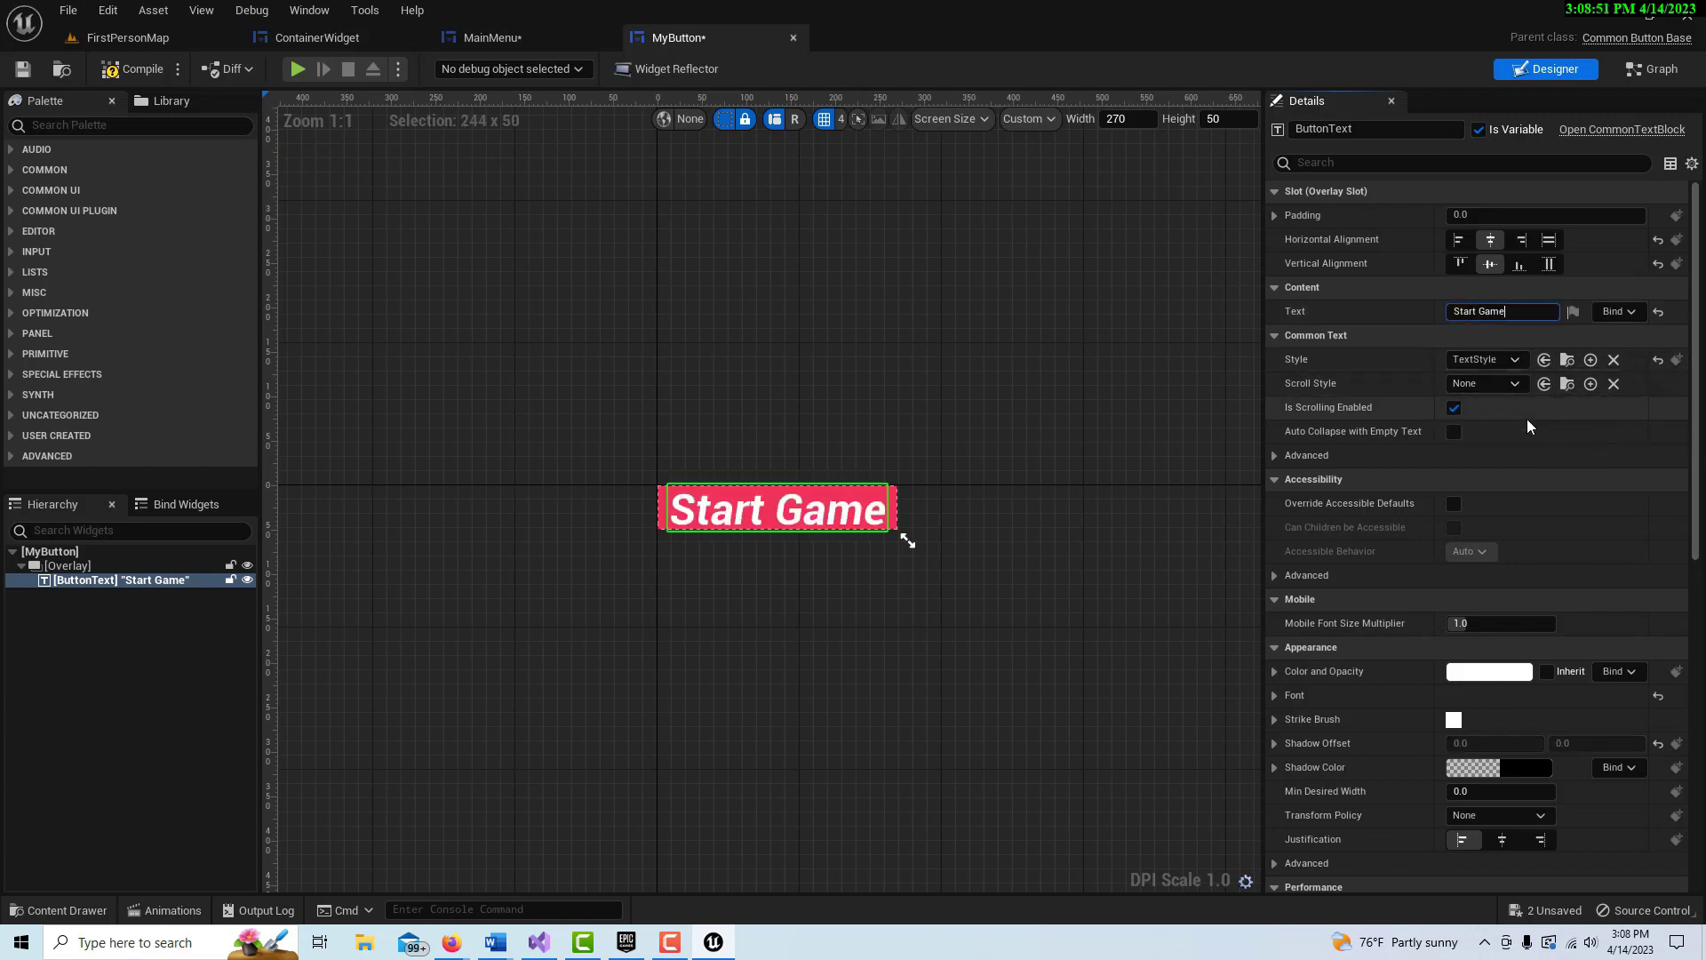
pyautogui.click(1054, 519)
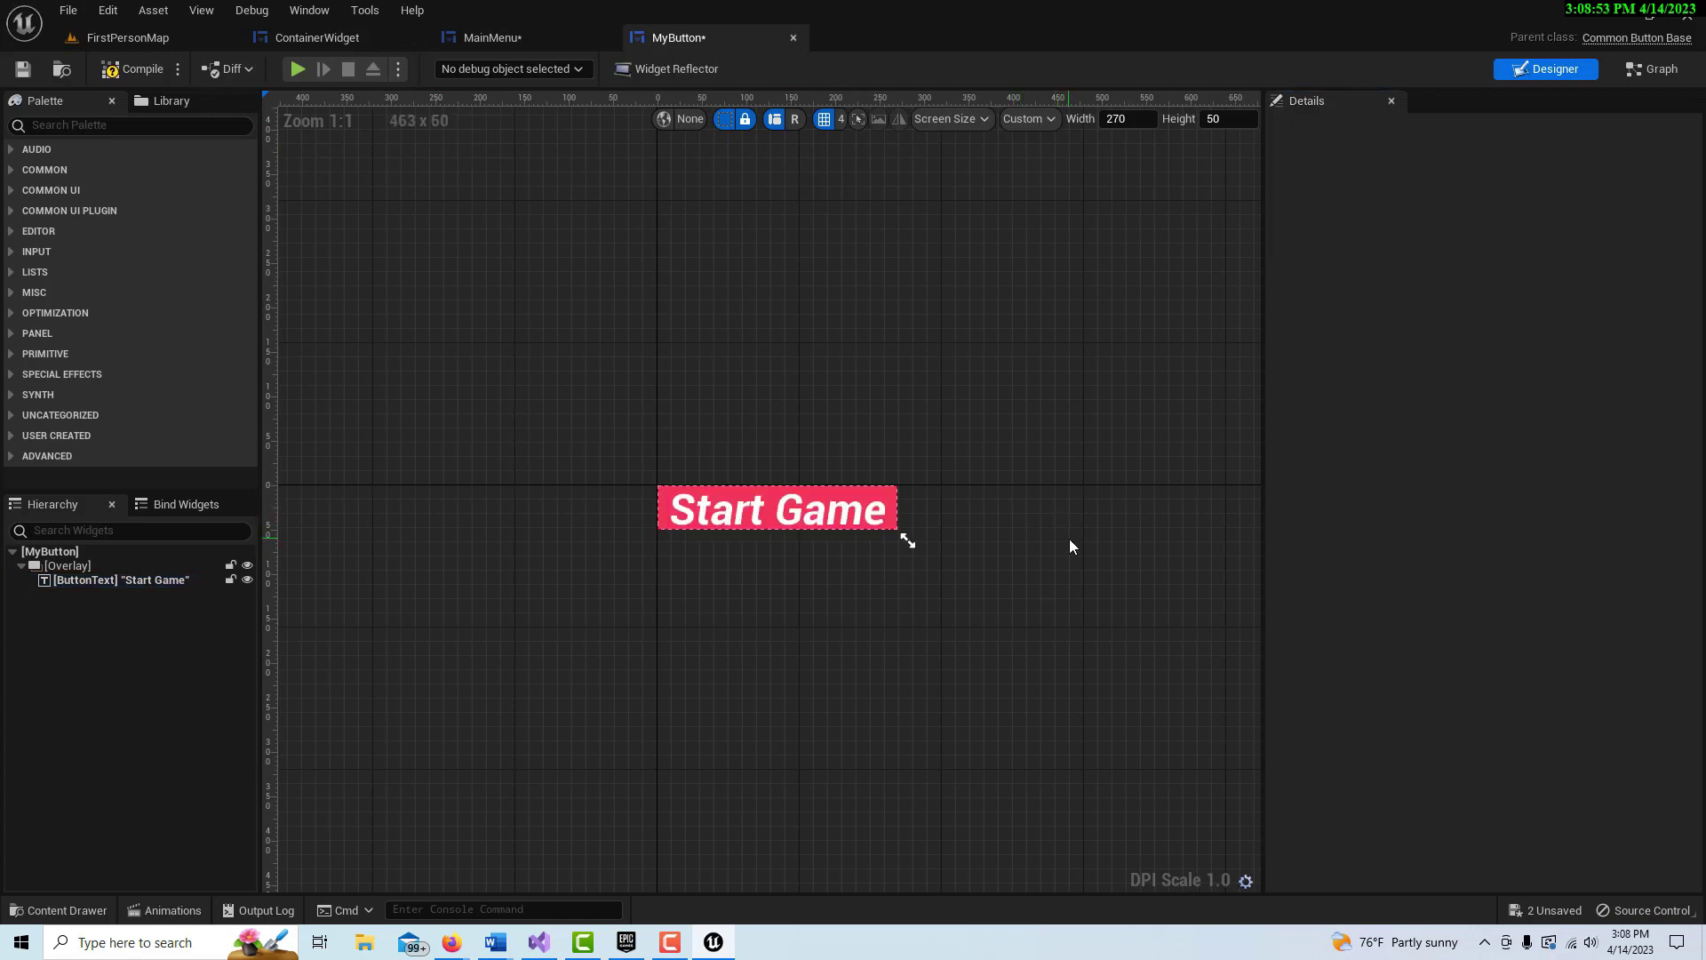
pyautogui.click(133, 70)
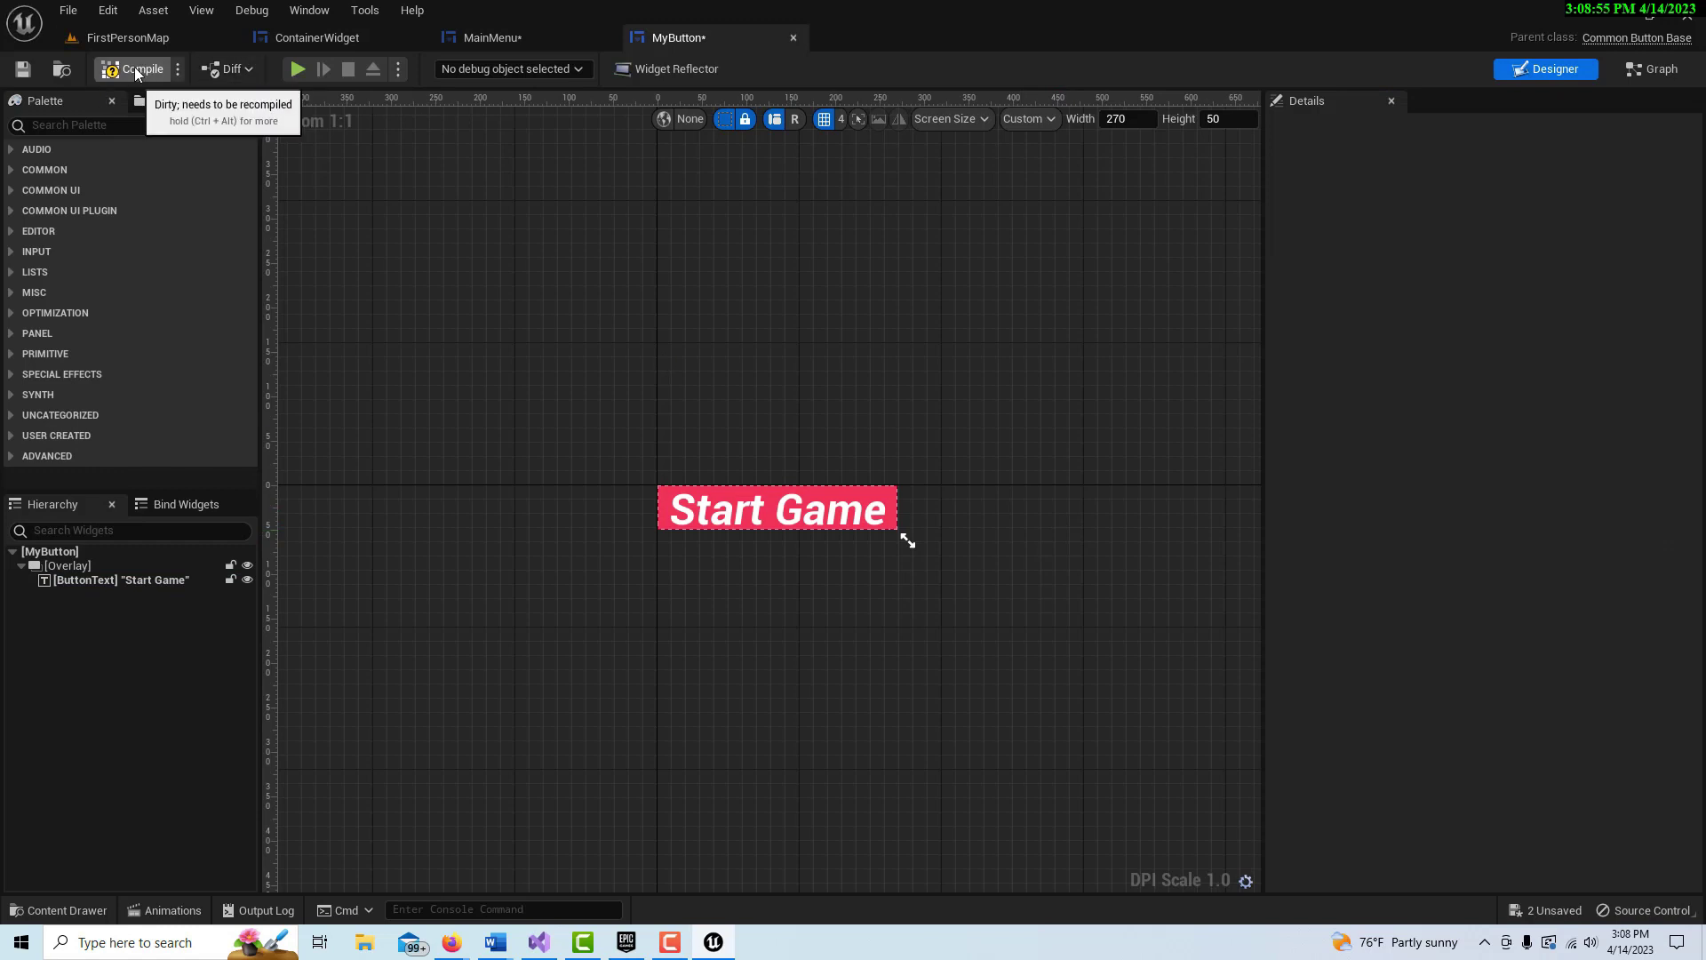
pyautogui.click(23, 68)
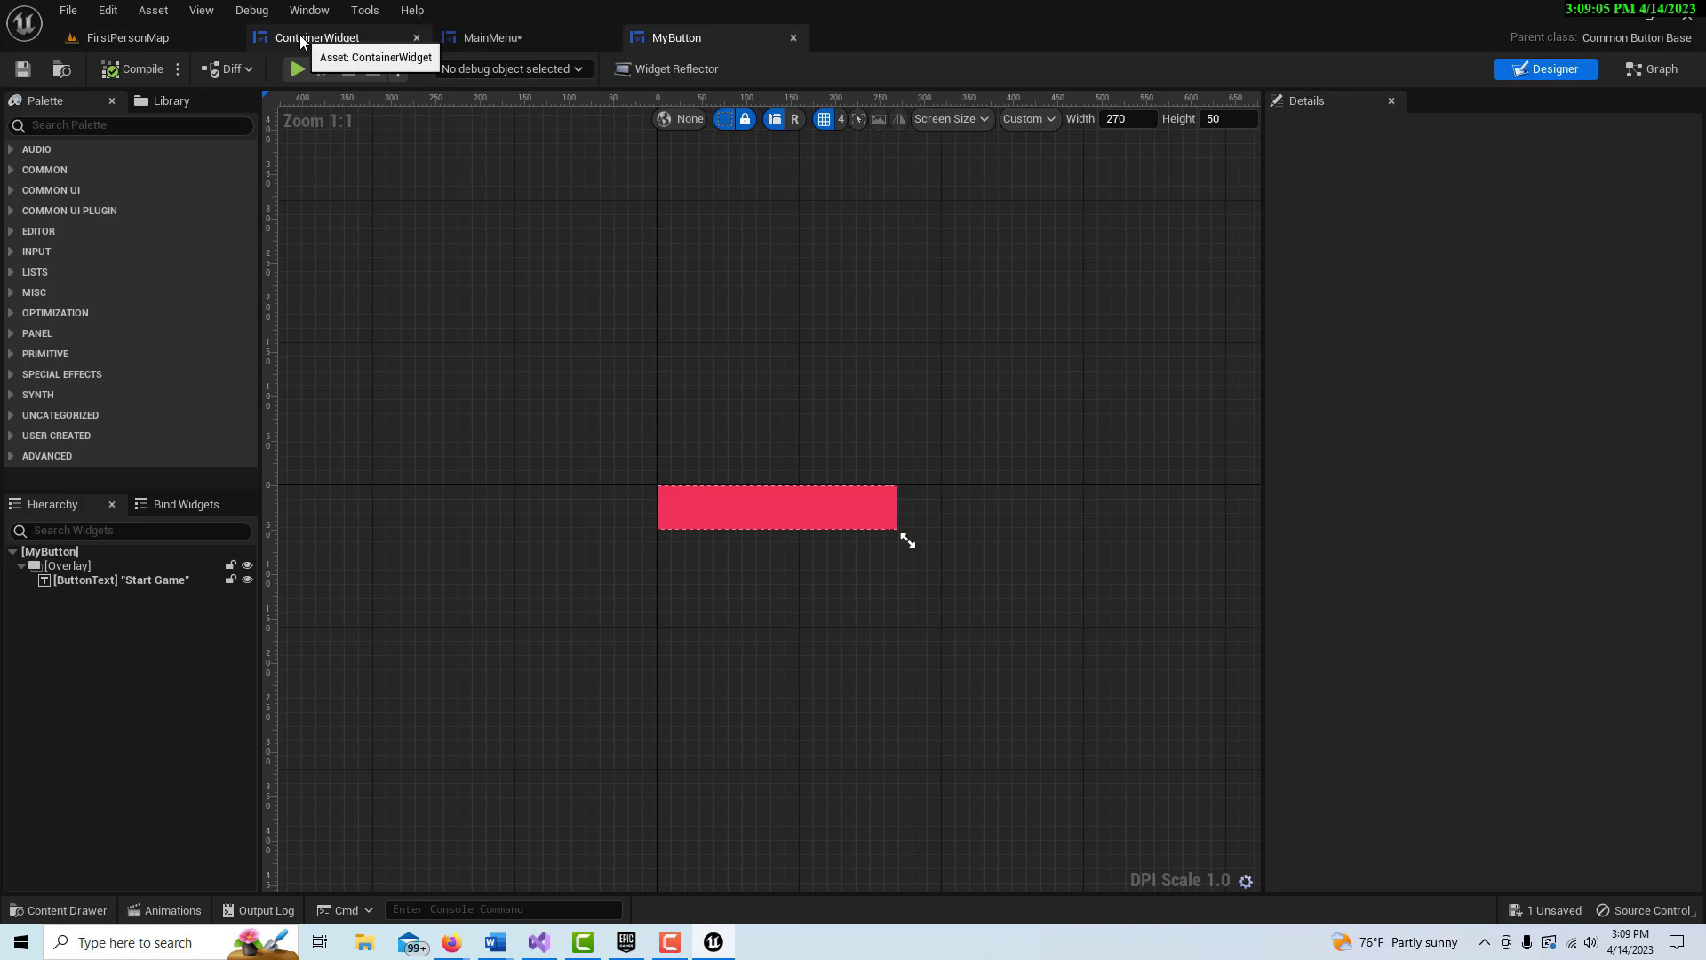
# Step: In MainMenu, place a Vertical Box inside the Overlay
pyautogui.click(531, 36)
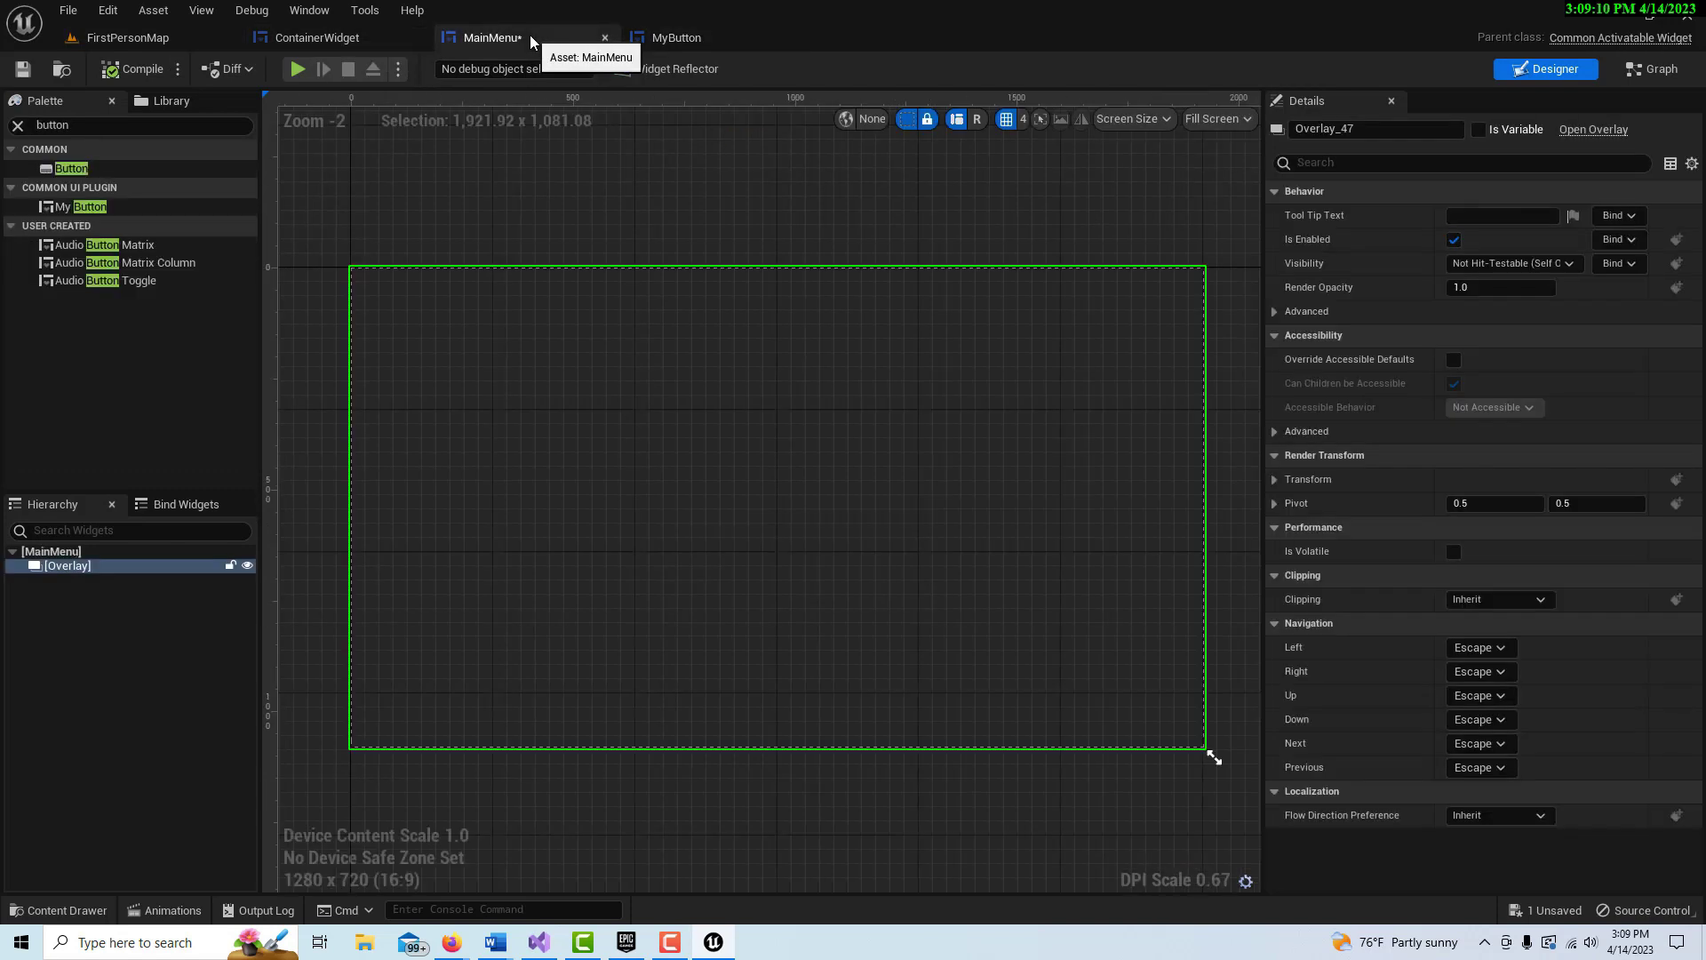
pyautogui.click(104, 125)
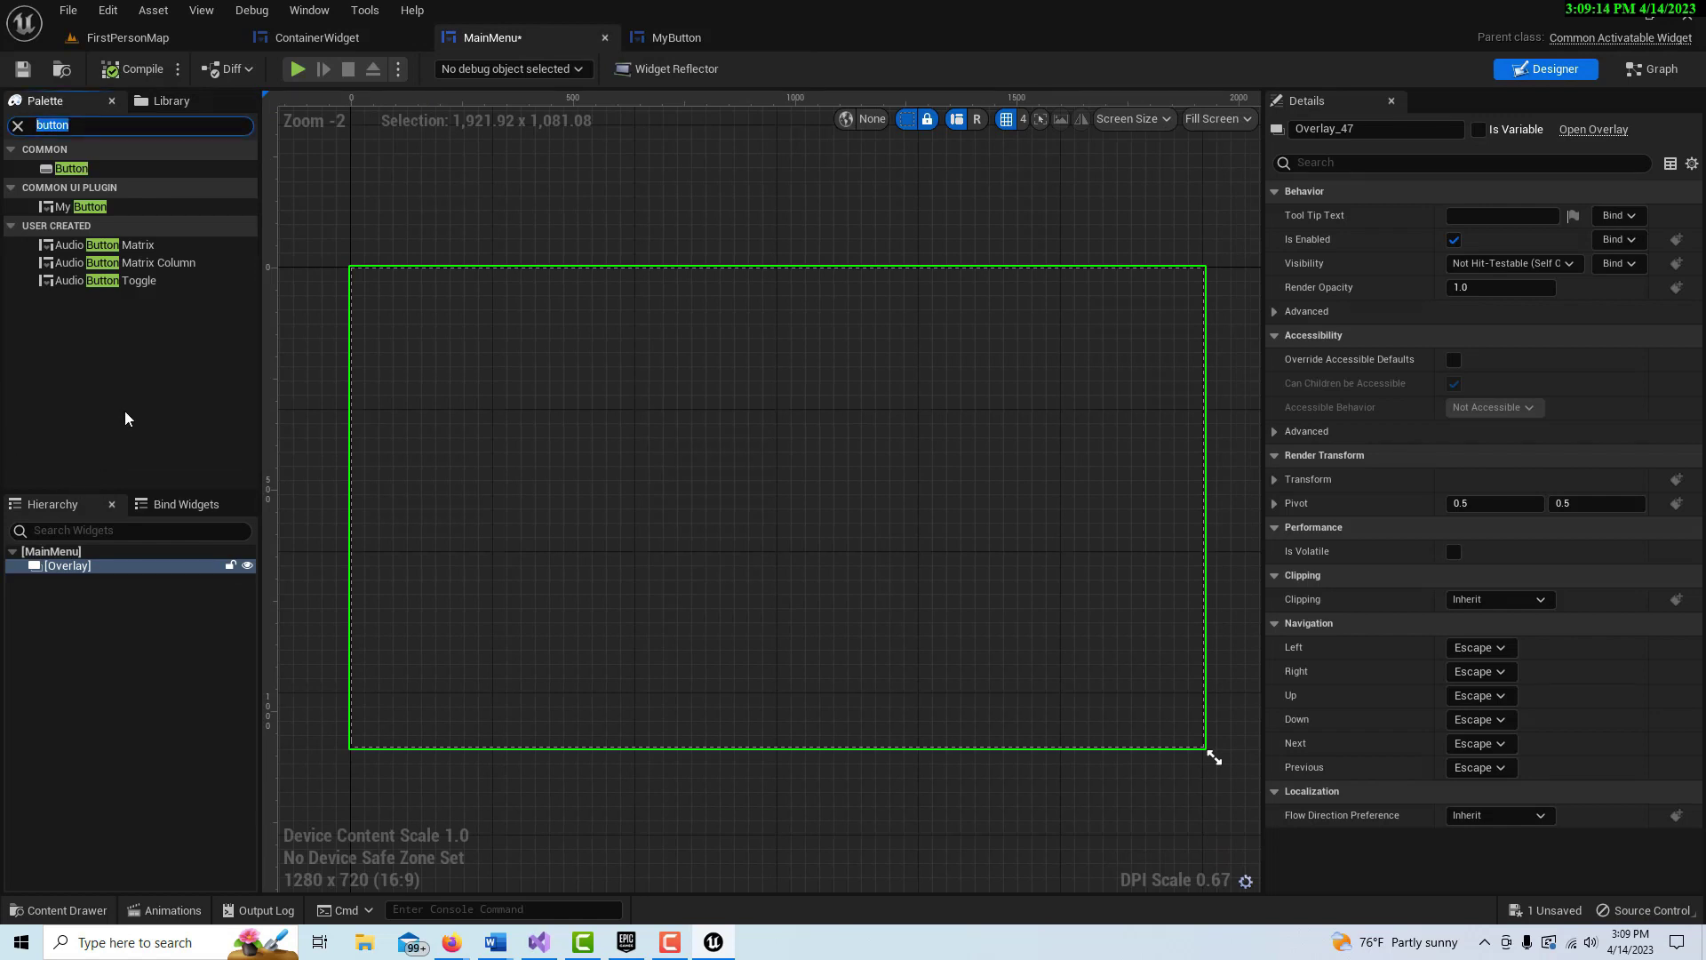
pyautogui.press('BackSpace')
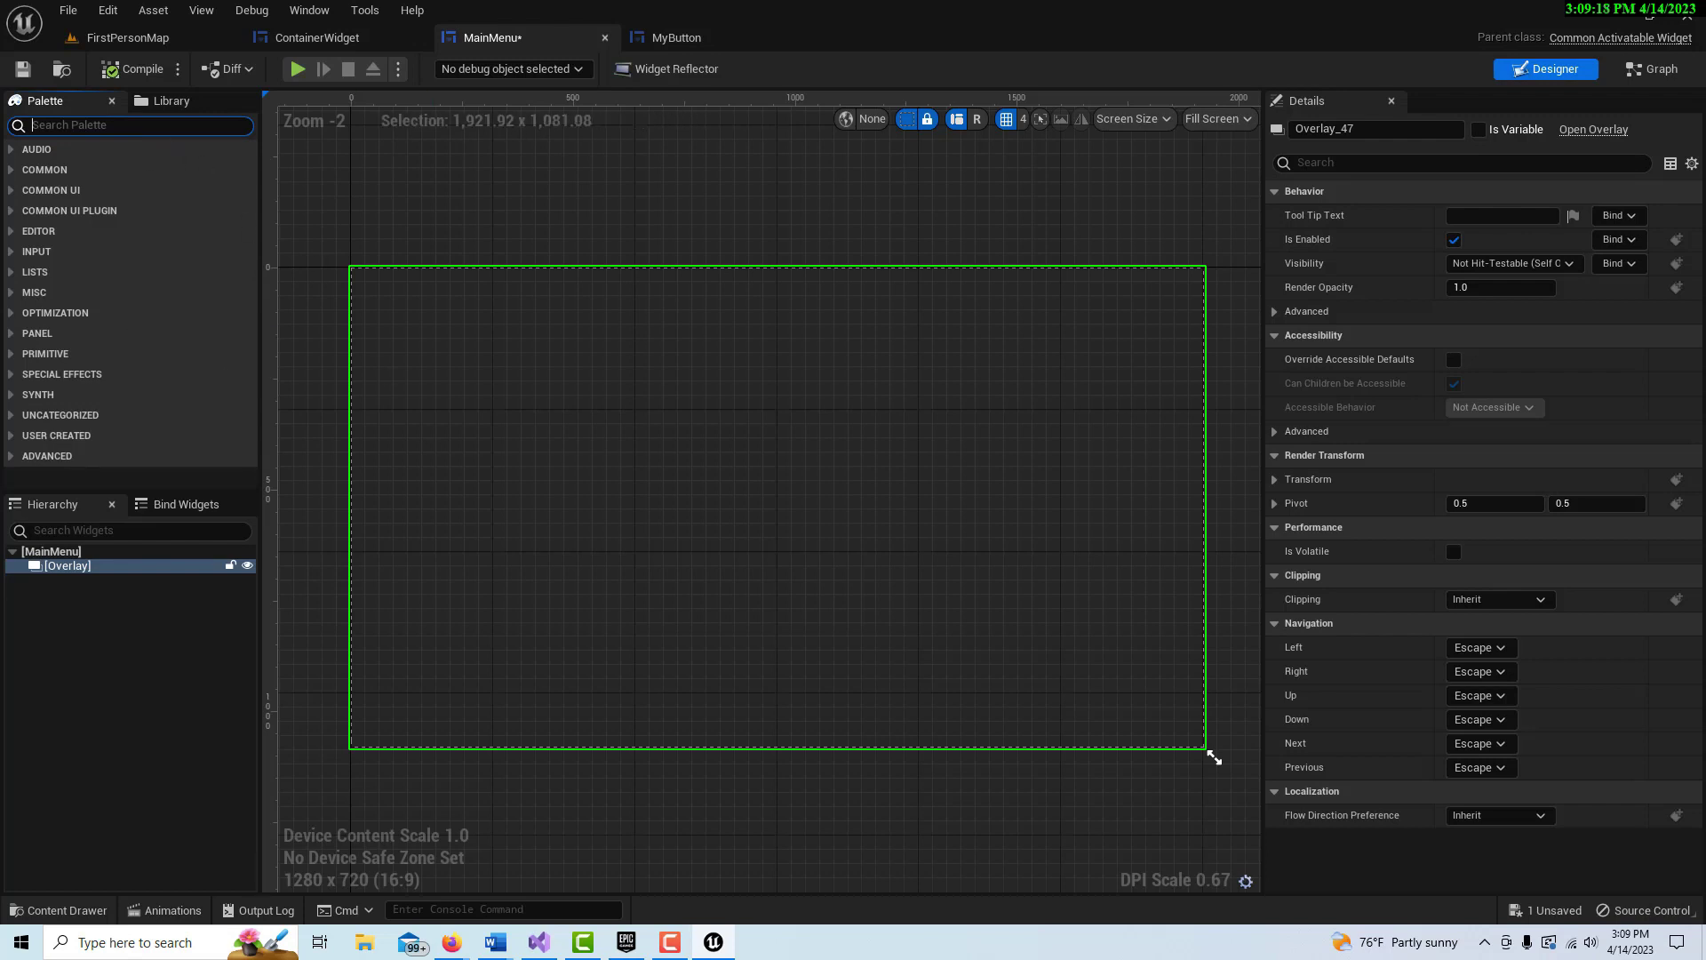
pyautogui.write('verti')
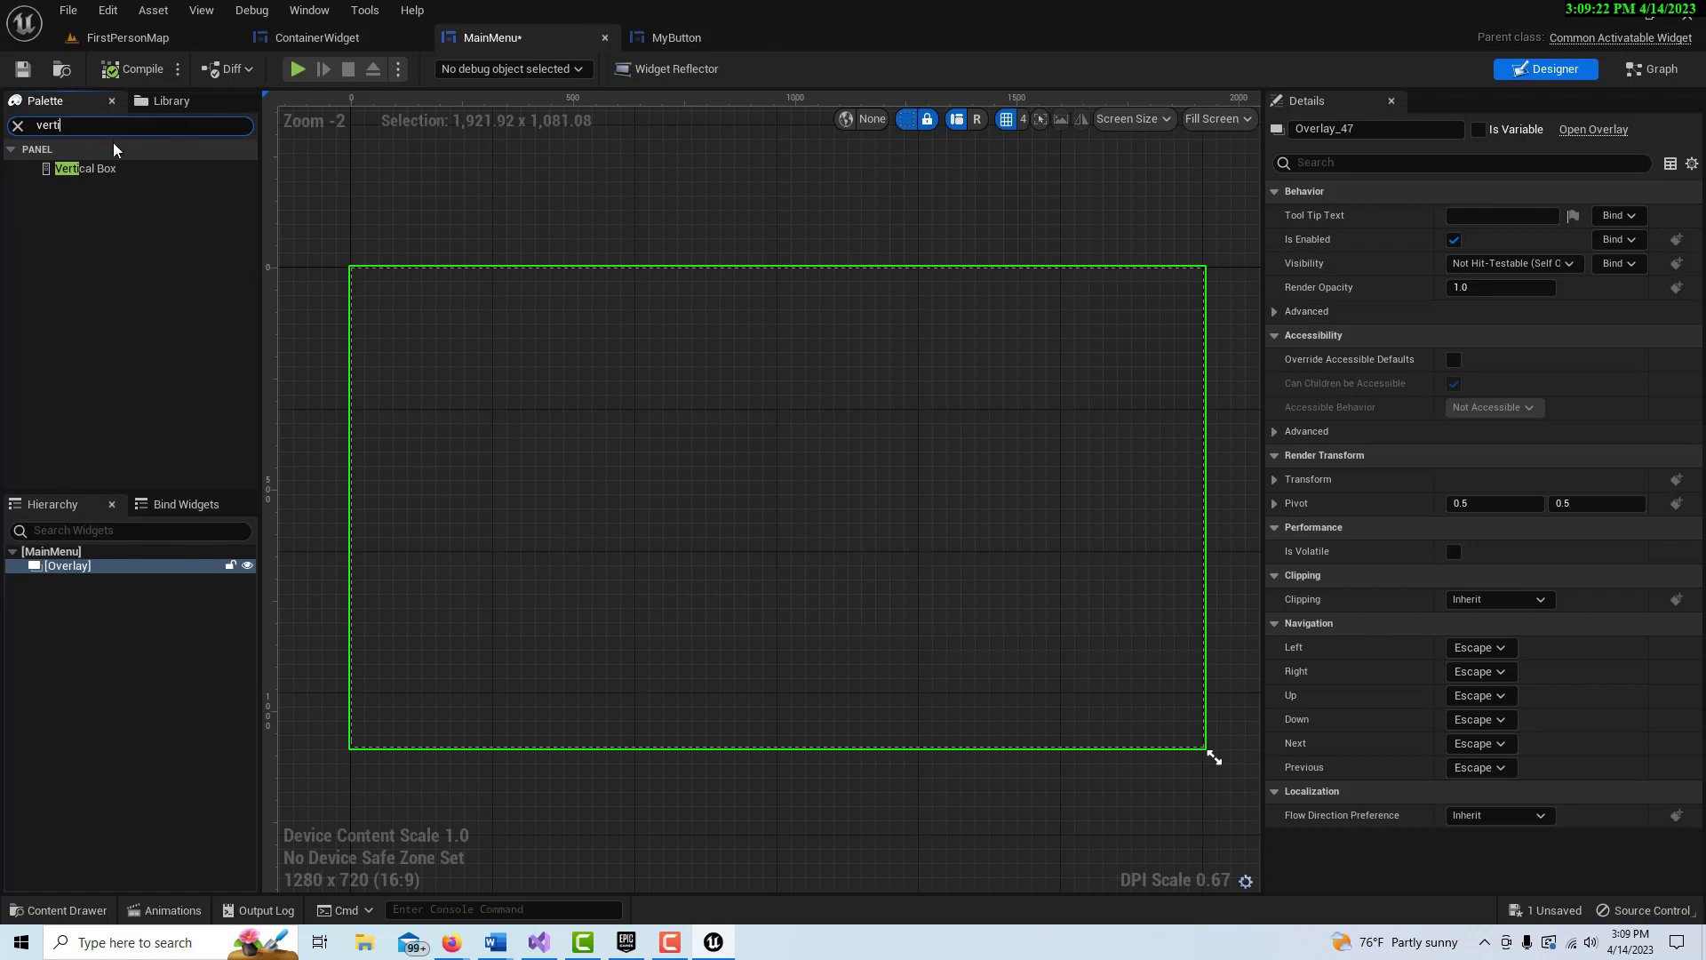
pyautogui.moveTo(88, 169); pyautogui.dragTo(99, 567)
pyautogui.click(87, 580)
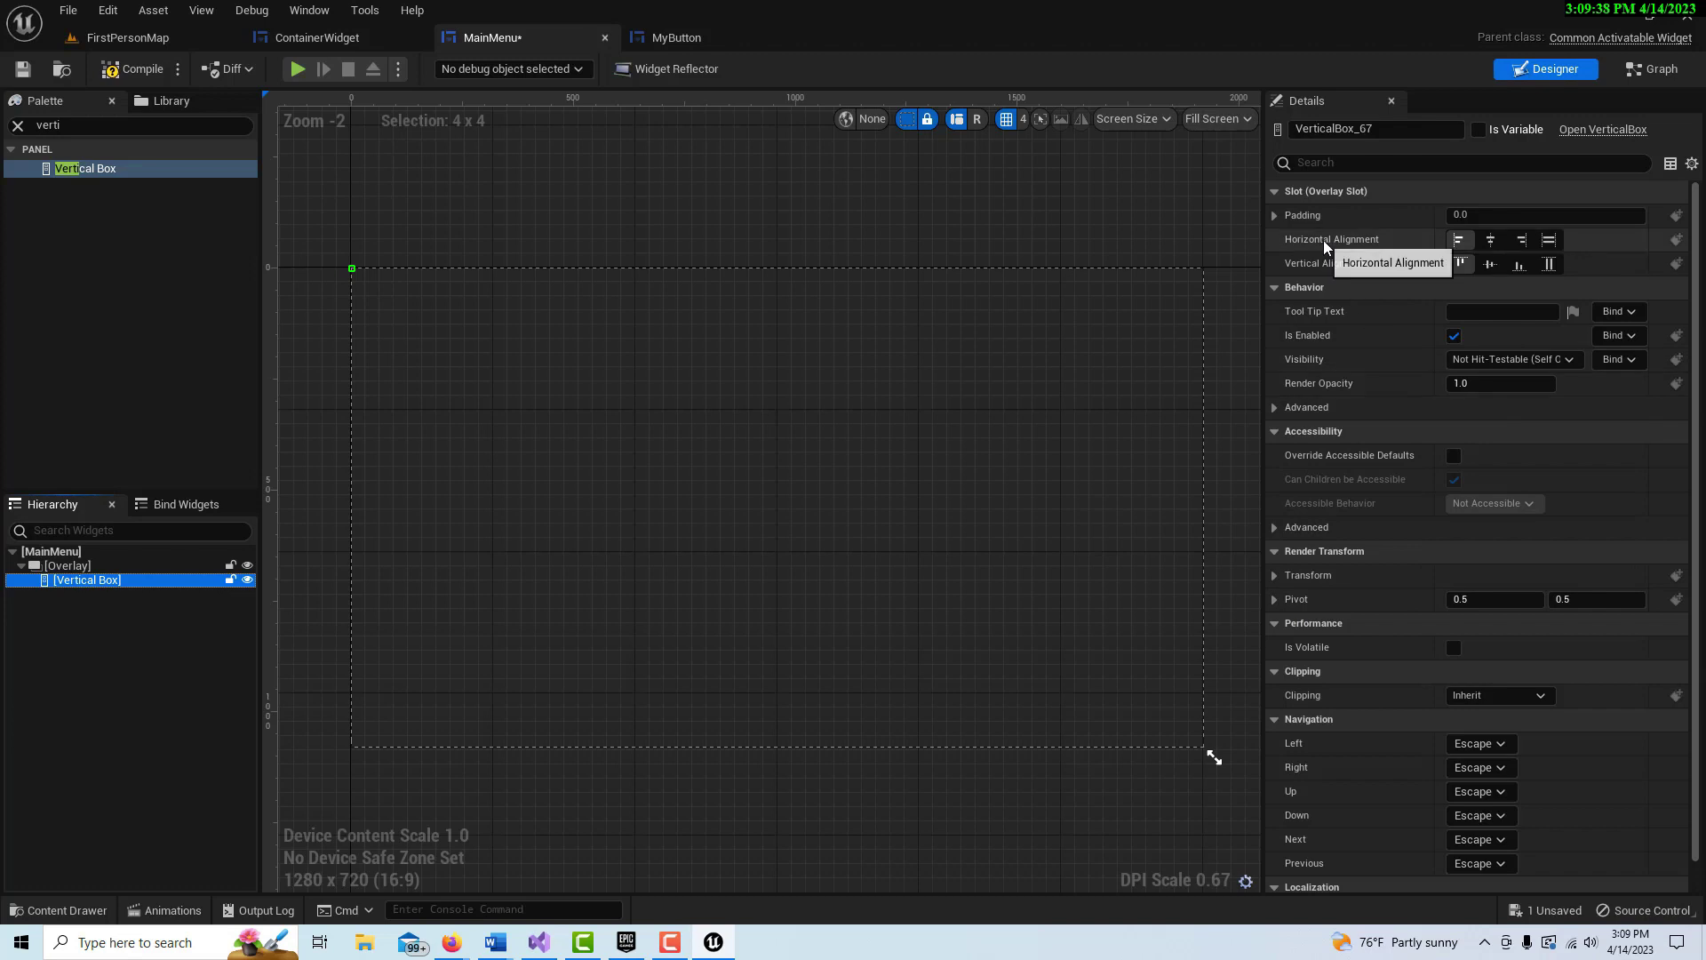
pyautogui.click(78, 567)
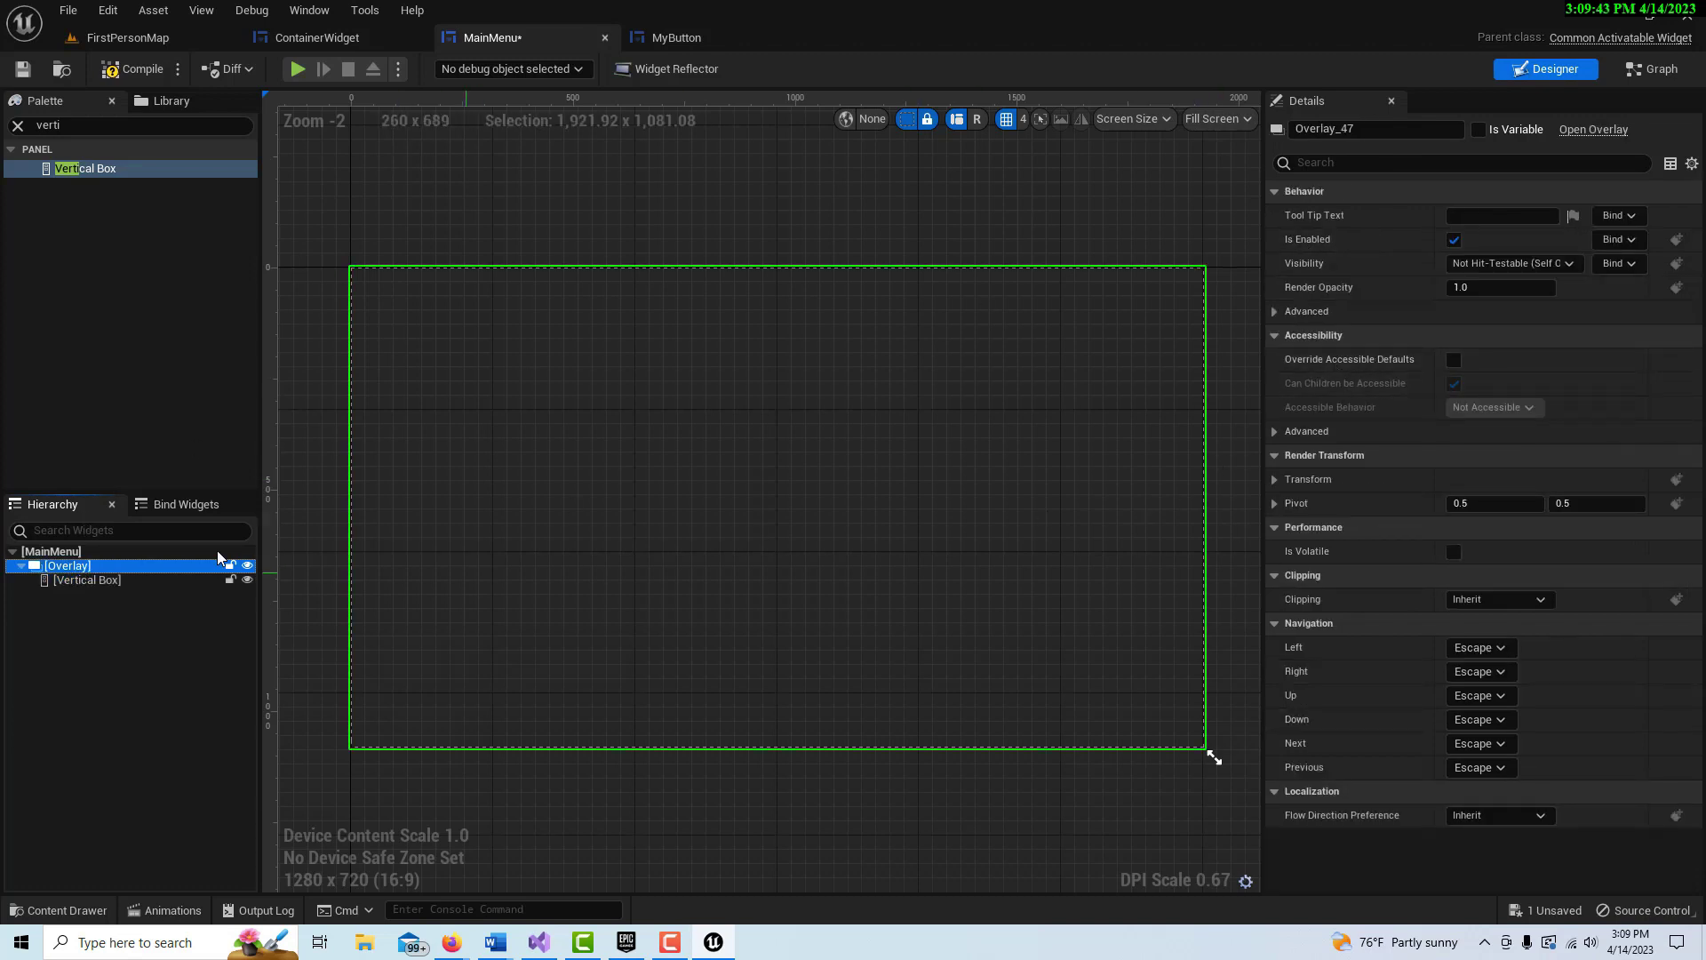
pyautogui.click(134, 583)
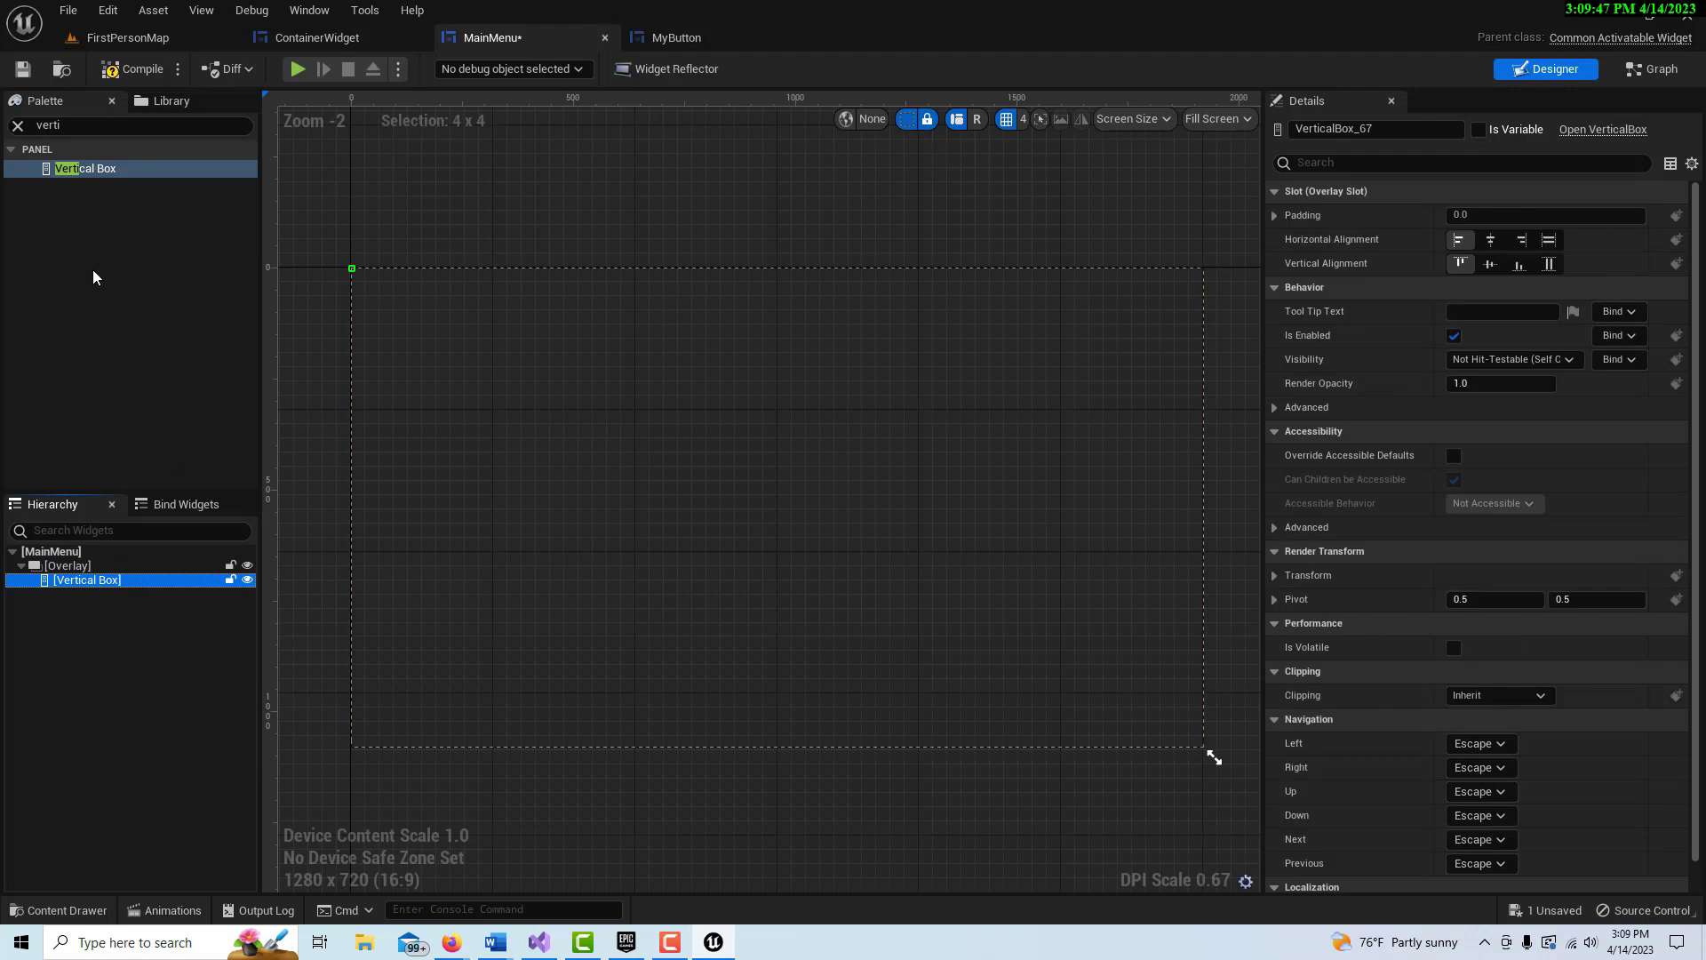
# Step: Add a MyButton widget into the Vertical Box
pyautogui.click(87, 126)
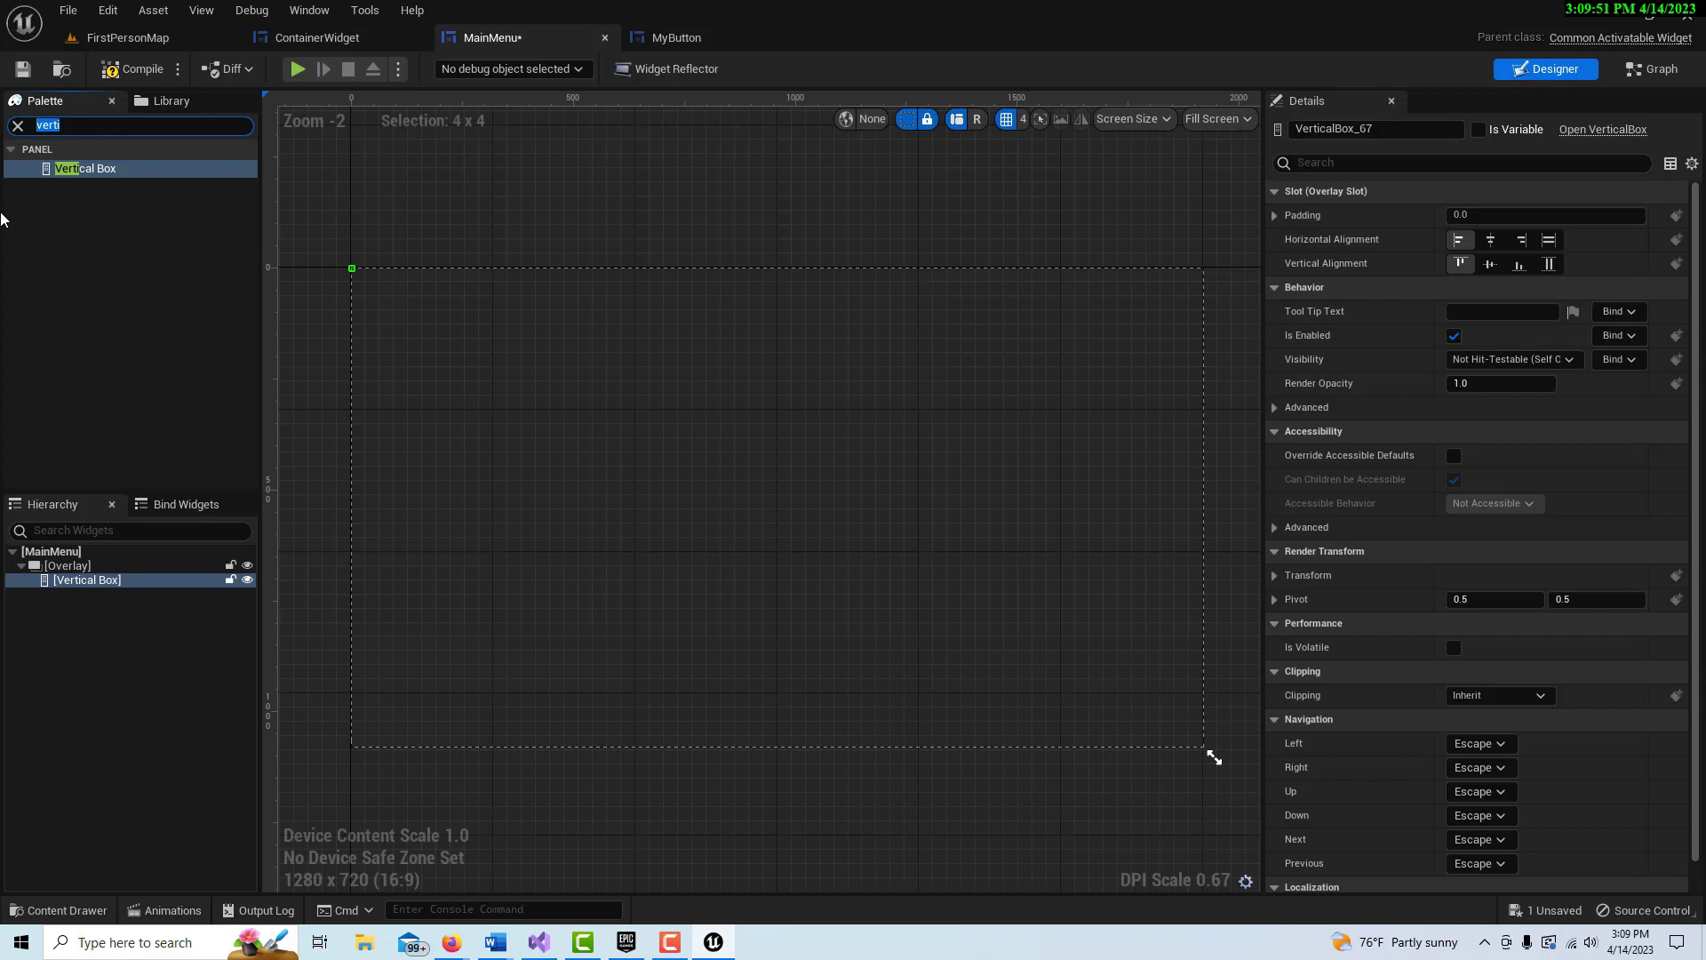
pyautogui.press('BackSpace')
pyautogui.write('my')
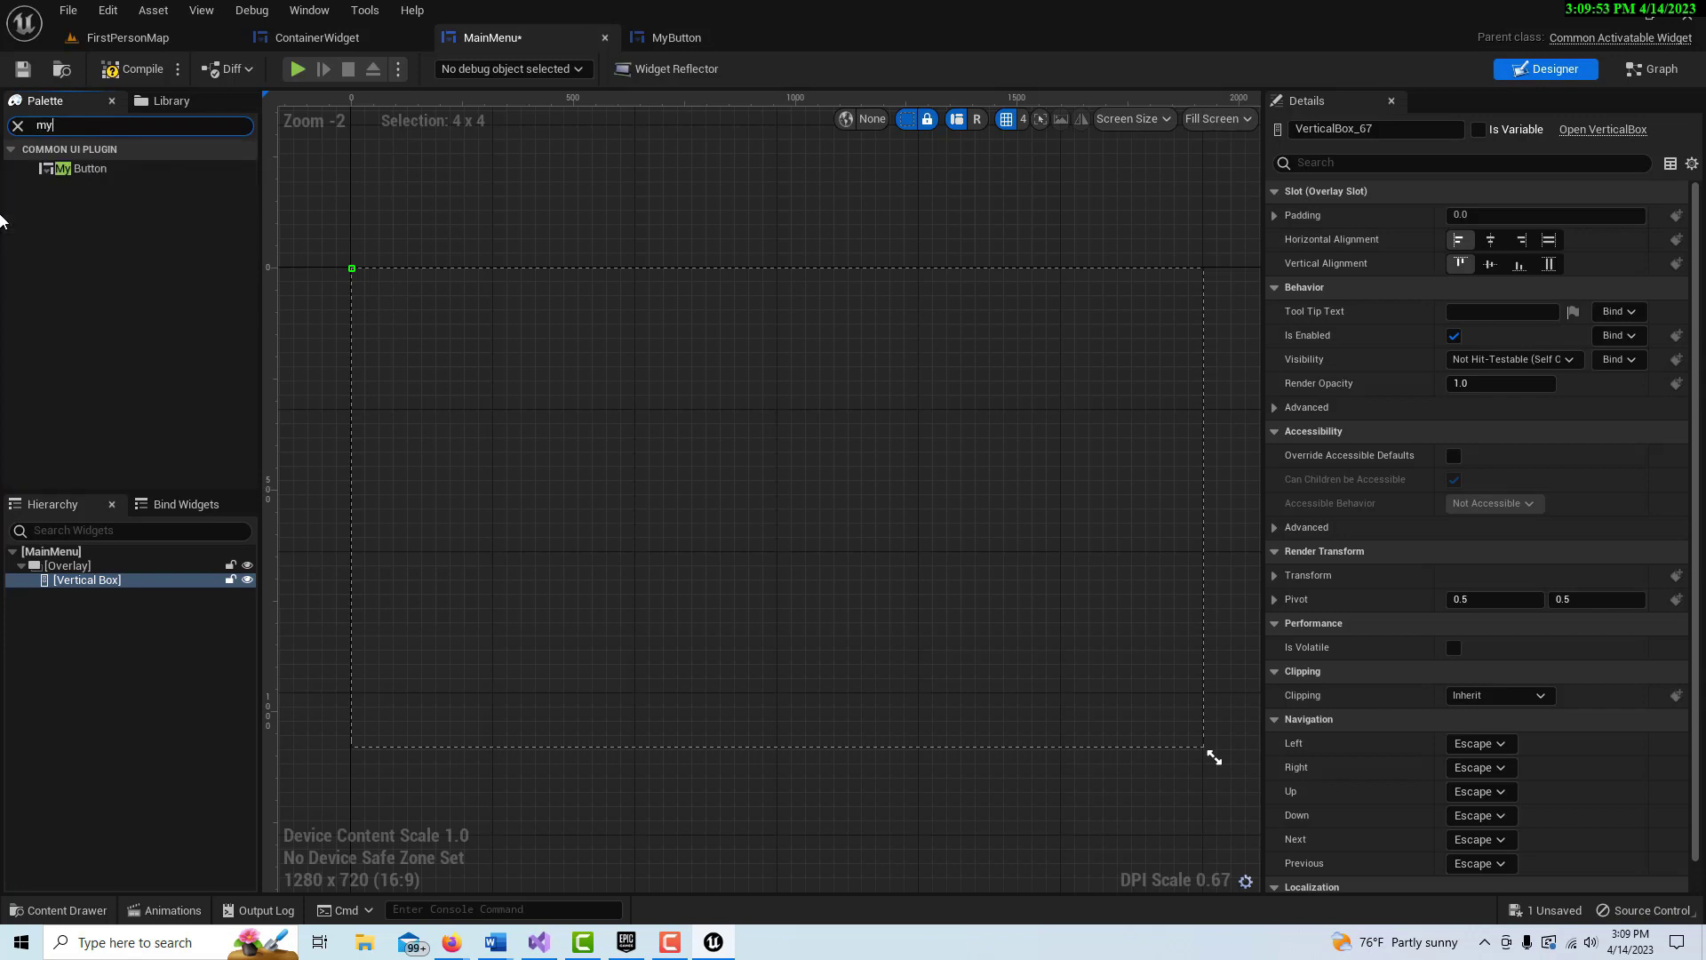
pyautogui.moveTo(83, 164); pyautogui.dragTo(99, 578)
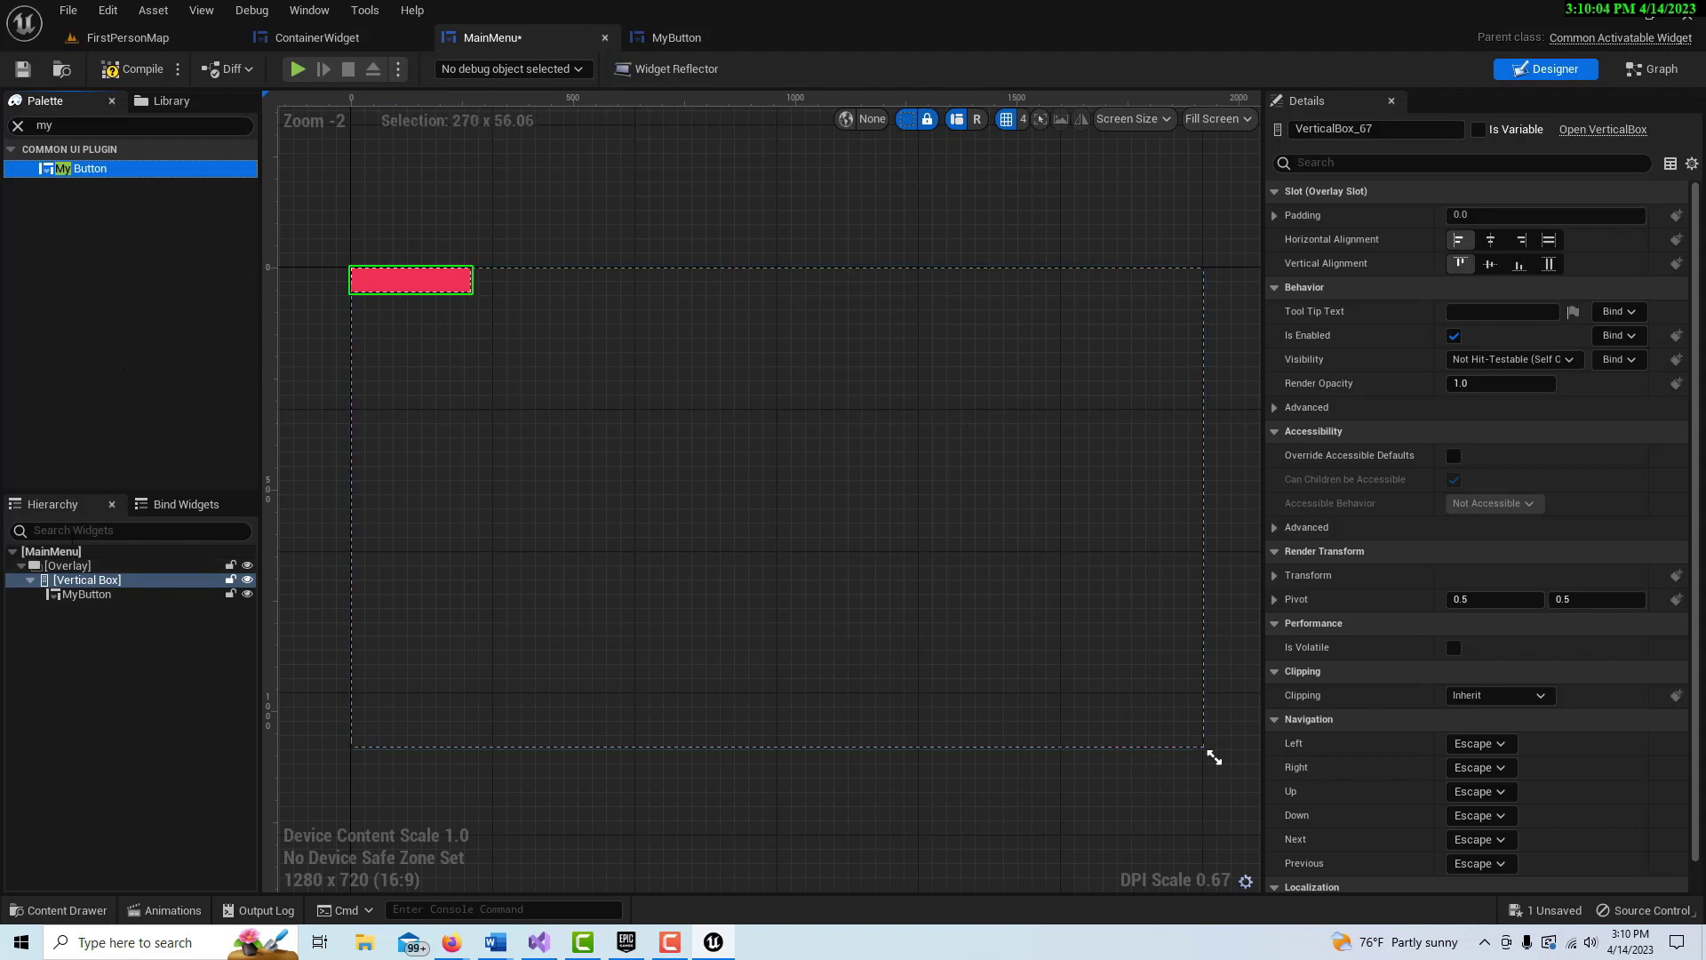
# Step: Set the first MyButton's Input Text to 'Start Game'
pyautogui.click(77, 595)
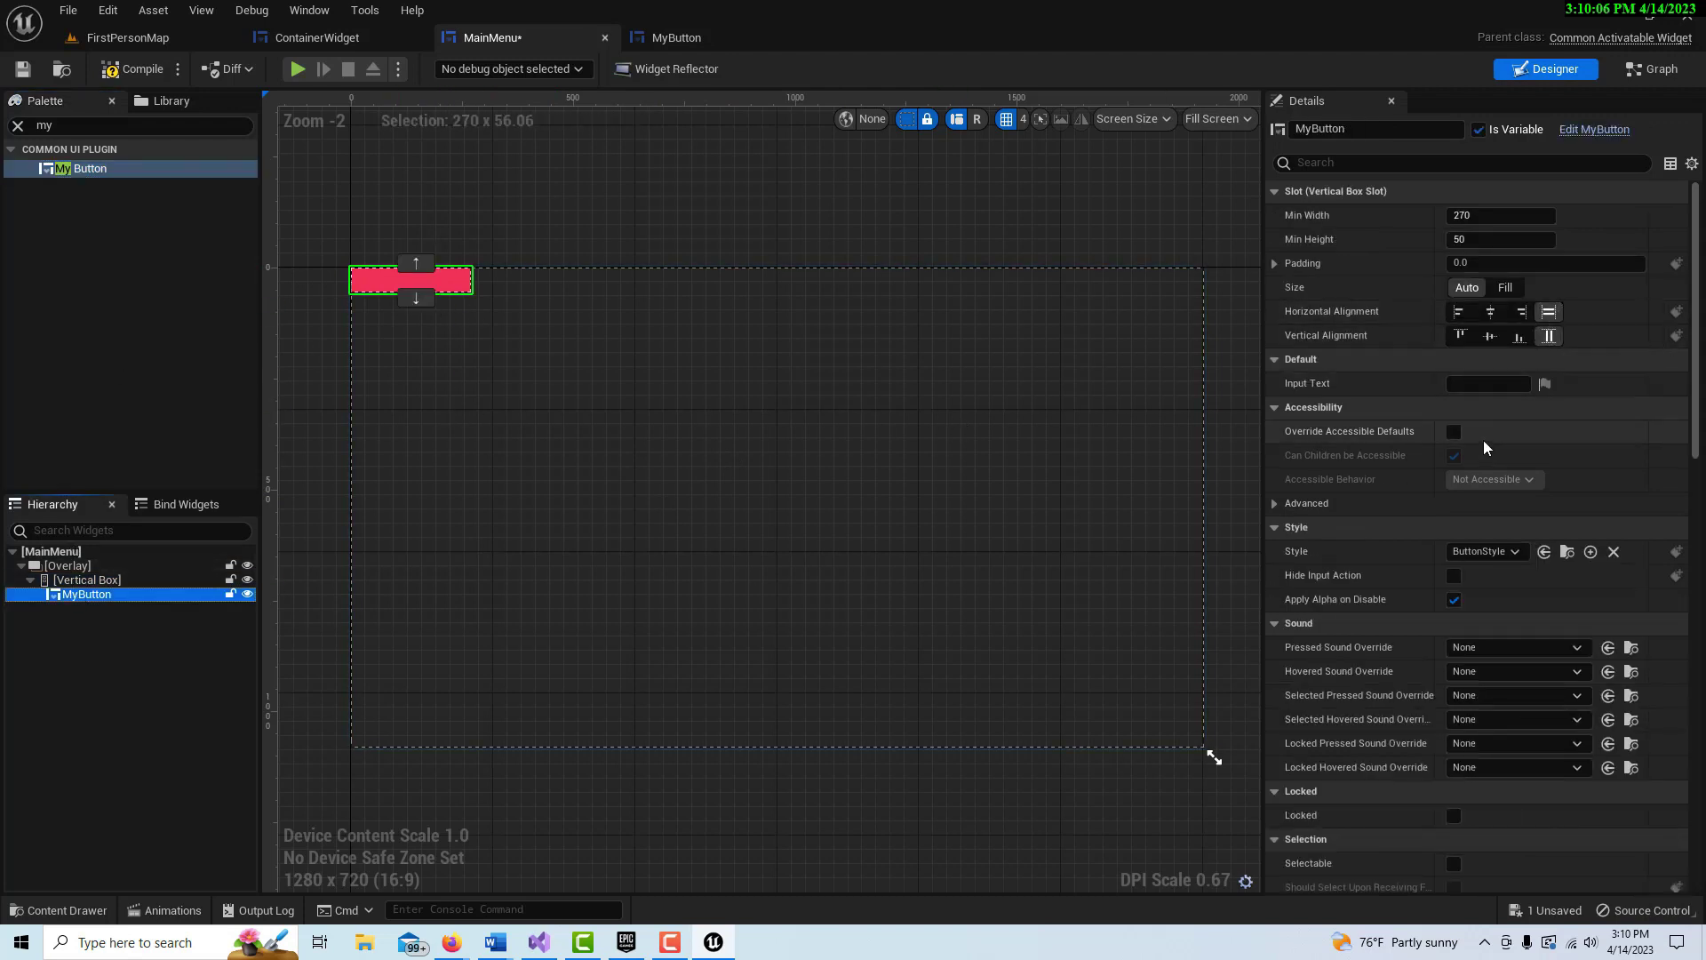
pyautogui.click(1481, 383)
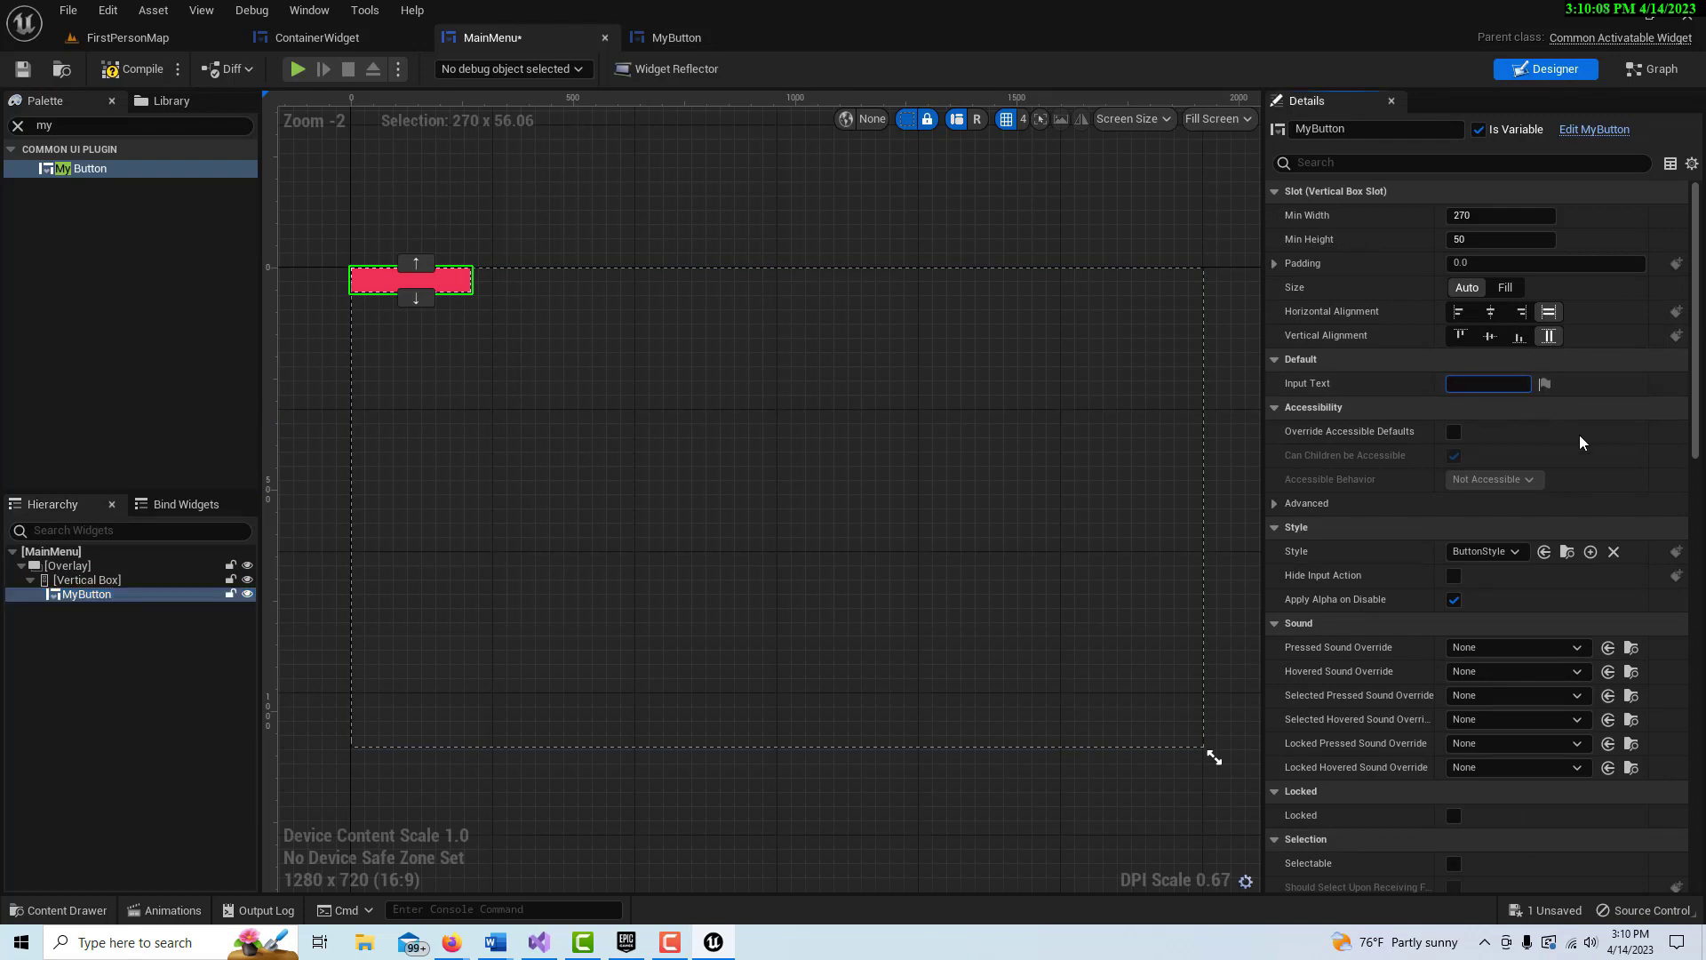
pyautogui.write('Sta')
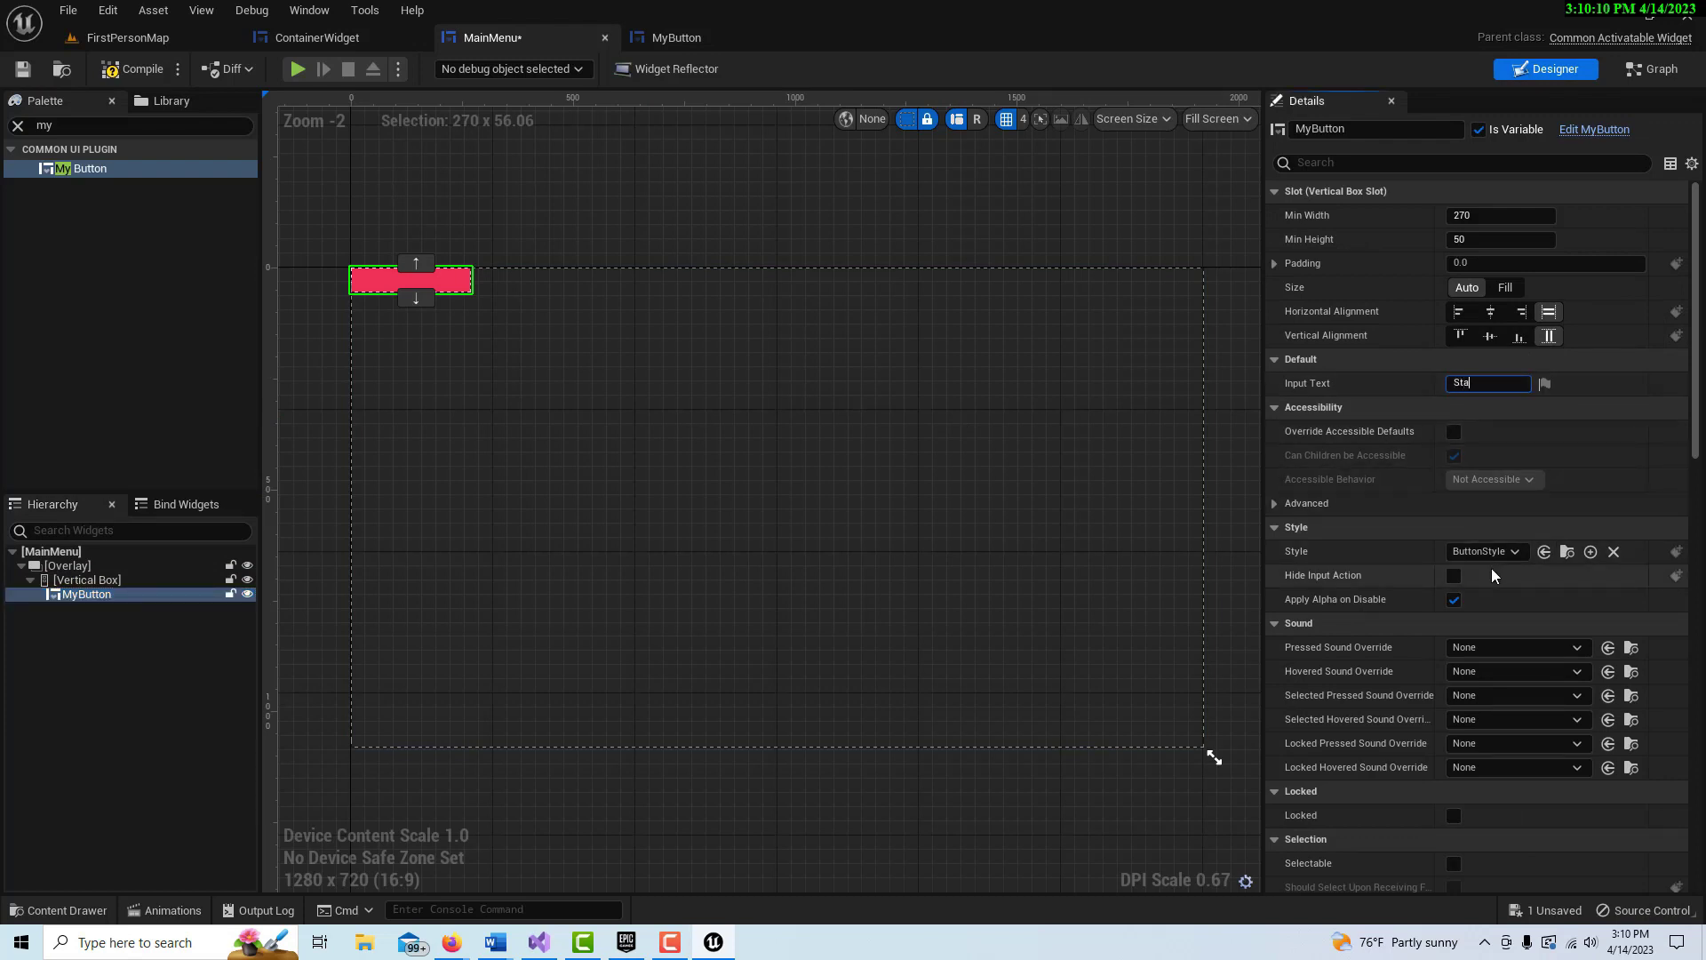
pyautogui.write('rt Game')
pyautogui.press('Return')
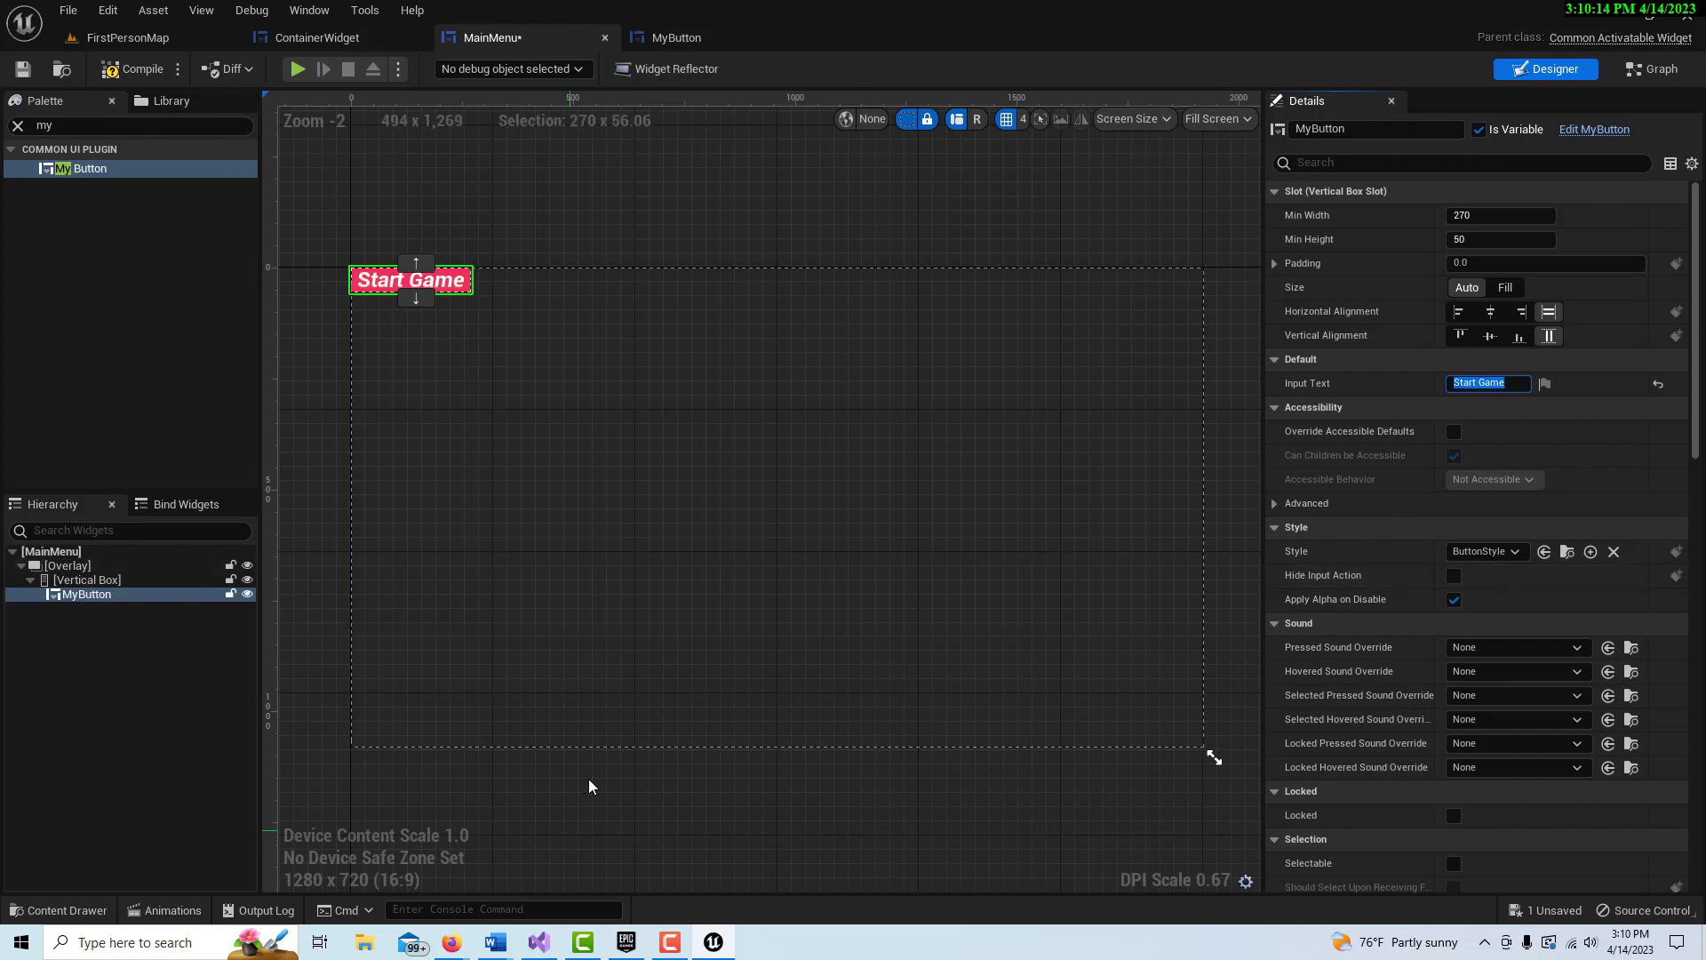
# Step: Add a second MyButton below it with Input Text 'Quit Game'
pyautogui.click(101, 172)
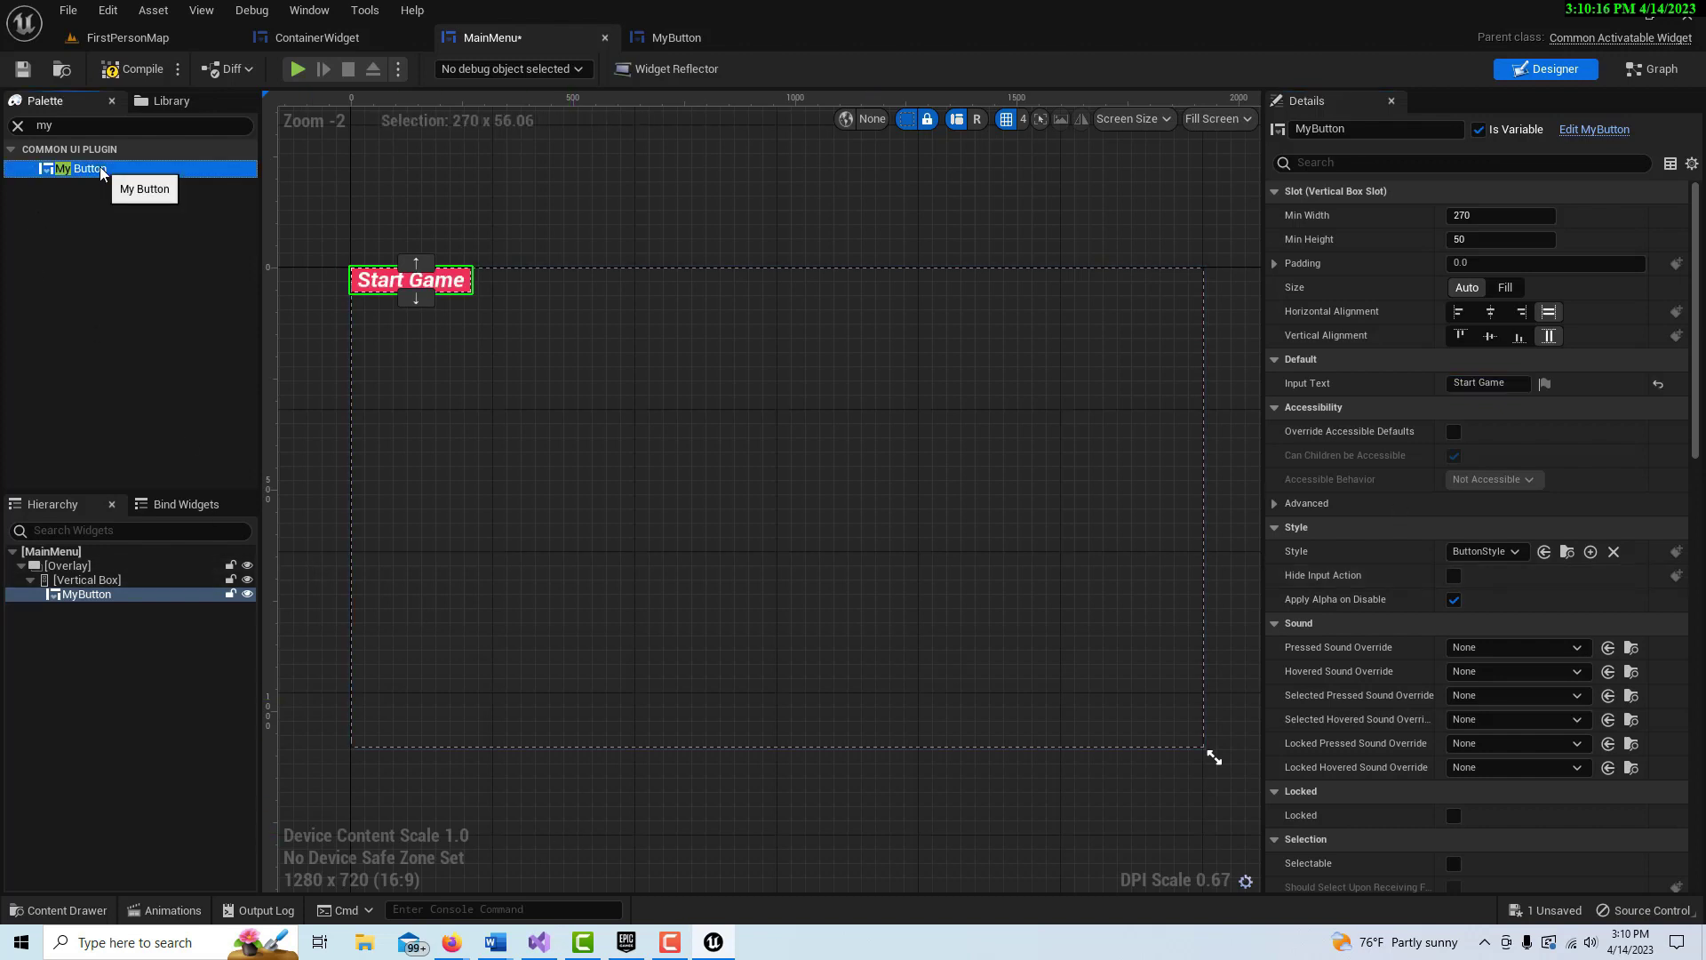
pyautogui.moveTo(101, 172); pyautogui.dragTo(76, 583)
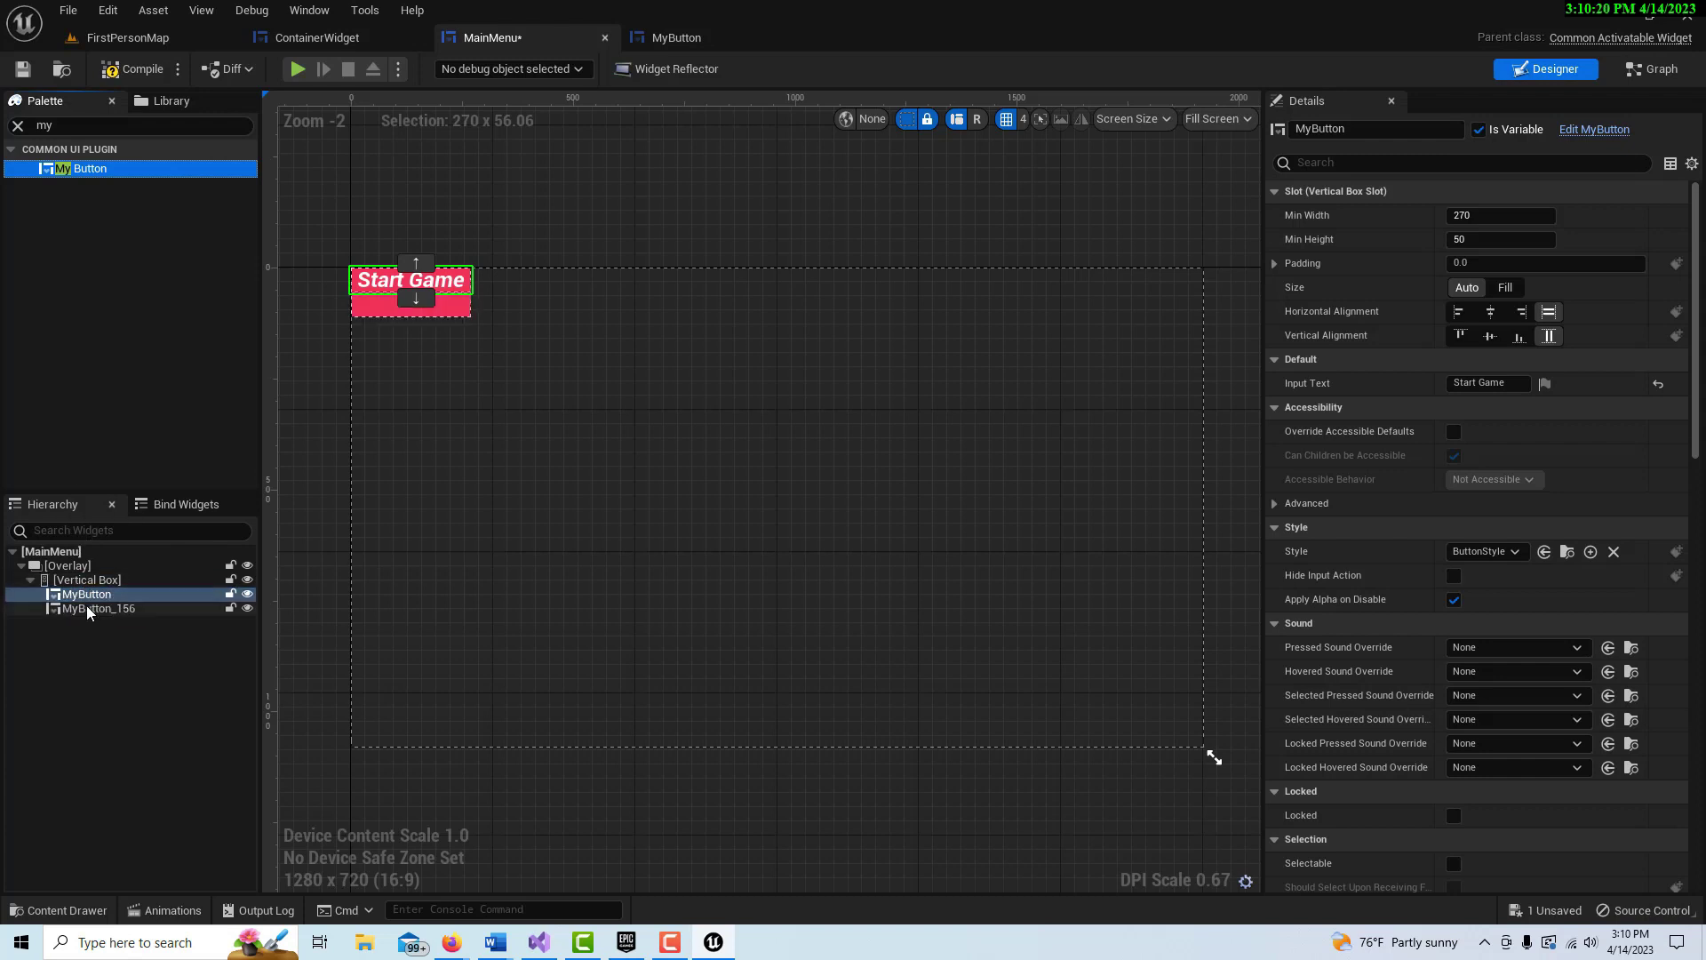
pyautogui.click(86, 609)
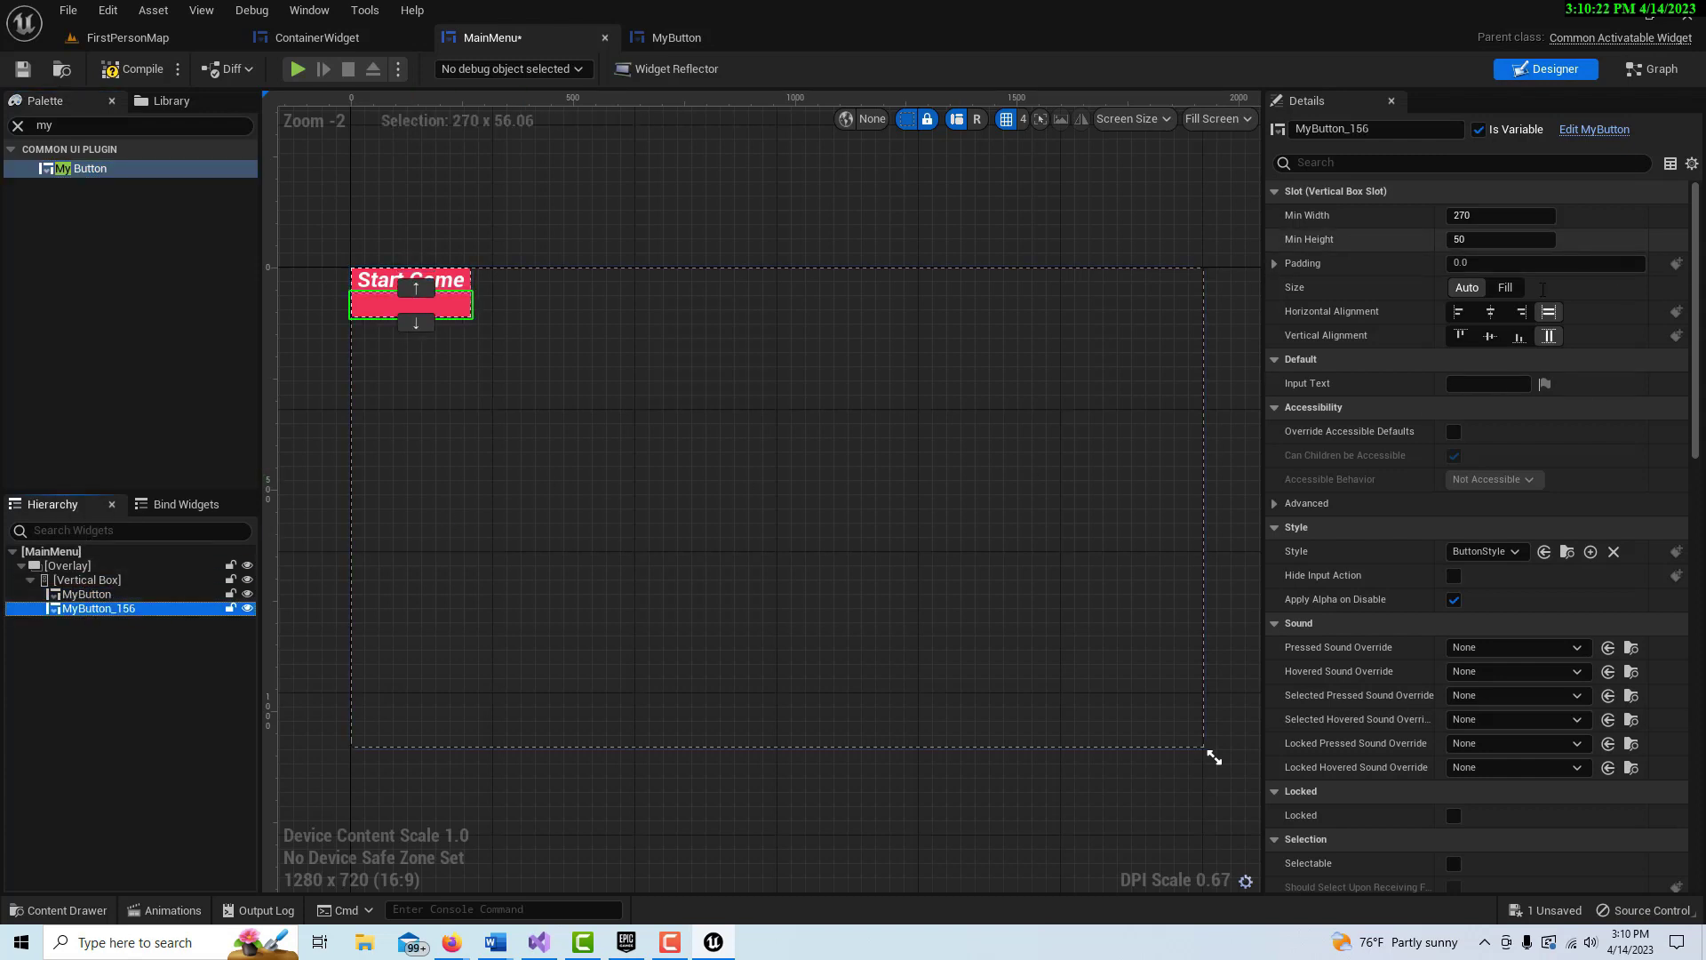
pyautogui.click(1488, 384)
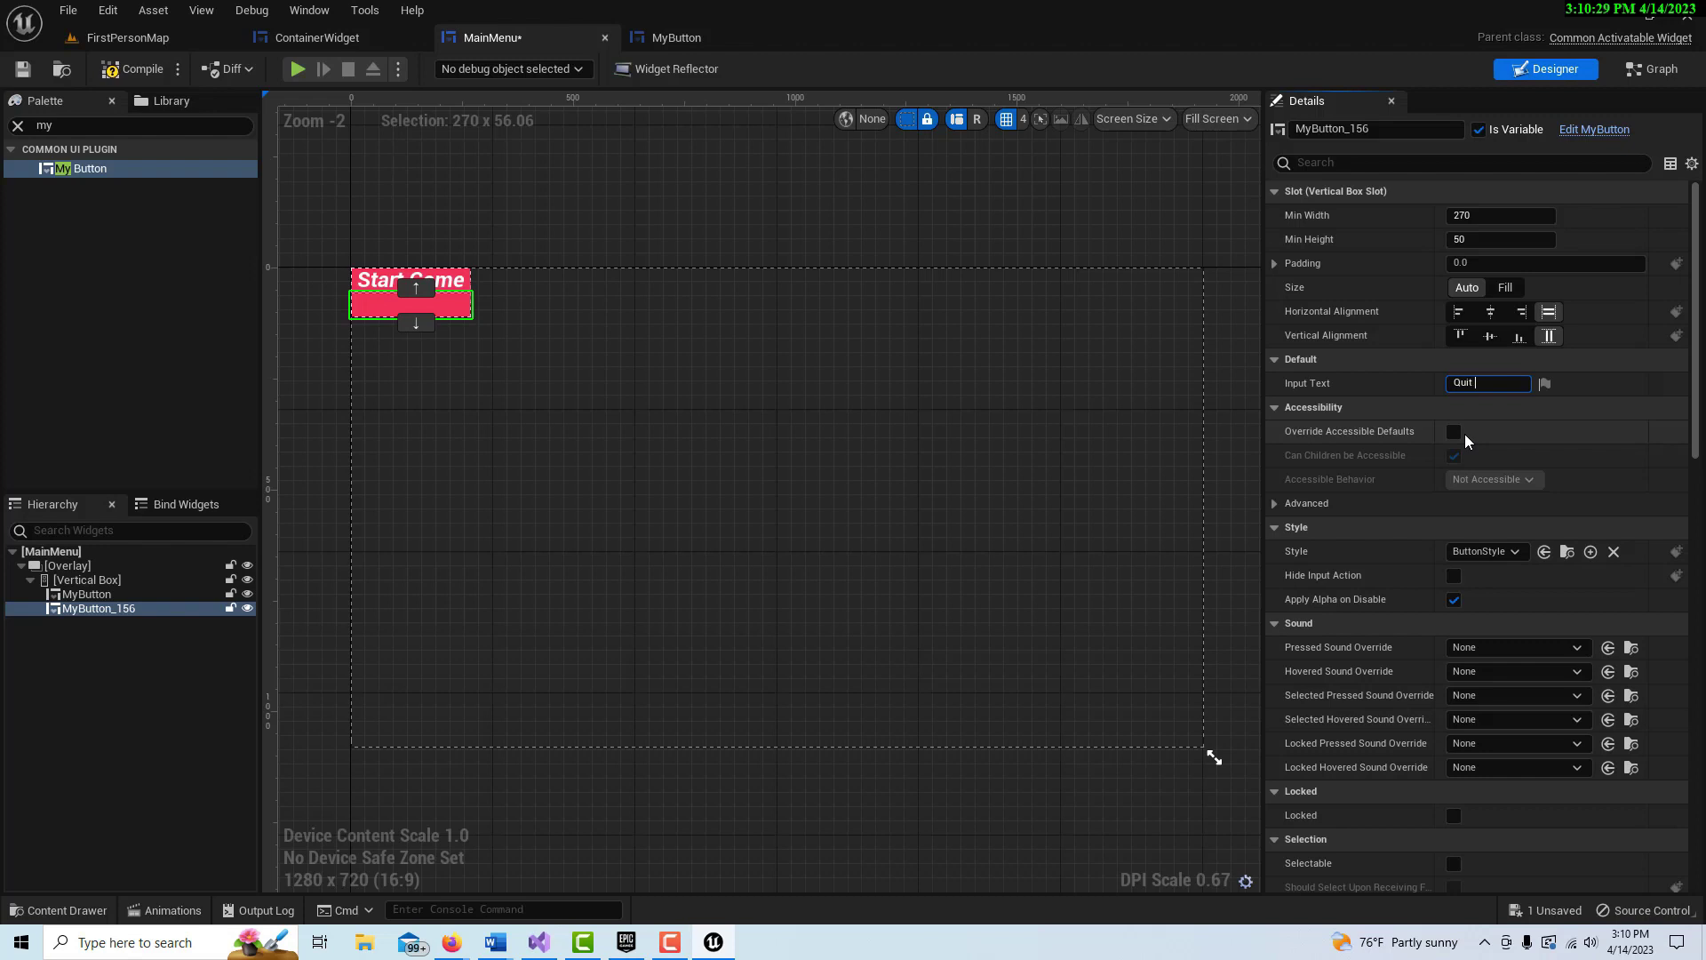
pyautogui.write('Quit Game')
pyautogui.press('Return')
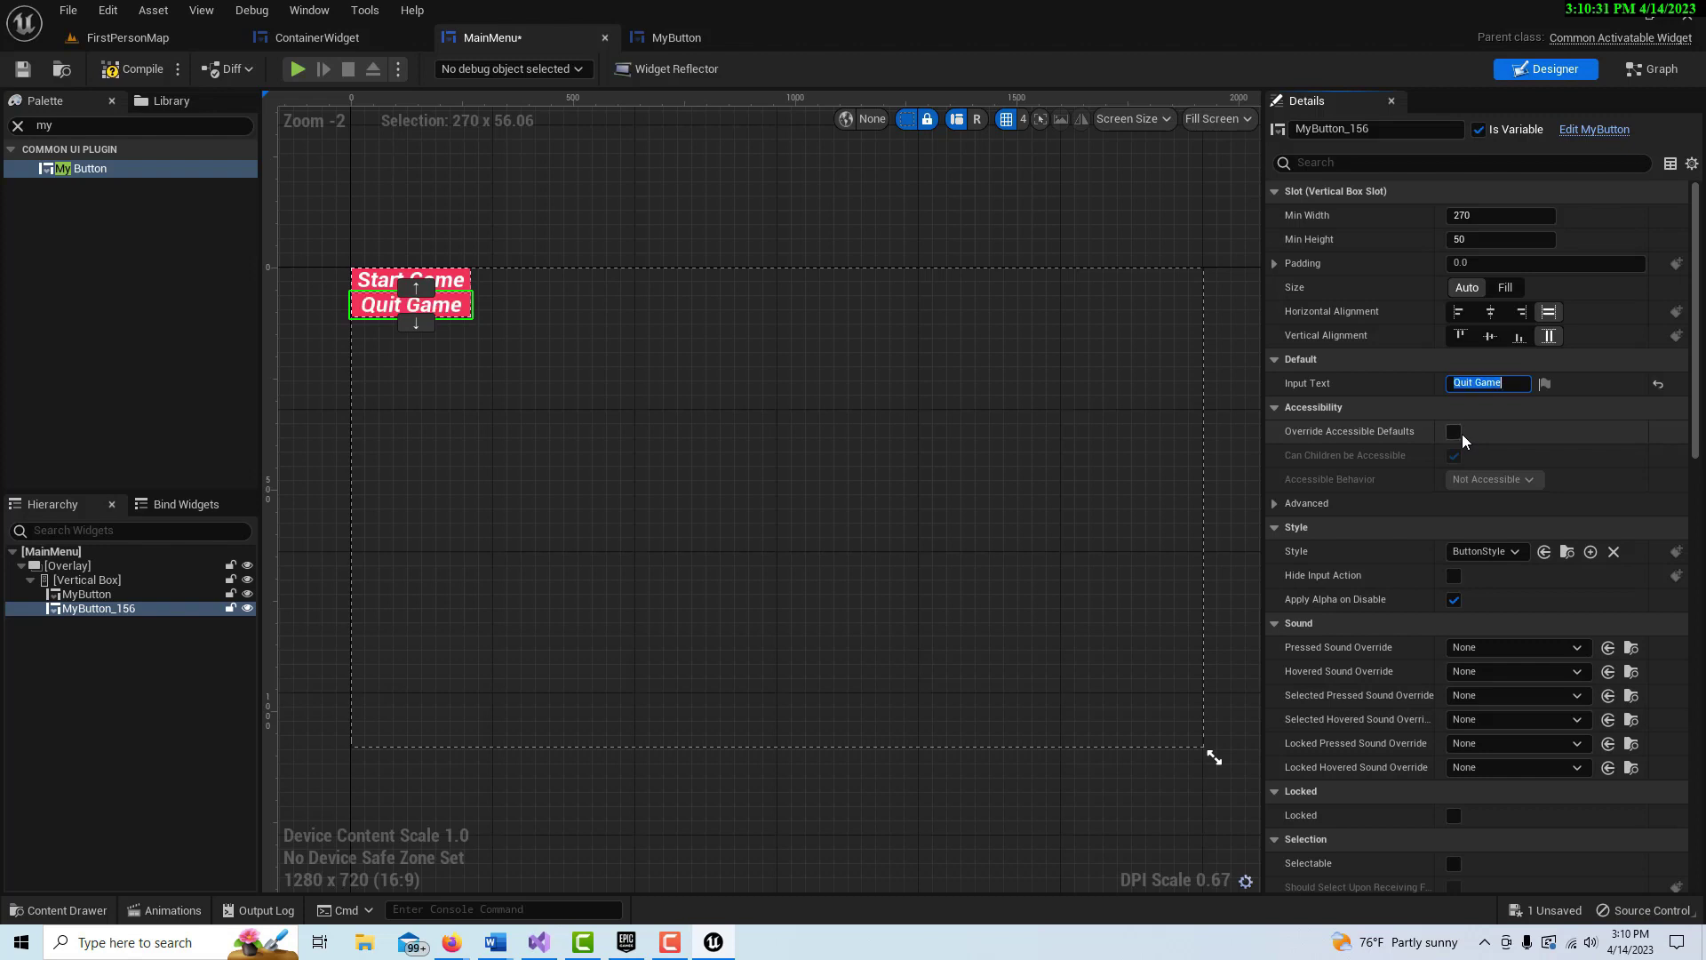
pyautogui.click(717, 555)
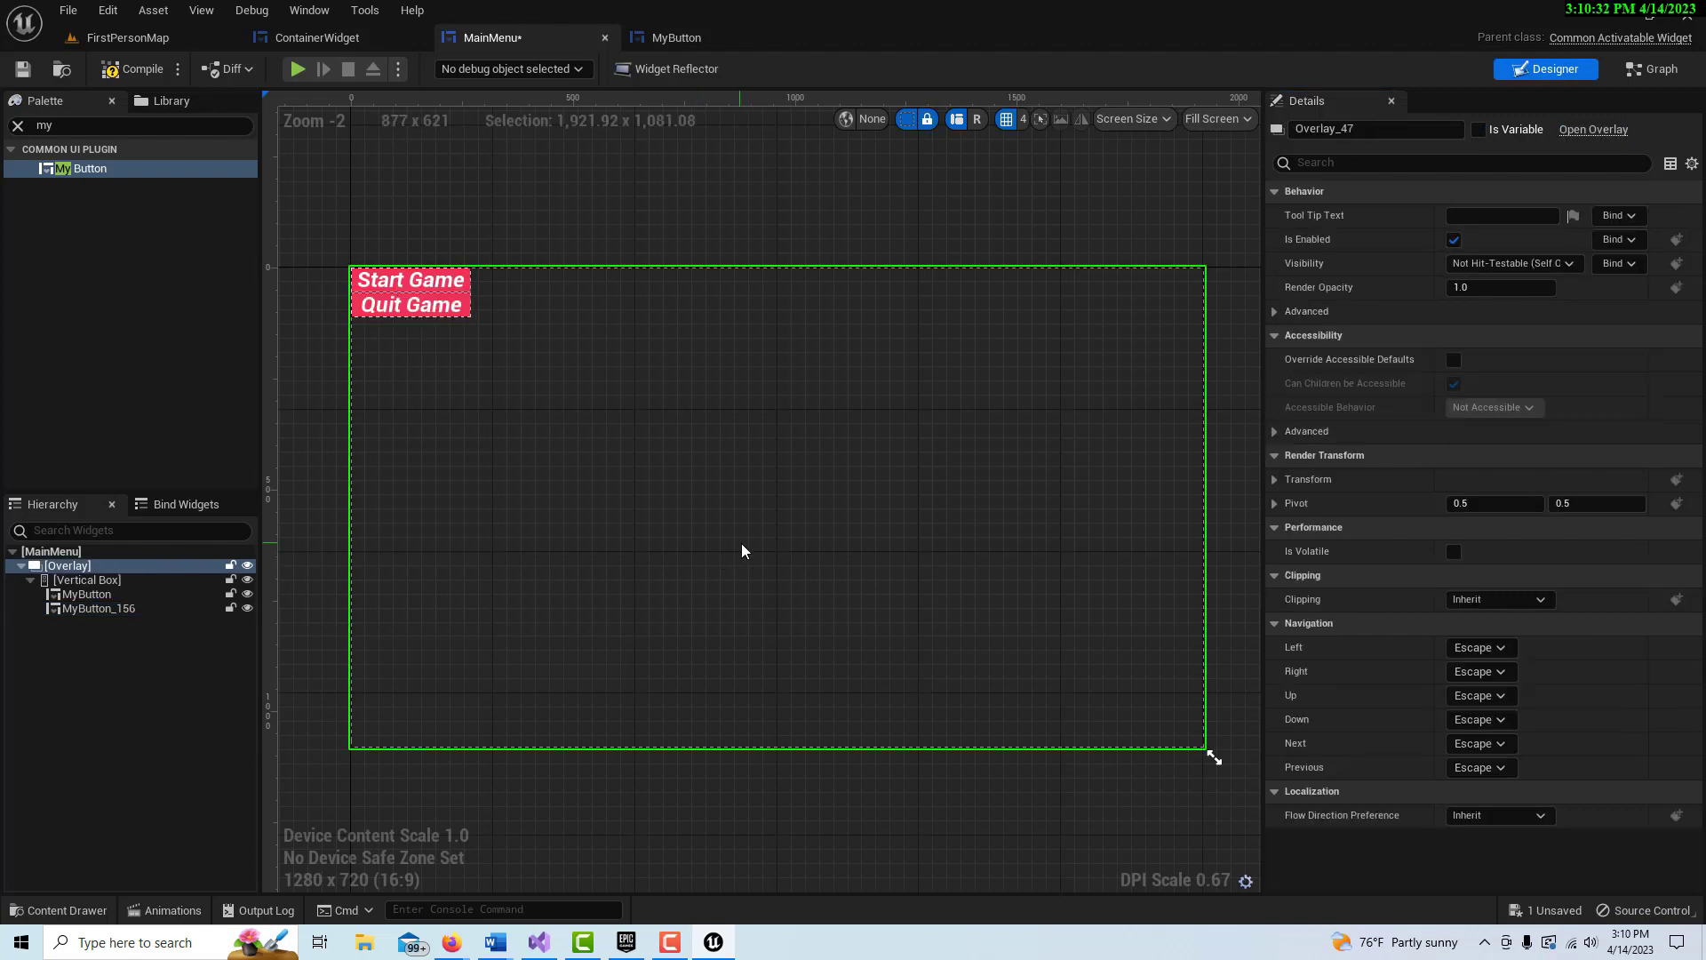
# Step: Set the Start Game button's slot top padding to 500 and compile MainMenu
pyautogui.click(95, 596)
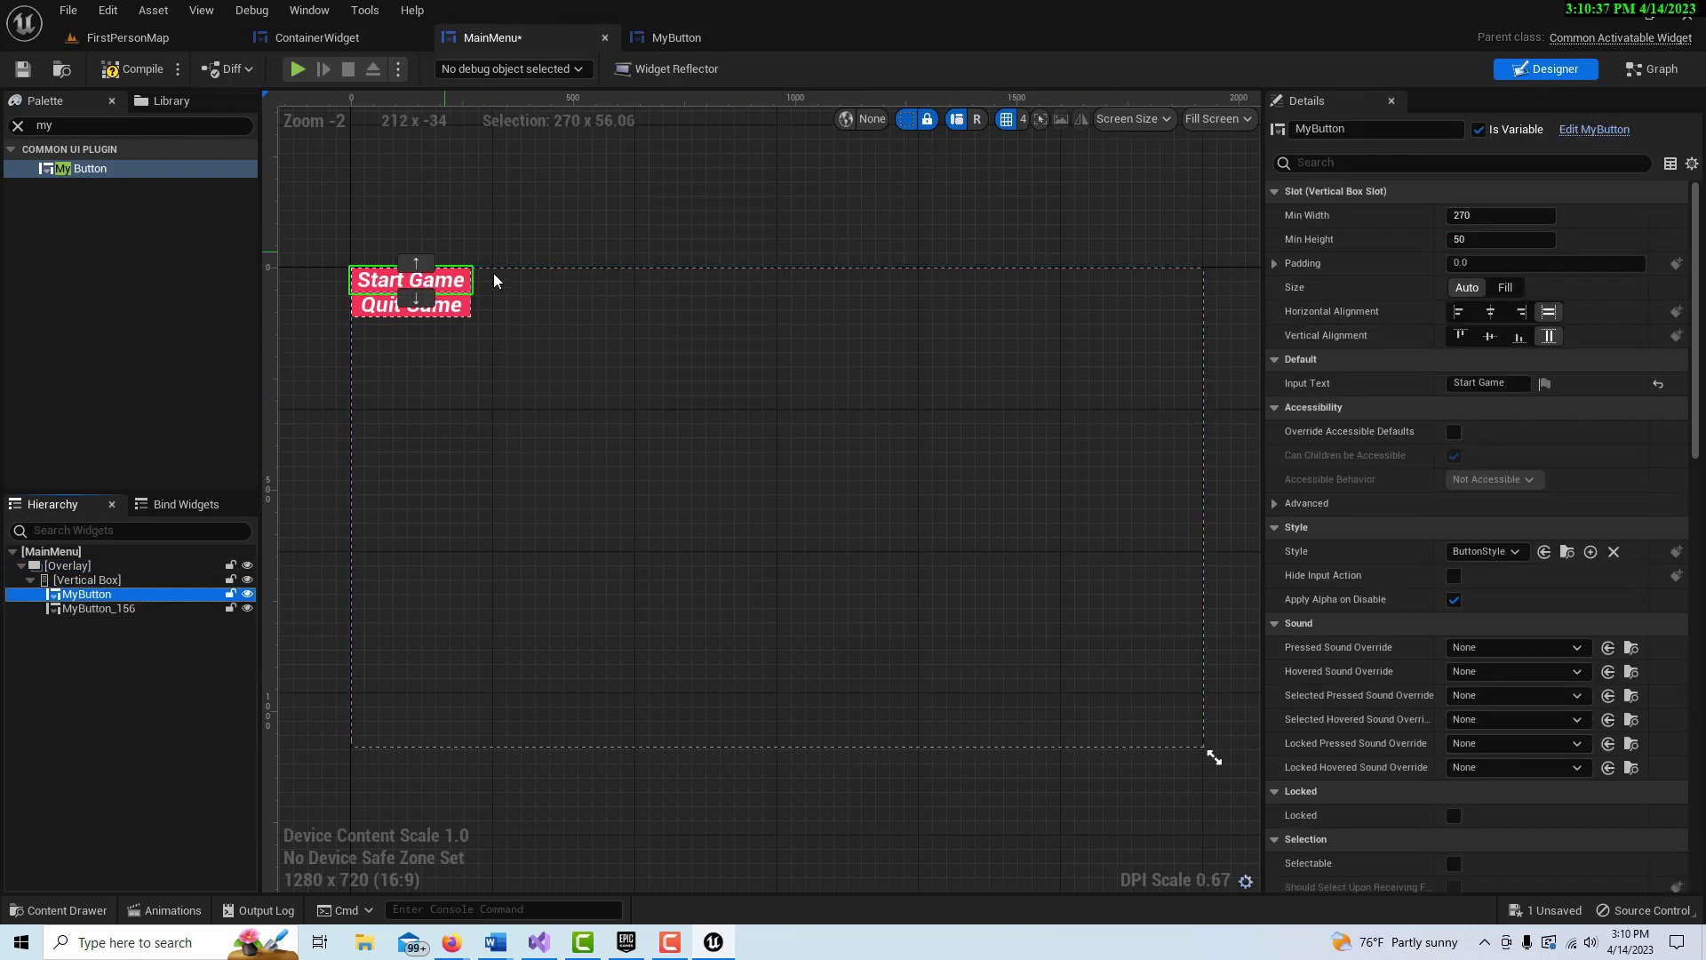
pyautogui.click(1278, 268)
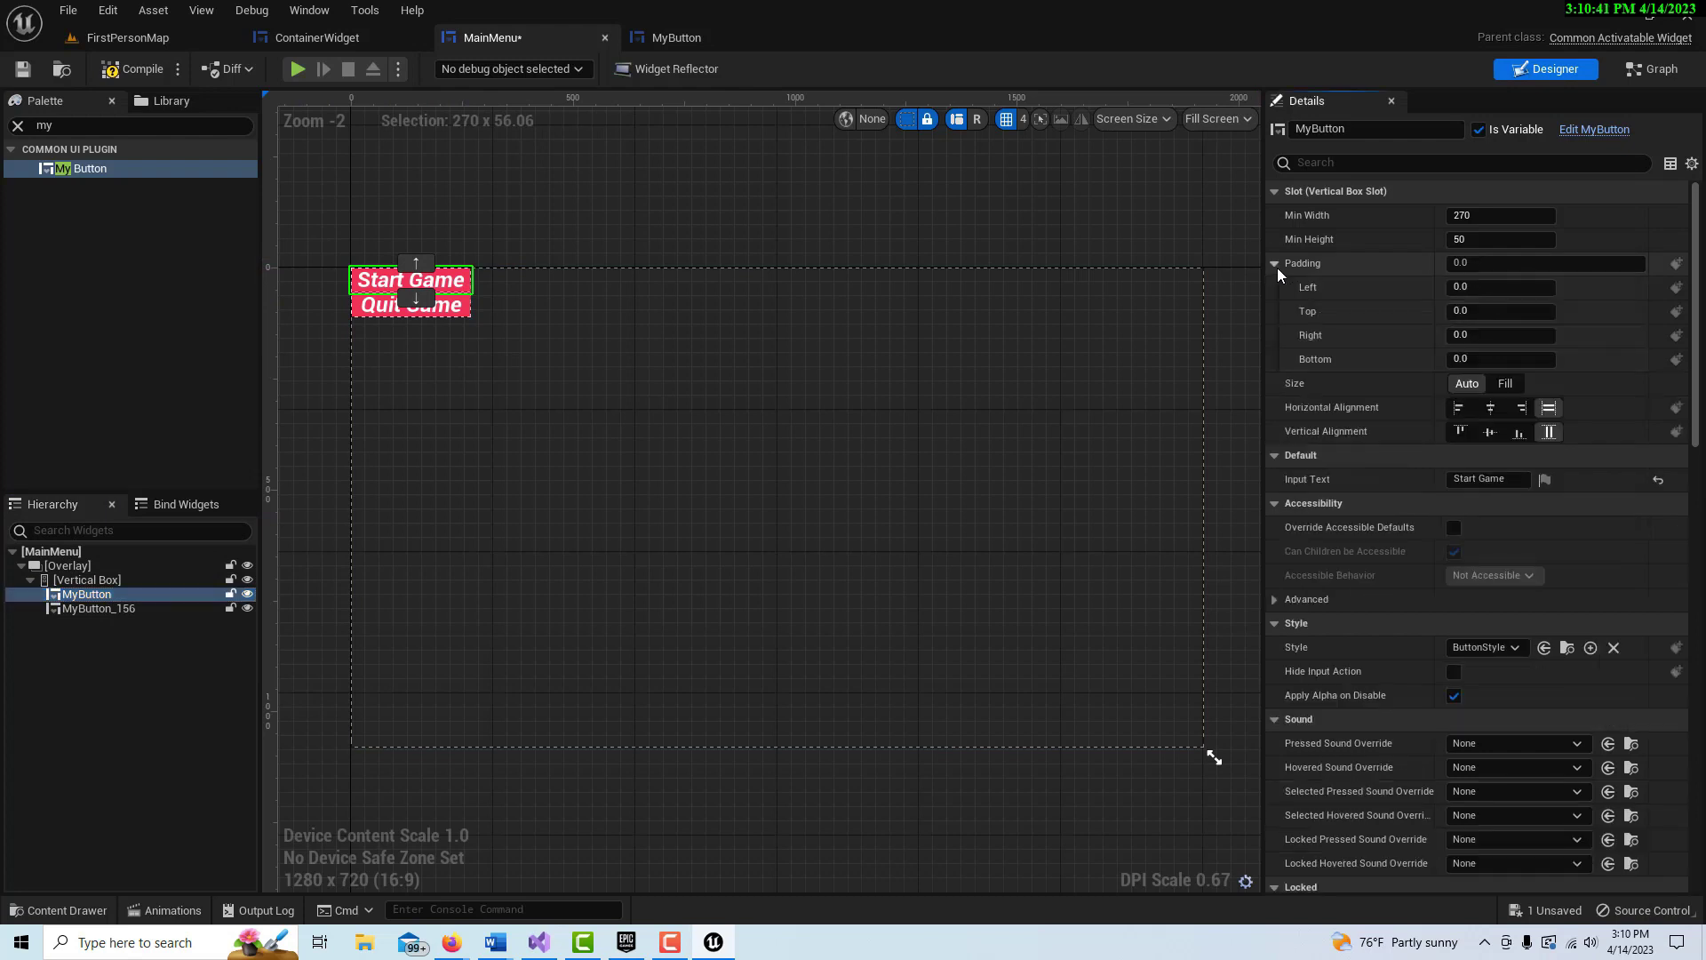
pyautogui.click(1458, 311)
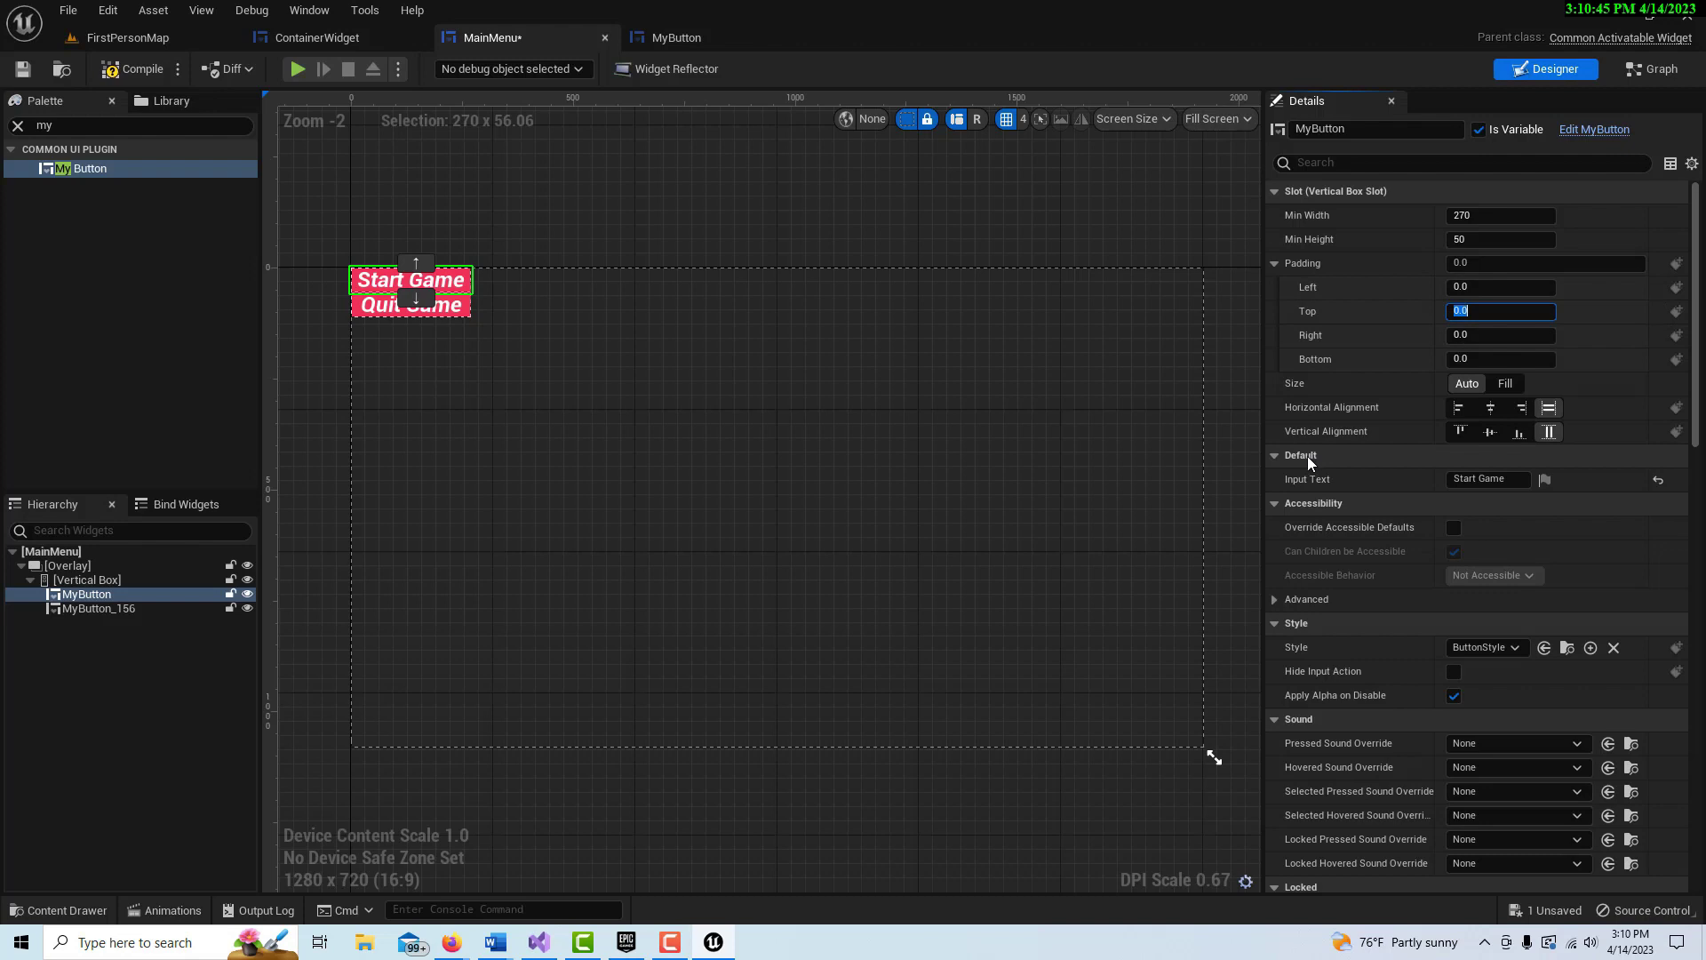
pyautogui.write('500')
pyautogui.press('Return')
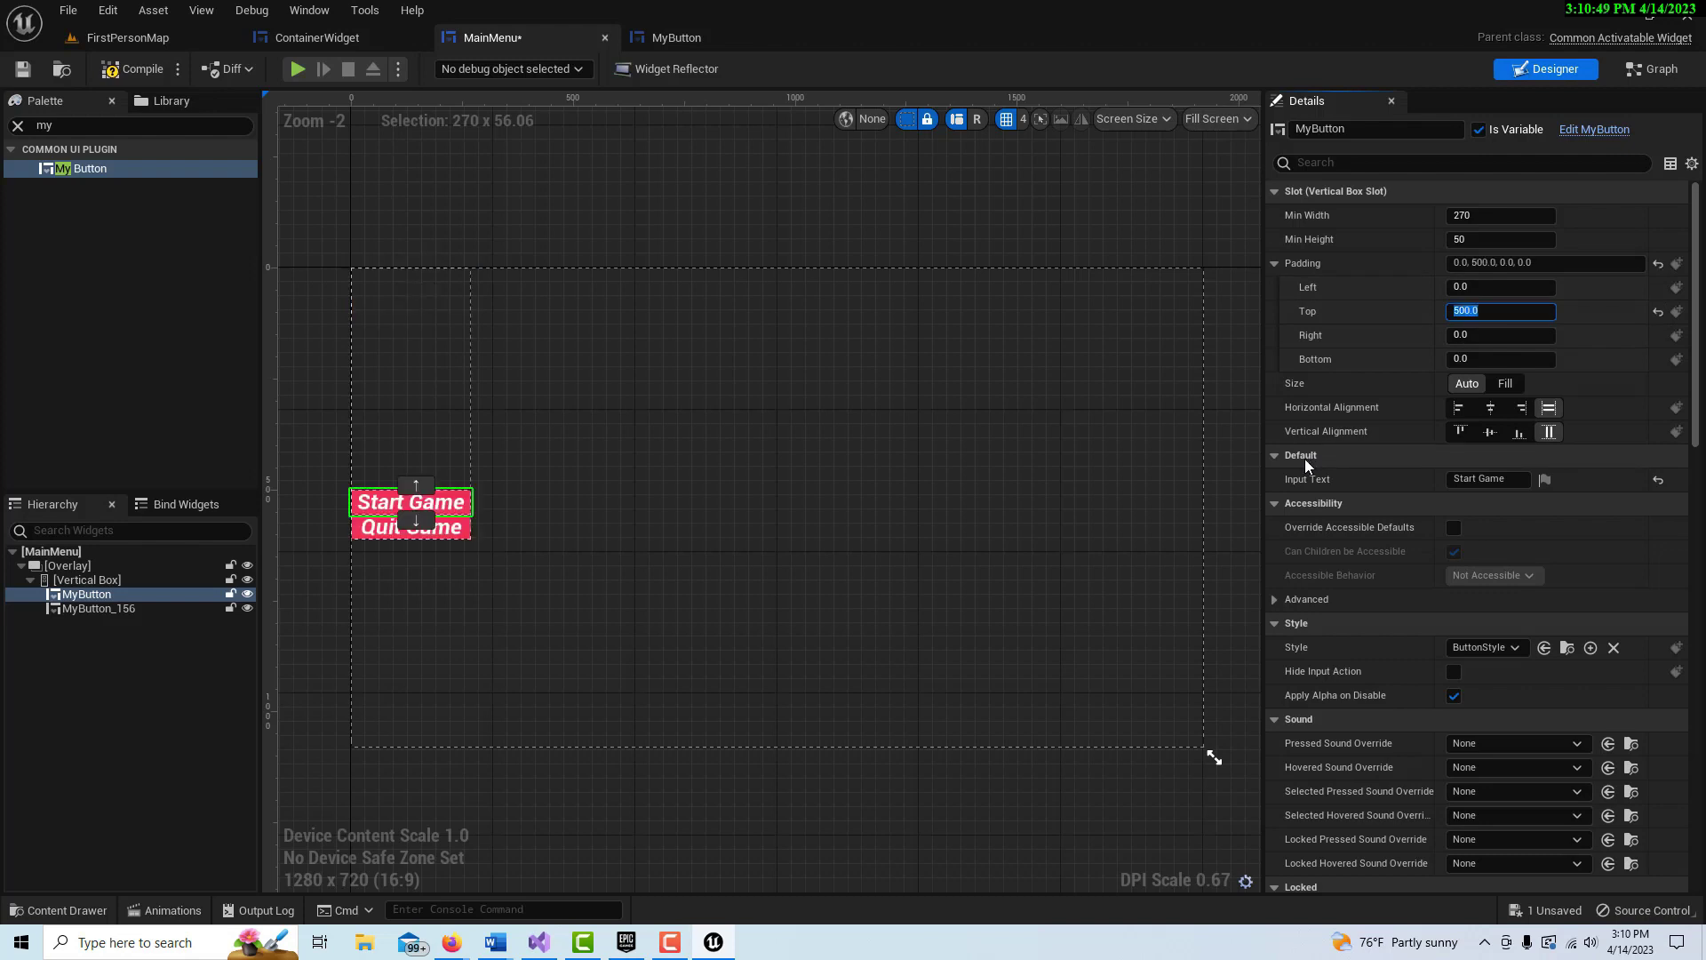
pyautogui.click(791, 580)
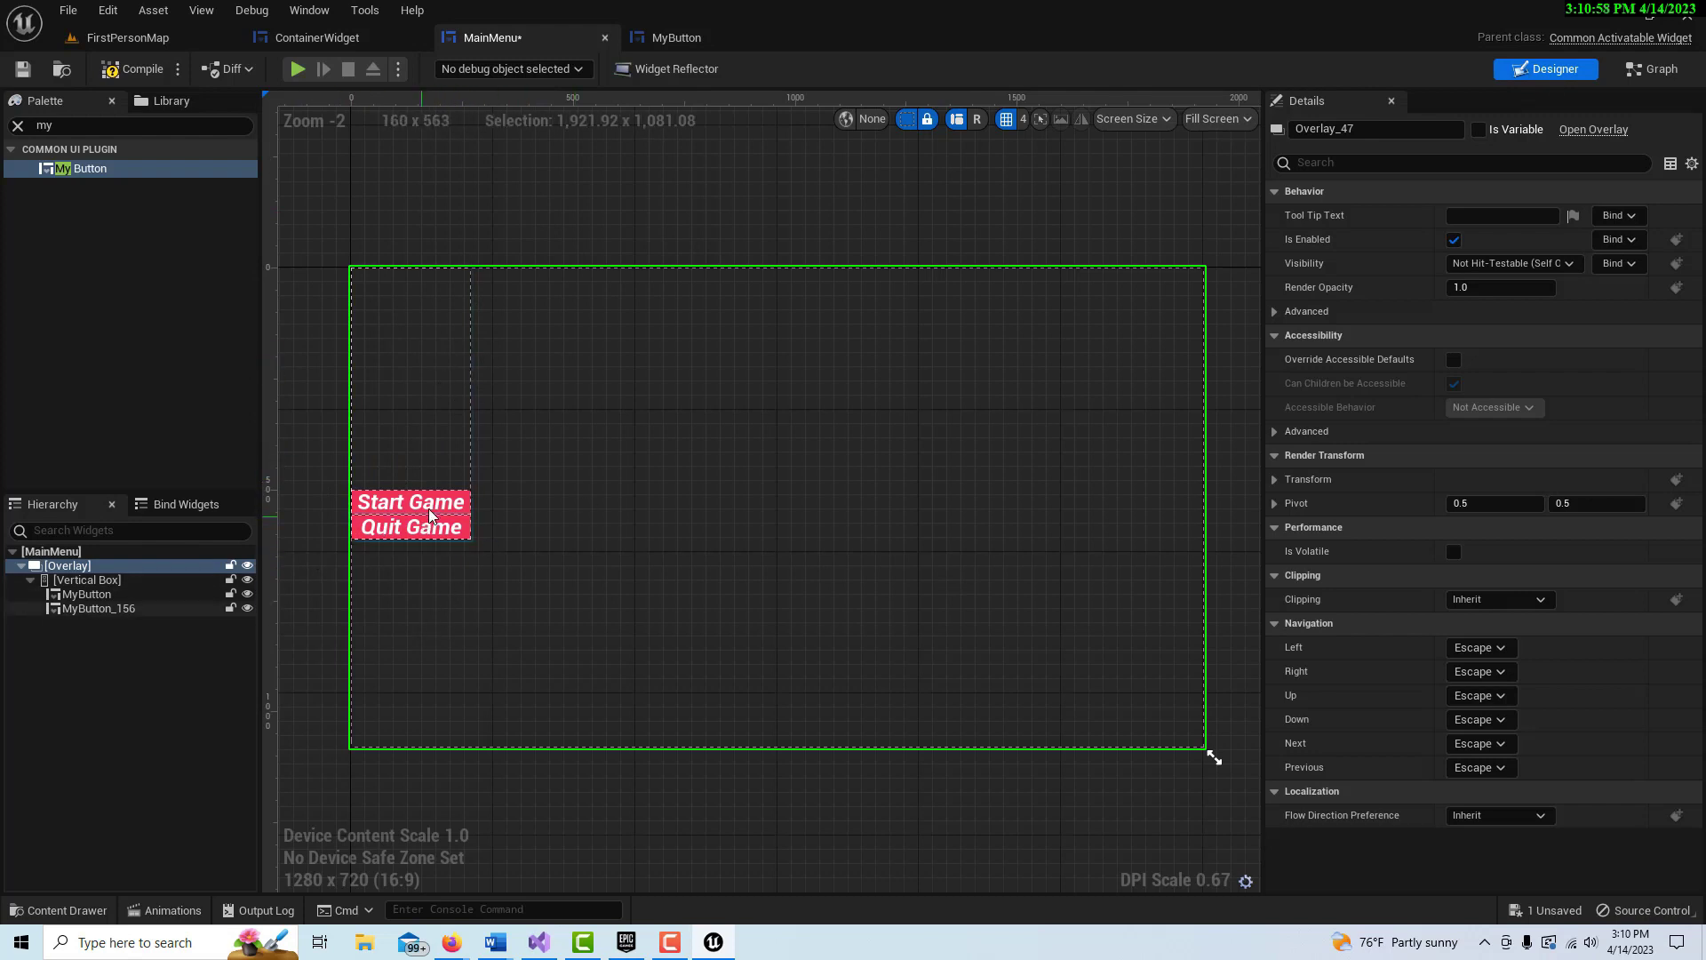
pyautogui.click(30, 581)
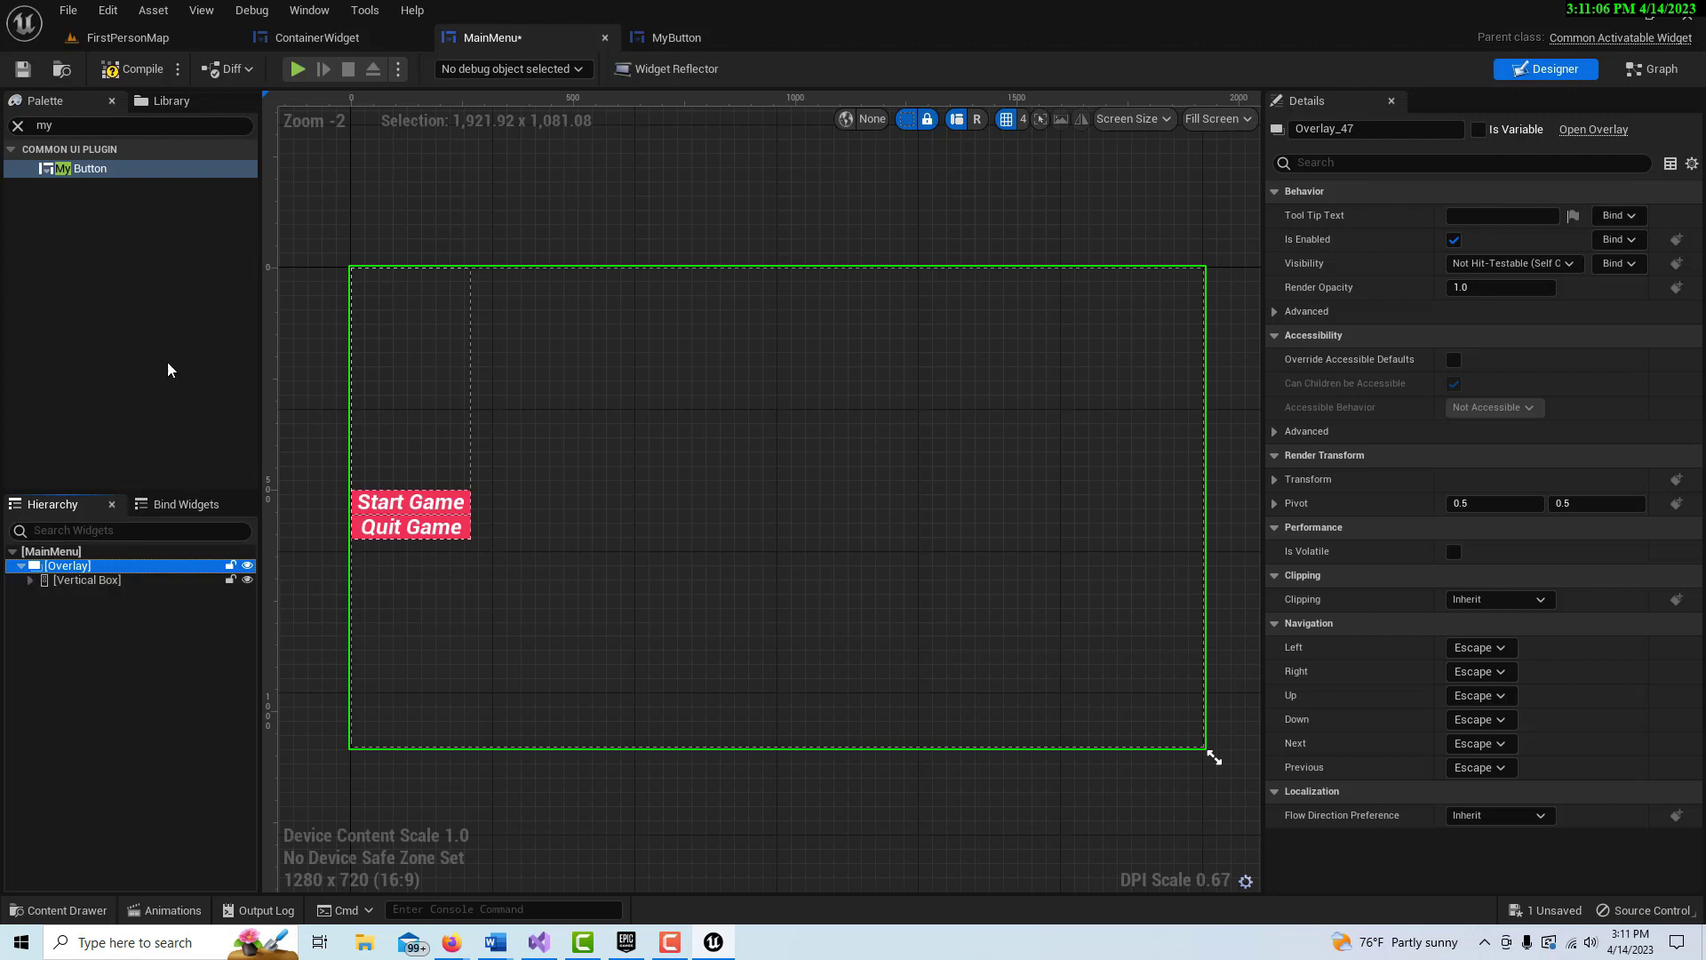
pyautogui.click(135, 71)
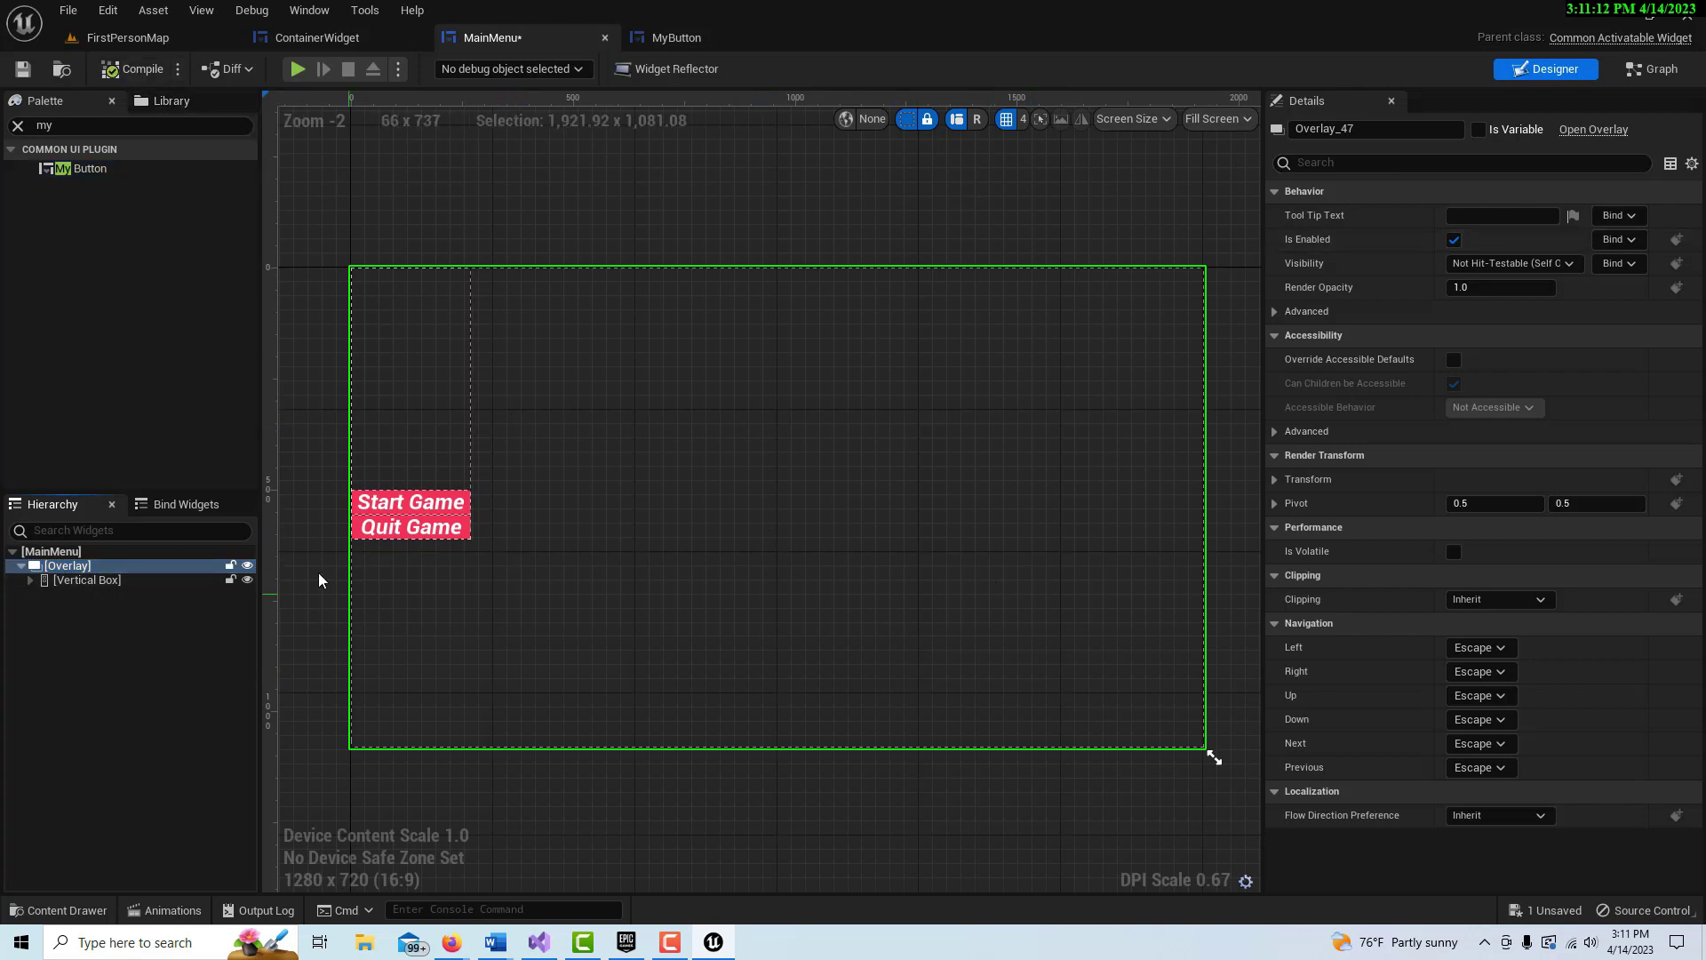
pyautogui.click(30, 580)
pyautogui.click(88, 594)
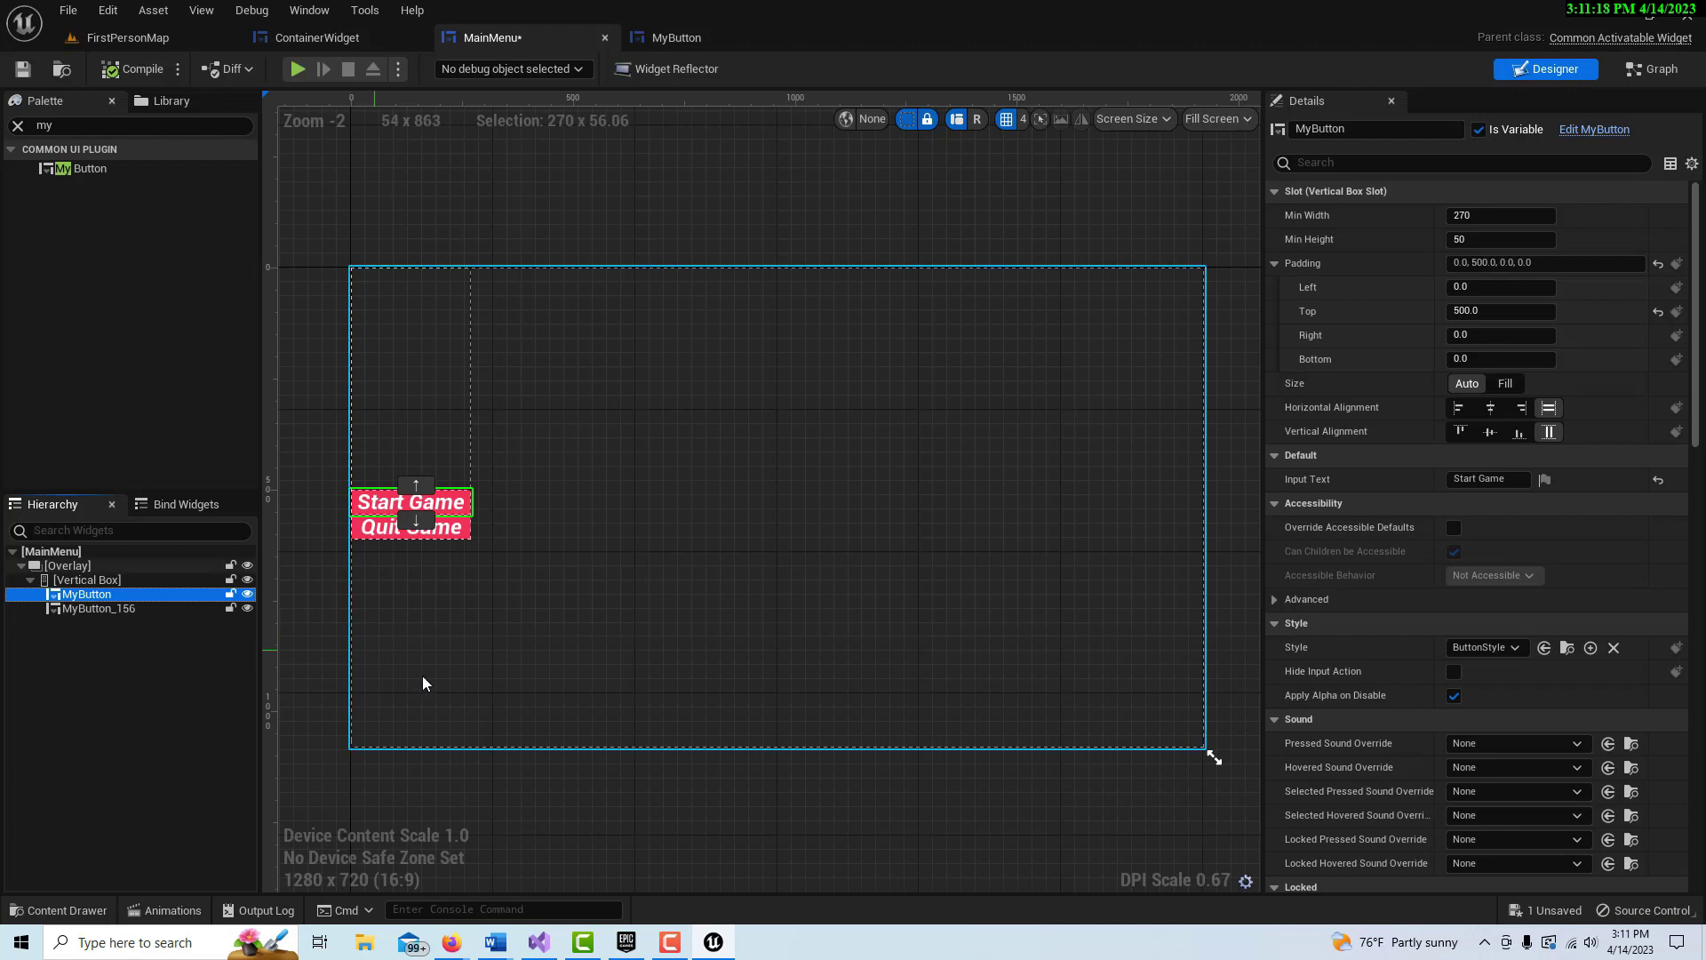
# Step: Wire Start Game's On Button Base Clicked event to Print String 'The game has started.'
pyautogui.scroll(-15, 1475, 533)
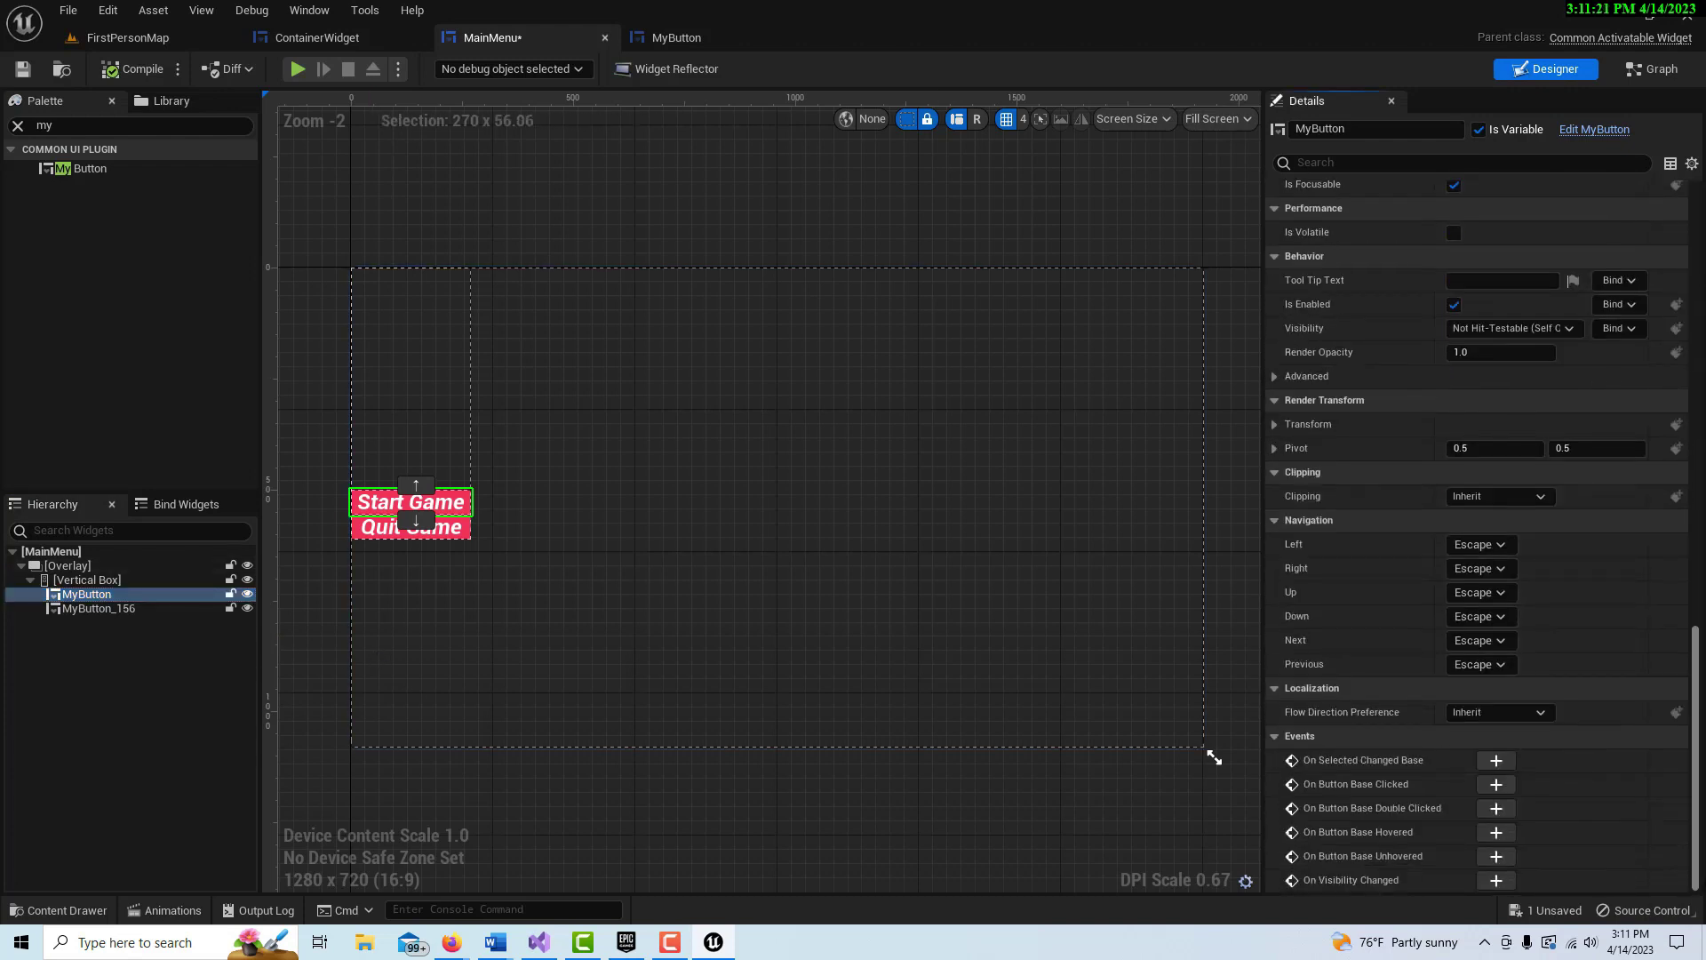
pyautogui.click(1497, 784)
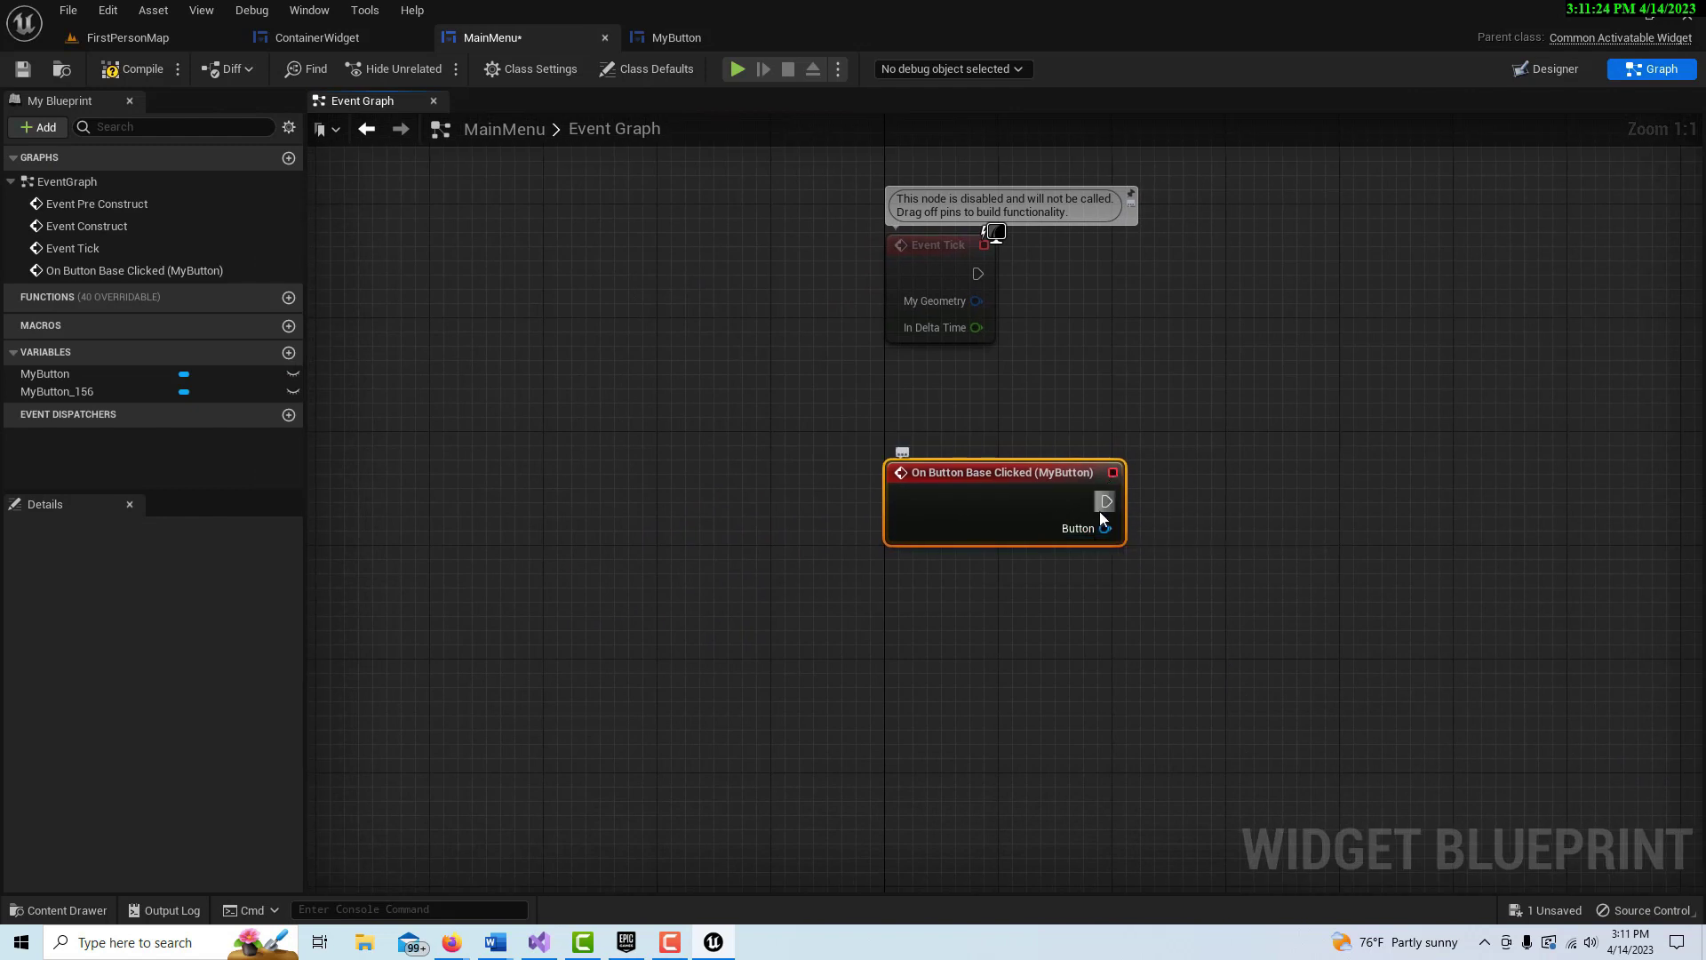
pyautogui.moveTo(1104, 500); pyautogui.dragTo(1191, 503)
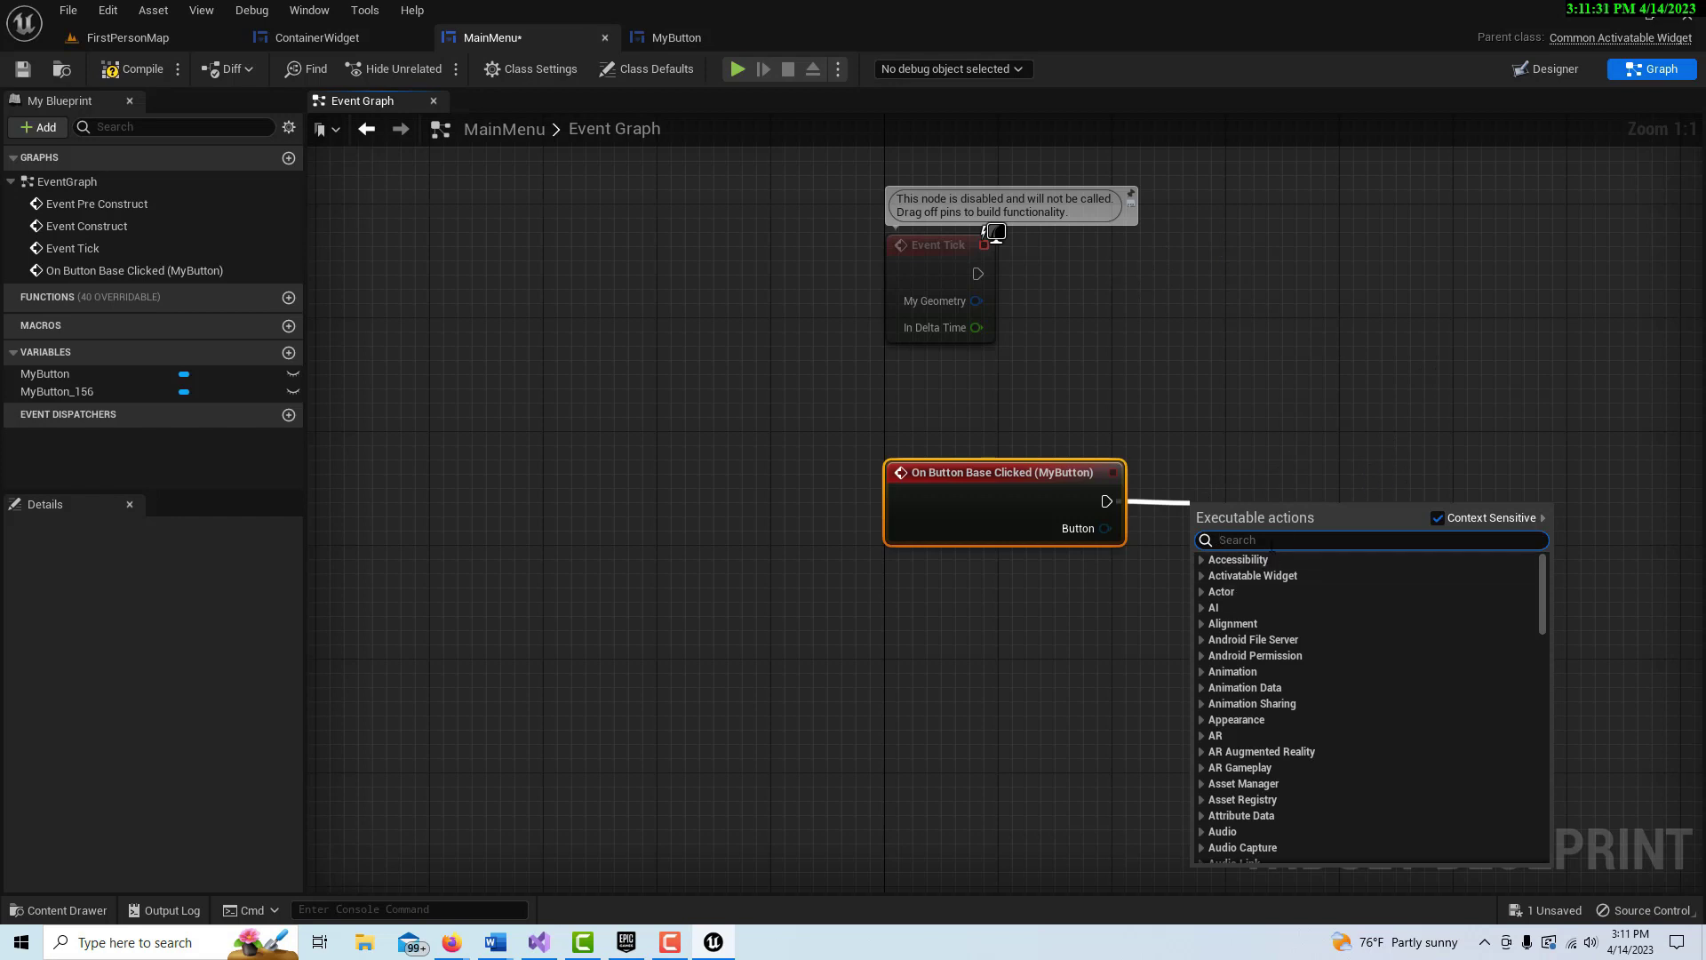
pyautogui.write('print')
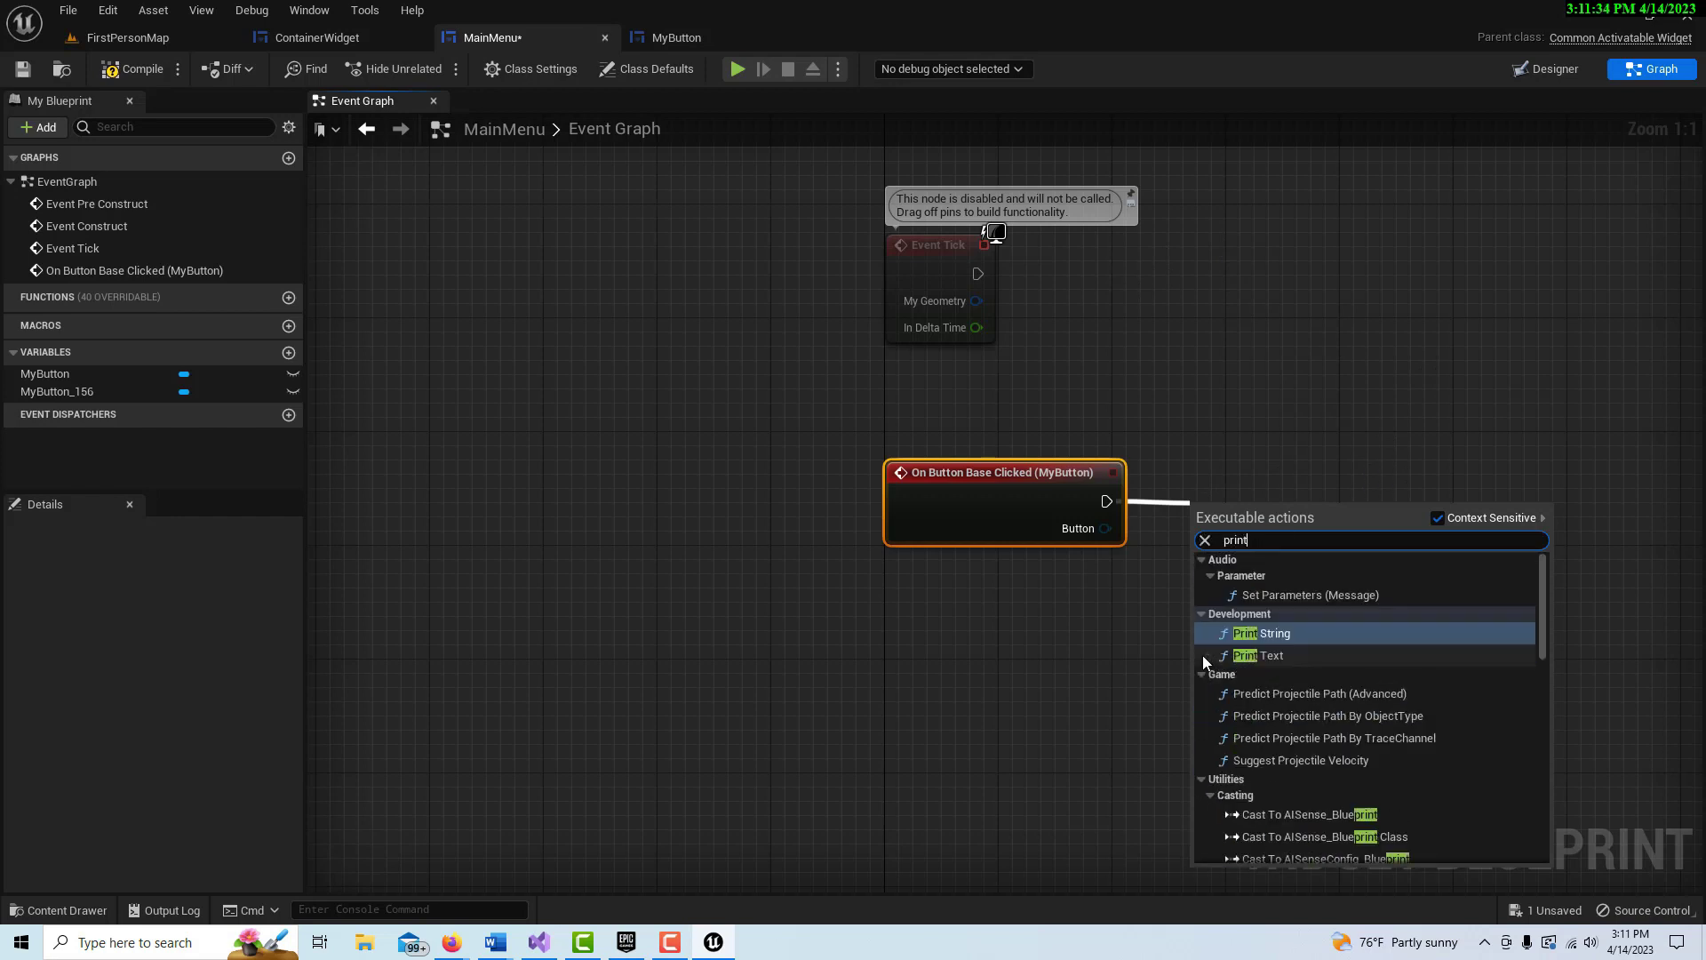
pyautogui.click(1314, 633)
pyautogui.click(1273, 571)
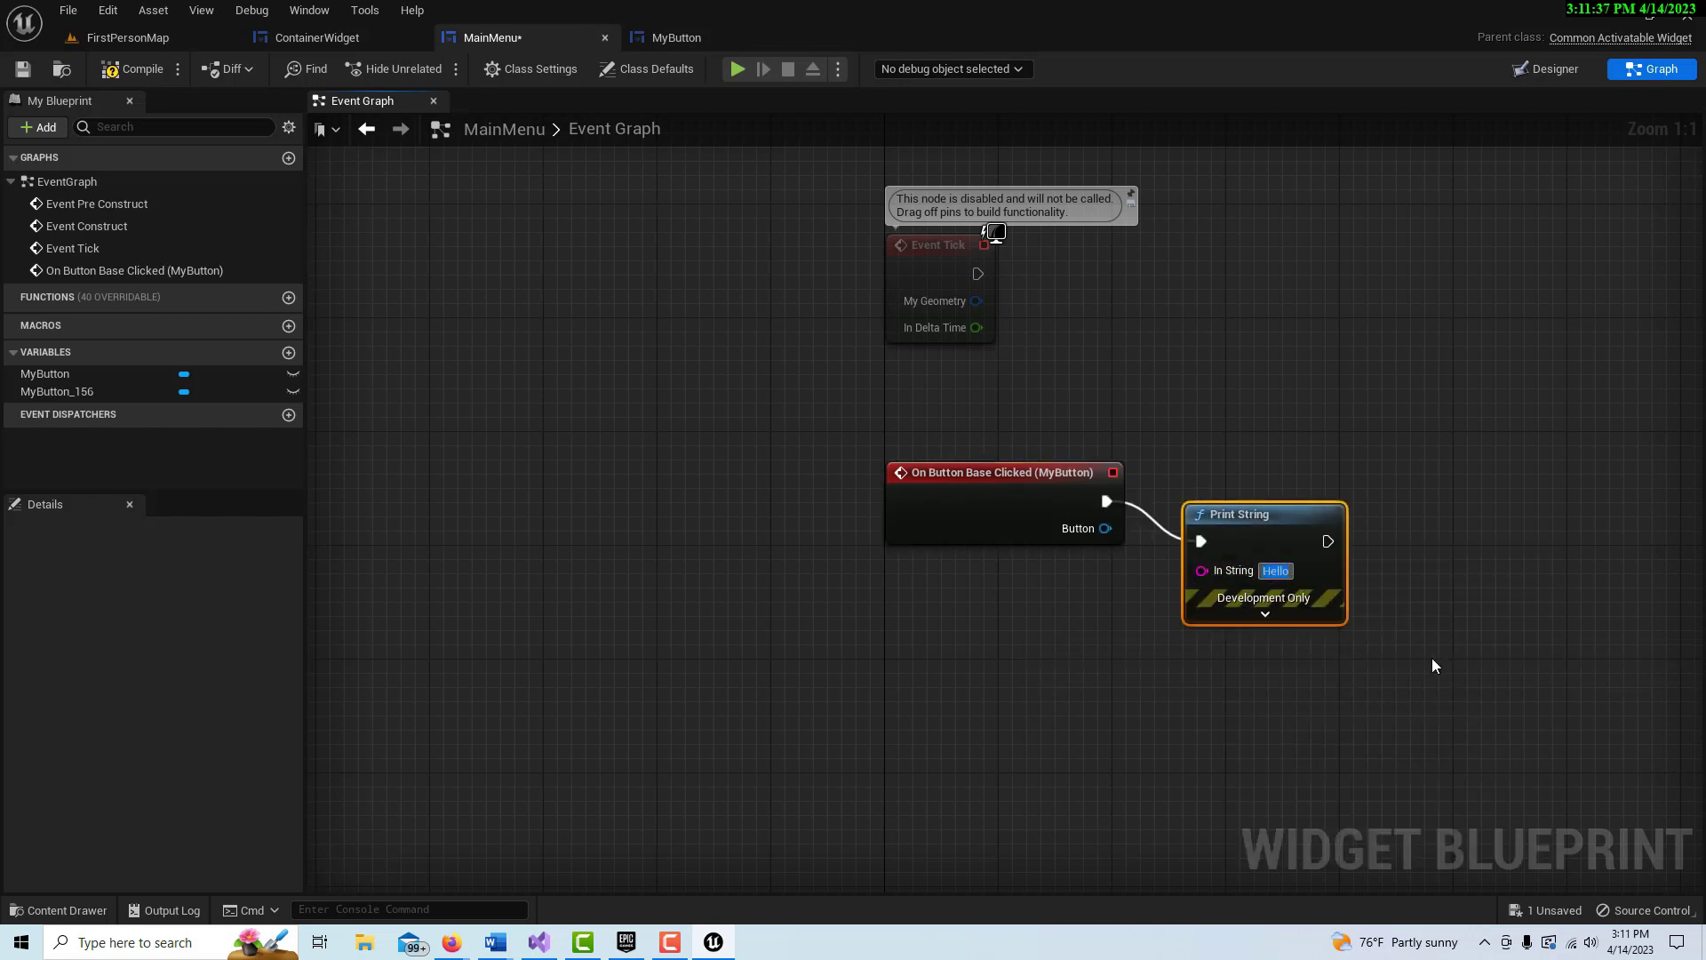
pyautogui.write('The ga')
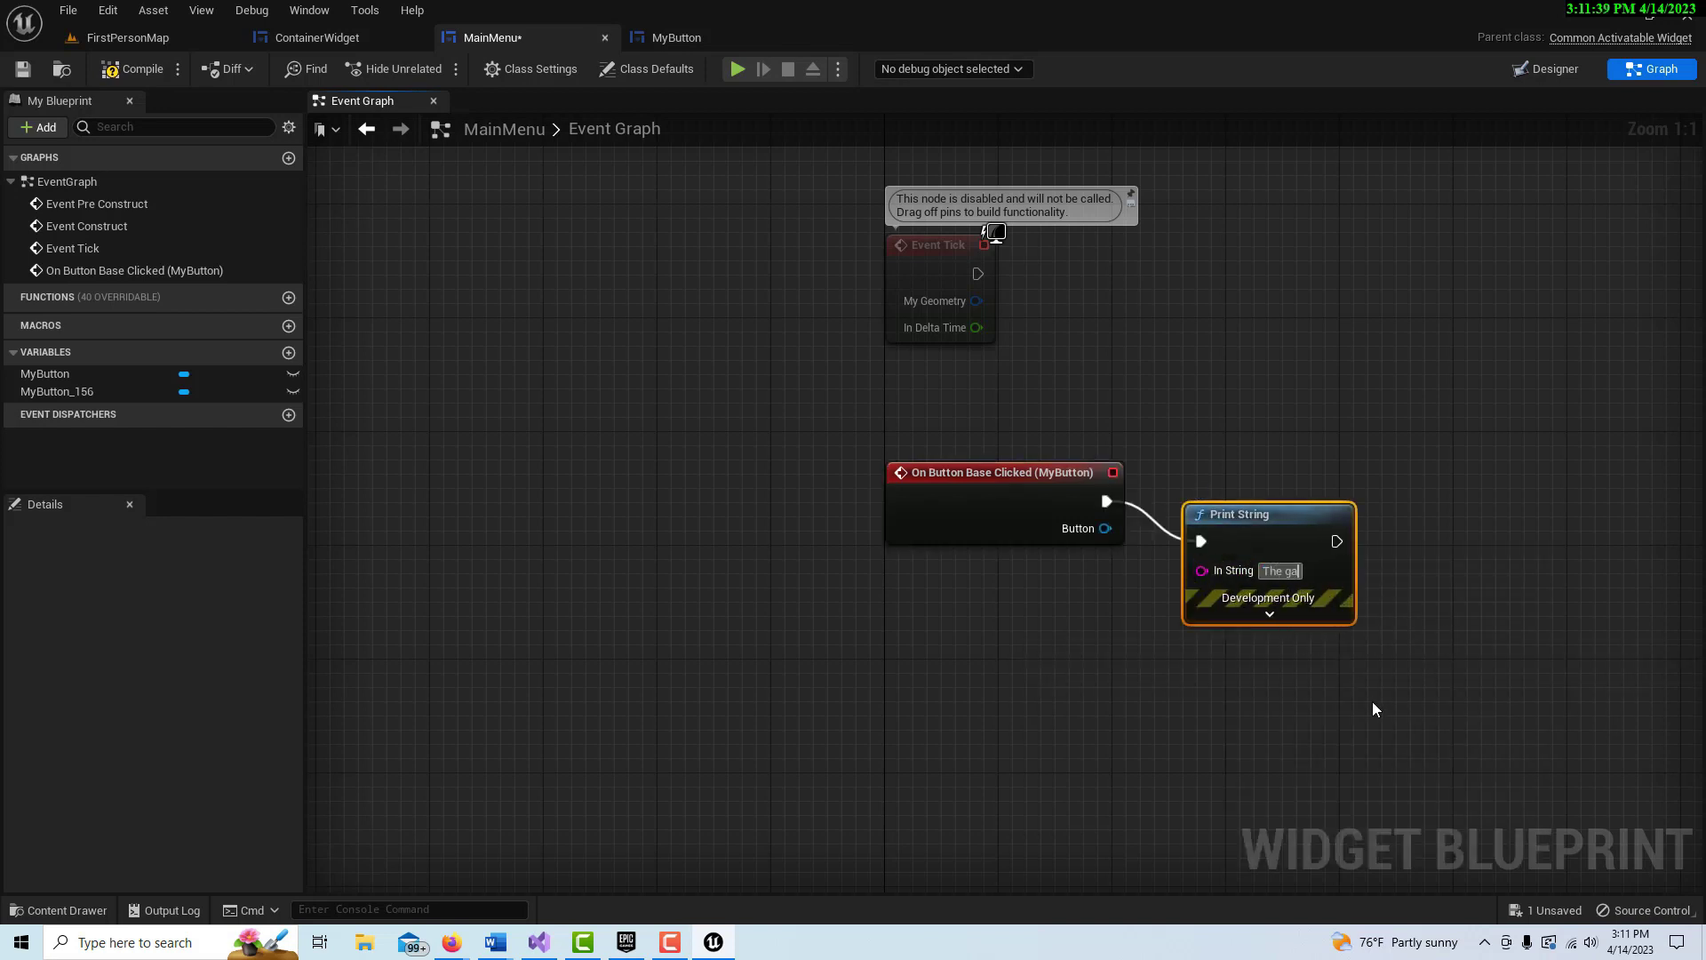
pyautogui.write('me has started.')
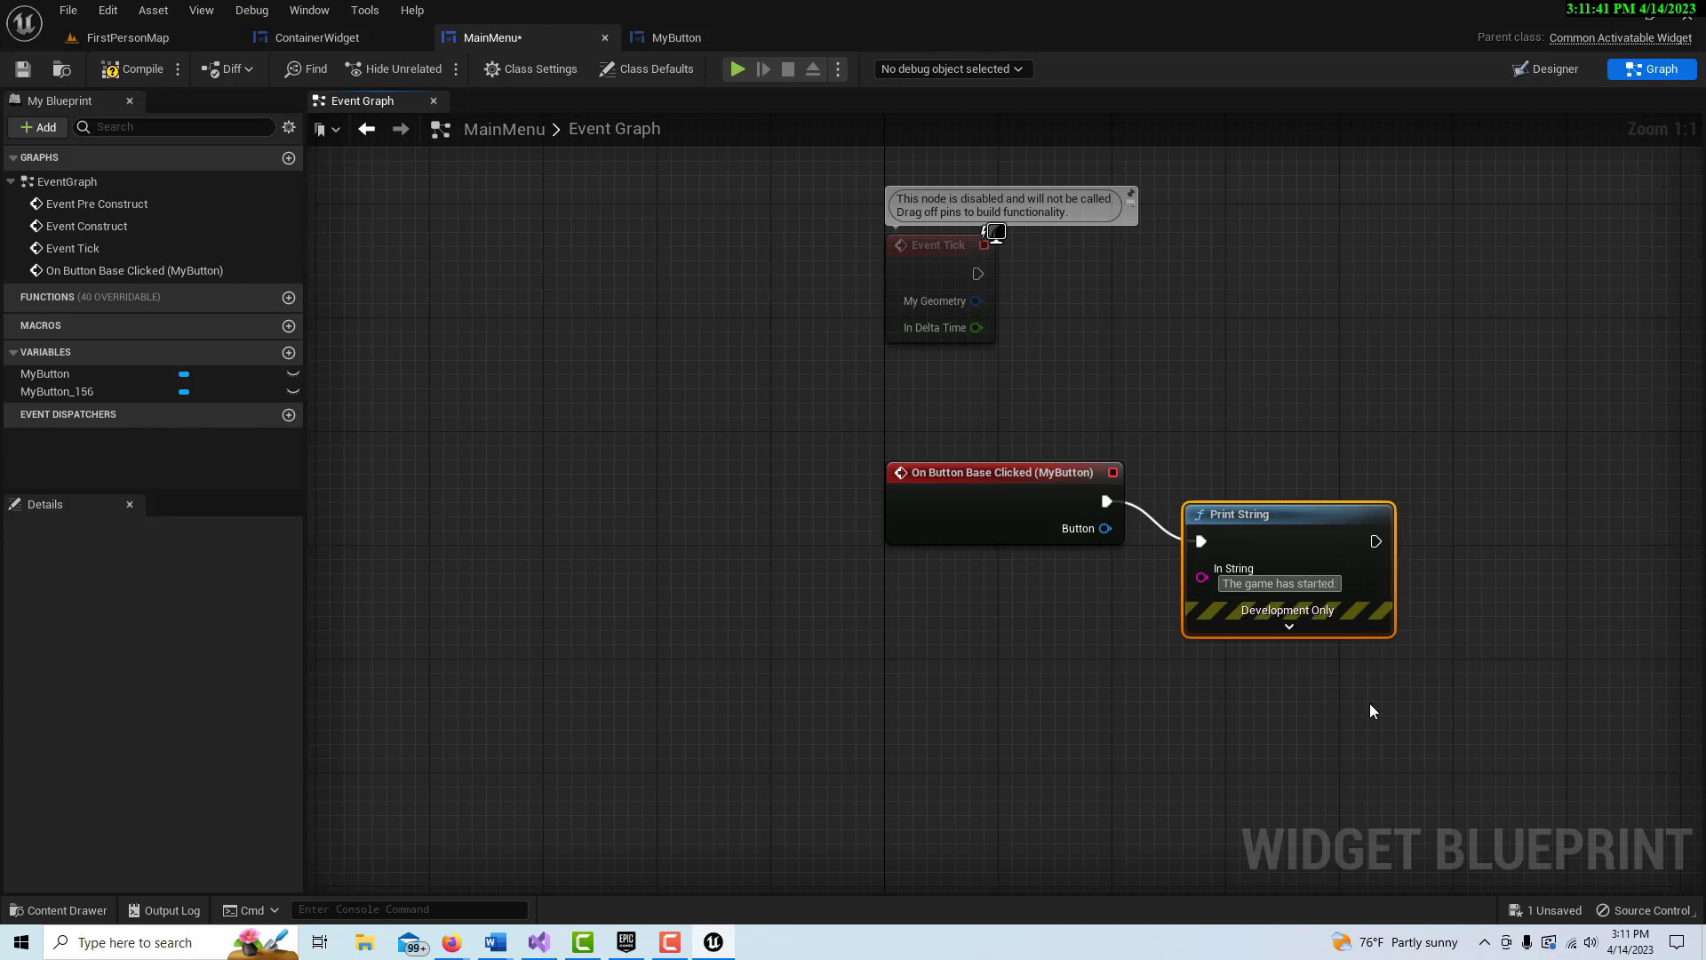
pyautogui.press('Return')
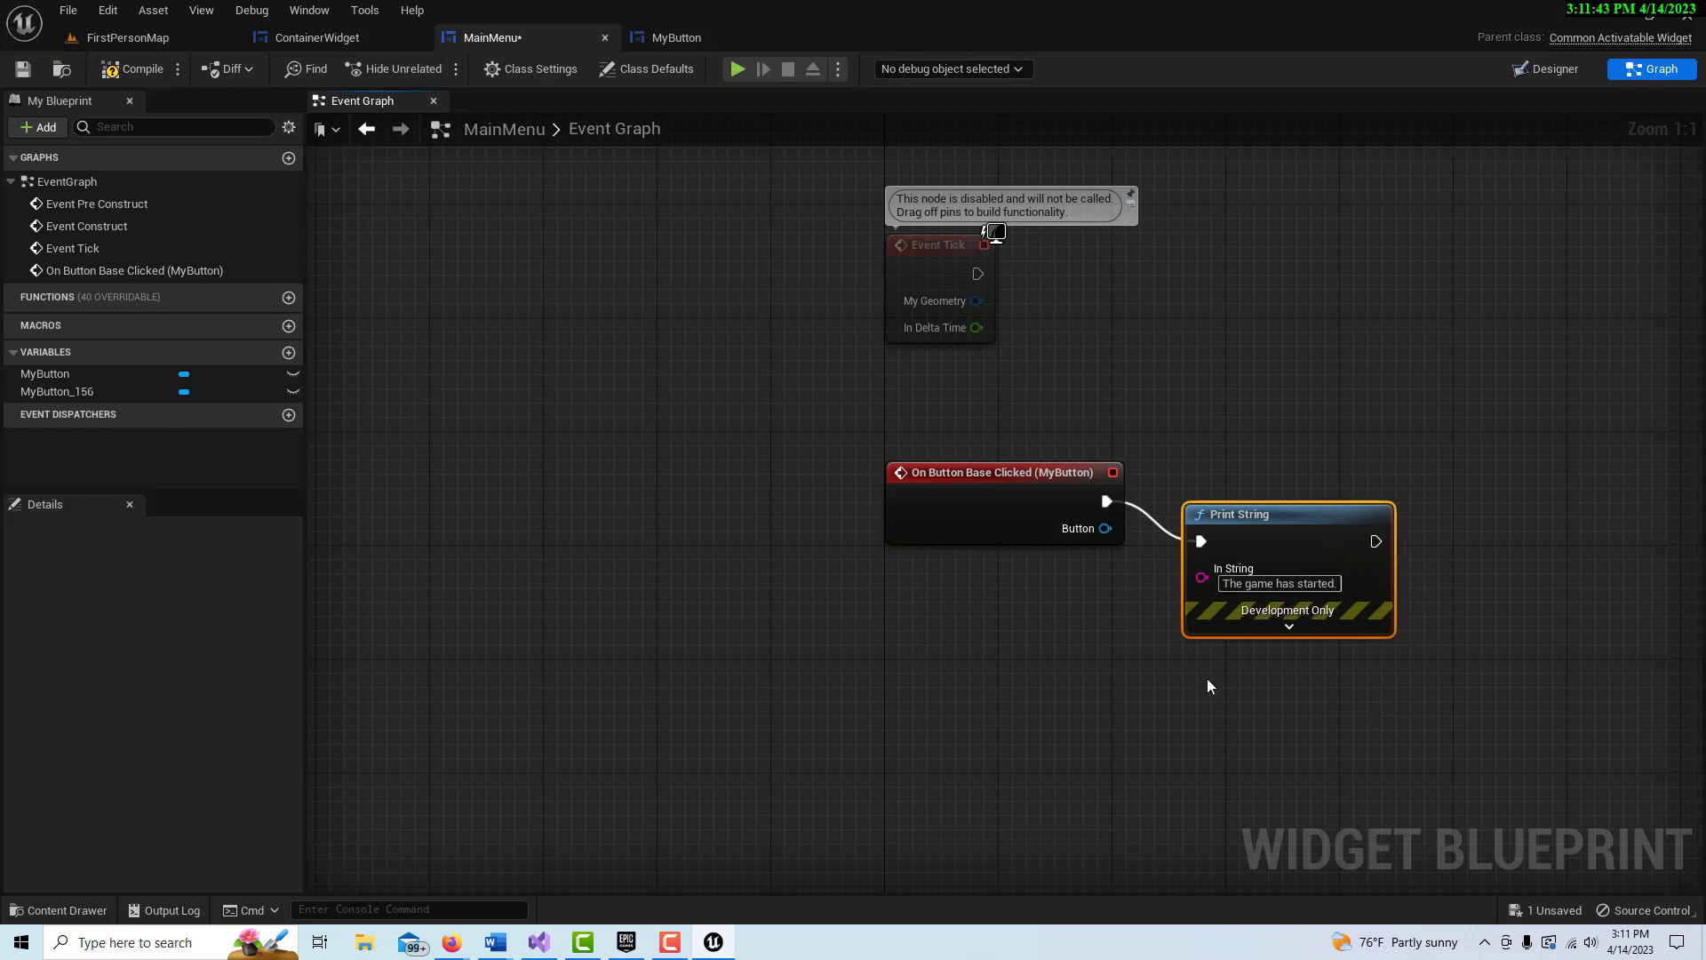
pyautogui.click(884, 599)
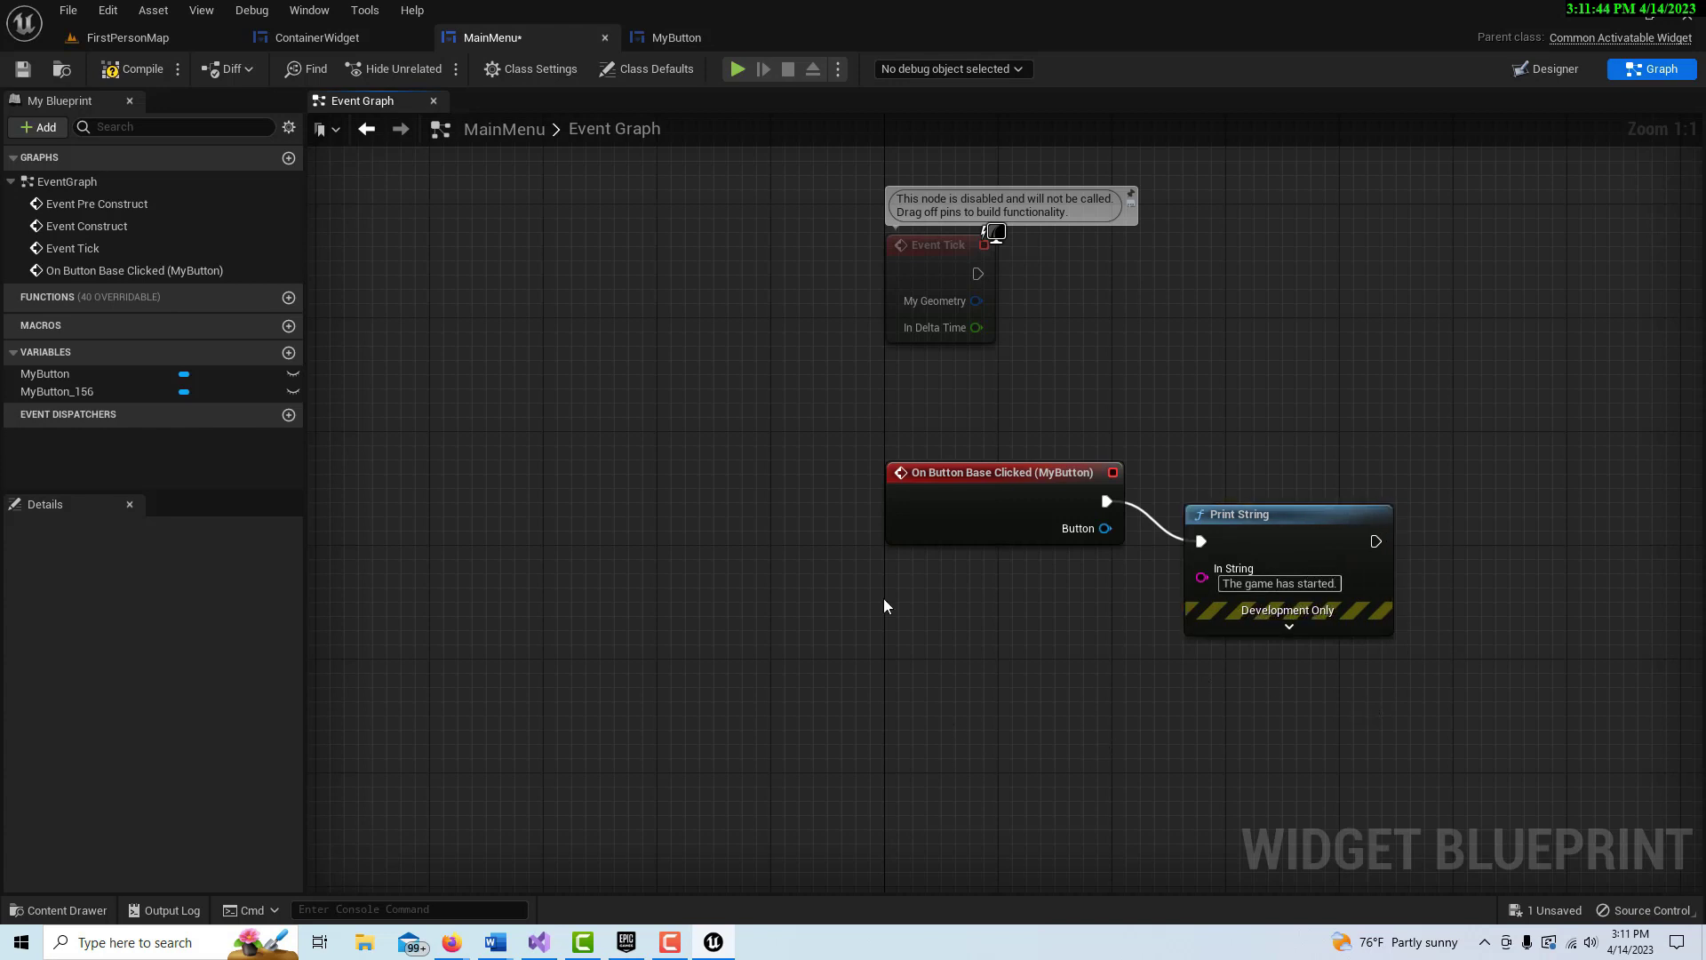
# Step: Create an On Button Base Clicked event for the Quit Game button, MyButton_156
pyautogui.click(1553, 73)
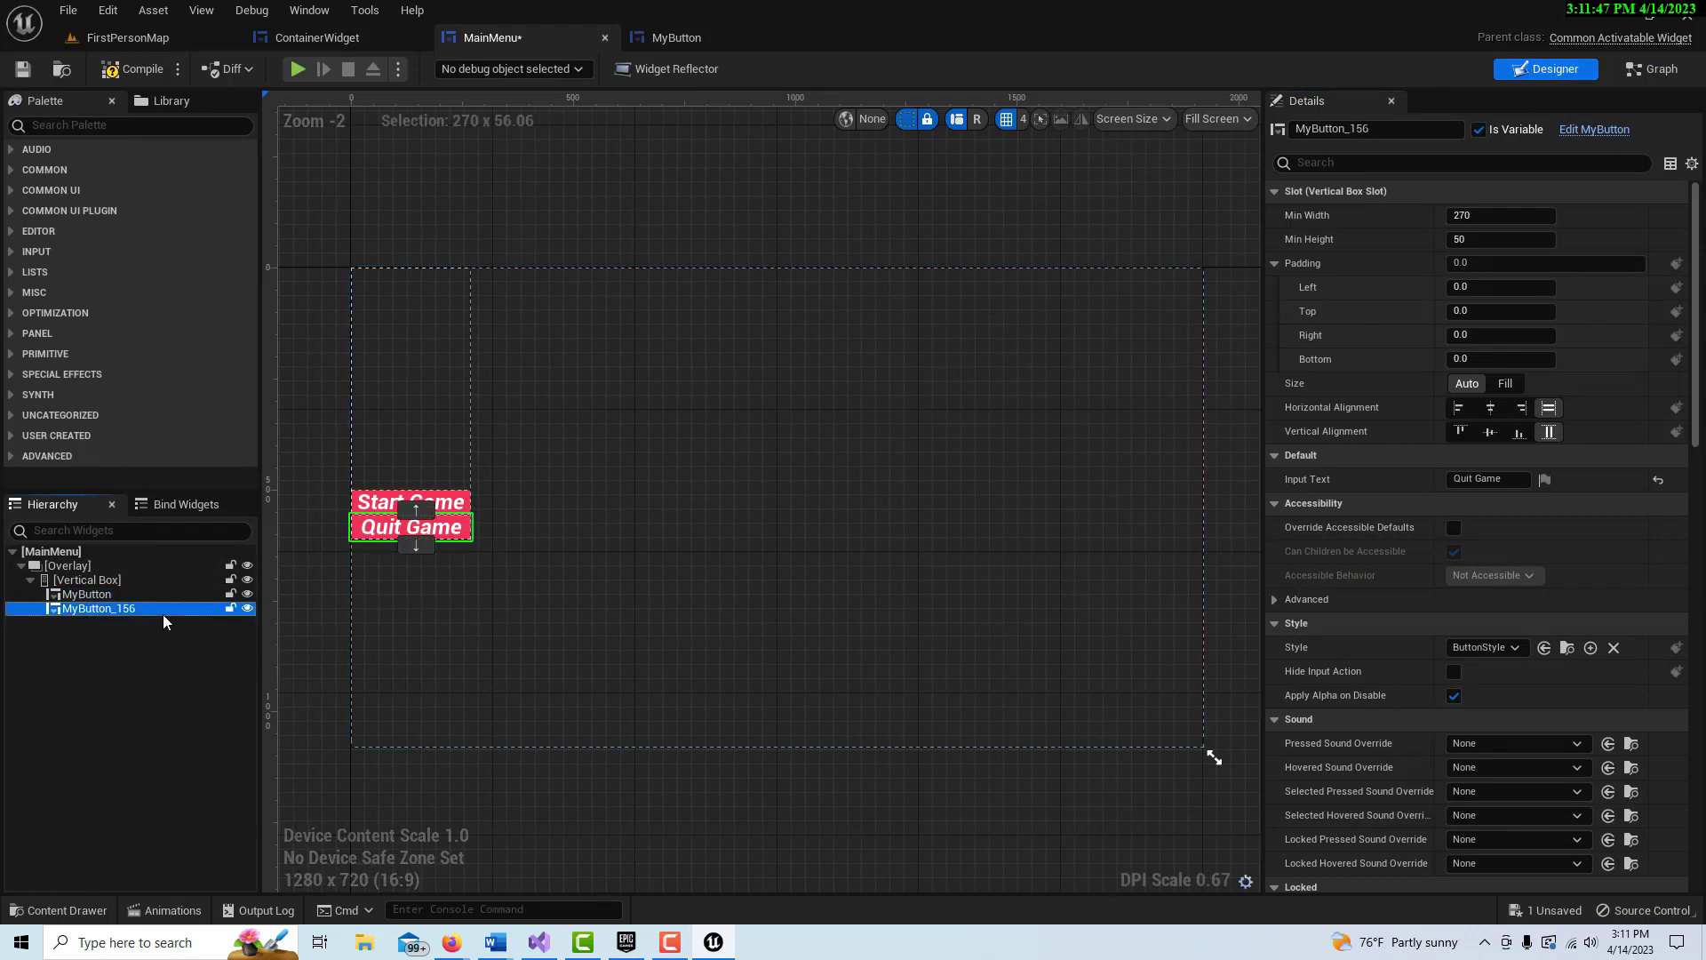
pyautogui.scroll(-10, 1512, 573)
pyautogui.scroll(-15, 1522, 599)
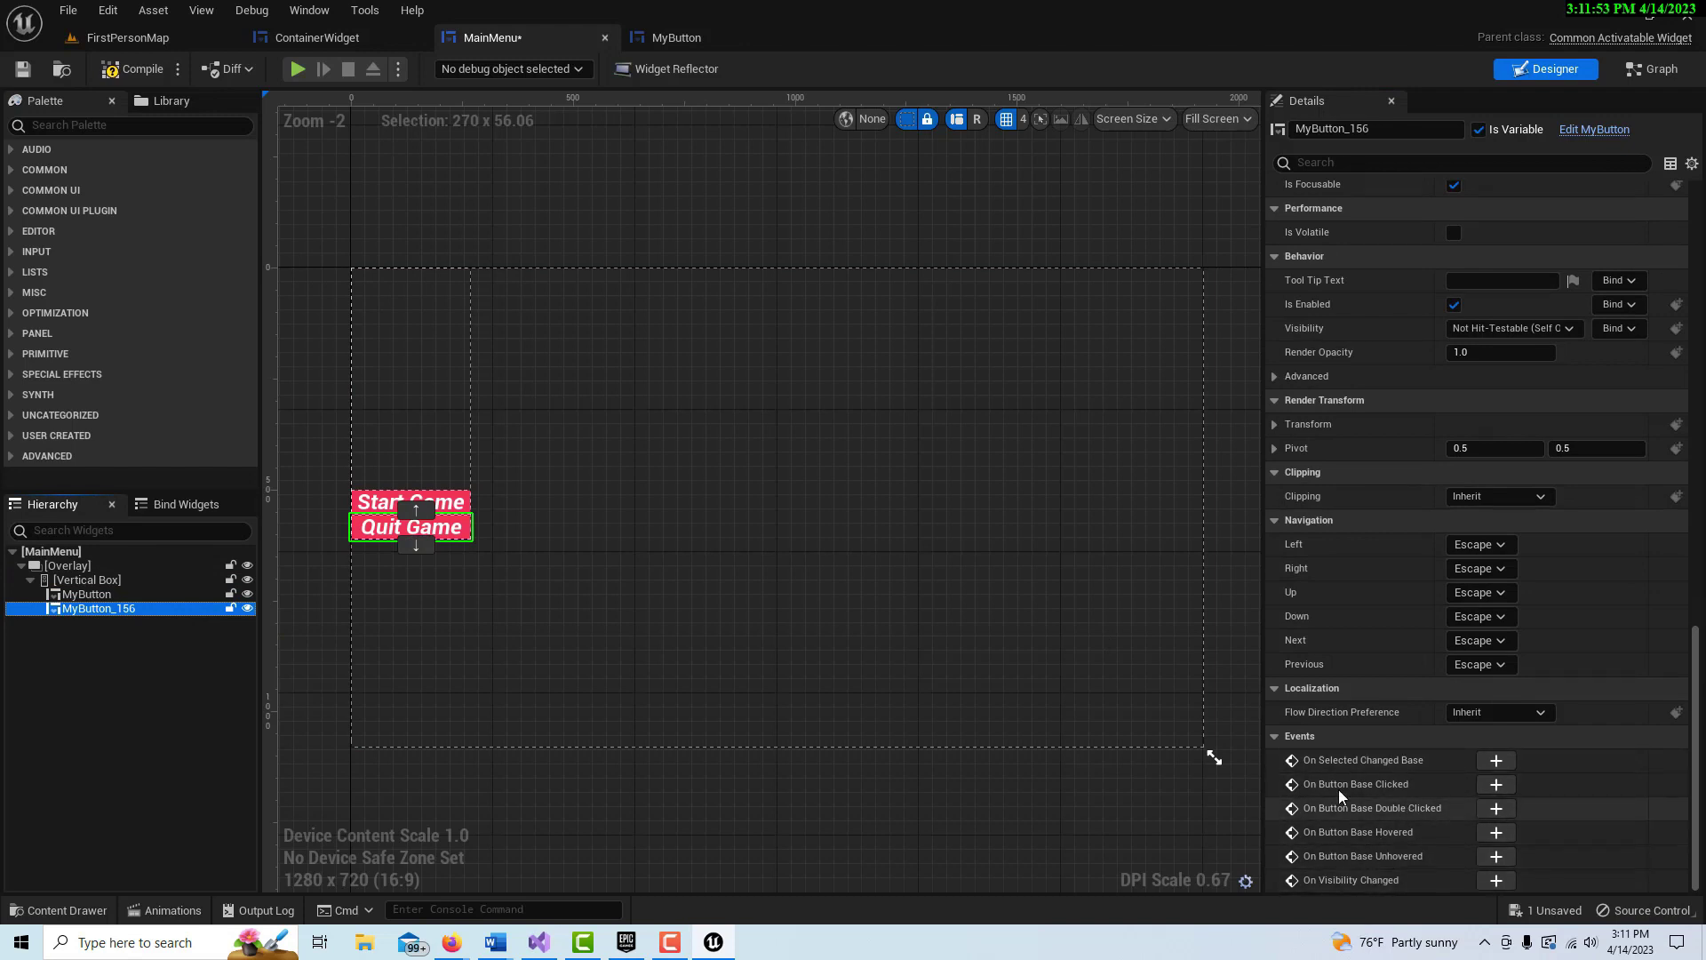
pyautogui.click(1500, 785)
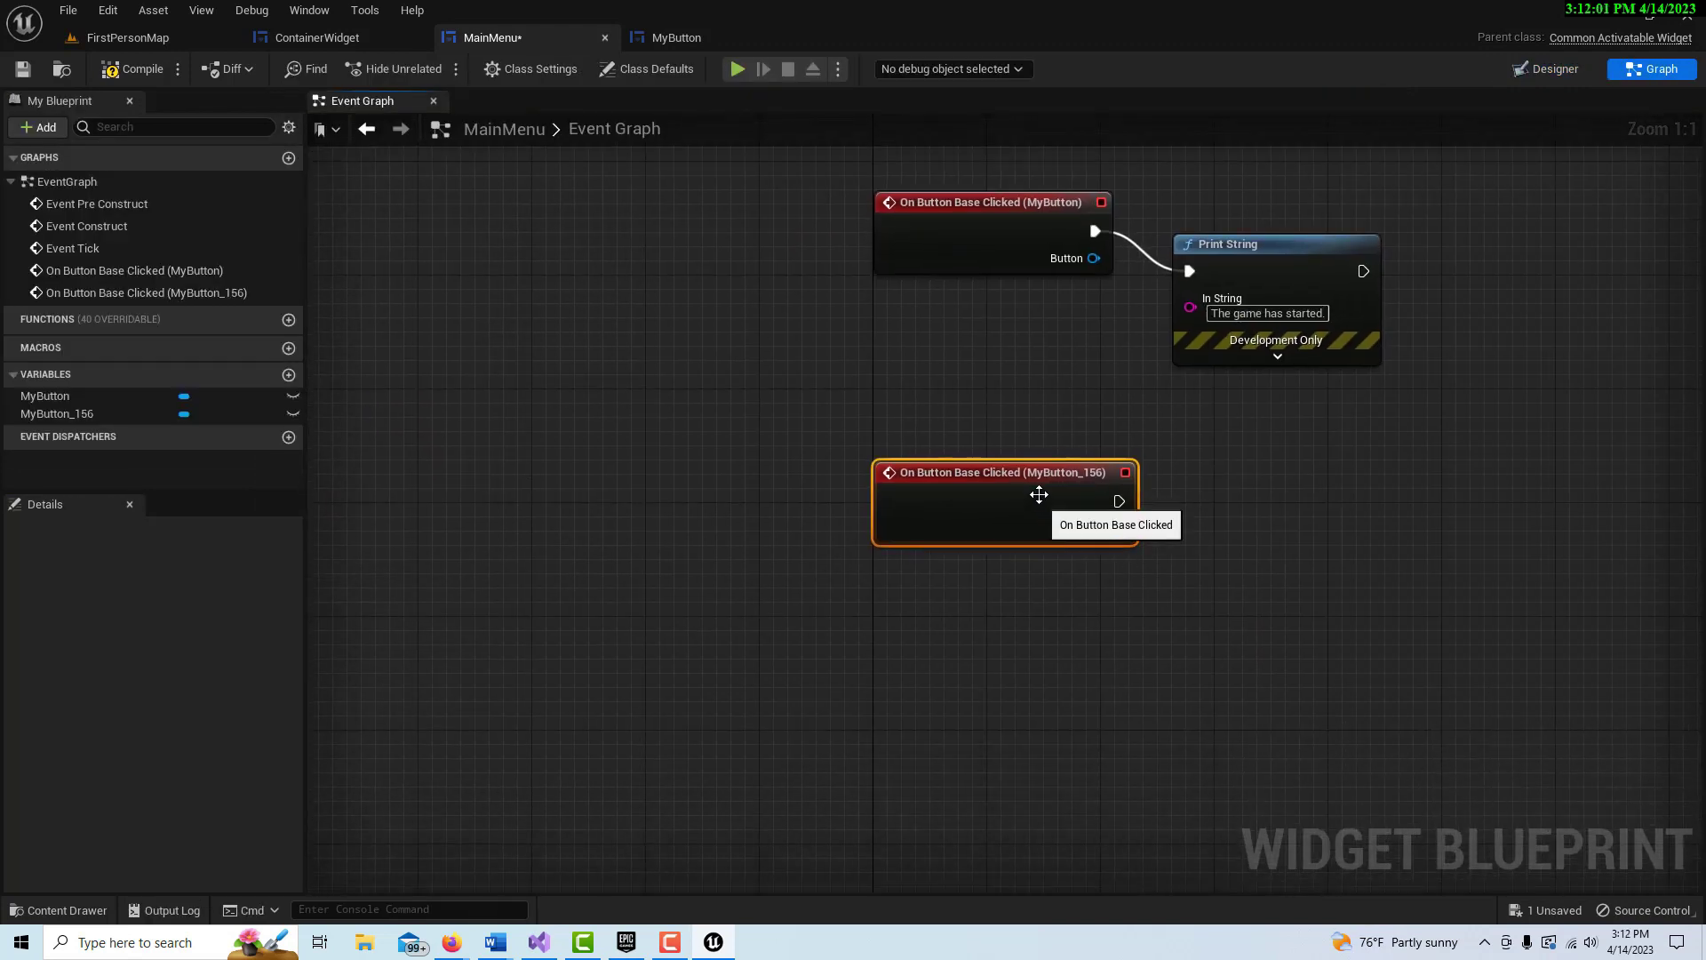
# Step: Connect MyButton_156's click event to a Deactivate Widget node, then compile and save MainMenu
pyautogui.moveTo(1031, 475); pyautogui.dragTo(761, 562)
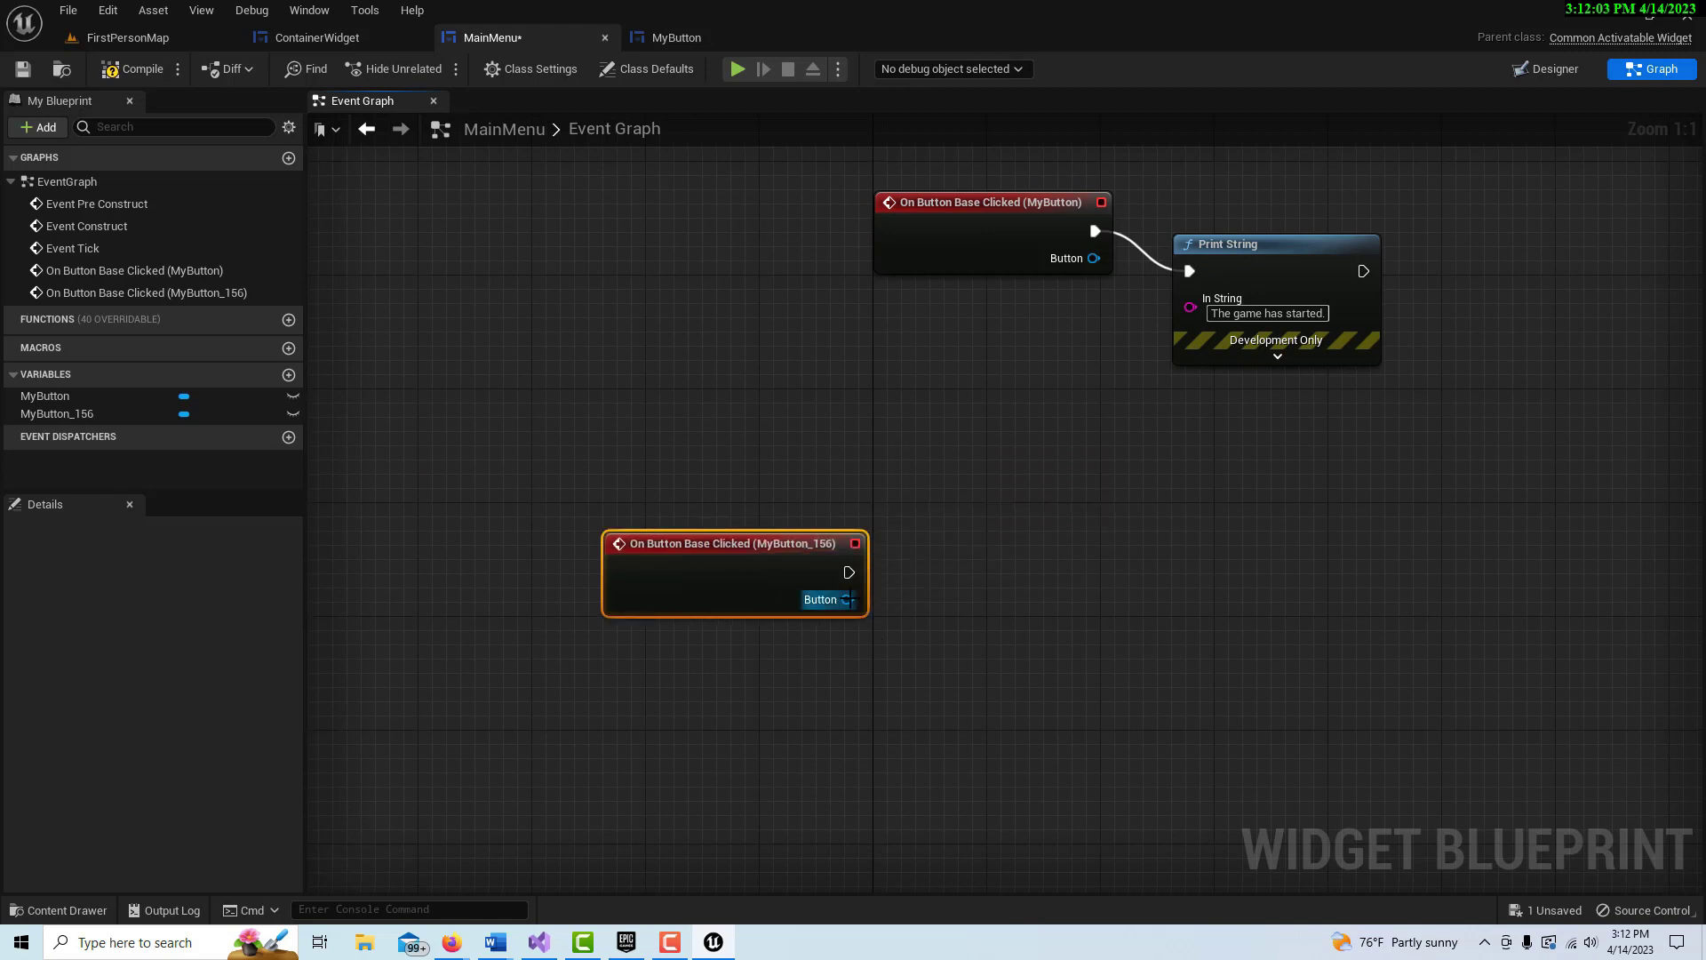
pyautogui.moveTo(849, 599); pyautogui.dragTo(1130, 549)
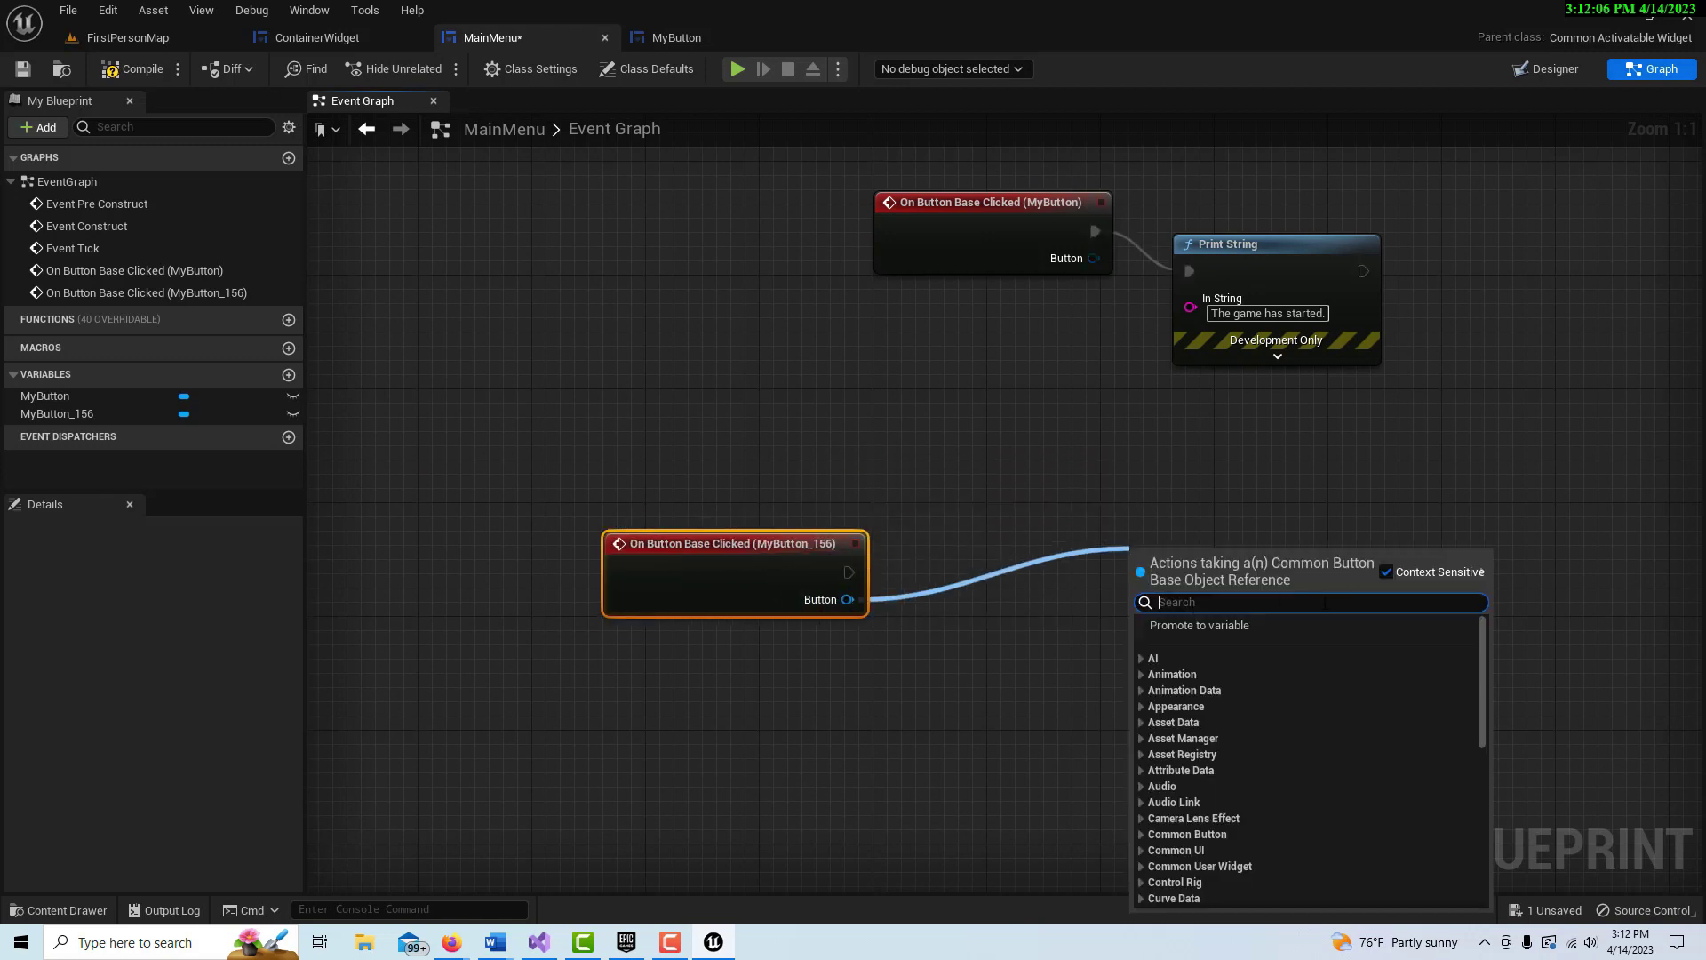
pyautogui.write('dea')
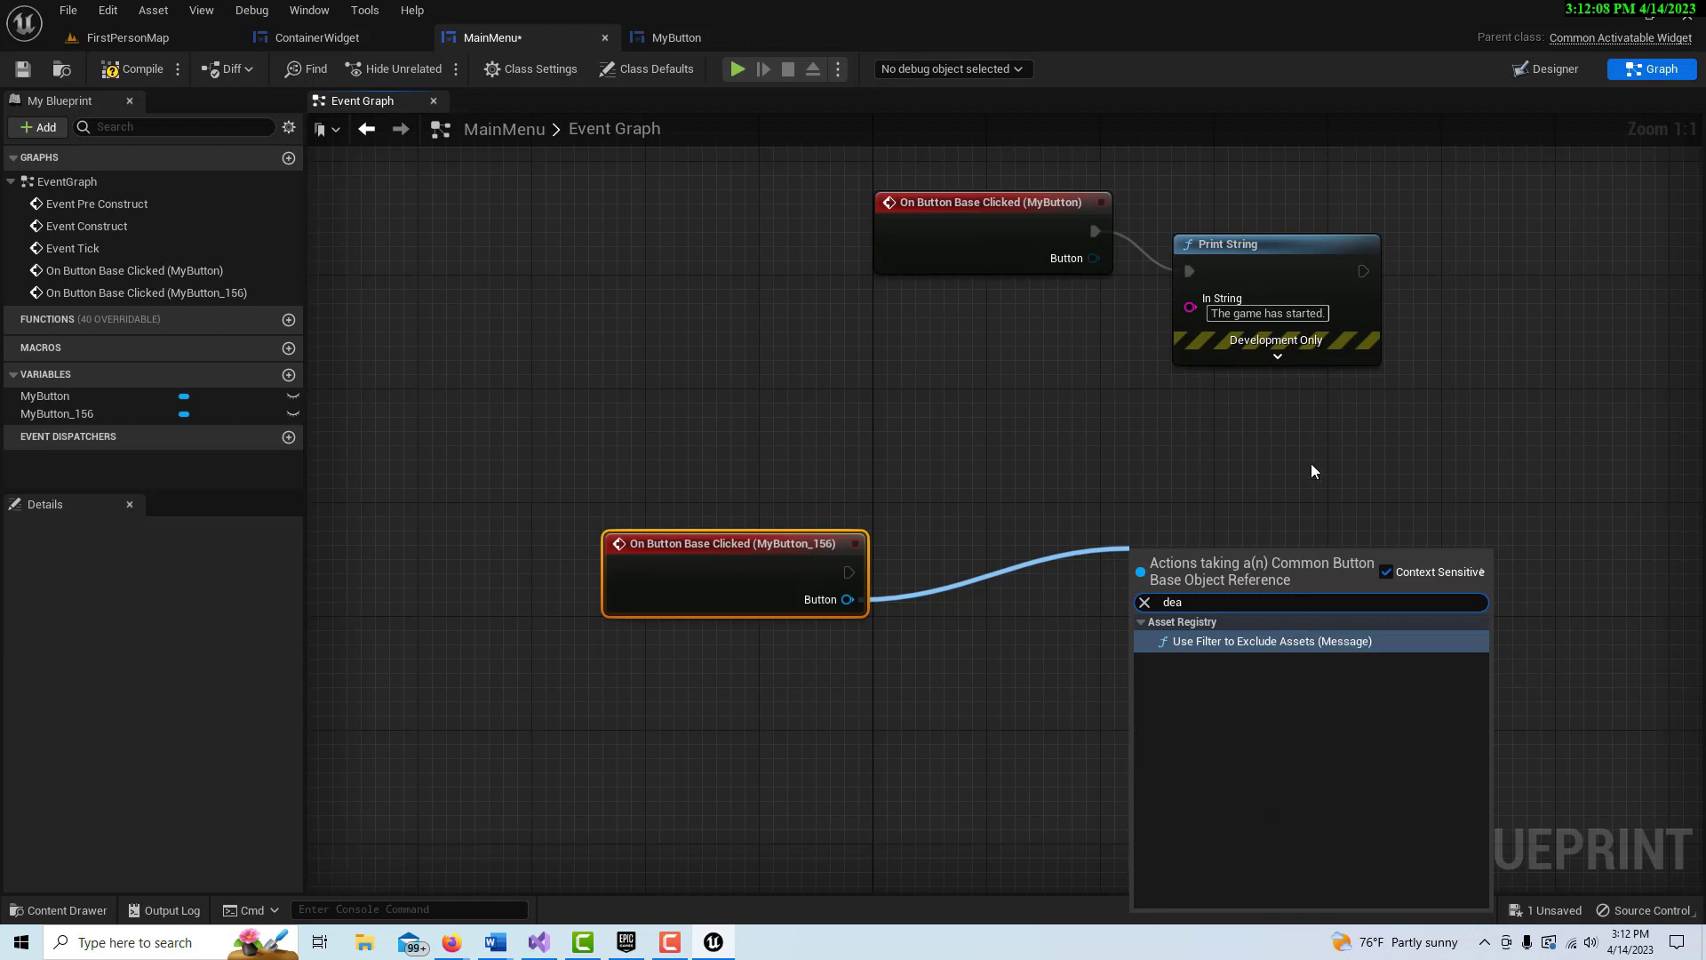
pyautogui.click(1313, 471)
pyautogui.rightClick(1115, 537)
pyautogui.write('deact')
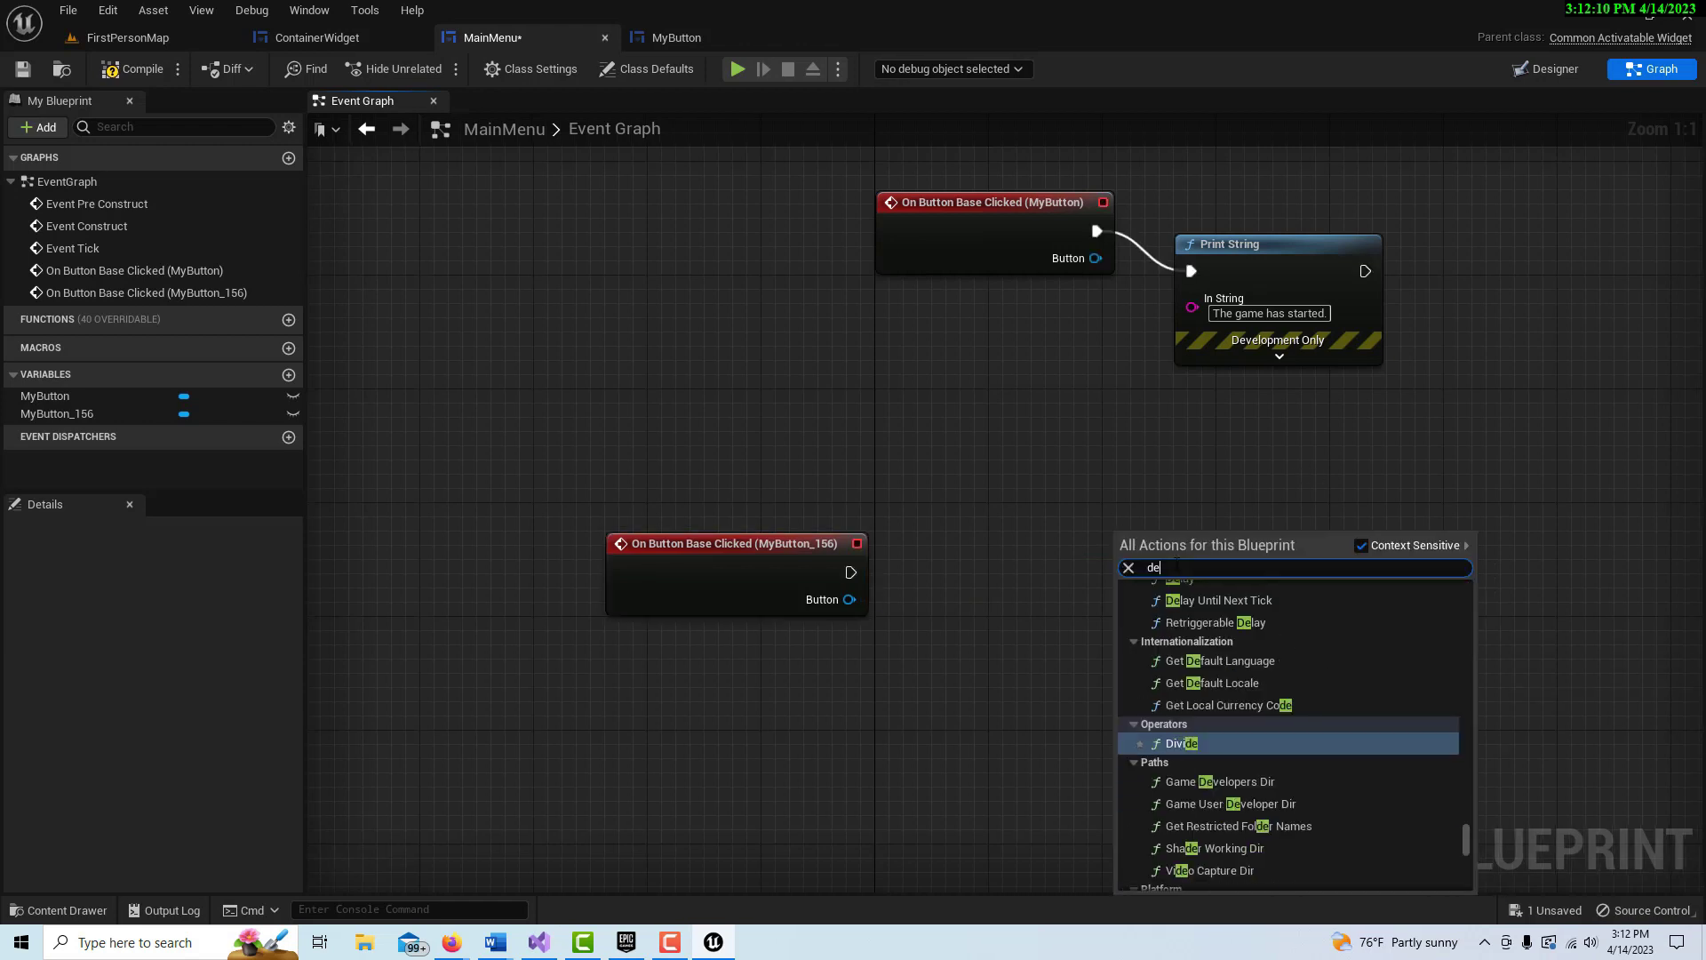
pyautogui.click(1222, 606)
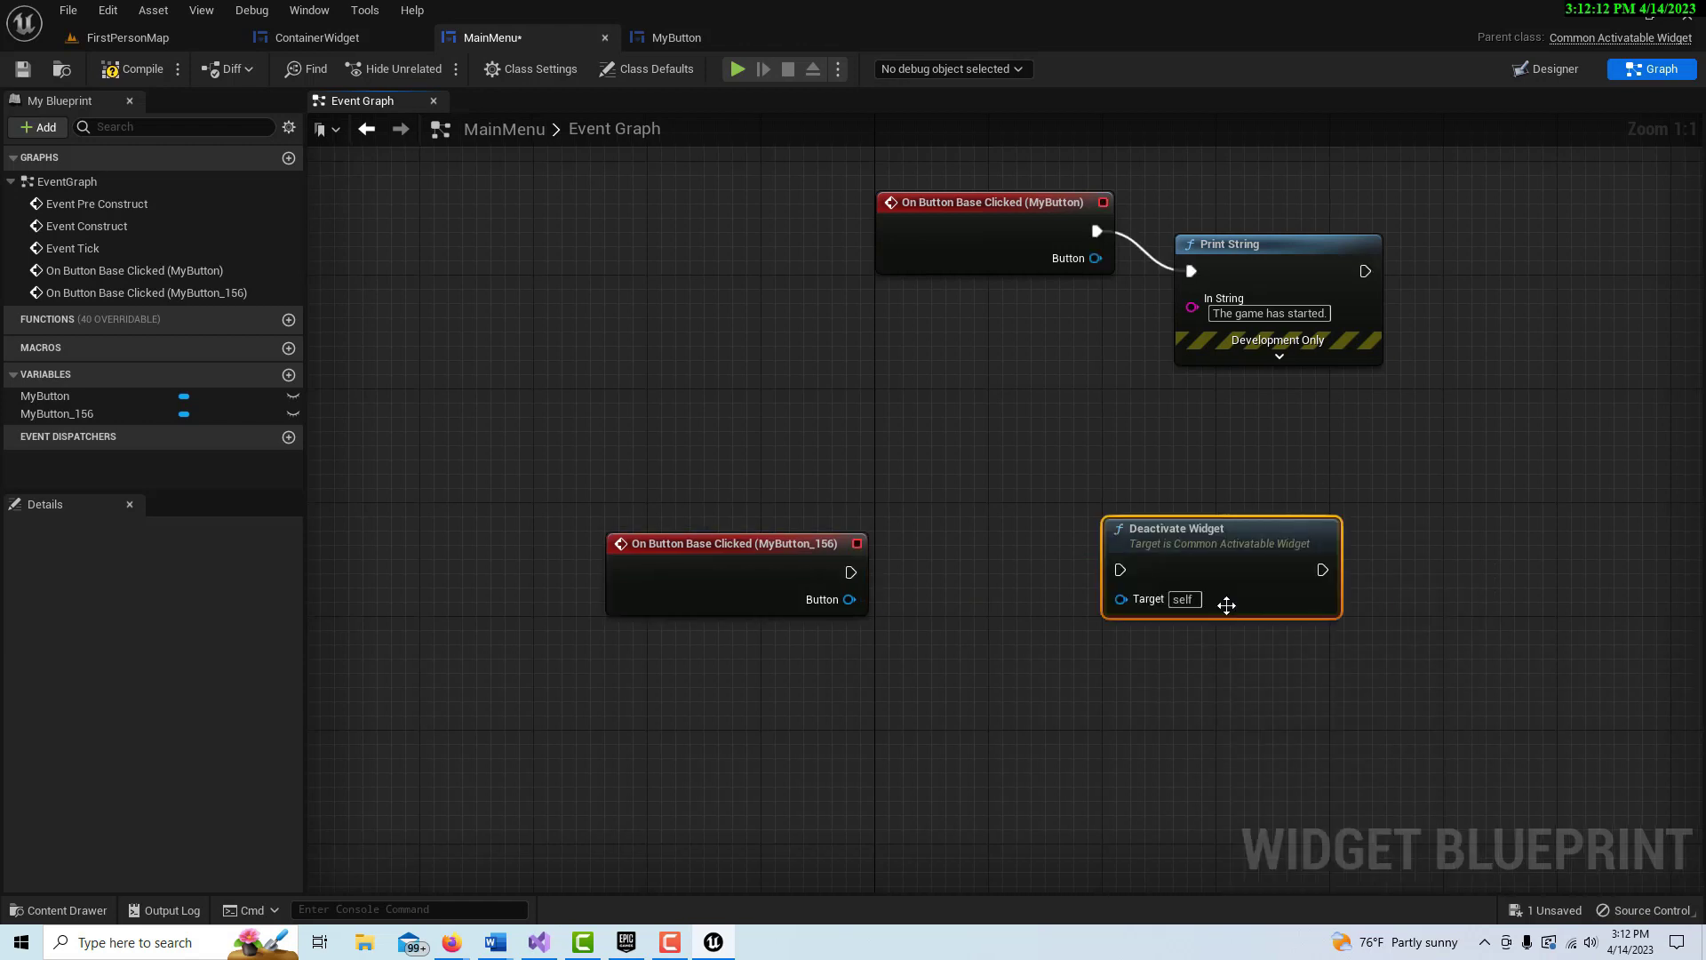
pyautogui.moveTo(851, 573); pyautogui.dragTo(1121, 571)
pyautogui.moveTo(1001, 740); pyautogui.dragTo(999, 693, button='right')
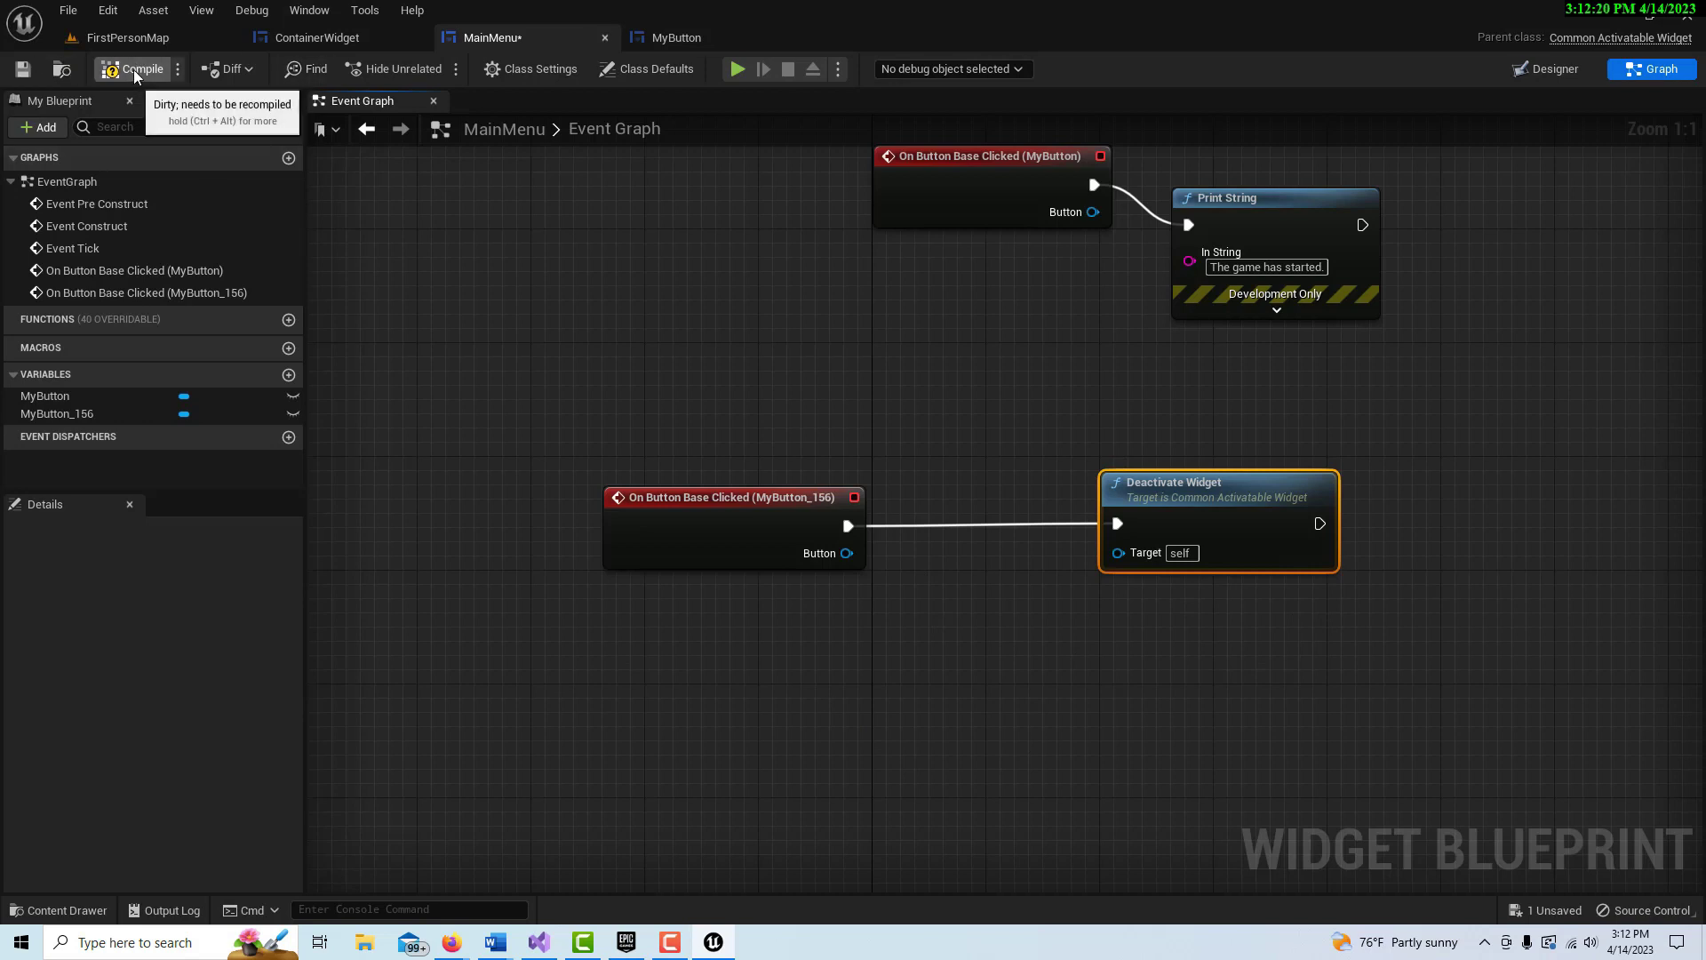
pyautogui.click(27, 72)
# Step: Open BP_FirstPersonCharacter from the FirstPerson Blueprints folder
pyautogui.click(130, 43)
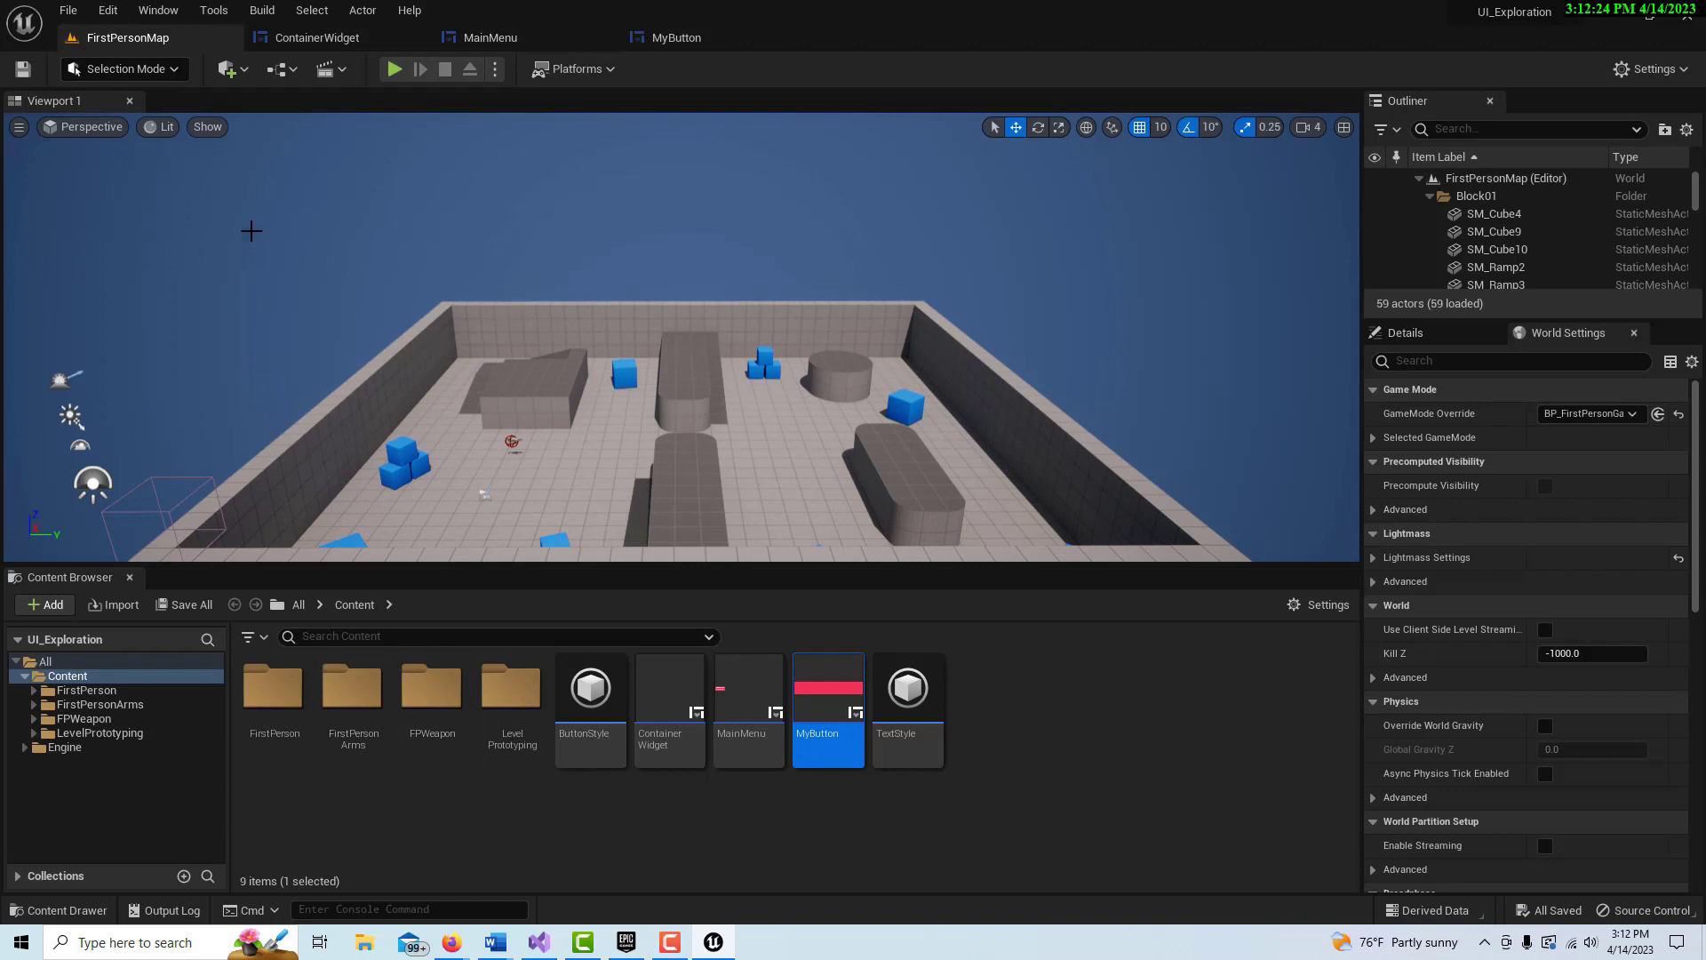
pyautogui.doubleClick(86, 690)
pyautogui.doubleClick(272, 689)
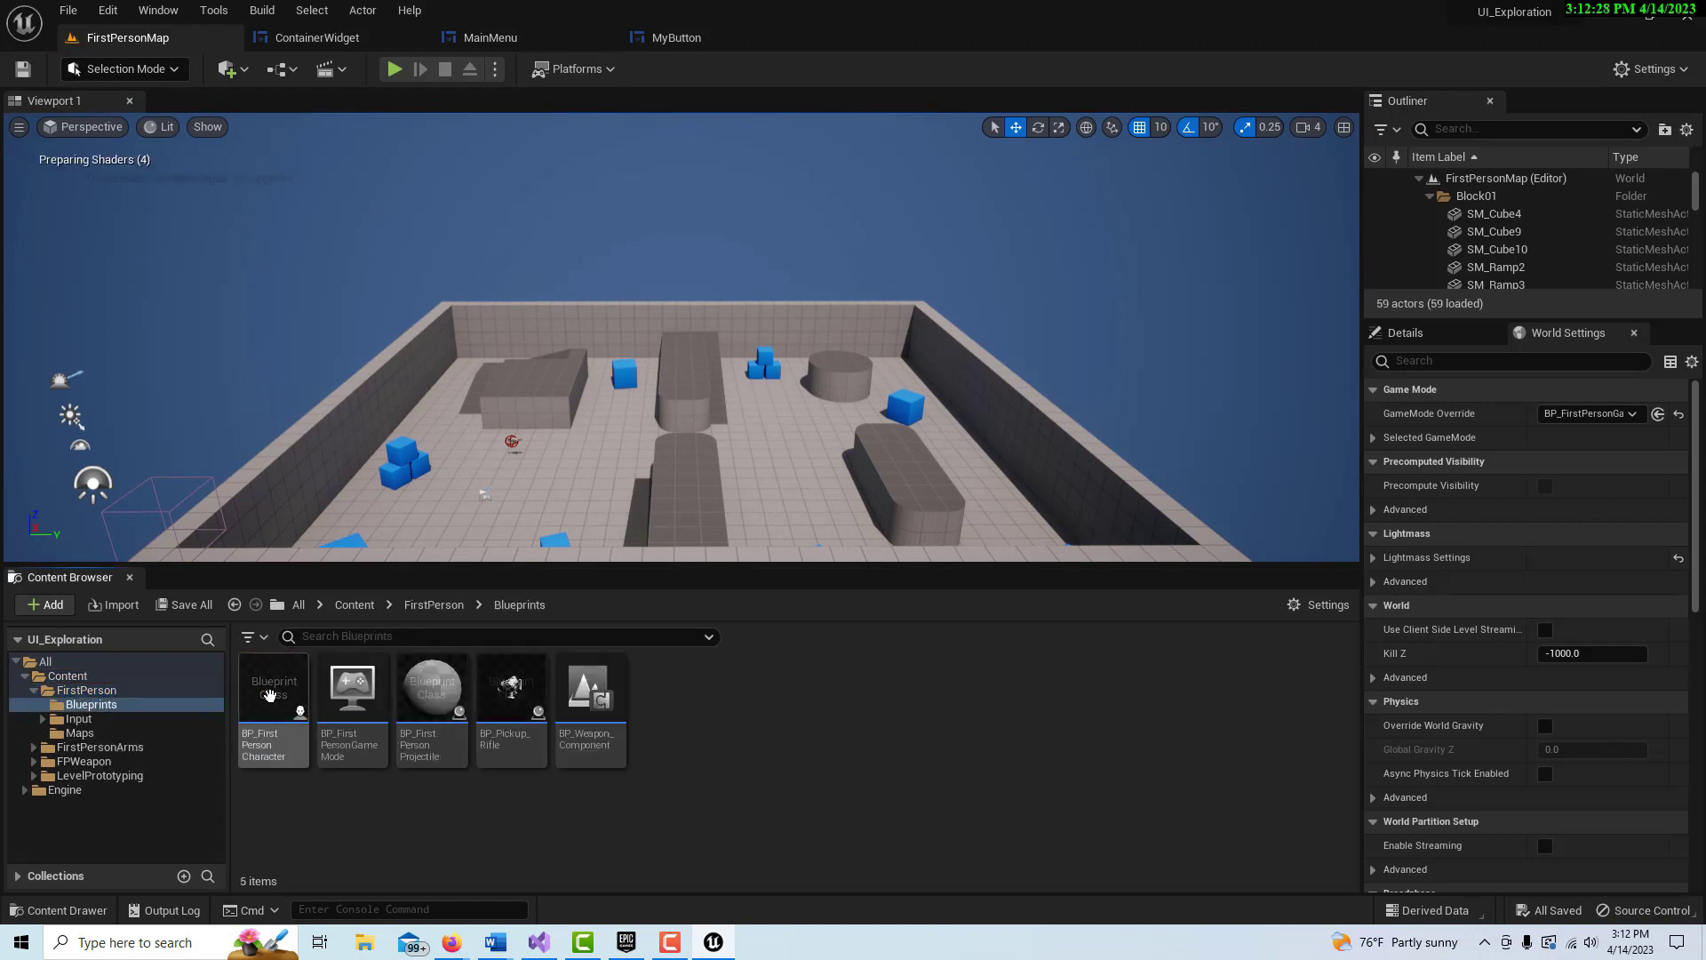
pyautogui.doubleClick(273, 694)
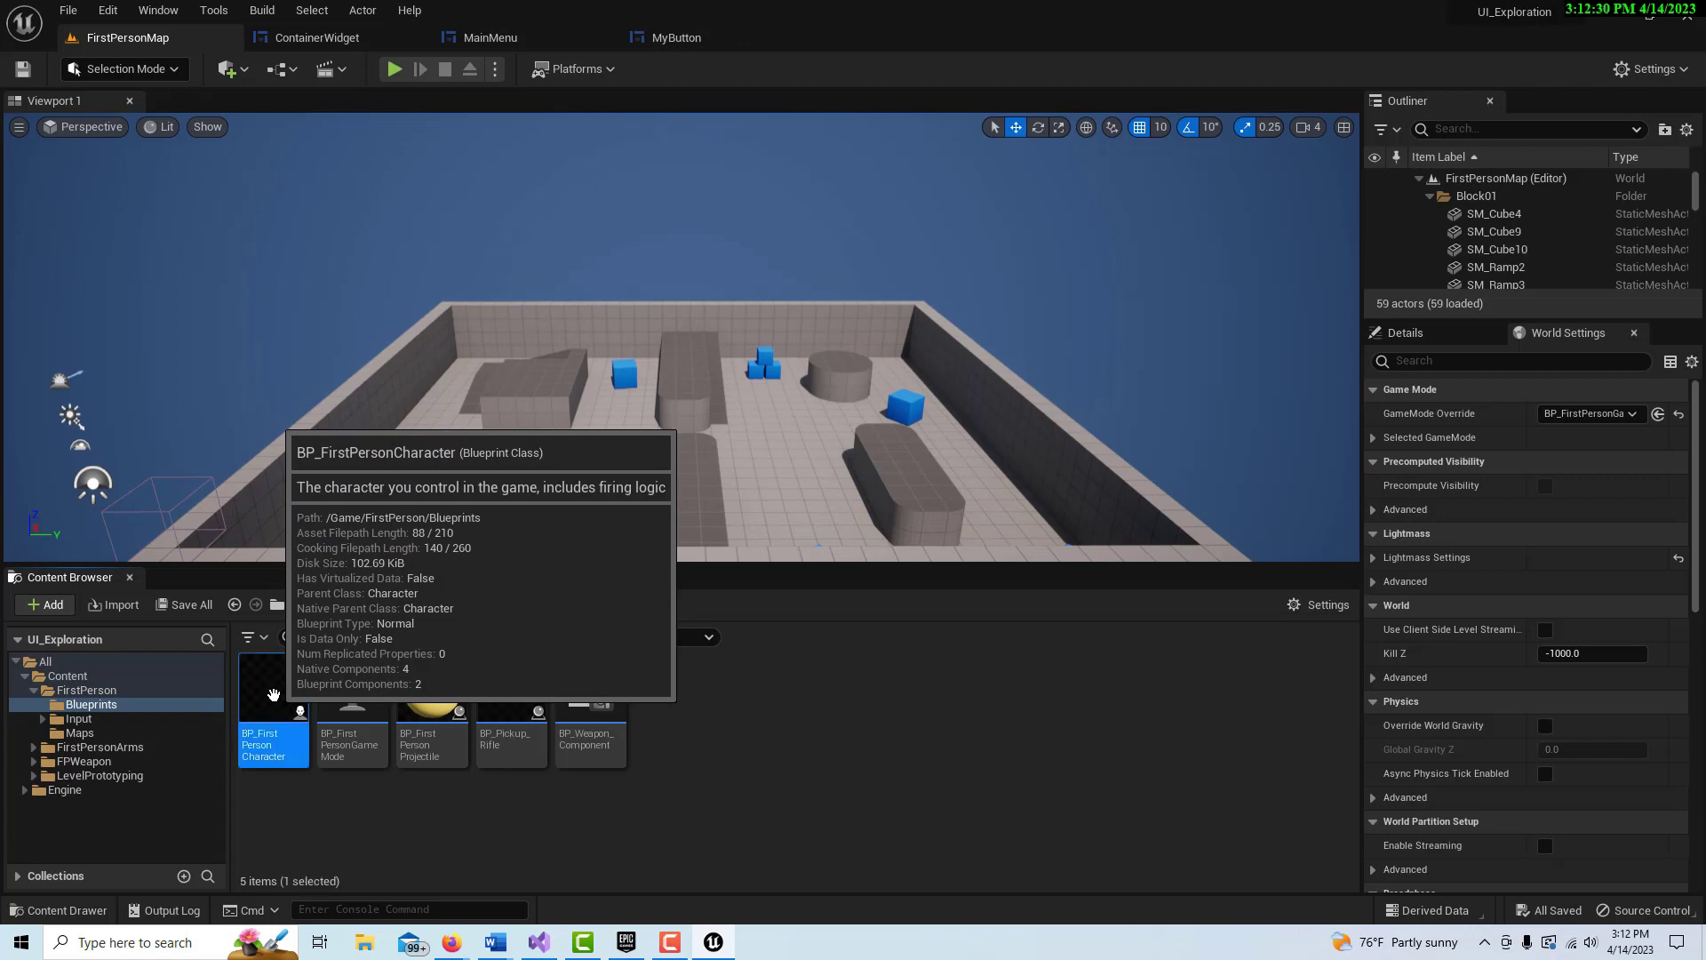
# Step: Add a Create Widget node with class ContainerWidget after Add Mapping Context
pyautogui.moveTo(1182, 575); pyautogui.dragTo(598, 840, button='right')
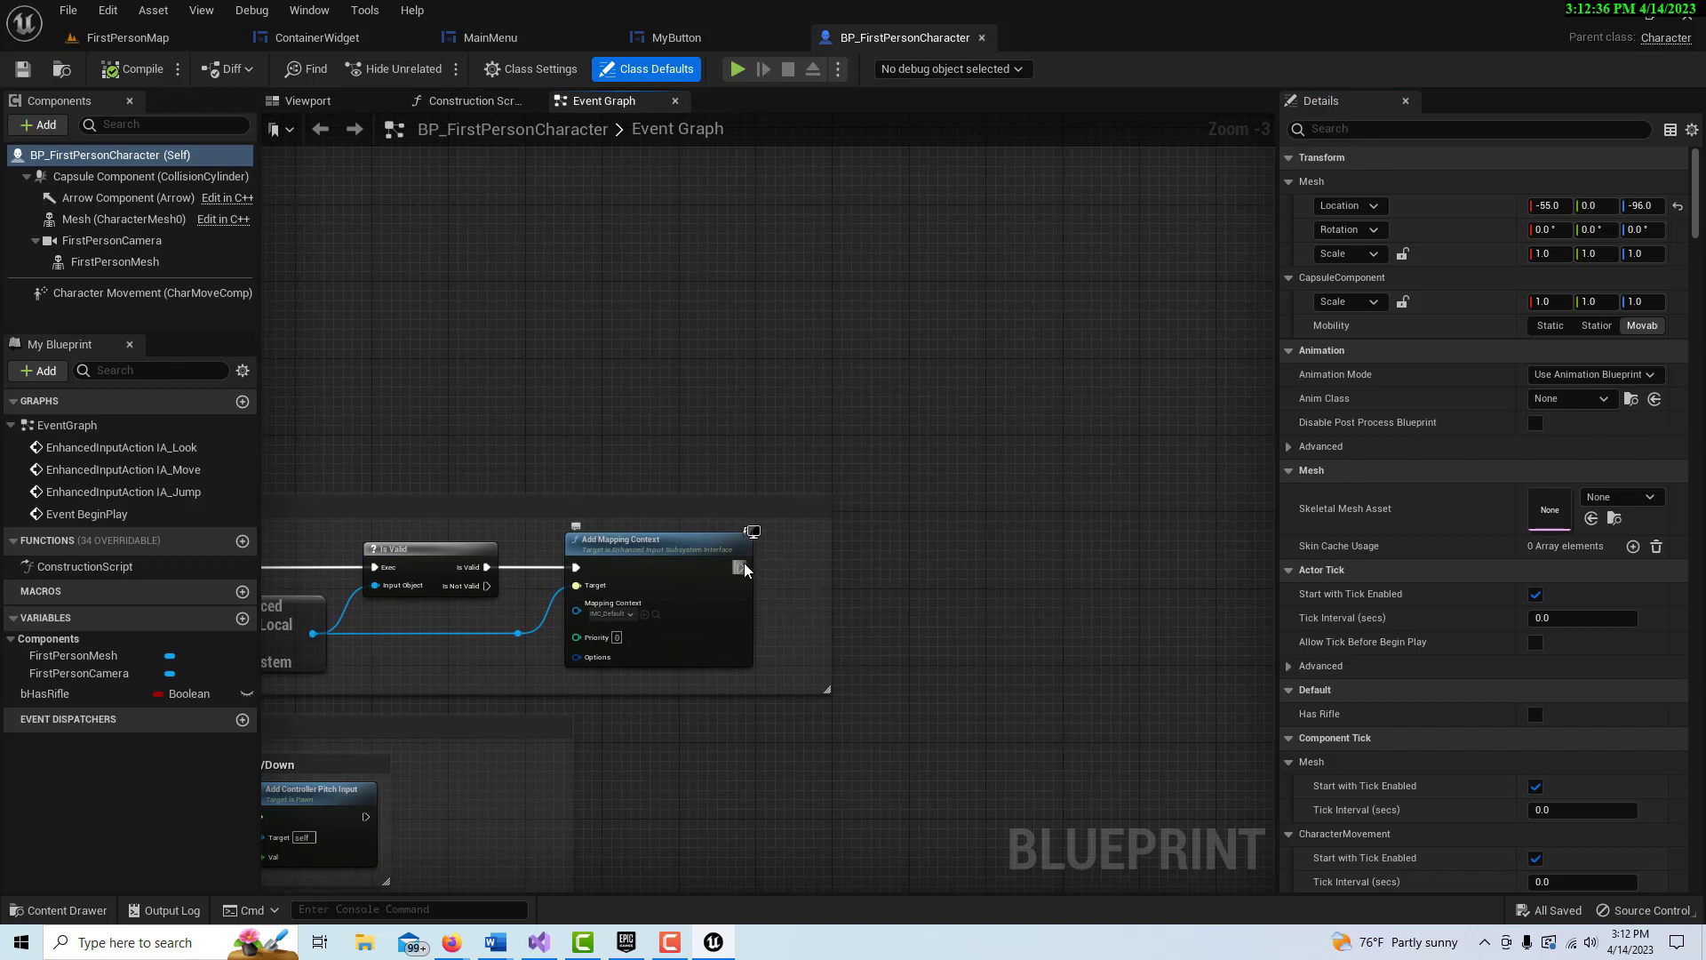
pyautogui.moveTo(743, 567); pyautogui.dragTo(805, 566)
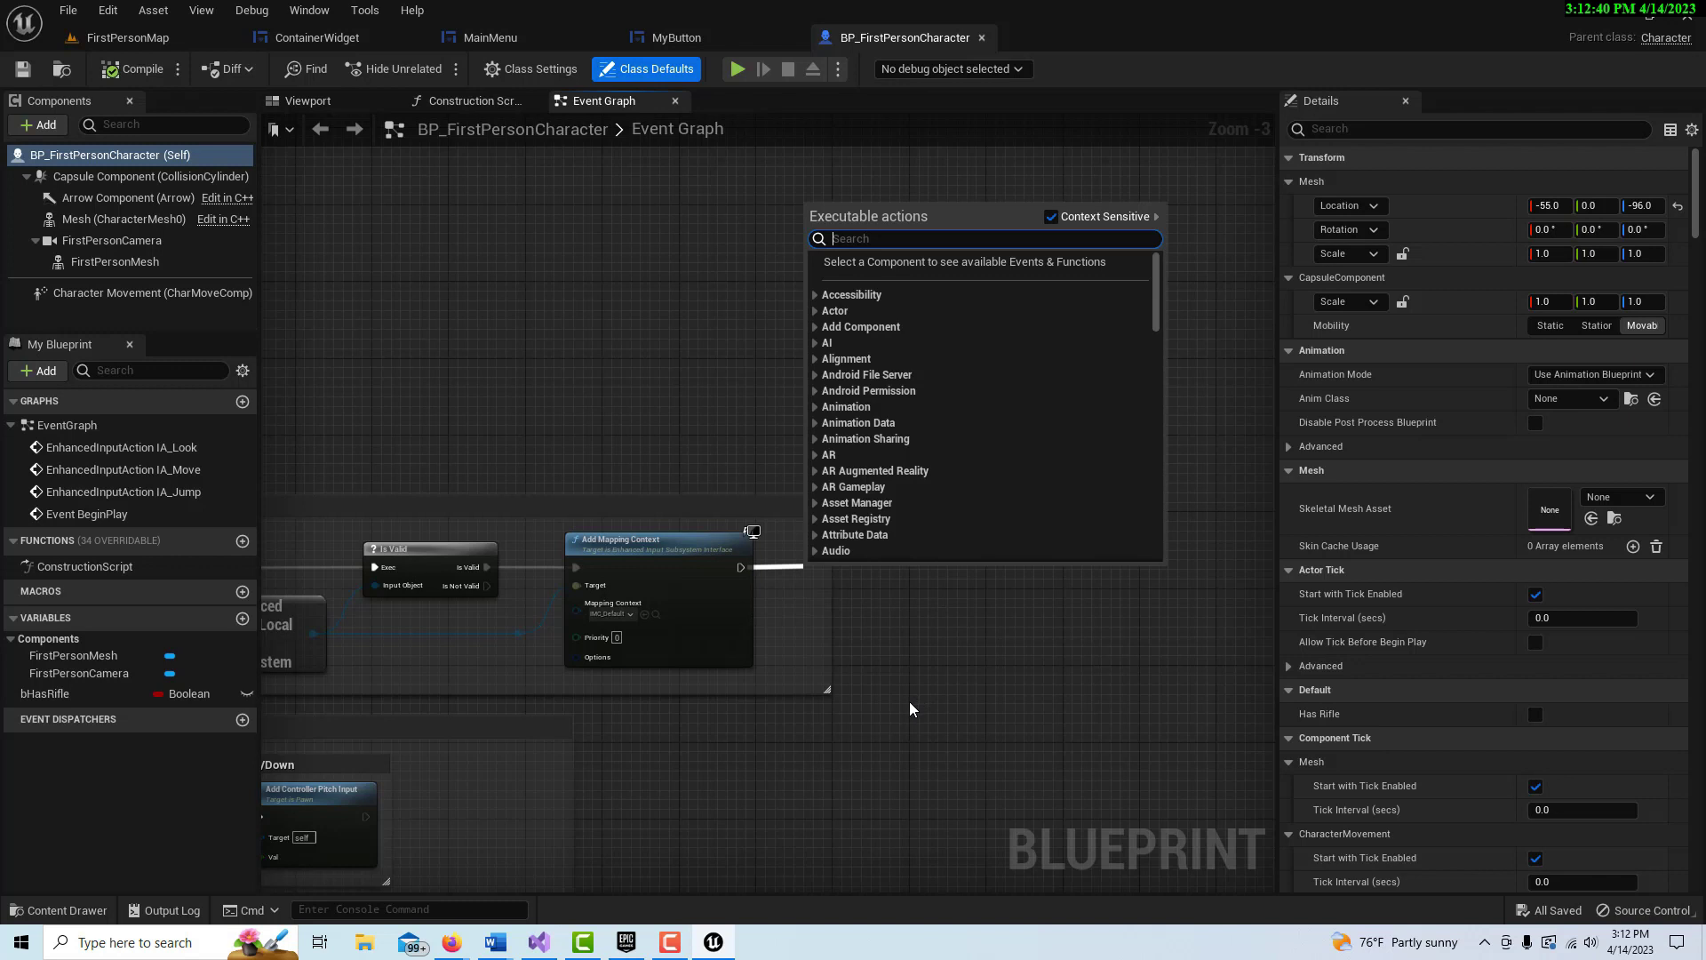
pyautogui.write('create w')
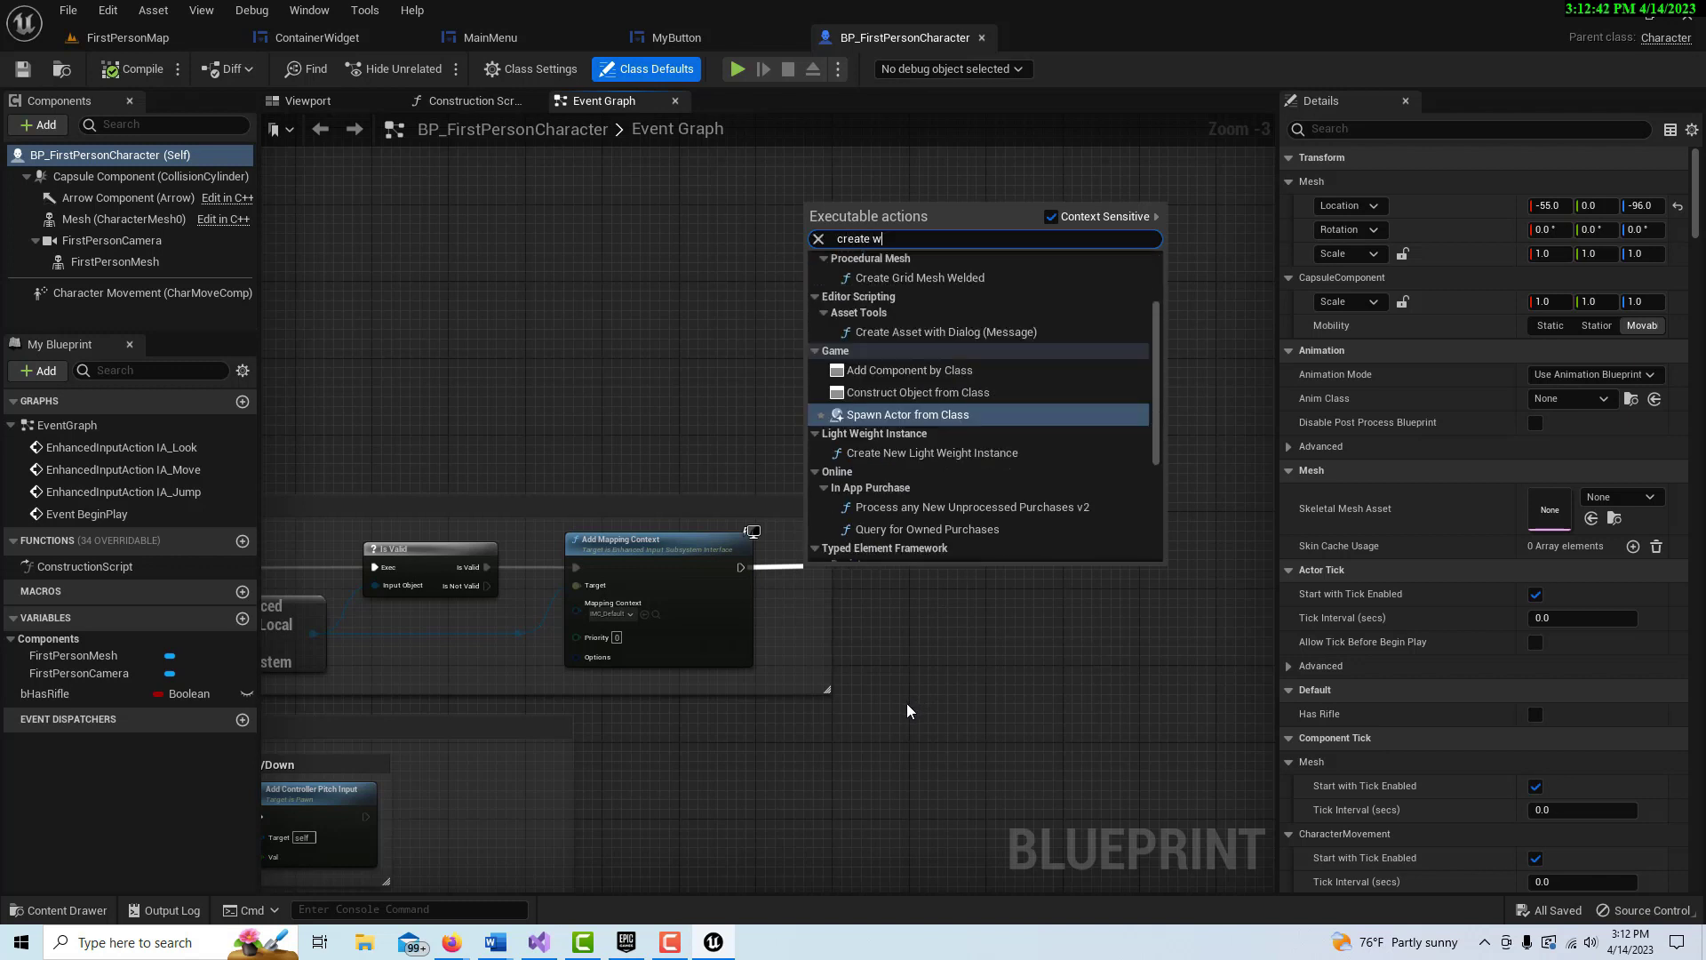
pyautogui.write('id')
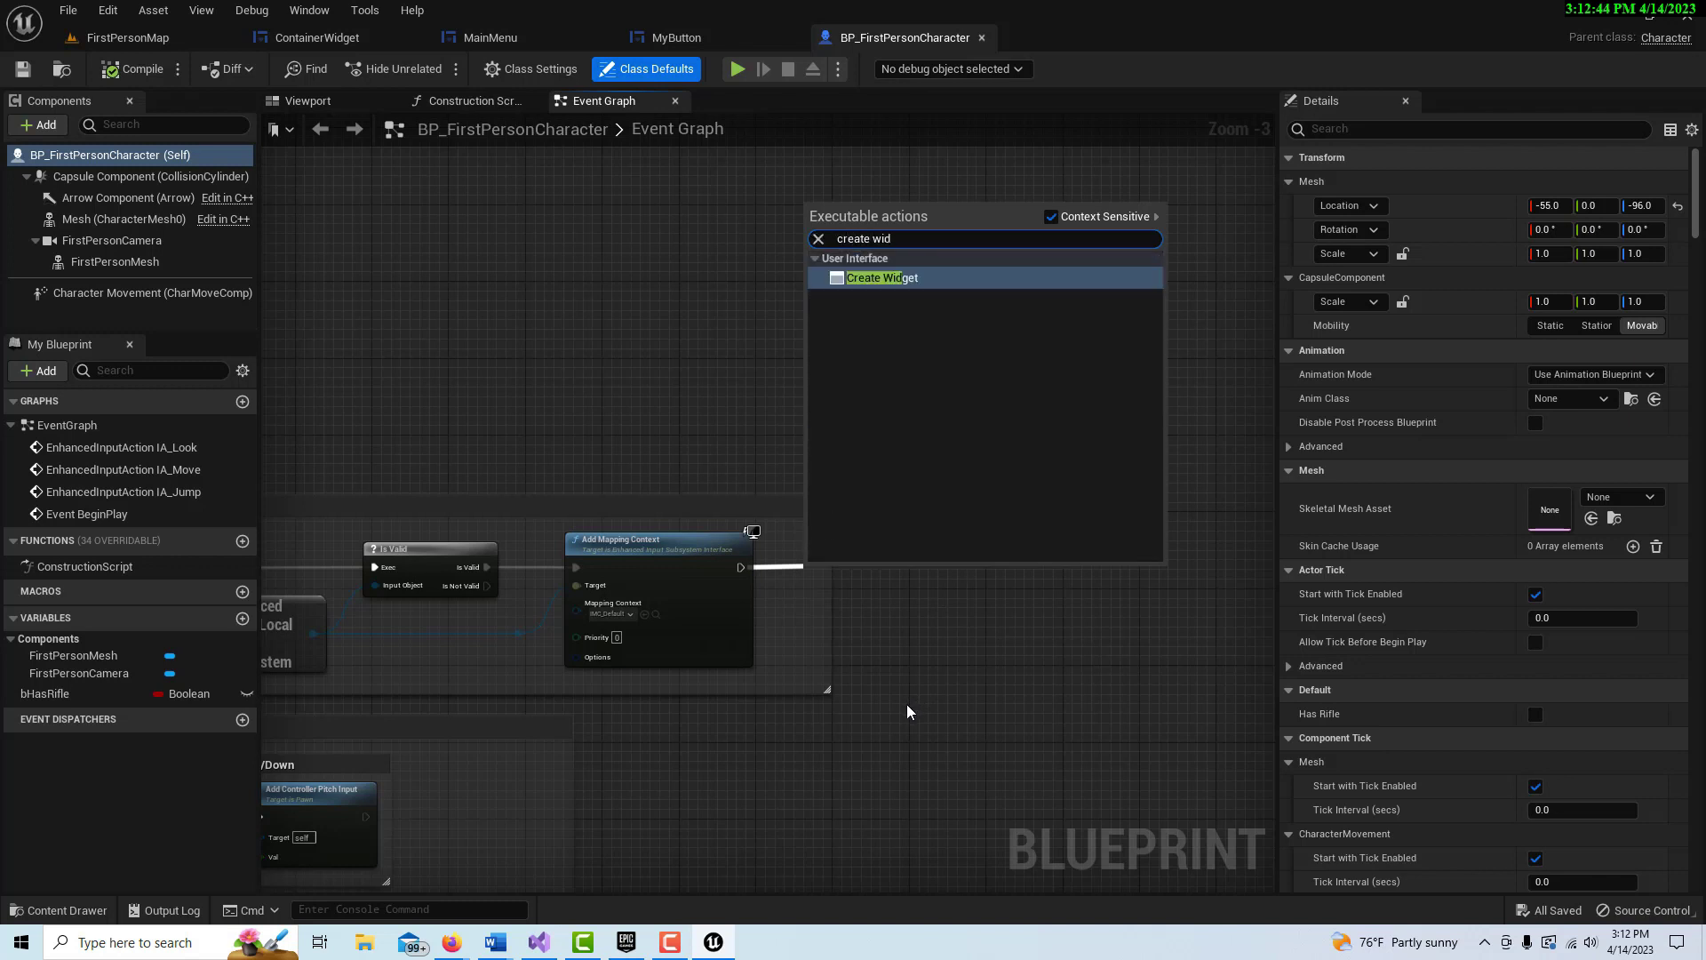
pyautogui.click(864, 277)
pyautogui.scroll(3, 1008, 757)
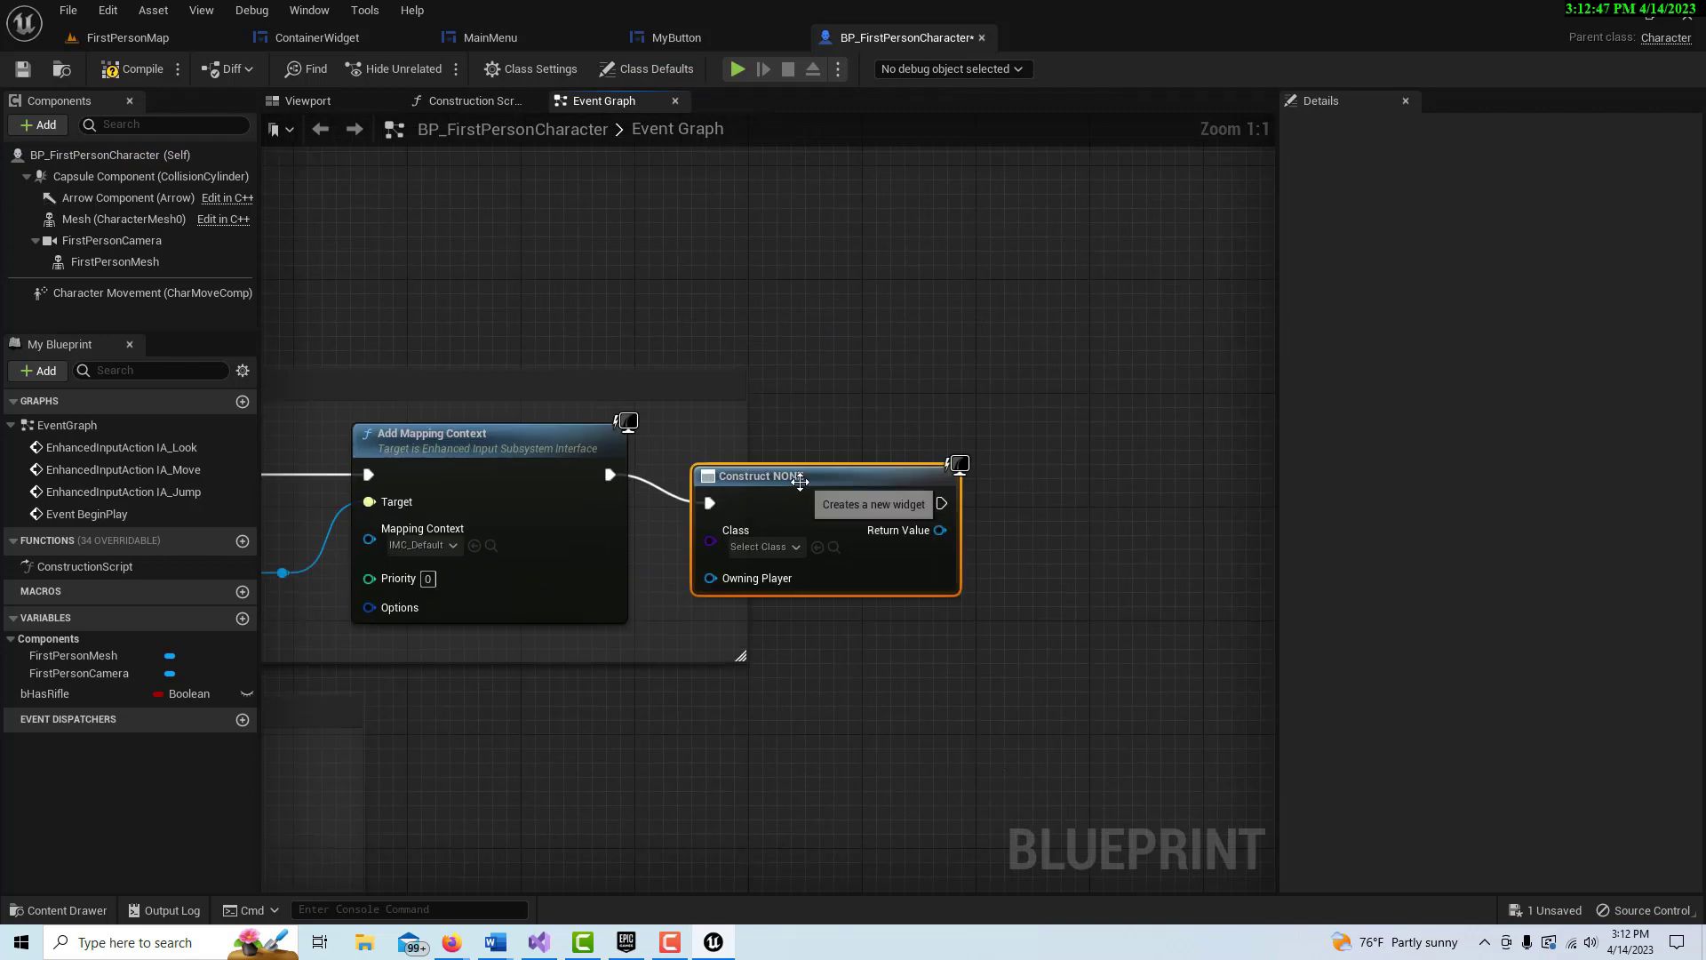
pyautogui.moveTo(800, 482); pyautogui.dragTo(913, 467)
pyautogui.click(904, 535)
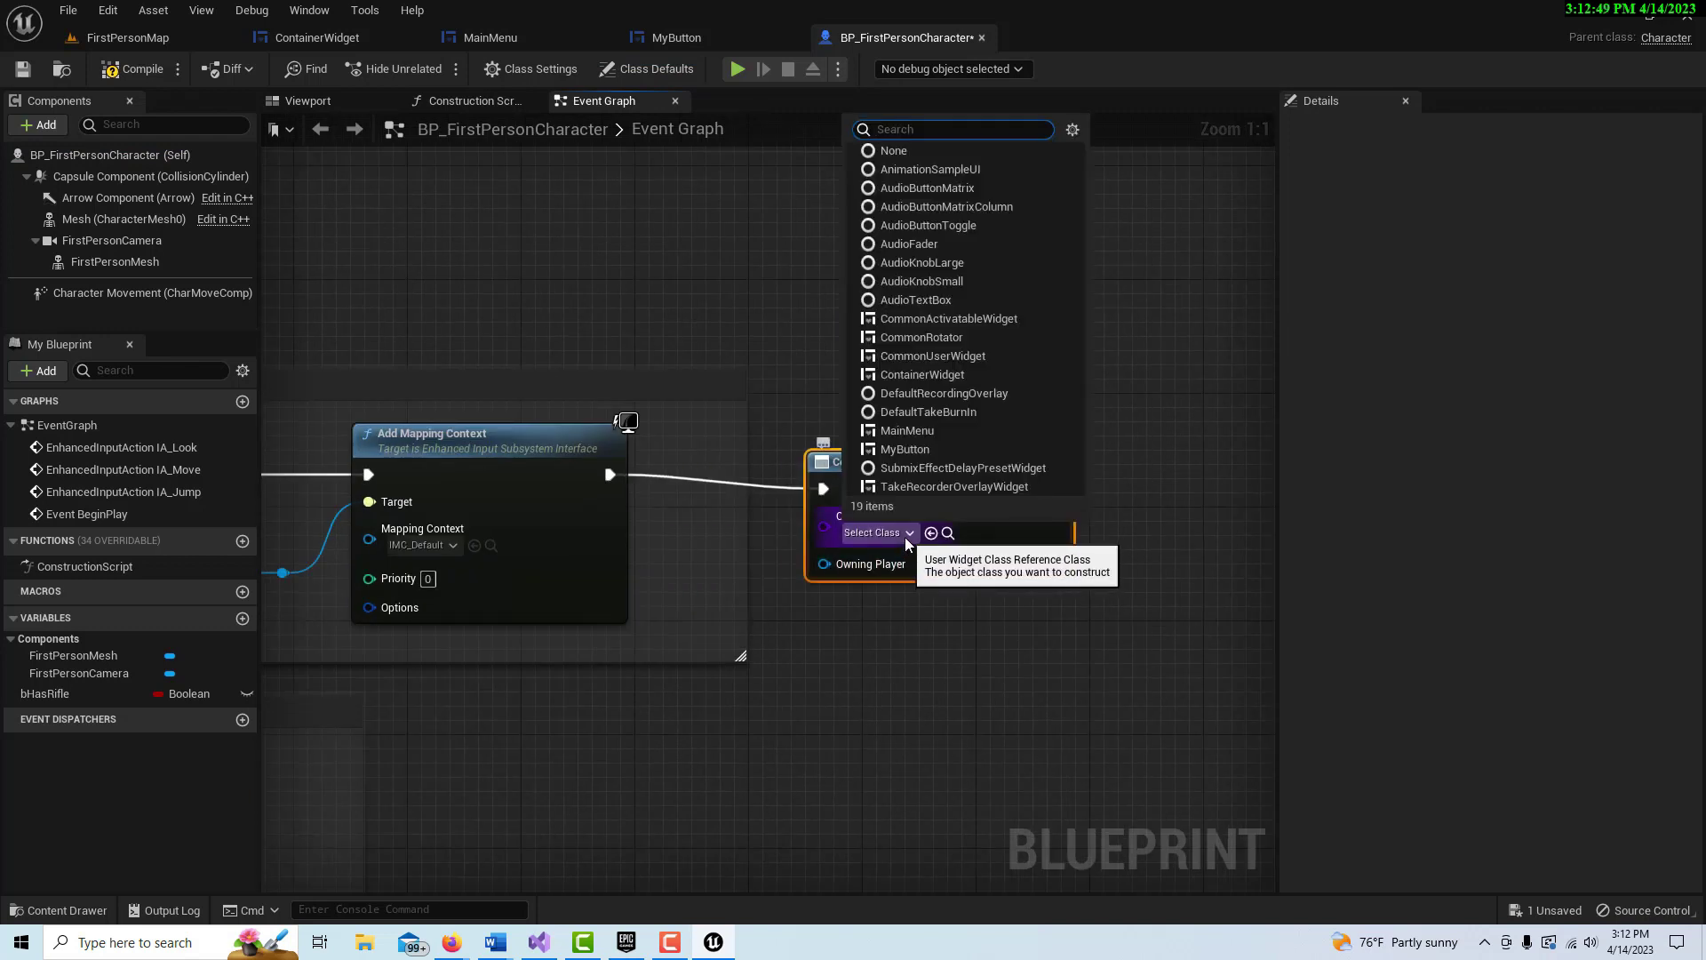
pyautogui.click(942, 377)
pyautogui.moveTo(947, 411); pyautogui.dragTo(551, 435, button='right')
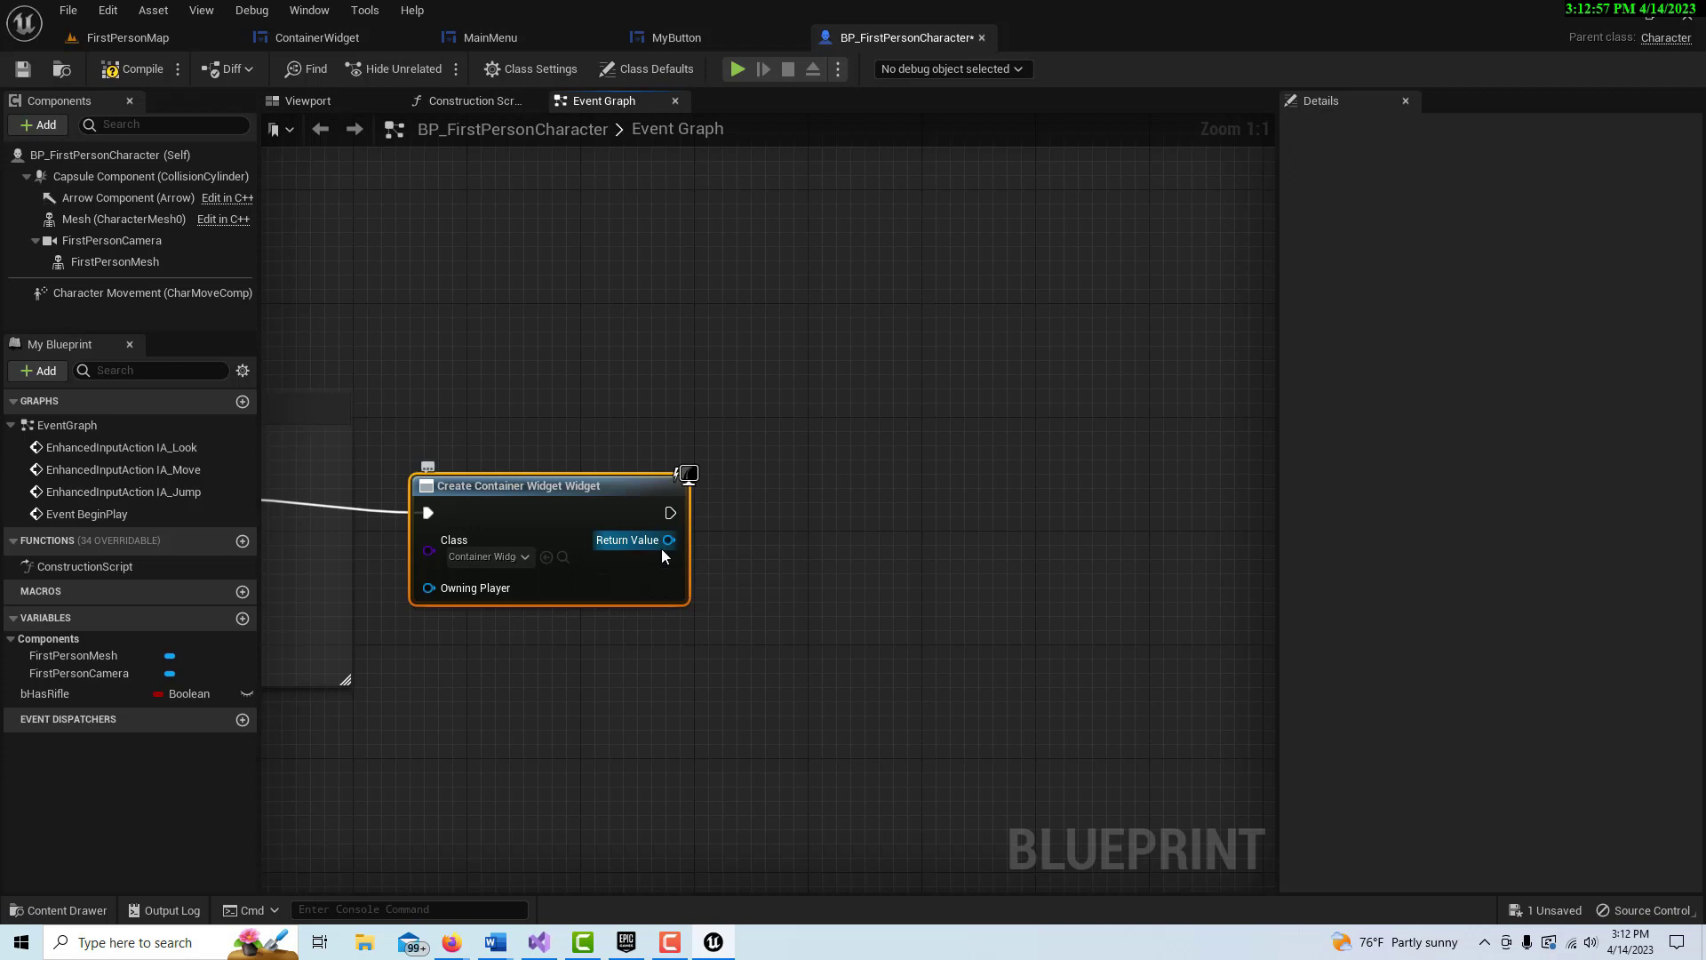
# Step: Add the created container widget to the viewport with an Add to Viewport node
pyautogui.moveTo(667, 542); pyautogui.dragTo(729, 541)
pyautogui.write('add')
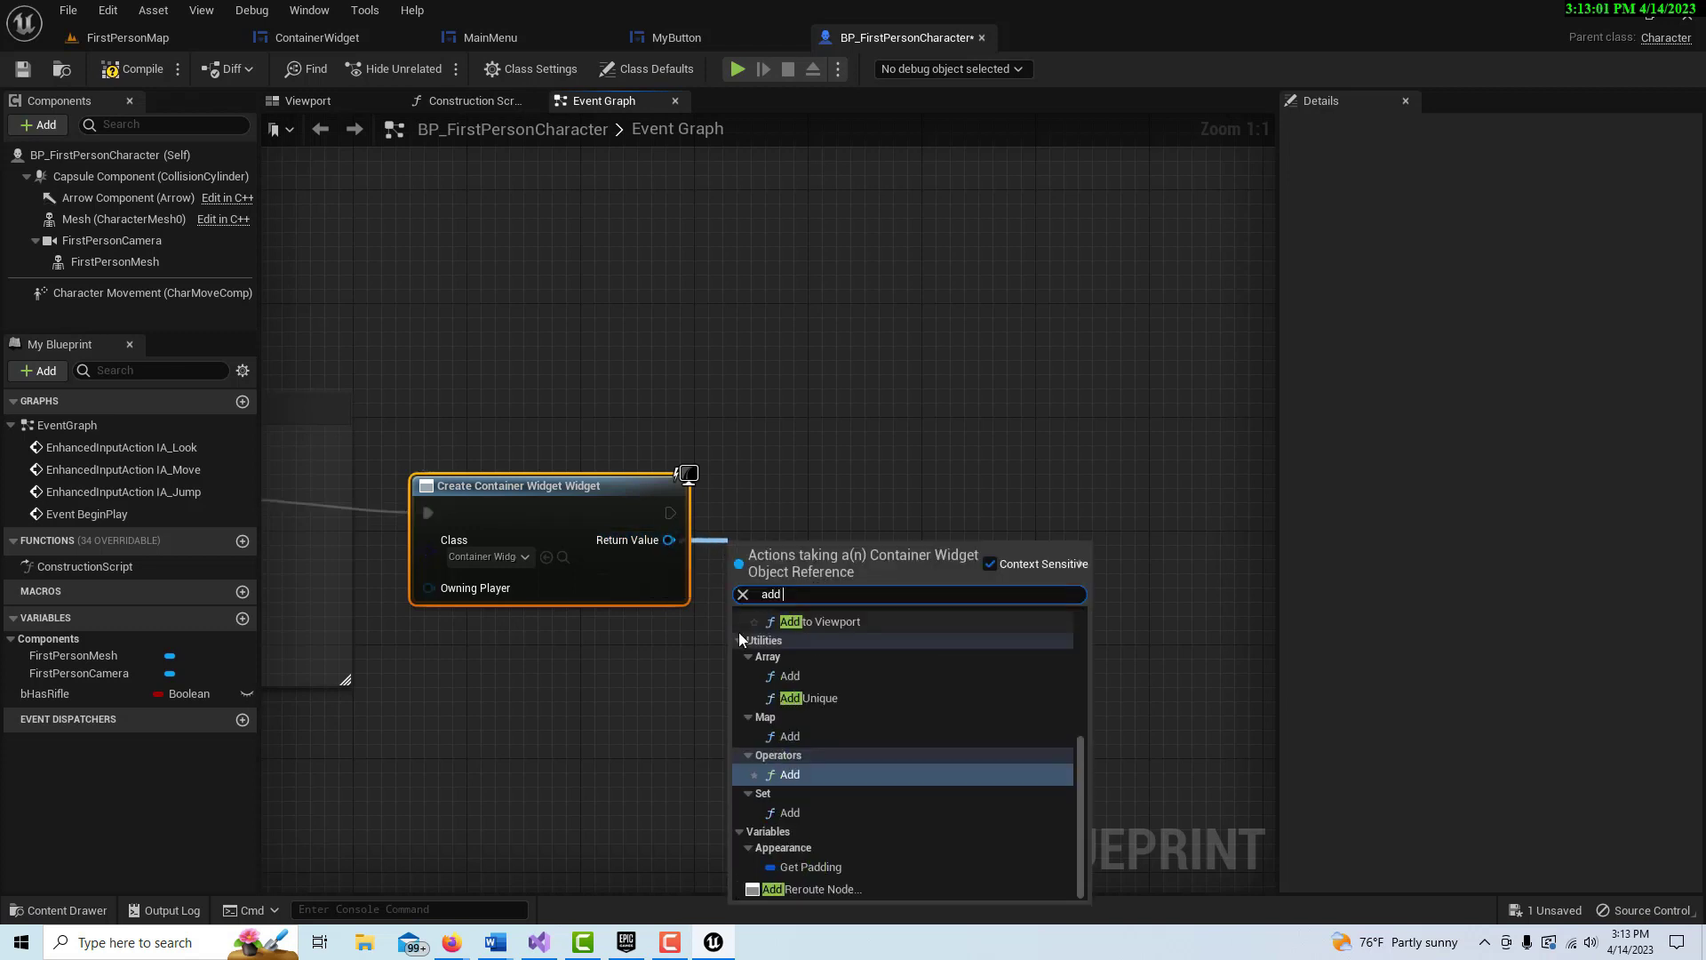
pyautogui.write(' to v')
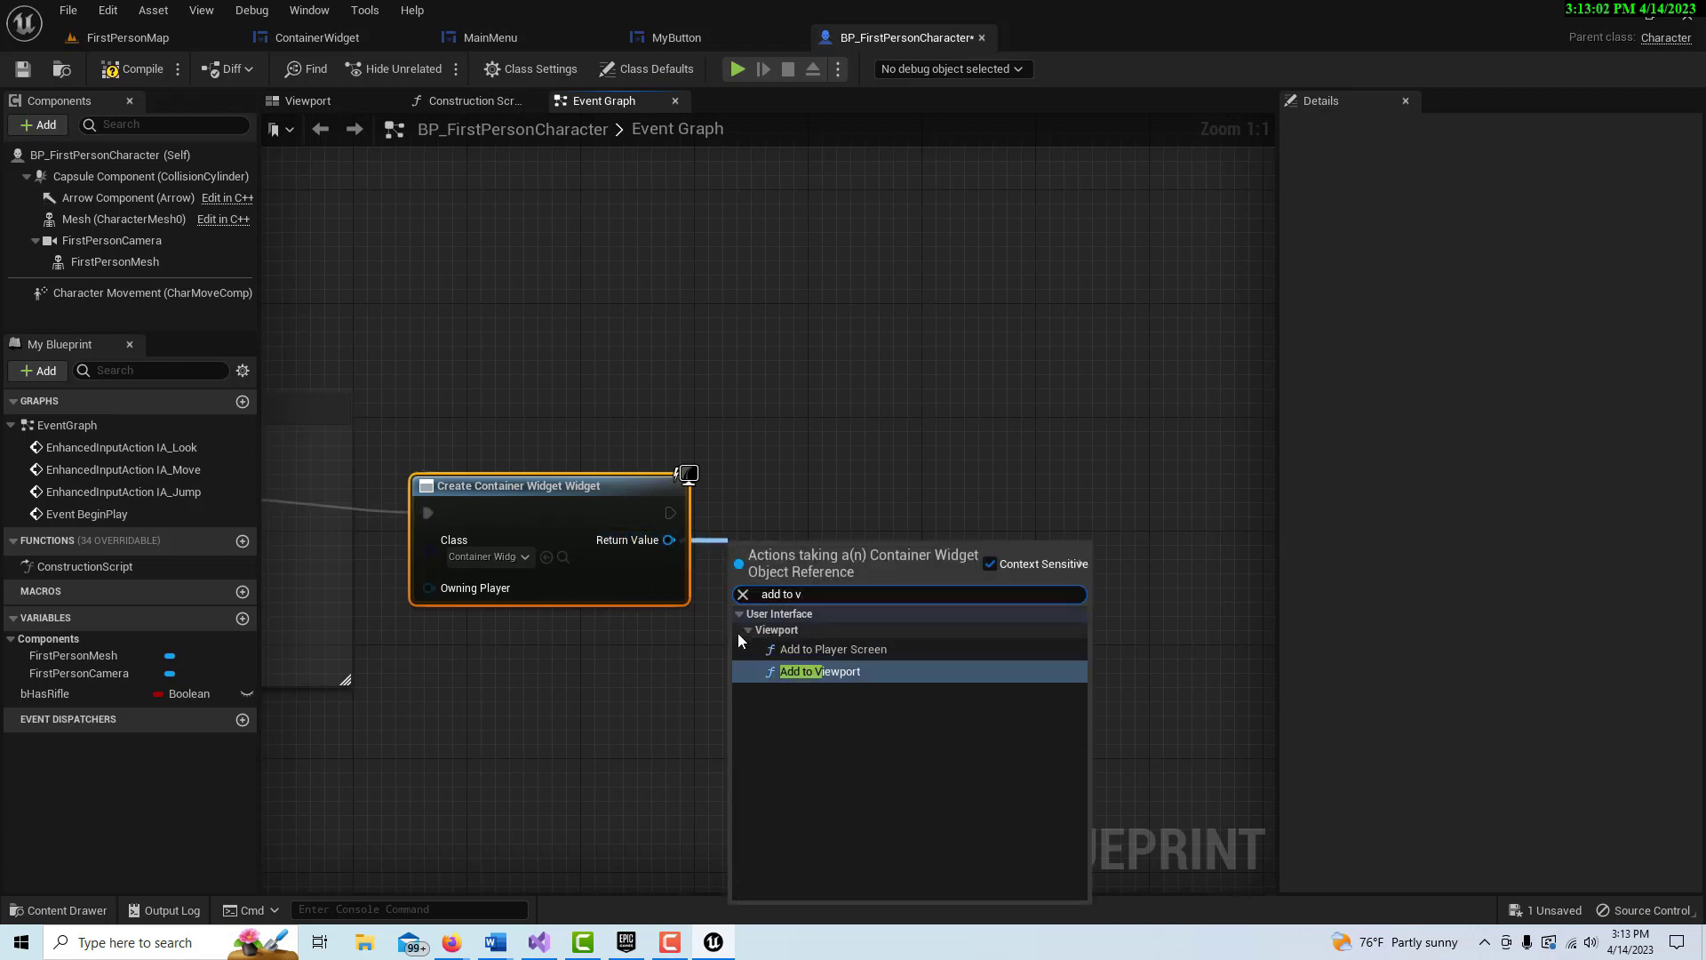
pyautogui.click(891, 670)
pyautogui.moveTo(861, 525); pyautogui.dragTo(900, 478)
pyautogui.moveTo(953, 695); pyautogui.dragTo(753, 697, button='right')
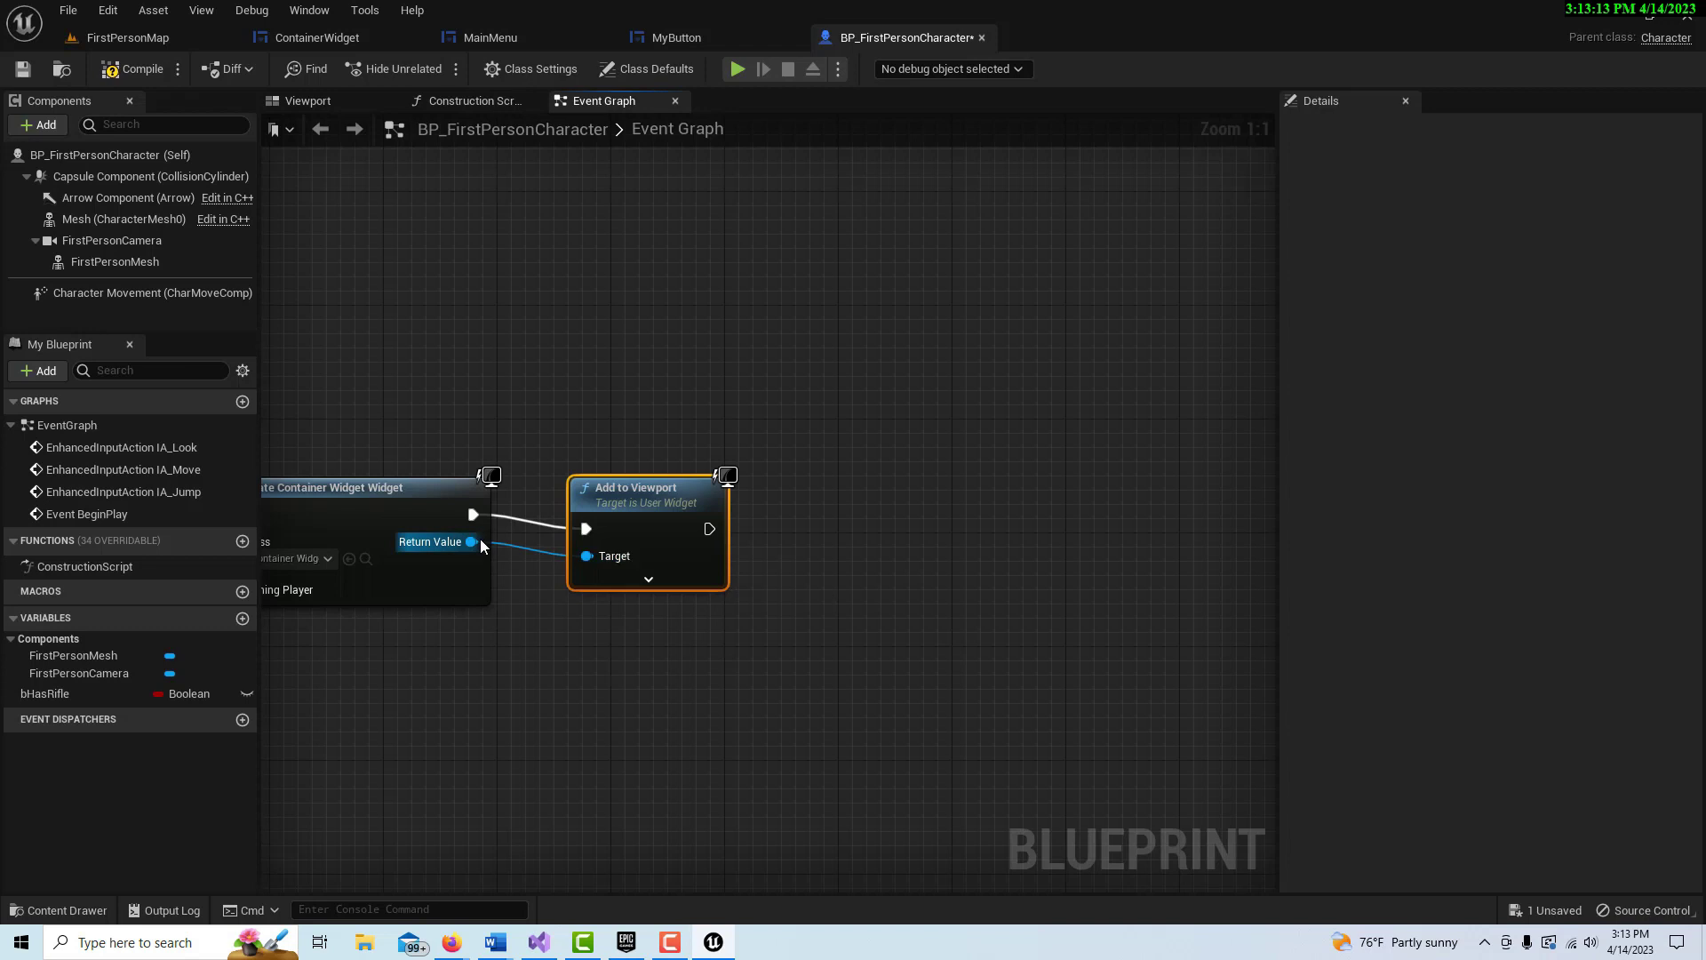
# Step: Call Push Main Menu with class MainMenu after Add to Viewport, then compile and save
pyautogui.moveTo(472, 541); pyautogui.dragTo(752, 722)
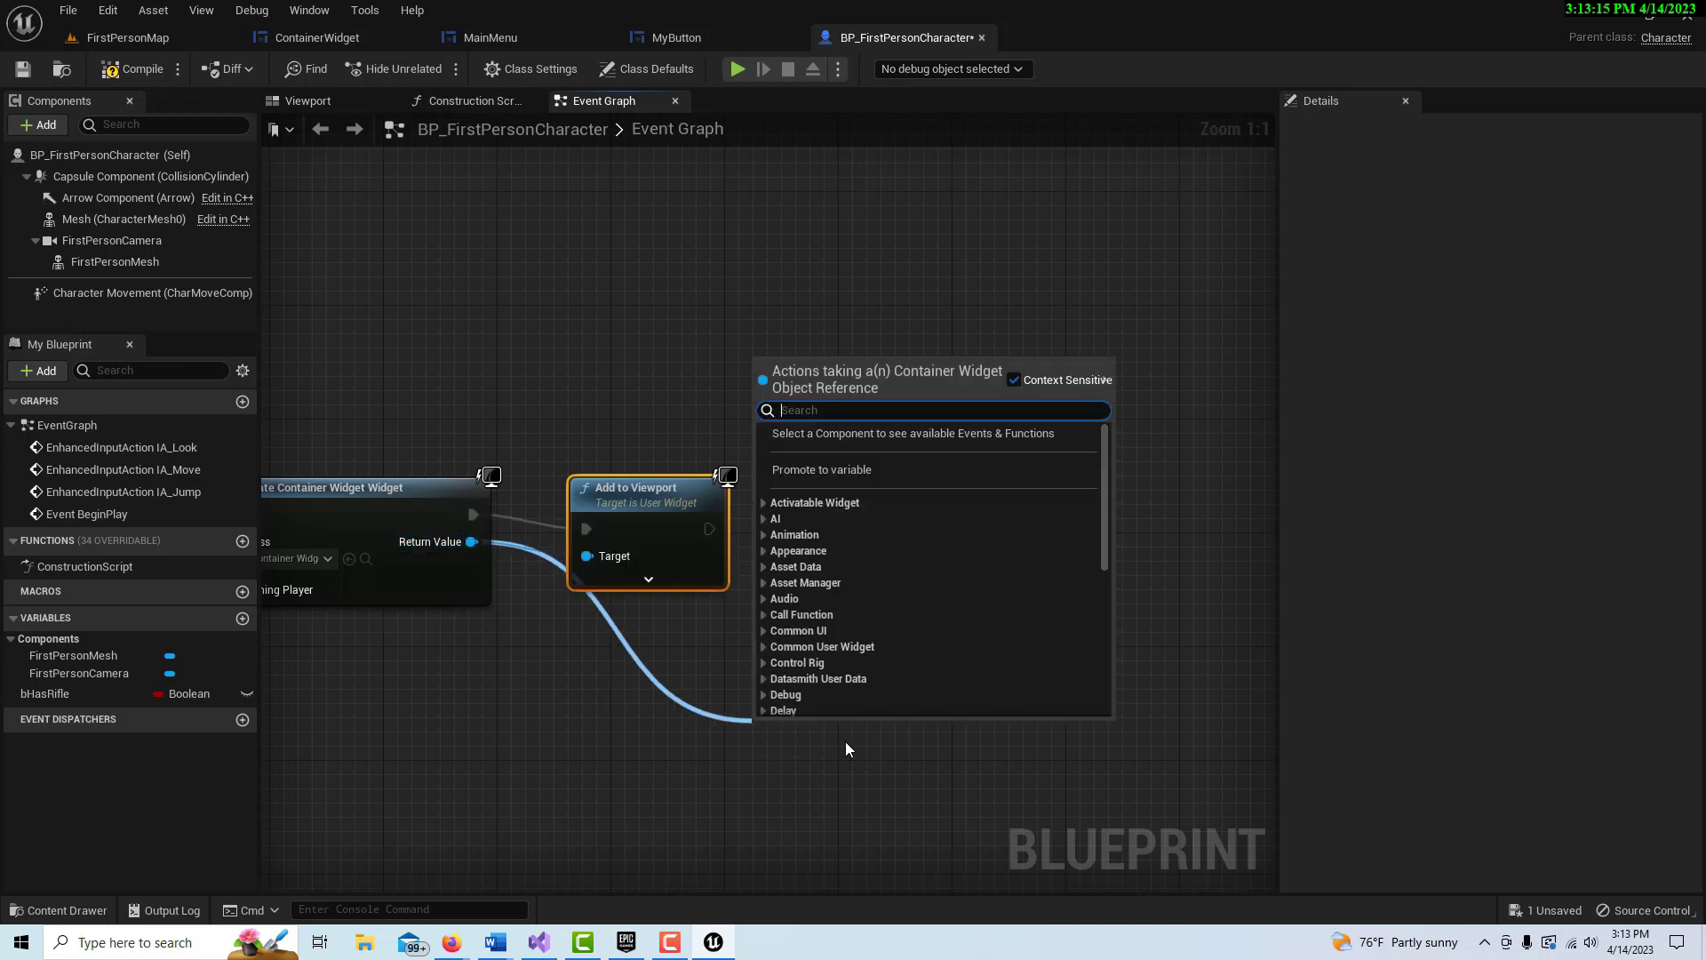
pyautogui.write('pus')
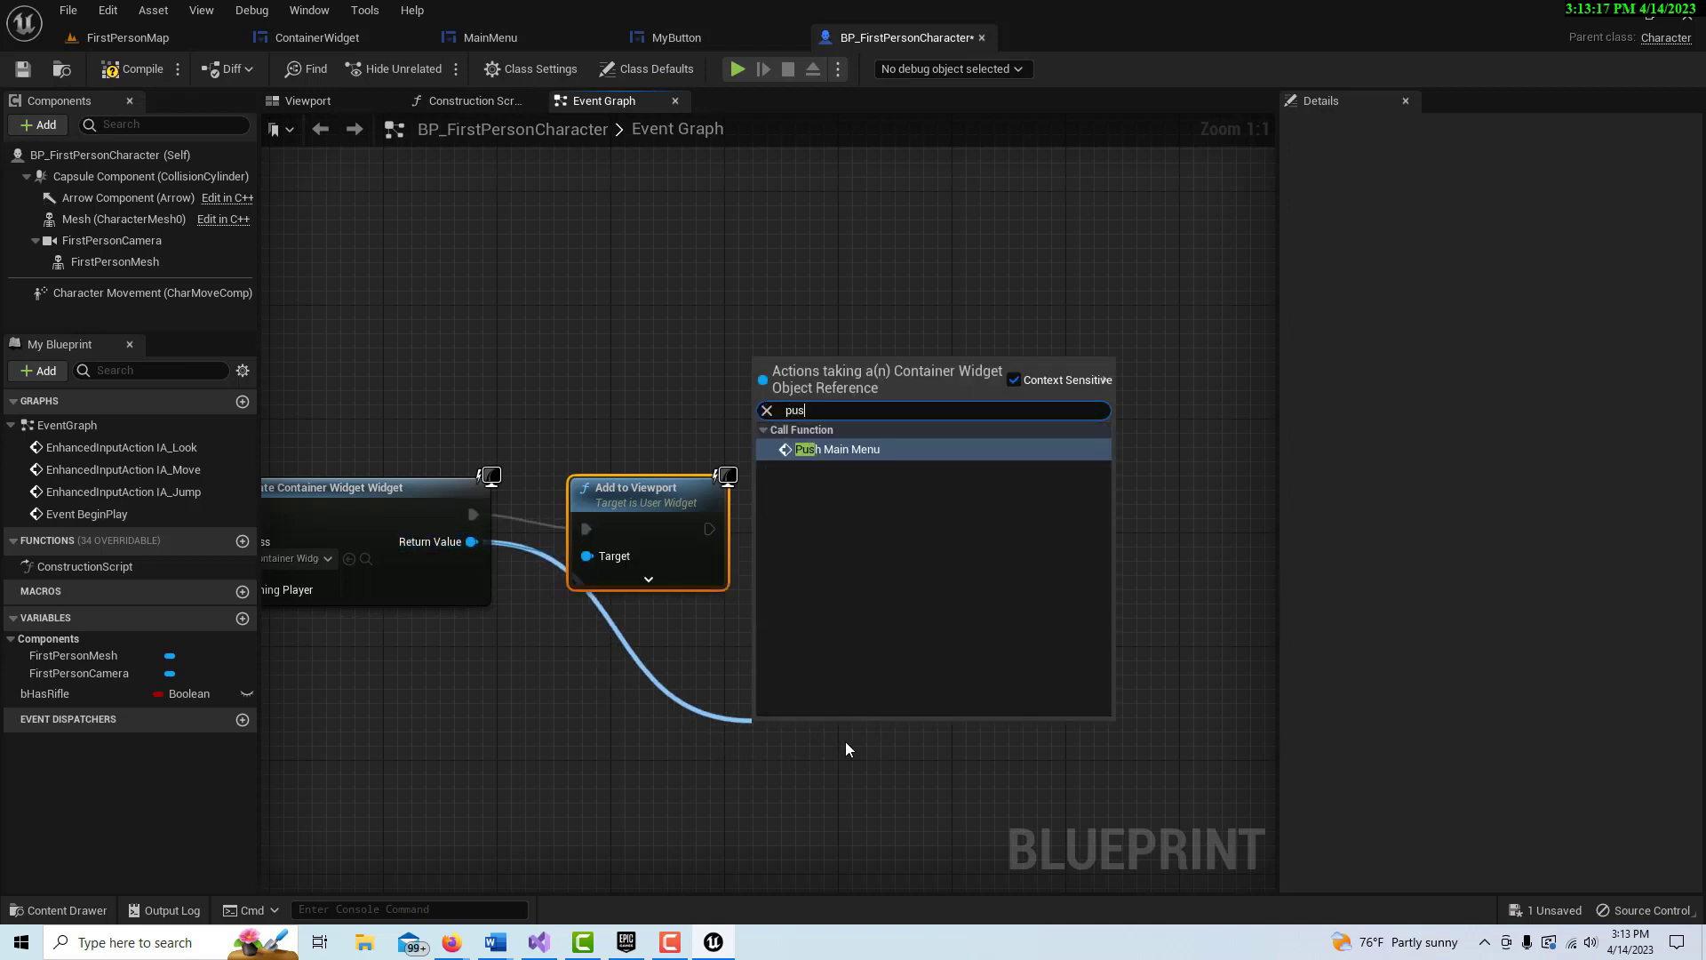
pyautogui.click(877, 448)
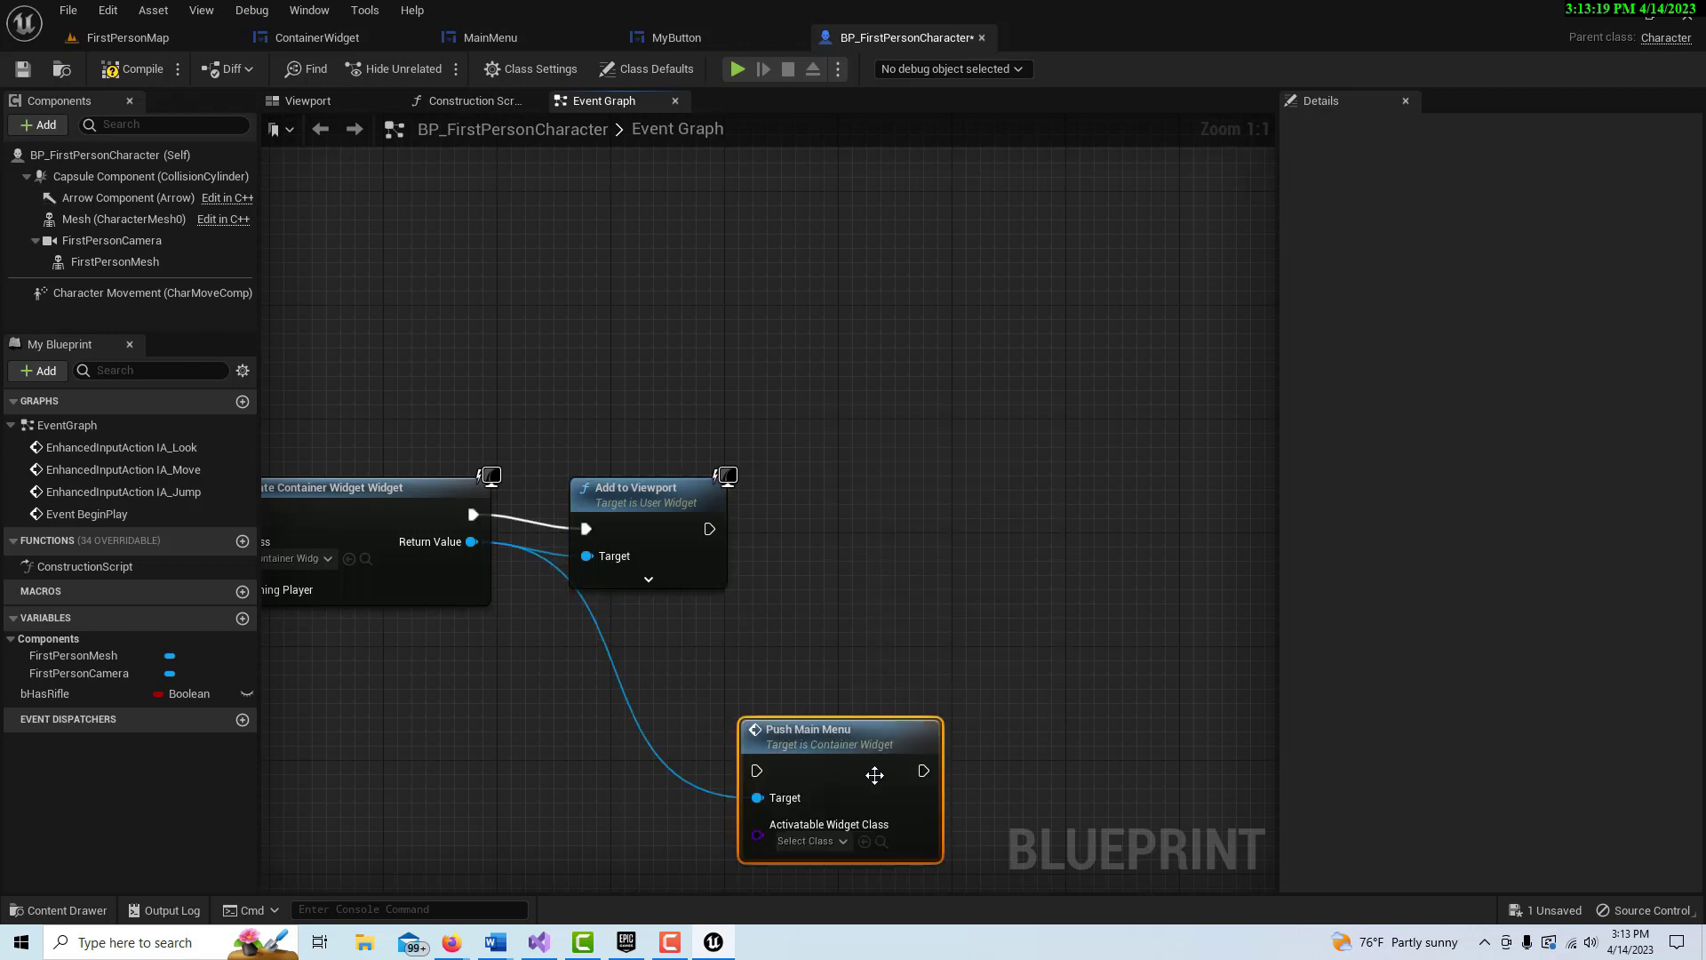
pyautogui.moveTo(902, 736); pyautogui.dragTo(1034, 501)
pyautogui.moveTo(710, 529); pyautogui.dragTo(913, 522)
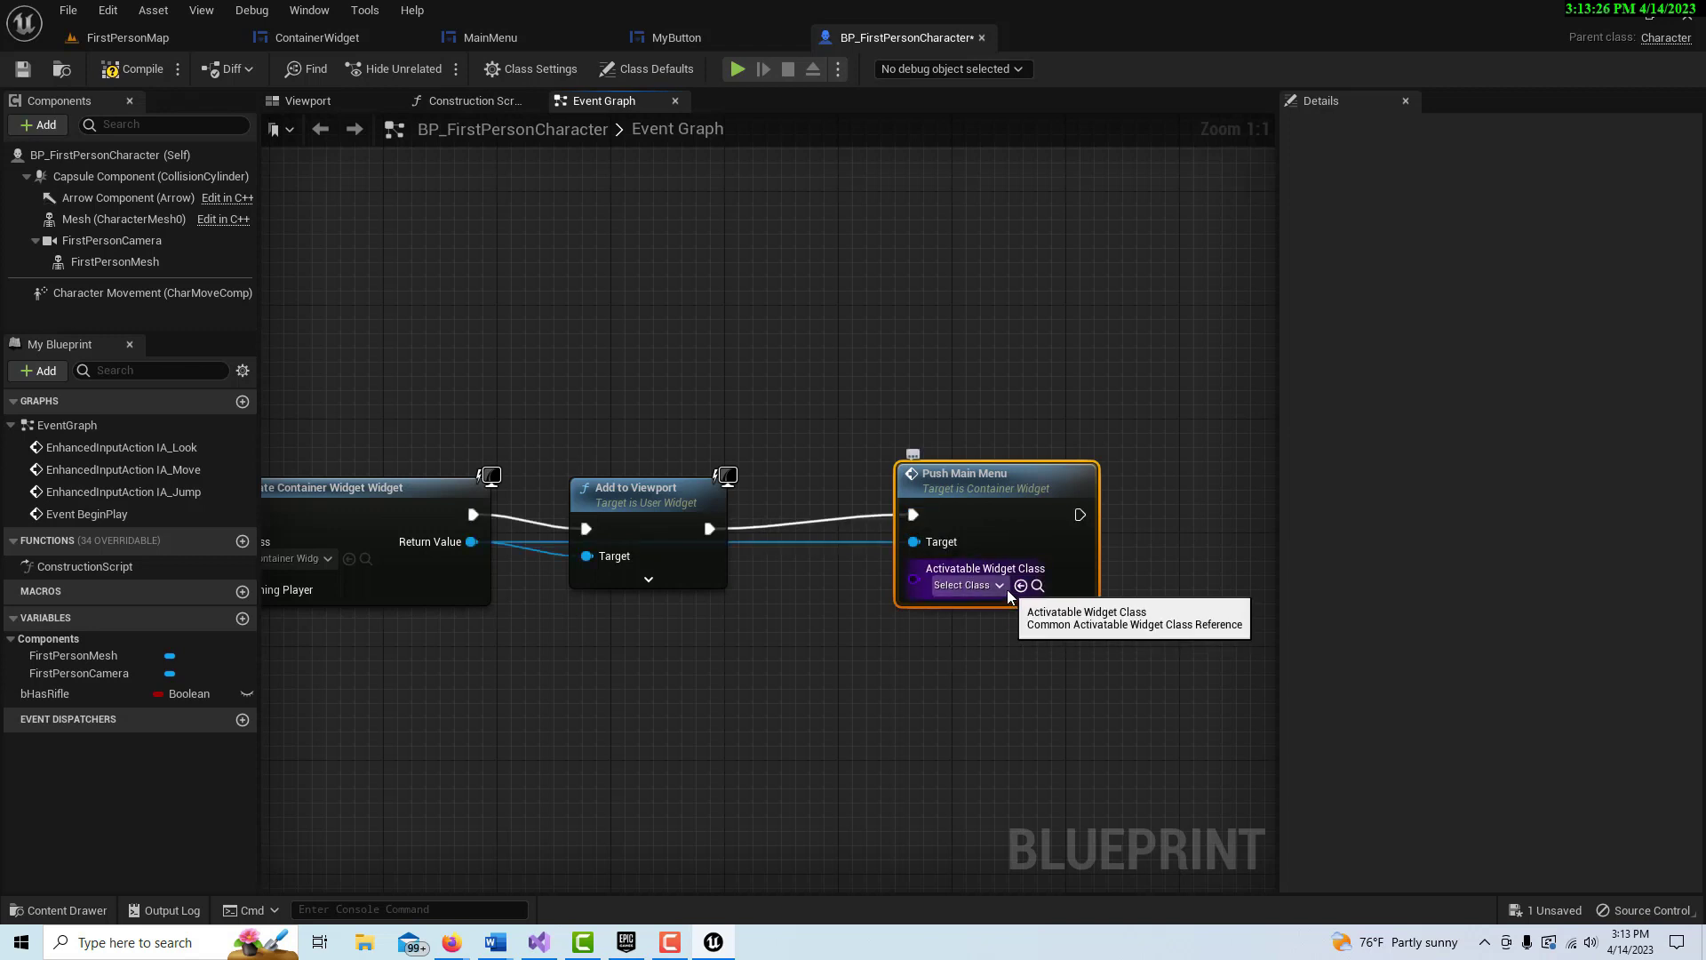
pyautogui.click(1004, 588)
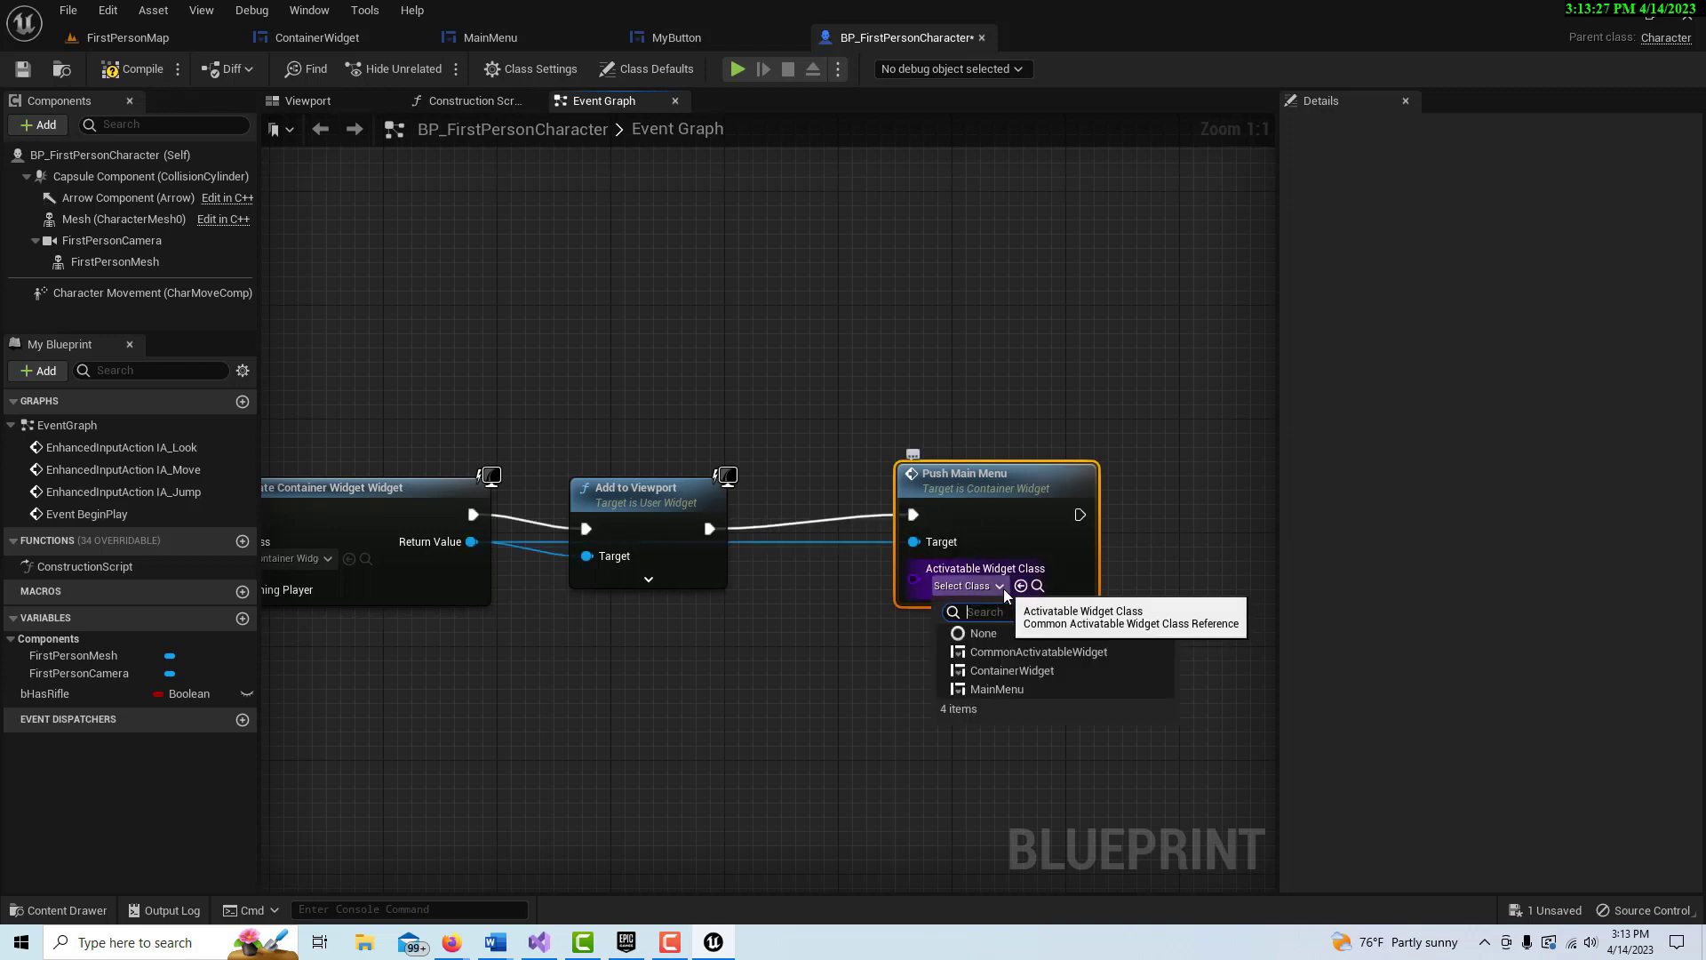
pyautogui.click(1013, 690)
pyautogui.scroll(-1, 910, 701)
pyautogui.moveTo(864, 717); pyautogui.dragTo(910, 625, button='right')
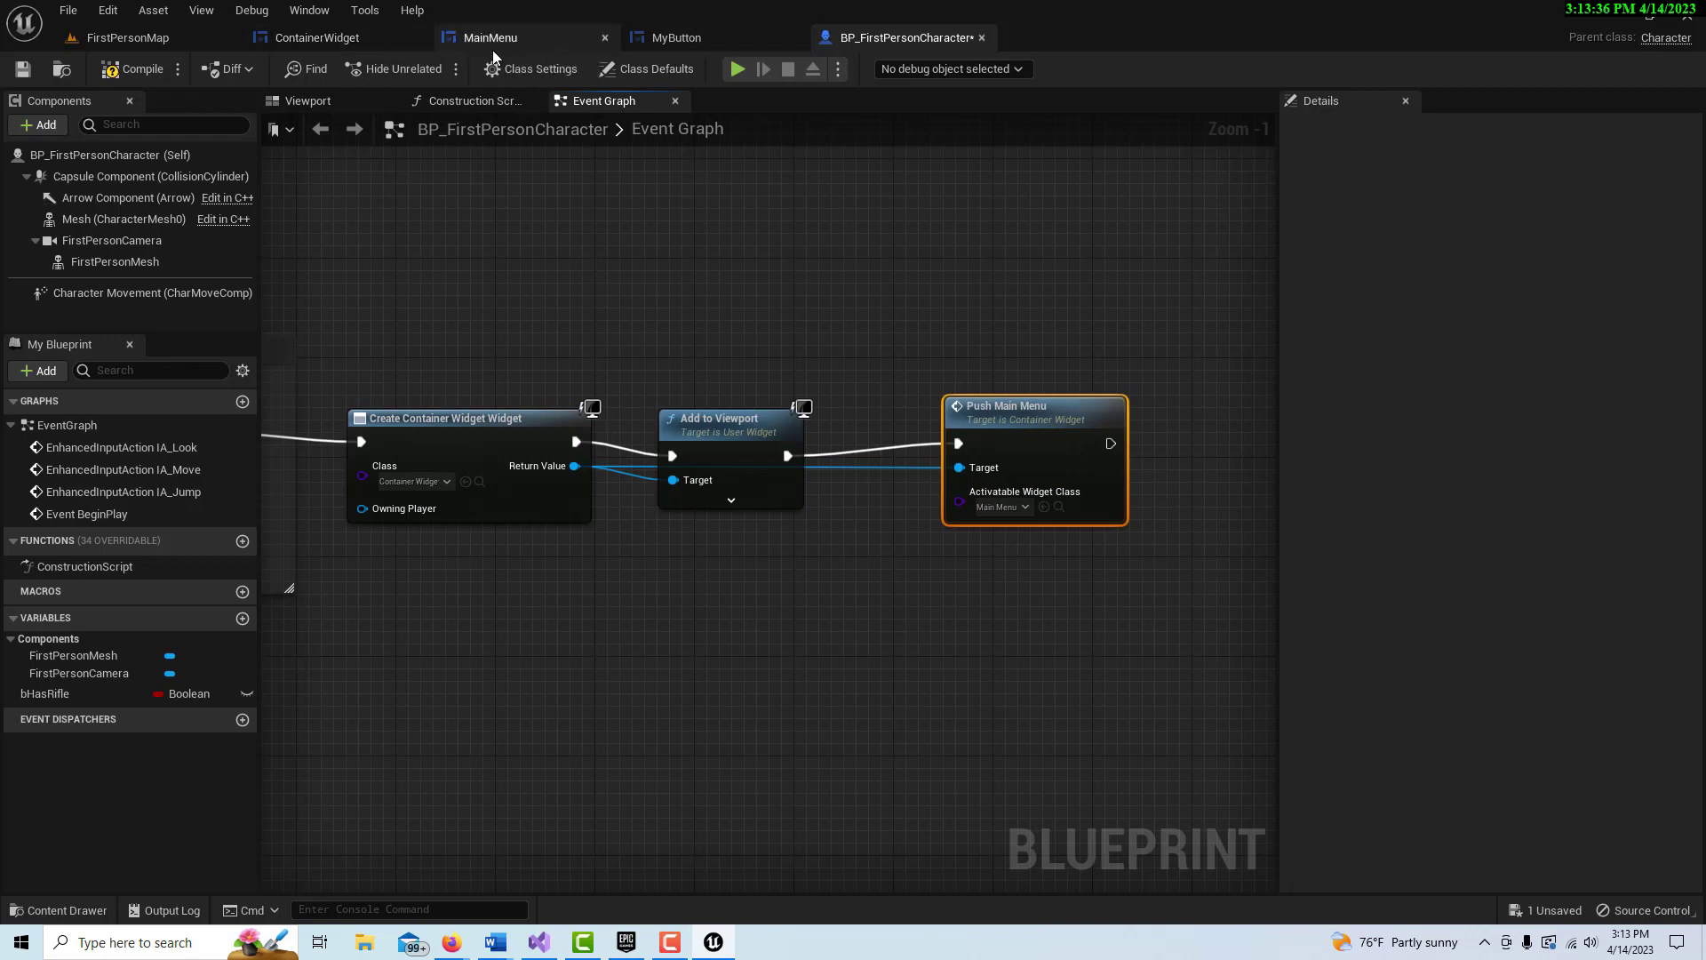
pyautogui.click(110, 70)
pyautogui.click(22, 69)
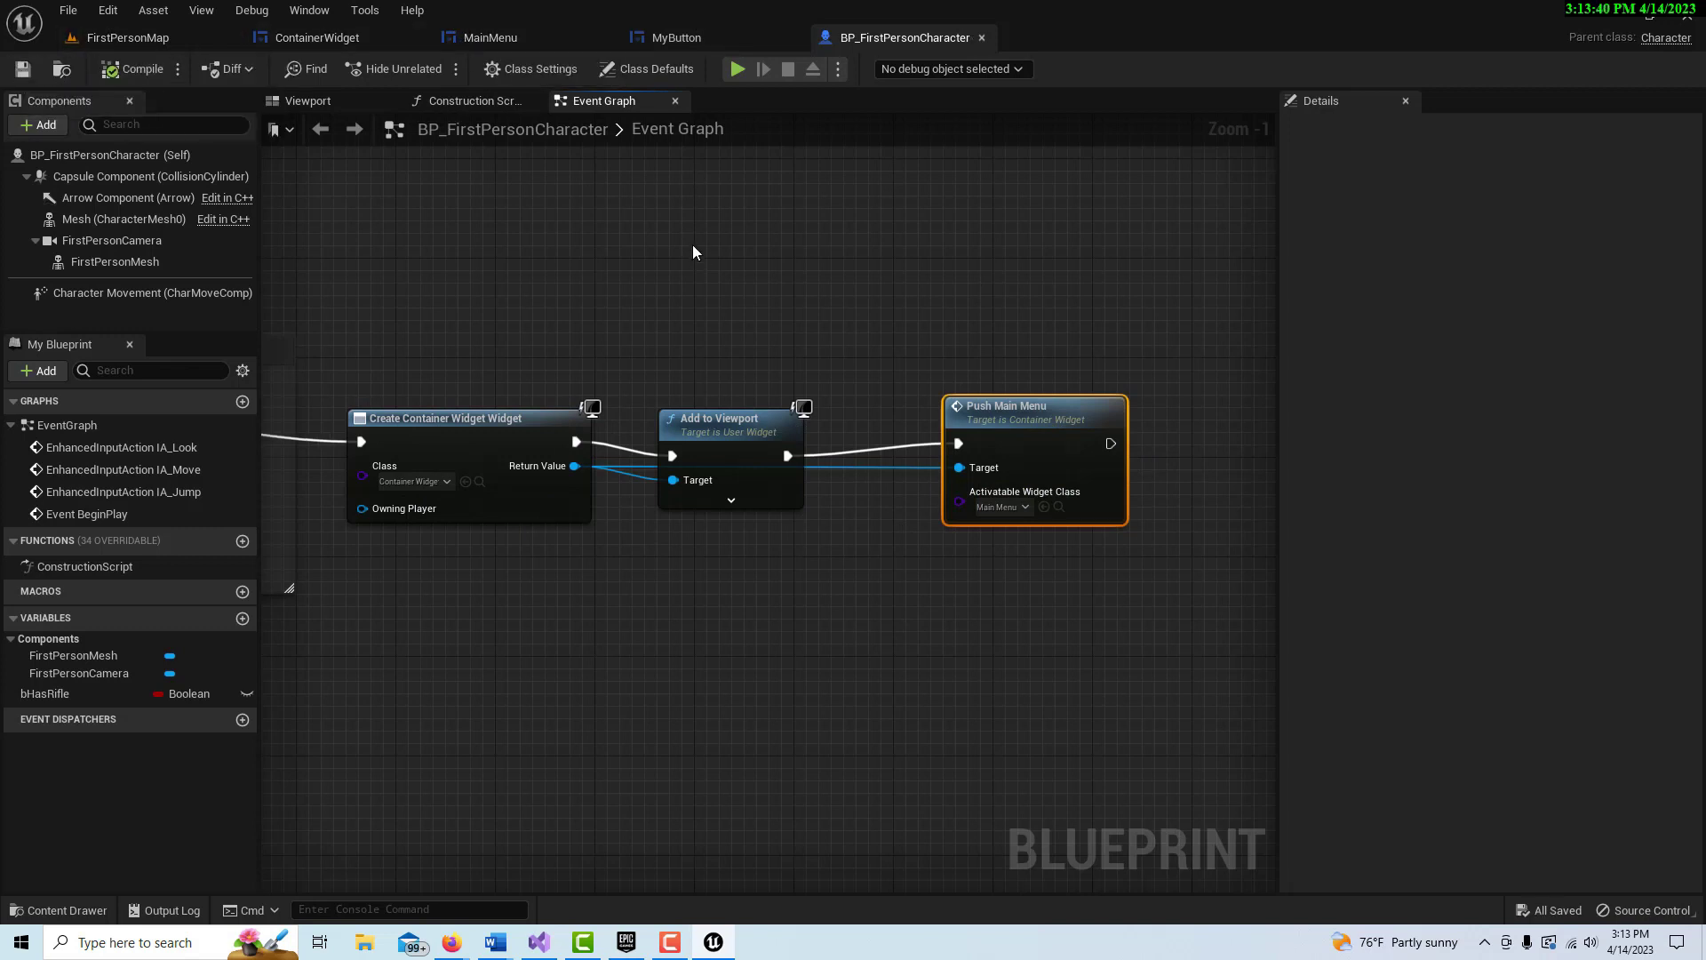
# Step: Play-test FirstPersonMap, pressing Start Game to show its message, then Quit Game to dismiss the menu
pyautogui.click(120, 37)
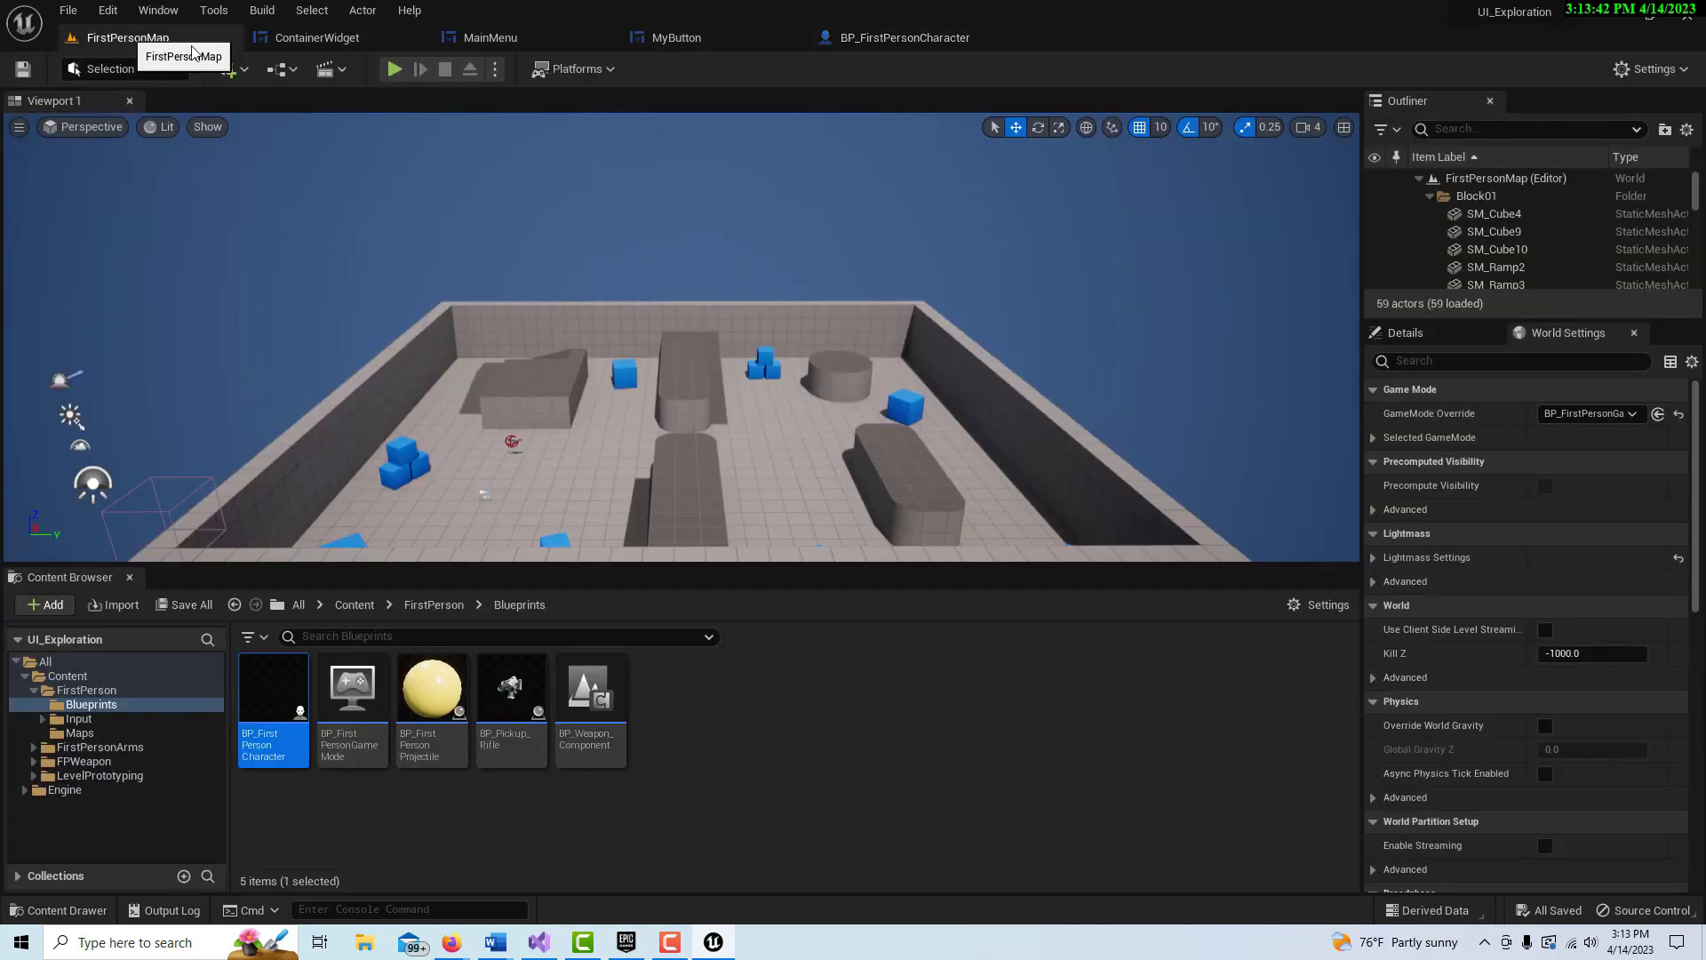
pyautogui.click(394, 70)
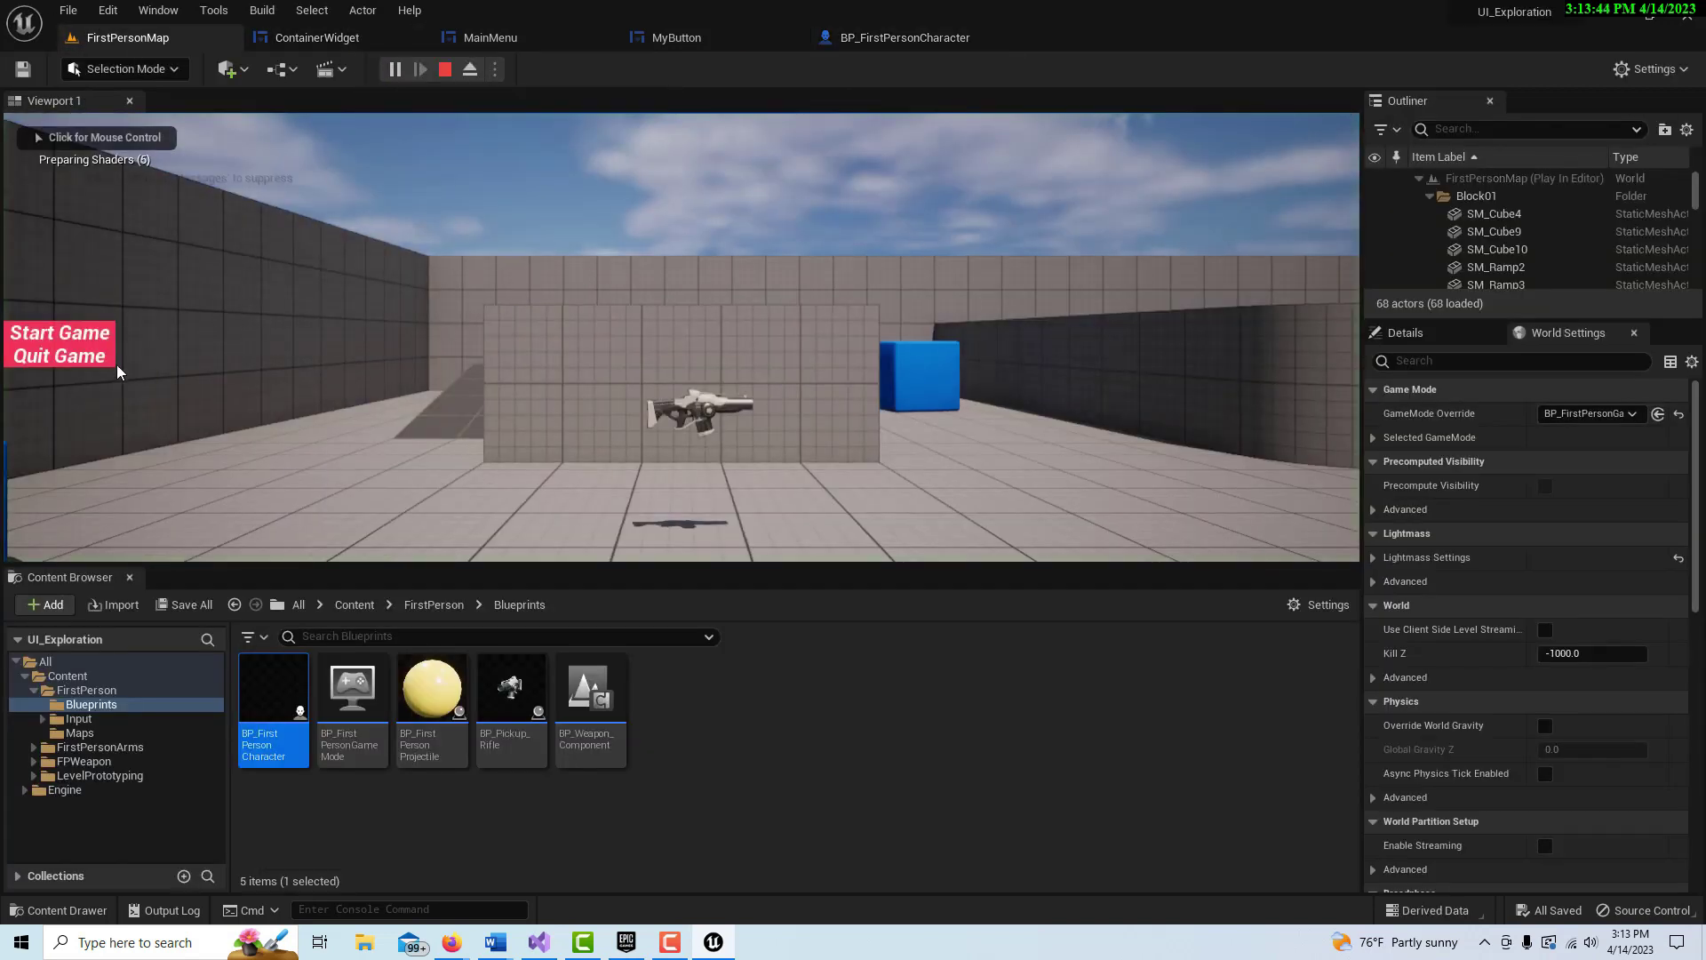
pyautogui.click(70, 334)
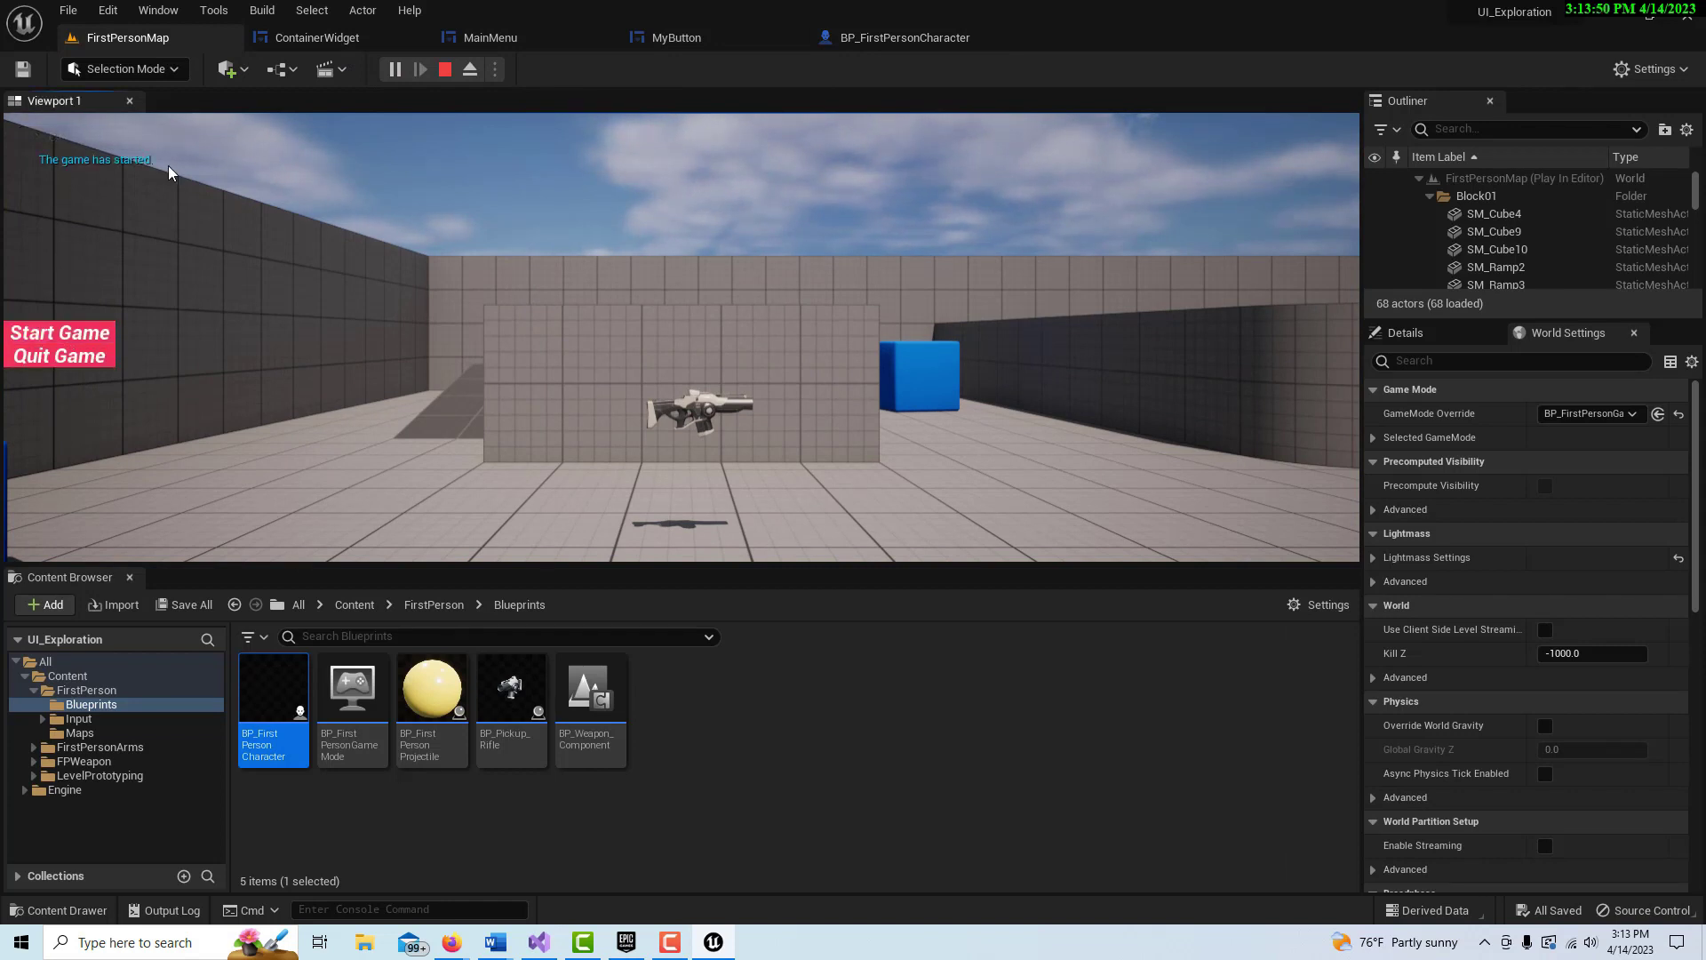
pyautogui.click(87, 360)
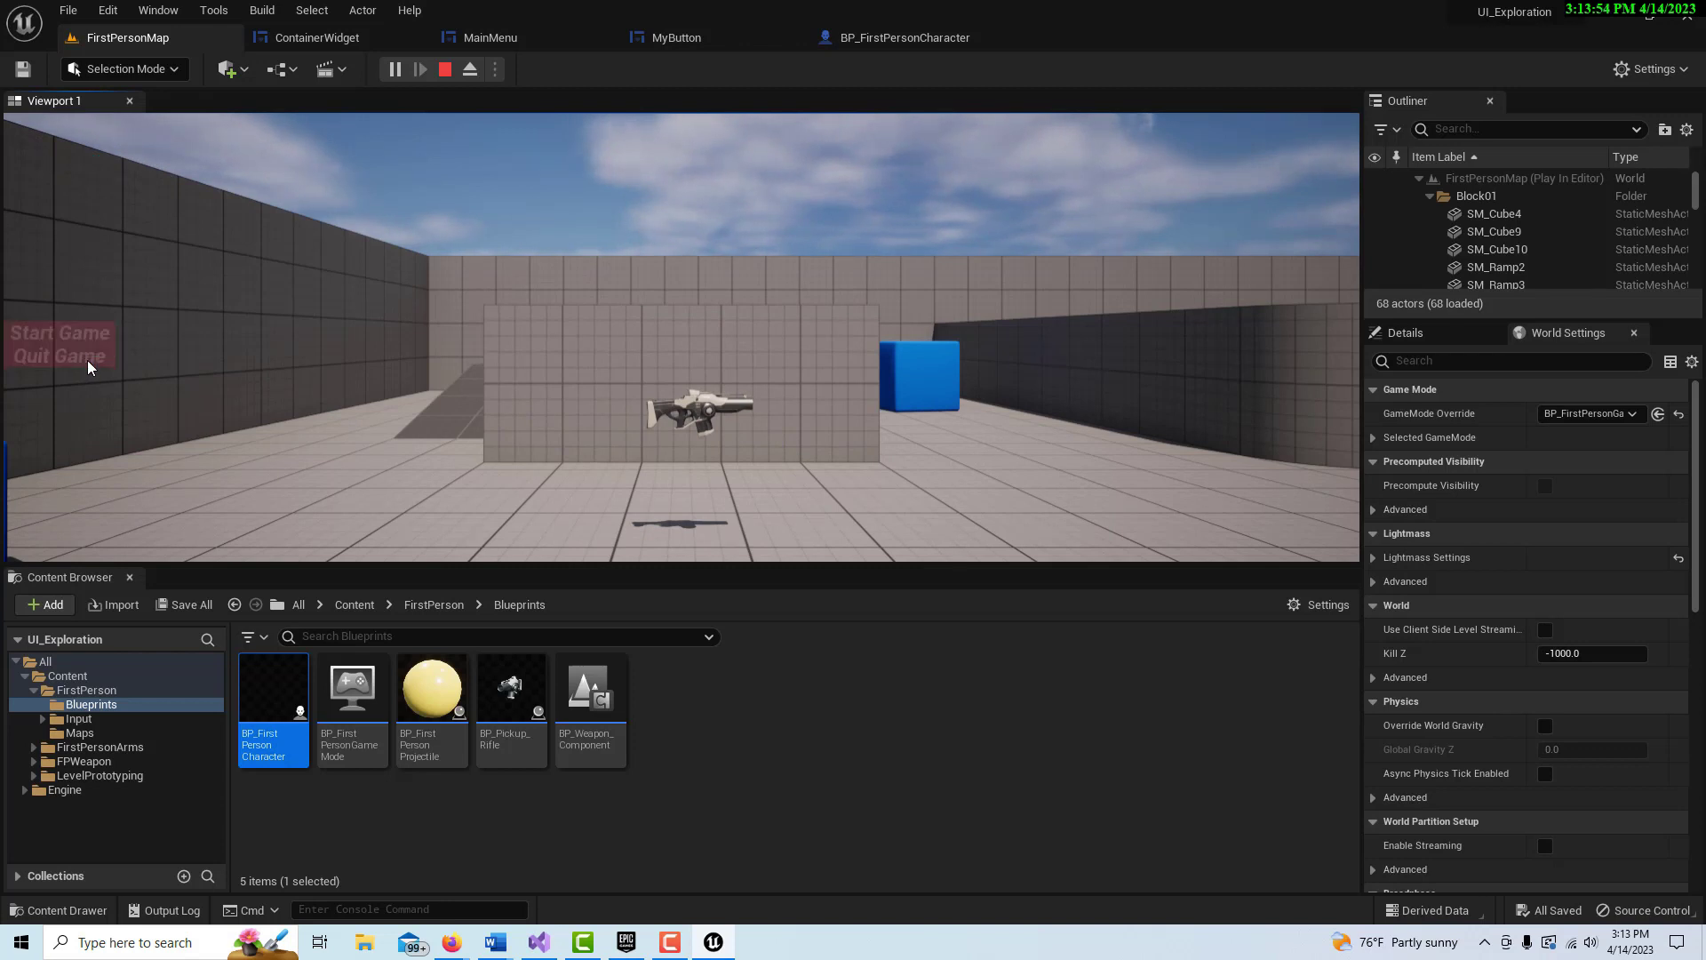